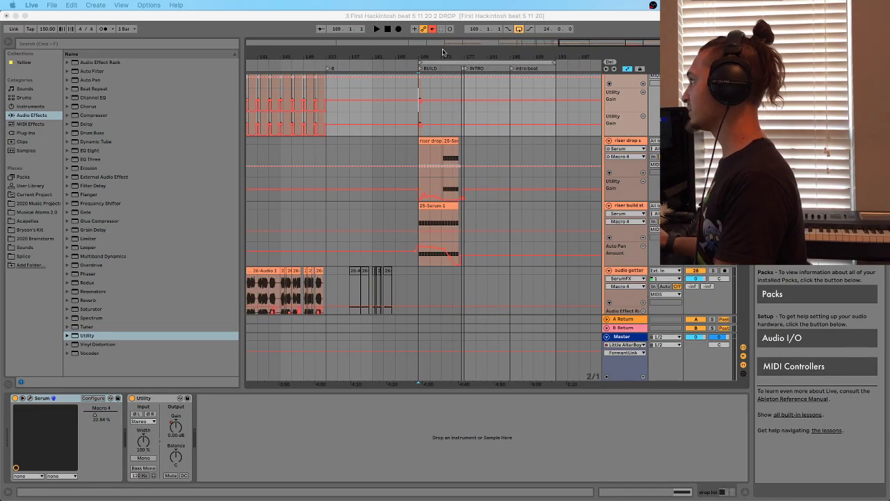
Insert a new audio track directly below the last background track
left_click_drag(442, 53, 552, 47)
left_click_drag(448, 55, 446, 102)
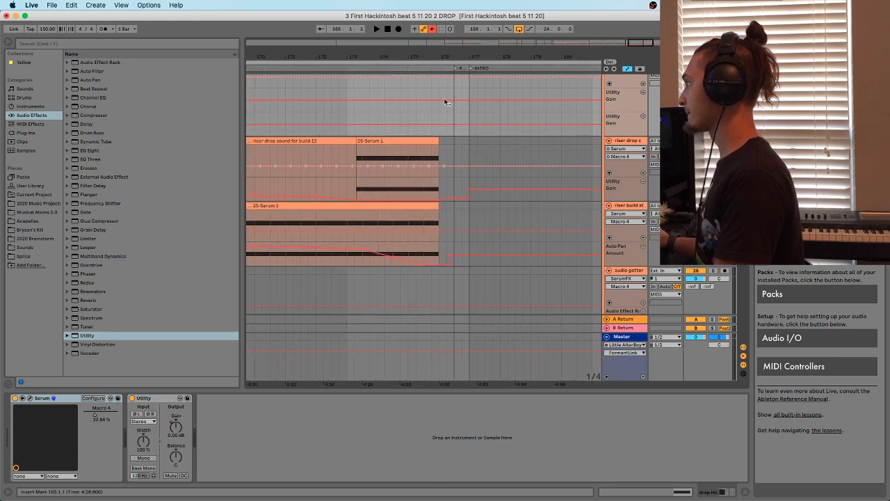
left_click(424, 131)
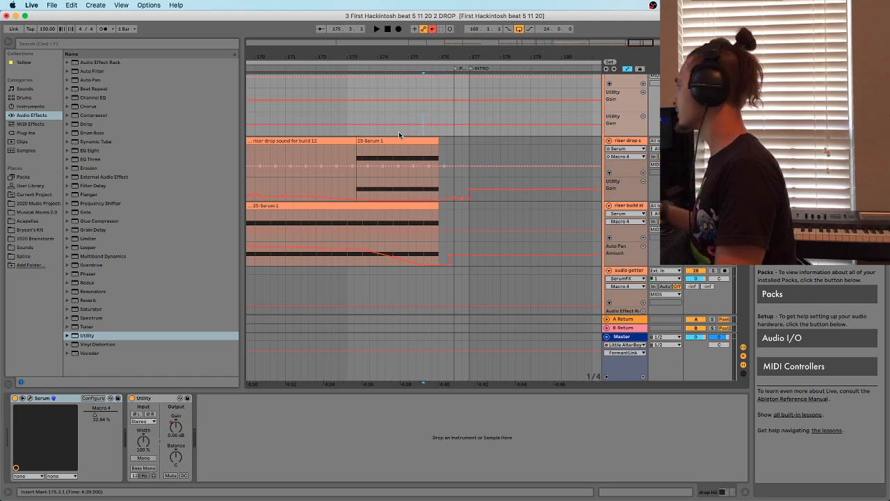
left_click_drag(443, 56, 436, 54)
scroll(631, 255, "up", 10)
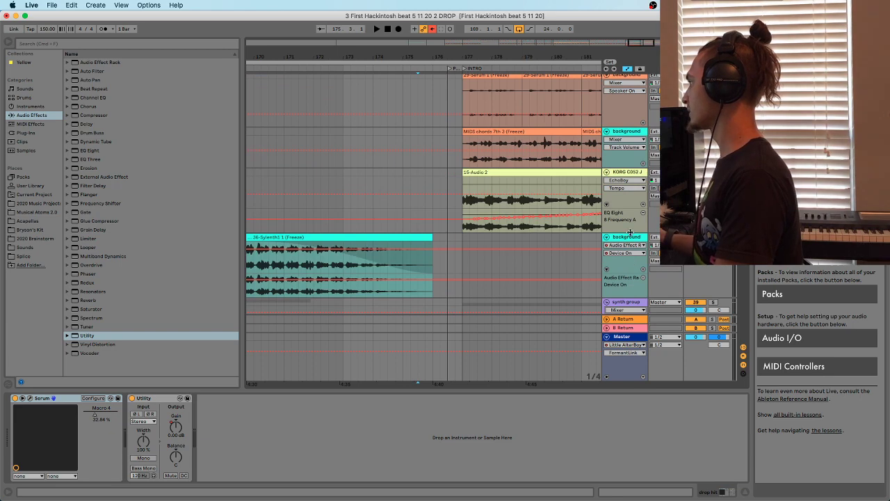
left_click(622, 252)
key("super+t")
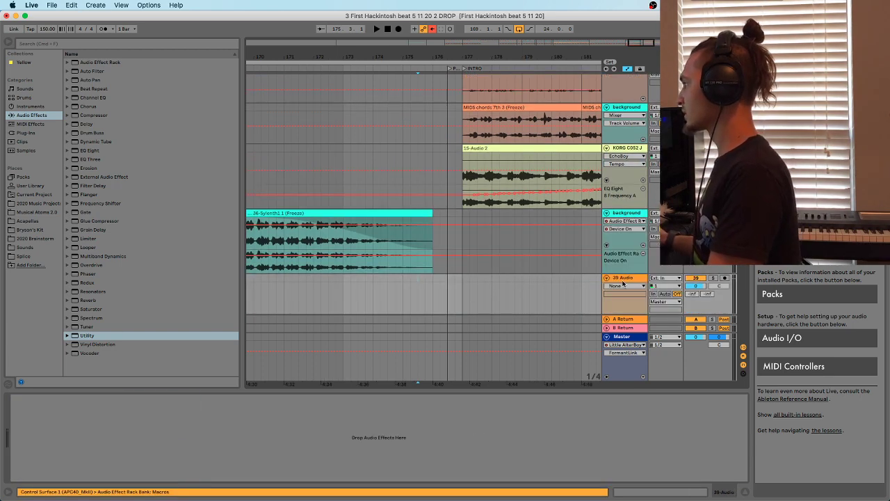
Set the input monitoring of the new 39 Audio track to In from Session View
left_click(429, 294)
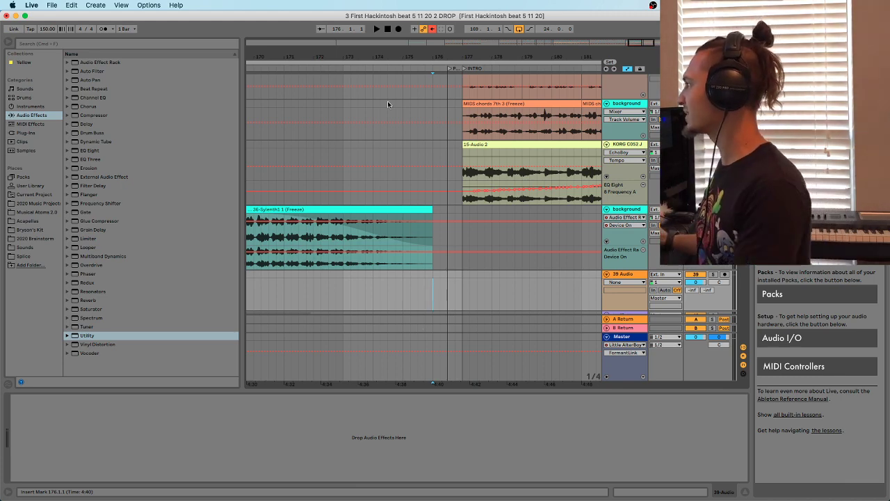
left_click_drag(401, 63, 401, 59)
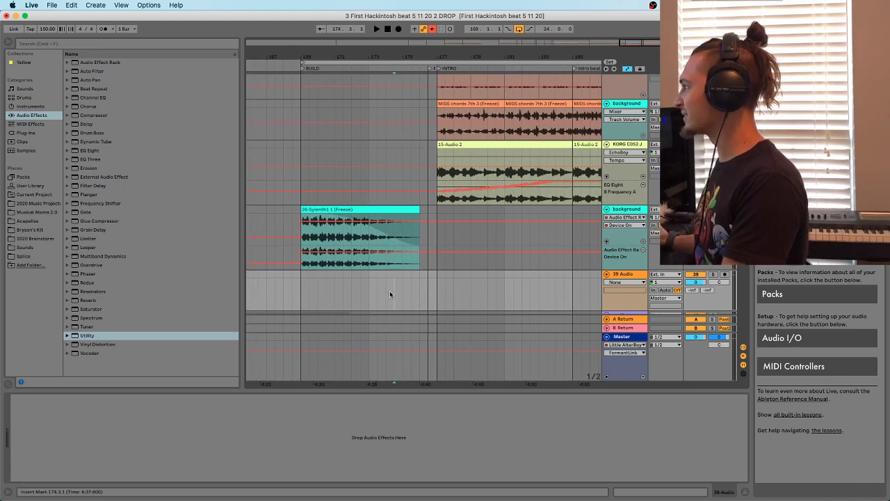
left_click_drag(419, 56, 418, 51)
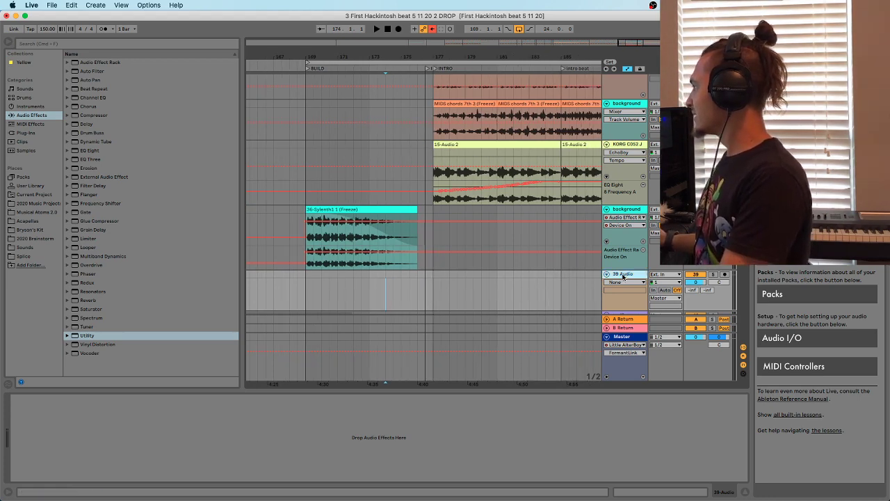
key("Tab")
left_click_drag(370, 387, 459, 388)
left_click(475, 277)
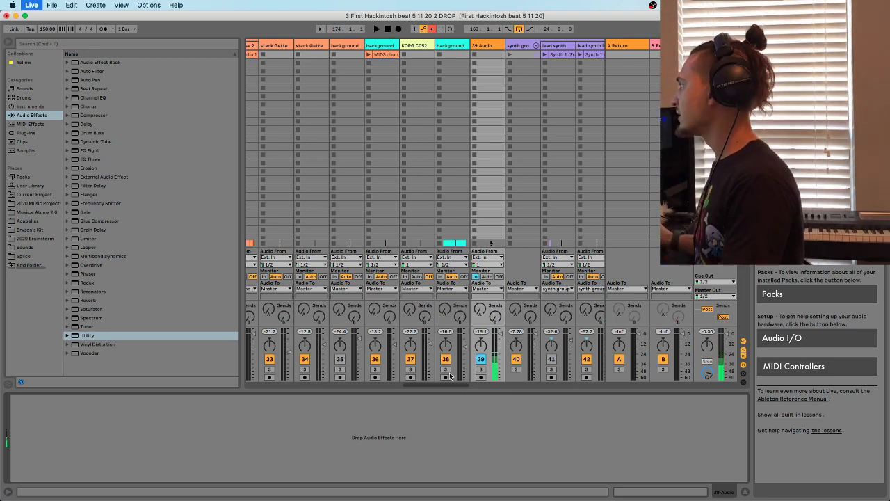
Set the audio buffer size to 128 samples in the preferences
key("super+comma")
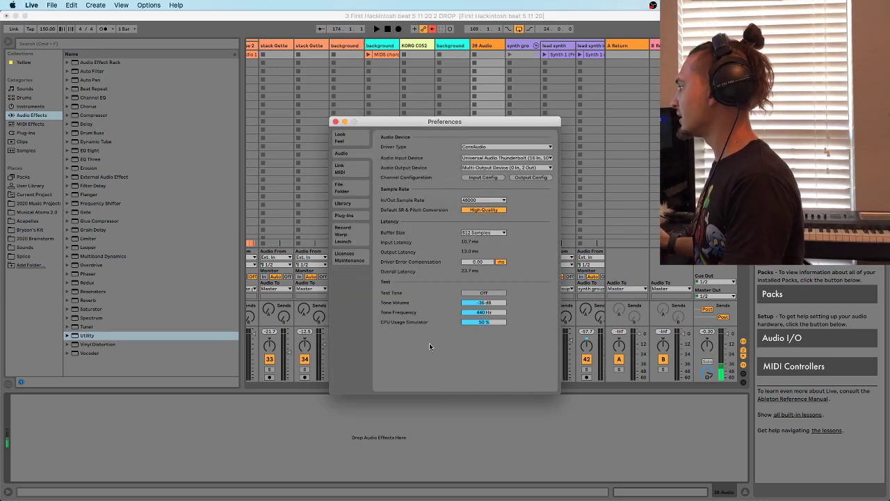
left_click(471, 233)
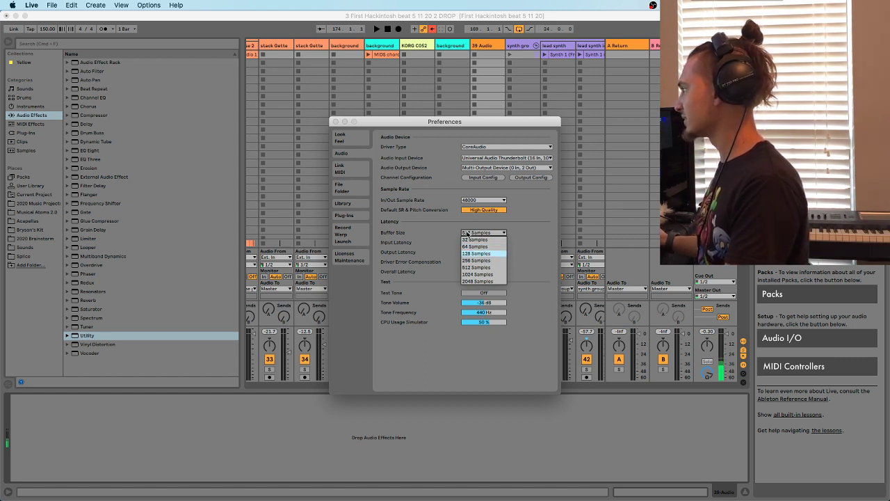
left_click(477, 253)
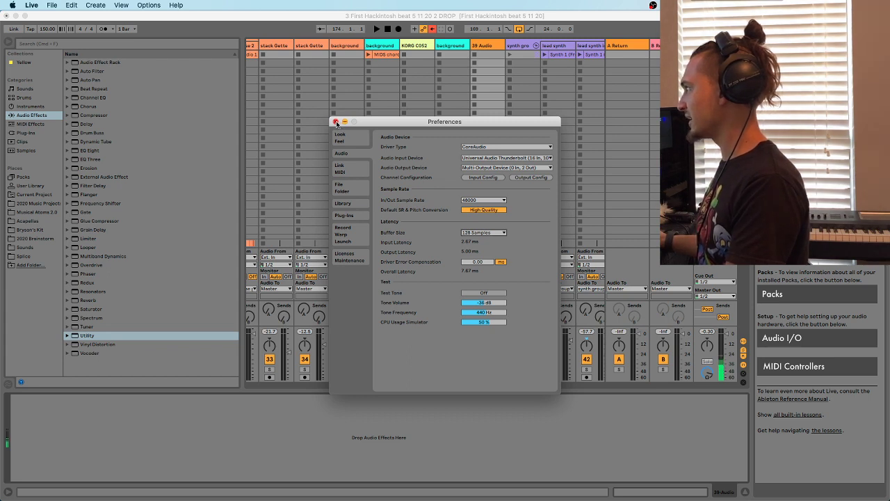
left_click(336, 122)
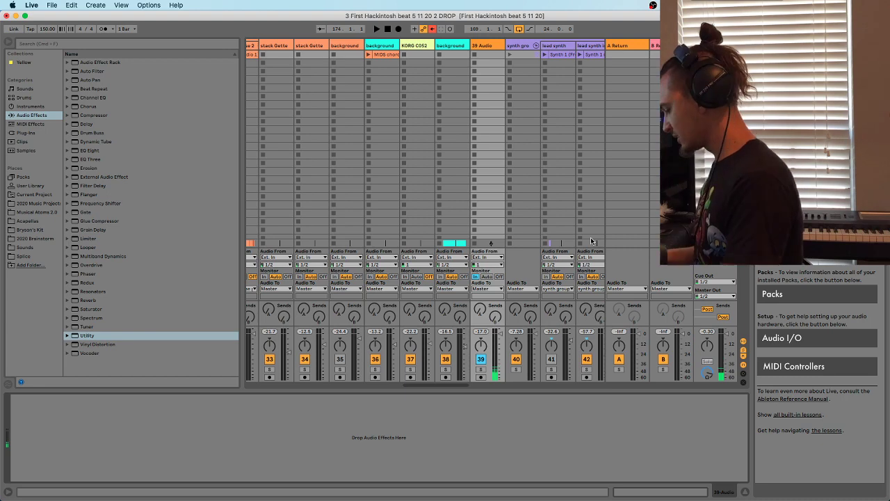
Lower the audio buffer size to 64 samples in the preferences
key("super+comma")
left_click(486, 234)
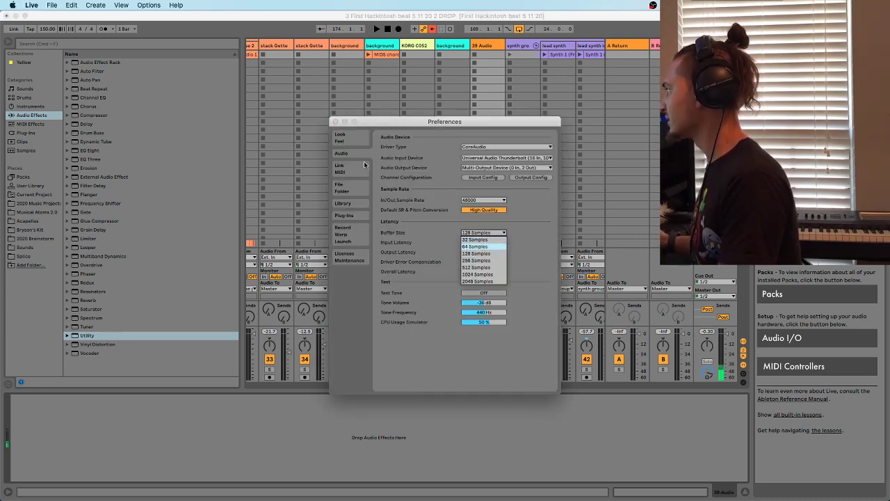
left_click(335, 122)
left_click(335, 122)
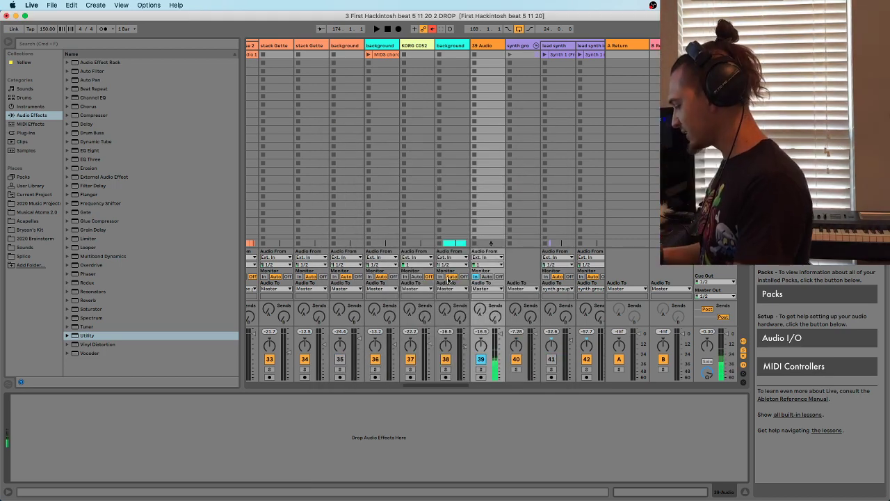
Set the audio buffer size to 512 samples and close the preferences
key("super+comma")
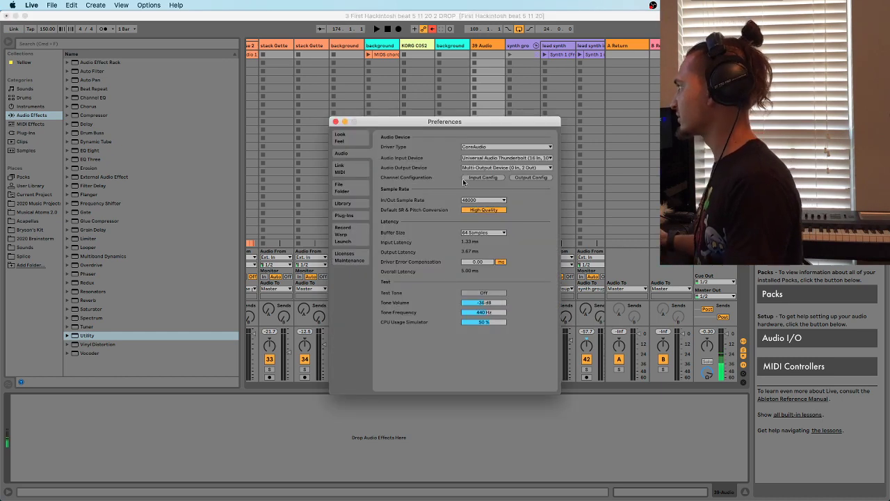
left_click(483, 233)
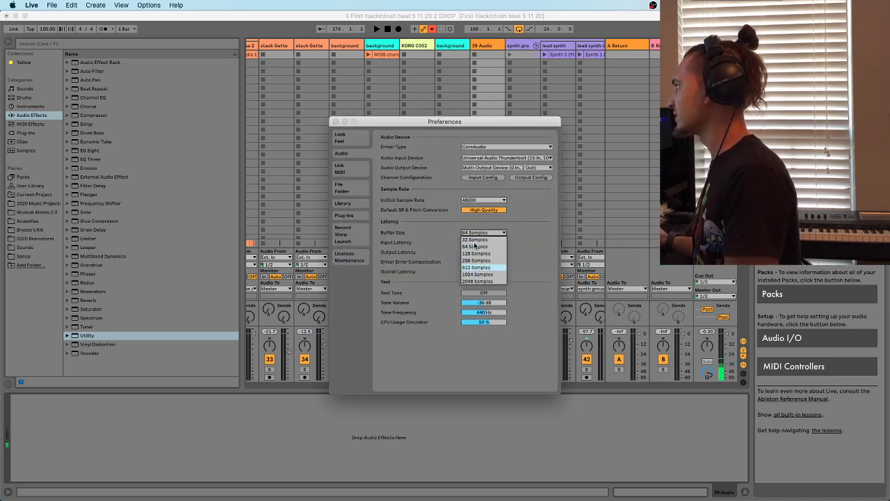
left_click(337, 124)
left_click(337, 123)
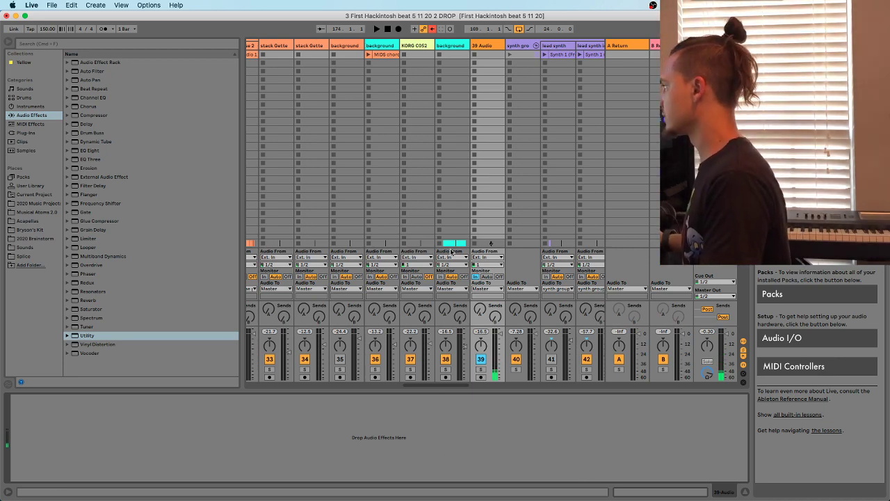
Return to Arrangement View and play back the end of the BUILD section just before the INTRO marker
key("Tab")
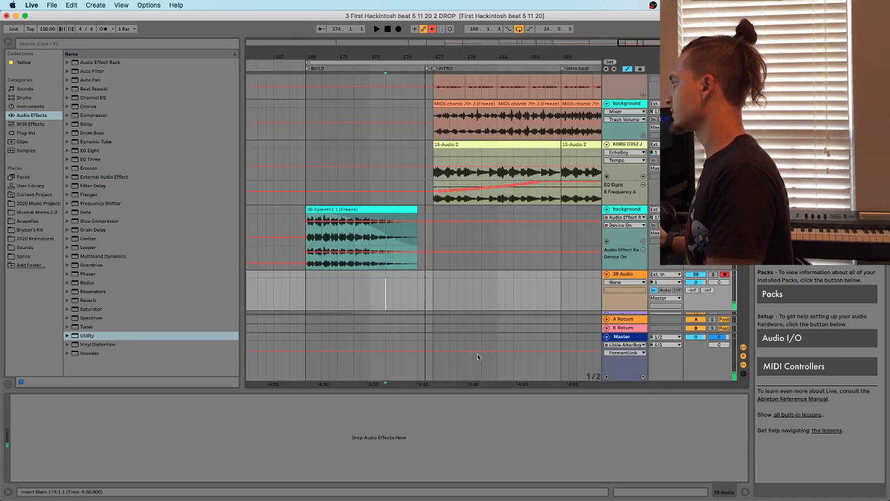
left_click(305, 292)
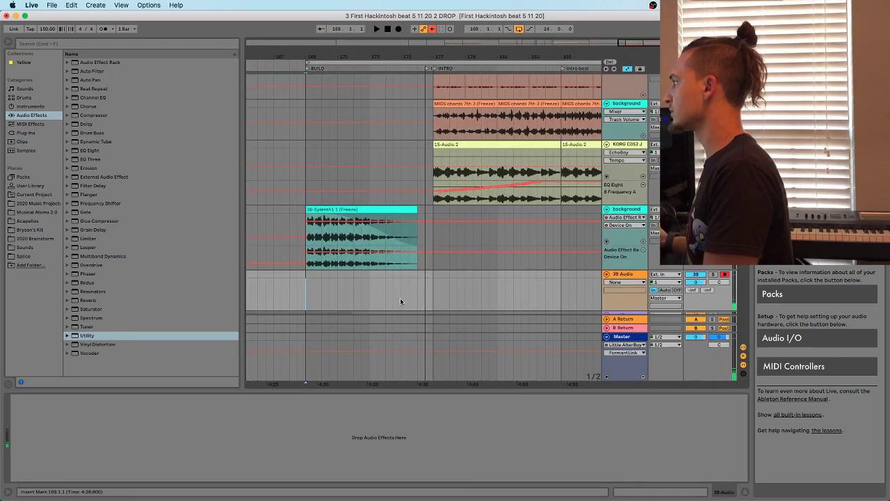
left_click(378, 304)
key("space")
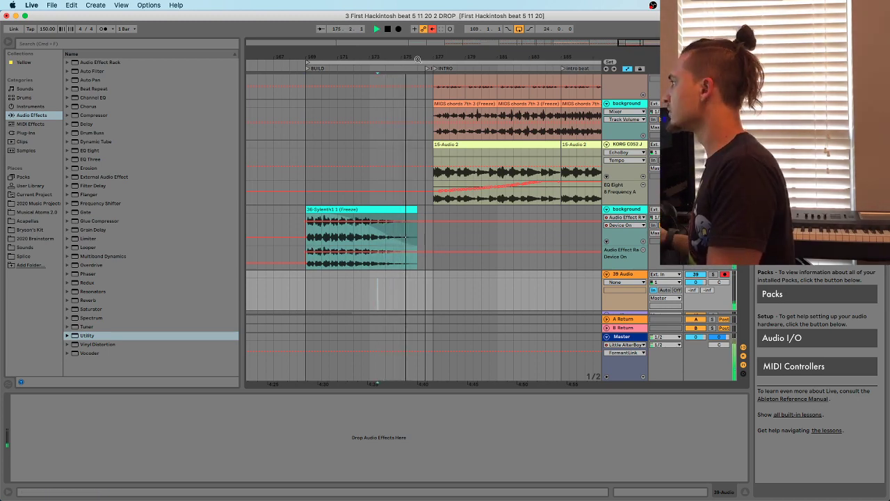
left_click_drag(433, 57, 433, 97)
key("space")
Record a take on the 39 Audio track from 175.3.1 to the INTRO marker and delete the recorded clip
left_click(403, 306)
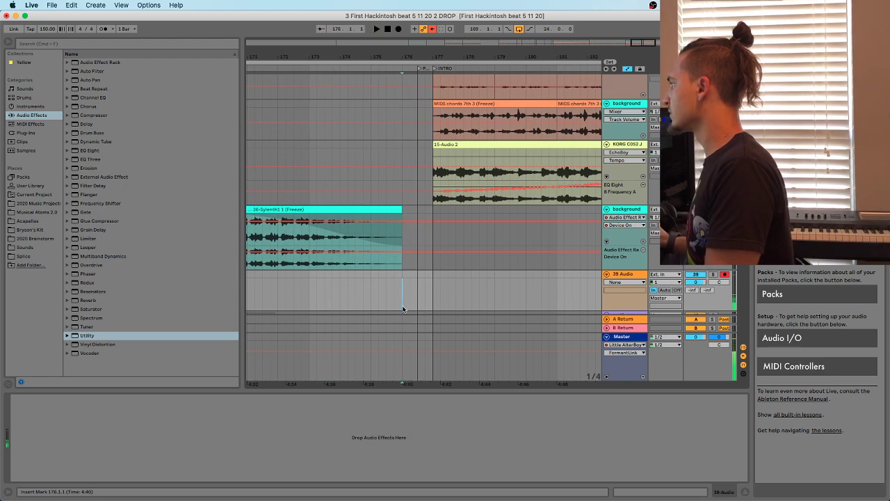
left_click(387, 307)
key("F9")
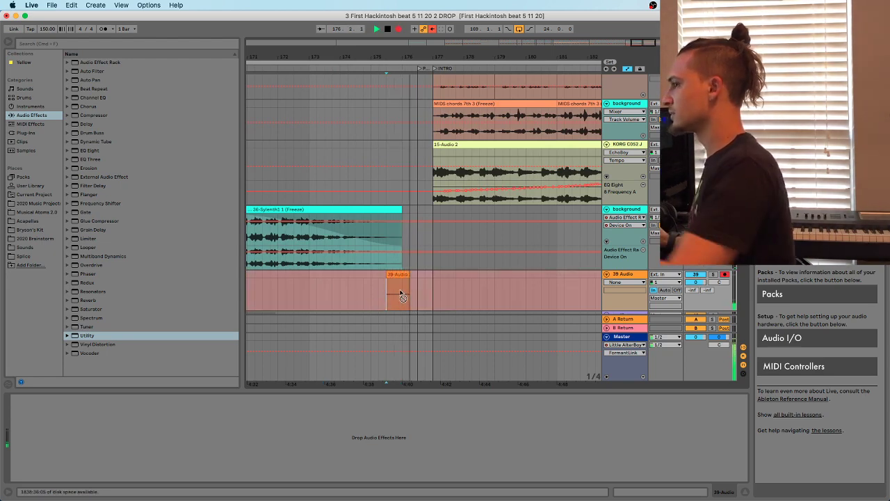
key("space")
left_click(412, 276)
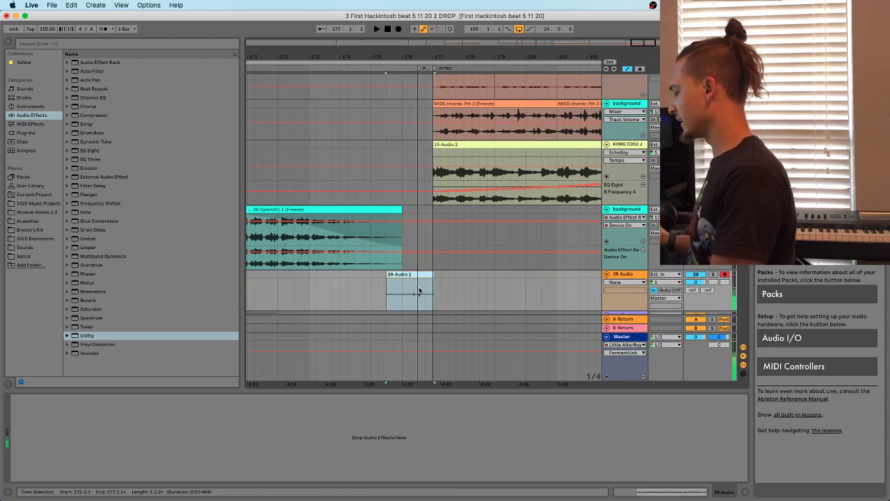
key("Delete")
Record a take on the 39 Audio track from 171.1.1 to about bar 175 and delete the clip
left_click(340, 307)
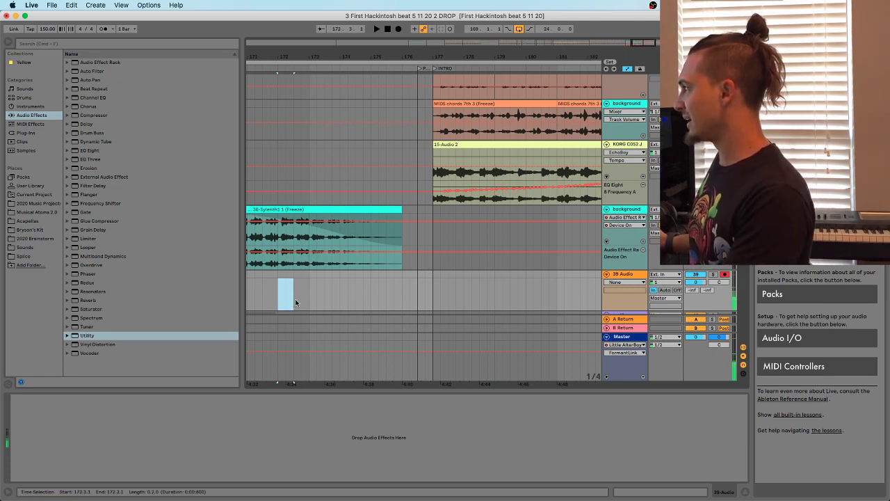
left_click_drag(278, 274, 310, 275)
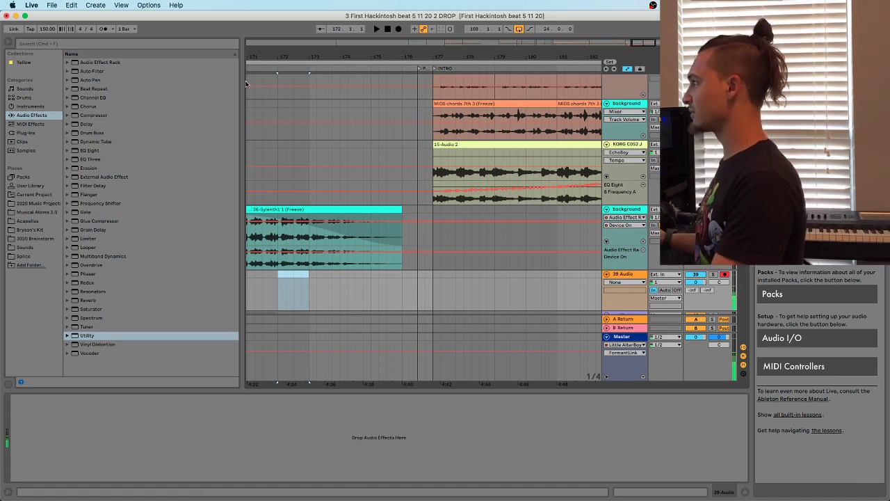
left_click_drag(276, 53, 276, 38)
left_click(281, 293)
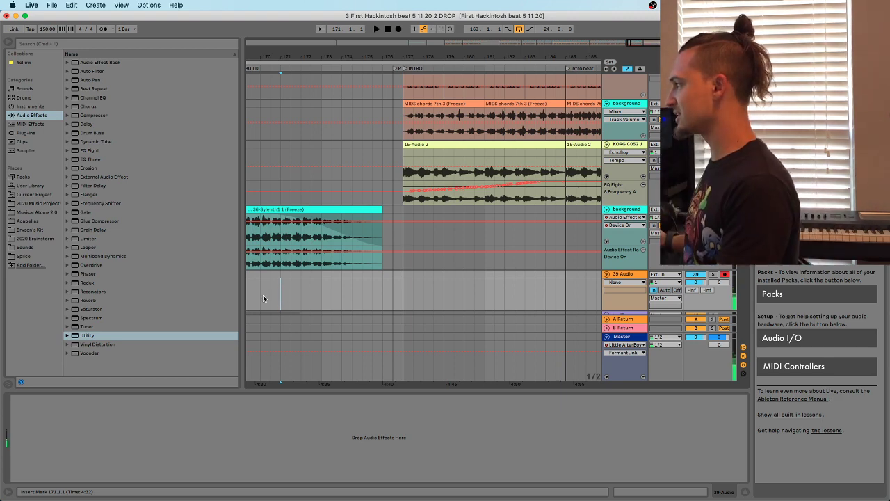
left_click_drag(266, 57, 278, 57)
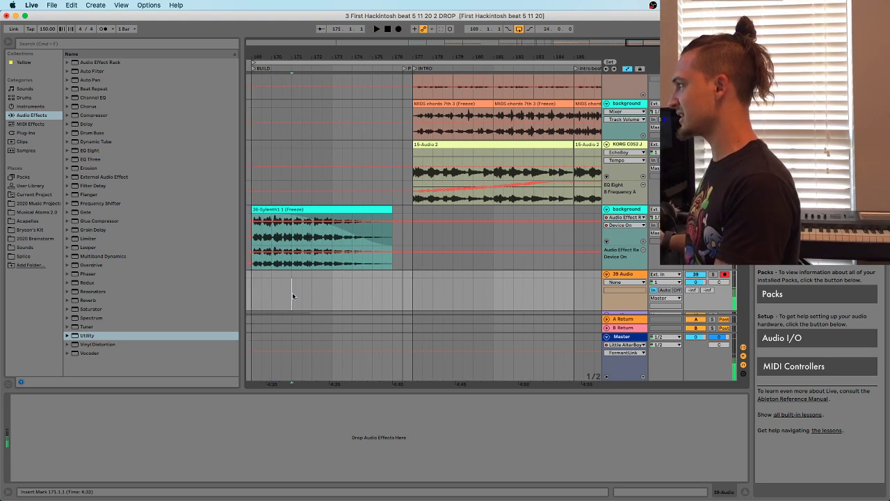
key("F9")
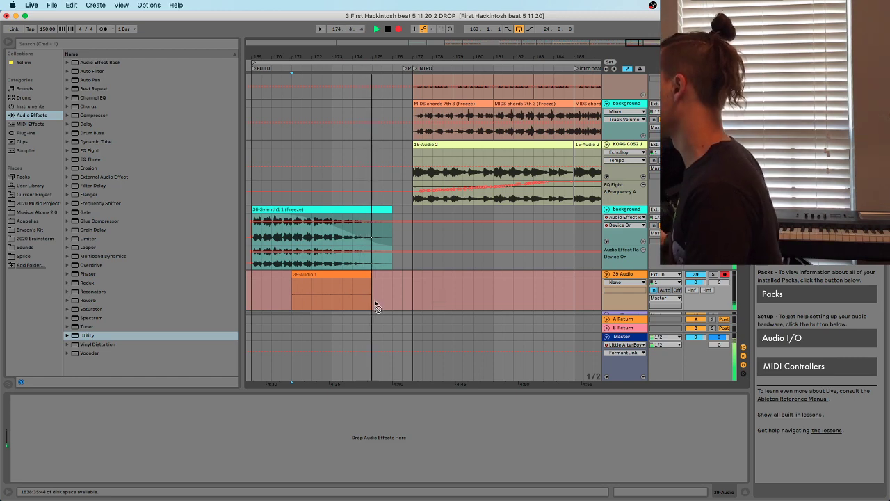
key("space")
left_click(301, 276)
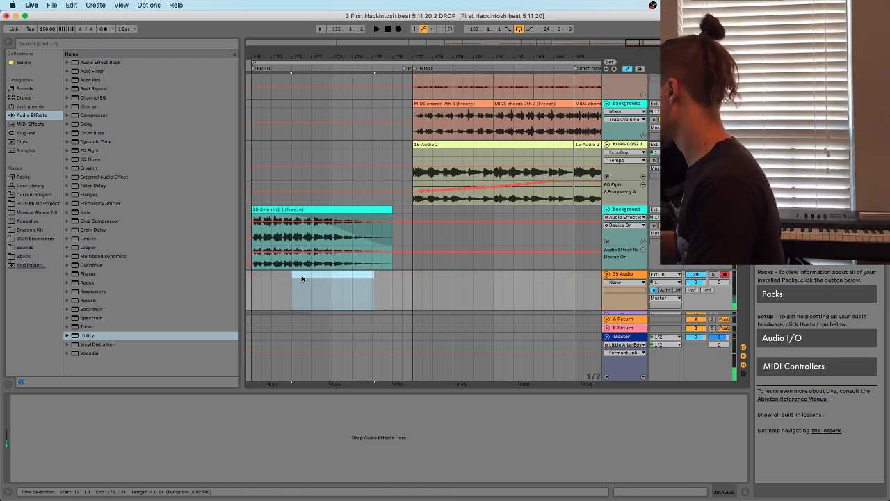
key("Delete")
Record a take on the 39 Audio track from bar 173 past the INTRO marker and move the clip to the intro beat marker
left_click(337, 294)
key("F9")
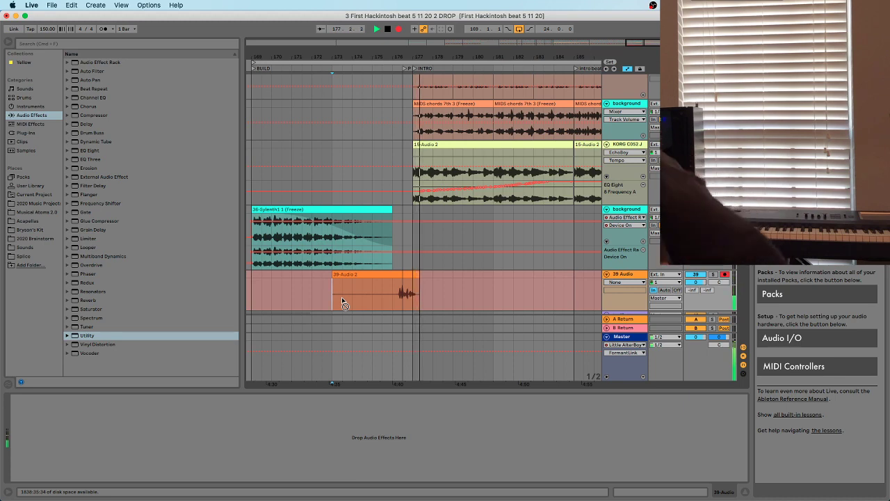
key("space")
left_click_drag(370, 282, 583, 284)
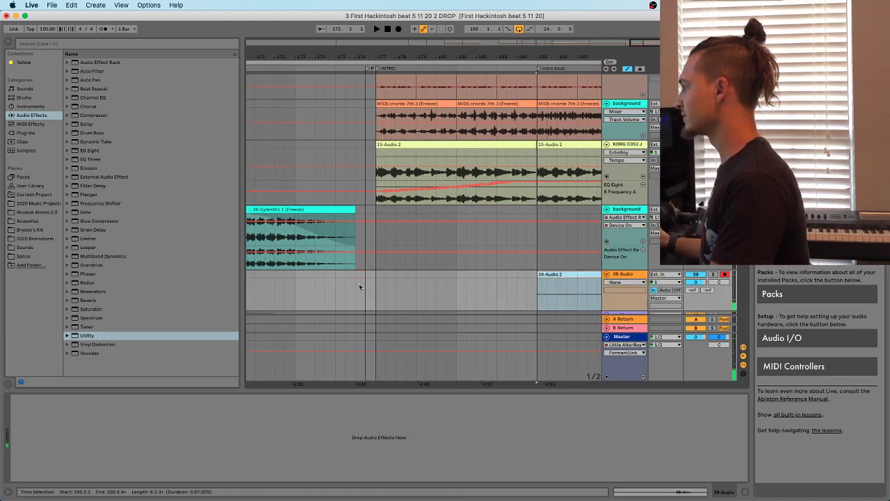
Record another take on the 39 Audio track from bar 173, stopping just before the INTRO marker
left_click(295, 296)
key("F9")
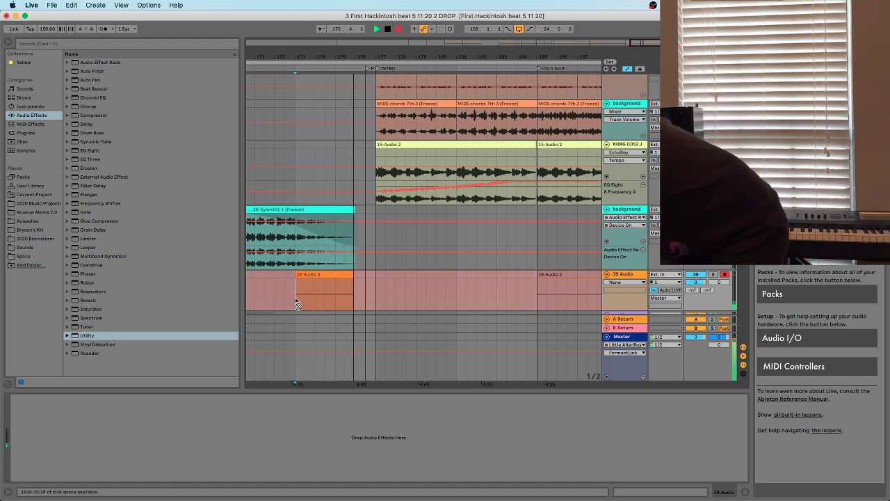
key("space")
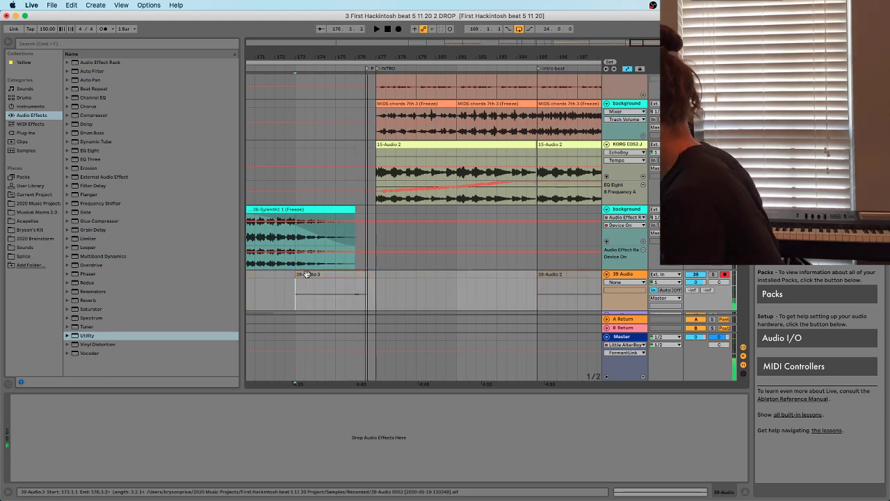
Record over the last take from bar 173 to just past the INTRO marker and delete the new clip
left_click(306, 274)
key("F9")
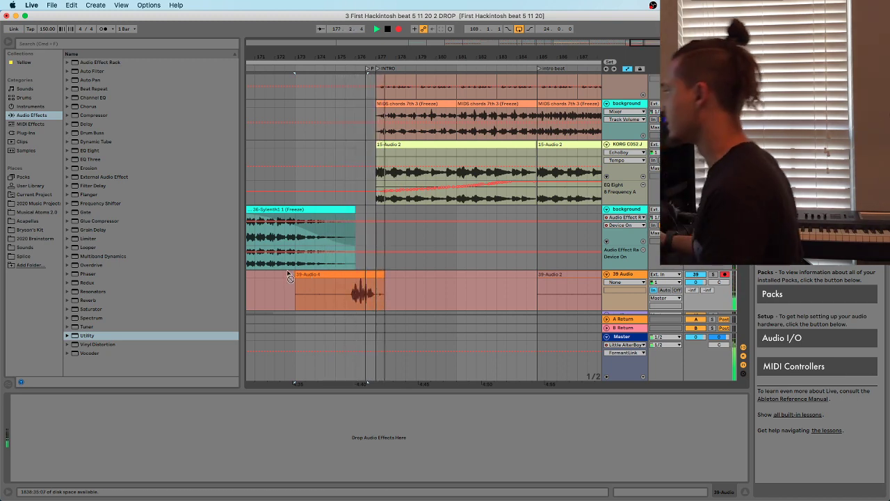
key("space")
left_click(348, 270)
left_click(349, 274)
key("Delete")
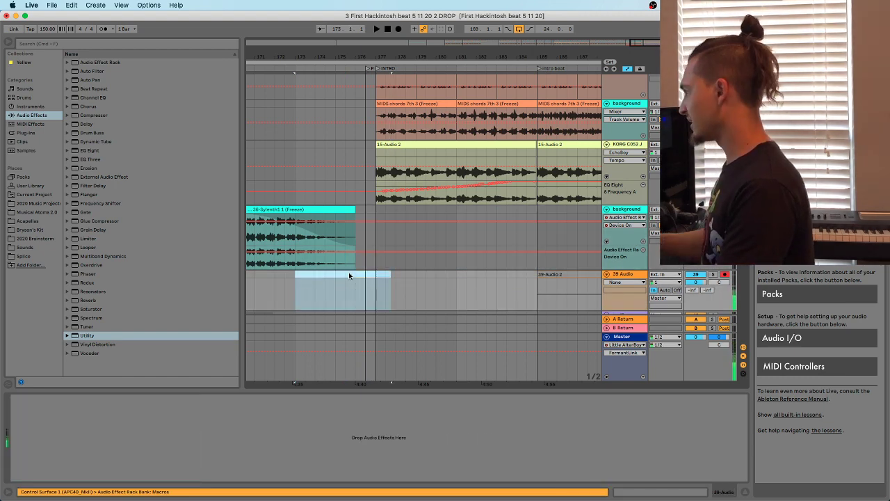
Record a take on the 39 Audio track from bar 173 to about bar 178
key("F9")
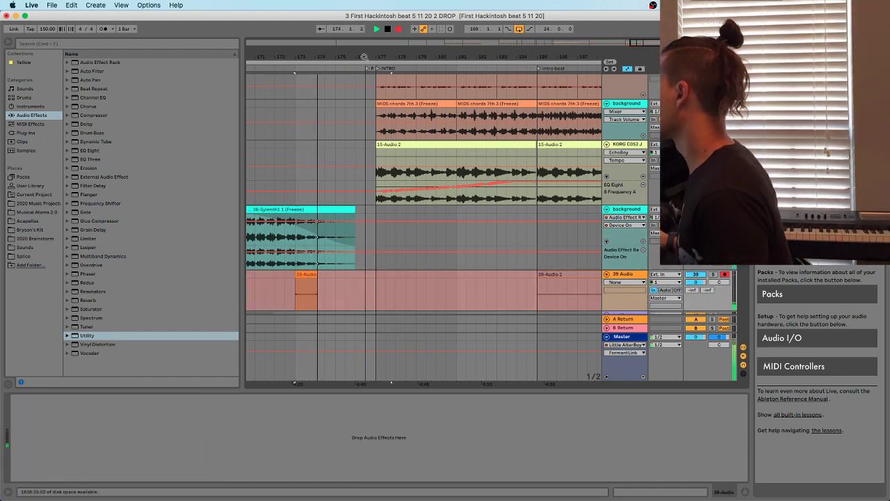
left_click_drag(418, 57, 379, 43)
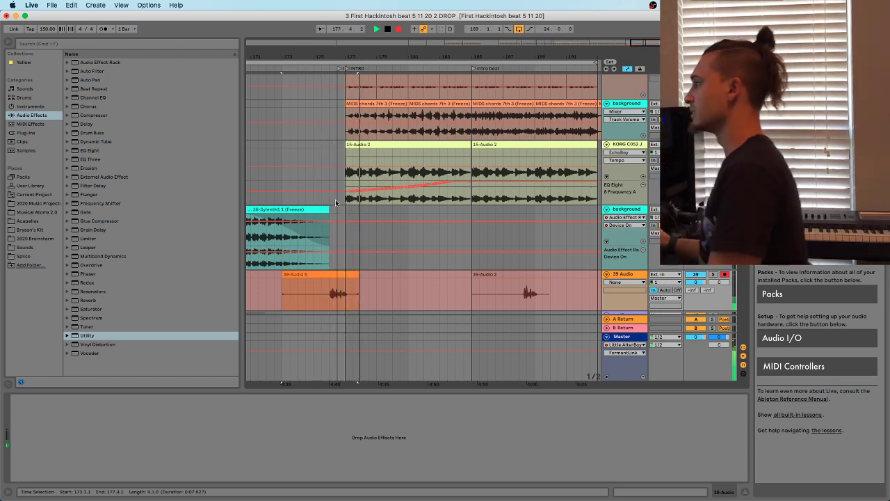
key("space")
left_click(332, 292)
left_click(332, 274)
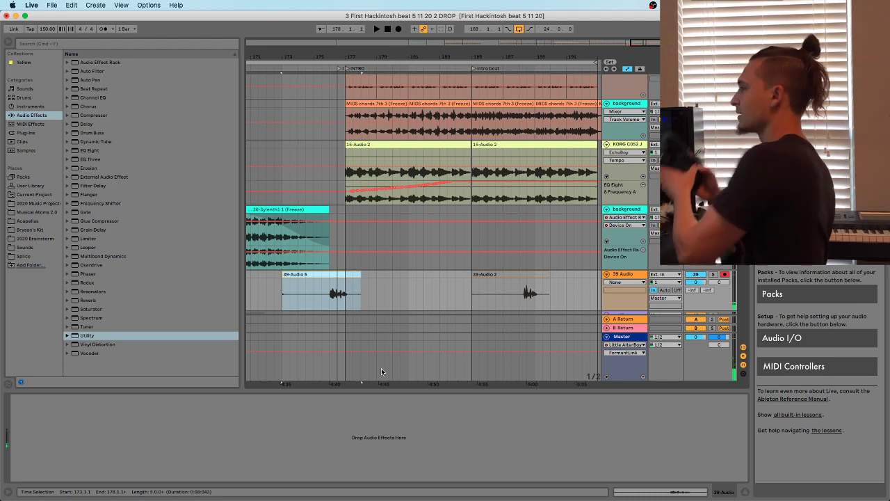
left_click(423, 291)
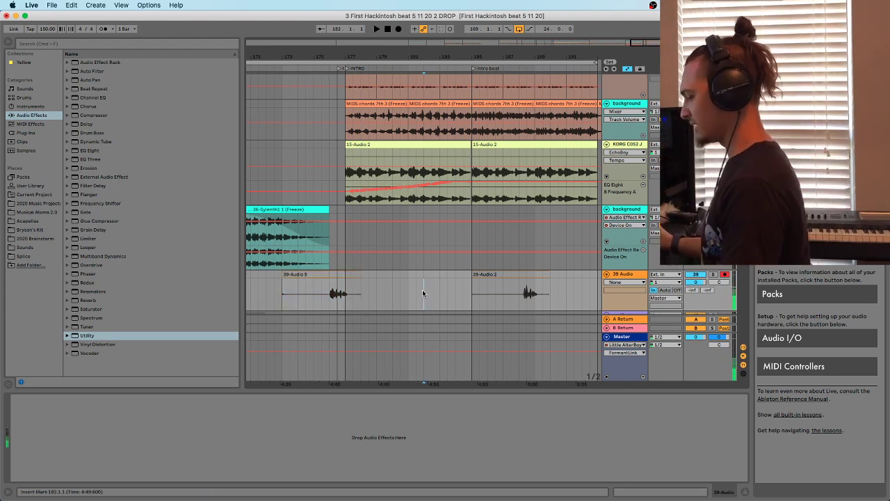
Set the audio input device to No Device in the audio preferences and close them
key("super+comma")
left_click(469, 159)
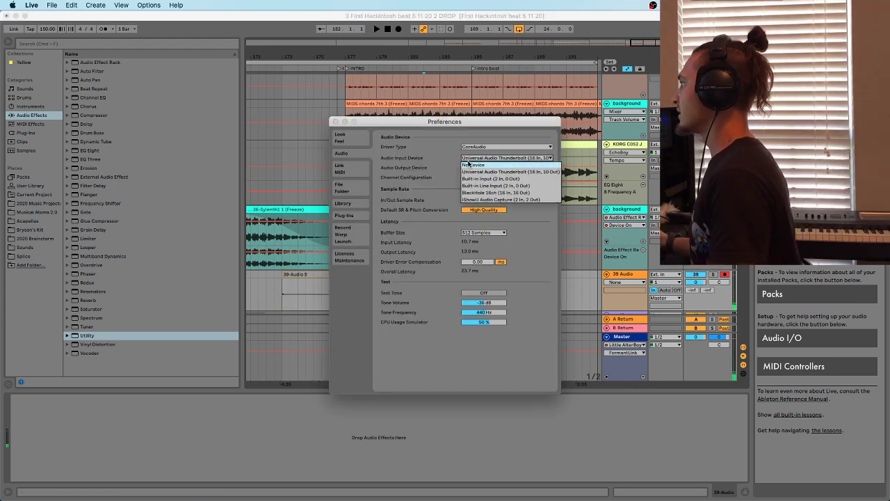
left_click(338, 124)
left_click(336, 123)
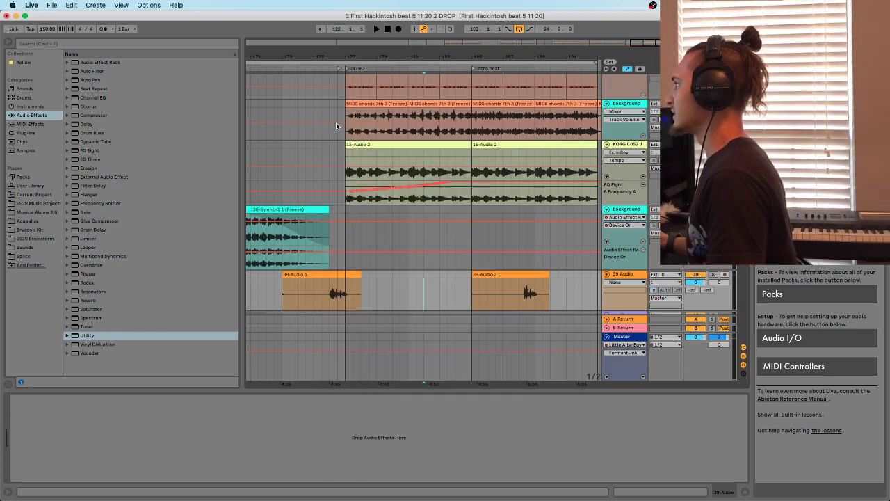
Trim the newest take to about 176.1.1–177.3 and the take near the intro beat marker to about 182.1.1–183.4.4
left_click(328, 276)
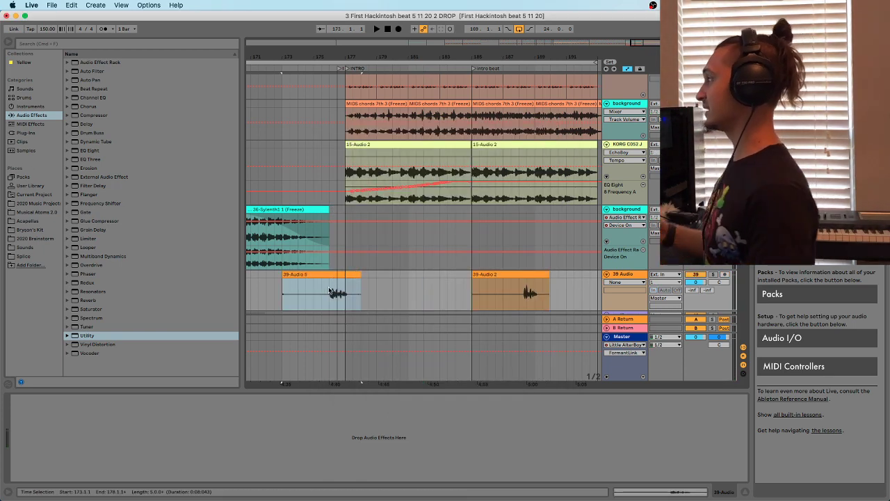
left_click_drag(285, 274, 322, 274)
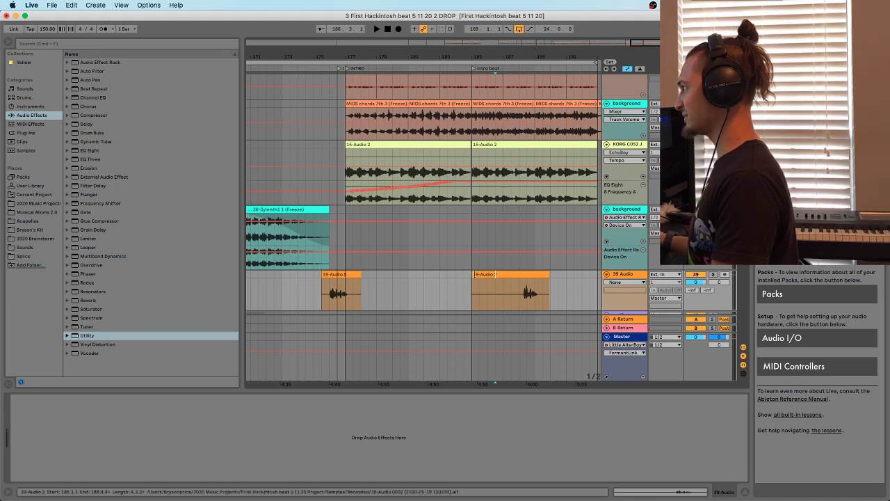
left_click(323, 274)
left_click_drag(323, 274, 355, 276)
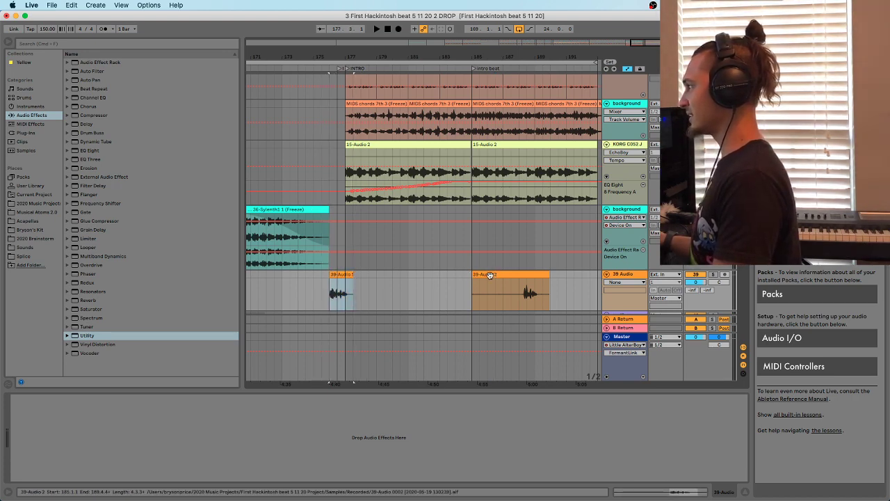
left_click_drag(483, 292, 424, 274)
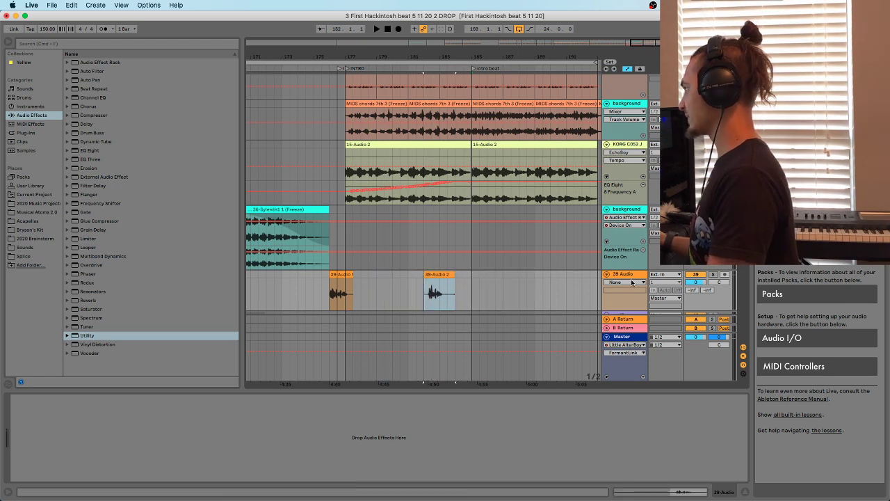
Store both trimmed takes in the first two Session View clip slots of the 39 Audio track
key("Tab")
key("Tab")
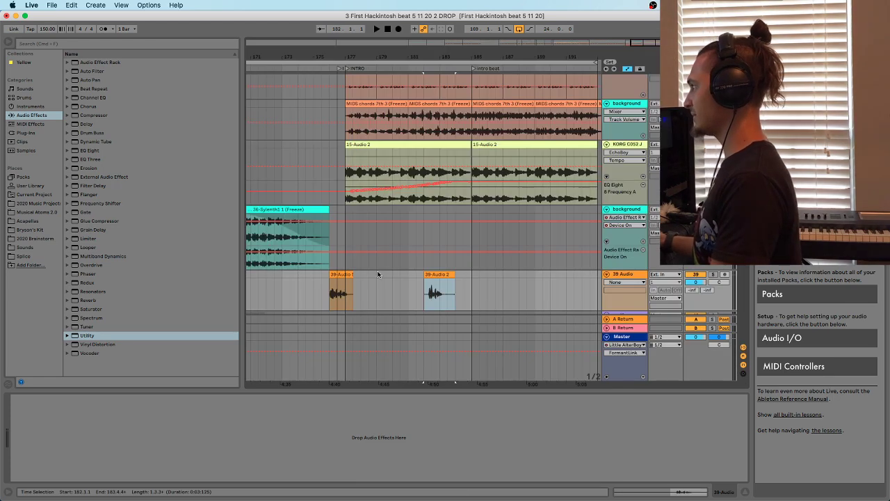
left_click(335, 275)
key("Tab")
key("Tab")
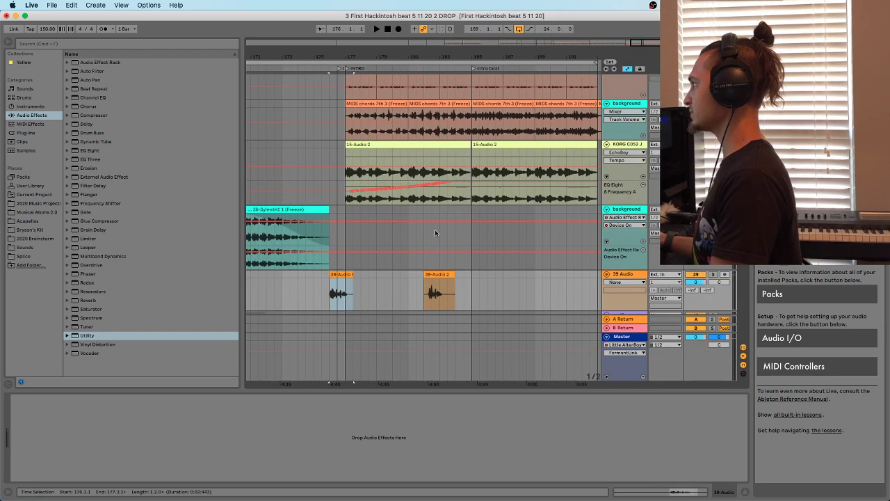
left_click_drag(438, 291, 473, 122)
key("Tab")
left_click_drag(491, 68, 491, 64)
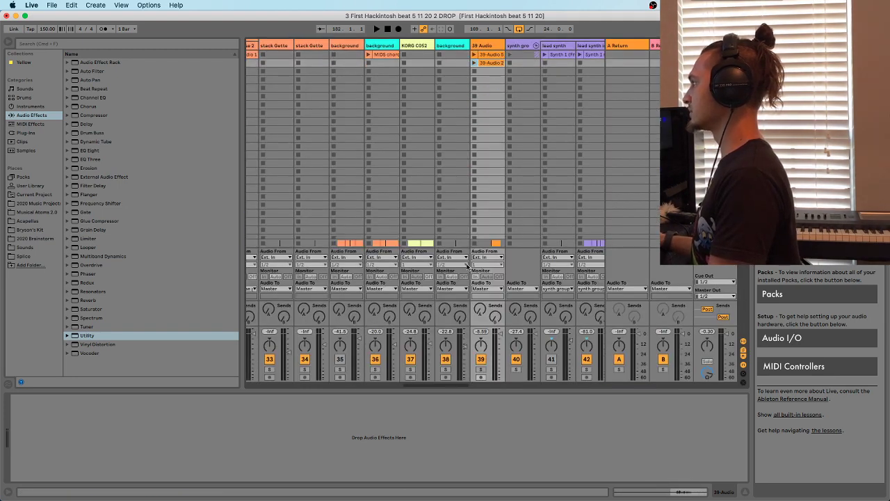
key("Tab")
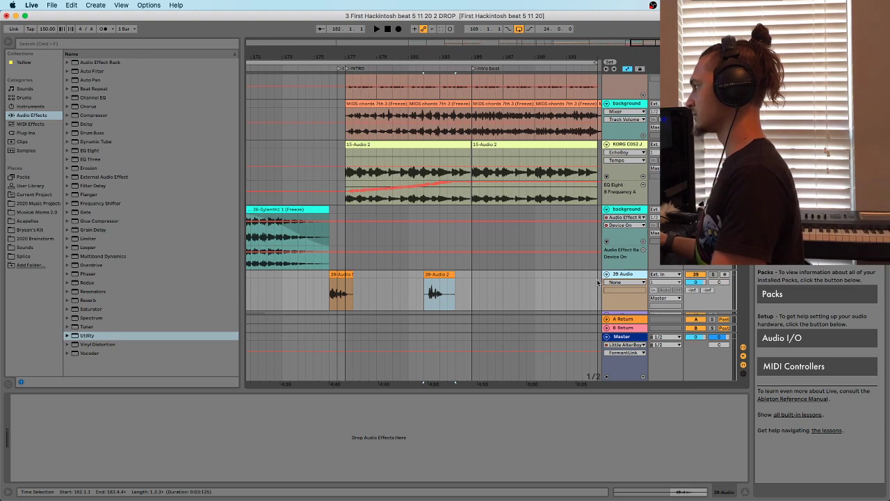
Move both stored clips onto a newly inserted audio track and delete the old 39 Audio track
scroll(577, 278, "down", 2)
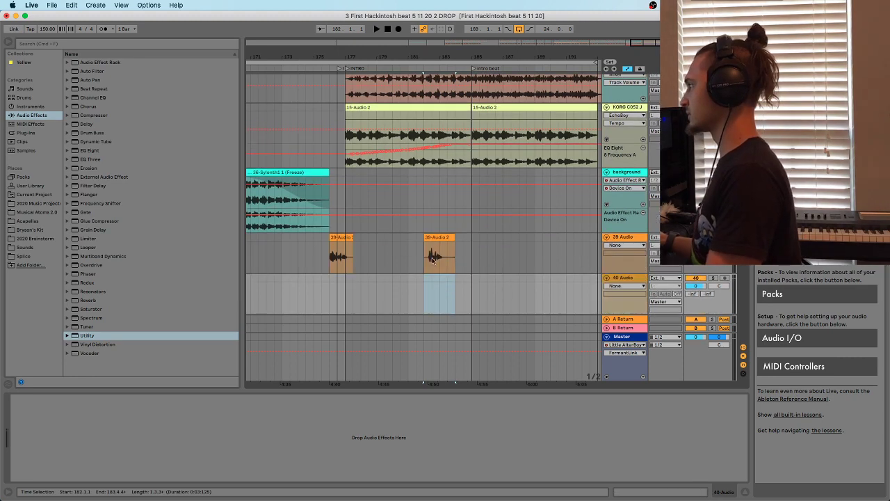
key("Tab")
left_click_drag(489, 58, 521, 58)
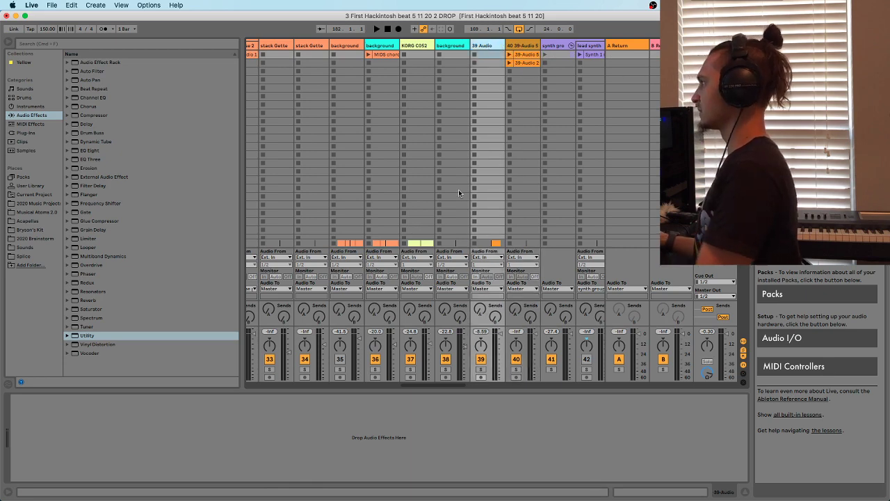
key("Tab")
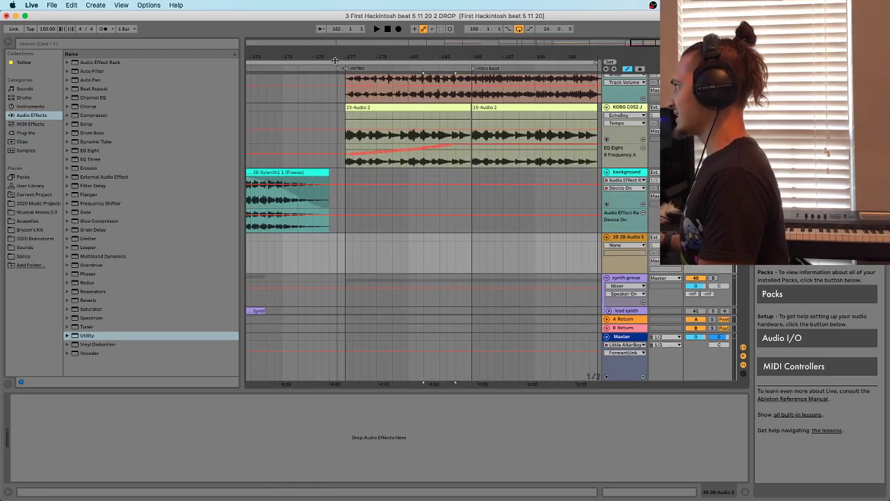
Place the stored 39-Audio 5 clip back in the arrangement at 176.1.1 on the new audio track
scroll(407, 134, "left", 2)
key("Tab")
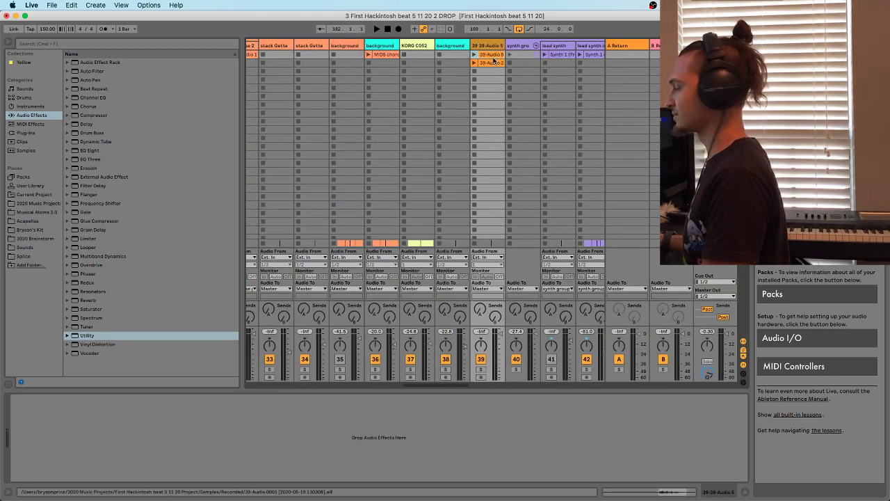
left_click_drag(492, 55, 388, 261)
key("Tab")
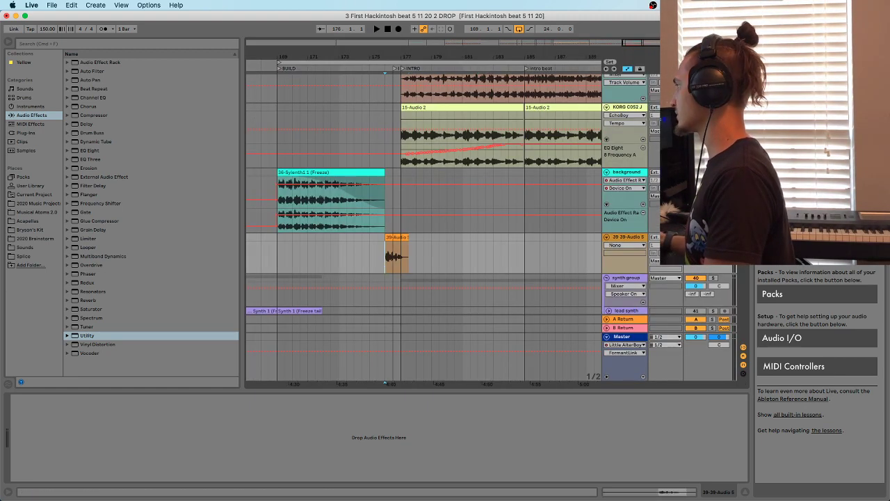
Play back the placed take from bar 176 into the INTRO section and inspect its waveform
key("space")
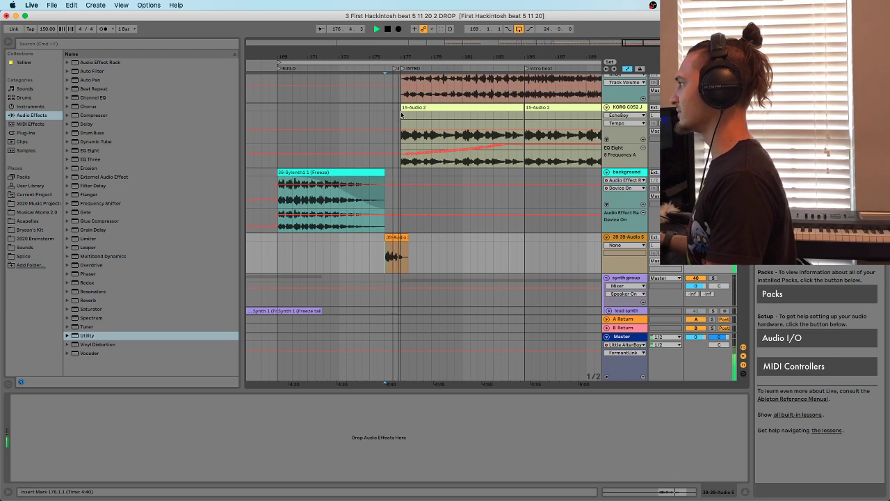
left_click_drag(395, 53, 413, 212)
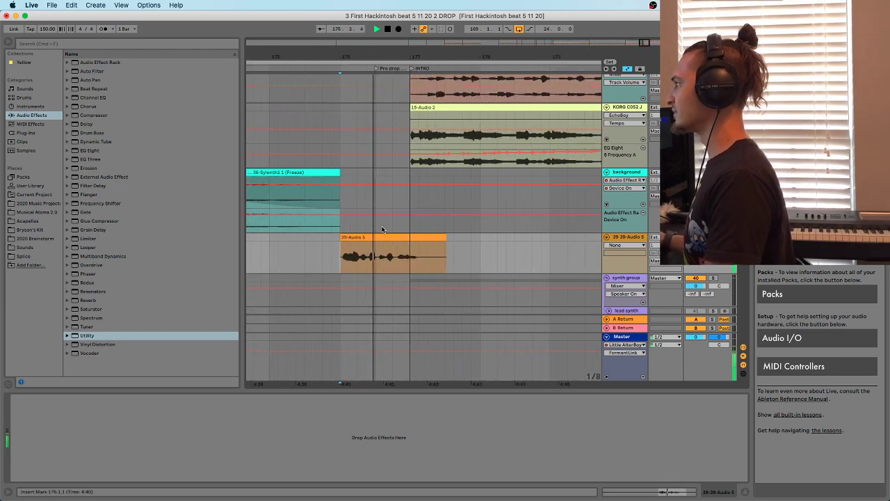
key("space")
key("minus")
key("minus")
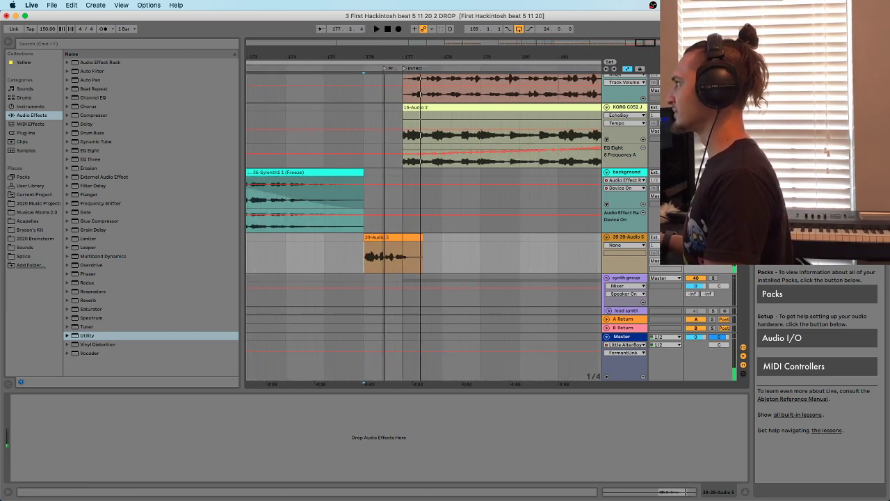
key("plus")
key("plus")
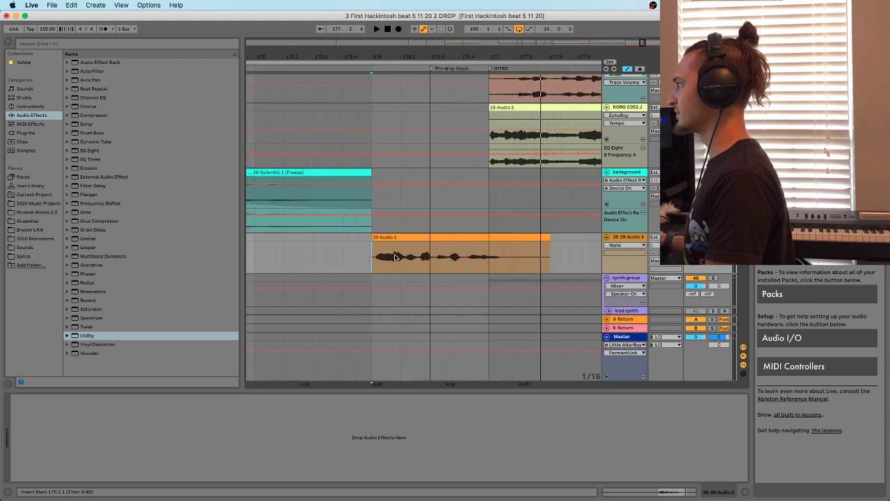
Add EQ Eight followed by Vocoder to the audio track holding the take
left_click(623, 241)
left_click_drag(90, 151, 245, 167)
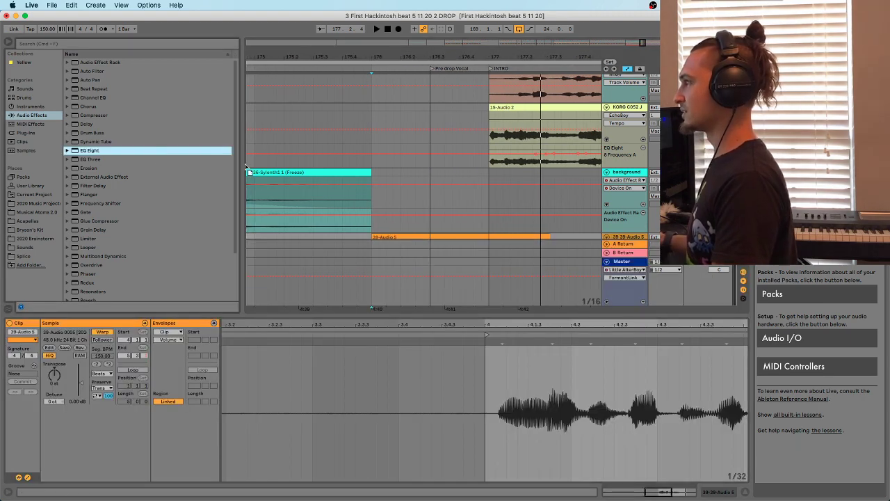
left_click_drag(400, 245, 391, 233)
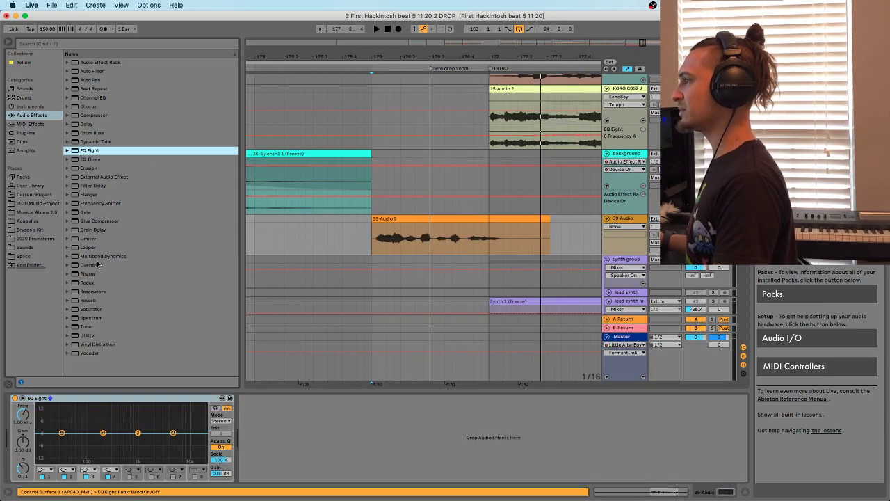
left_click_drag(85, 354, 354, 235)
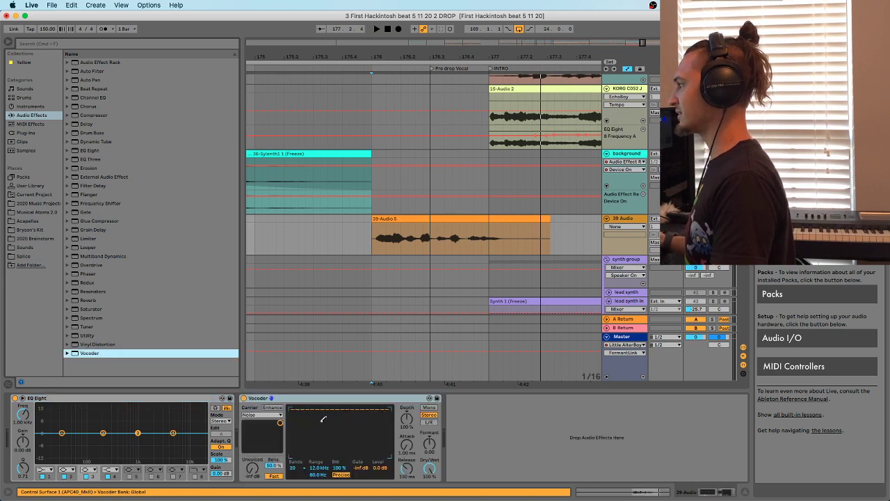
Turn on Enhance in the Vocoder and audition the take with the Modulator carrier
left_click(270, 408)
left_click(270, 414)
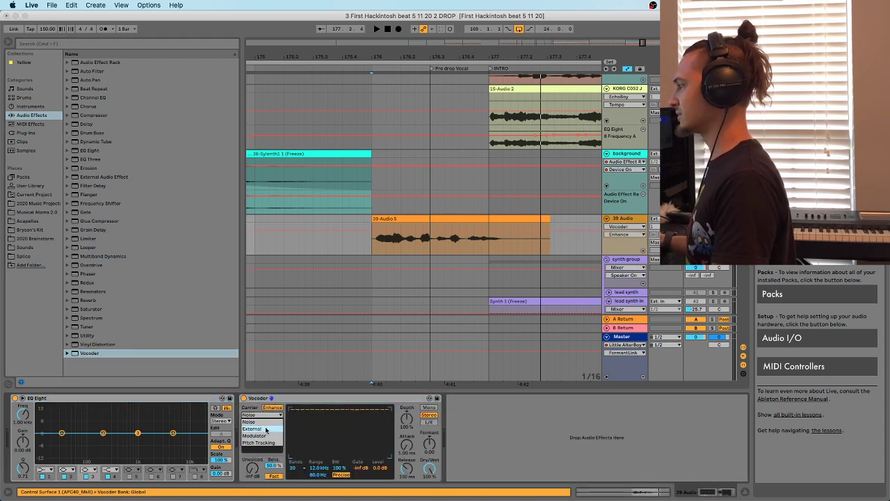
left_click(265, 437)
key("space")
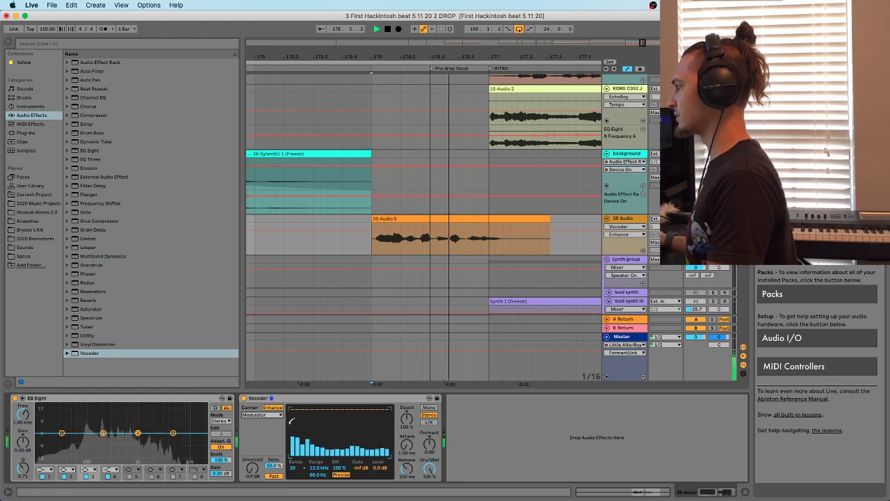
Try the Noise and External carriers on the Vocoder during playback
left_click(273, 414)
left_click(249, 422)
left_click(268, 415)
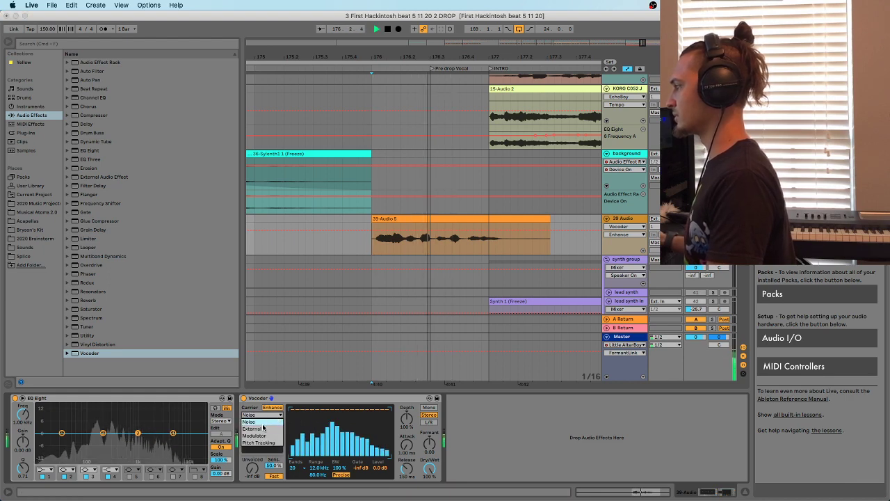
left_click(263, 429)
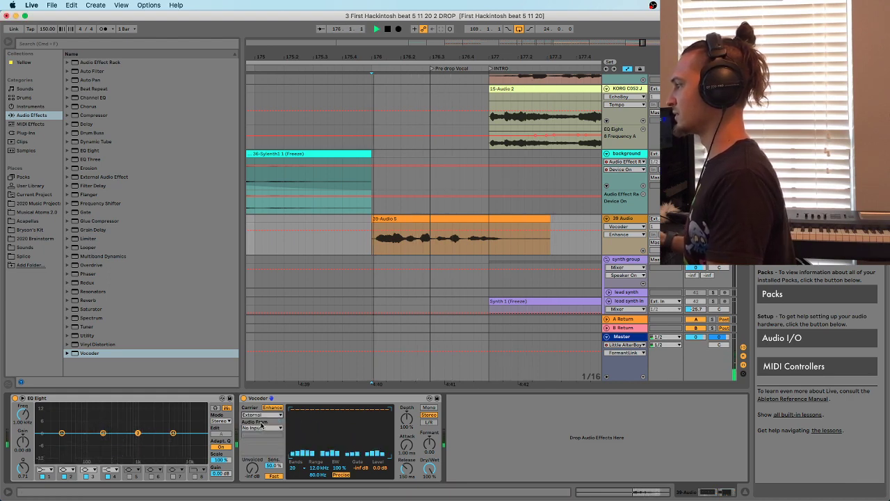
left_click(261, 428)
left_click(262, 428)
Audition the take with the Vocoder's carrier set to Pitch Tracking
left_click(264, 415)
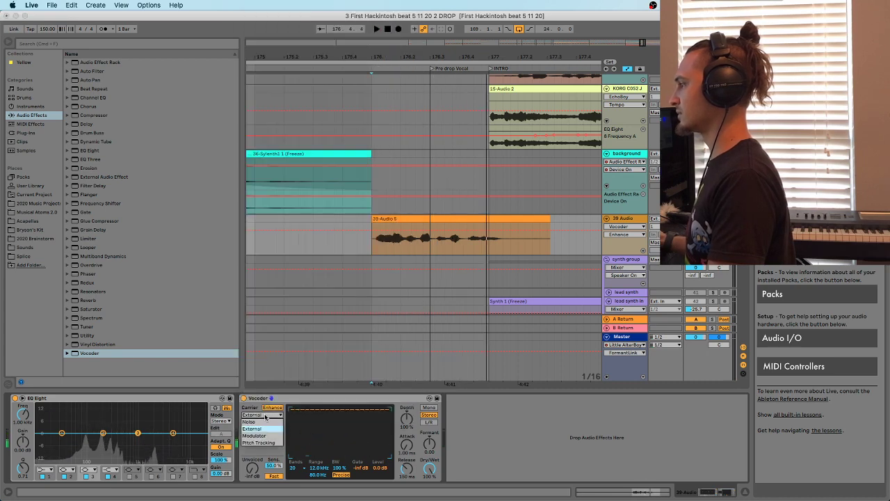
left_click(263, 442)
key("space")
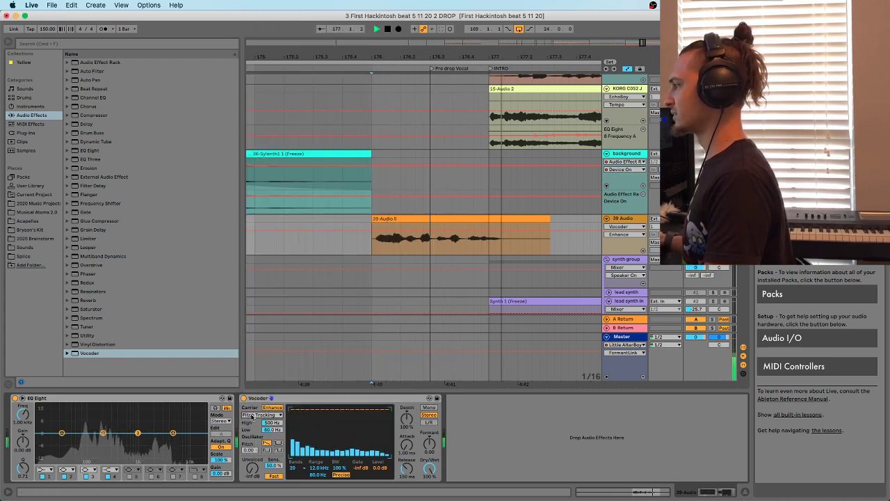
key("space")
Set the Vocoder's carrier to External and play the take from bar 176
left_click(263, 415)
left_click(263, 424)
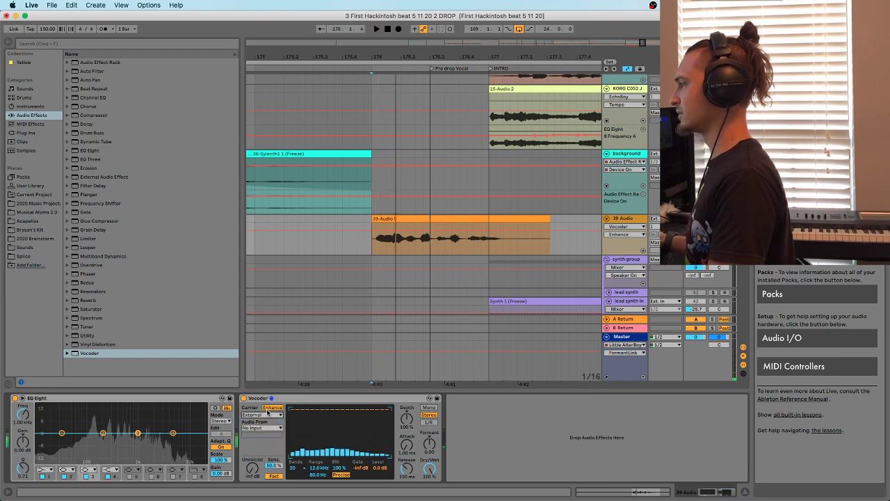
key("space")
key("space")
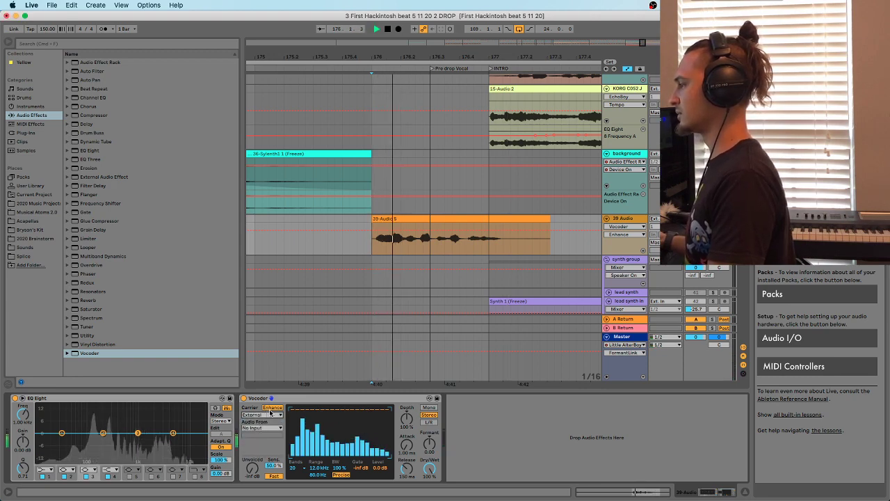
key("space")
left_click(258, 431)
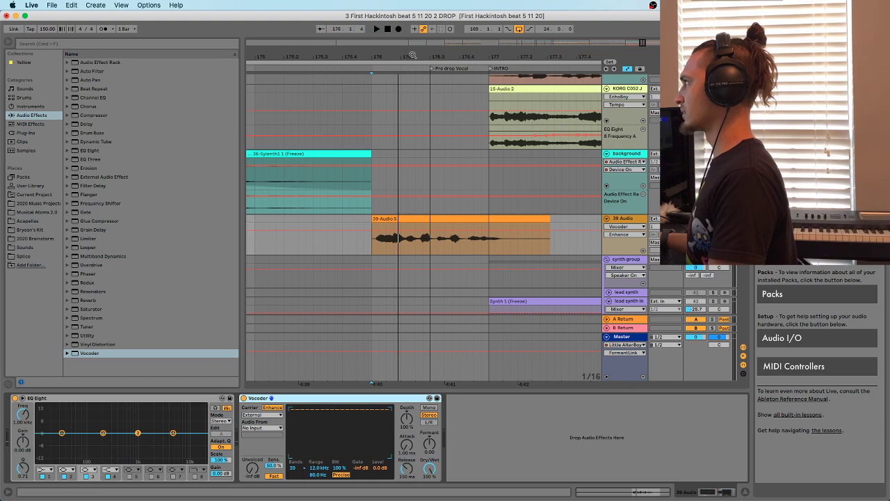
Extend the note in the vocal trigger's short pre-intro clip to the clip's end at 9.2.1 and lower it an octave to G#1
left_click_drag(412, 55, 402, 39)
scroll(437, 206, "up", 20)
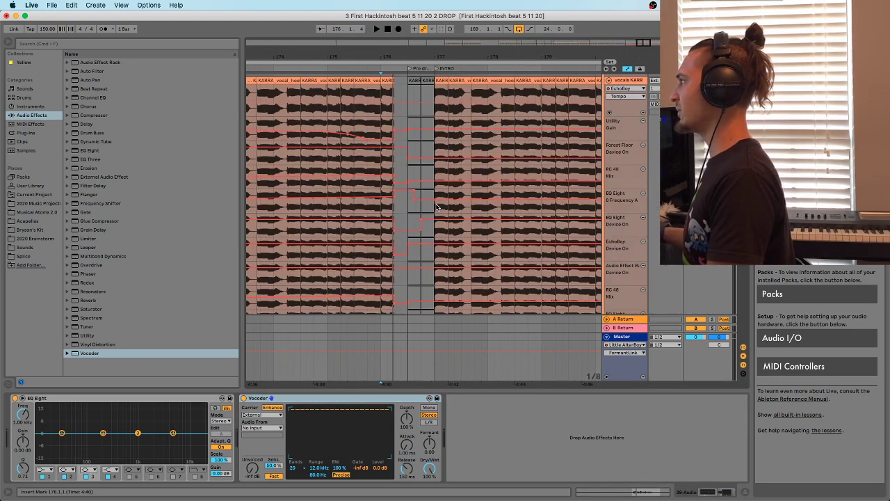
scroll(436, 205, "down", 5)
mouse_move(412, 185)
left_mouse_down()
mouse_move(397, 199)
mouse_move(416, 187)
left_mouse_up()
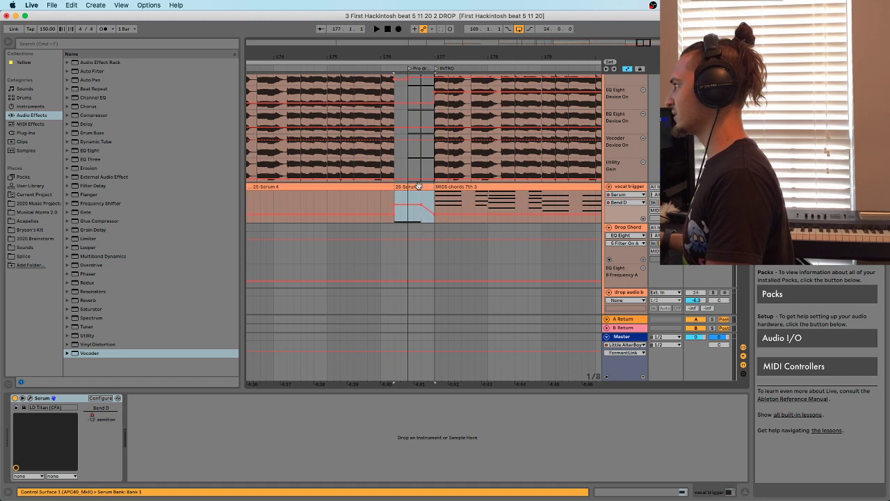
double_click(415, 198)
left_click(533, 420)
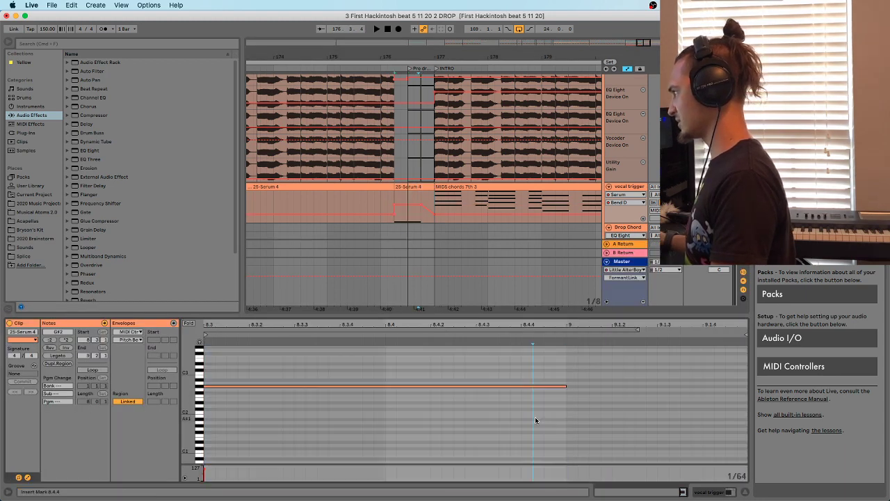
double_click(491, 320)
left_click_drag(492, 322, 492, 338)
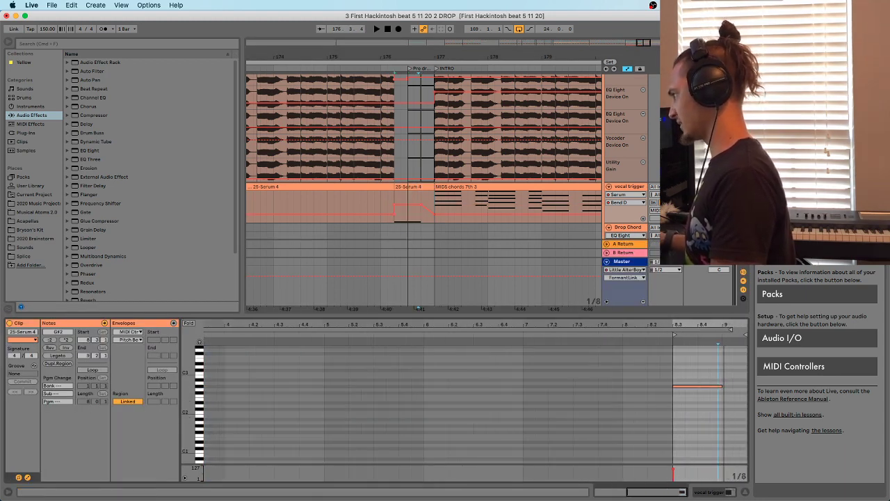
left_click_drag(722, 388, 673, 395)
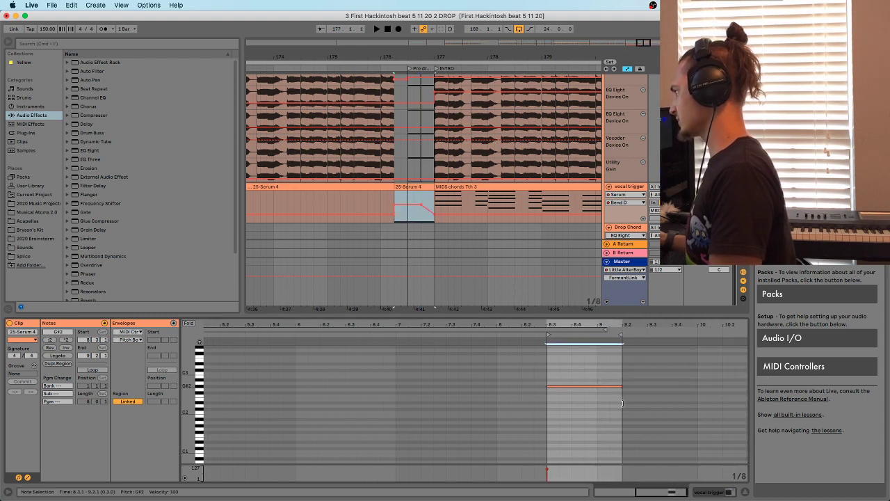
scroll(493, 194, "down", 4)
left_click_drag(578, 396, 581, 431)
Set the external carrier source of the Vocoder on the 39 Audio track to the vocal trigger track
scroll(407, 181, "up", 10)
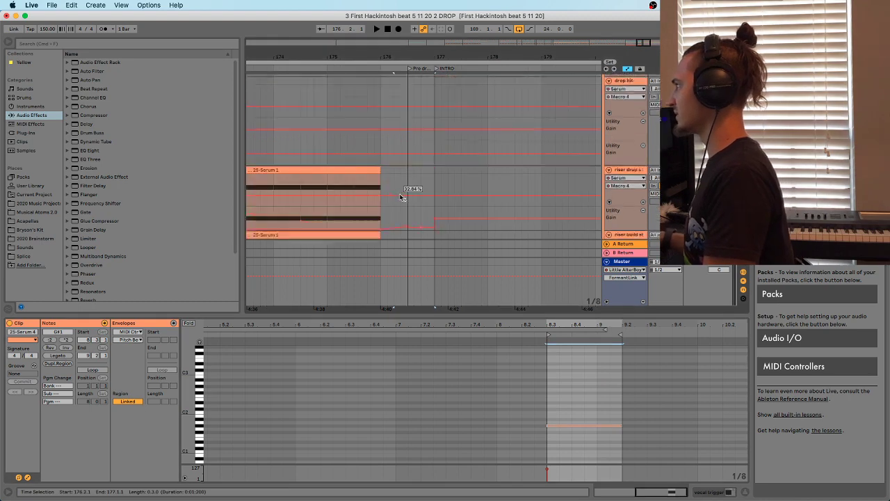
scroll(407, 166, "up", 5)
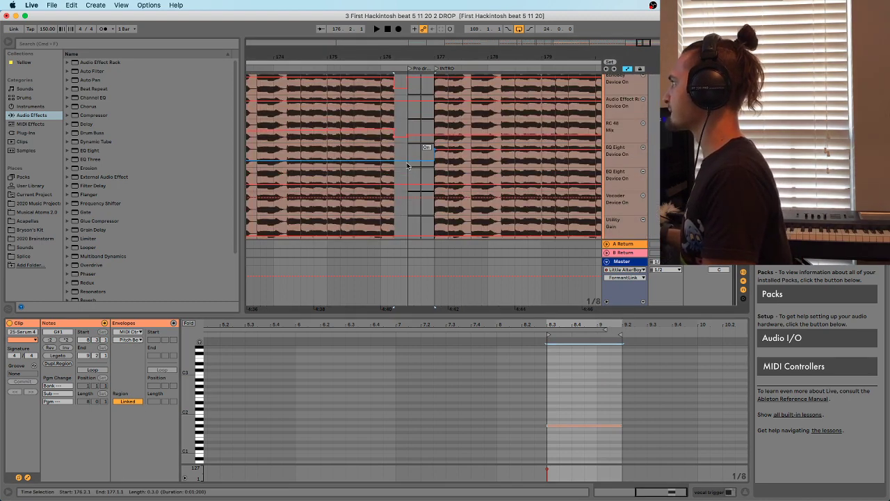
scroll(537, 175, "up", 8)
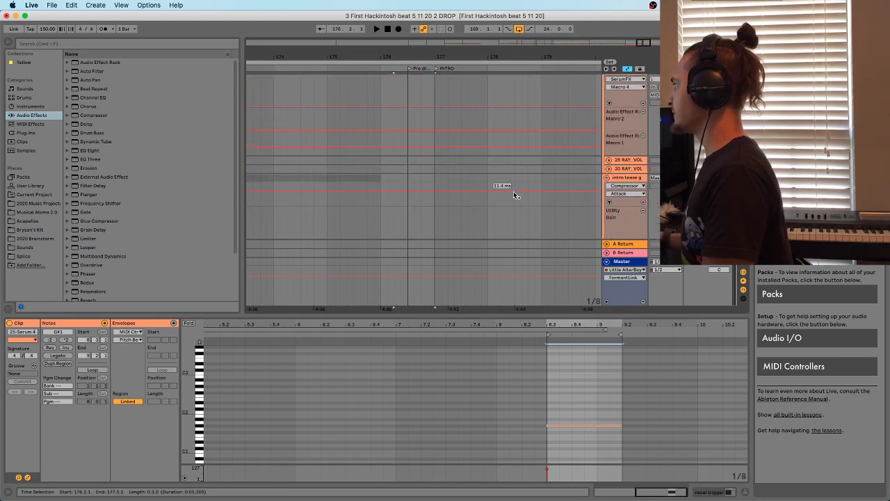
scroll(435, 176, "down", 3)
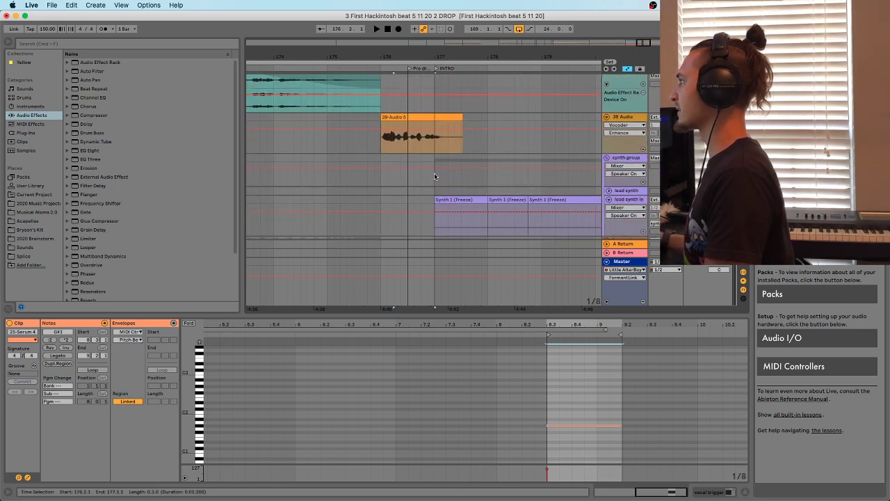
left_click(632, 116)
key("shift+Tab")
key("shift+Tab")
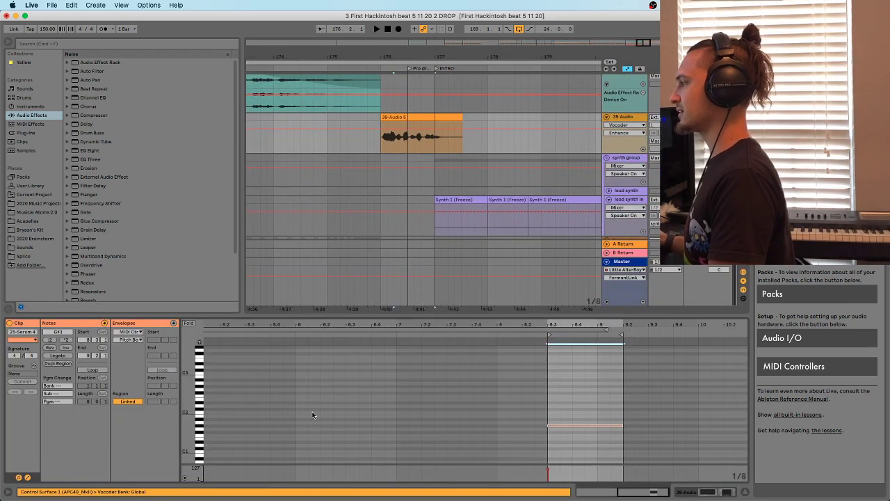
key("shift+Tab")
left_click(255, 428)
scroll(277, 310, "down", 3)
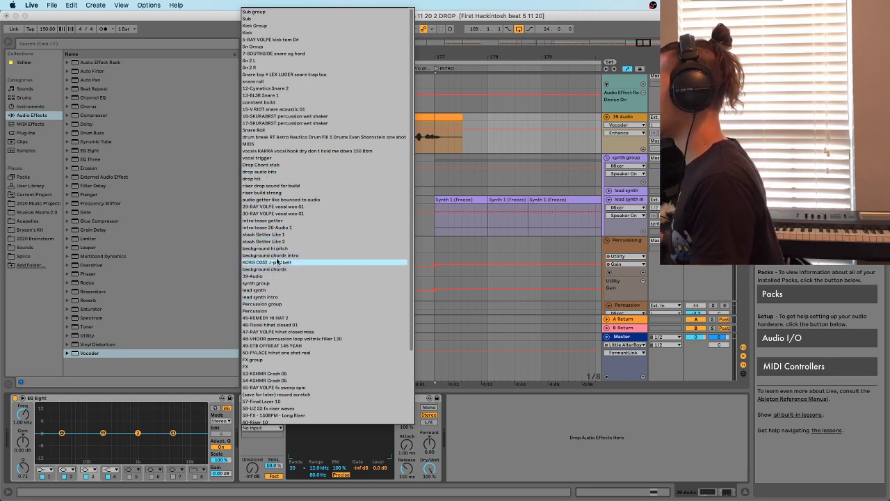
left_click(269, 158)
Audition the recorded take from bar 176 with the vocal trigger feeding the Vocoder
key("space")
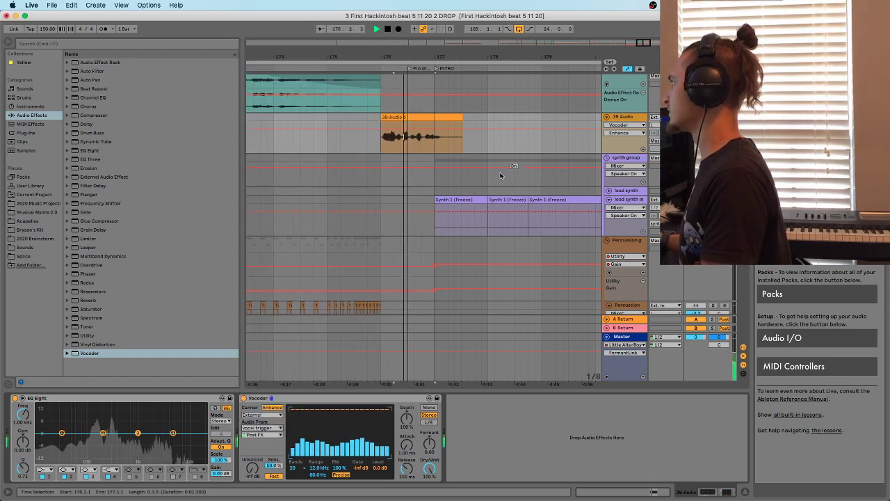
left_click(383, 118)
key("space")
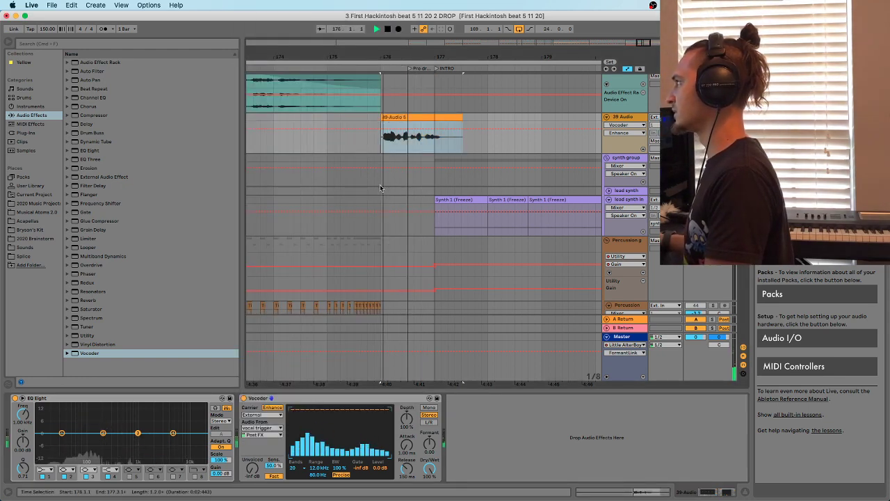
key("space")
Try starting the G#1 note in the vocal trigger's pre-intro clip at 8.4.1
scroll(369, 174, "up", 15)
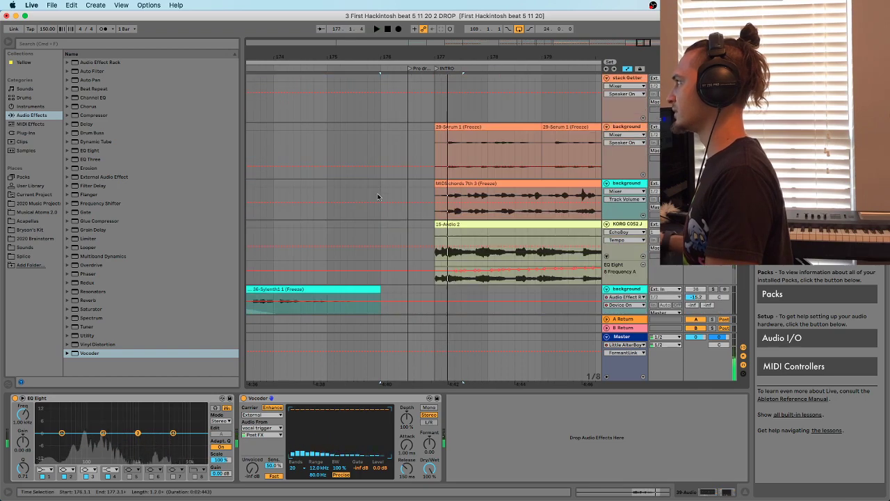
scroll(379, 206, "up", 5)
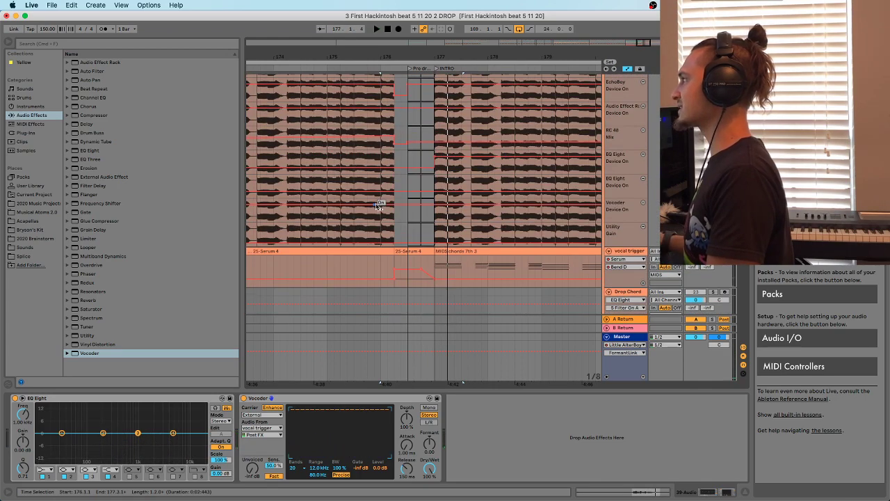
scroll(380, 209, "down", 2)
double_click(400, 171)
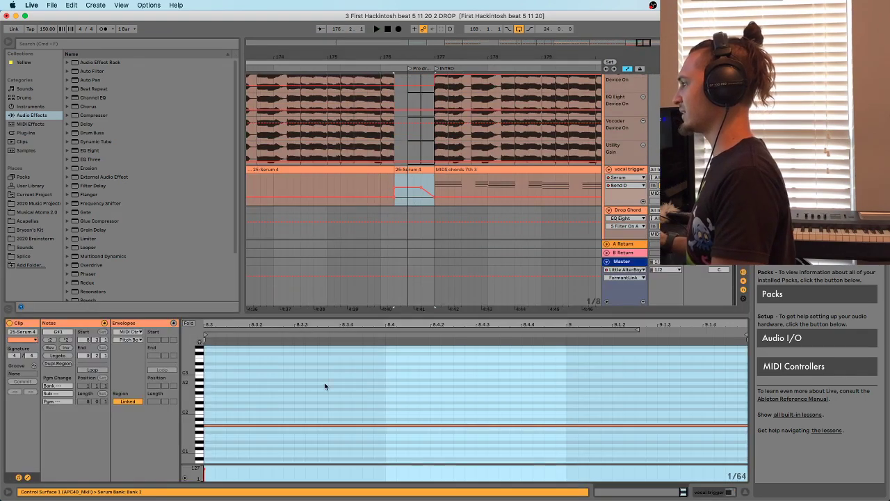
left_click_drag(343, 327, 342, 261)
left_click_drag(691, 426, 705, 427)
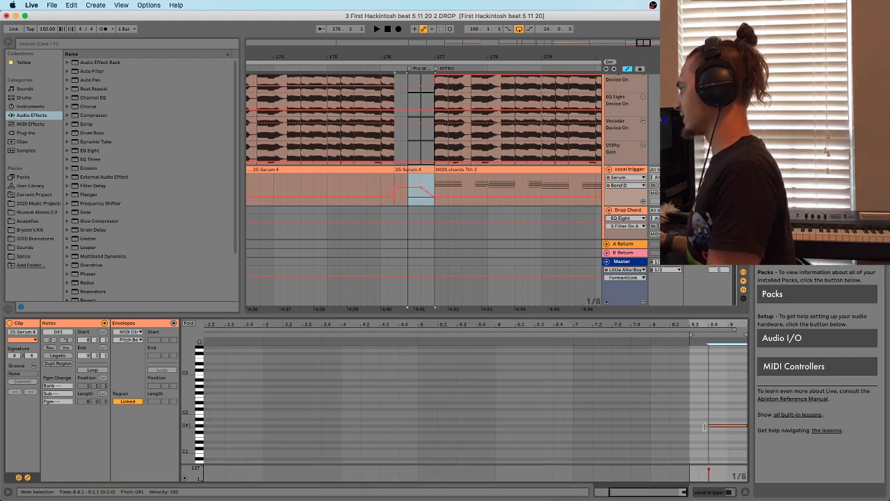
left_click(408, 185)
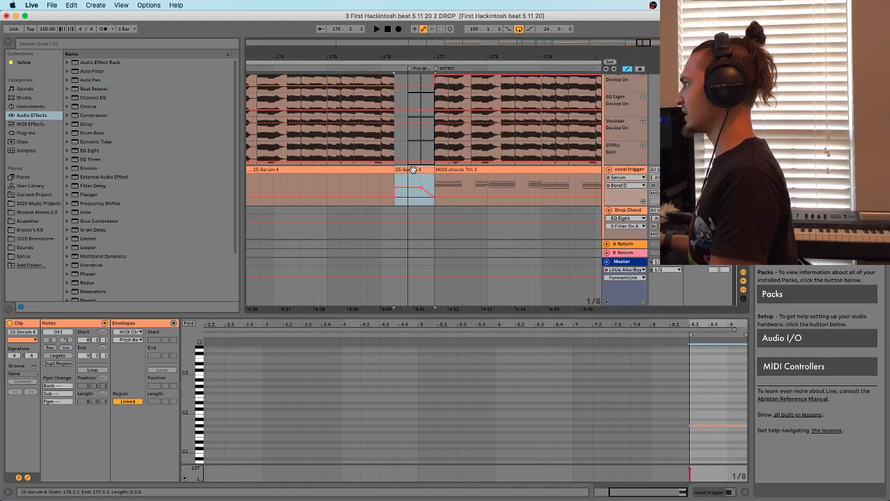
Play the passage leading into the intro from the start of the vocal trigger's short clip
key("space")
mouse_move(396, 58)
left_mouse_down()
mouse_move(396, 104)
mouse_move(396, 93)
mouse_move(322, 66)
mouse_move(398, 63)
left_mouse_up()
key("space")
key("space")
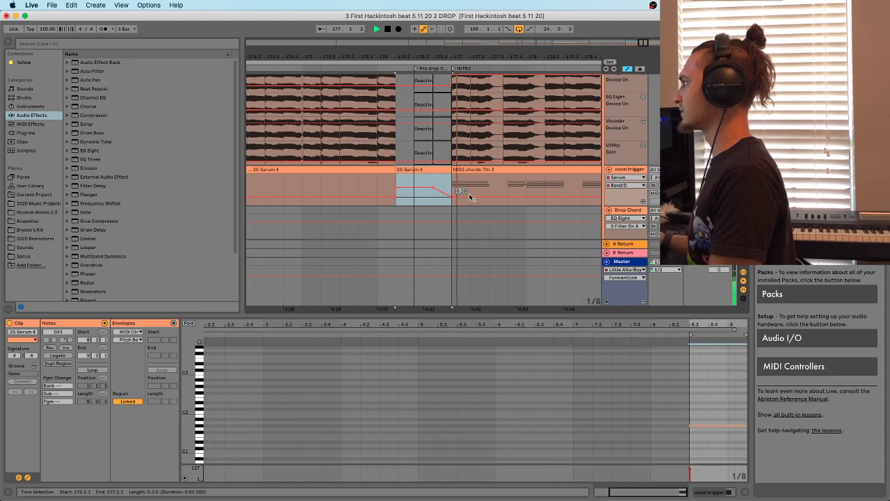
Move the vocal trigger's short clip to start at 176.1.1 and extend its end to the intro at 177.1.1
left_click_drag(405, 170, 452, 169)
key("space")
left_click(450, 177)
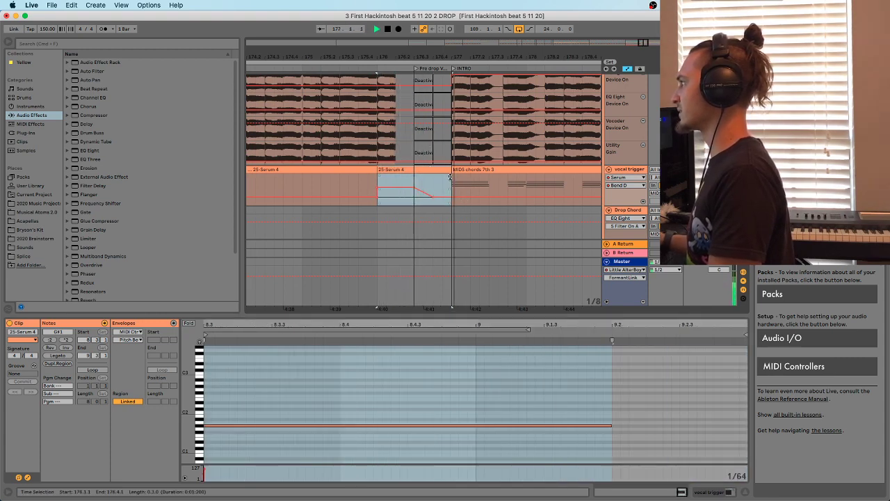
Reshape the Bend D automation over the moved vocal trigger clip and play the passage from bar 176
left_click(404, 223)
left_click(432, 200)
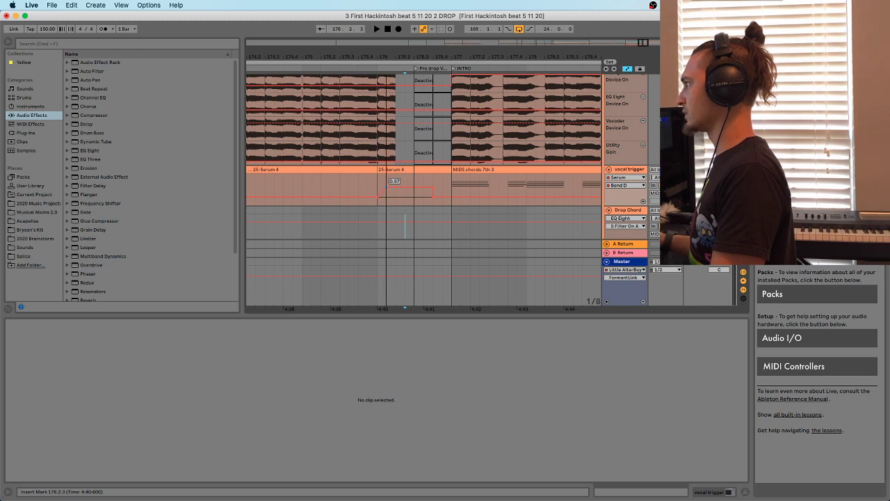
left_click(395, 170)
key("space")
Show Serum's Bend D automation in a new lane on the vocal trigger track
key("shift+Tab")
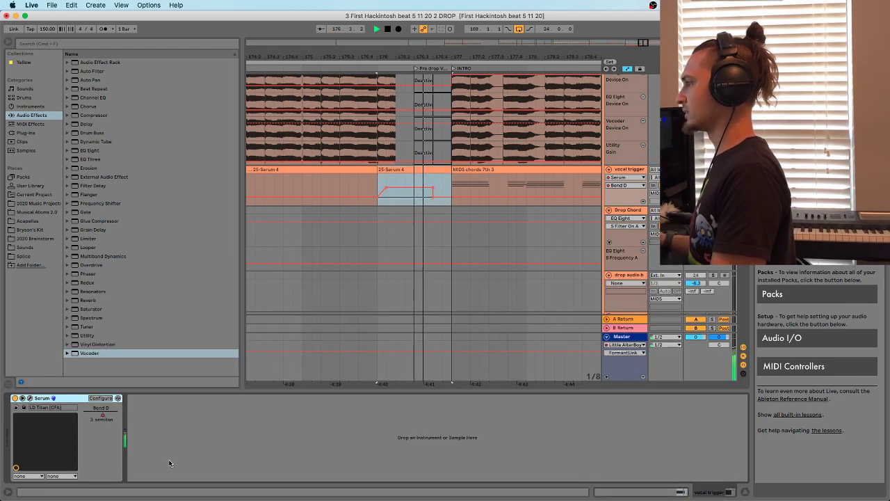
right_click(92, 416)
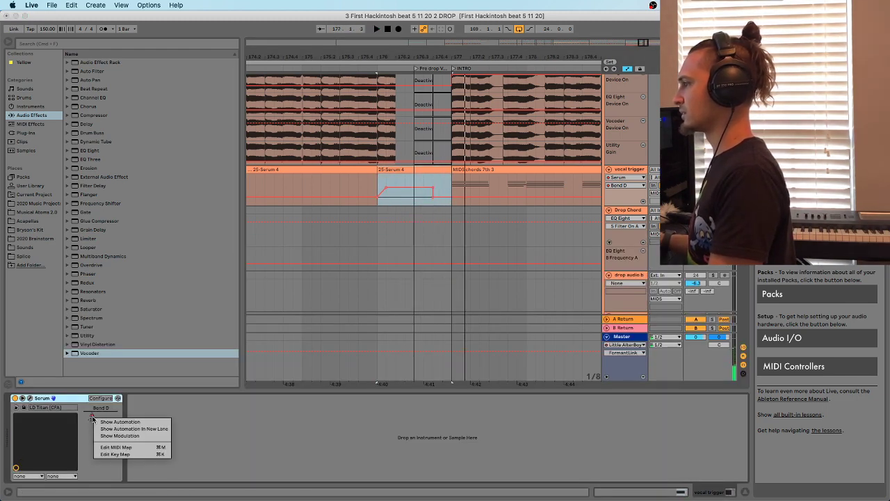
left_click(211, 401)
right_click(95, 415)
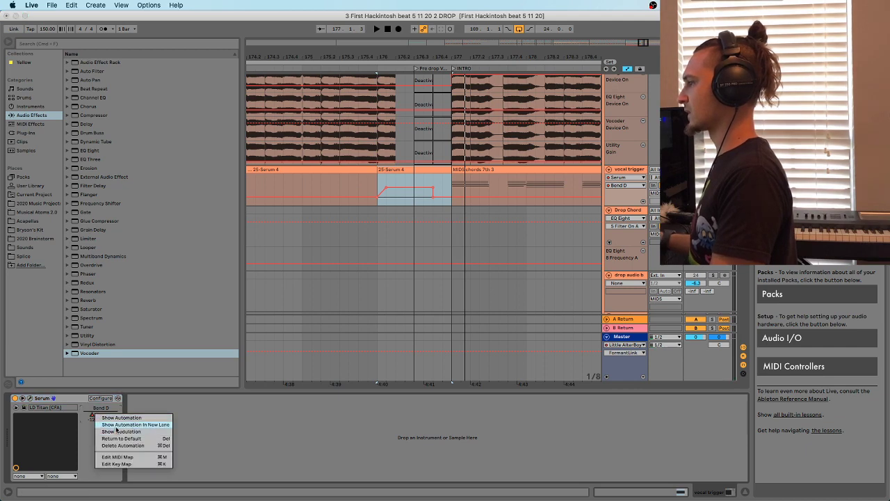
left_click(116, 425)
Copy the raised Bend D automation from 176.1.1 to 176.2.3 and paste it at 176.3.1 and 176.4.1 to fill the clip's remaining length
mouse_move(397, 213)
left_mouse_down()
mouse_move(414, 211)
mouse_move(382, 210)
mouse_move(388, 224)
left_mouse_up()
key("super+c")
key("super+v")
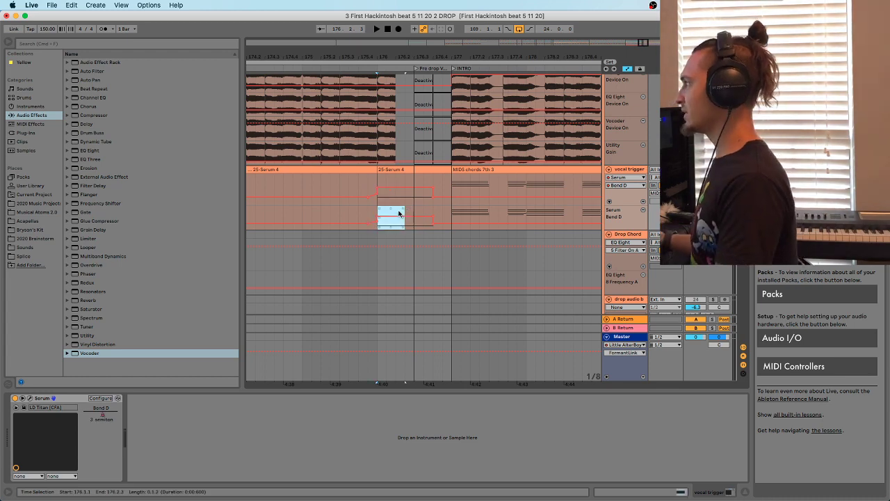
key("super+c")
left_click(414, 211)
key("super+v")
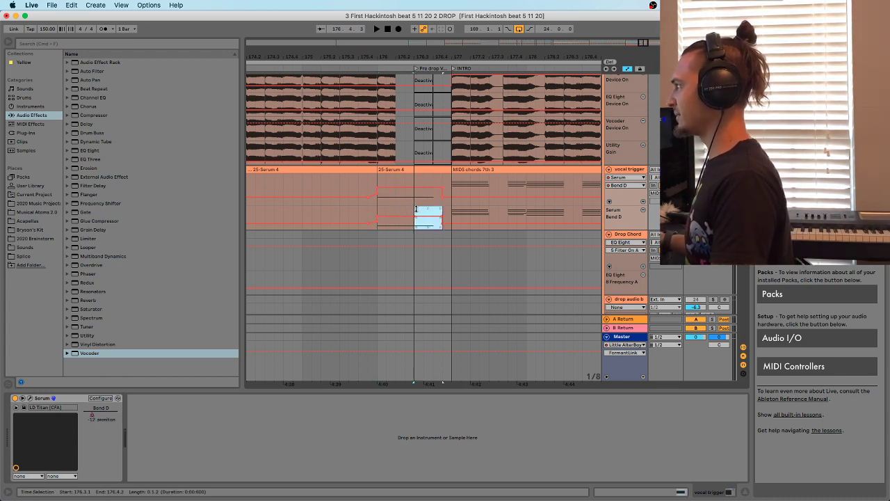
left_click(418, 208)
key("super+v")
left_click(433, 211)
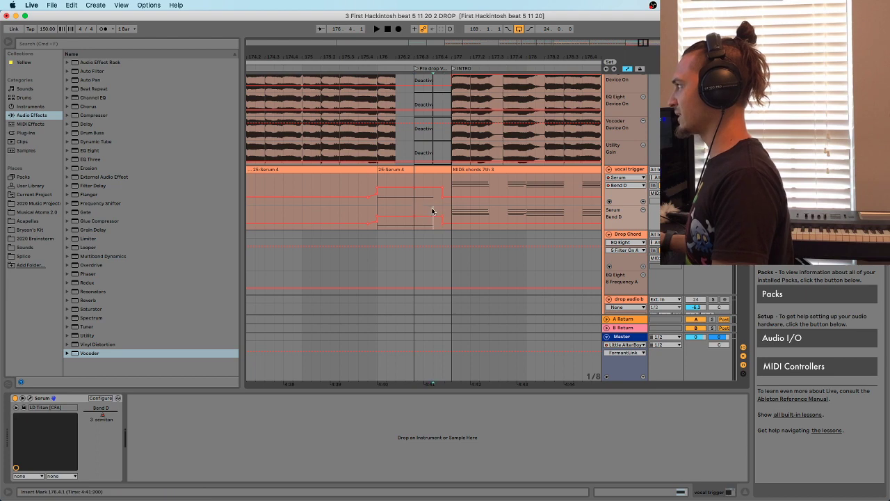
key("super+v")
left_click(419, 210)
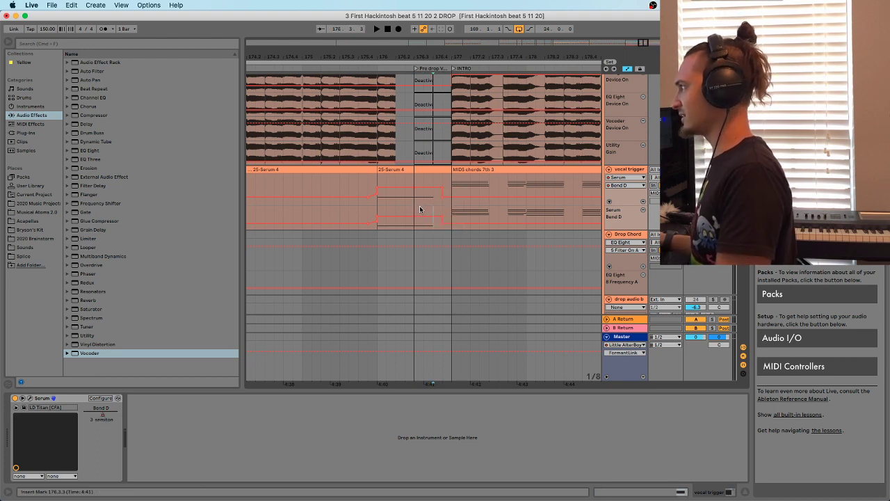
Extend the clip's G#1 note to the clip's end at 9.3 and play the passage from bar 176
double_click(402, 170)
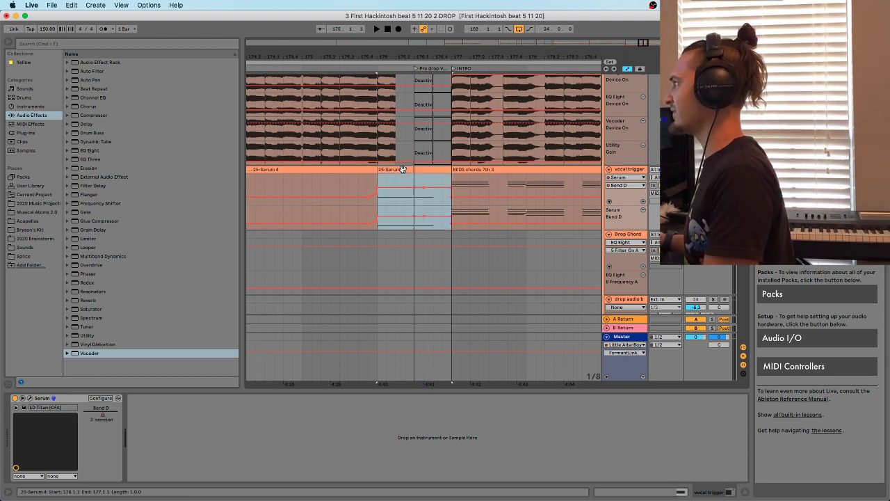
left_click(395, 381)
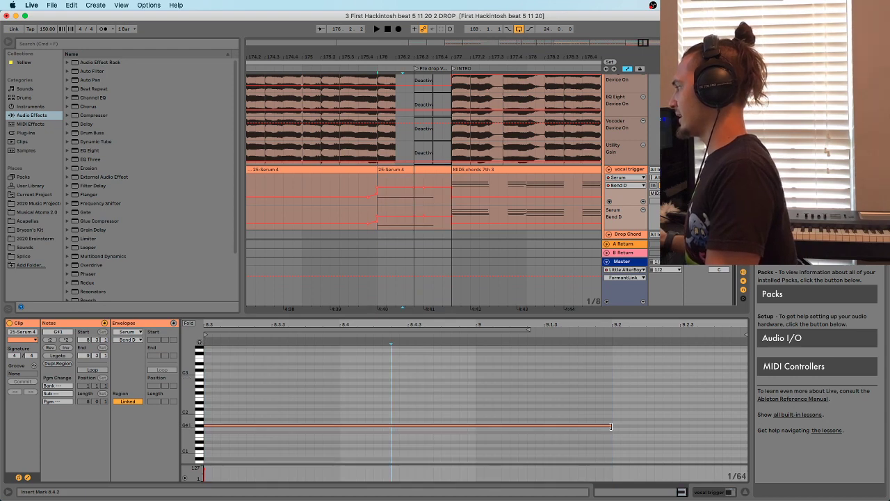
mouse_move(611, 426)
left_mouse_down()
mouse_move(825, 423)
mouse_move(610, 436)
left_mouse_up()
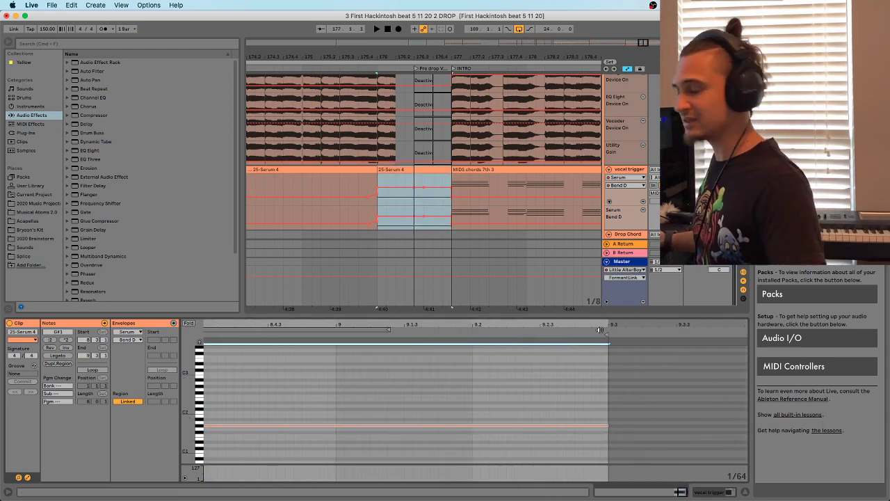
left_click(402, 171)
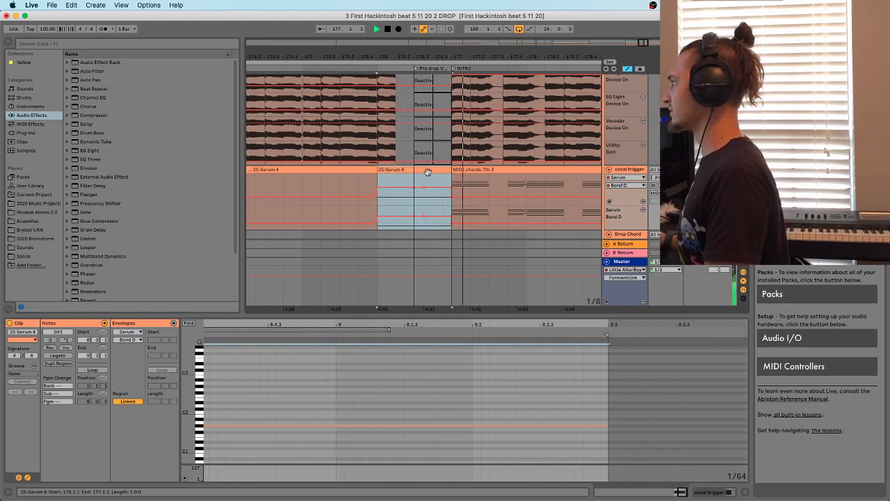
key("space")
key("space")
Delete the vocal trigger's short clip between 176.1.1 and 177.1.1
scroll(414, 202, "up", 2)
scroll(445, 192, "down", 3)
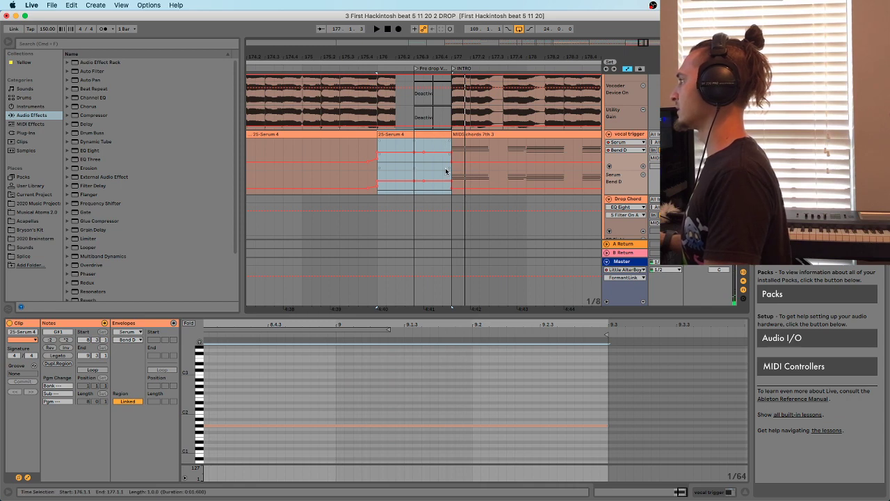
scroll(445, 171, "down", 1)
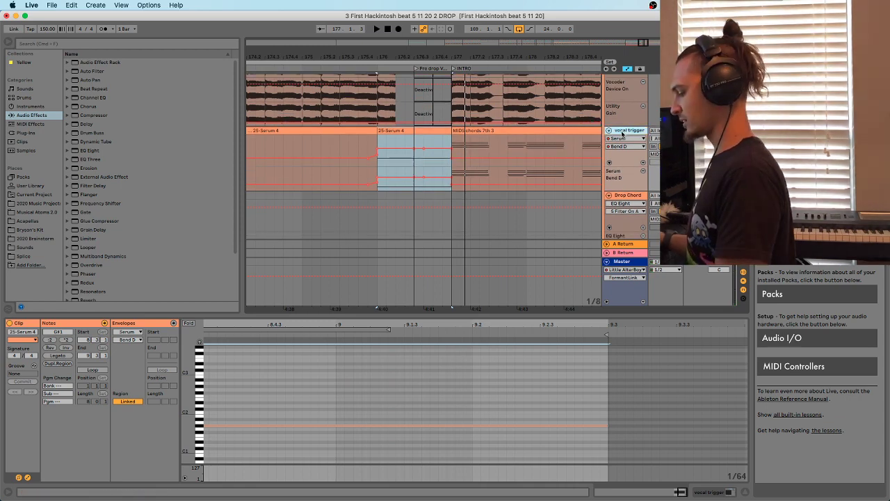
key("Delete")
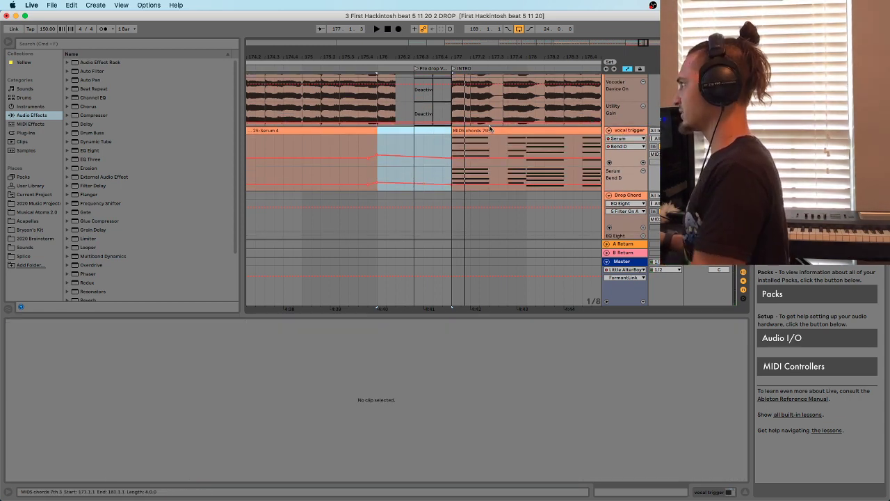
Insert a new return track in the arrangement
scroll(486, 149, "down", 10)
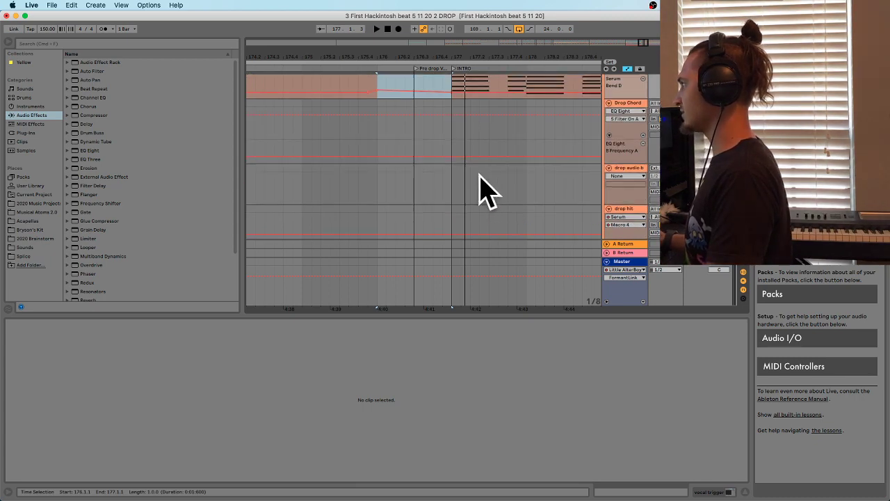
scroll(445, 165, "up", 2)
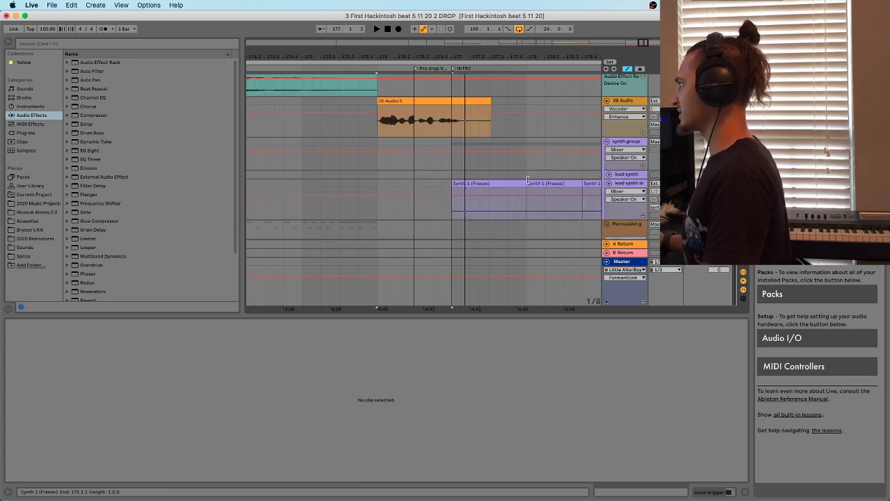
left_click(633, 106)
key("super+alt+t")
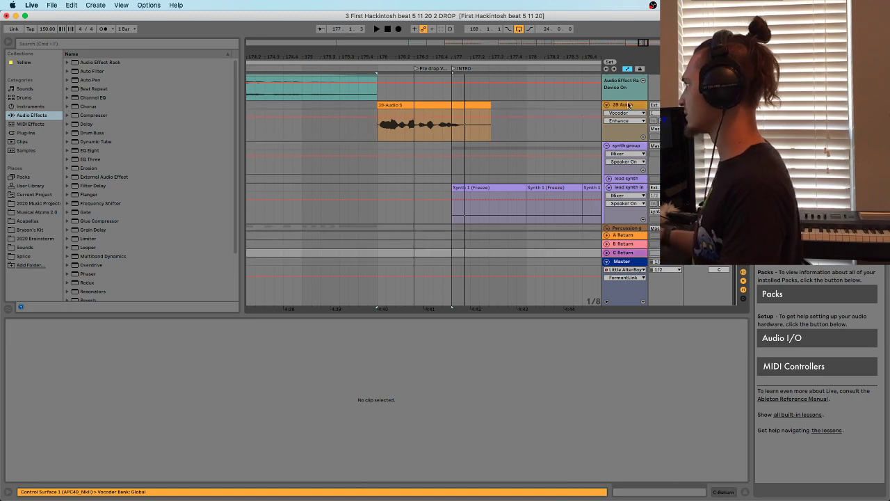
Restore the deleted short Serum clip at 176.1.1 and place a duplicate of the vocal trigger track directly below the 39 Audio track
left_click(623, 108)
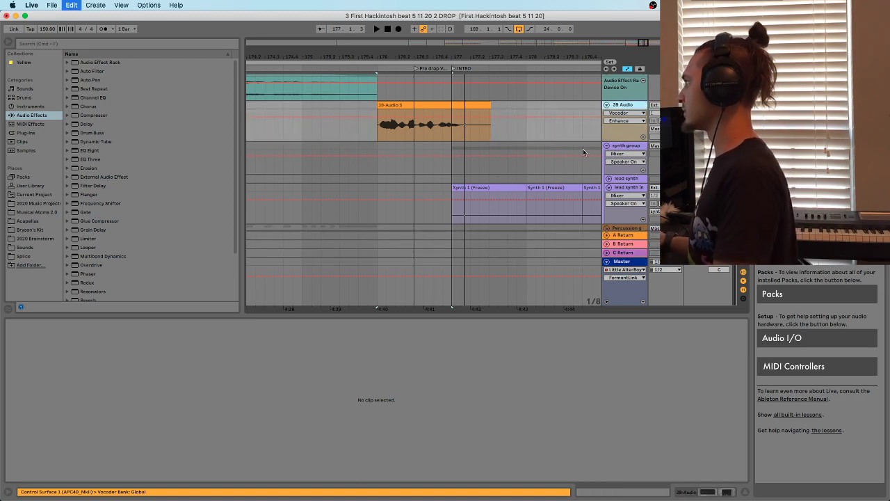
key("super+z")
left_click_drag(626, 107, 619, 207)
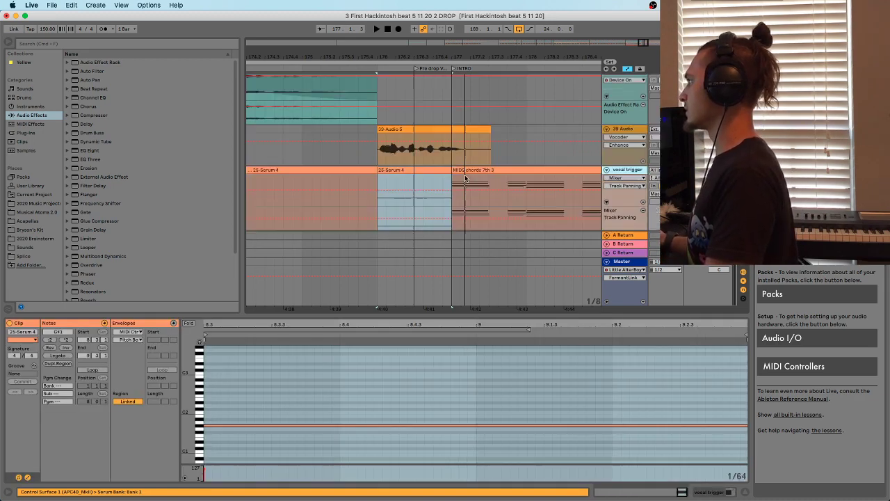
Delete all clips on the vocal trigger 2 track except the short Serum clip between 176.1.1 and 177.1.1
left_click(474, 171)
key("Delete")
left_click_drag(383, 60, 397, 172)
left_click(360, 171)
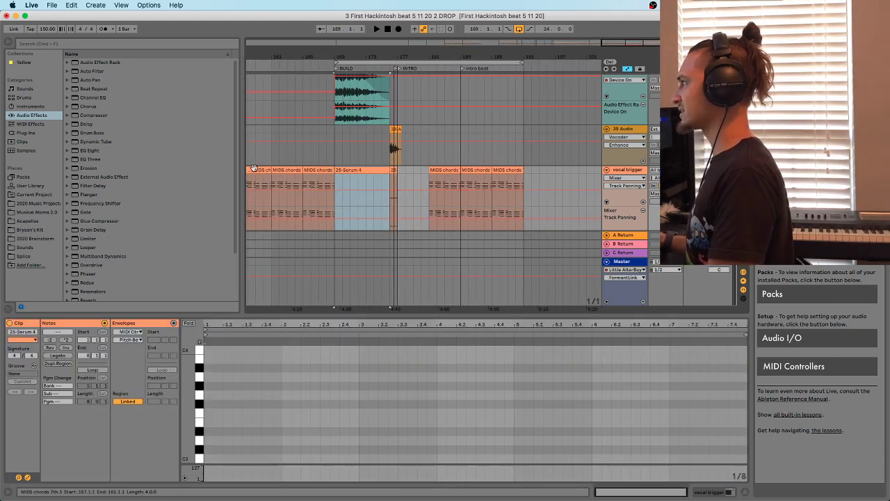
left_click(255, 170, "shift")
key("Delete")
left_click_drag(421, 174, 564, 181)
key("Delete")
left_click_drag(398, 56, 369, 125)
left_click(352, 170)
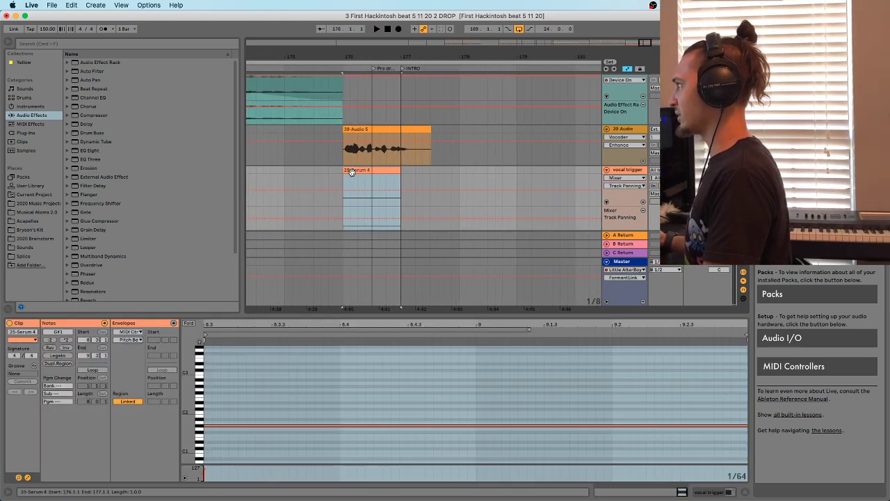
Play the 39-Audio 5 take from 176.1.1 together with the vocal trigger 2 clip
left_click_drag(343, 53, 345, 98)
left_click(454, 158)
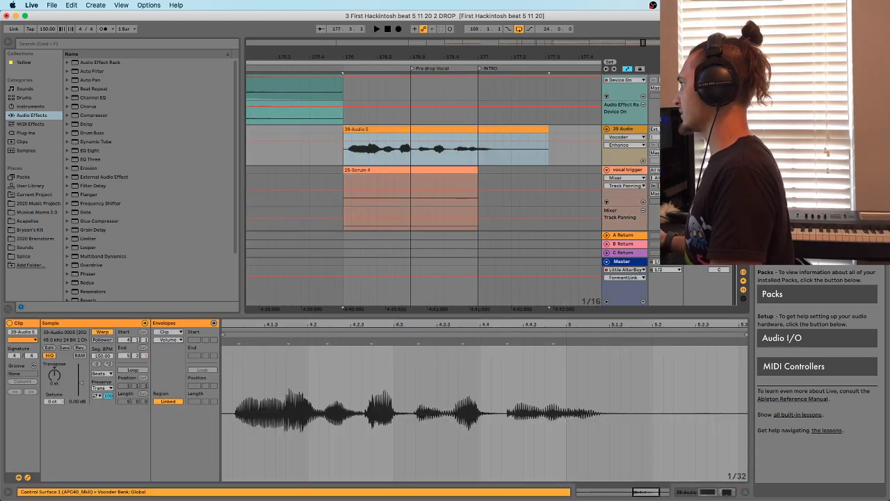
key("space")
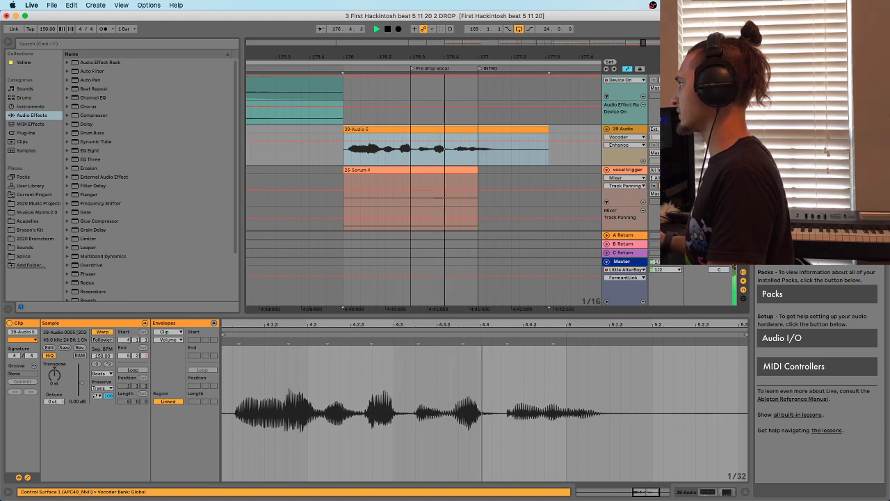
key("space")
key("space")
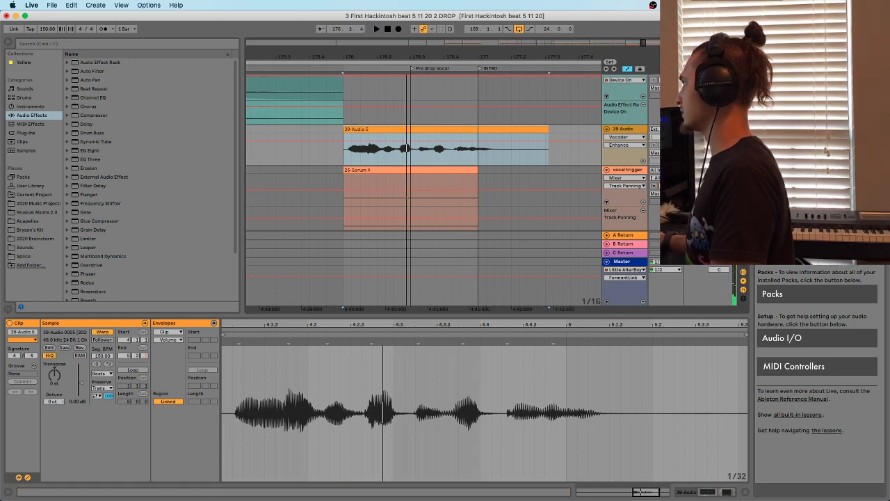
key("space")
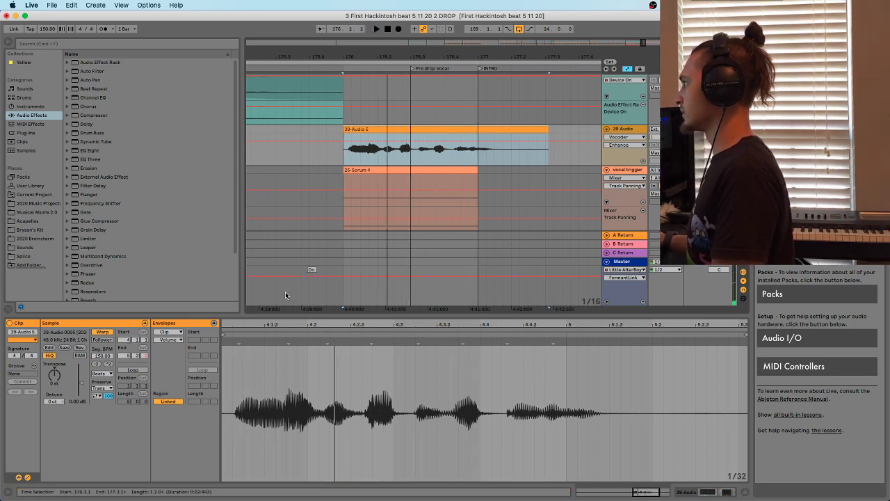
Set the external carrier source of the 39 Audio track's Vocoder to vocal trigger 2 and play the take
key("shift+Tab")
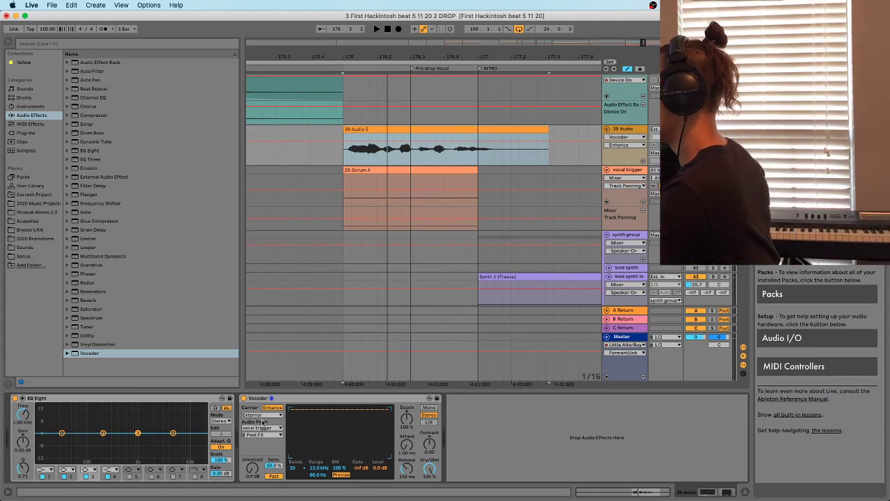
left_click(619, 172)
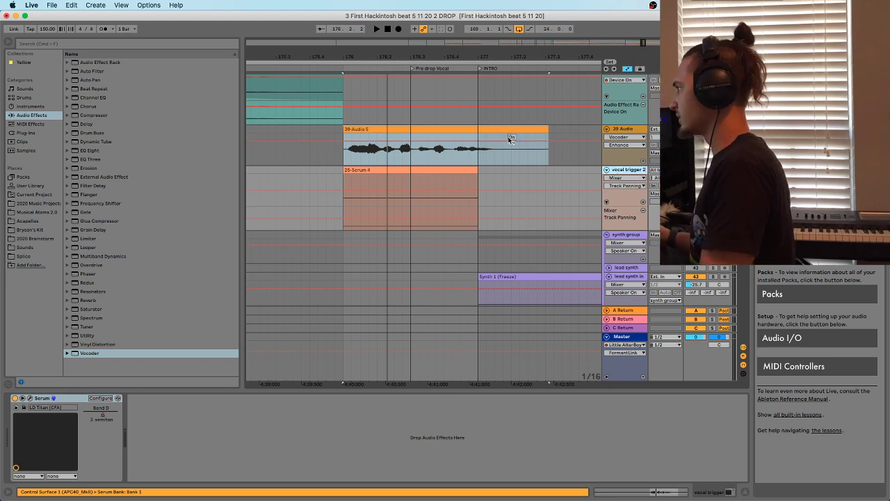
left_click(393, 127)
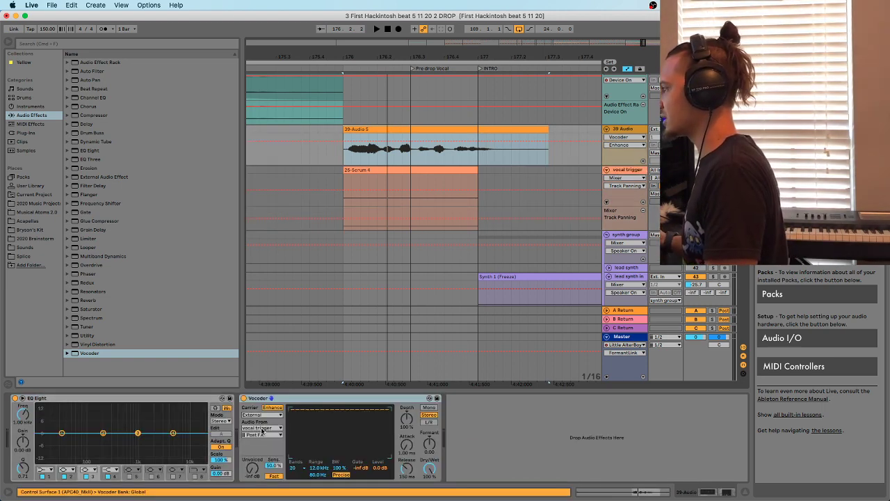
left_click(272, 399)
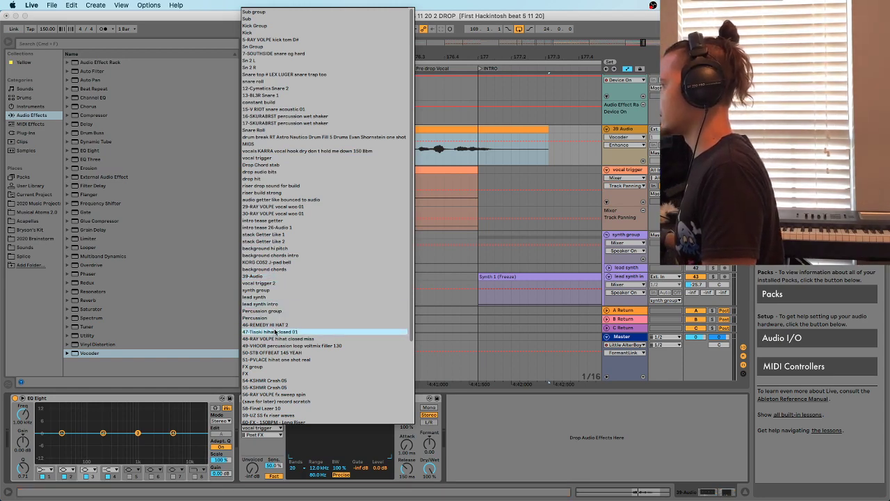
left_click(274, 284)
key("space")
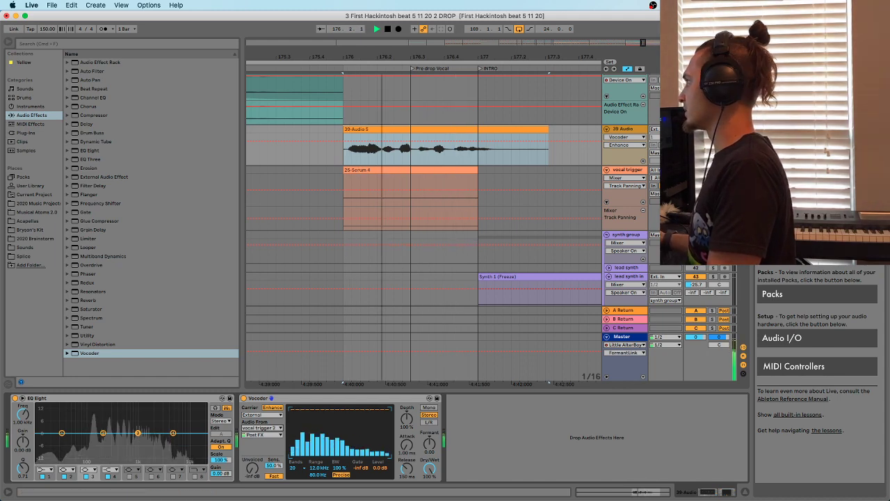
key("space")
key("space")
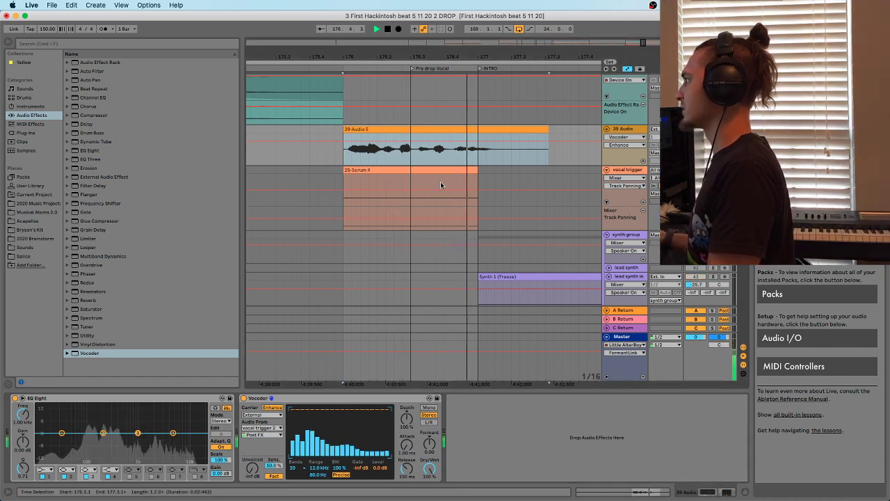
key("space")
Add an EQ Eight after the Vocoder on 39 Audio, set band 1 to a low cut at 130 Hz, and play the take
key("minus")
left_click(263, 146)
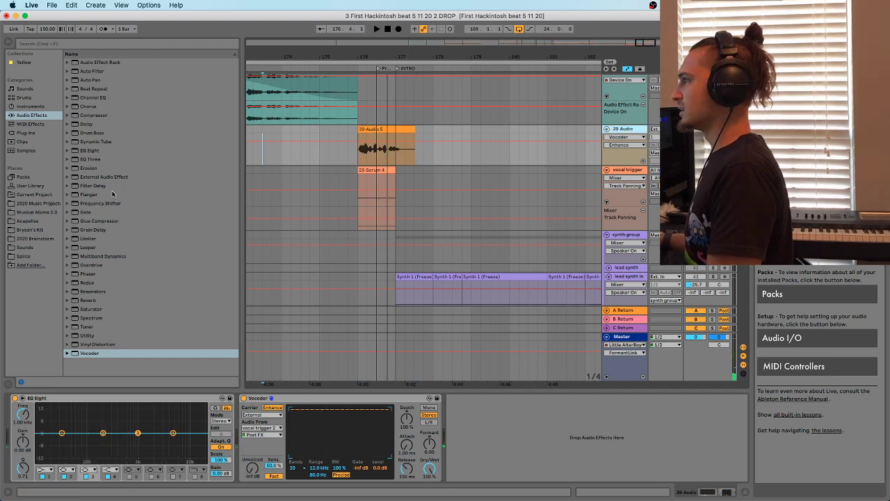
left_click(89, 151)
key("Return")
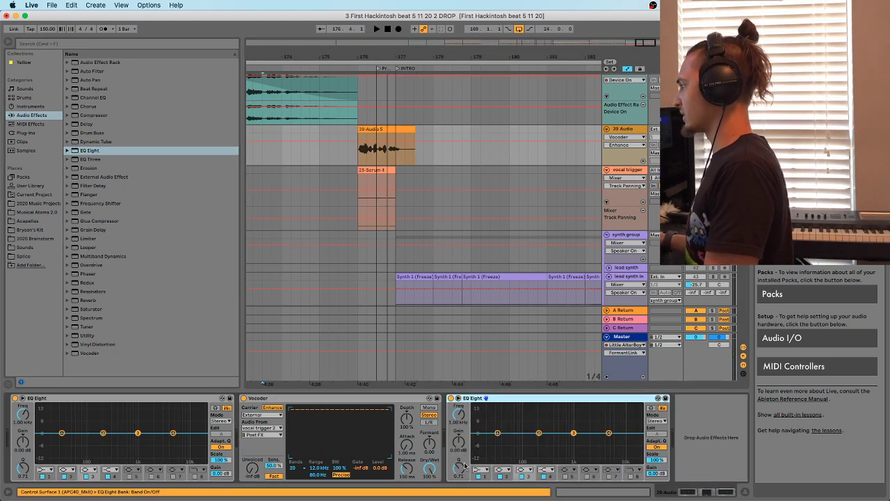
left_click(480, 470)
left_click(482, 422)
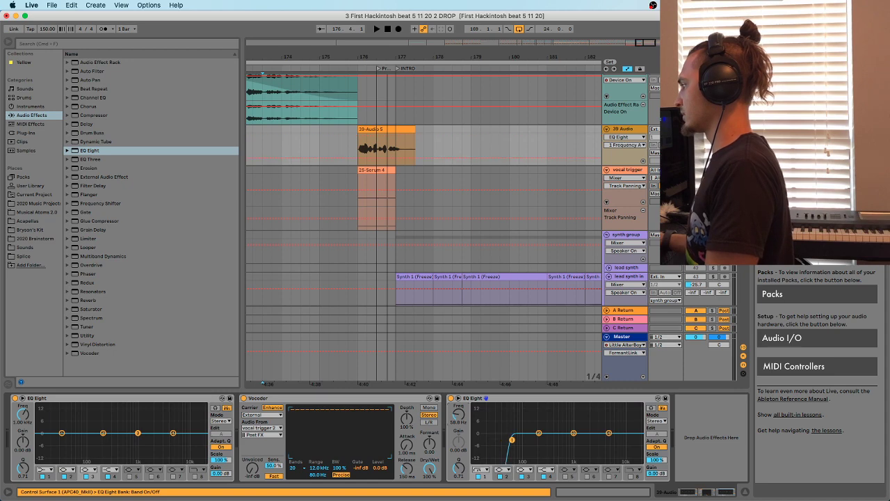
left_click(367, 130)
key("space")
key("space")
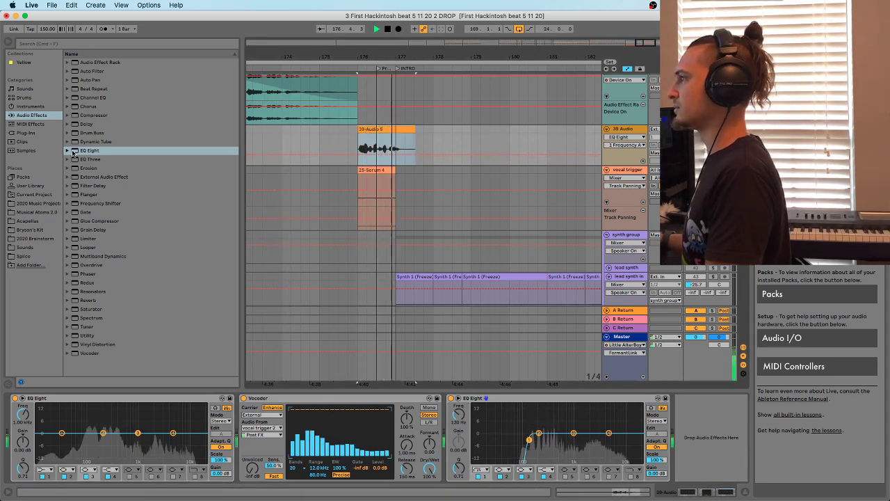
Add a Compressor after the second EQ Eight with RMS detection, a threshold of -8.31 dB and a ratio of 2.63:1
left_click_drag(87, 116, 567, 309)
left_click_drag(674, 431, 673, 433)
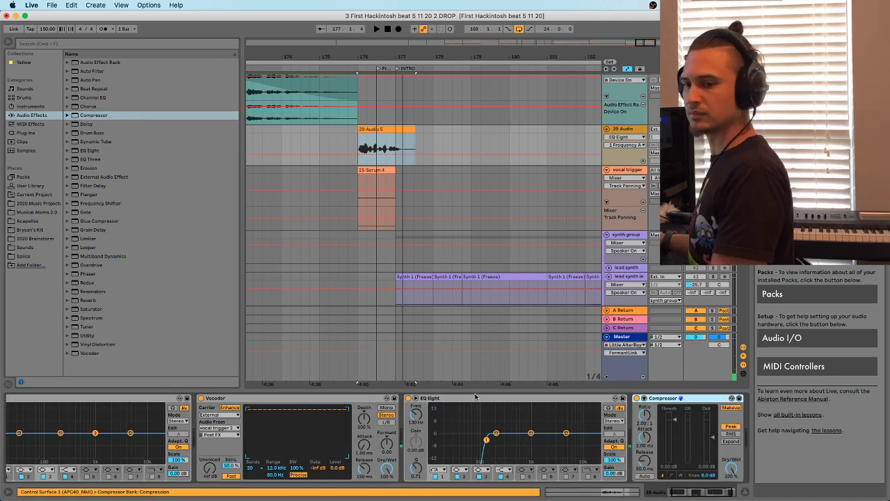
key("space")
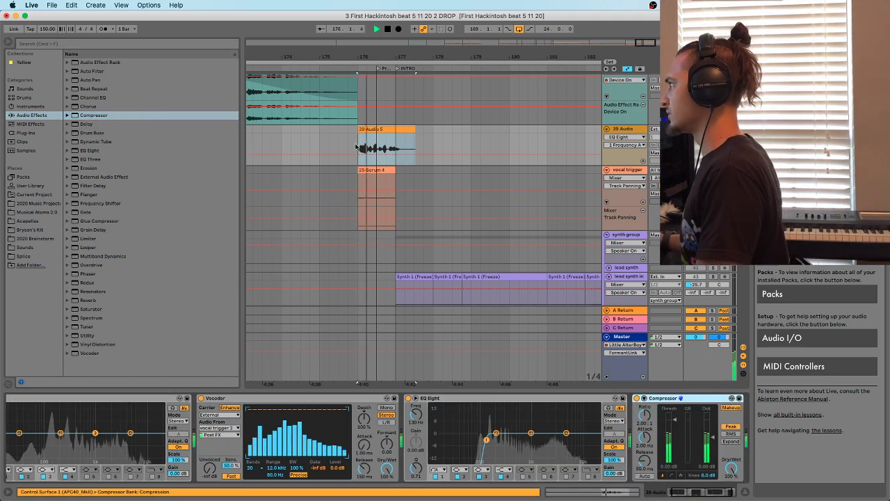
left_click_drag(365, 57, 365, 83)
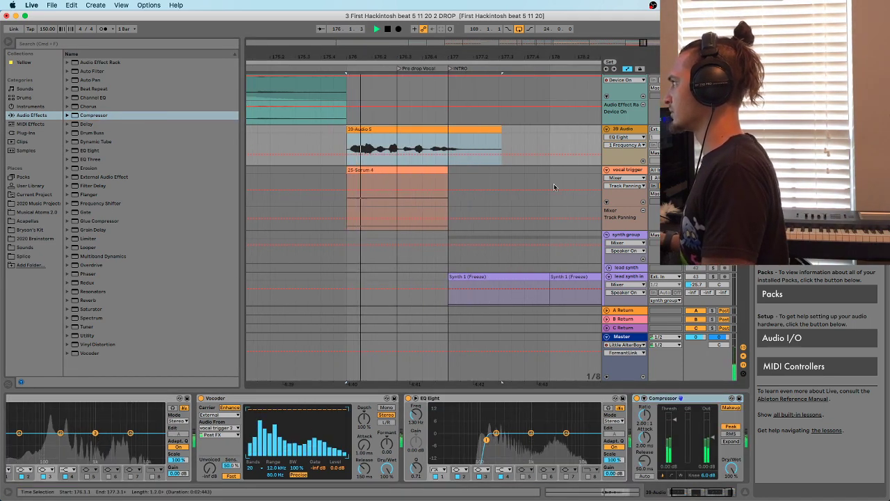
key("space")
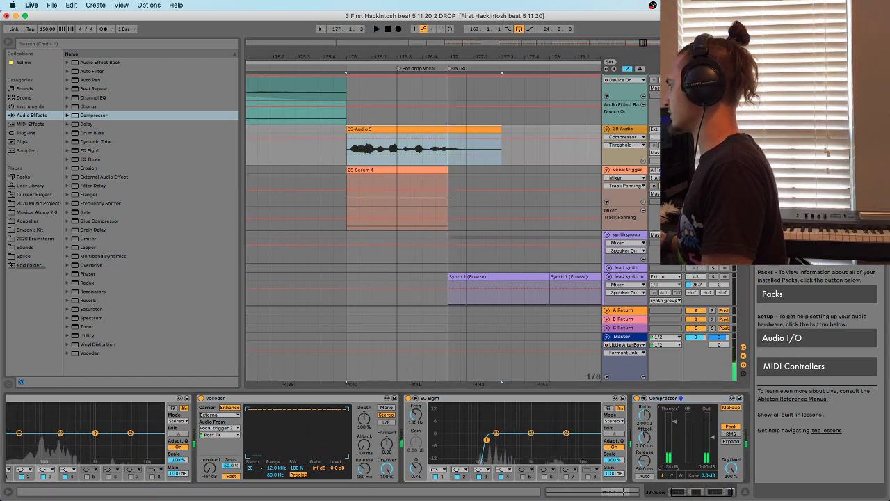
left_click(732, 433)
left_click_drag(644, 416, 638, 422)
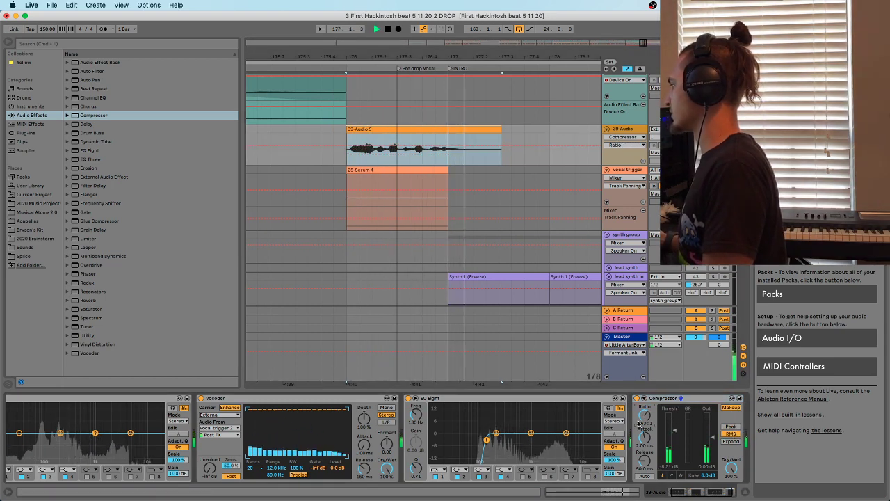
Set the Vocoder's Depth to 82% and try a Formant shift of -0.40 during playback
left_click_drag(360, 429, 361, 417)
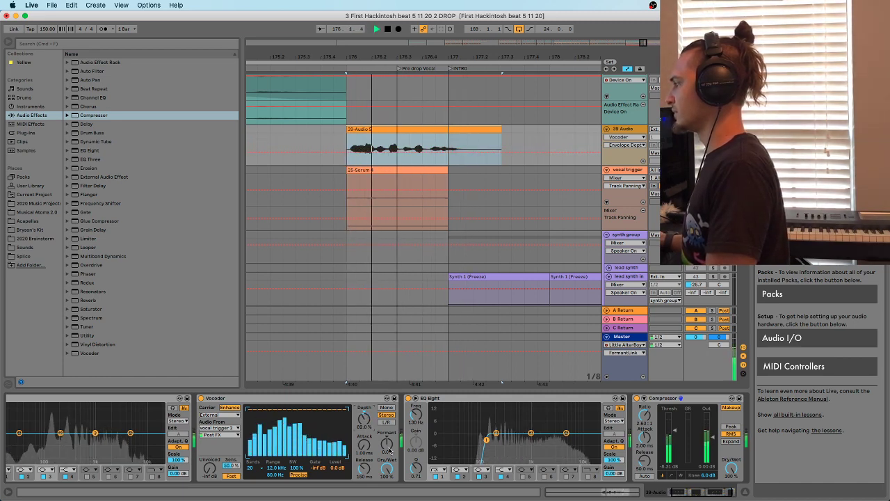
left_click_drag(390, 449, 390, 428)
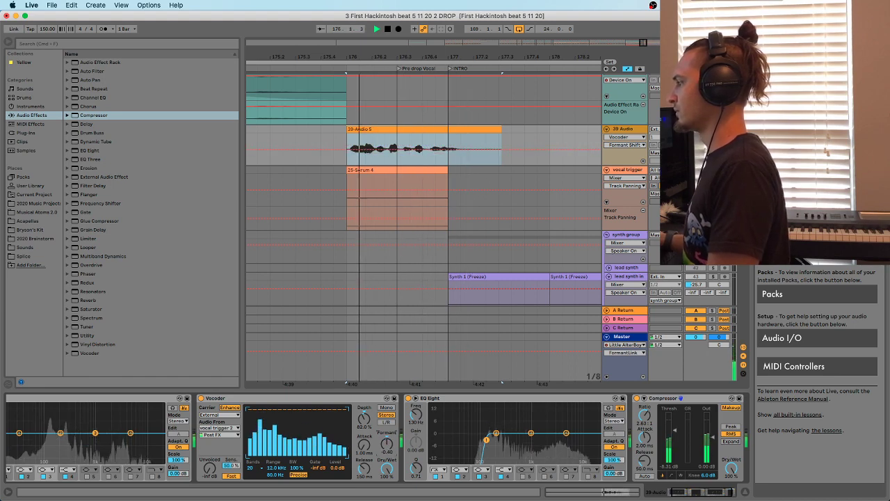
key("space")
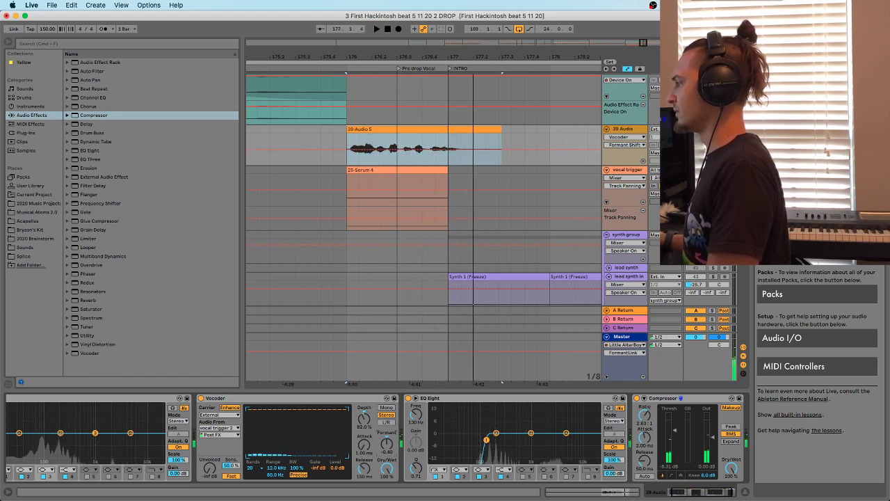
Boost band 2 of the EQ Eight after the Vocoder by 5.08 dB at 6.96 kHz while the take plays
key("space")
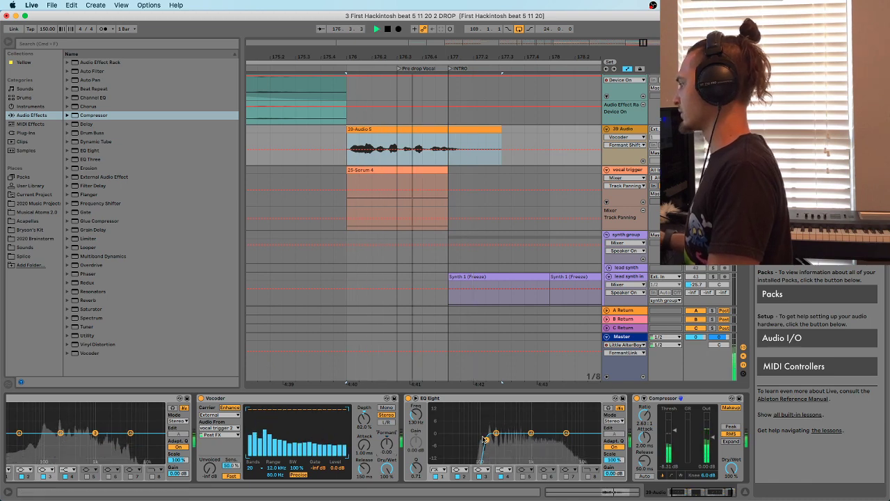
left_click_drag(497, 433, 577, 420)
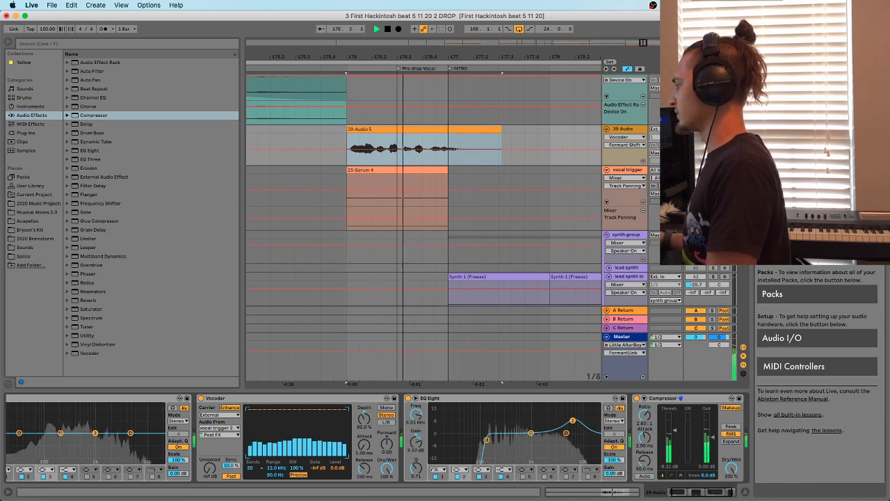
key("space")
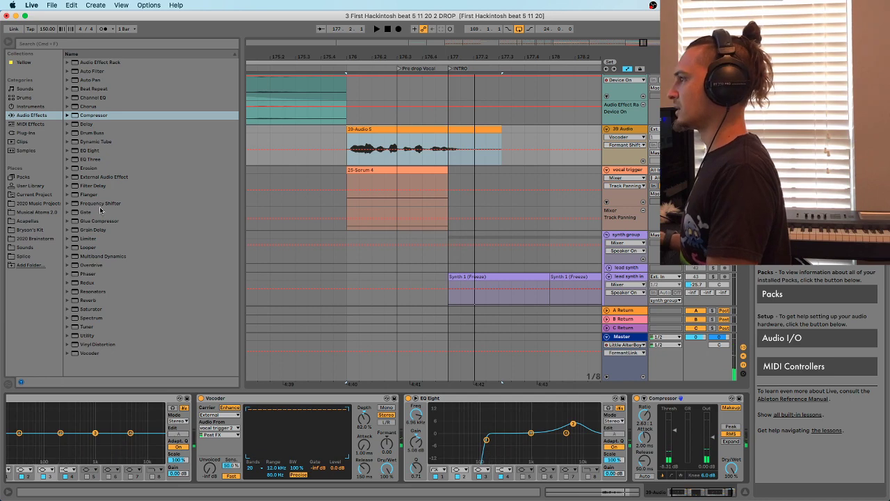
Insert the OTT preset of Multiband Dynamics between the Vocoder and the second EQ Eight on 39 Audio
scroll(731, 496, "left", 2)
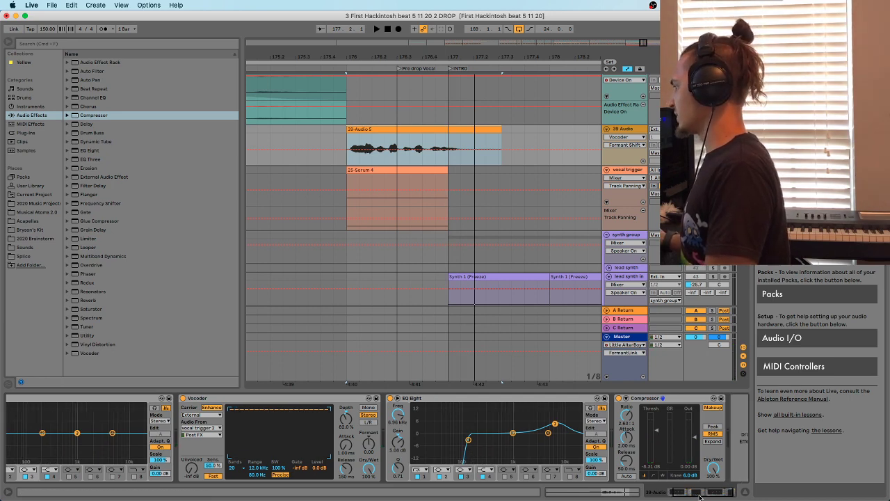
left_click(67, 257)
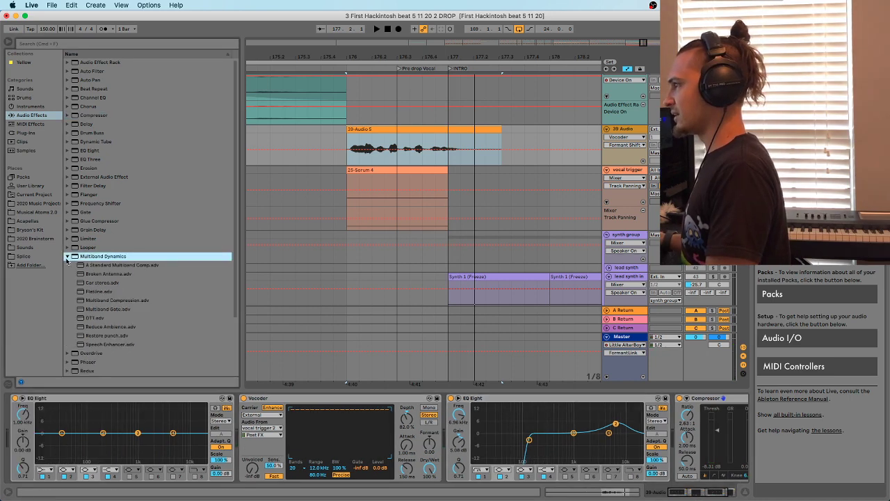
left_click(100, 317)
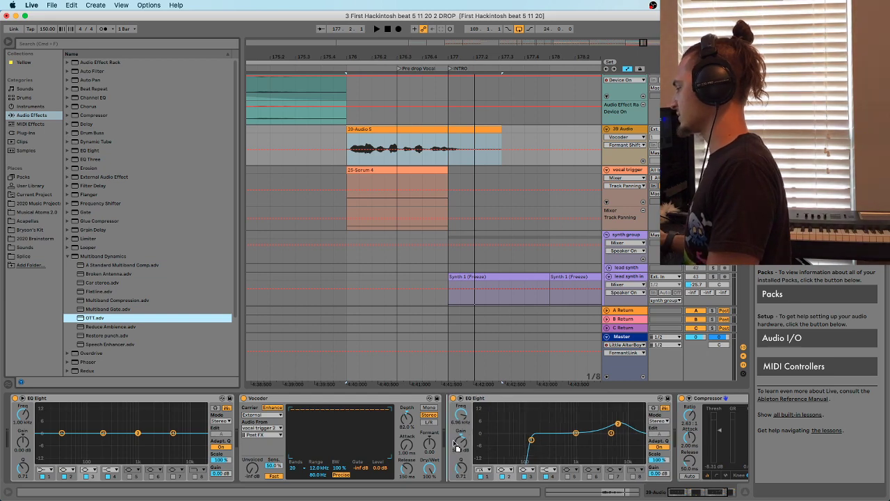
key("Return")
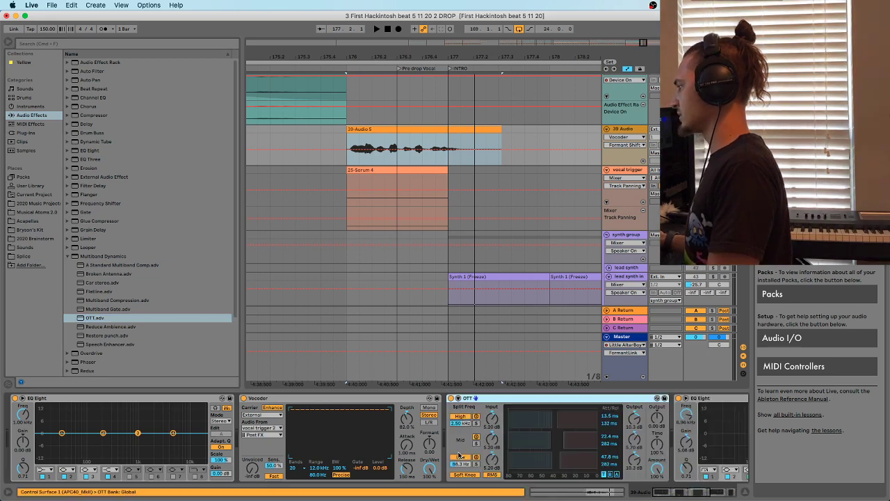
left_click(685, 495)
During playback, set OTT's overall Output to 4.60 dB and Time to 1000%, and lower the Compressor's threshold to -9.41 dB
key("space")
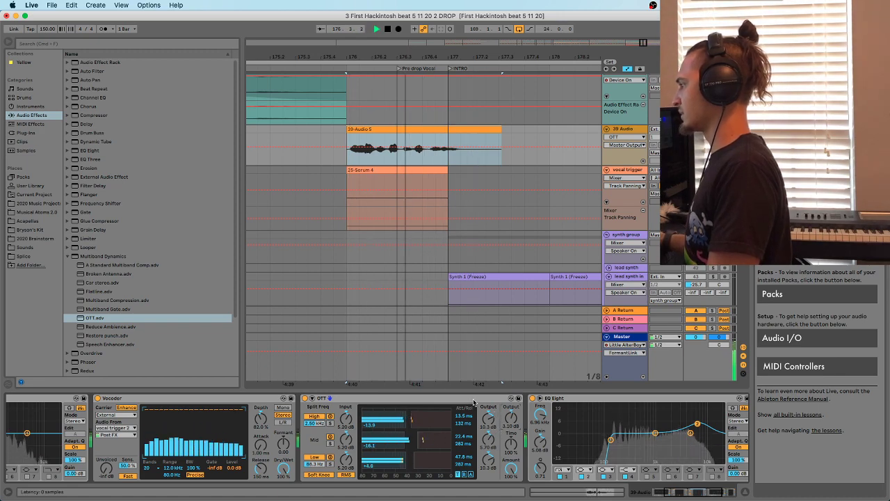
left_click_drag(488, 417, 511, 408)
left_click_drag(511, 443, 511, 407)
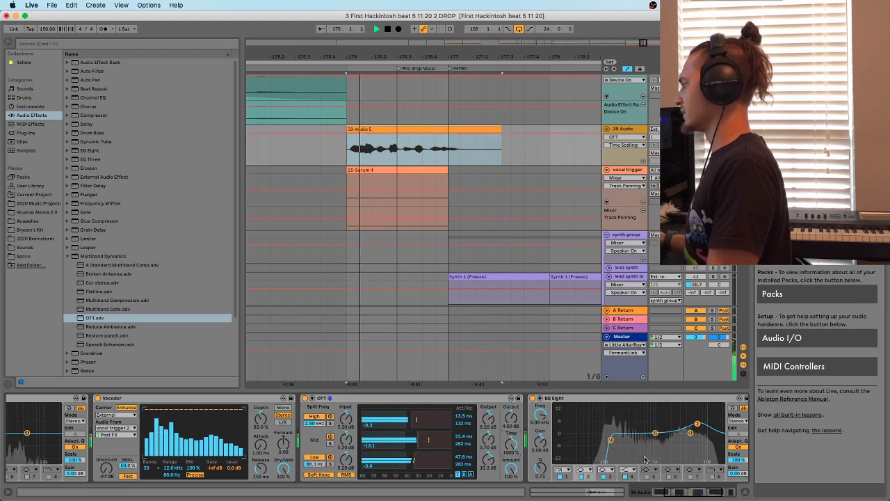
left_click(705, 486)
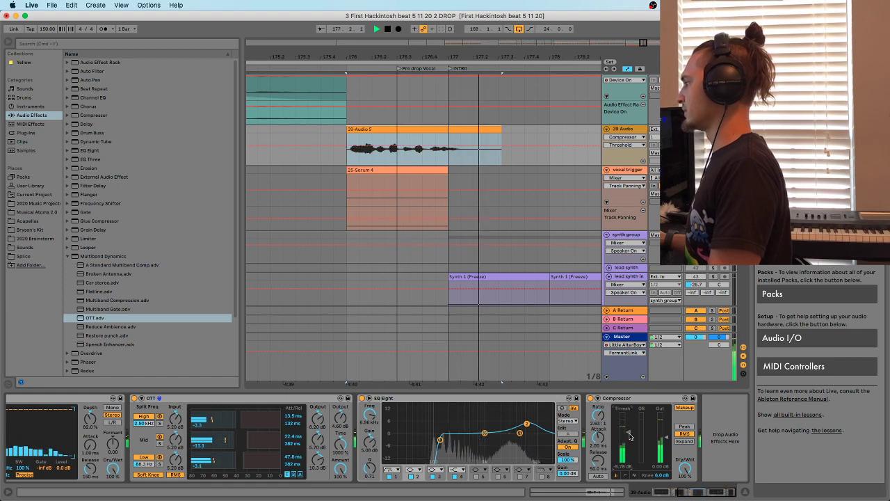
key("space")
Add SerumFX from the Yellow collection after the Compressor on 39 Audio
scroll(88, 267, "down", 3)
left_click(25, 132)
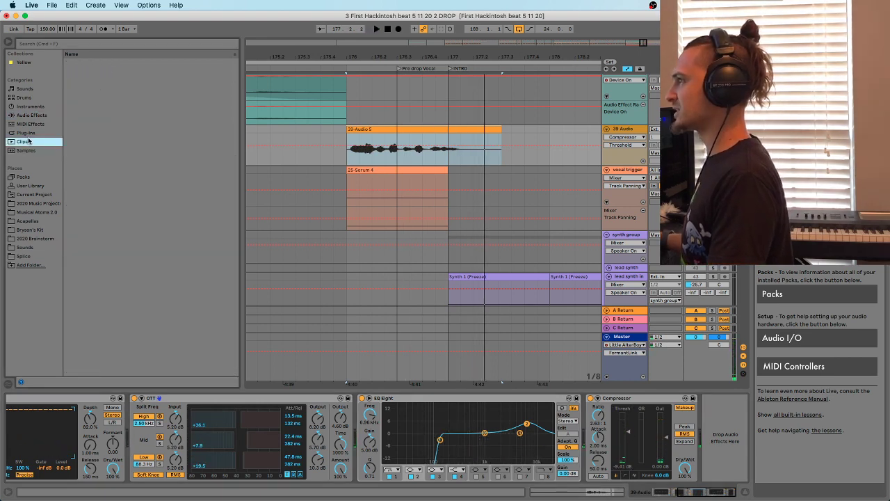
left_click(25, 62)
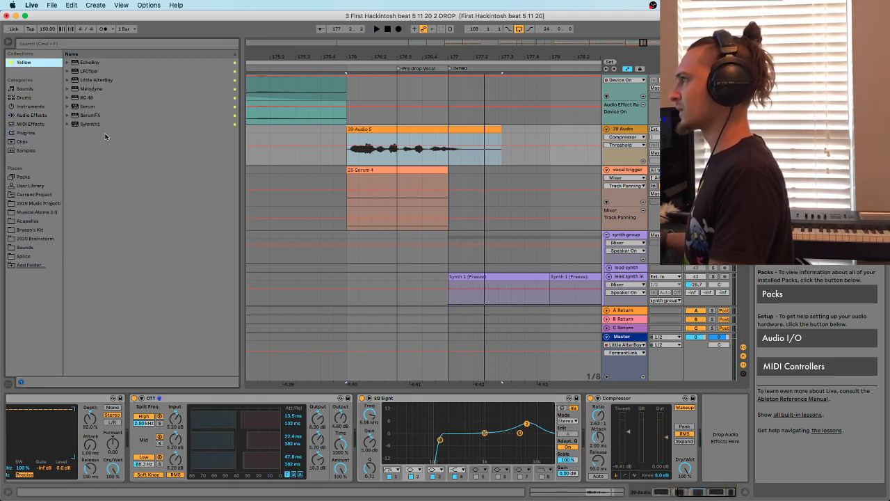
left_click(83, 117)
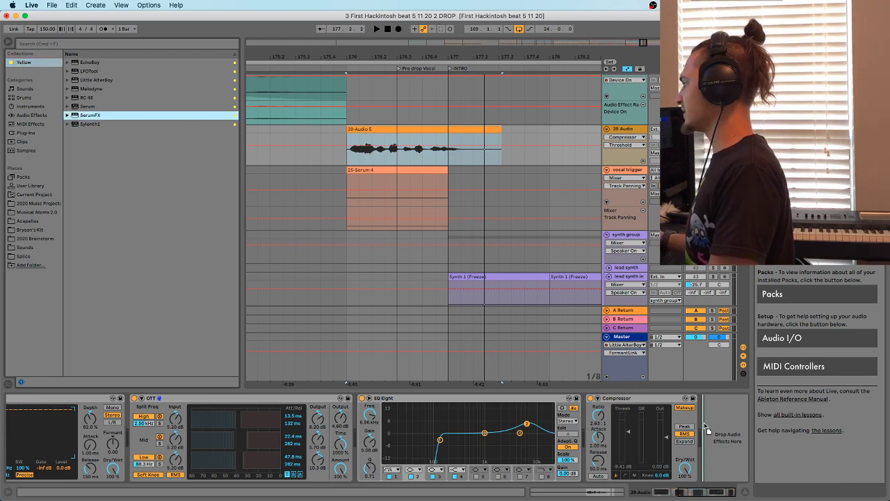
left_click_drag(704, 438, 703, 437)
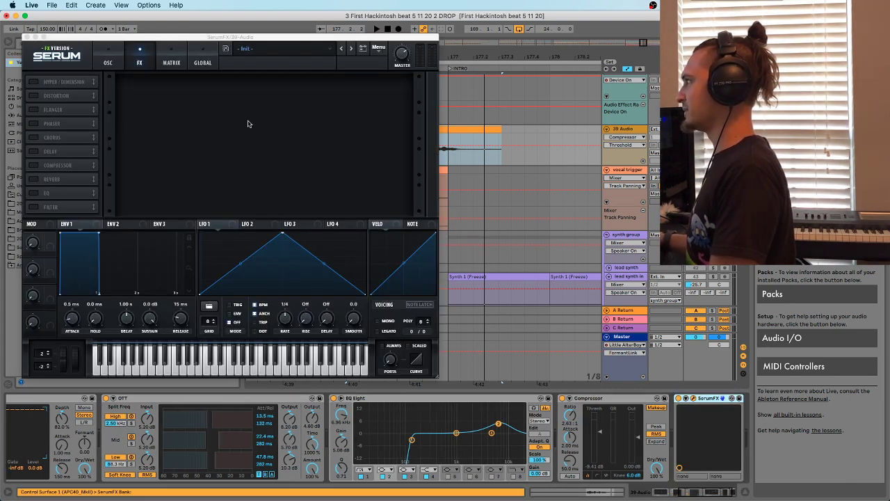
Enable Hyper/Dimension in SerumFX with Hyper mix about 39%, Dimension size 2% and Dimension mix about 51%
left_click(34, 82)
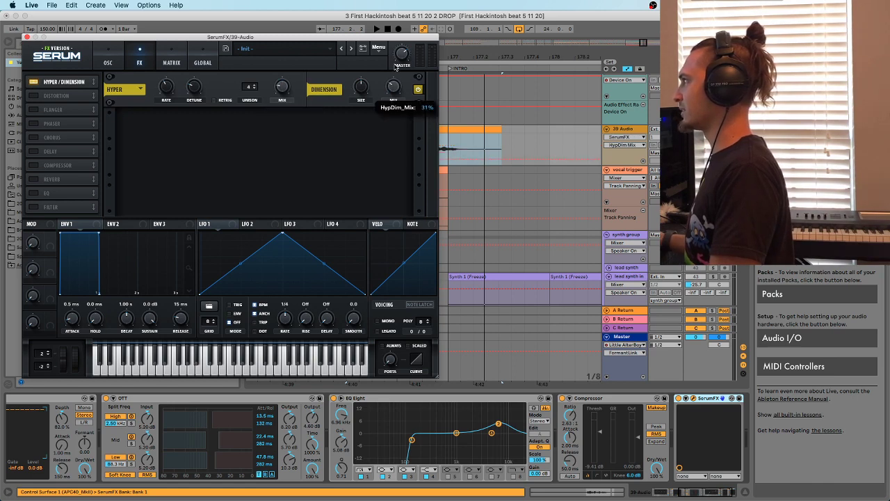
key("space")
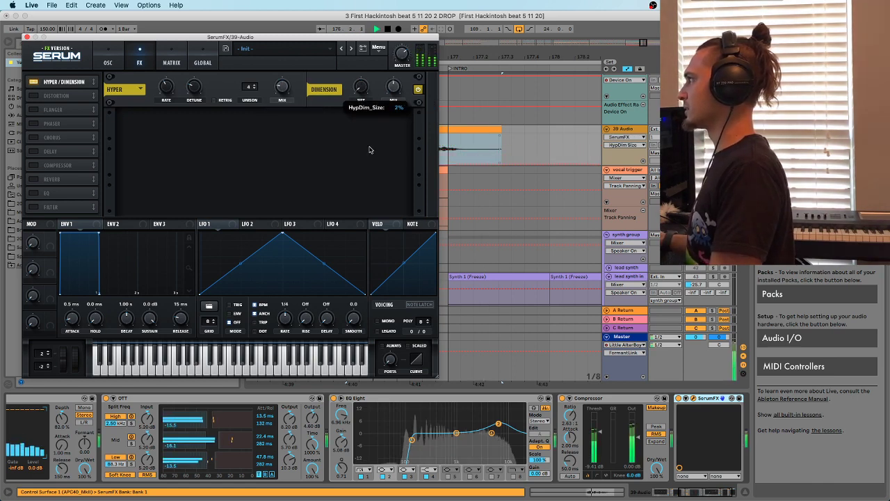
left_click(285, 93)
left_click_drag(285, 92, 284, 79)
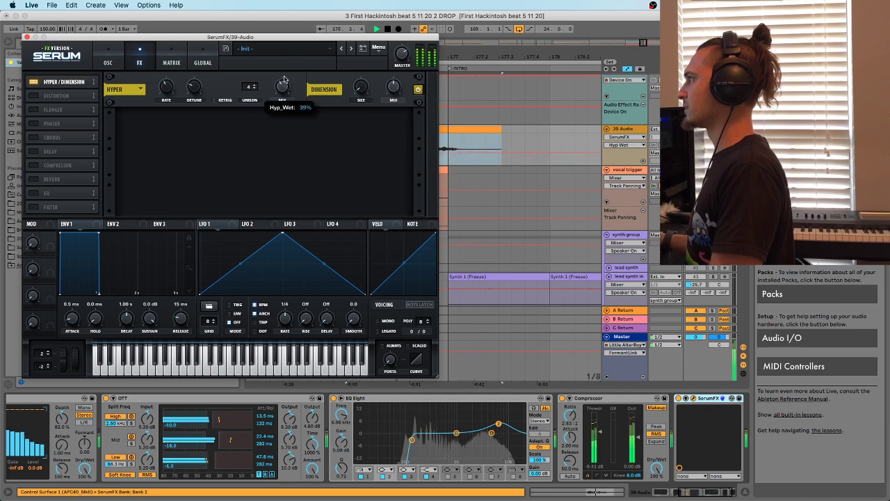
left_click(393, 87)
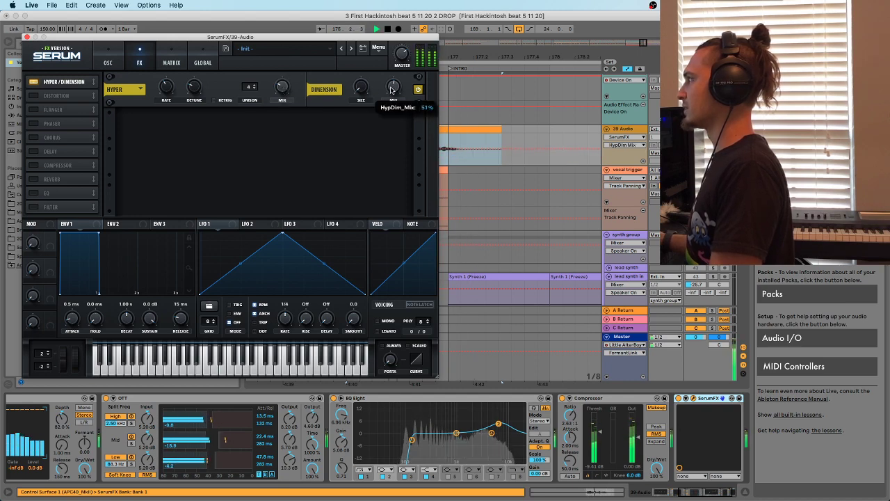
left_click(28, 36)
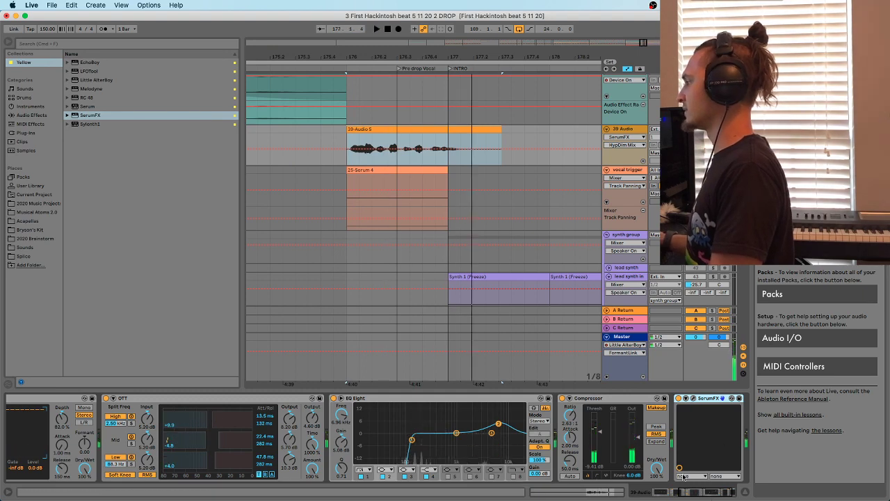
Play the vocoded take repeatedly from its start to judge the sound with SerumFX added
key("space")
scroll(684, 477, "right", 2)
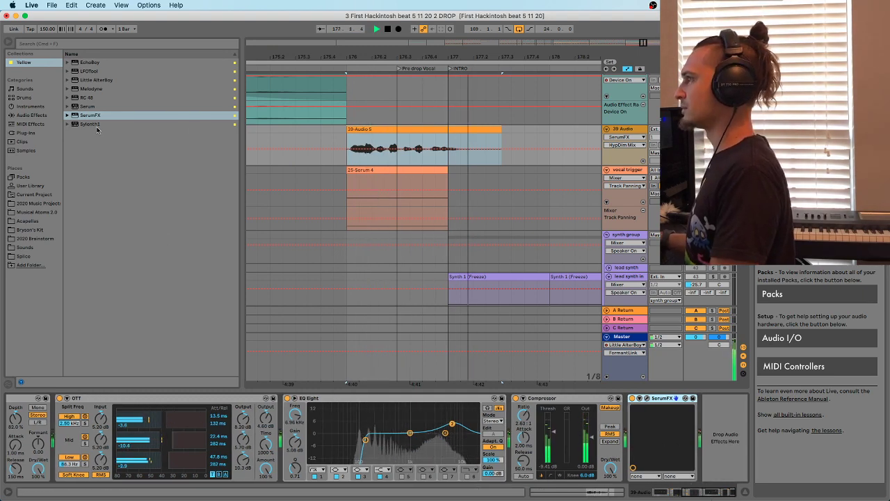
key("space")
left_click(349, 154)
key("space")
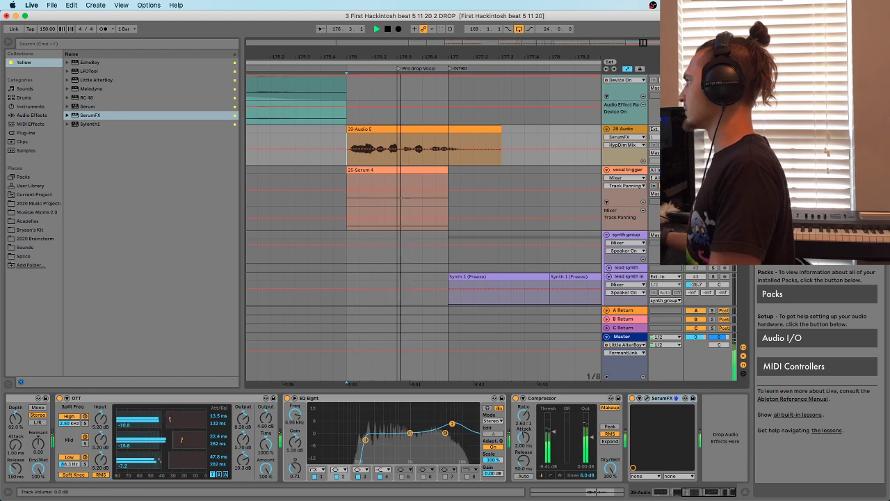
key("space")
key("space")
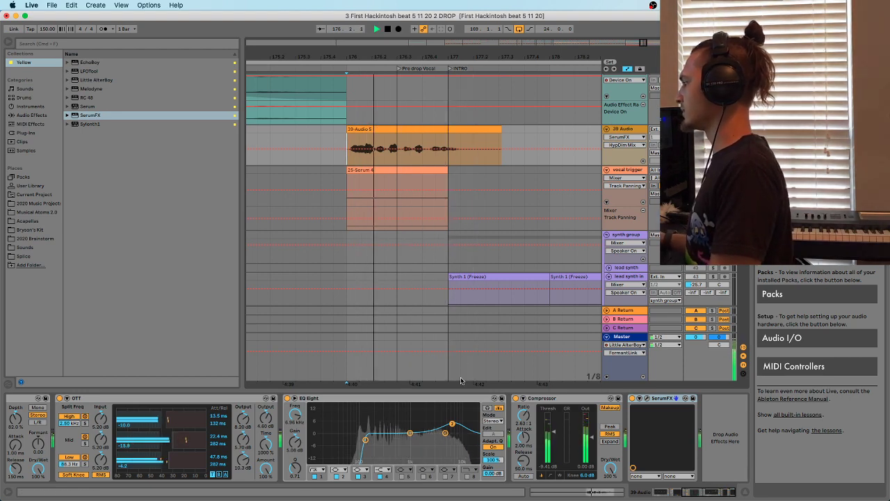
Set the low cut of the EQ Eight after OTT to 128 Hz with a Q of 0.92 while replaying the take
key("space")
key("space")
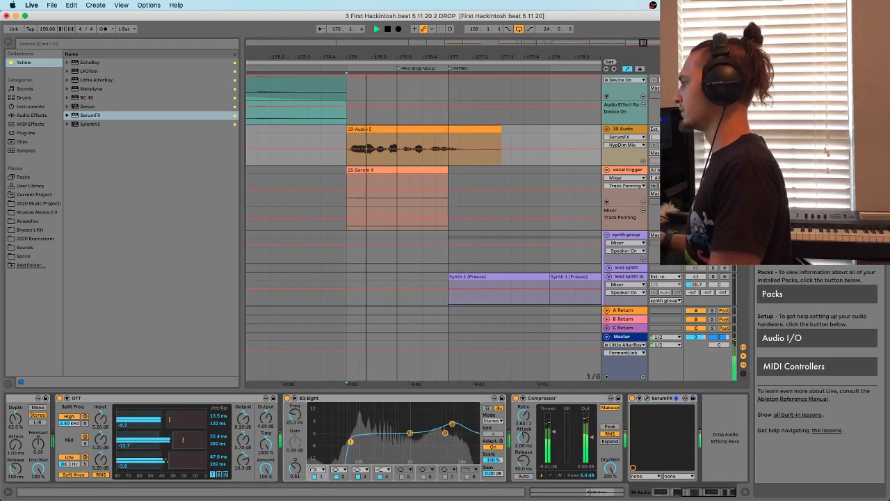
key("space")
key("space")
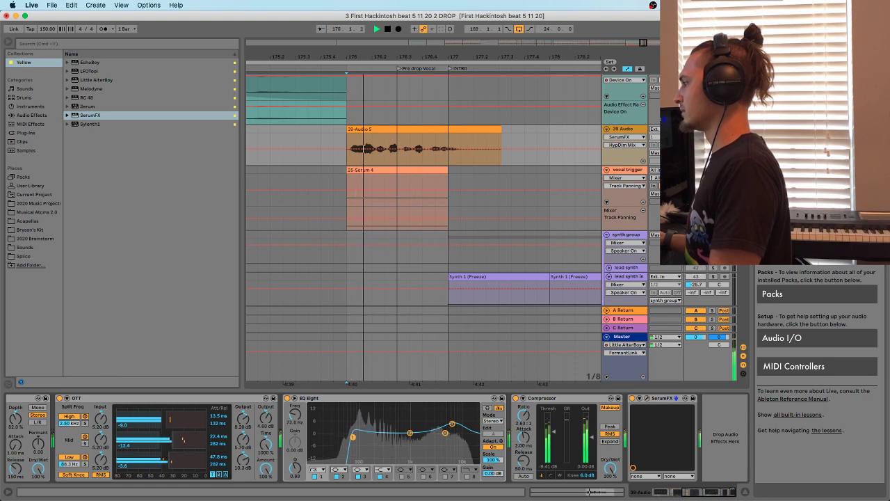
key("space")
key("space")
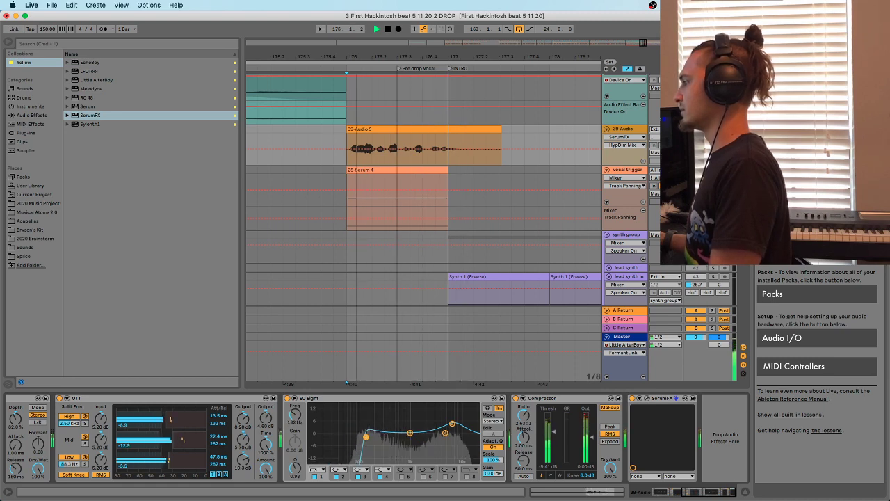
key("space")
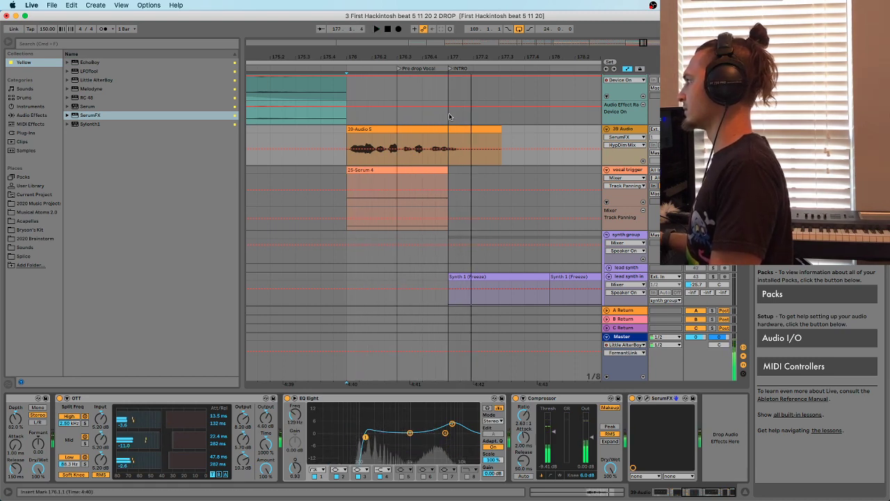
Copy the G#1 note in the 25-Serum 4 clip to E2 starting at 8.4.1, and play the section
key("shift+Tab")
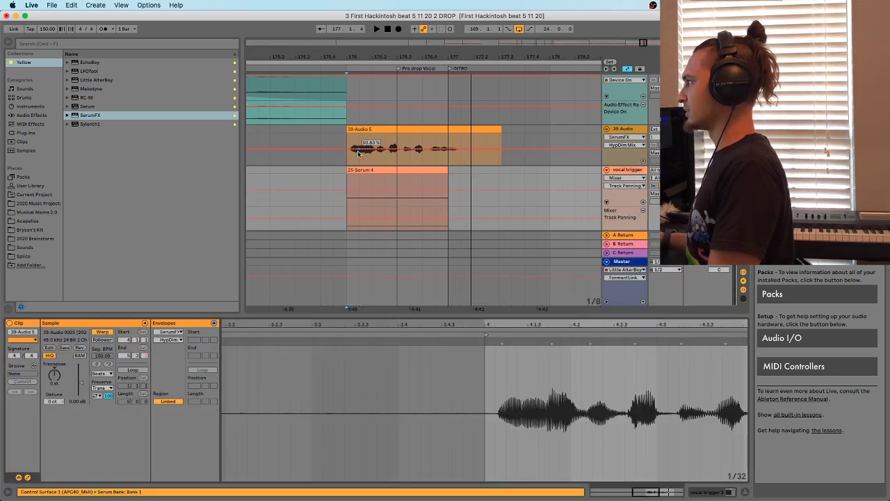
left_click(358, 198)
key("space")
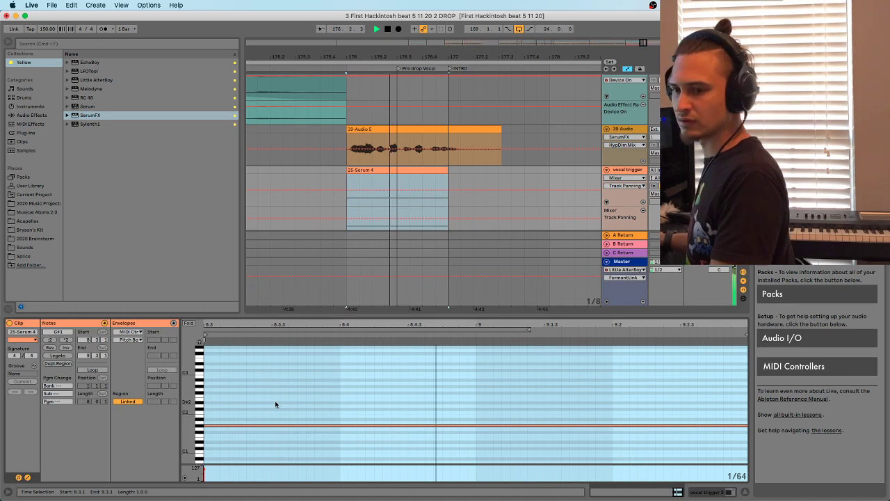
key("space")
left_click_drag(353, 325, 353, 292)
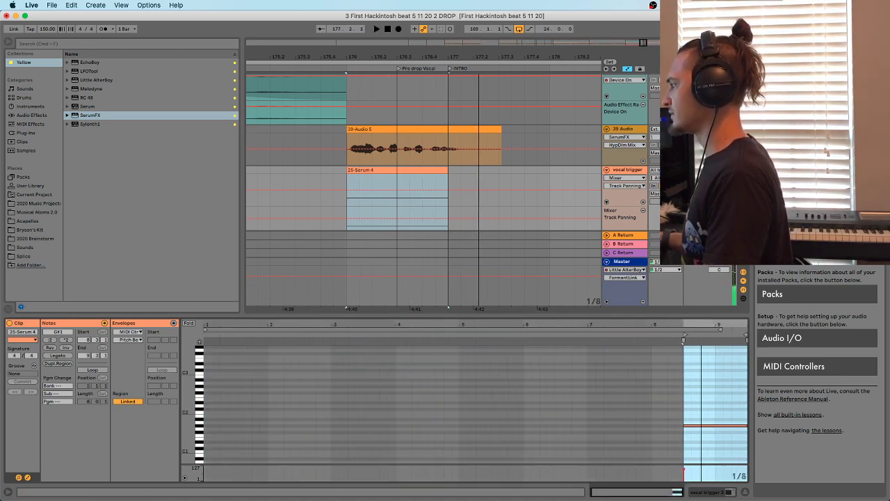
left_click_drag(742, 325, 741, 362)
left_click(546, 426)
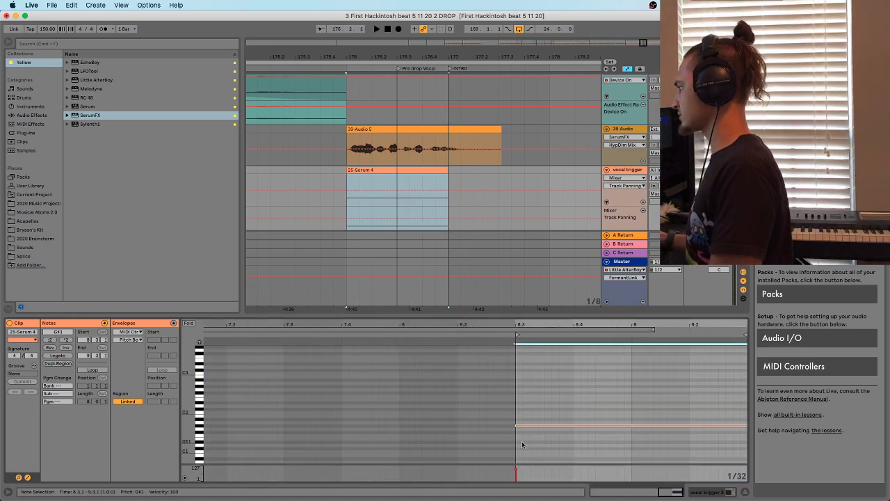
left_click_drag(533, 427, 594, 401)
key("space")
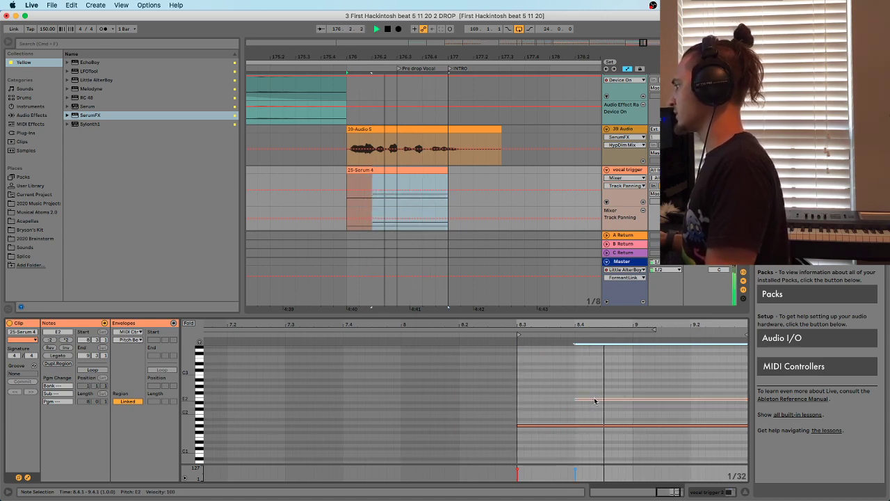
left_click_drag(577, 325, 577, 314)
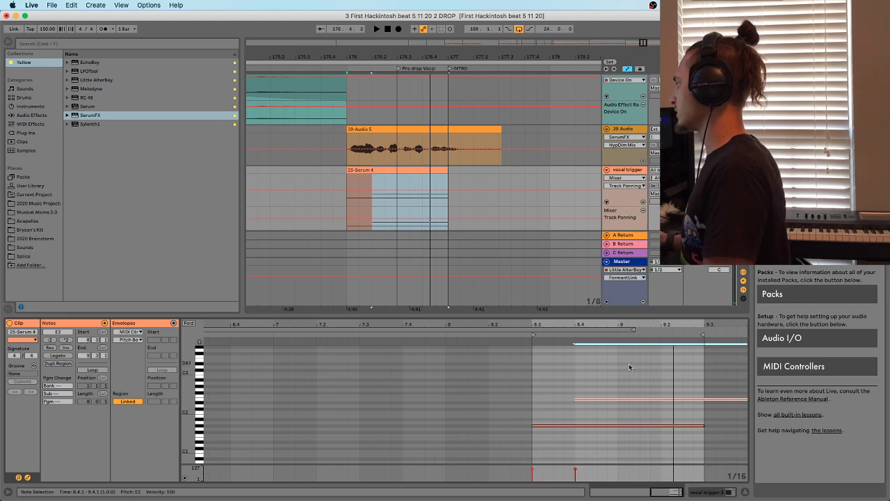
key("space")
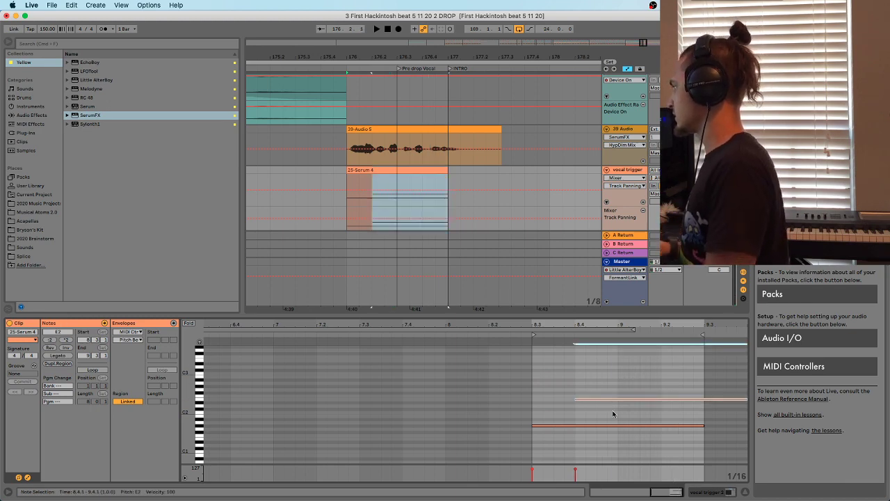
Try the copied note at D#2, and move it to G#2 starting at 9.1.1 and ending at the clip's end
key("Down")
key("space")
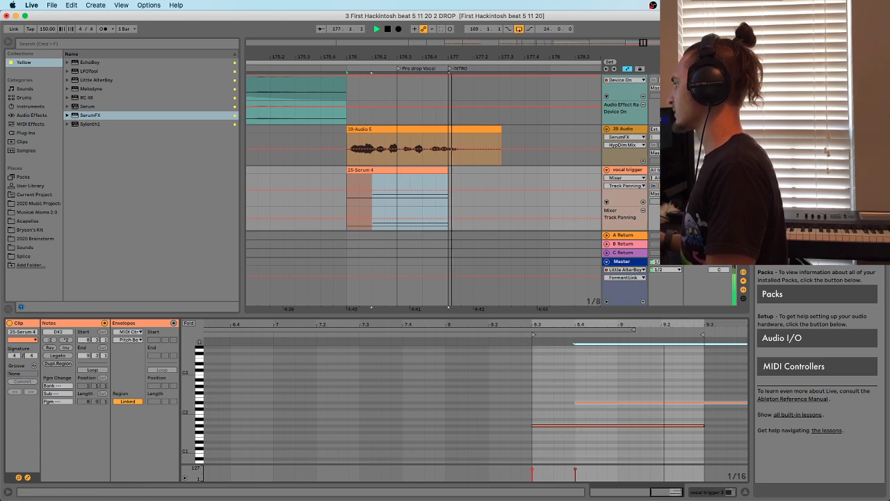
left_click_drag(747, 402, 651, 388)
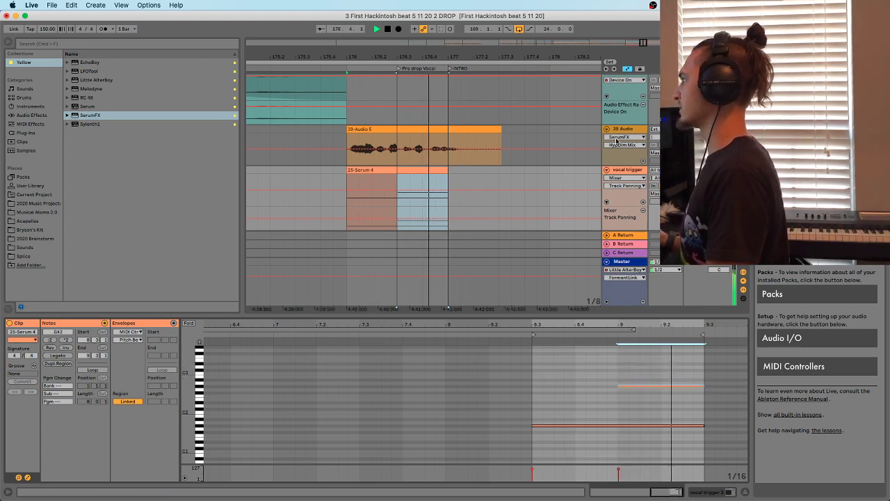
key("space")
key("space")
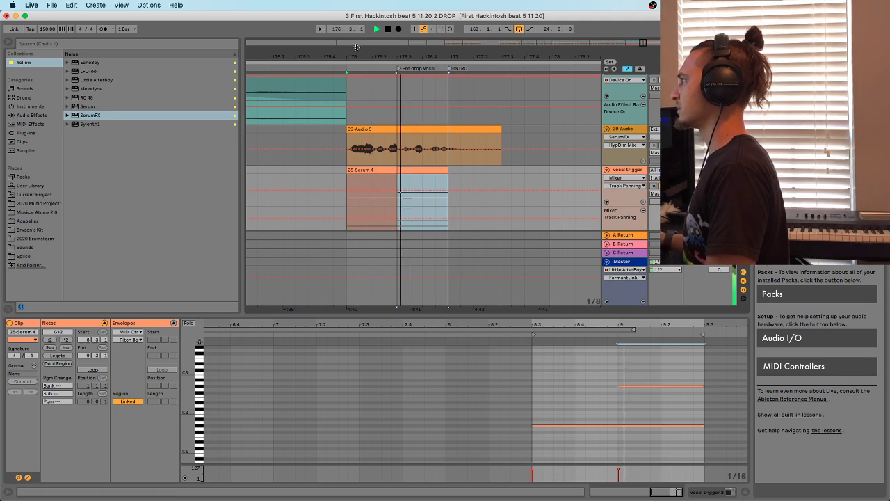
Stop playback and open the 39-Audio 5 clip to examine its waveform against the start of the 25-Serum 4 clip
left_click_drag(363, 57, 362, 48)
key("space")
left_click(378, 131)
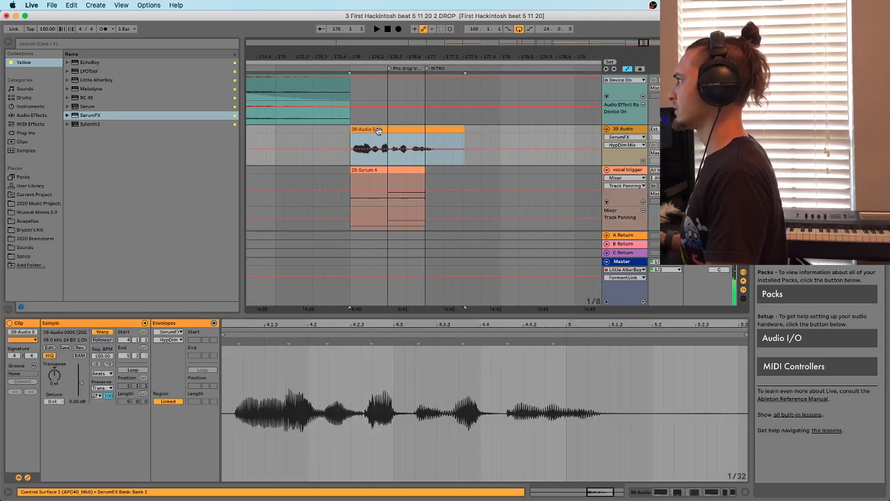
left_click(422, 176, "shift")
left_click_drag(352, 56, 352, 64)
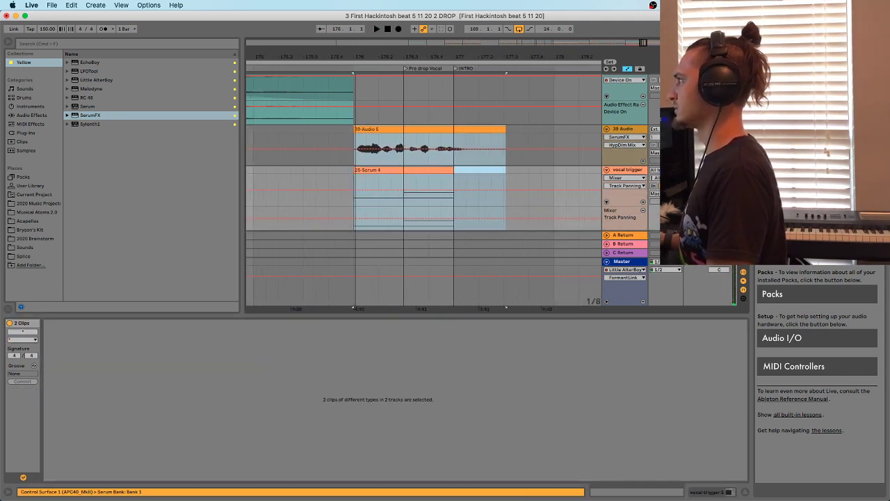
left_click(365, 131)
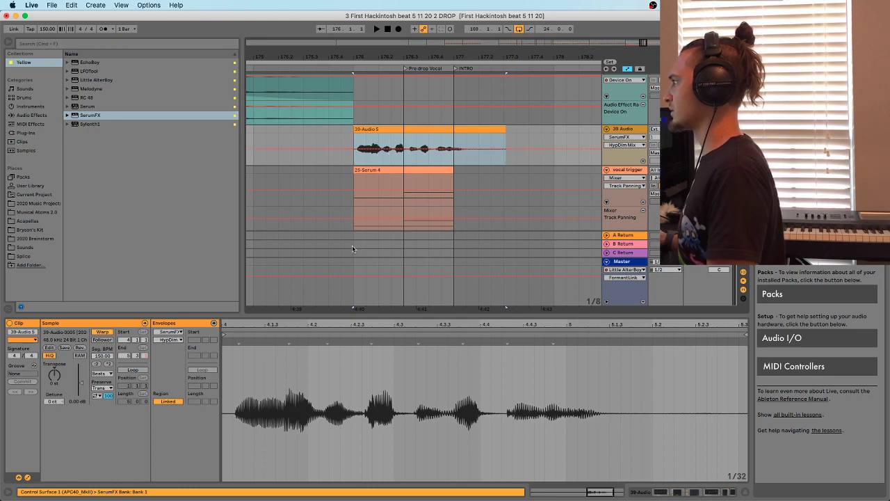
left_click_drag(341, 56, 327, 95)
left_click_drag(329, 128, 354, 136)
left_click_drag(342, 55, 341, 36)
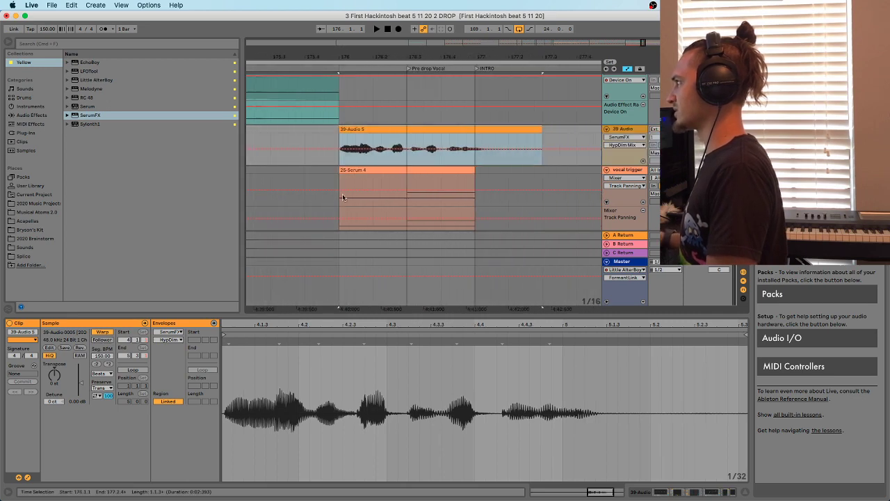
Try to pull the vocal onset in the 39-Audio 5 clip onto the clip's start marker with a warp marker
left_click(279, 368)
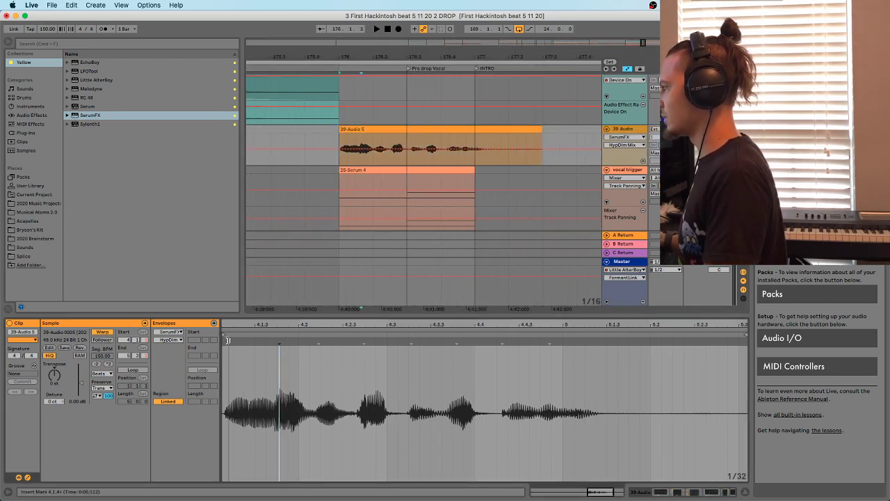
left_click_drag(226, 324, 320, 322)
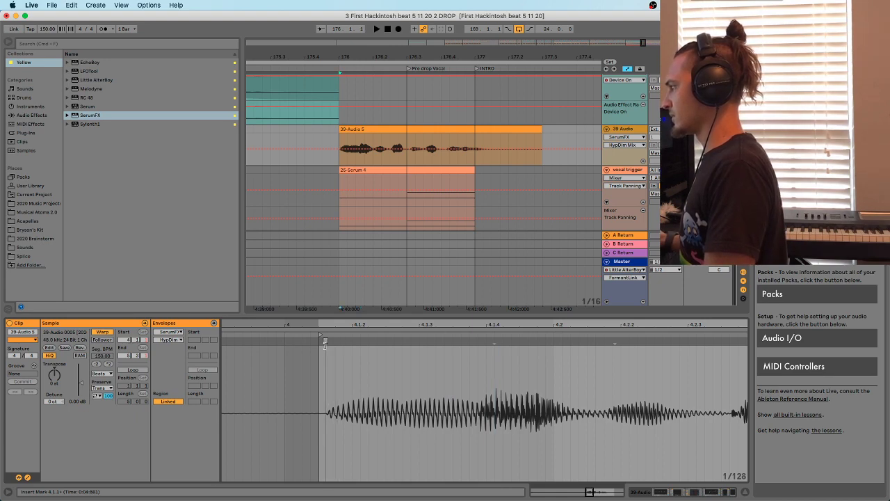
left_click_drag(324, 341, 318, 340)
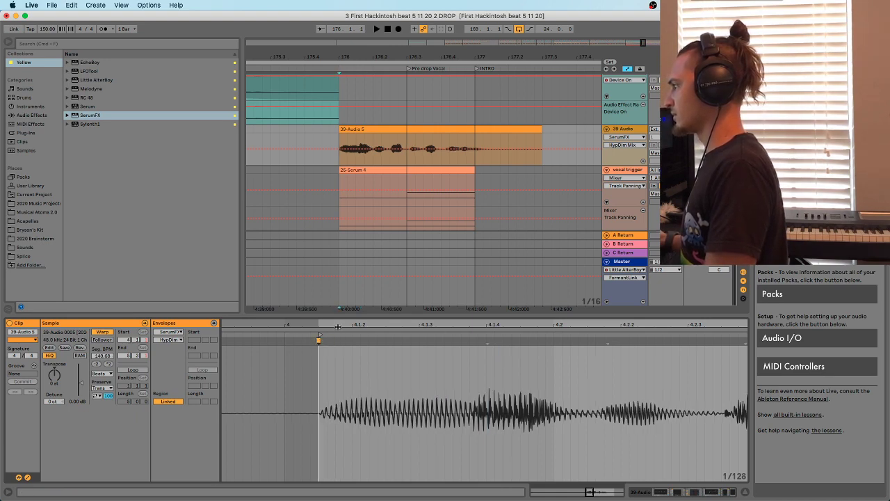
Turn on the metronome and play the take against it from 176.1.1
left_click_drag(487, 324, 223, 119)
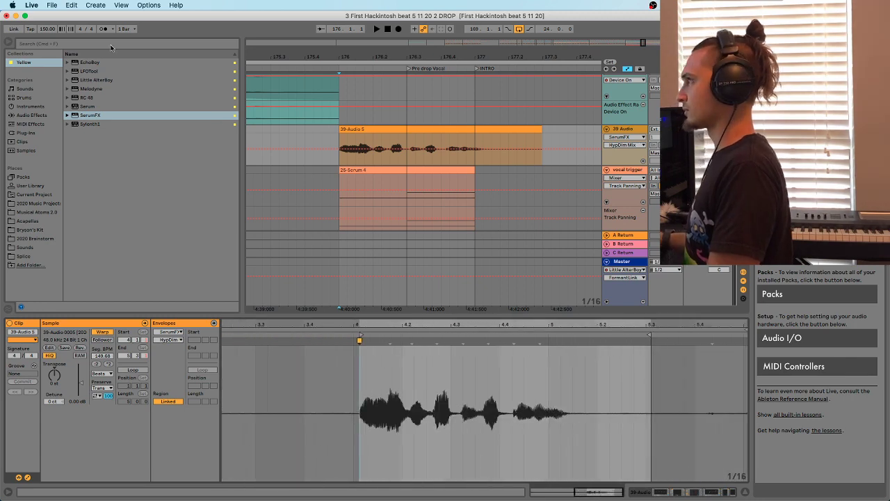
key("space")
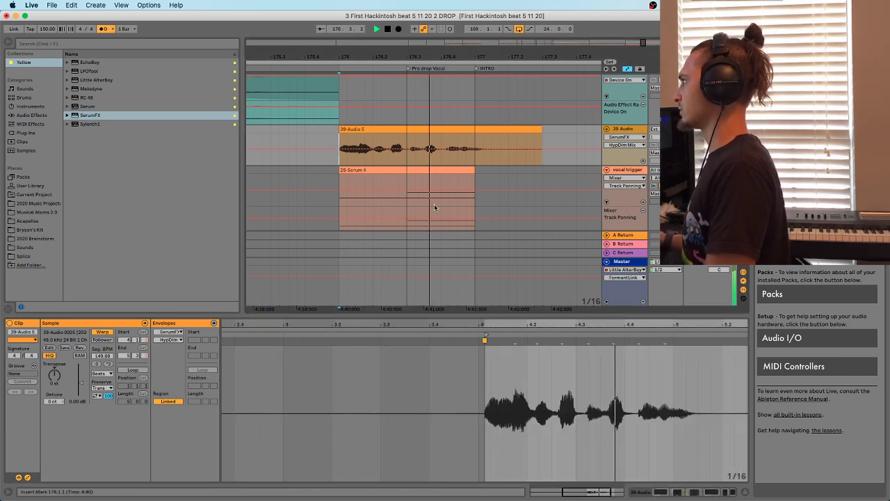
key("space")
Try adding warp markers at the syllable onsets through the rest of the 39-Audio 5 clip
left_click_drag(512, 320, 516, 340)
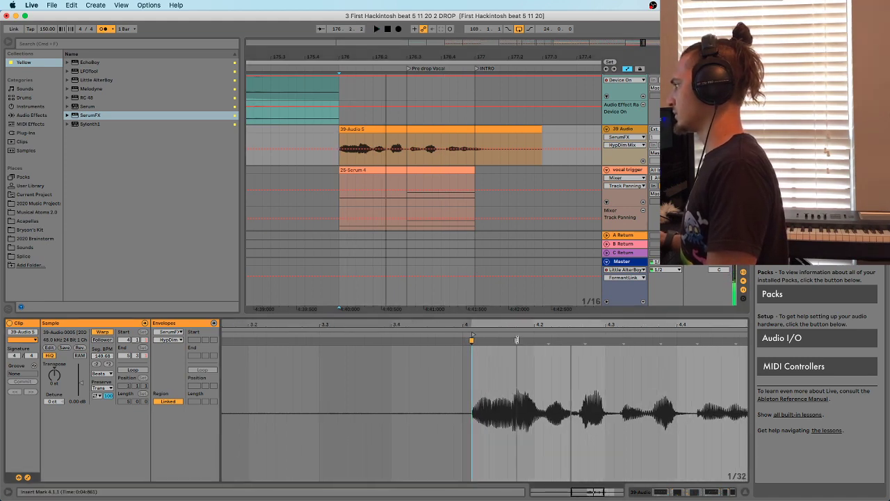
double_click(547, 340)
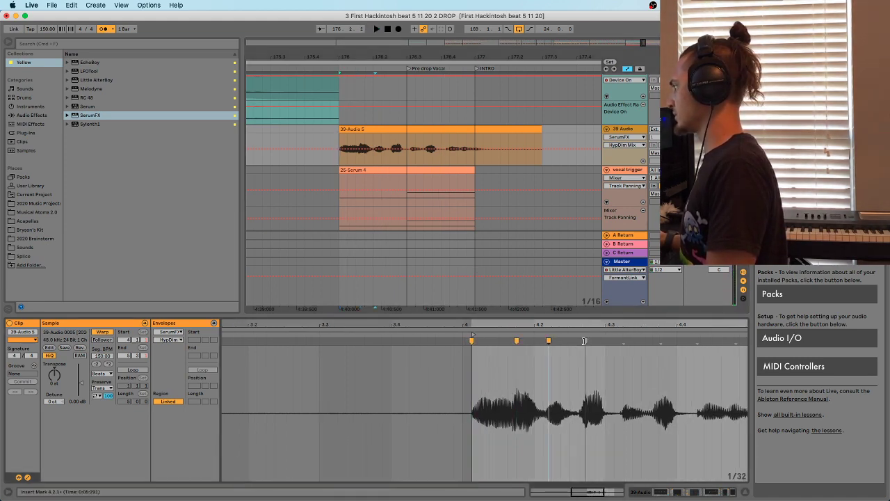
double_click(624, 341)
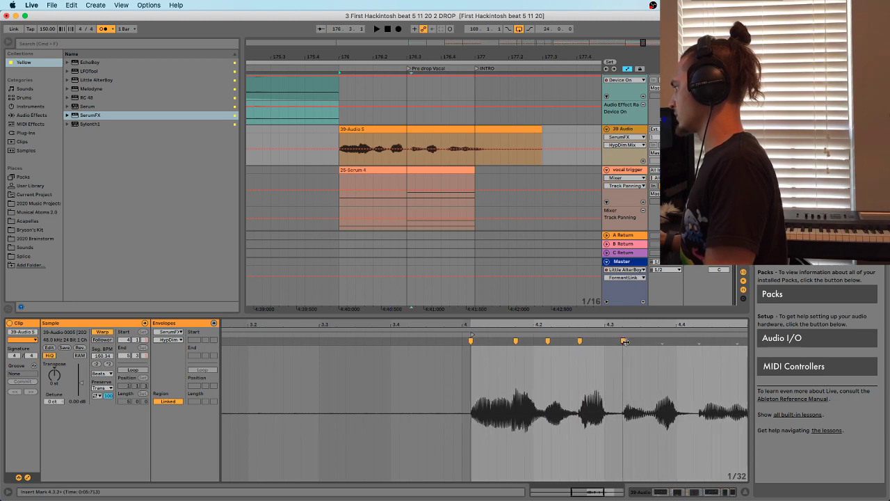
left_click_drag(663, 341, 667, 340)
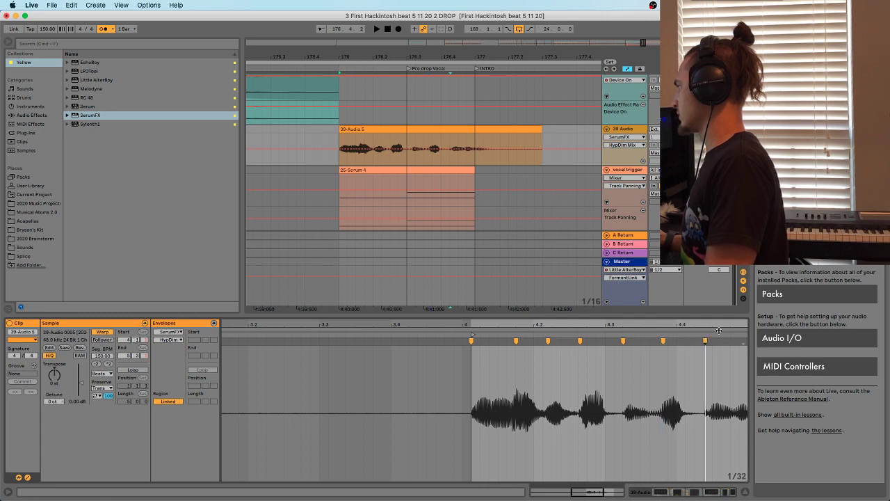
scroll(718, 331, "right", 5)
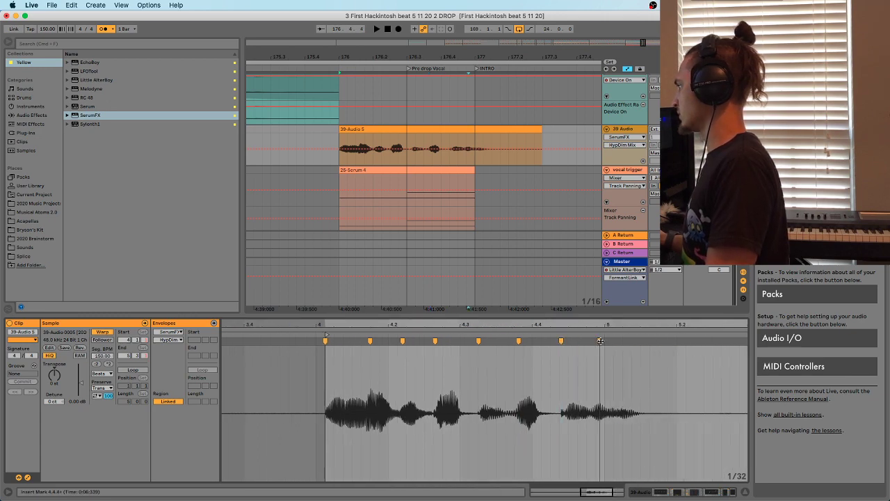
left_click_drag(600, 340, 599, 342)
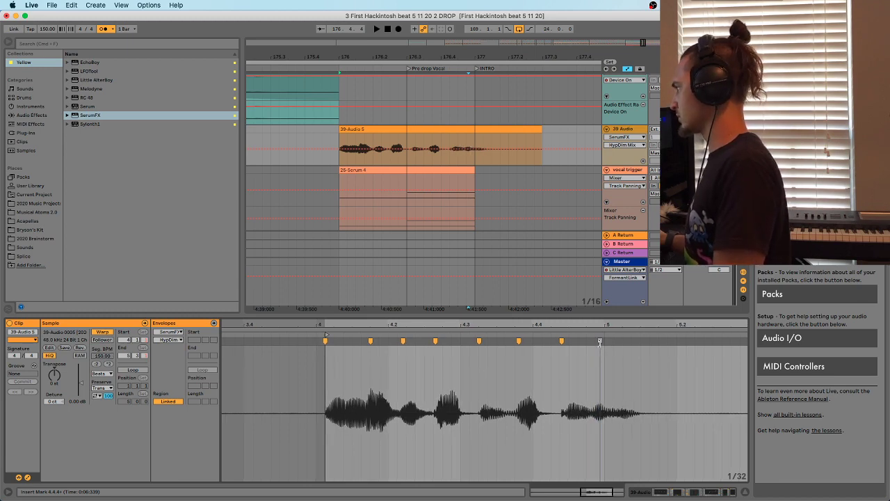
Try warping the early syllables forward in time during playback, placing the fifth warp marker at 4.3.1
key("space")
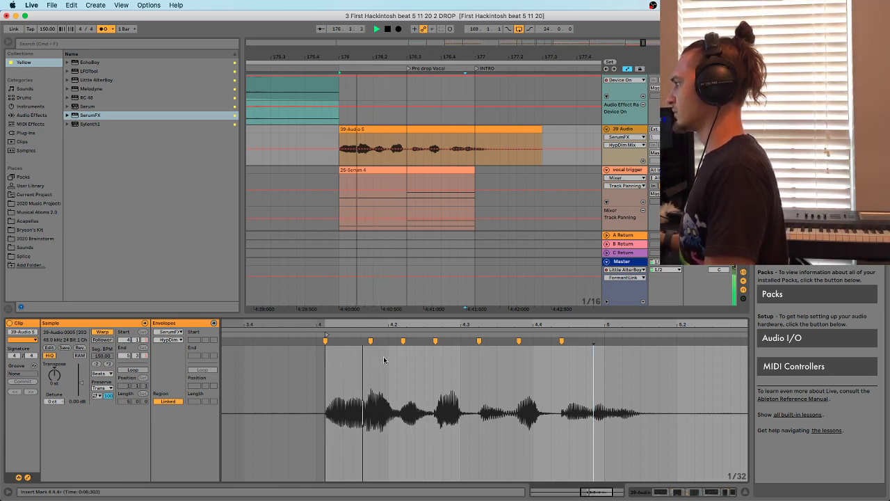
mouse_move(370, 341)
left_mouse_down()
mouse_move(388, 341)
mouse_move(353, 344)
mouse_move(388, 341)
left_mouse_up()
double_click(424, 340)
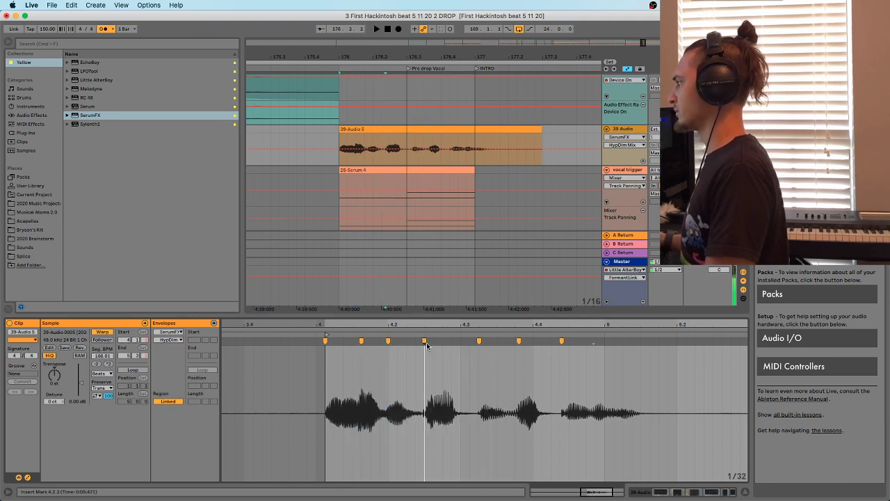
left_click_drag(477, 341, 459, 341)
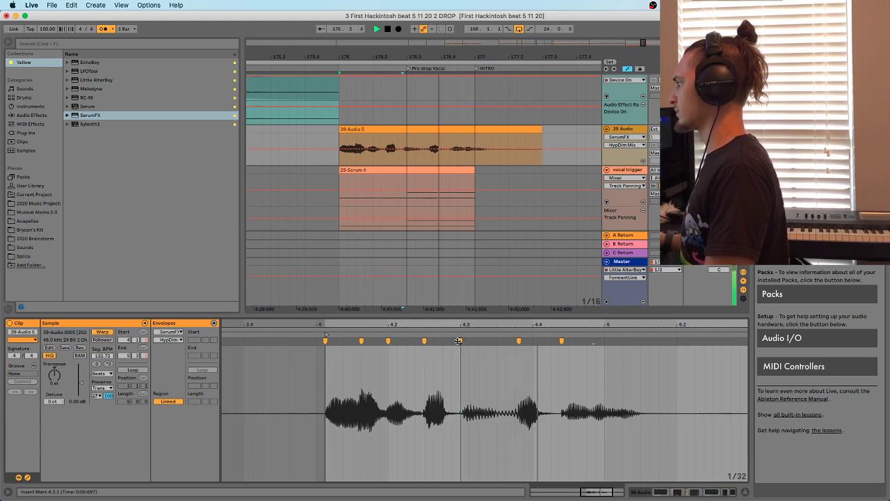
Try shifting the last two warp markers of the take, moving the final one to about 4.4.2
scroll(459, 341, "up", 2)
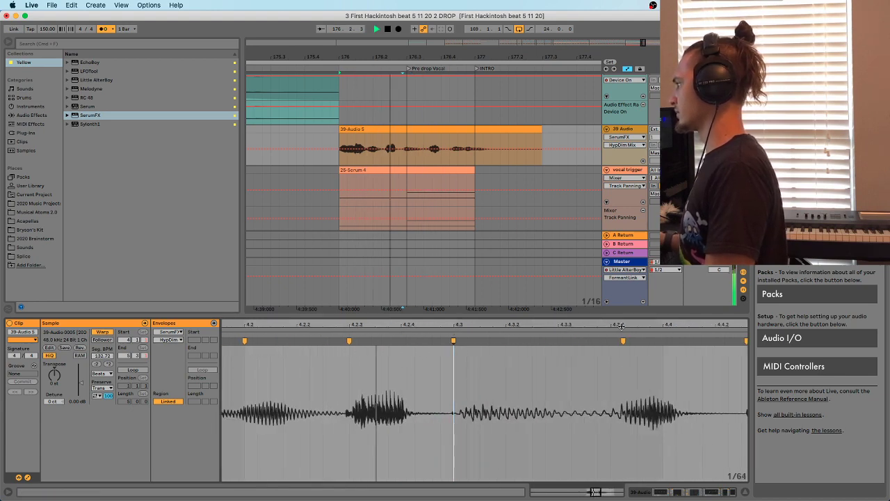
mouse_move(624, 341)
left_mouse_down()
mouse_move(611, 341)
mouse_move(619, 319)
left_mouse_up()
scroll(558, 344, "down", 3)
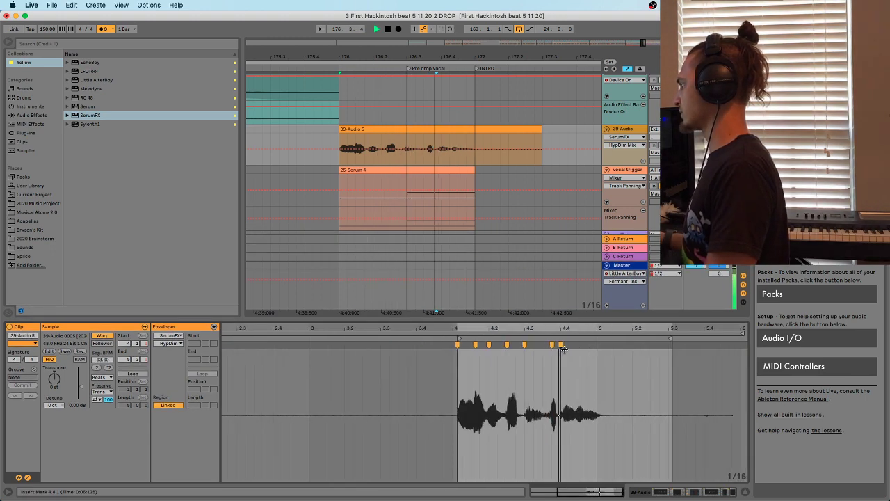
mouse_move(558, 348)
left_mouse_down()
mouse_move(588, 348)
mouse_move(572, 348)
left_mouse_up()
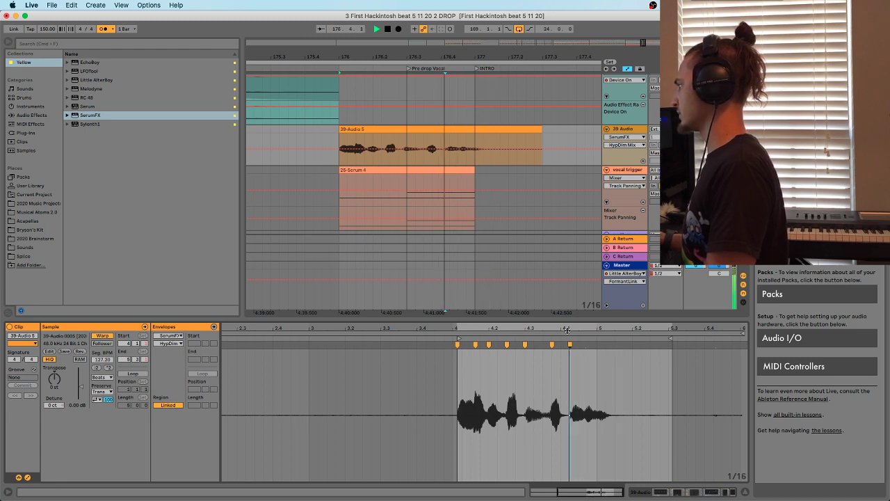
Stop playback and undo all the warp marker edits in the 39-Audio 5 clip
key("super+z")
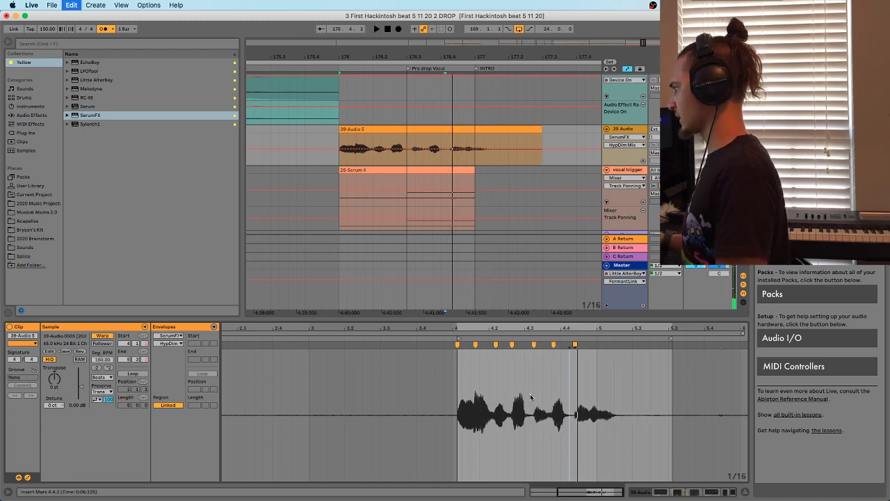
key("space")
key("super+z")
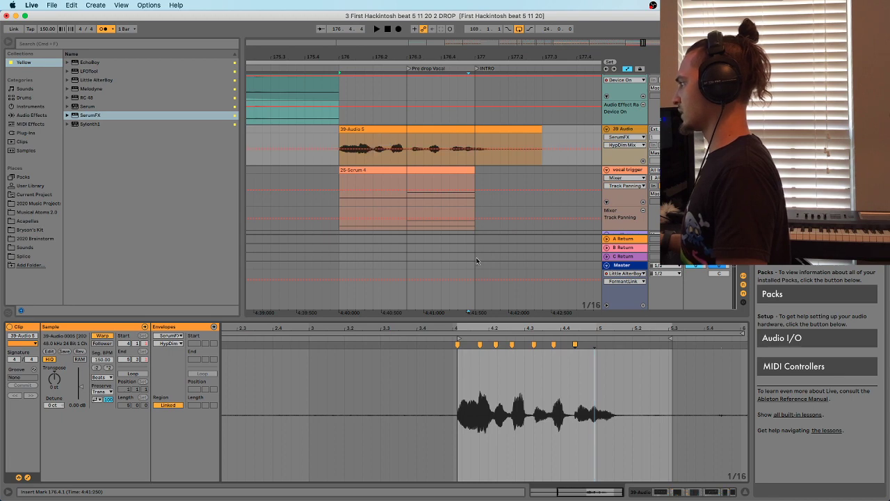
key("super+z")
key("super+z")
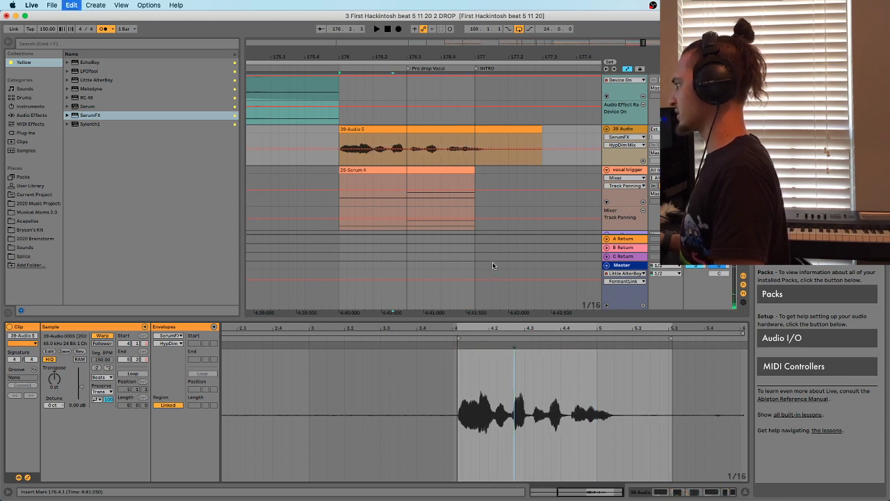
key("super+z")
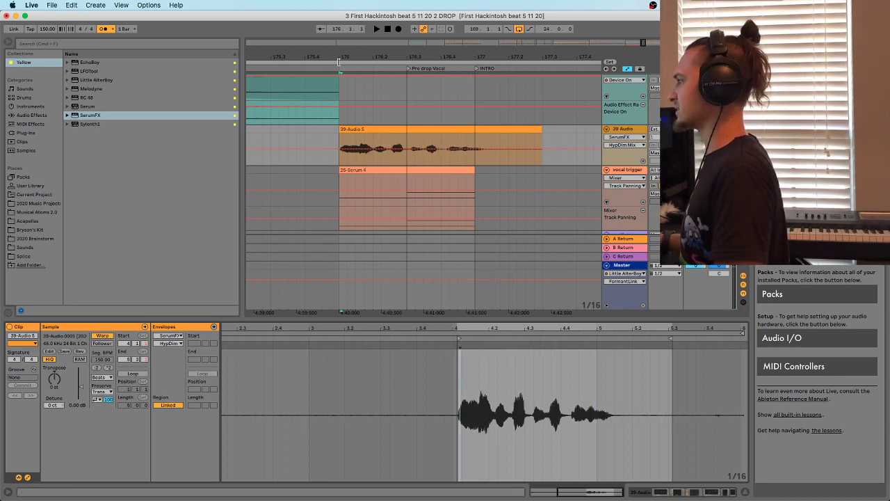
Enlarge the height of the 39 Audio track to show the take's waveform in more detail
left_click_drag(345, 61, 341, 147)
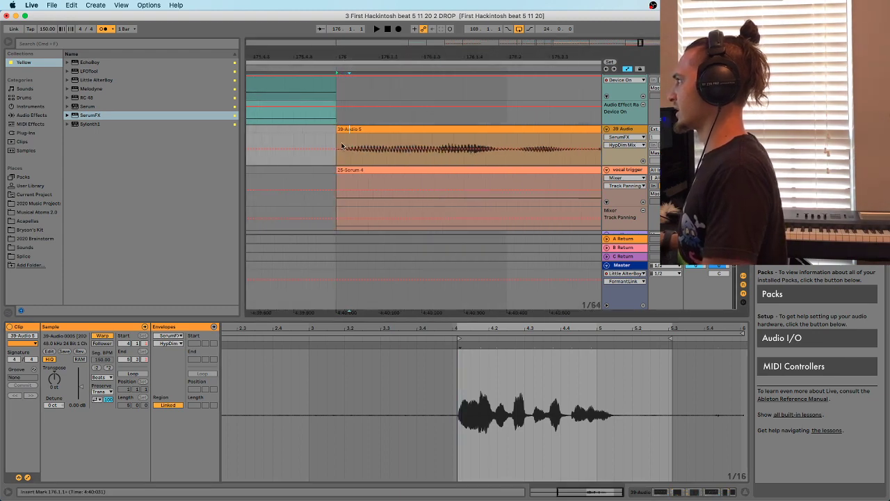
left_click_drag(409, 59, 404, 21)
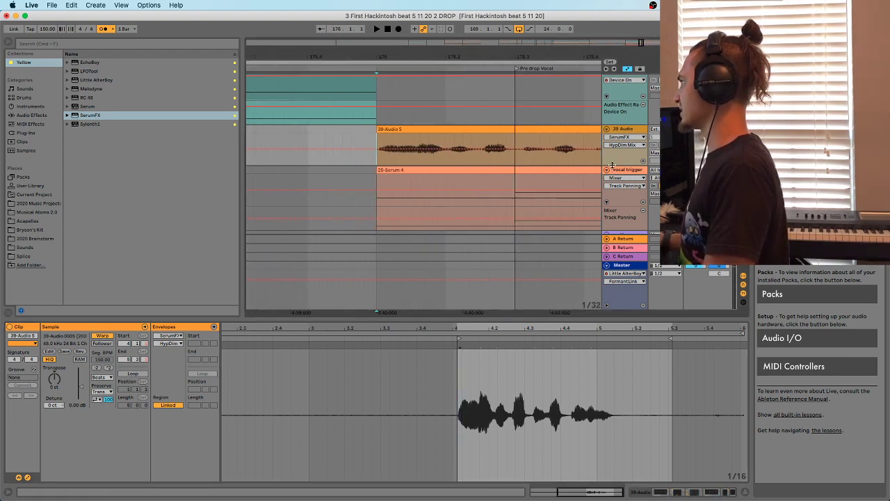
left_click_drag(612, 164, 529, 251)
left_click_drag(418, 59, 420, 70)
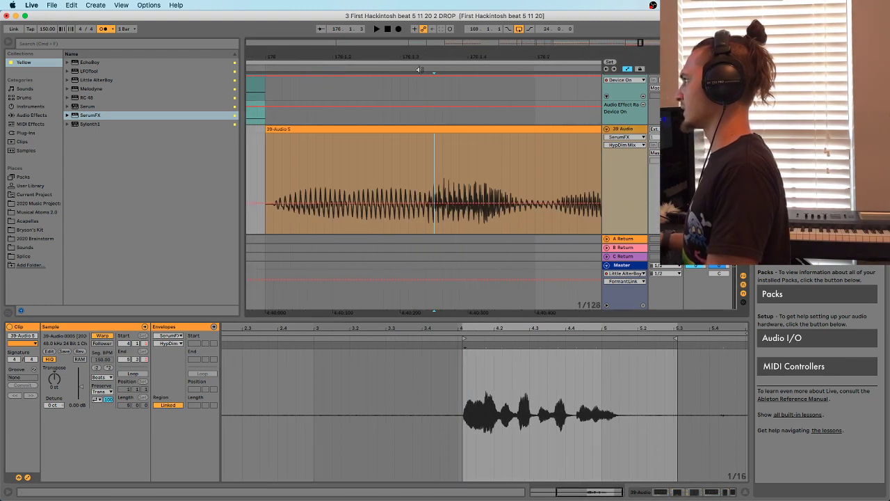
Split the take at the louder syllable just after 176.1.3, move the second part earlier to 176.1.3, and play it
left_click(427, 181)
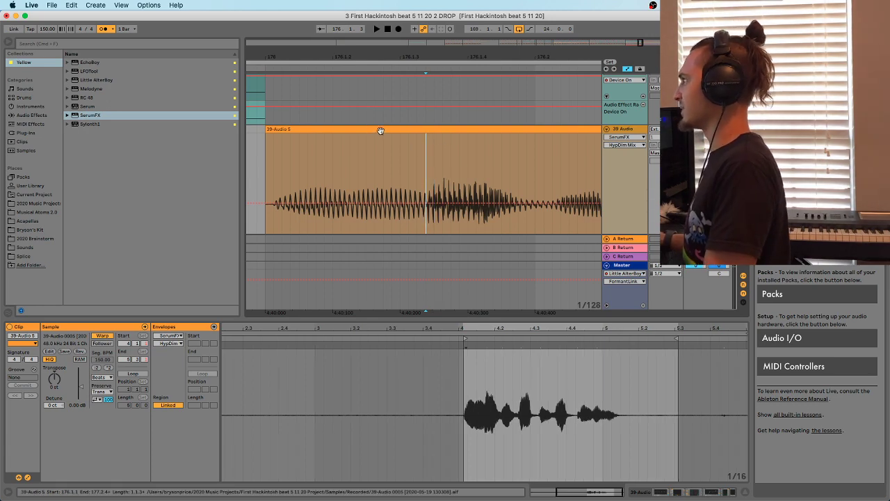
left_click(399, 130)
left_click(423, 161)
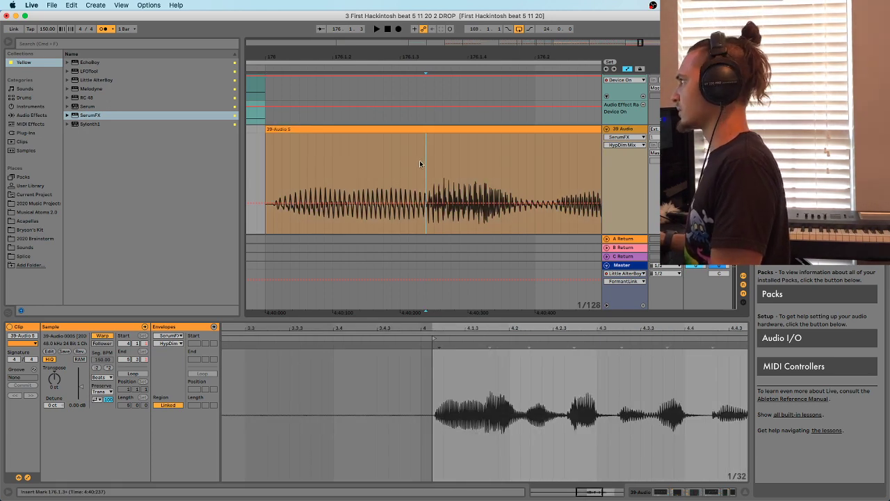
key("super+e")
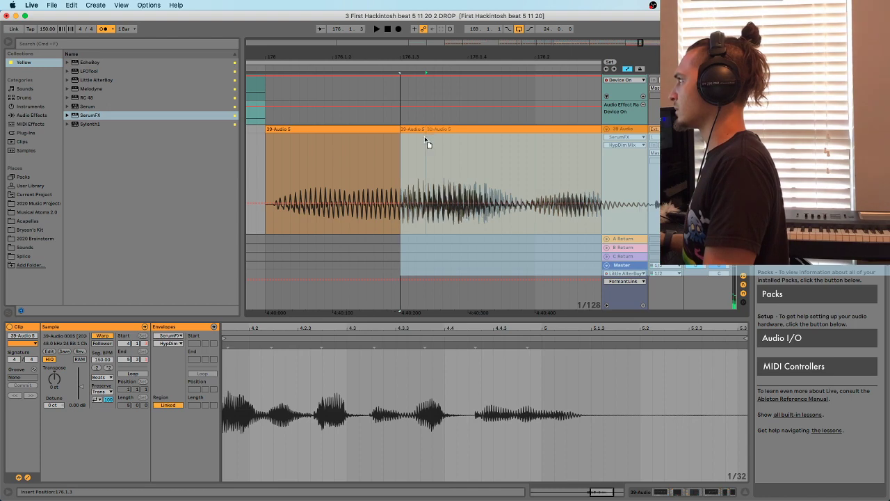
left_click(265, 168)
key("space")
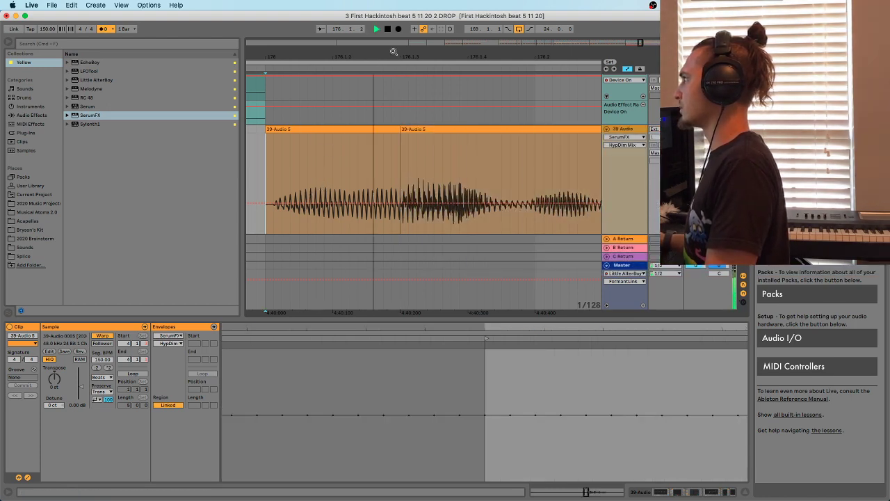
key("minus")
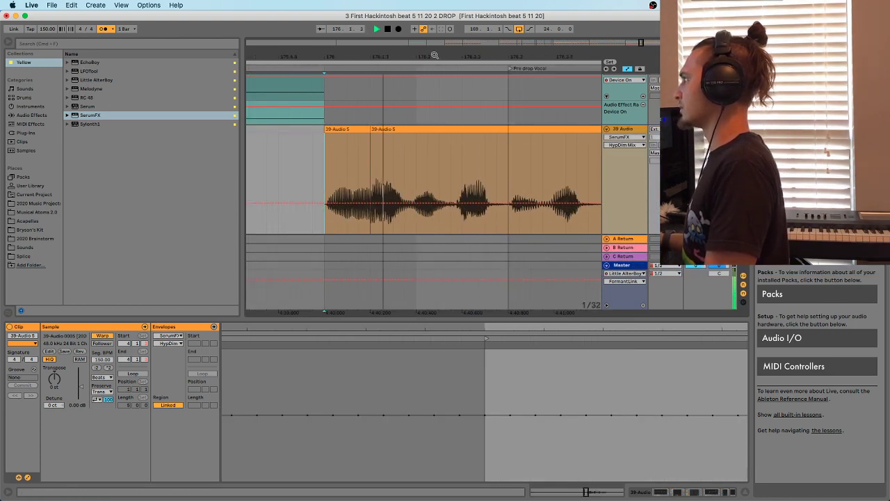
Split the take again just before the syllable after 176.2.2 and move the remaining part later to 176.2.3
scroll(463, 55, "up", 2)
left_click(456, 192)
key("space")
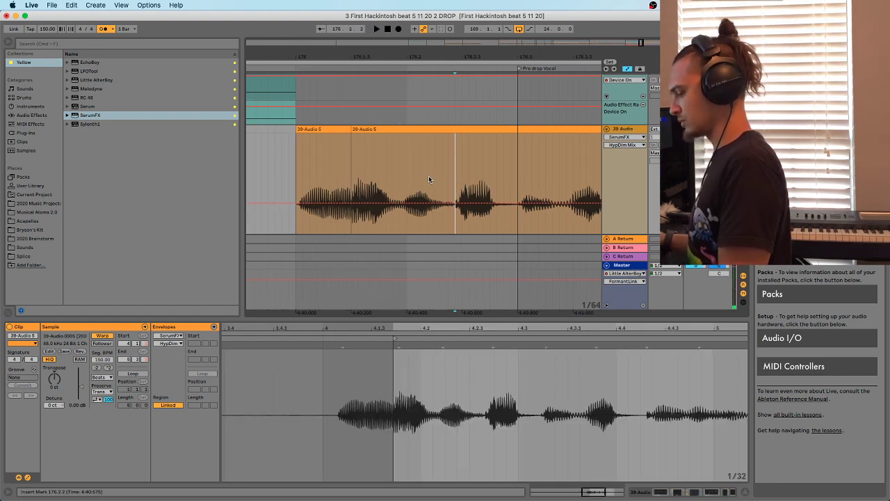
key("super+e")
mouse_move(470, 129)
left_mouse_down()
mouse_move(484, 135)
mouse_move(473, 132)
left_mouse_up()
scroll(472, 154, "right", 3)
left_click(452, 167)
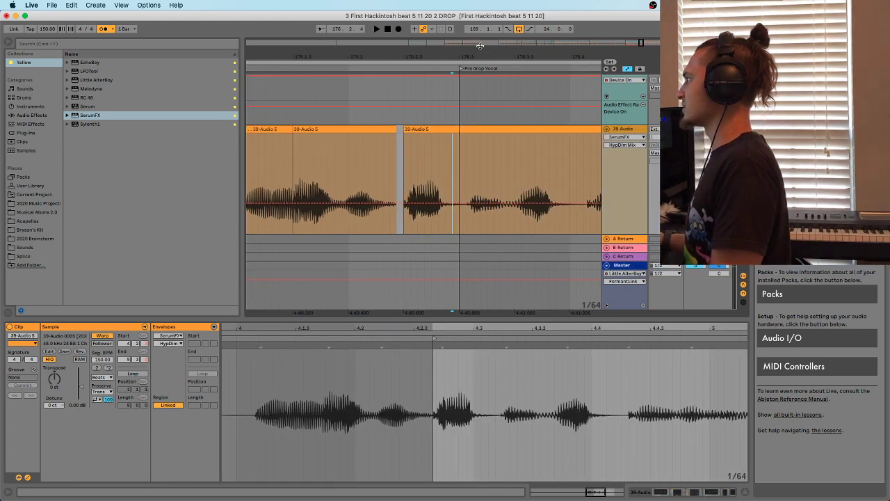
Split the take just before the syllable after 176.3.1 and move the remaining part earlier to 176.3.1
key("plus")
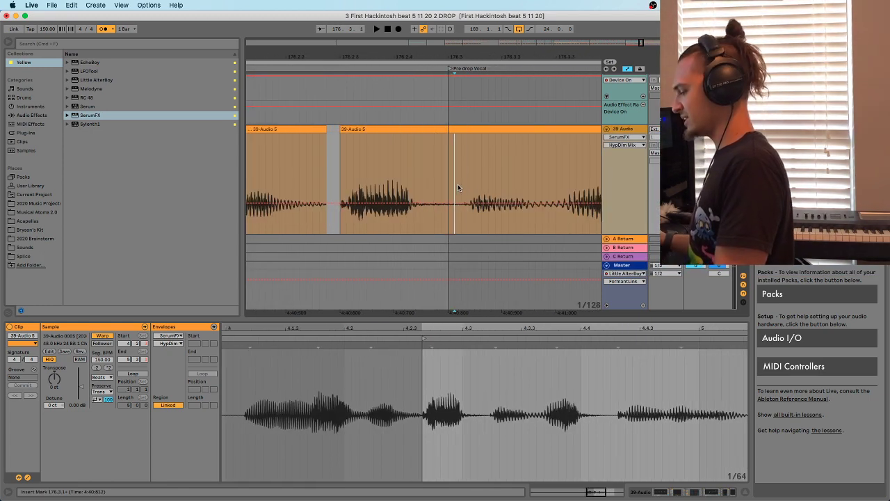
key("super+e")
key("super+z")
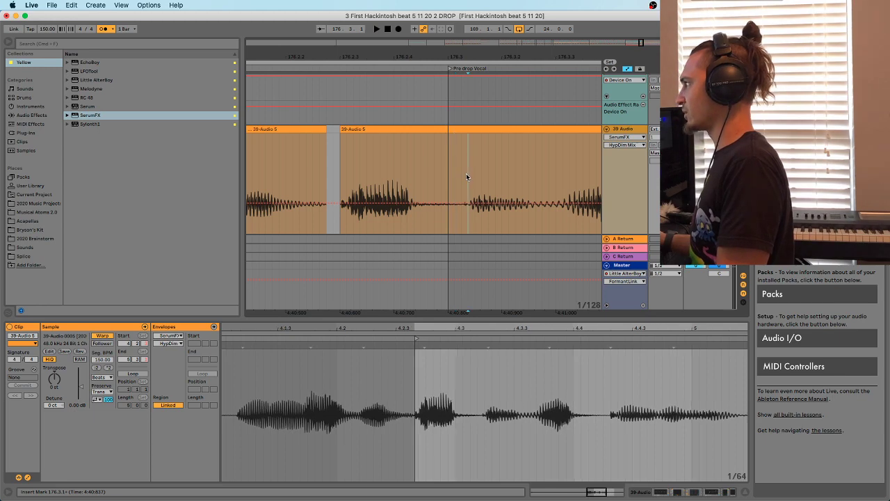
left_click(461, 176)
key("super+e")
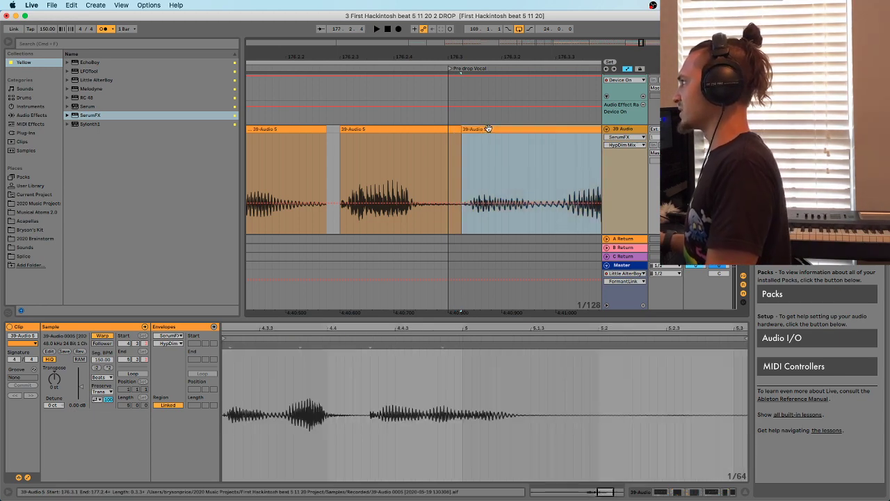
left_click_drag(468, 55, 409, 55)
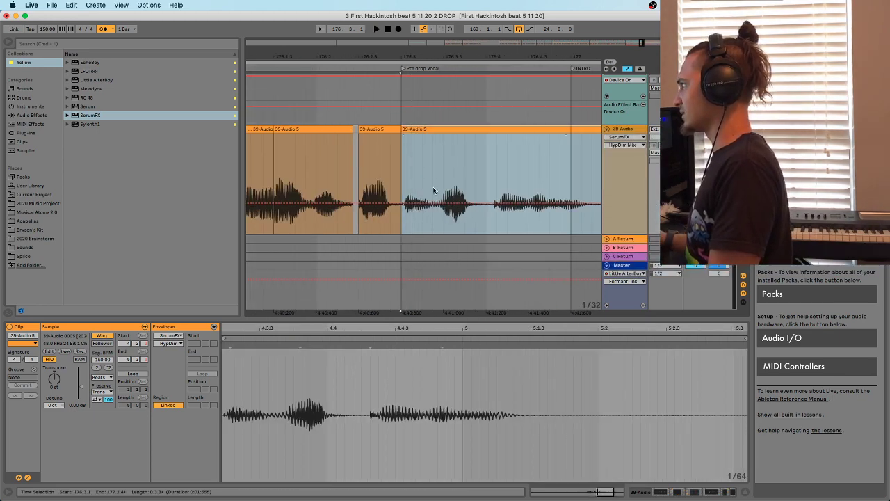
Split the take at the last syllables just after 176.4.1 and move the remaining part earlier to 176.4.1
left_click(444, 163)
key("plus")
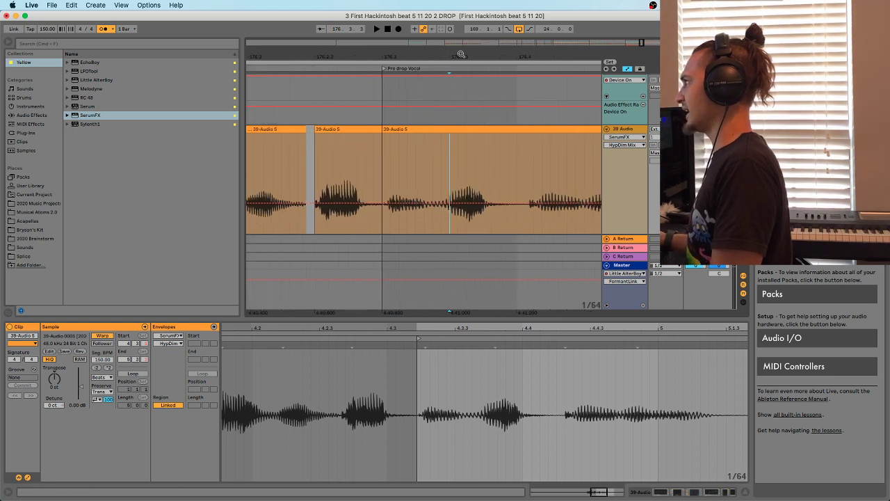
left_click_drag(461, 54, 435, 34)
key("minus")
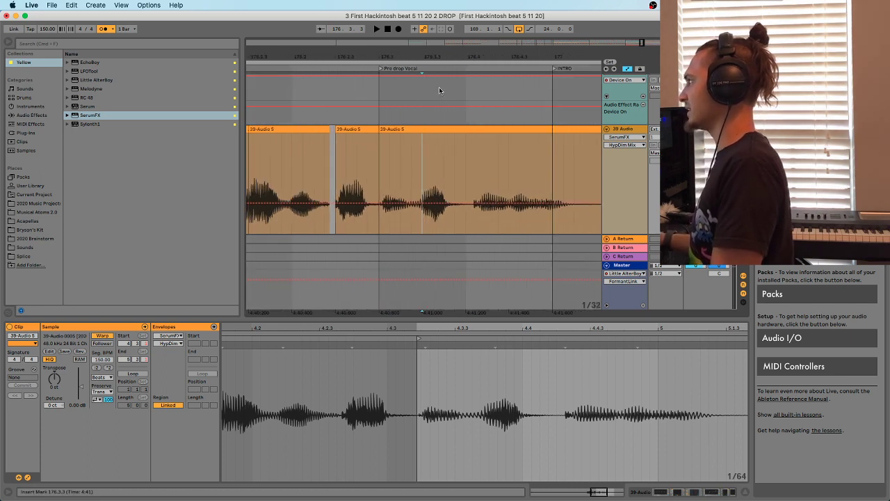
left_click(466, 165)
left_click_drag(471, 57, 473, 99)
left_click(480, 188)
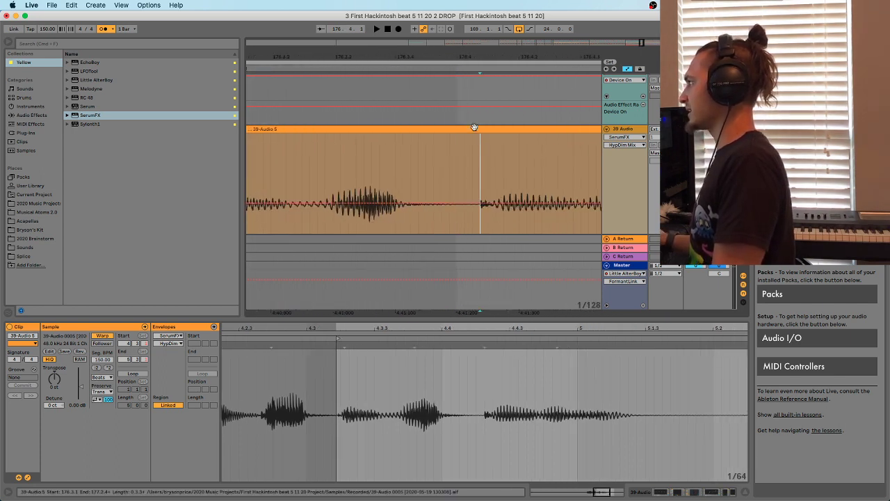
left_click_drag(480, 57, 485, 101)
key("super+e")
left_click_drag(509, 57, 486, 38)
left_click_drag(512, 130, 485, 126)
Play the split take from its start at 176.1.1 to check the timing
left_click_drag(466, 57, 461, 6)
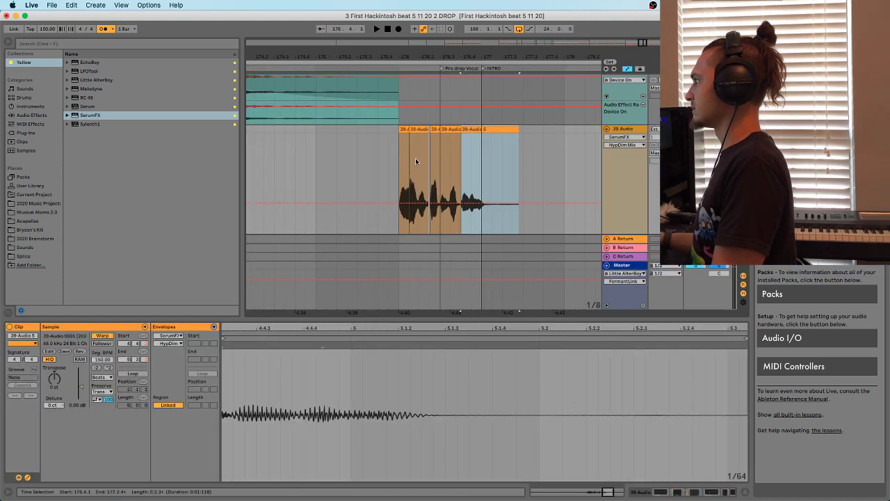
left_click(398, 171)
key("space")
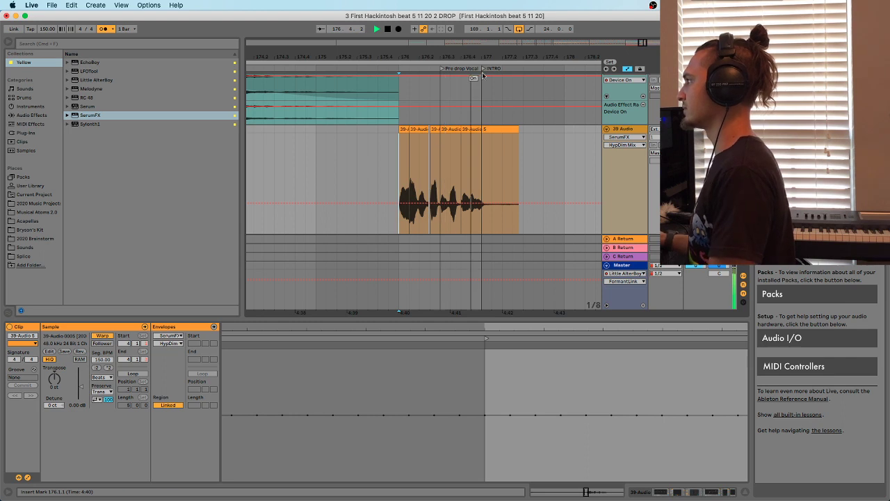
key("space")
key("space")
Split the part at 176.3.1 again closer to its first syllable and move the rest earlier to 176.3.1
left_click_drag(455, 58, 403, 108)
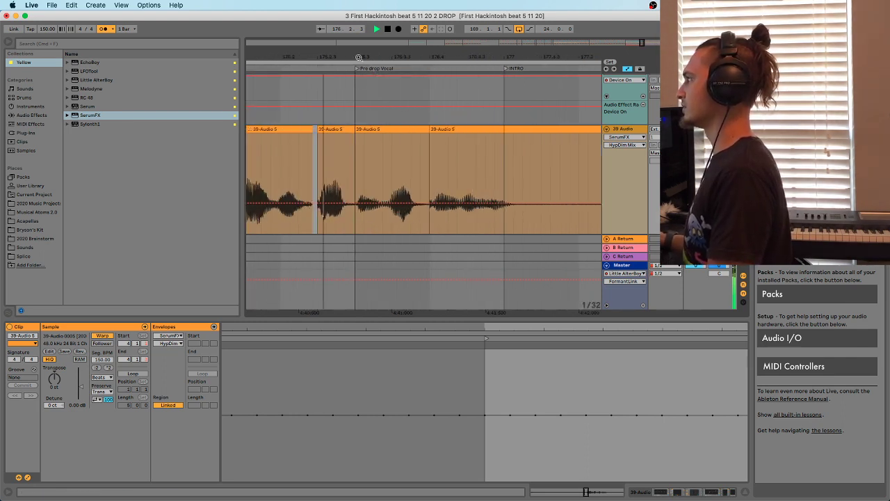
left_click_drag(353, 55, 372, 112)
left_click(378, 167)
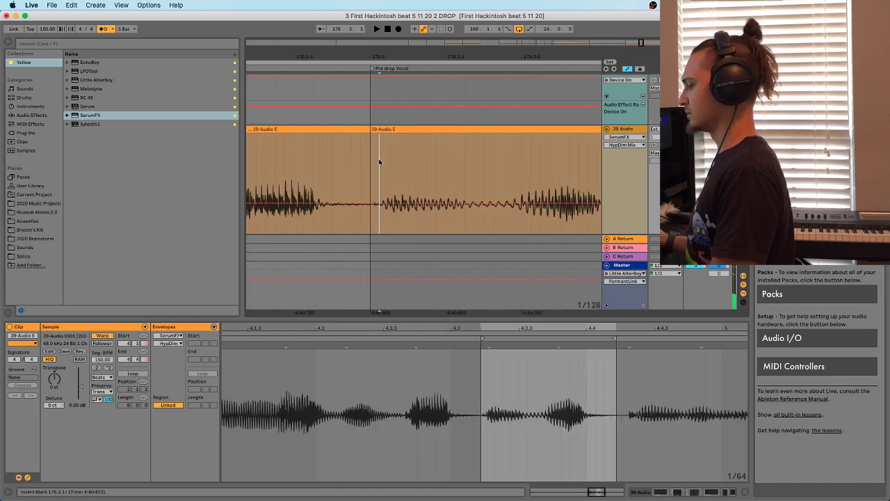
key("super+e")
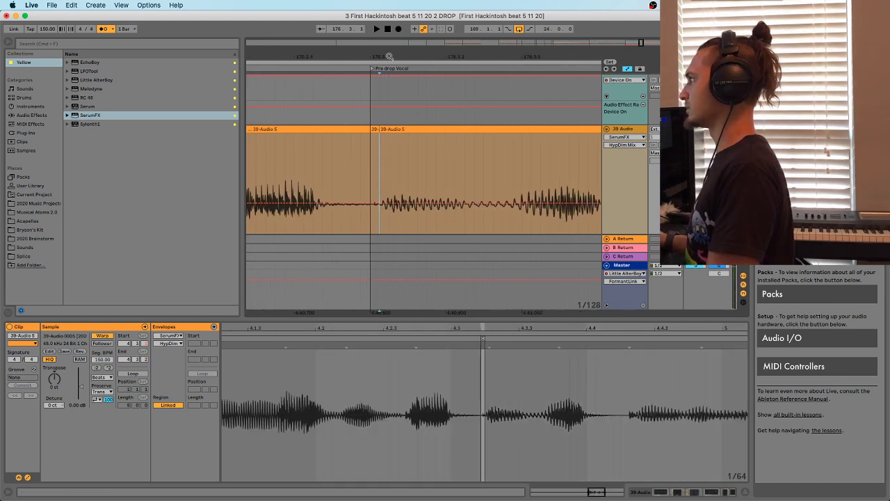
left_click_drag(389, 55, 386, 49)
left_click(339, 130)
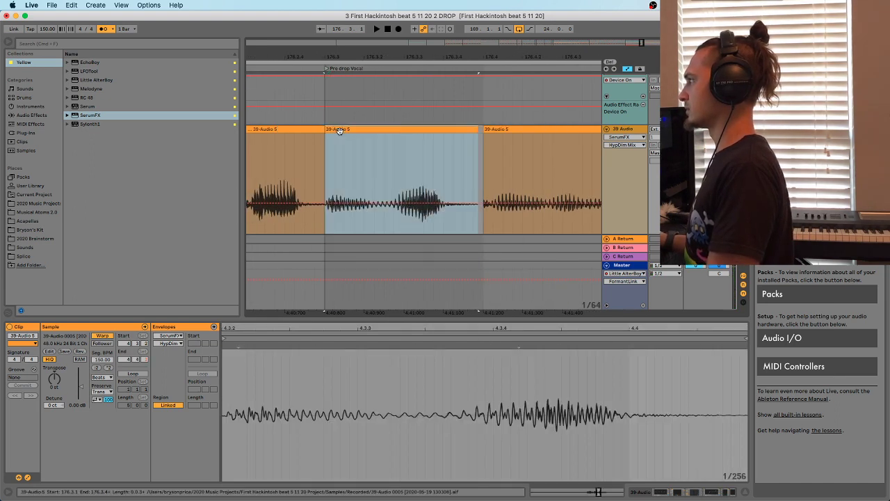
left_click_drag(354, 57, 354, 47)
Play the take from 176.1.1 again and examine the last syllables after 176.4.1
left_click(278, 183)
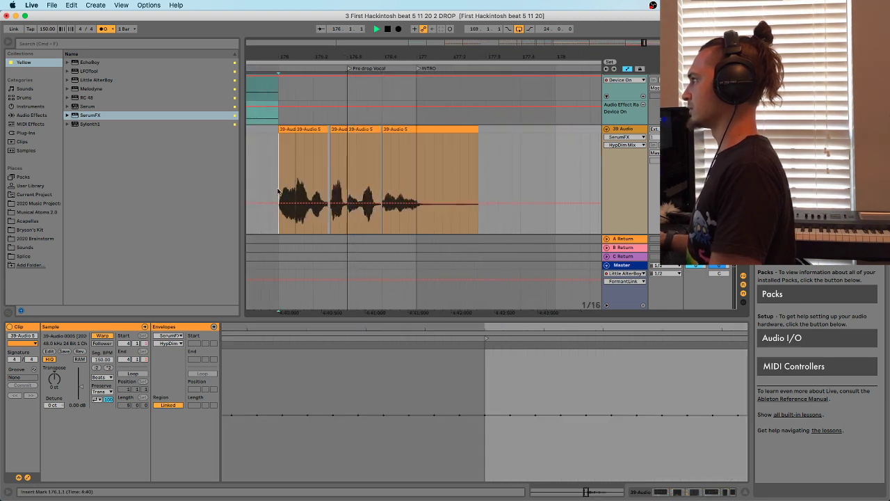
key("space")
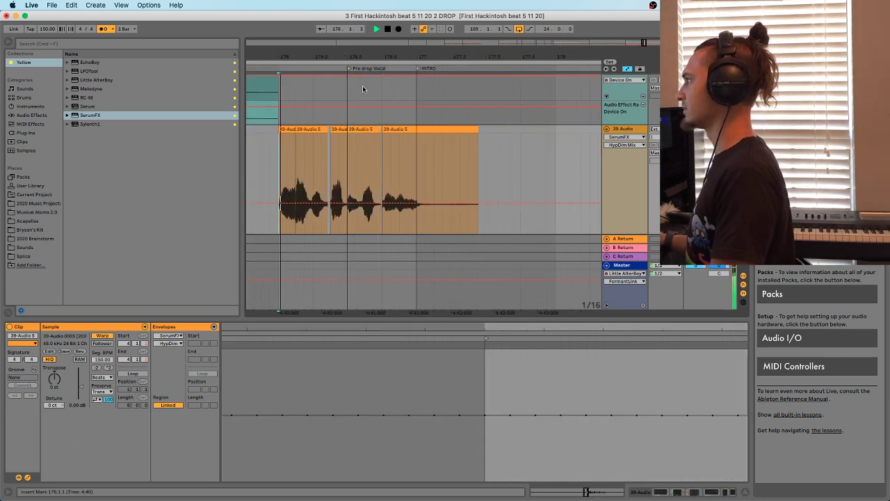
left_click_drag(387, 55, 398, 81)
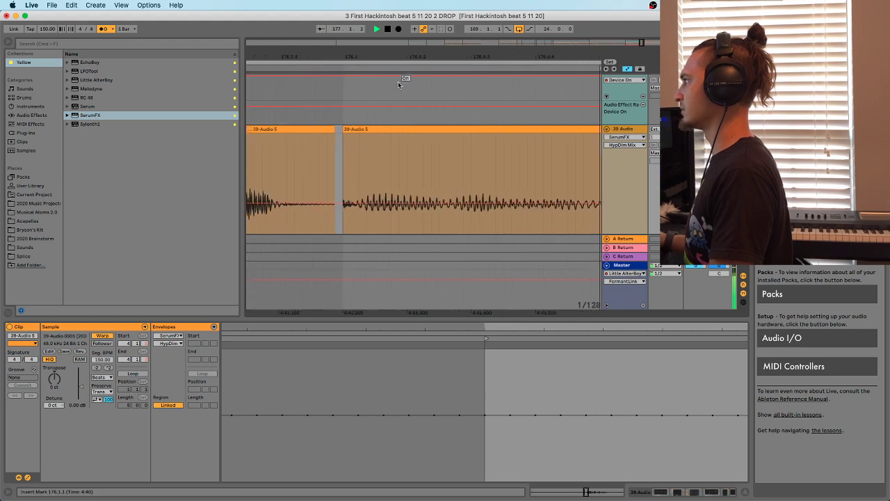
left_click_drag(462, 82, 415, 57)
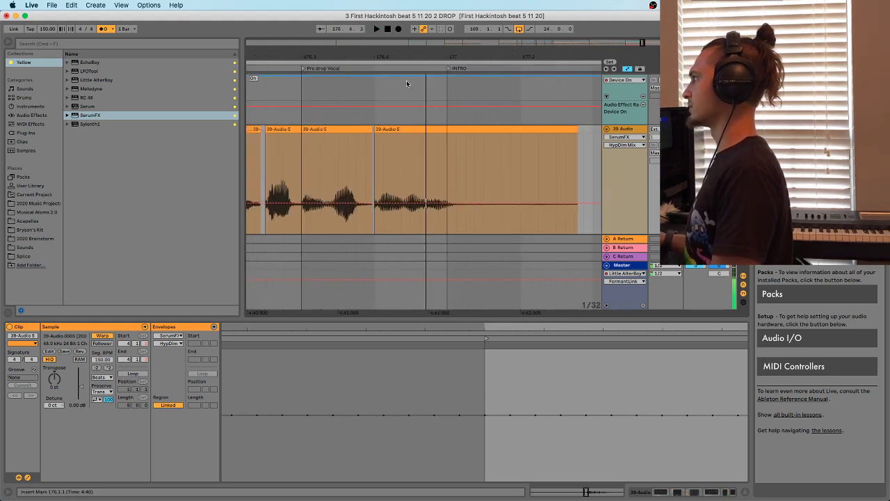
Select the last part of the take and play it repeatedly from 176.4.1
left_click(428, 190)
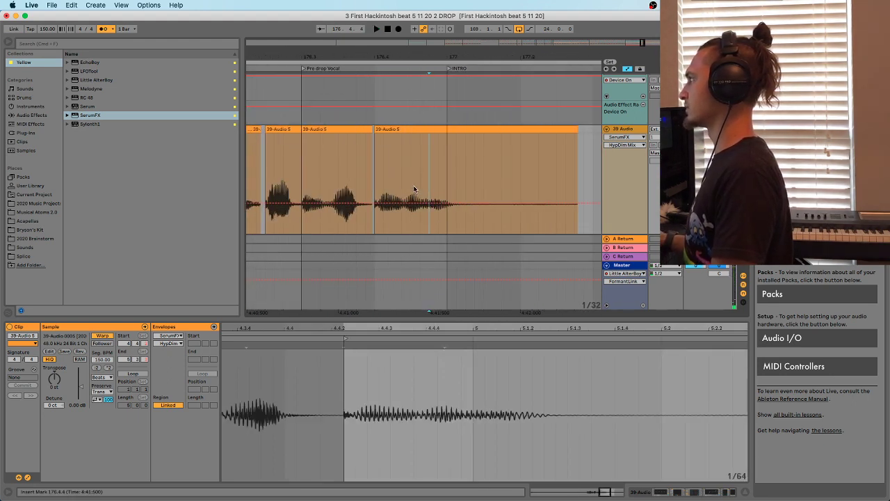
left_click(381, 129)
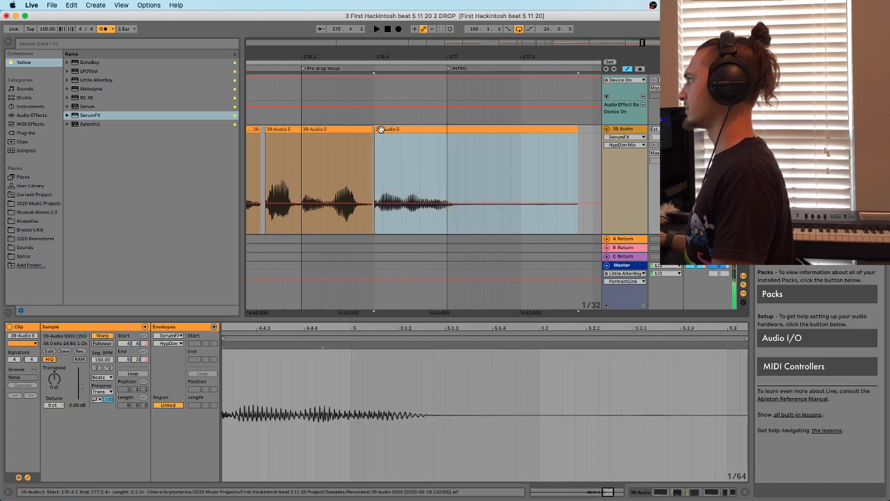
key("space")
mouse_move(382, 63)
left_mouse_down()
mouse_move(402, 85)
mouse_move(406, 130)
mouse_move(426, 130)
left_mouse_up()
key("space")
key("space")
key("space")
key("space")
key("space")
Split the last part before its second syllable, move the remainder later to 176.4.3, and play from 176.4.1
left_click(400, 159)
left_click(394, 169)
key("super+e")
left_click(342, 130)
key("space")
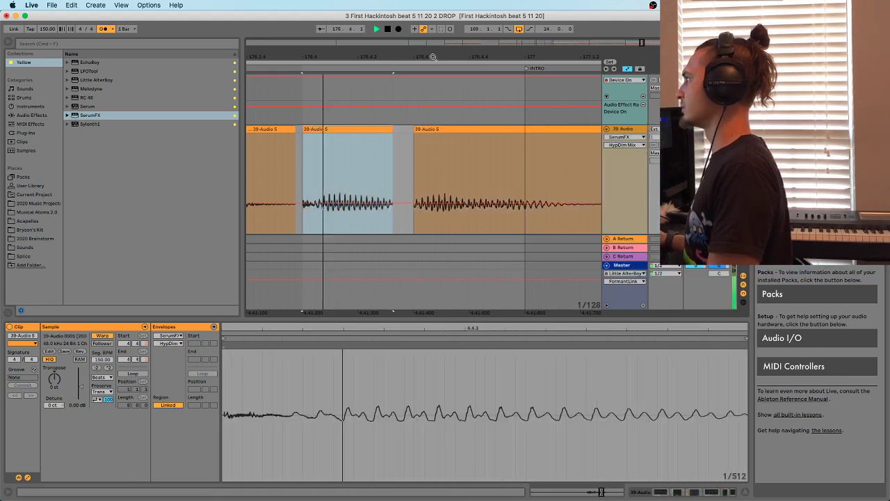
left_click_drag(433, 57, 419, 26)
key("space")
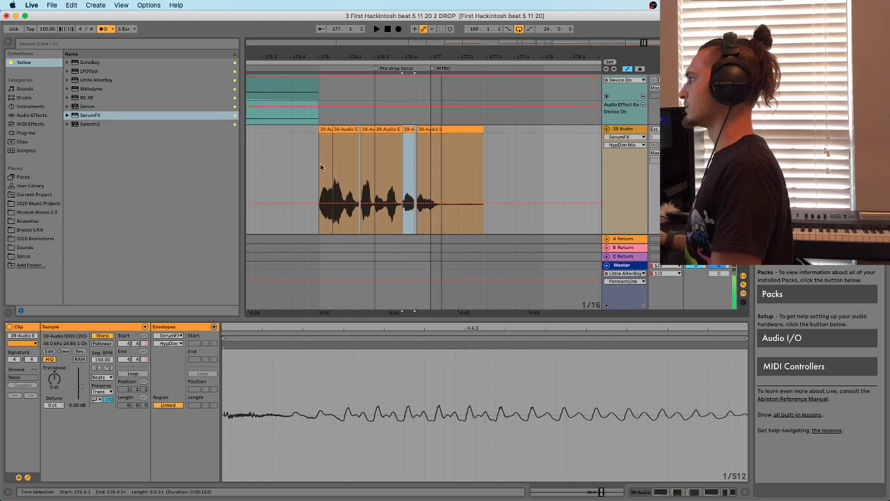
Play the whole re-timed take from 176.1.1 into the intro
left_click(321, 168)
key("space")
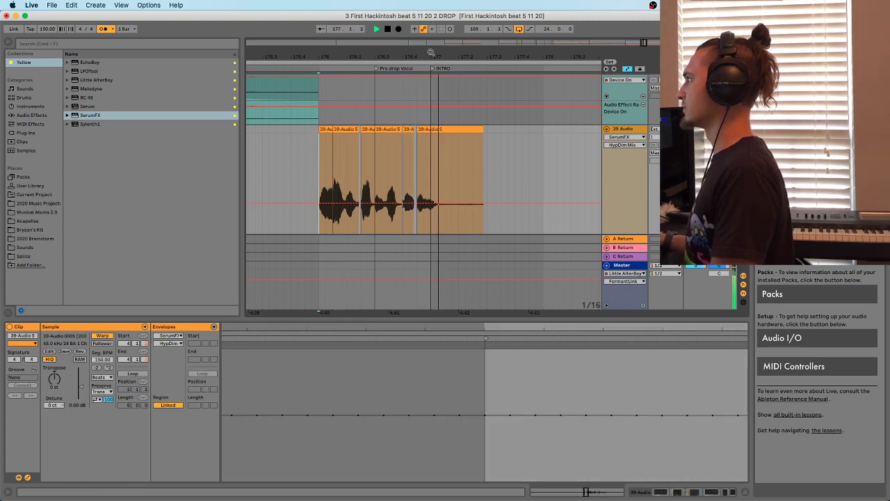
left_click_drag(432, 53, 423, 26)
key("space")
key("space")
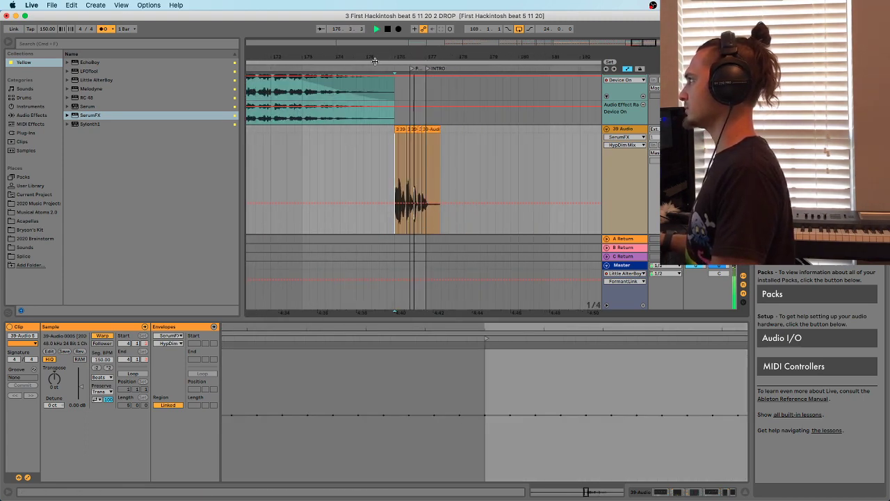
left_click_drag(375, 62, 523, 61)
key("space")
Find the clip on the drum break track before the intro and play it from 176.3.1
scroll(532, 181, "up", 15)
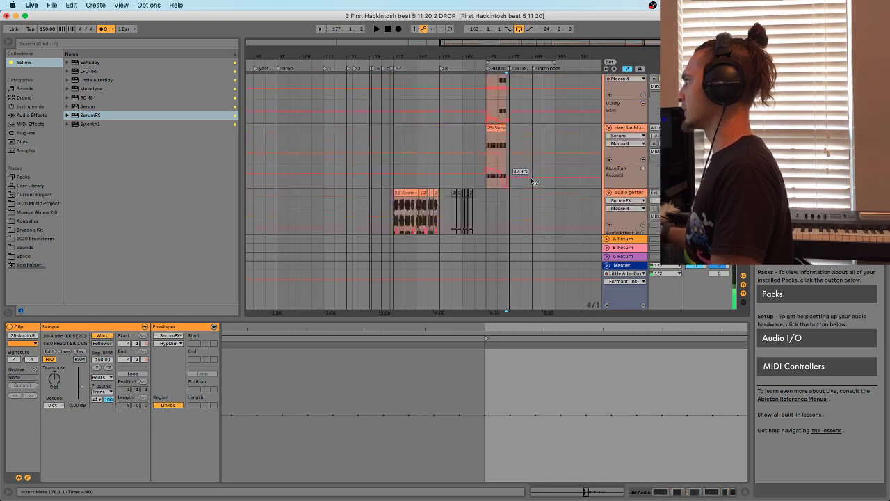
scroll(533, 182, "up", 20)
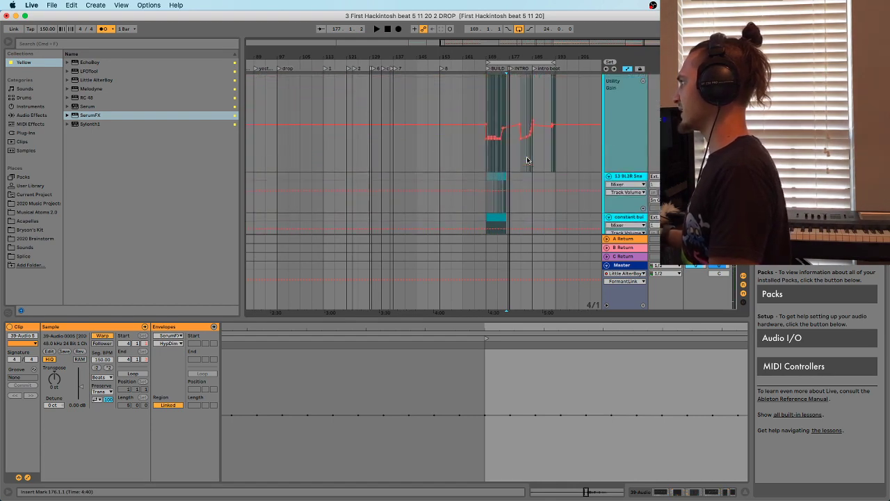
scroll(526, 160, "up", 10)
left_click_drag(511, 59, 512, 91)
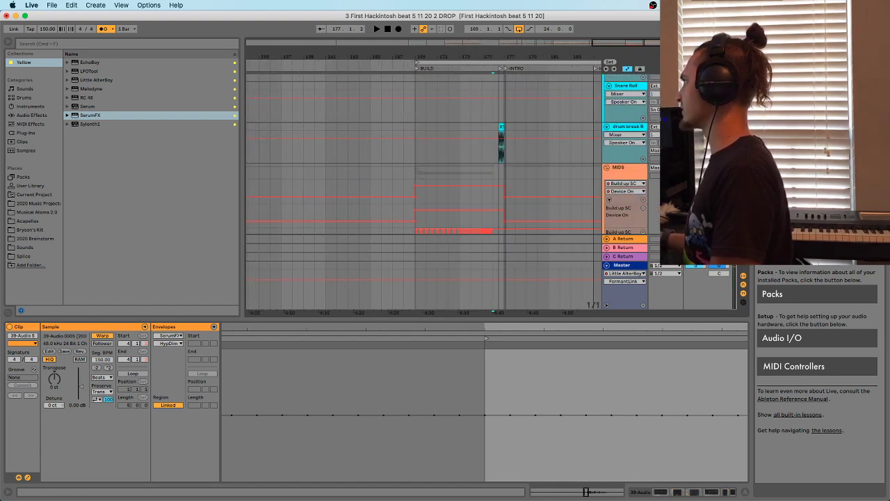
left_click_drag(514, 55, 513, 85)
left_click(475, 142)
key("space")
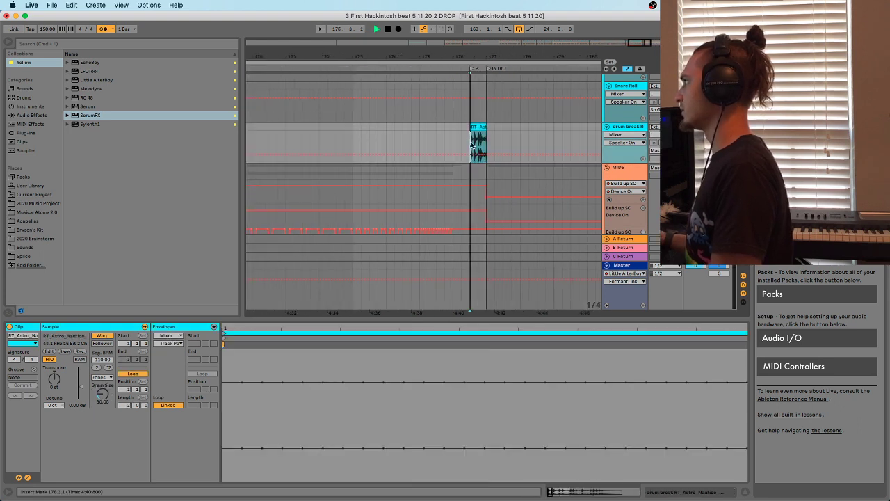
Place the insert marker at 176.1.1 on the drum break track and play the section leading into the intro
left_click_drag(497, 55, 443, 54)
left_click(456, 130)
left_click(440, 149)
left_click_drag(326, 53, 491, 46)
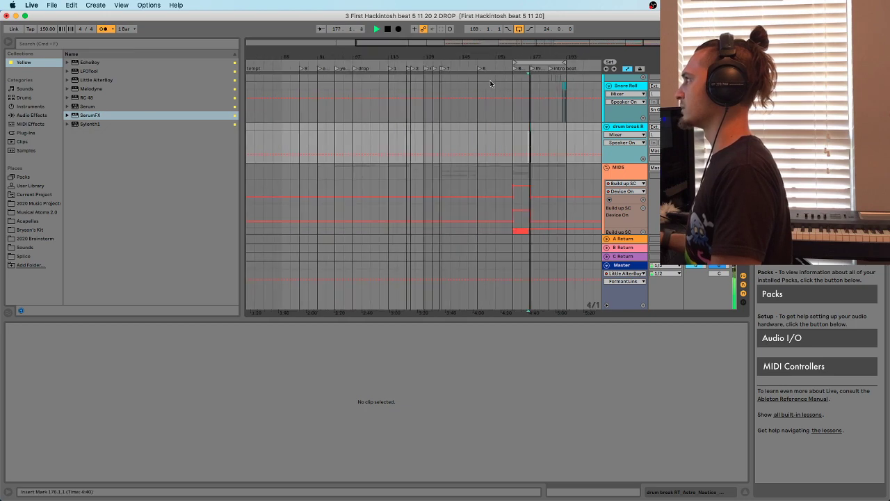
key("space")
key("space")
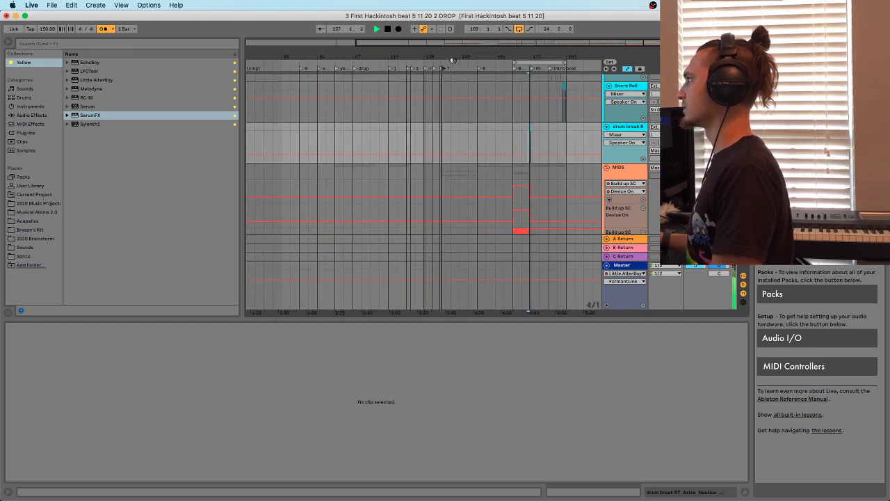
Play the end of the build from 175.3.1 and return to the 39 Audio track
left_click_drag(531, 56, 507, 154)
left_click(403, 146)
key("space")
key("space")
scroll(429, 125, "down", 15)
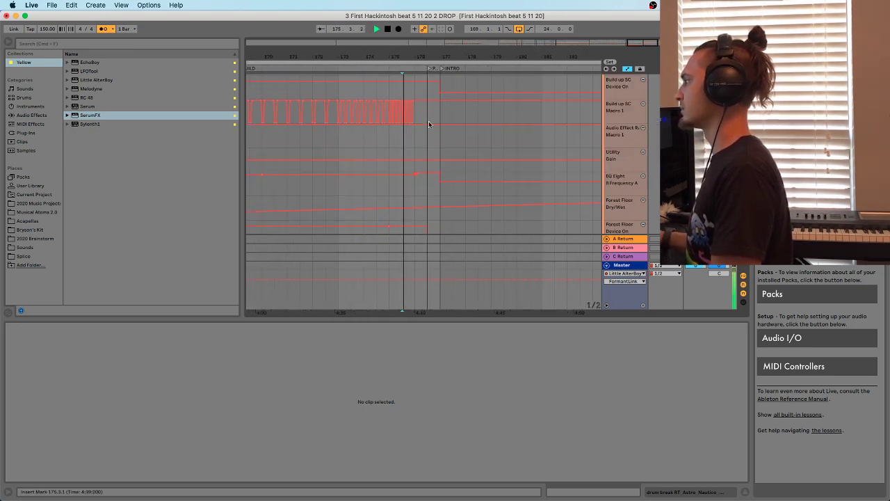
scroll(425, 156, "down", 20)
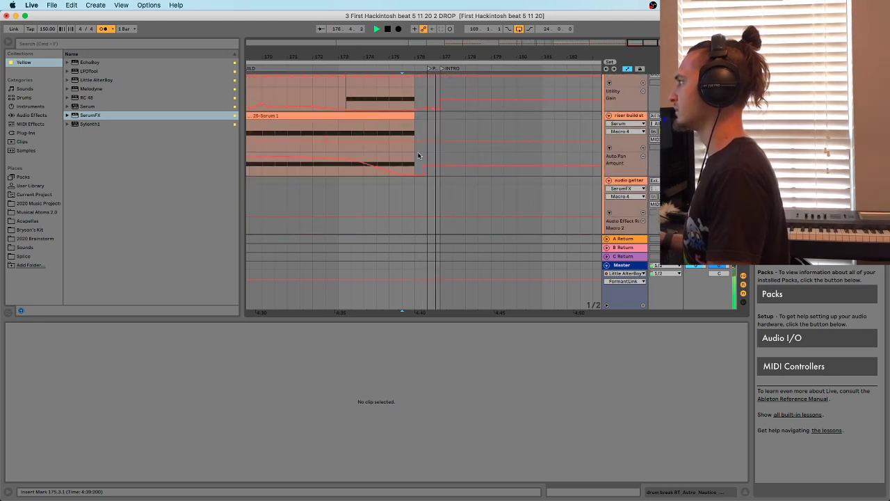
key("space")
key("space")
scroll(425, 154, "up", 20)
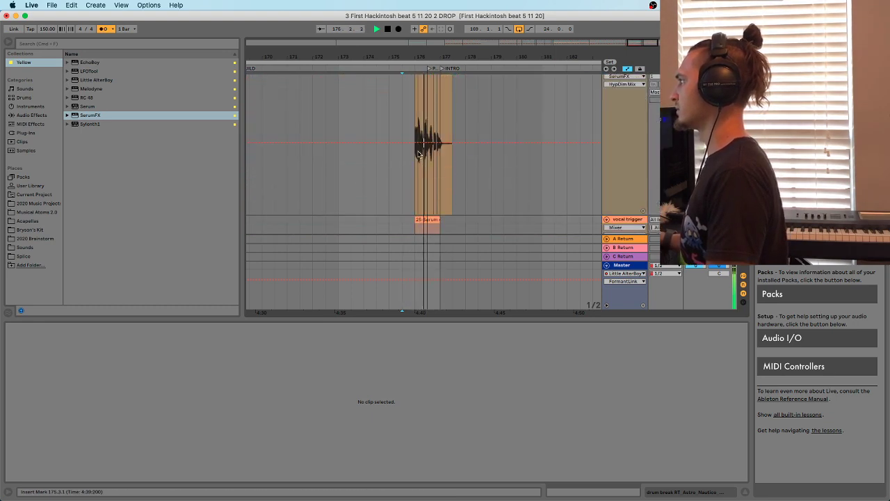
key("space")
Play the 39 Audio take from 176.1.1 while checking its waveform up close
left_click_drag(433, 56, 367, 208)
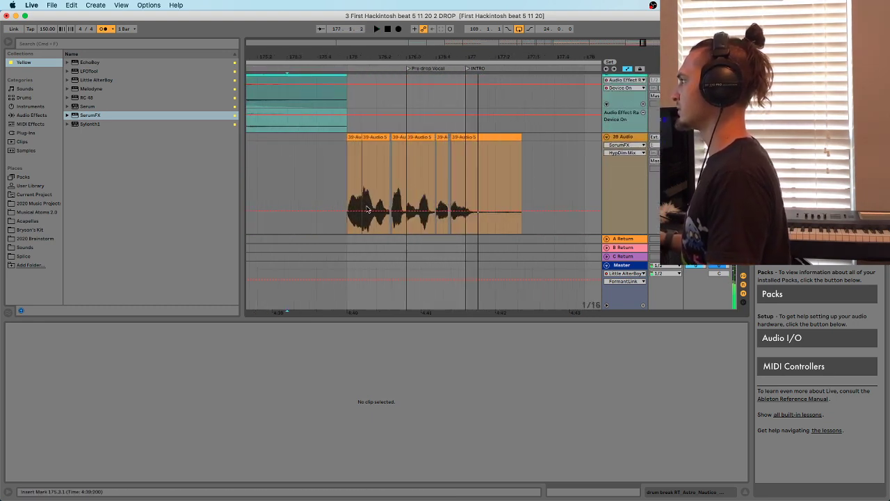
left_click(346, 196)
left_click_drag(364, 58, 372, 112)
scroll(352, 156, "down", 4)
key("space")
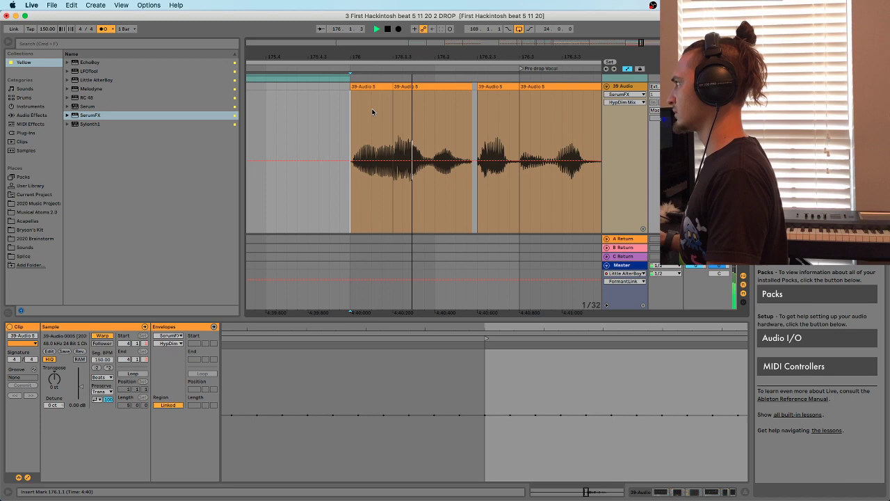
Select all the 39 Audio clips of the vocal take and move them earlier so they start at 175.4.3
left_click_drag(392, 56, 393, 38)
left_click(407, 87)
left_click(523, 87)
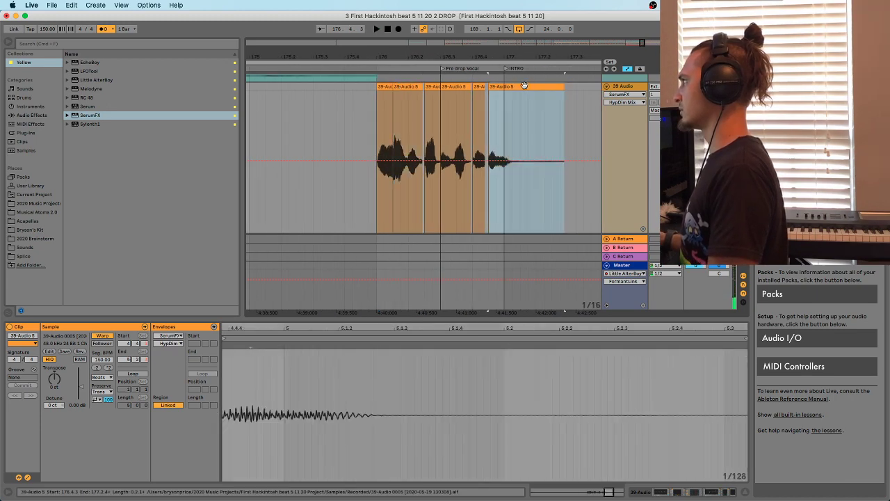
left_click(381, 88, "shift")
left_click_drag(409, 87, 392, 91)
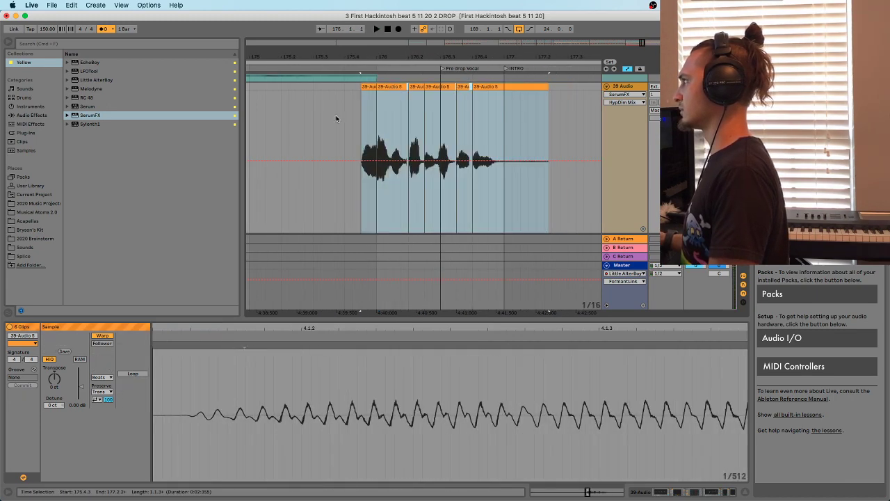
Play the moved vocal take from just before its start and again from 176.2.3
left_click(327, 126)
key("space")
left_click_drag(375, 57, 375, 41)
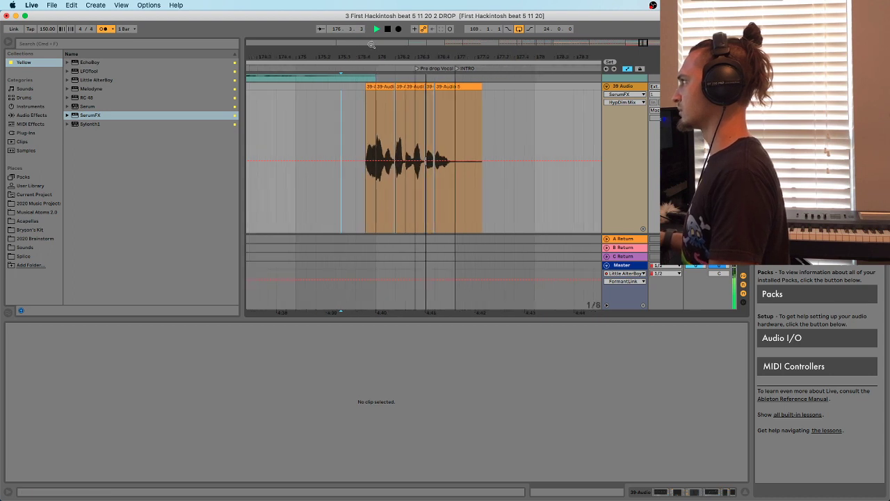
left_click_drag(410, 64, 425, 137)
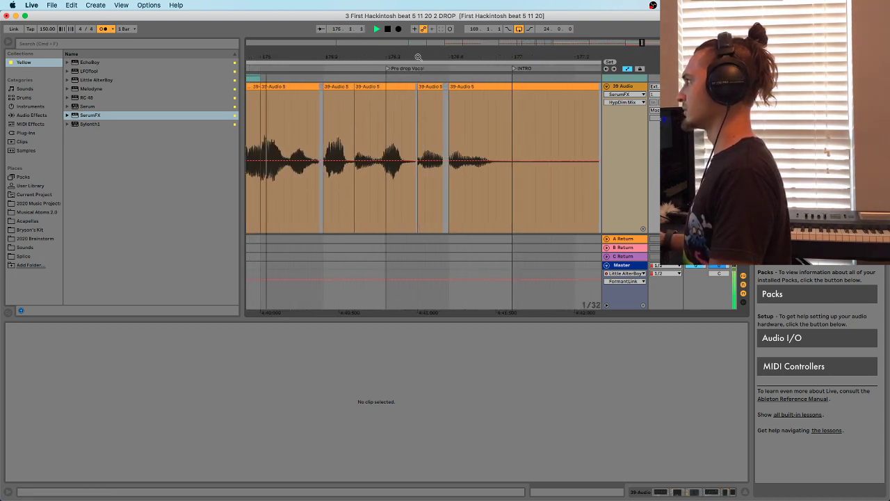
left_click_drag(418, 57, 441, 96)
key("space")
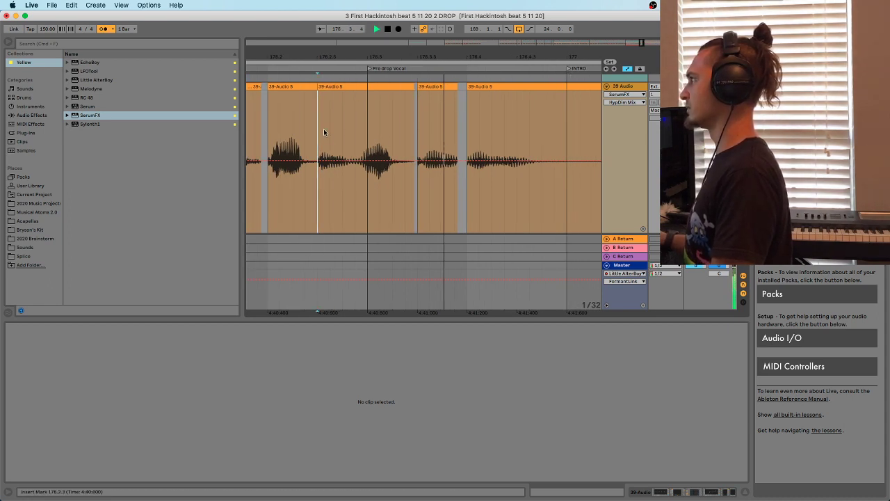
Split the 39 Audio clip just before the syllable near 176.3 and align the new piece to 176.3.1, ending at 176.3.3
left_click(367, 130)
left_click_drag(359, 57, 349, 127)
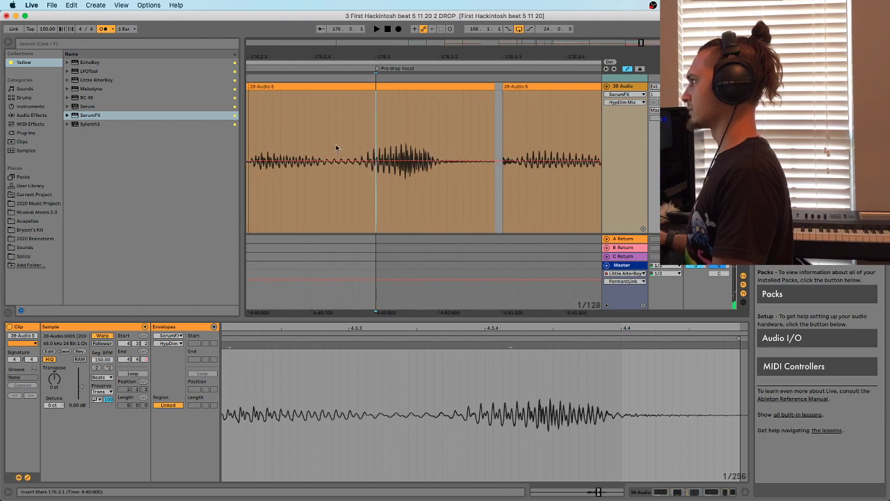
left_click(352, 137)
key("super+e")
left_click_drag(393, 86, 408, 86)
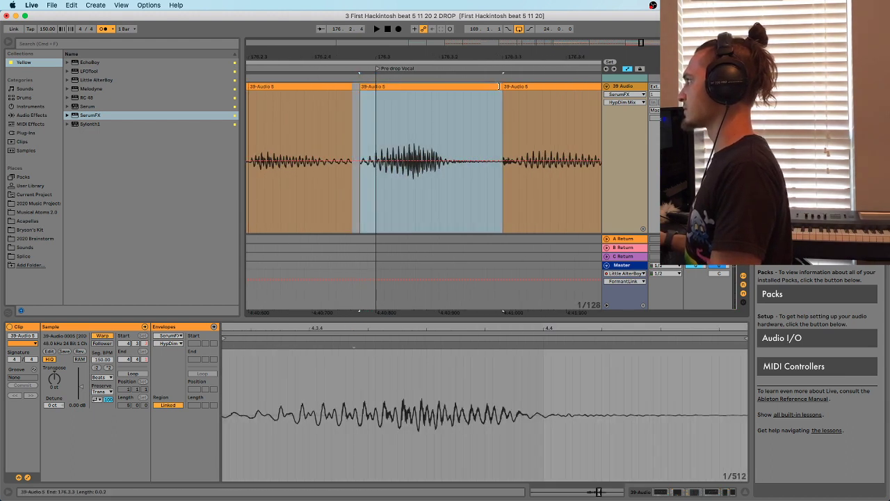
left_click(451, 89)
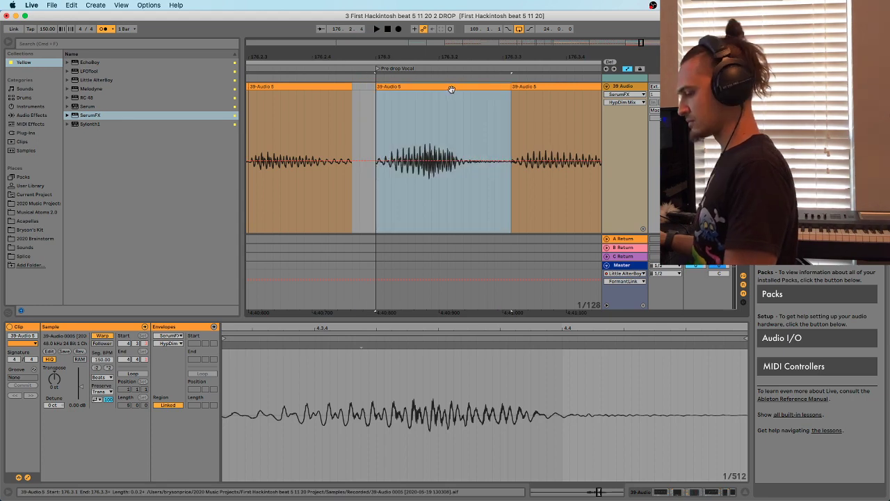
left_click_drag(452, 89, 439, 85)
key("super+z")
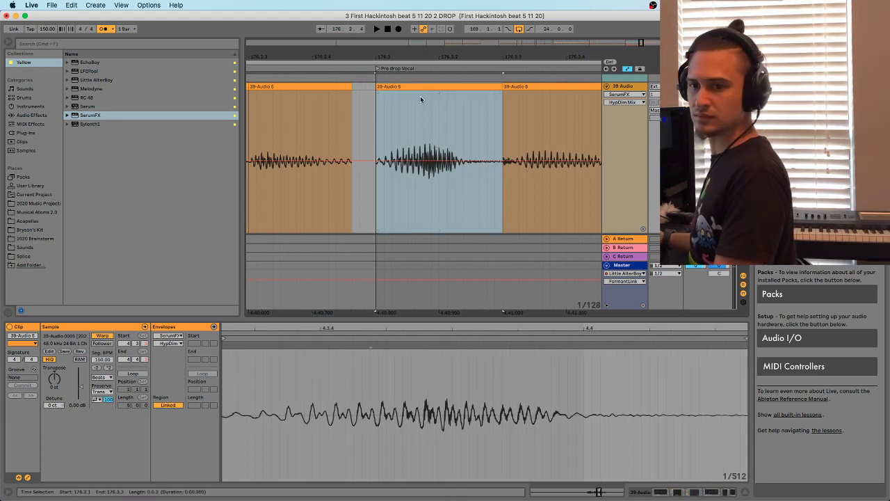
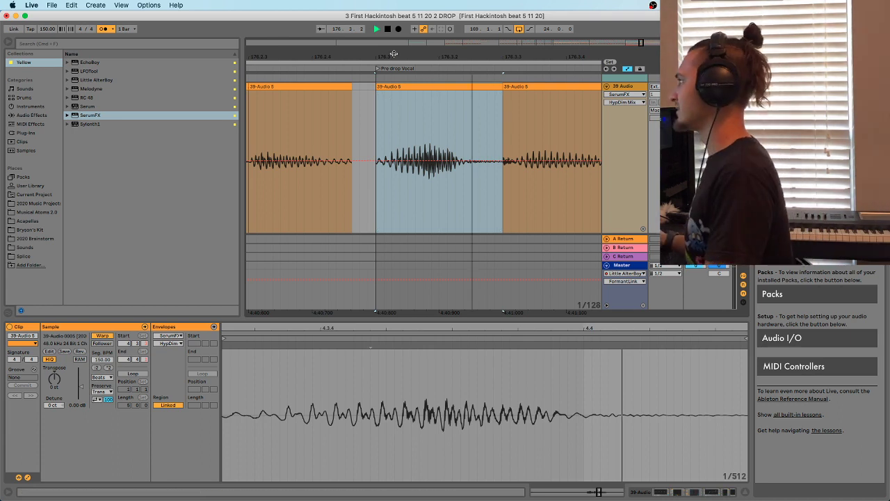
Play the vocal take from the aligned piece at 176.3.1 and again from its first clip at 175.4.3
left_click_drag(497, 62, 417, 60)
key("space")
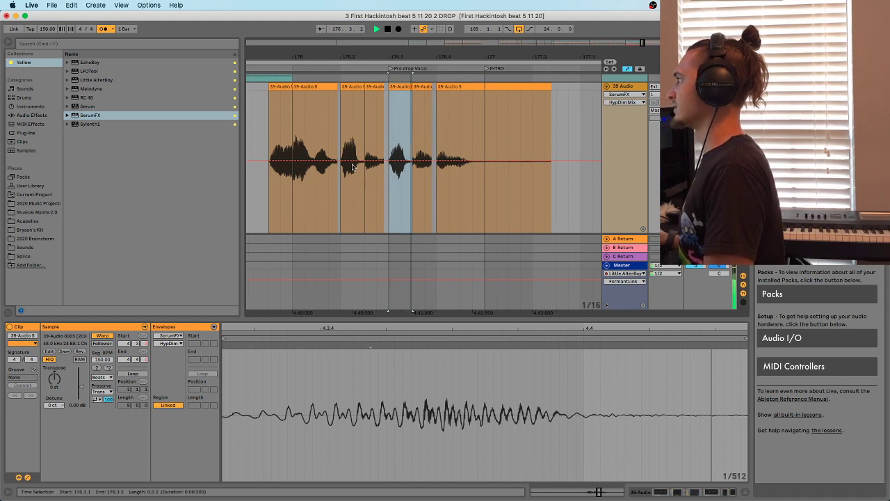
key("space")
left_click(281, 85)
key("space")
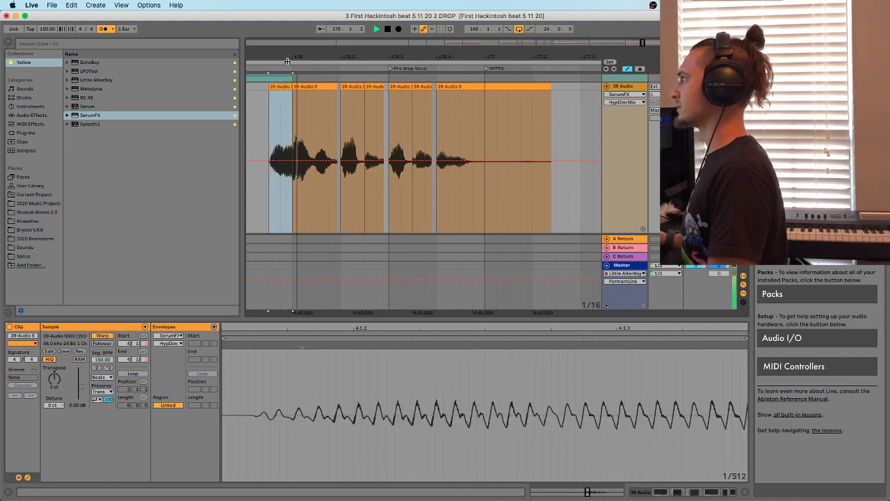
Check the vocal take in the full arrangement, playing from locator 7 and from just ahead of the take
left_click_drag(291, 61, 293, 40)
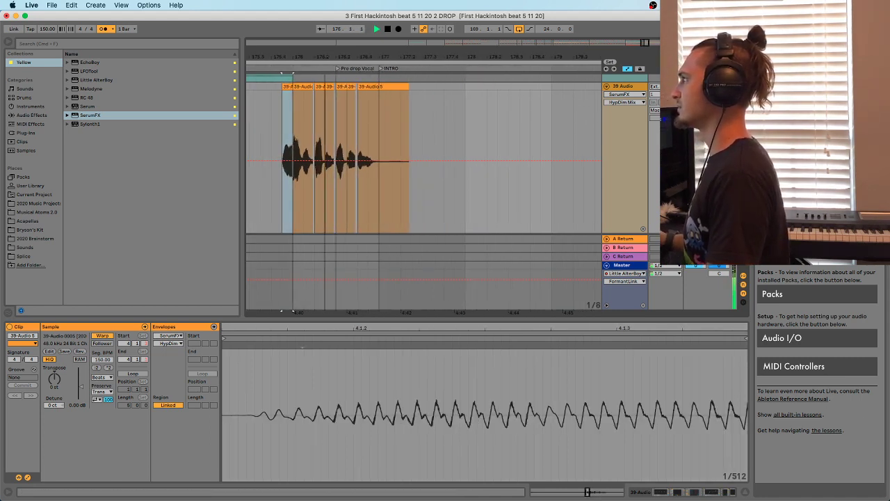
left_click_drag(317, 69, 296, 55)
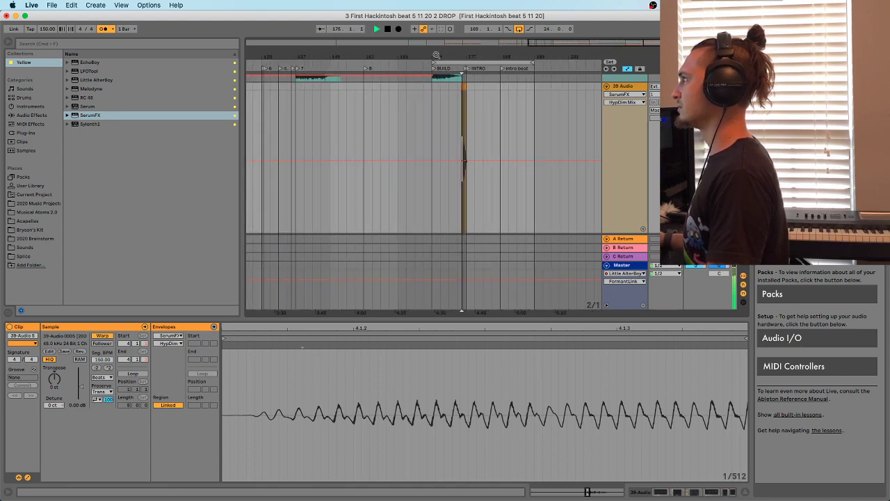
left_click(296, 70)
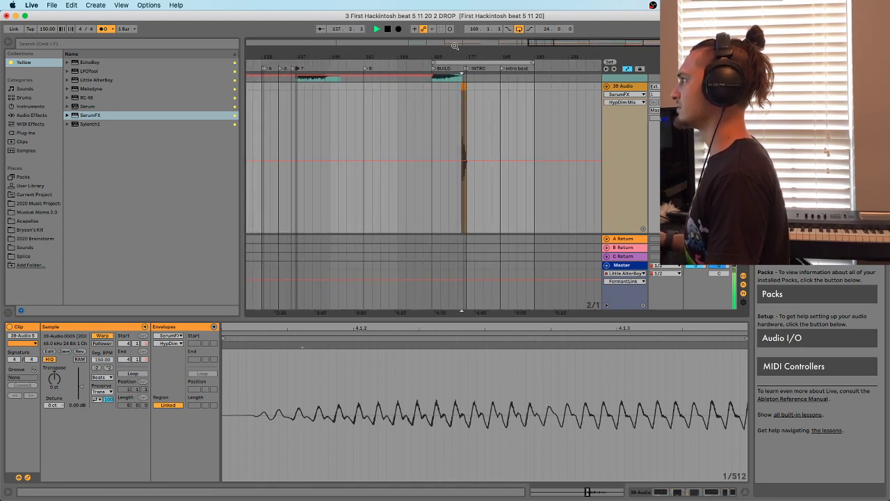
left_click_drag(475, 55, 409, 139)
left_click(410, 139)
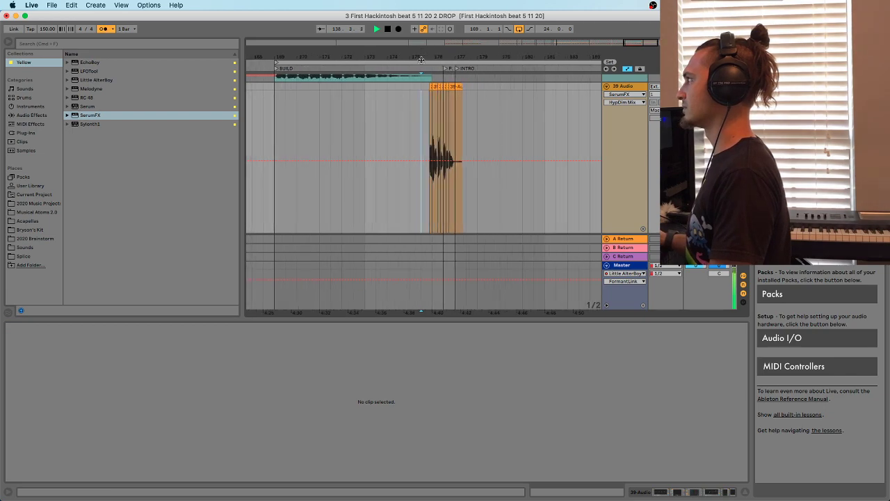
Add B2 and D#3 notes above the G#2 note at 9.1.1 in the 25-Serum 4 clip on the vocal trigger track
scroll(424, 59, "right", 2)
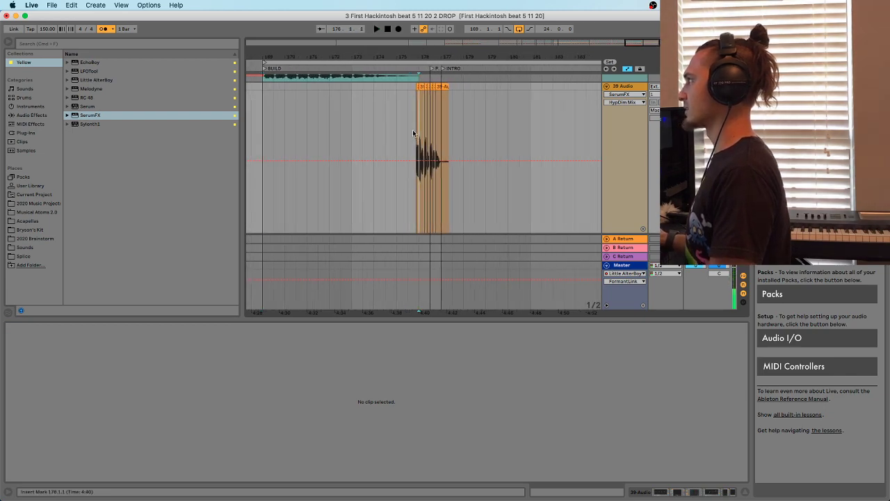
scroll(413, 129, "up", 5)
left_click(429, 84)
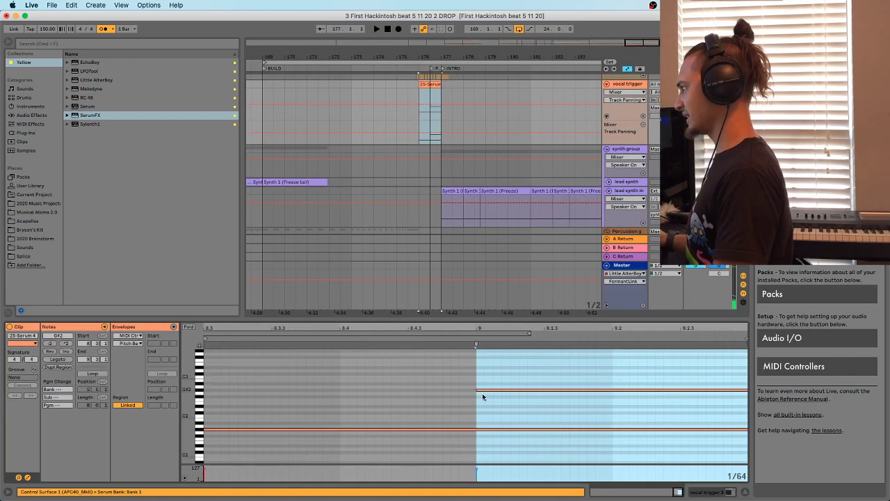
left_click_drag(471, 312, 479, 216)
left_click(510, 308)
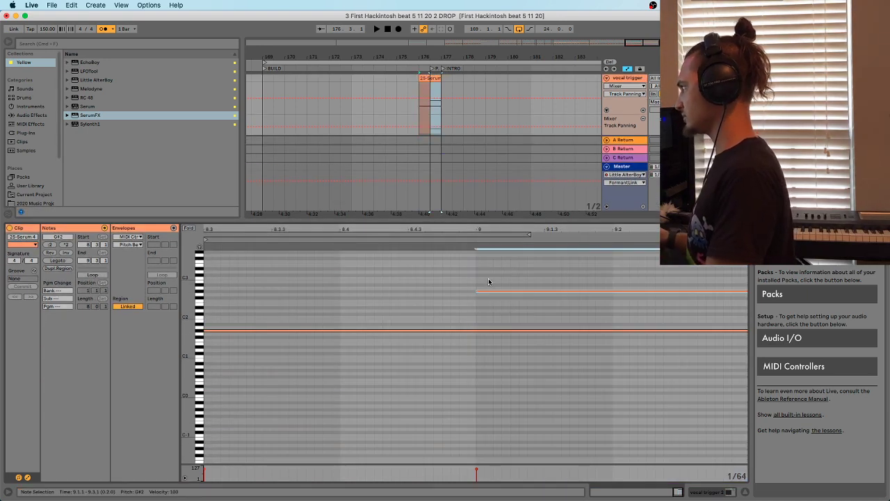
mouse_move(490, 295)
left_mouse_down()
mouse_move(493, 264)
mouse_move(492, 285)
left_mouse_up()
key("space")
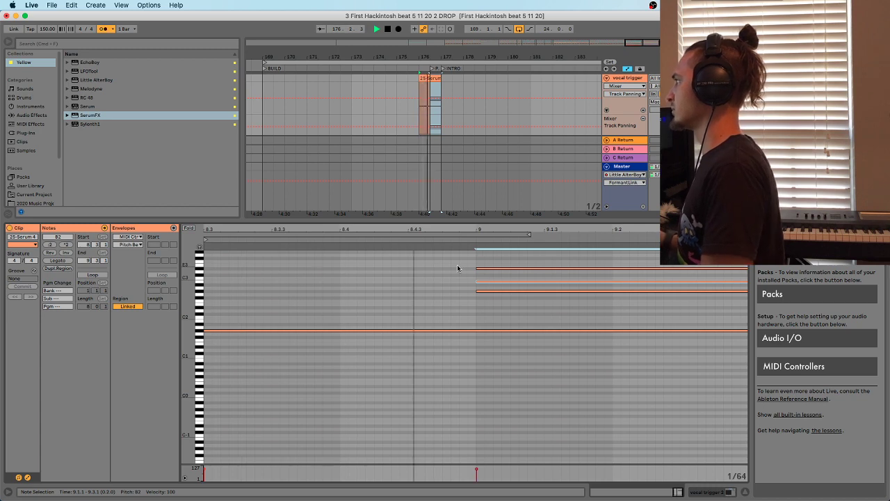
Transpose the chord notes in the 25-Serum 4 clip up an octave to G#3–D#4 and play the result
left_click_drag(515, 229, 516, 174)
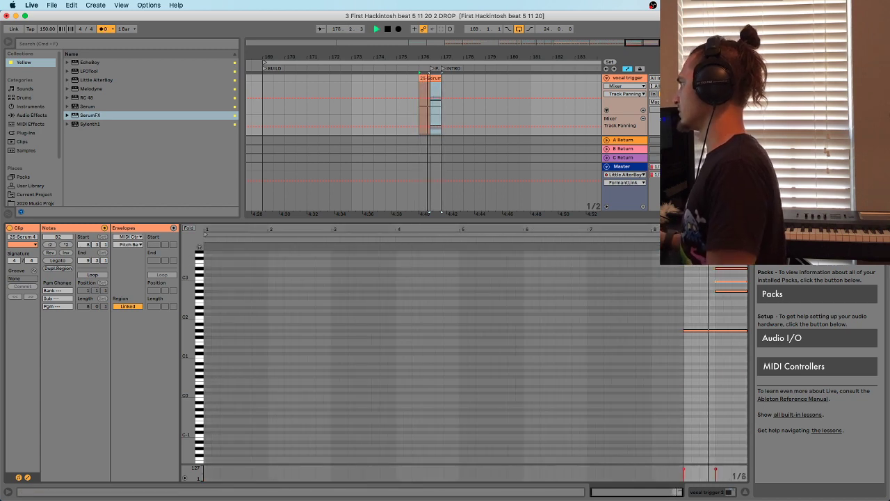
left_click_drag(671, 229, 676, 278)
key("space")
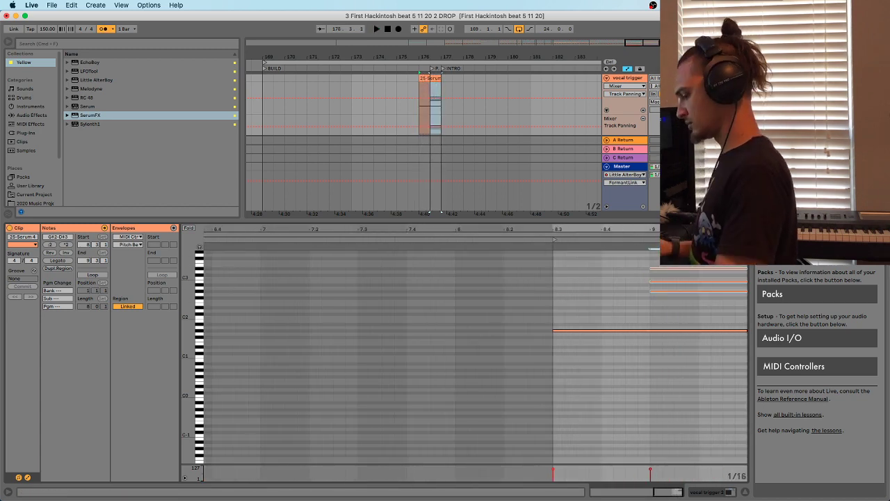
key("shift+Up")
key("space")
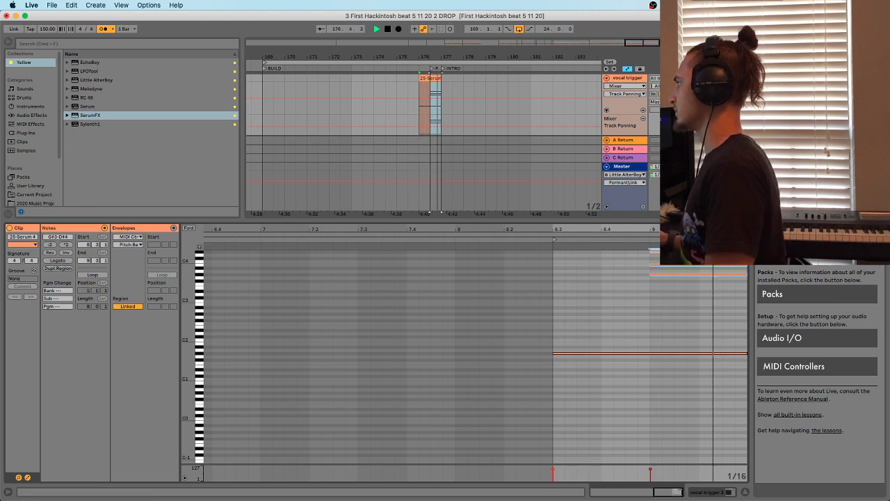
Extend the start of the G#3–D#4 chord notes back to 8.3.1 and play the clip
key("space")
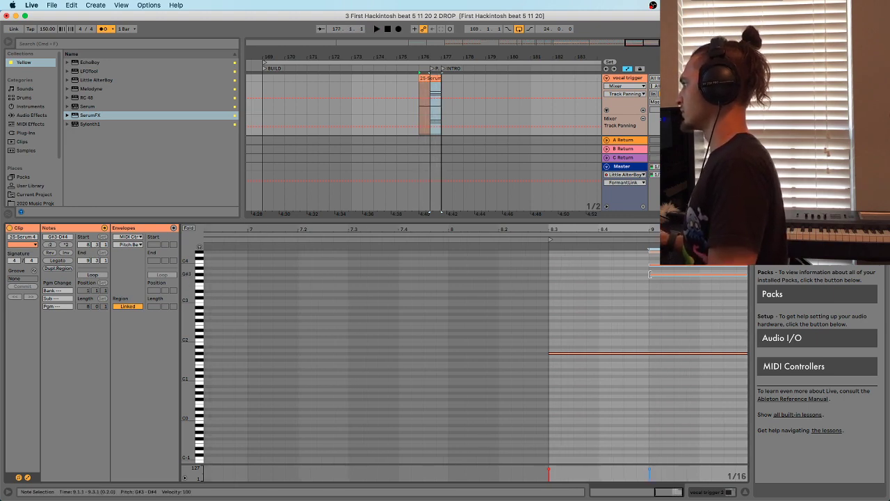
left_click_drag(650, 273, 547, 279)
key("space")
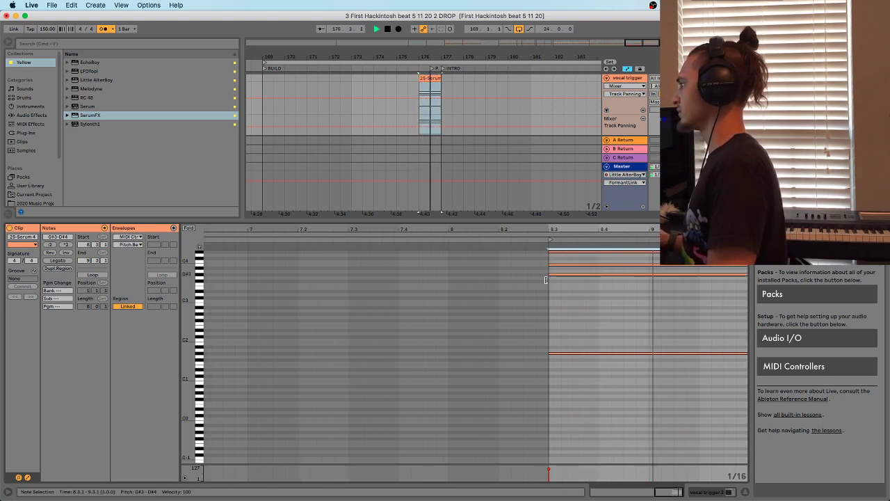
Stop playback and extend the start of the 25-Serum 4 clip back to 175.4.3
left_click(437, 87)
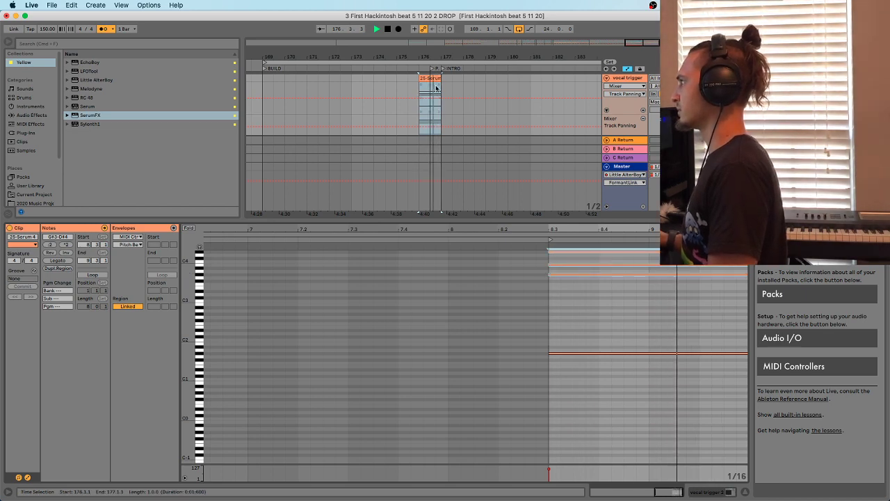
key("space")
scroll(422, 79, "up", 5)
left_click_drag(414, 78, 404, 78)
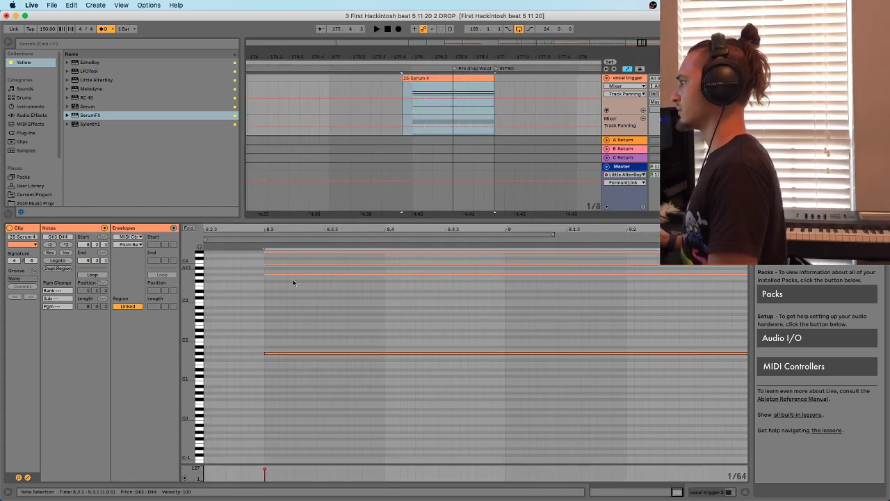
Stretch the start of all notes in the 25-Serum 4 clip back to 8.2.3 and play them
left_click_drag(299, 391, 255, 202)
scroll(273, 311, "up", 2)
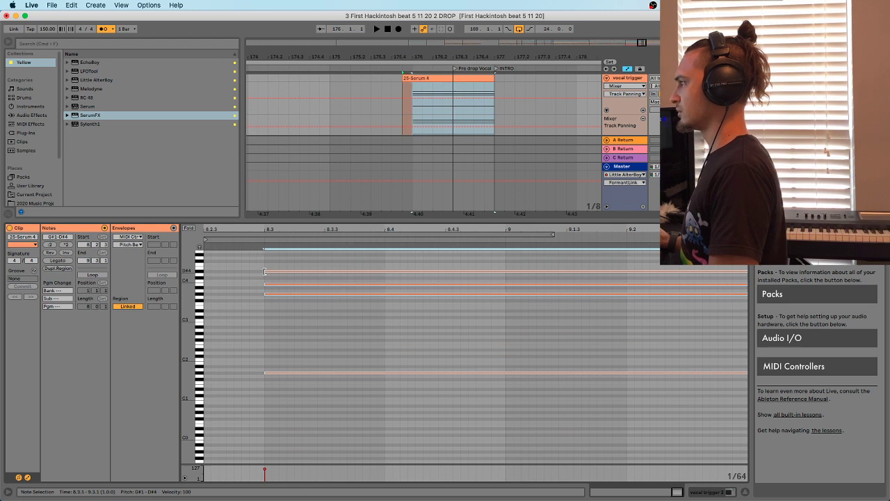
left_click_drag(264, 271, 209, 272)
key("space")
Play the arrangement from locator 7 and return to the end of the build at 176.1.1
mouse_move(413, 66)
left_mouse_down()
mouse_move(413, 54)
mouse_move(466, 54)
mouse_move(412, 62)
left_mouse_up()
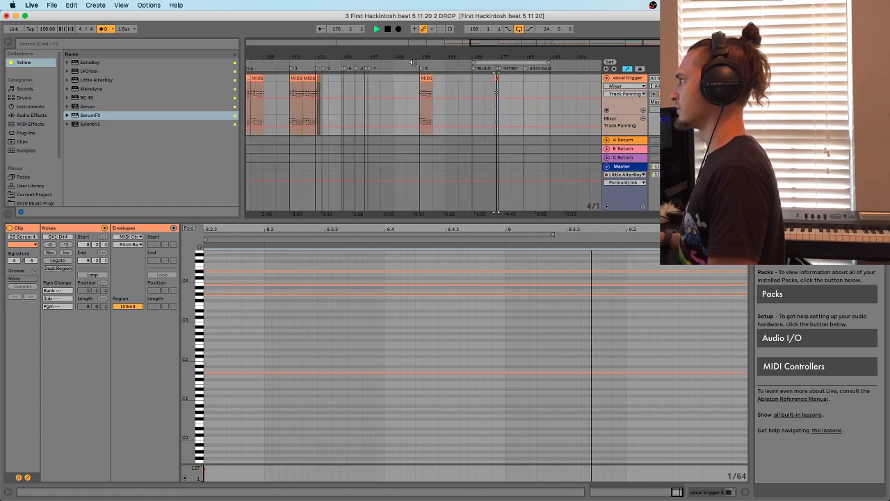
left_click(369, 68)
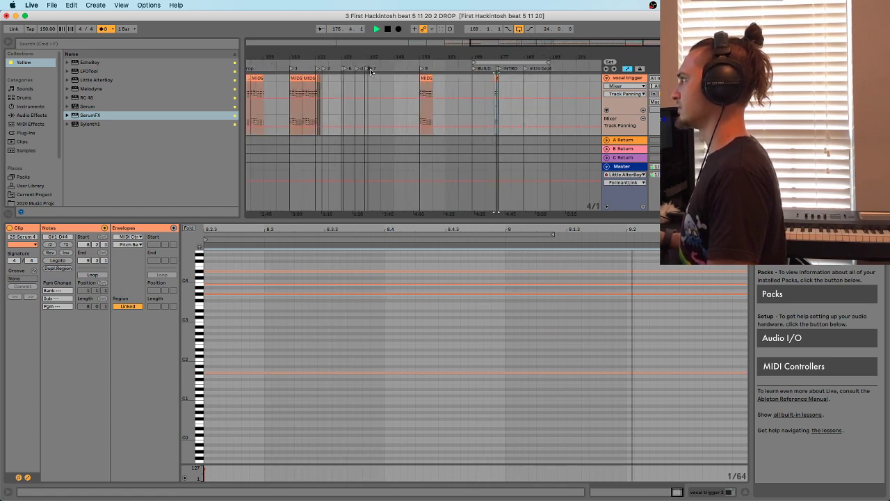
left_click_drag(497, 57, 489, 85)
left_click(480, 111)
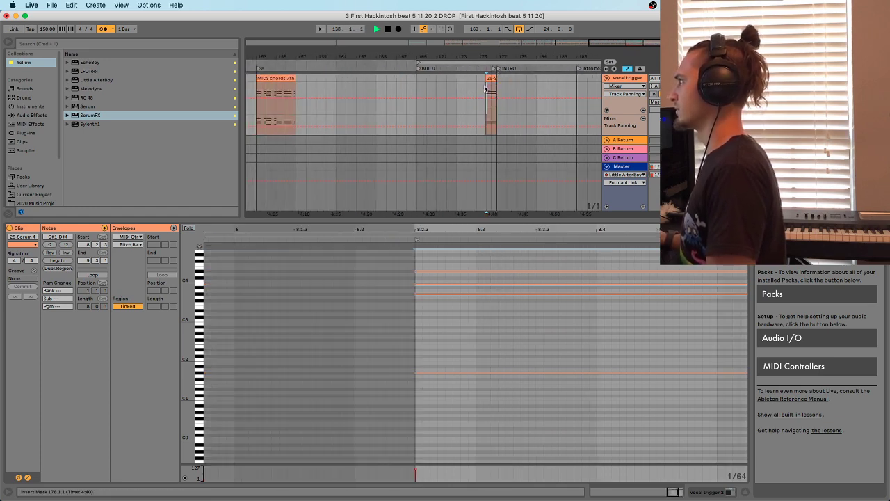
Try deleting the G#3–D#4 chord notes from the 25-Serum 4 clip, listen to it, and undo the deletion
left_click(489, 78)
left_click_drag(359, 319, 382, 192)
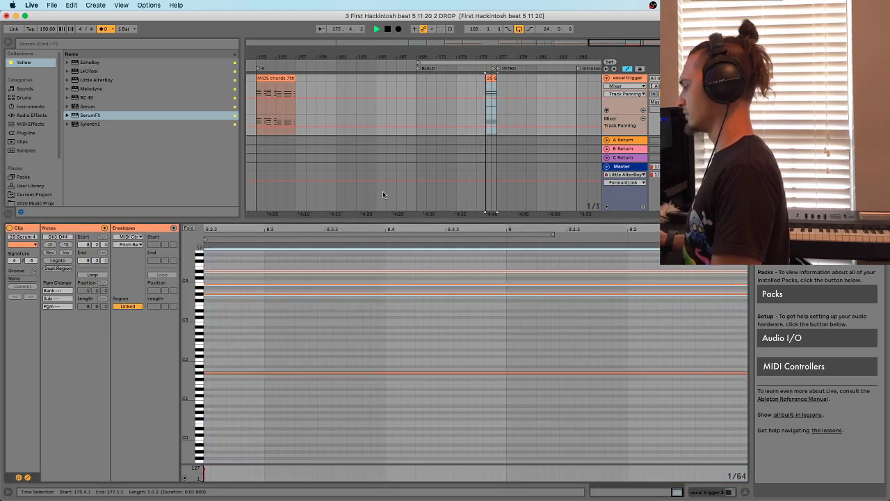
key("Delete")
key("space")
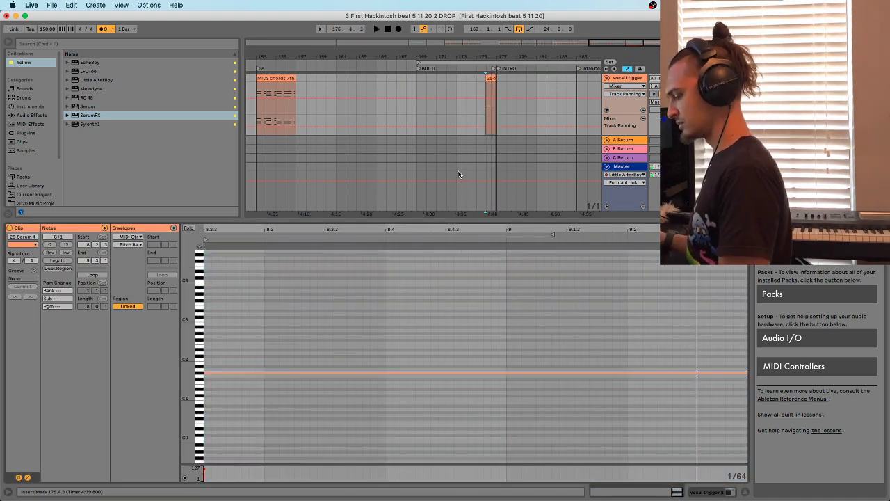
key("super+z")
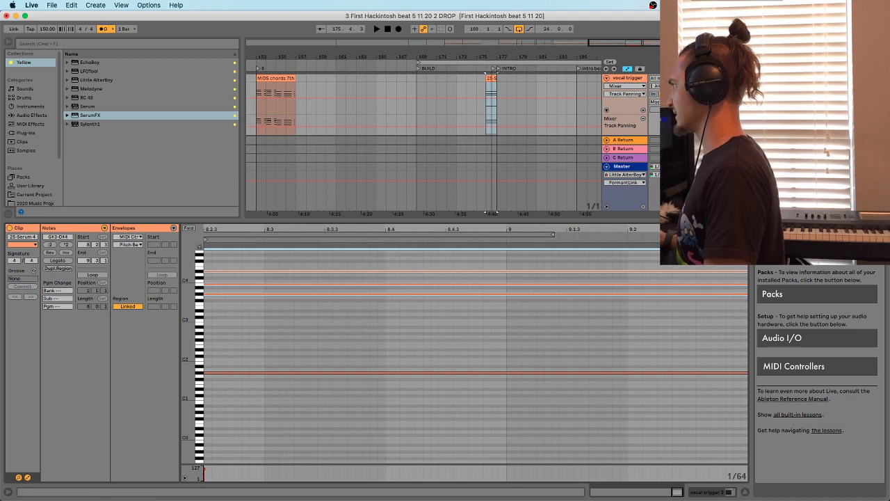
Shorten the G#3–D#4 chord notes in the 25-Serum 4 clip so they end at 8.4
left_click_drag(417, 229, 417, 202)
left_click_drag(746, 272, 605, 295)
left_click(607, 295)
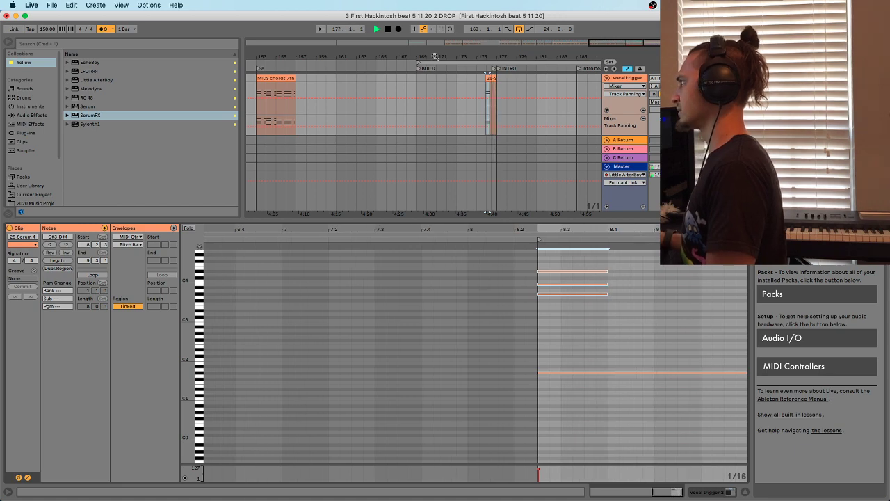
Stop playback, inspect the vocal trigger track's instrument, and display the effects chain of the 39 Audio track
key("space")
scroll(417, 139, "right", 2)
left_click(453, 86)
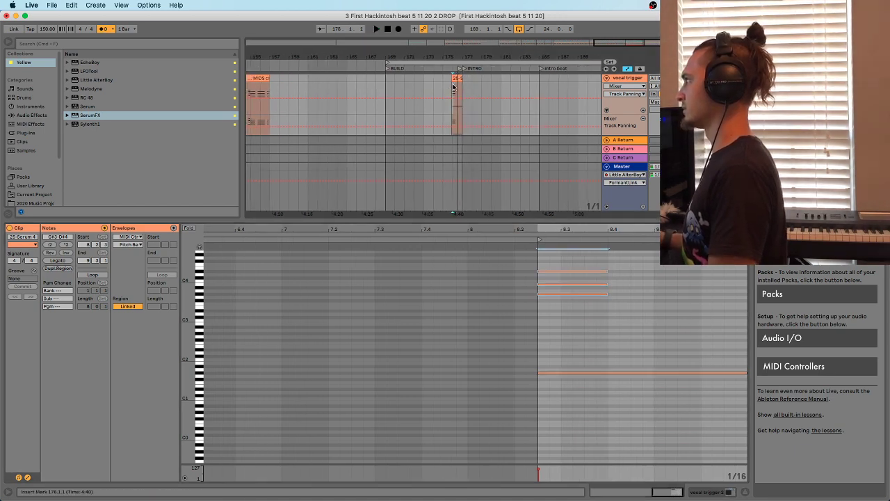
left_click(631, 83)
scroll(541, 144, "up", 3)
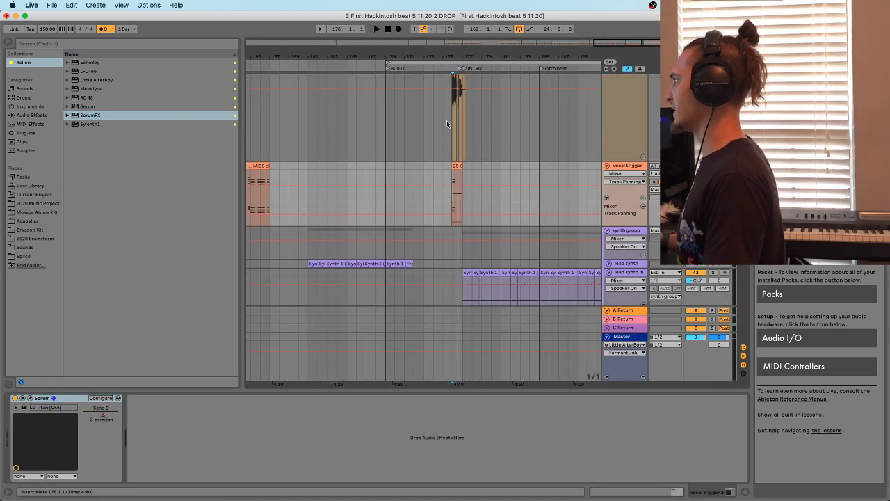
left_click(452, 142)
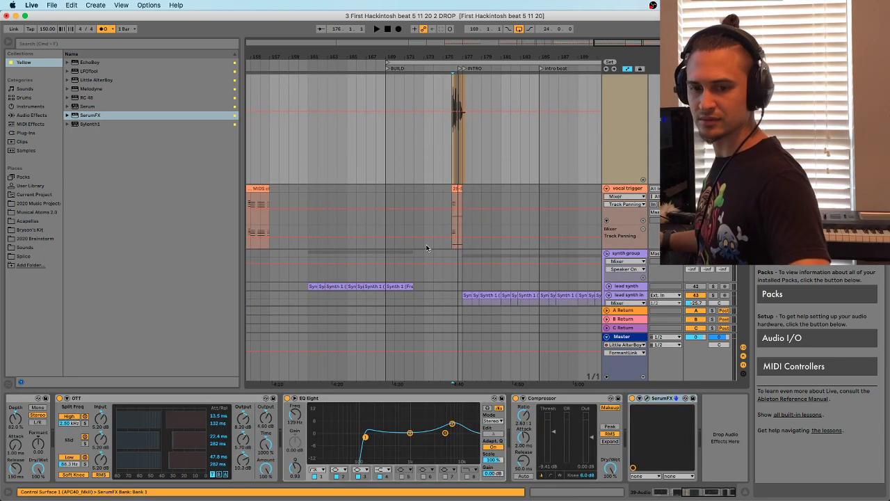
left_click(452, 155)
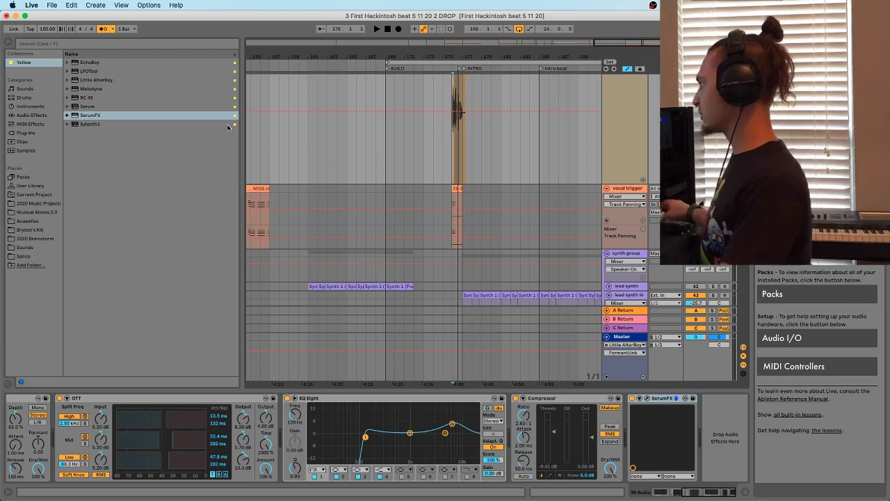
Compare the 39 Audio vocal clips with the 25-Serum 4 trigger clip and check the devices on both tracks
left_click_drag(464, 58, 464, 112)
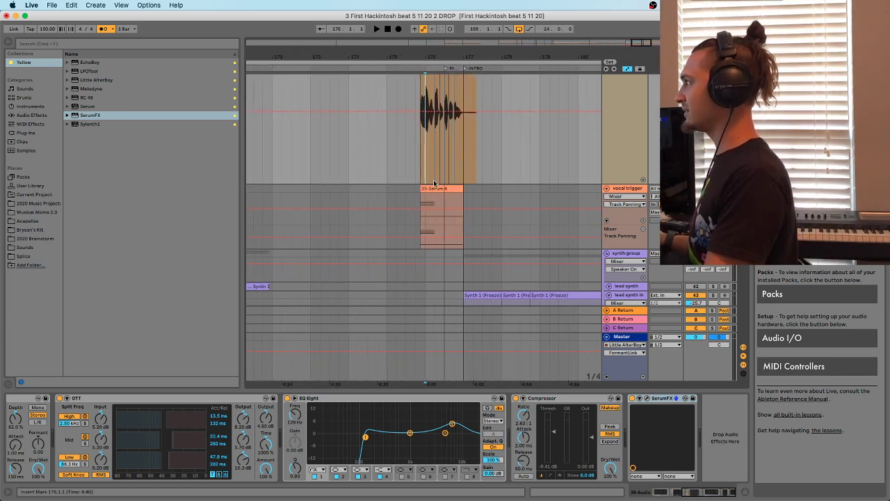
scroll(410, 191, "up", 5)
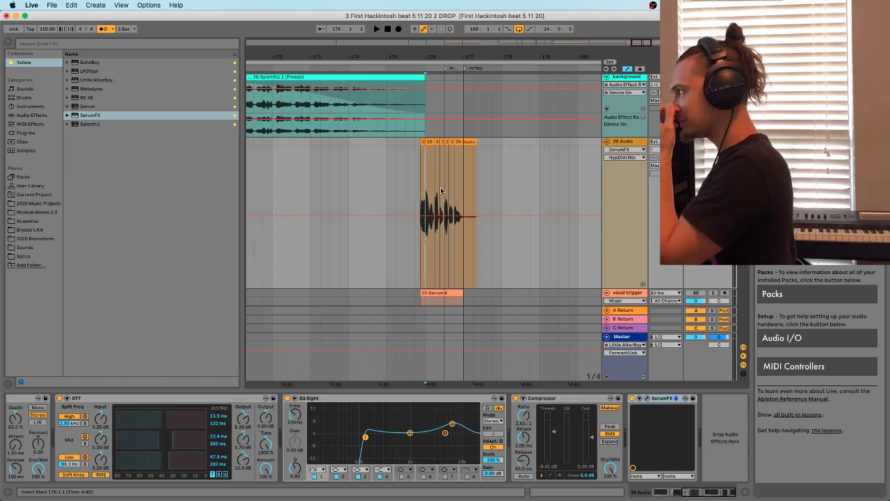
scroll(408, 212, "up", 5)
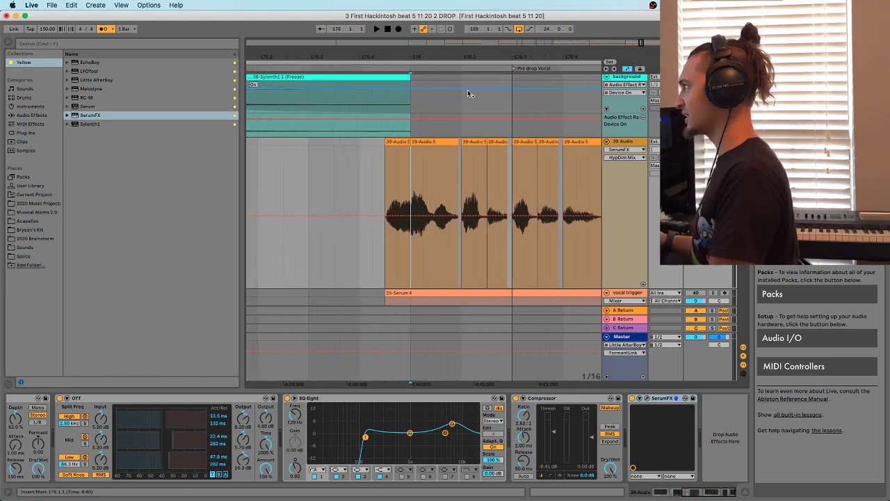
scroll(441, 78, "down", 2)
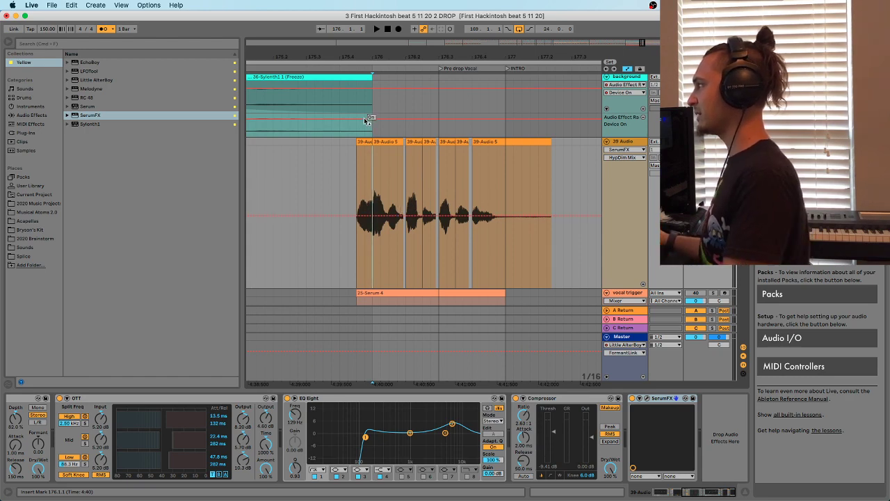
left_click_drag(392, 57, 393, 38)
scroll(392, 209, "down", 4)
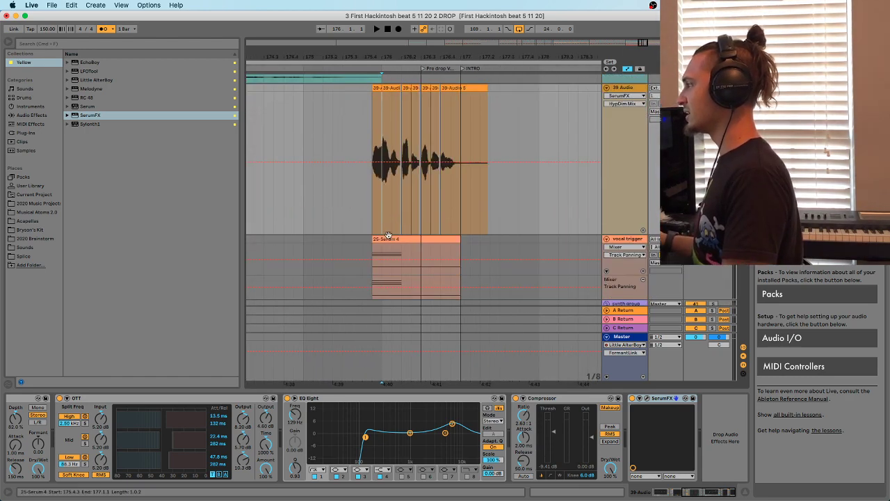
left_click(388, 237)
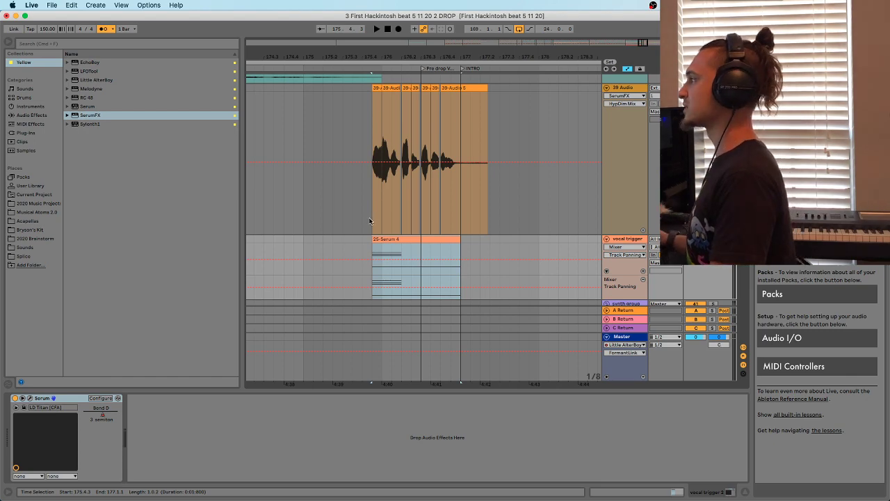
left_click(388, 165)
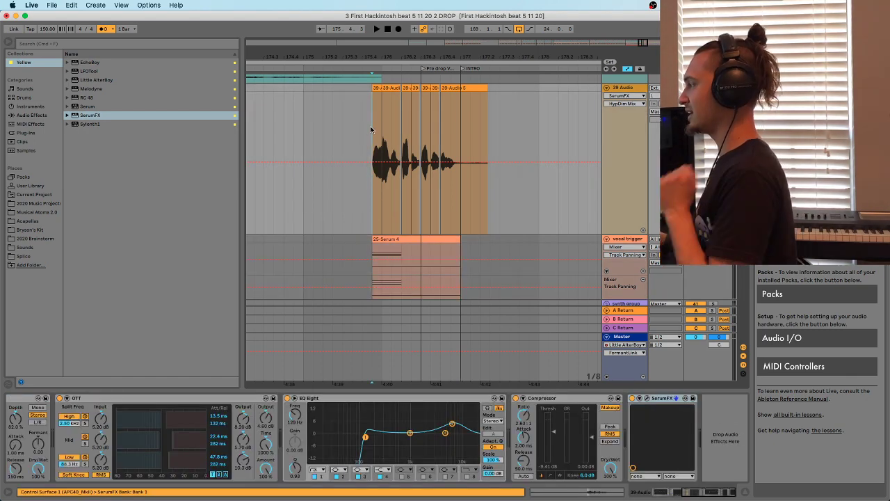
left_click_drag(377, 54, 372, 206)
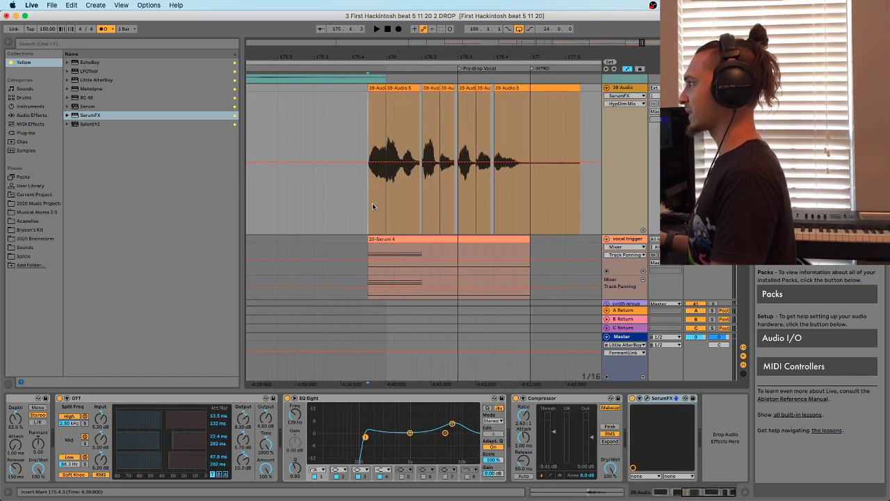
left_click(393, 238)
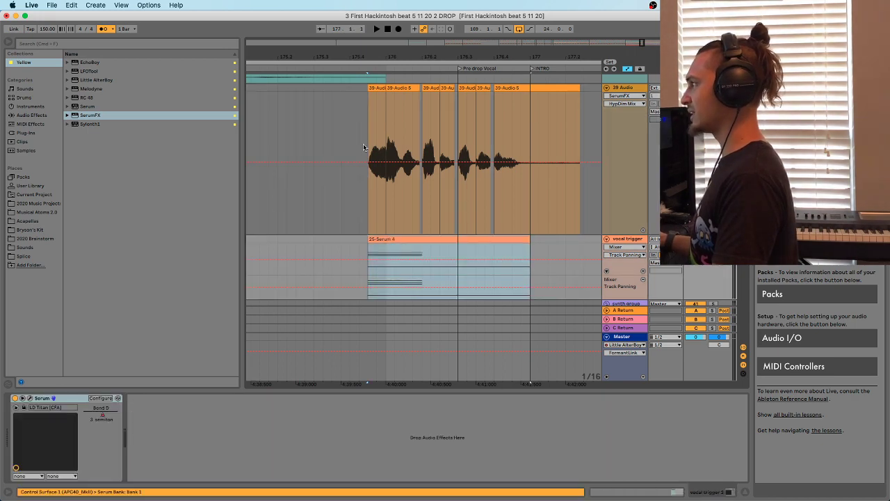
left_click(375, 154)
key("shift+Tab")
key("shift+Tab")
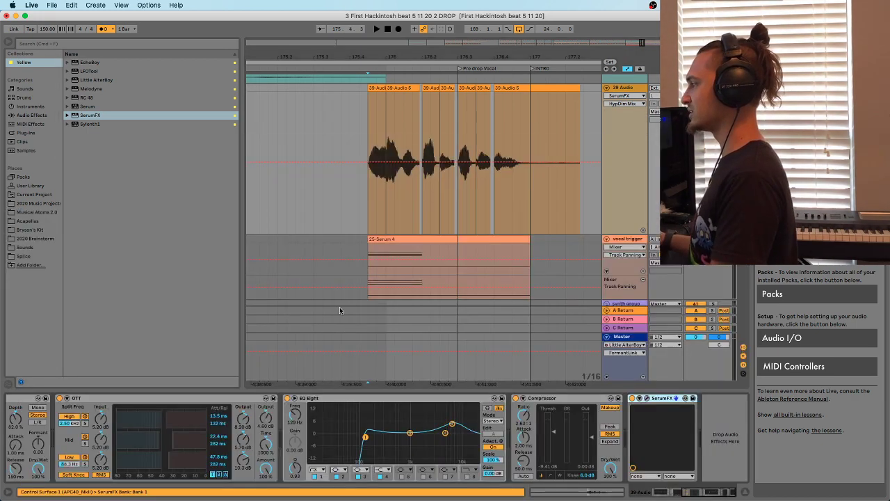
left_click(370, 266)
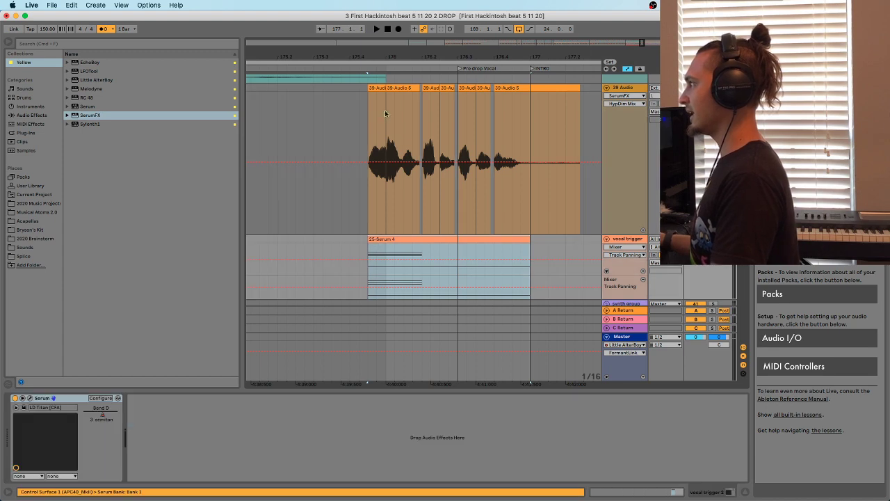
Play the vocoded phrase with the 39 Audio devices shown, and list the available audio effects in the browser
left_click_drag(386, 59, 386, 46)
left_click(611, 88)
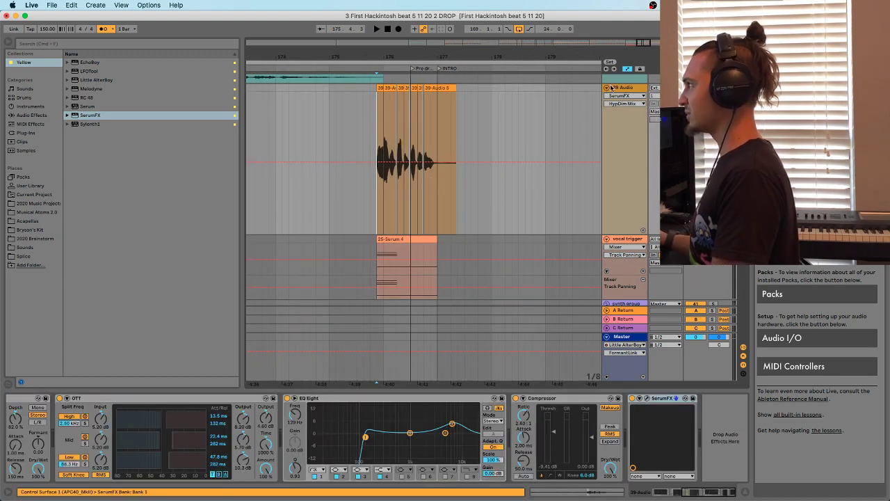
key("shift+Tab")
key("shift+Tab")
key("space")
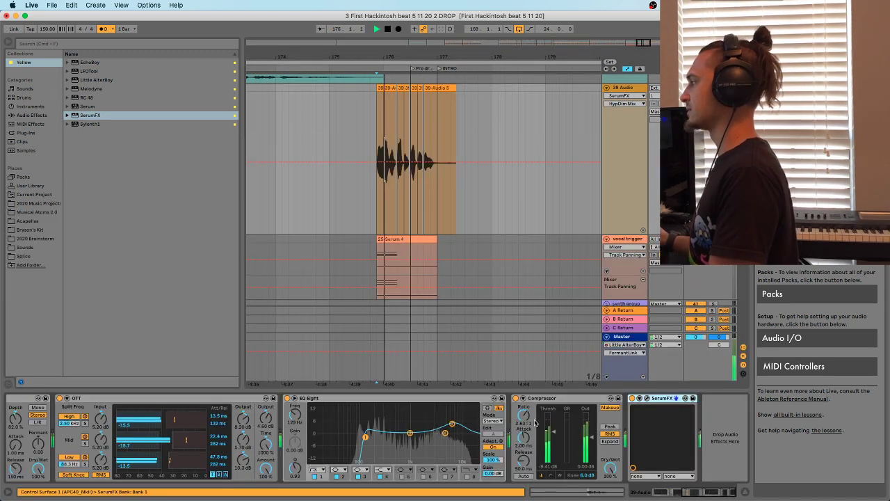
key("space")
left_click(30, 107)
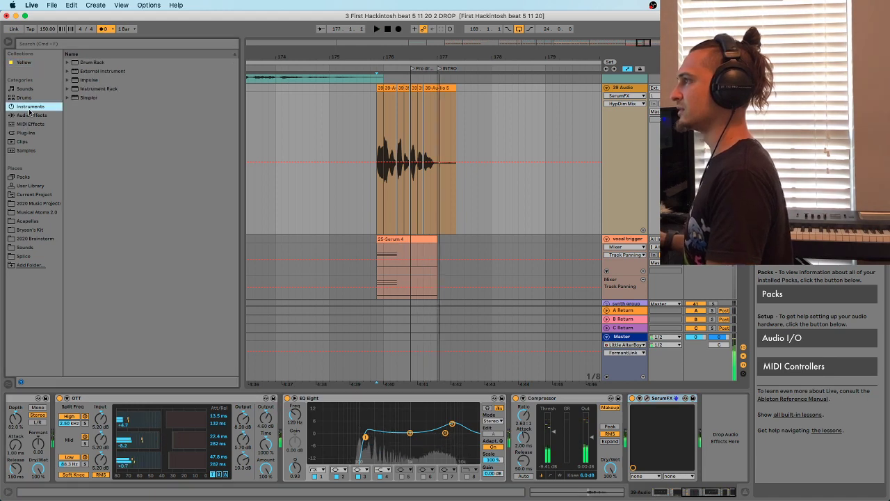
left_click(32, 116)
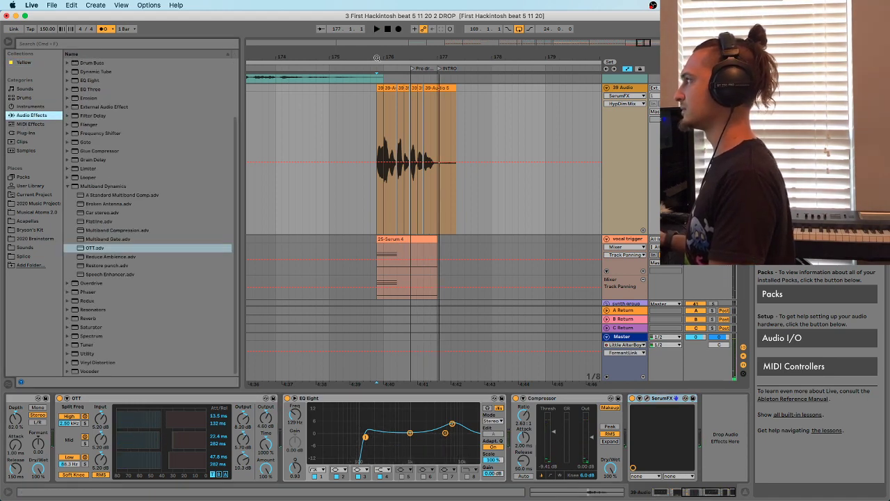
Move the Pre drop Vocal locator to the vocal's start at 175.4.3 and rename it "we got the VICTORY"
left_click_drag(414, 68, 381, 73)
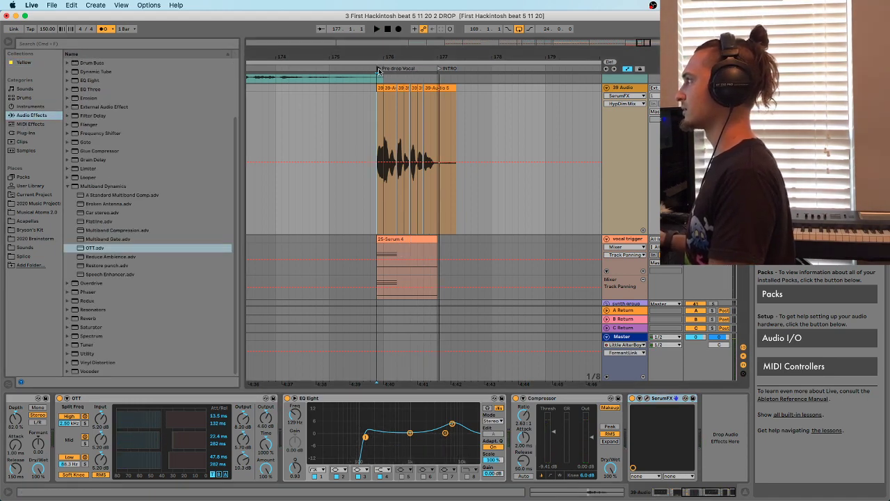
right_click(379, 71)
left_click(389, 84)
type("we got the VICTORY")
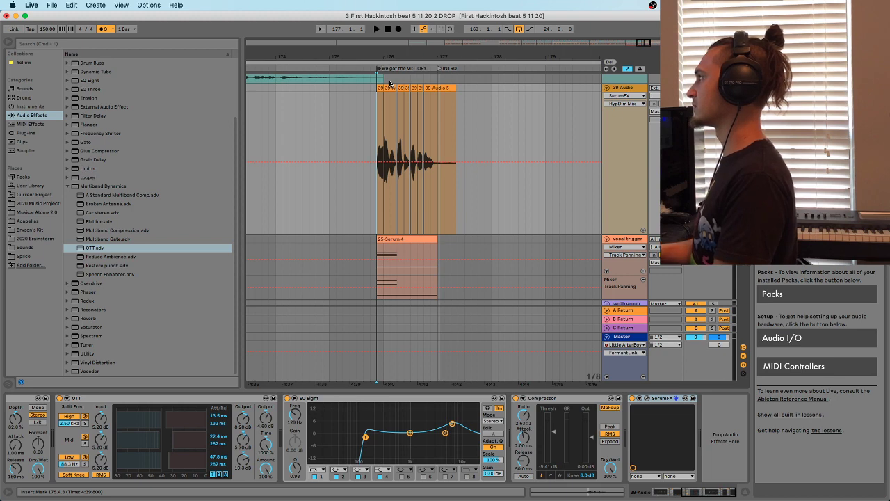
Add the Forest Floor special reverb preset to the 39 Audio chain between EQ Eight and the Compressor
left_click(84, 319)
left_click(72, 327)
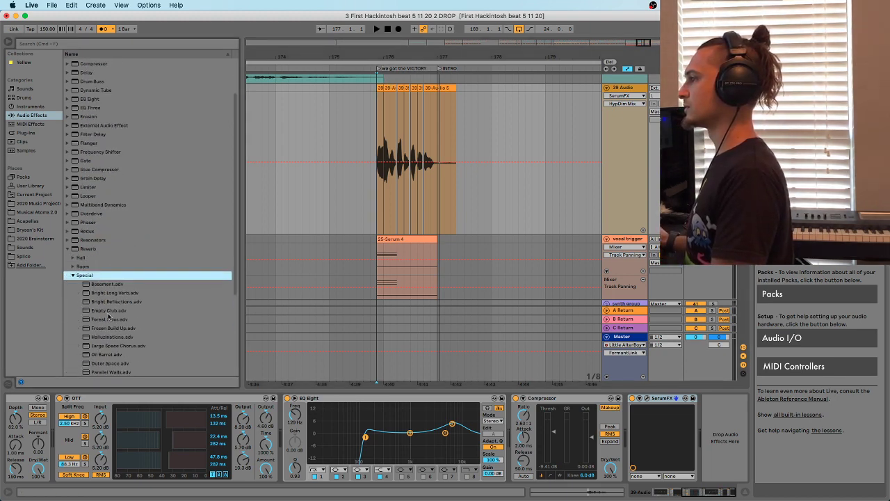
left_click_drag(103, 322, 455, 431)
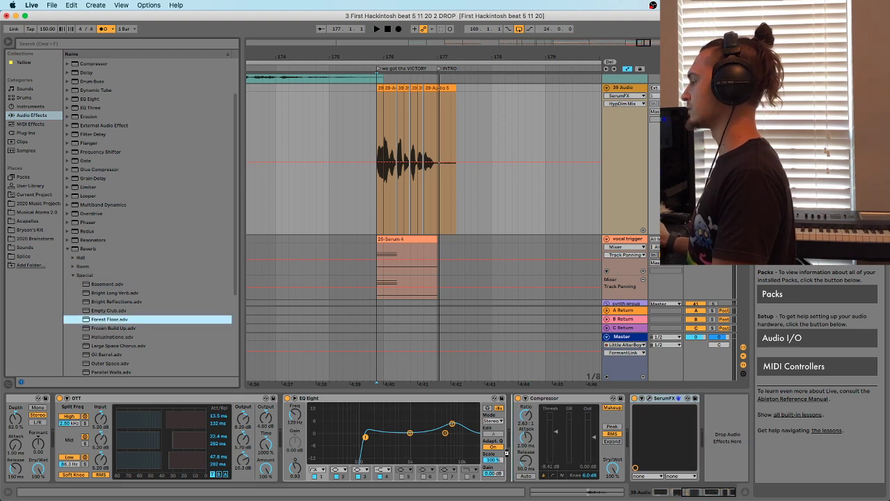
left_click_drag(507, 453, 506, 452)
Audition the phrase repeatedly while shortening the Forest Floor decay time, setting its stereo to 120 and its dry/wet to 24%
key("space")
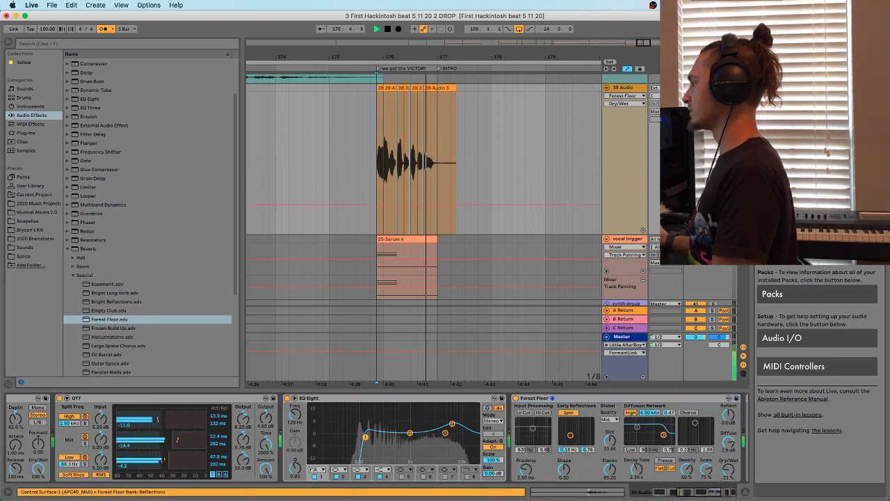
key("space")
key("space")
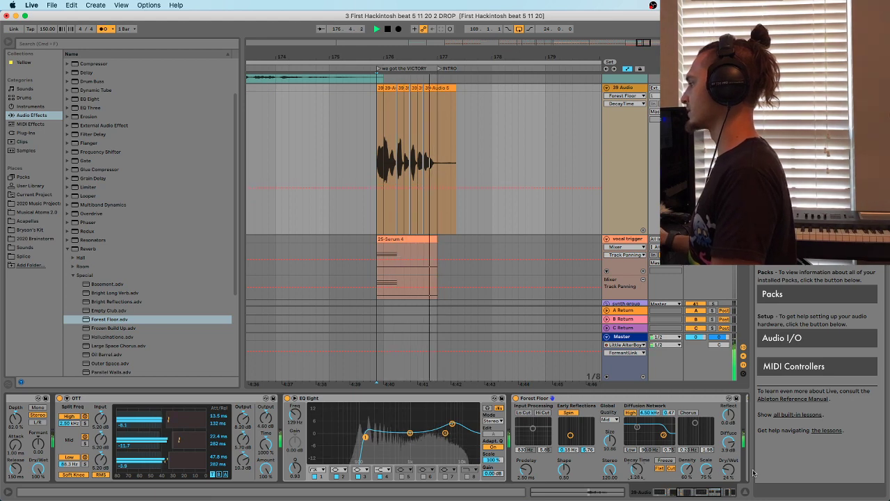
key("space")
key("space")
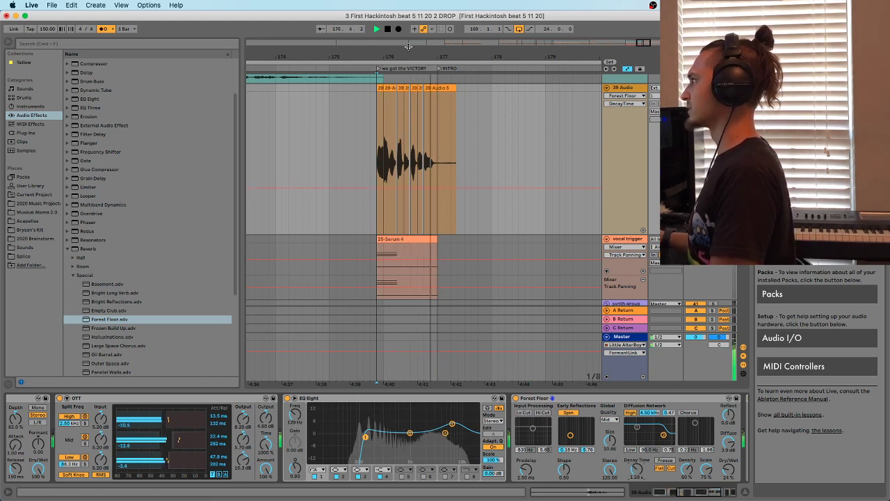
Play from the INTRO locator and trim the end of the last 39-Audio 5 clip to 177.1.1
mouse_move(409, 54)
left_mouse_down()
mouse_move(368, 54)
mouse_move(394, 30)
mouse_move(404, 99)
left_mouse_up()
key("space")
left_click(402, 129)
key("space")
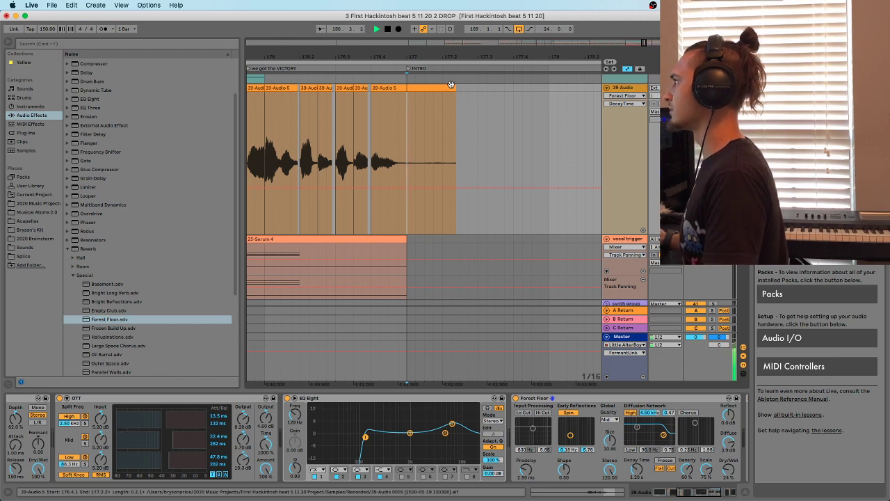
left_click_drag(456, 103, 406, 103)
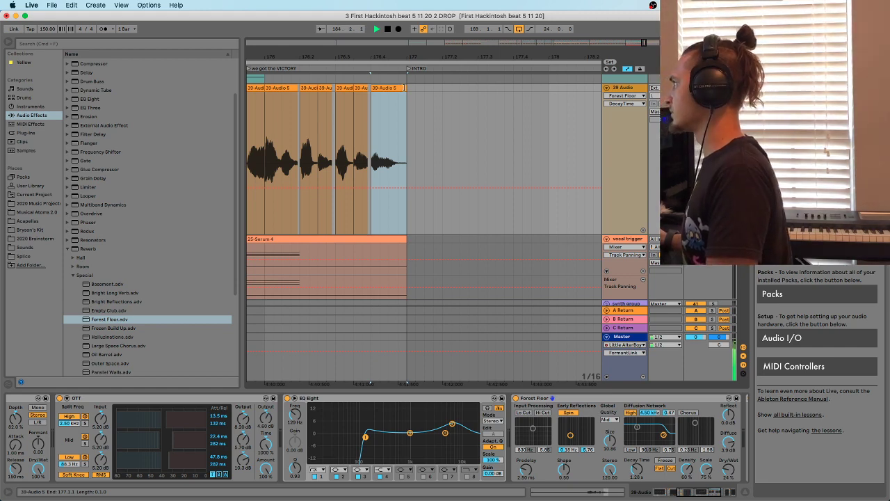
Show the clip fade handles and add a short fade-out at the end of the last 39-Audio 5 clip
key("a")
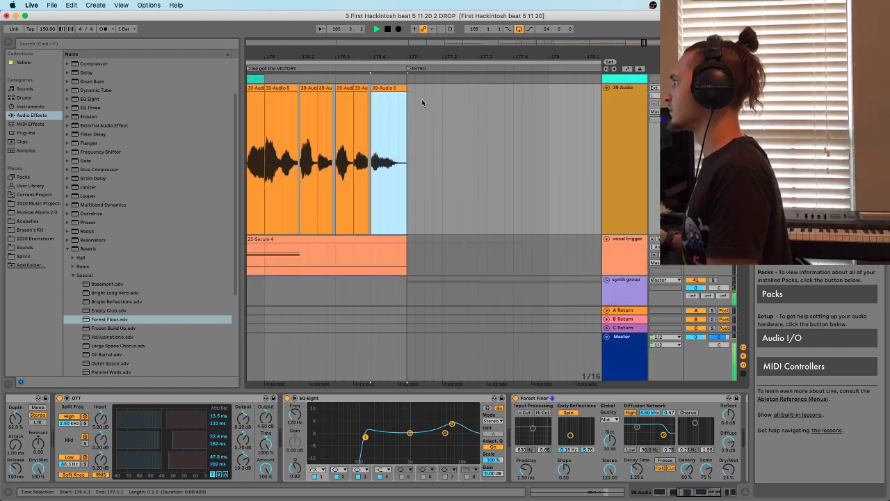
key("a")
key("a")
key("a")
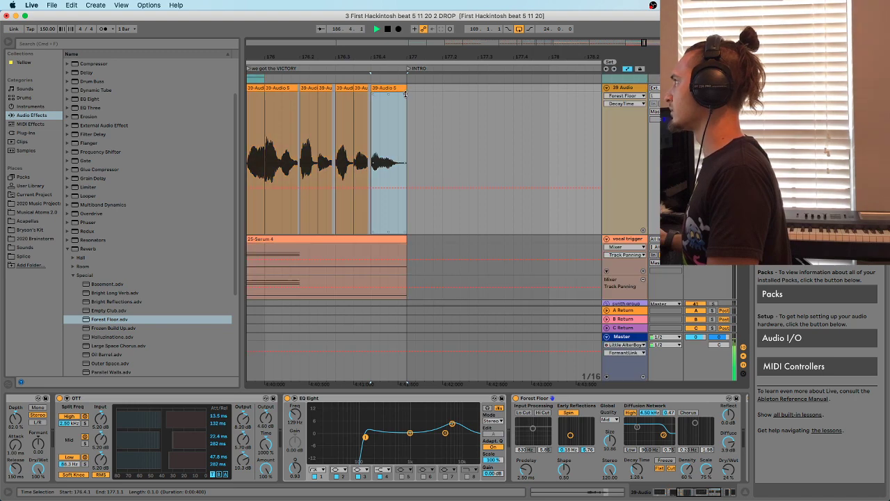
key("a")
key("a")
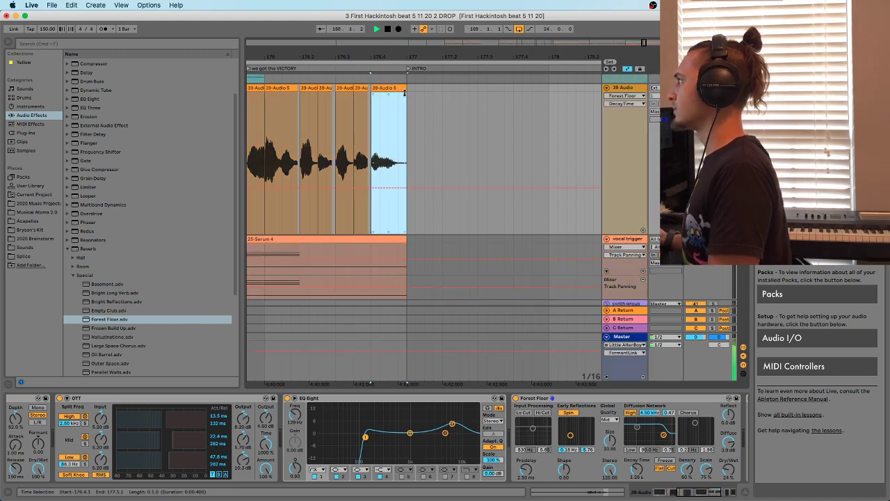
left_click_drag(404, 96, 394, 100)
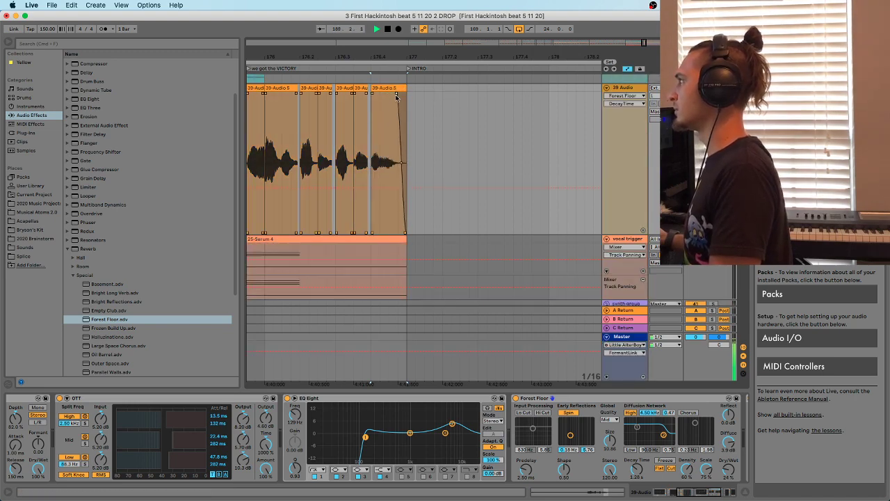
Play the arrangement from locator 7
left_click_drag(413, 53, 380, 21)
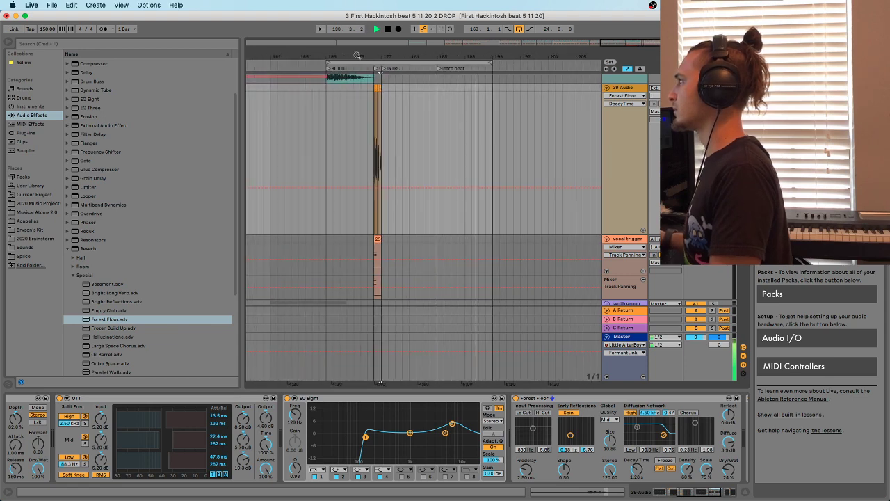
left_click_drag(358, 55, 512, 35)
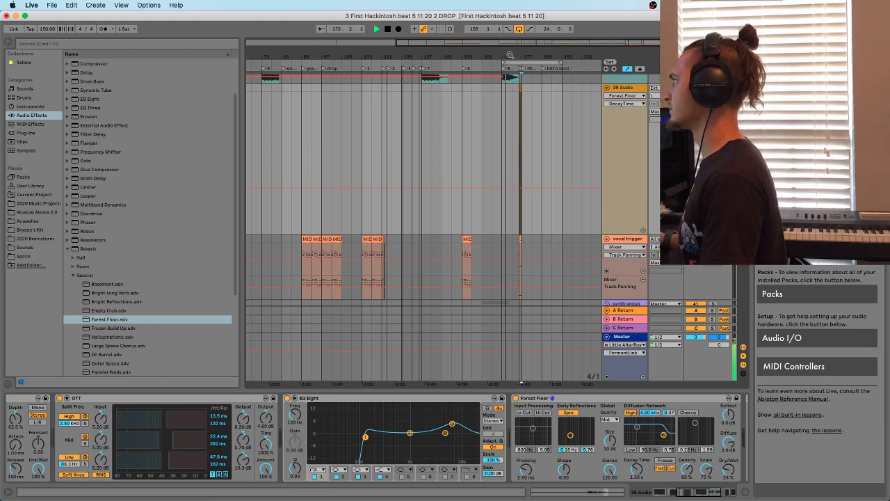
left_click_drag(507, 56, 481, 97)
scroll(480, 107, "up", 3)
left_click_drag(482, 54, 387, 72)
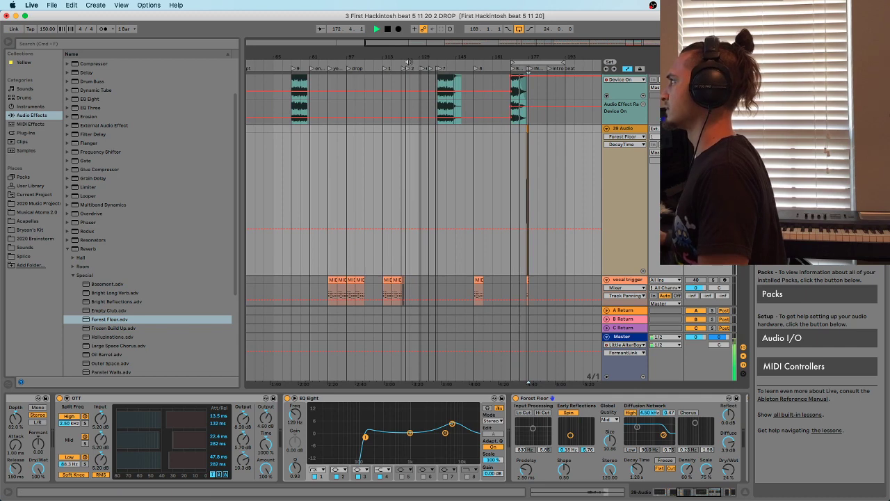
left_click_drag(450, 57, 449, 90)
scroll(446, 160, "up", 1)
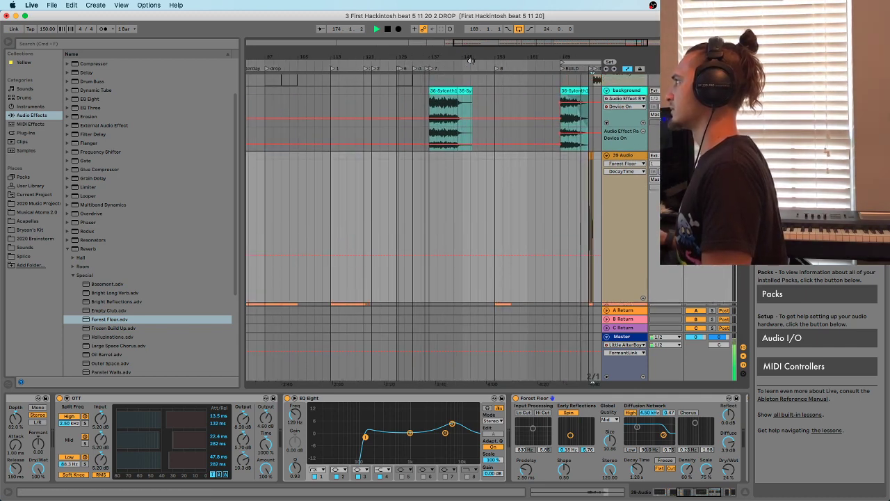
left_click_drag(475, 59, 401, 54)
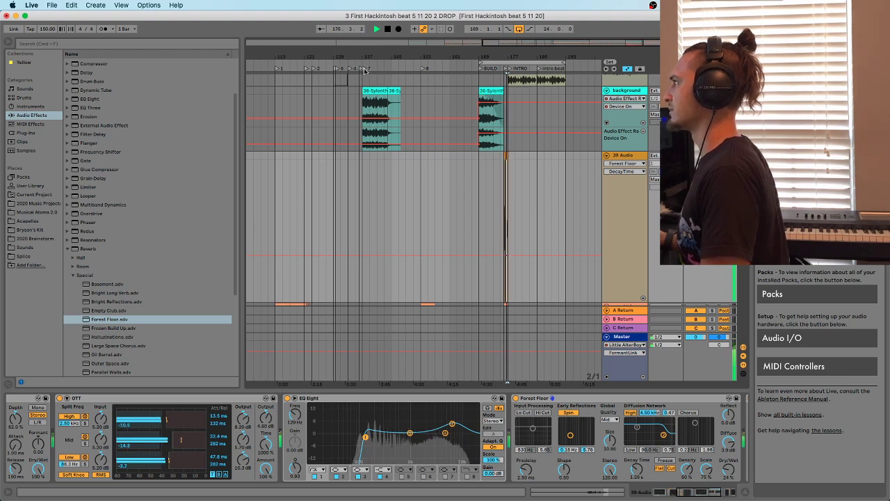
left_click(365, 70)
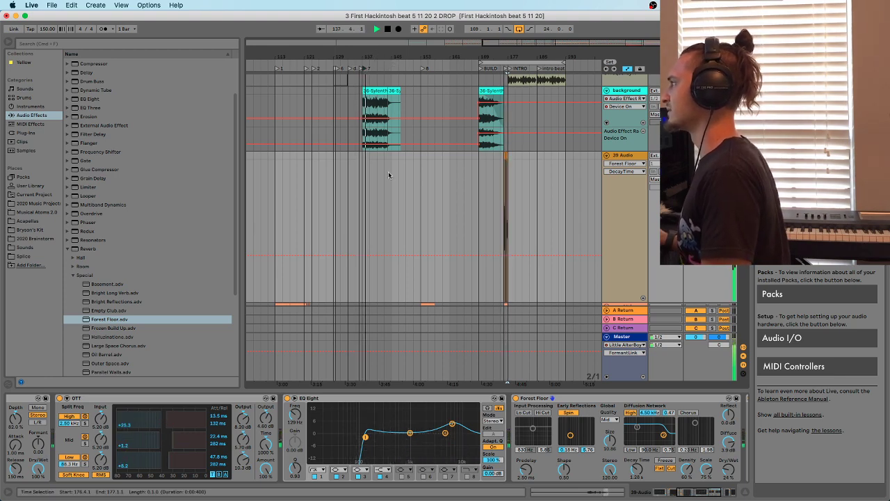
Listen on from 137.1.1 while examining the background track and the other tracks playing around locator 7
left_click(363, 156)
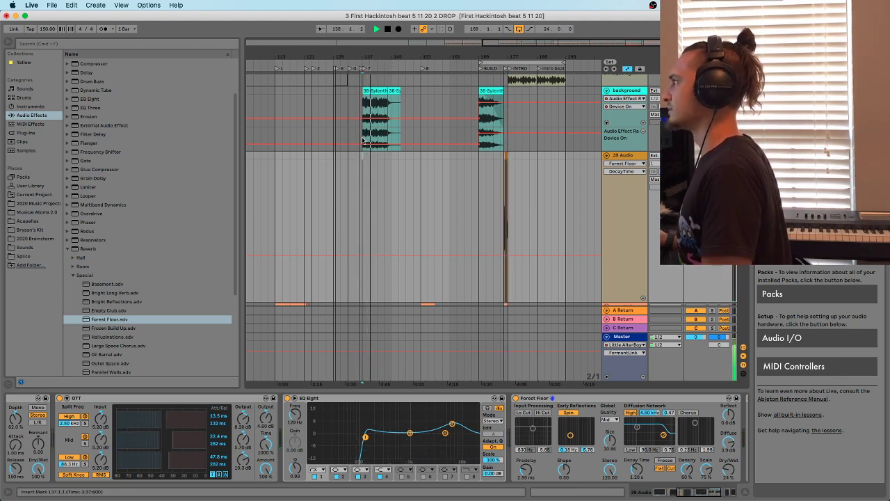
left_click(408, 124)
left_click_drag(393, 61, 398, 54)
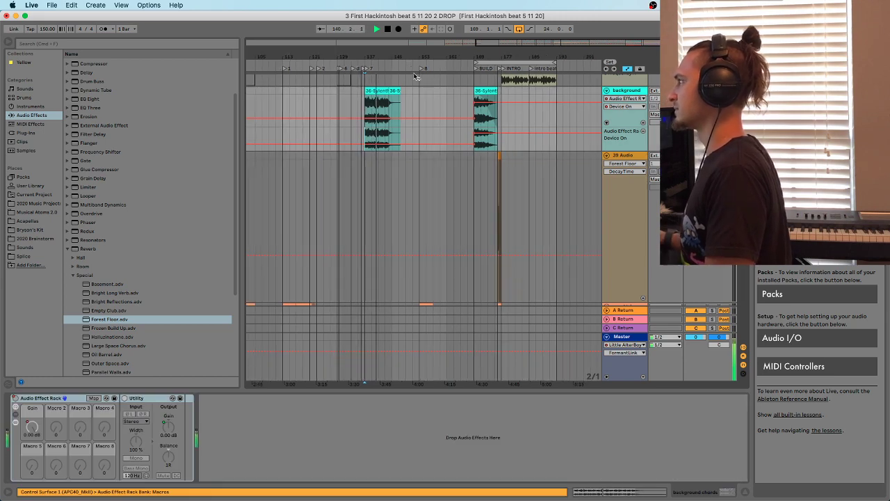
left_click_drag(496, 54, 496, 63)
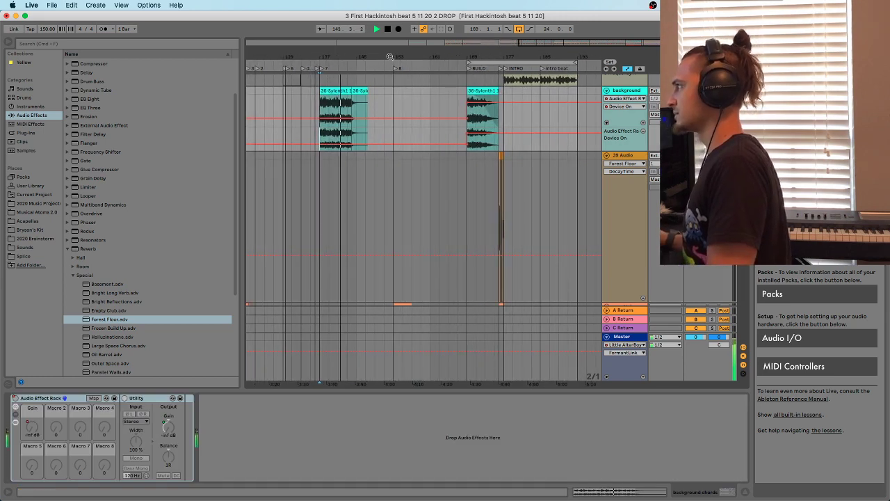
left_click_drag(395, 57, 396, 53)
scroll(403, 166, "up", 10)
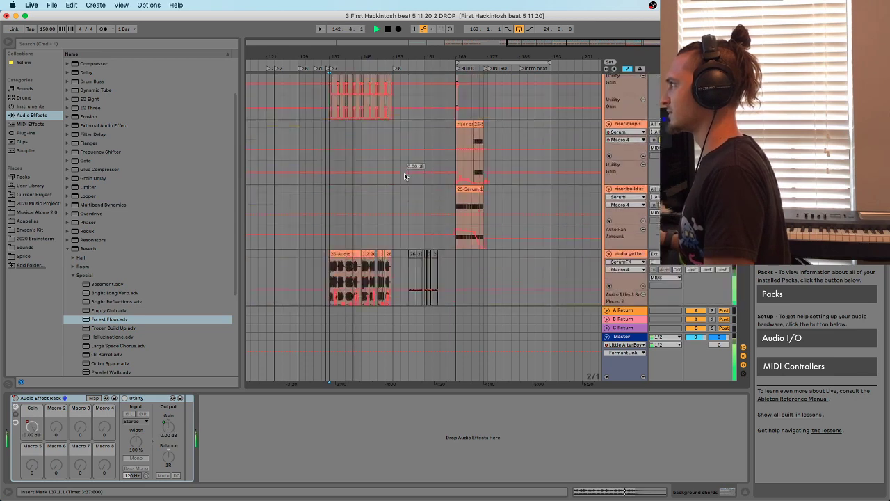
scroll(402, 163, "down", 8)
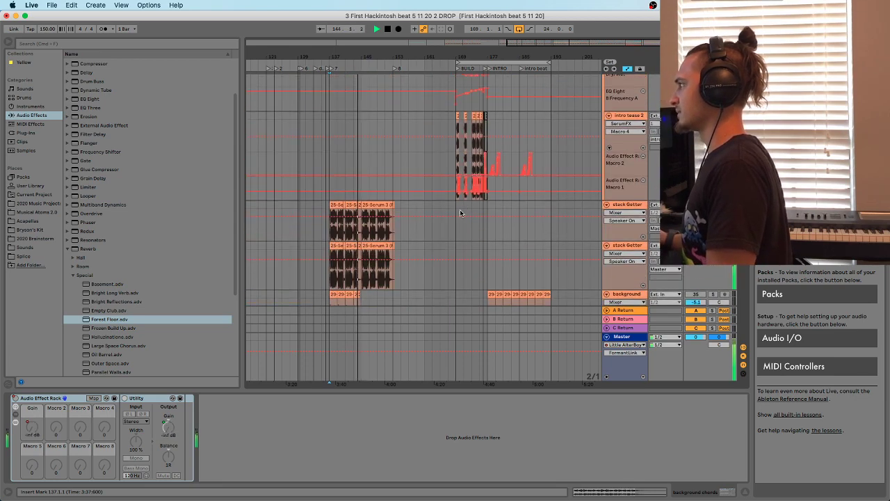
Move the insert marker to 169.1.1 and review the tracks between BUILD and INTRO down to the 39 Audio vocal clips
left_click(457, 206)
left_click_drag(470, 59, 470, 63)
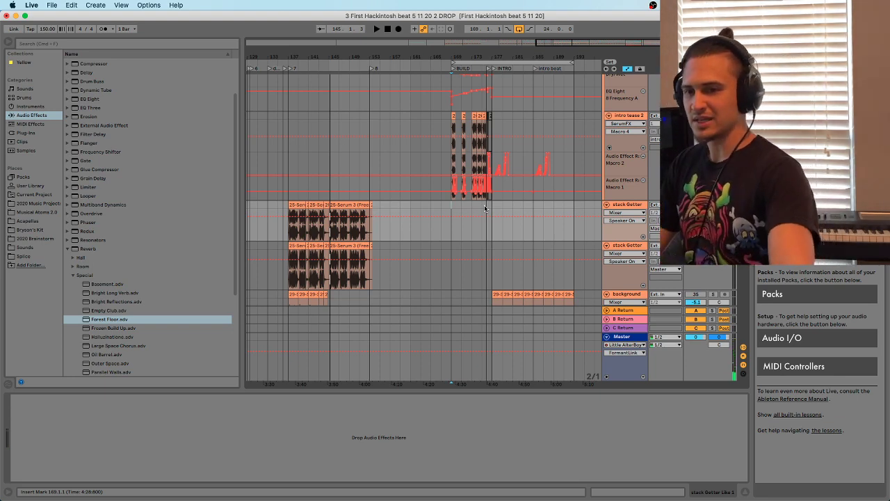
scroll(482, 211, "down", 6)
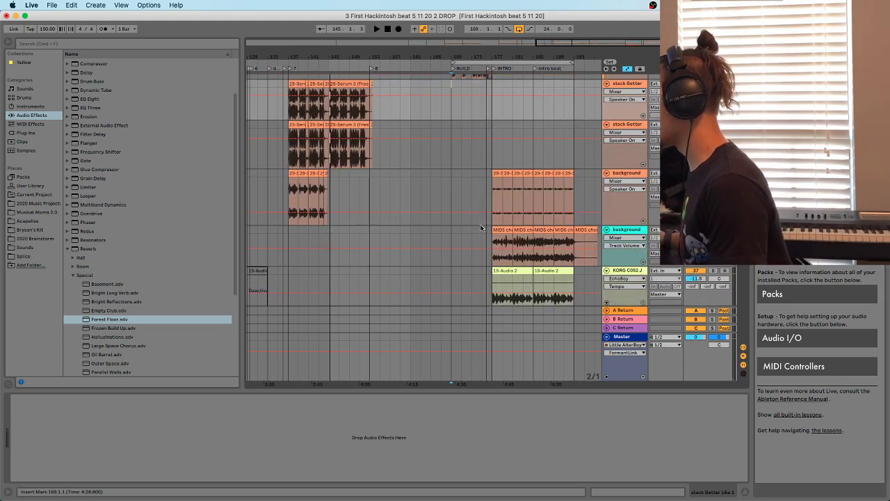
scroll(481, 230, "down", 3)
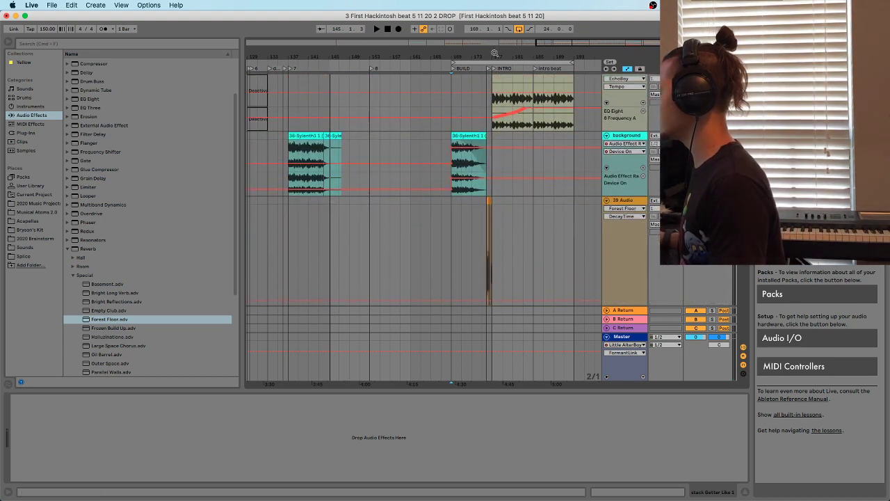
scroll(494, 54, "up", 5)
left_click(450, 265)
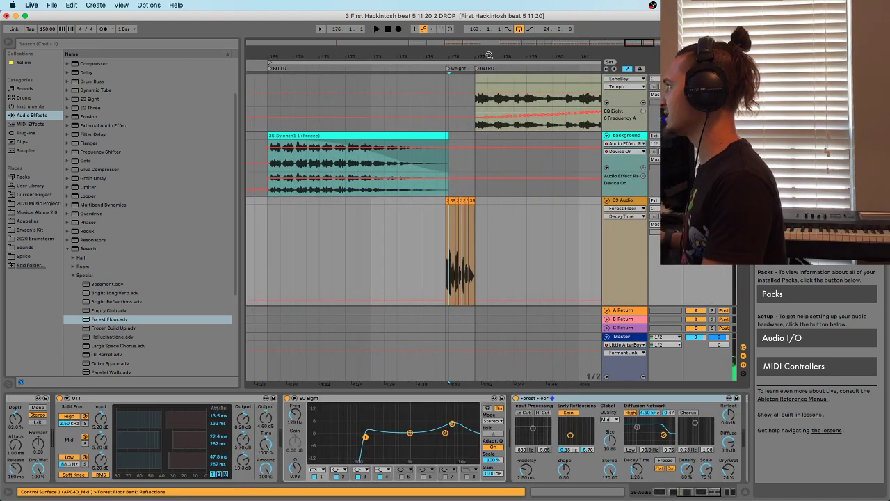
Play the build from 169.1.1 on the 39 Audio track
scroll(361, 264, "down", 3)
left_click(303, 267)
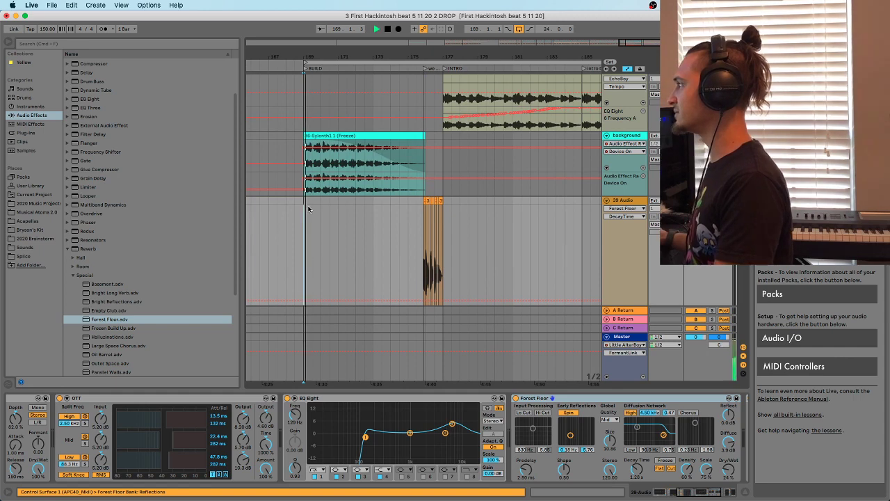
scroll(309, 209, "down", 2)
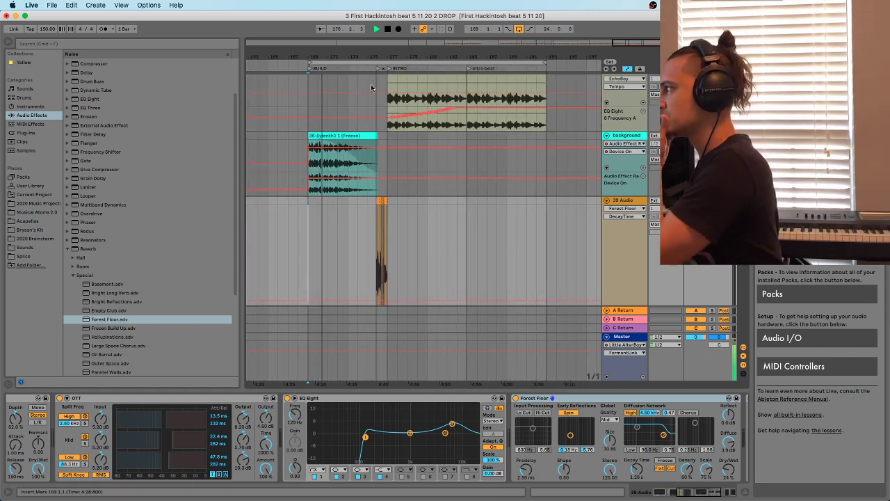
Jump playback back to locator 7 for comparison and stop near the vocal phrase before INTRO
left_click_drag(362, 58, 393, 32)
scroll(503, 204, "down", 2)
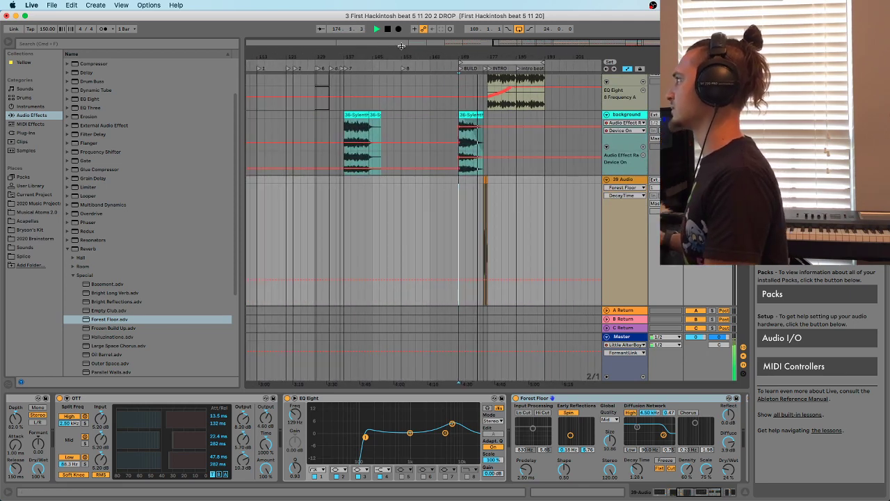
left_click(346, 69)
key("plus")
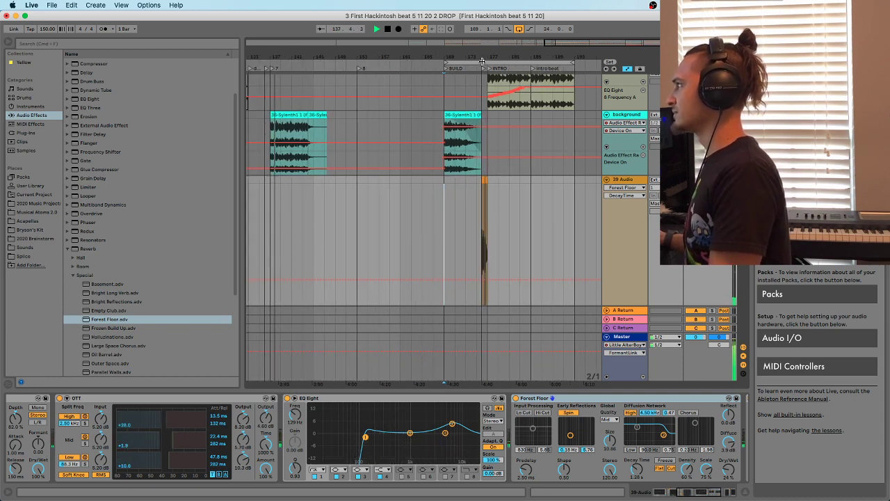
key("plus")
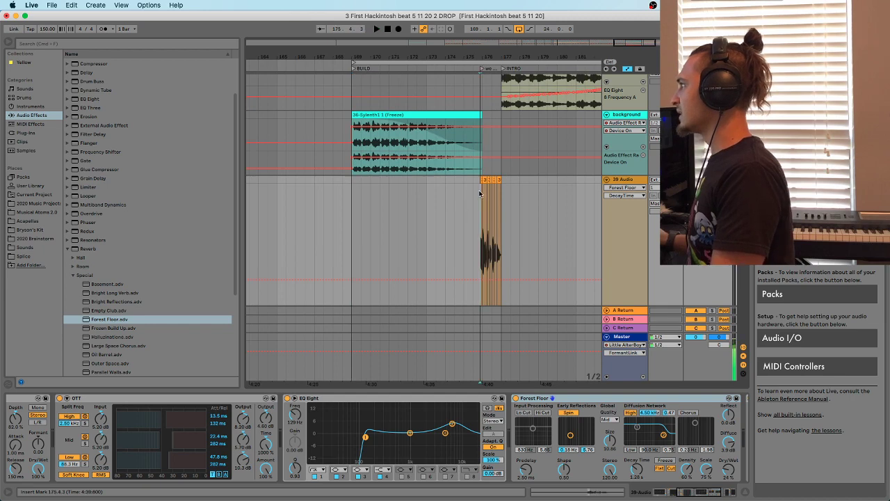
Audition the 39 Audio vocal phrase from the "we got the VICTORY" locator at 175.4.3
scroll(480, 193, "down", 5)
left_click_drag(489, 52, 456, 204)
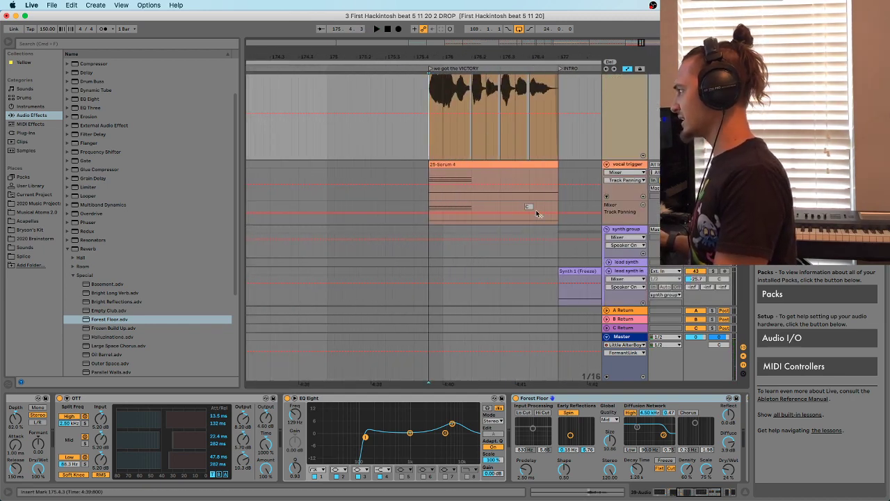
scroll(537, 214, "up", 5)
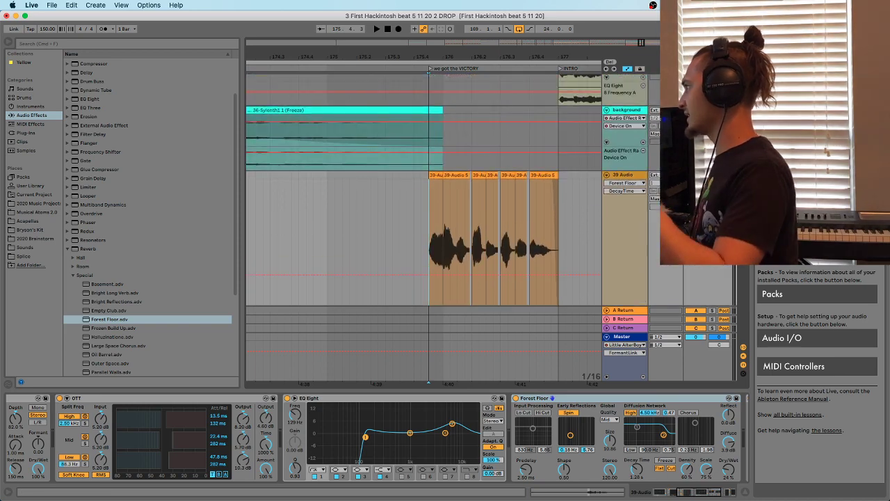
key("space")
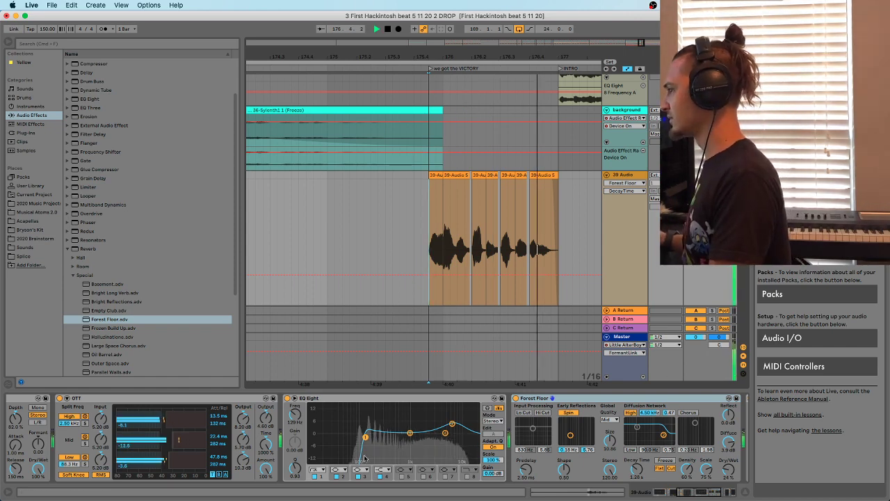
Record a downward Vocoder Formant sweep to about -19.2 over the second half of the "we got the VICTORY" phrase
scroll(734, 489, "left", 5)
scroll(432, 225, "down", 1)
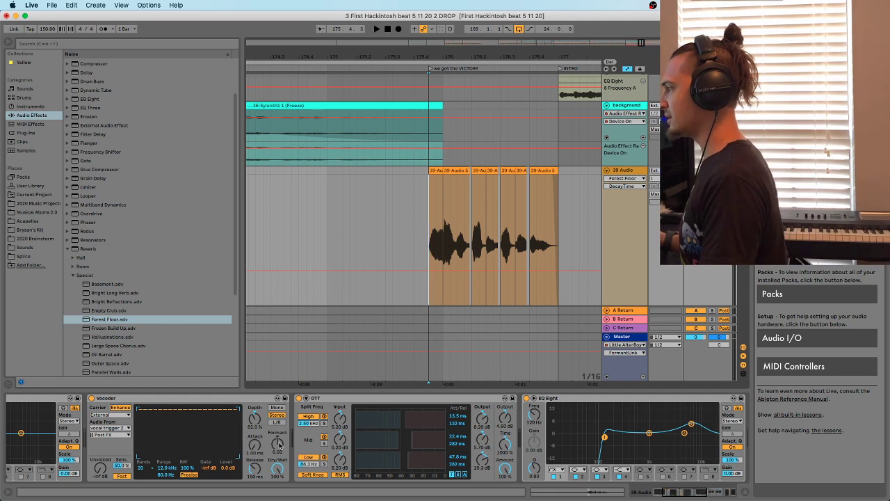
scroll(354, 331, "down", 1)
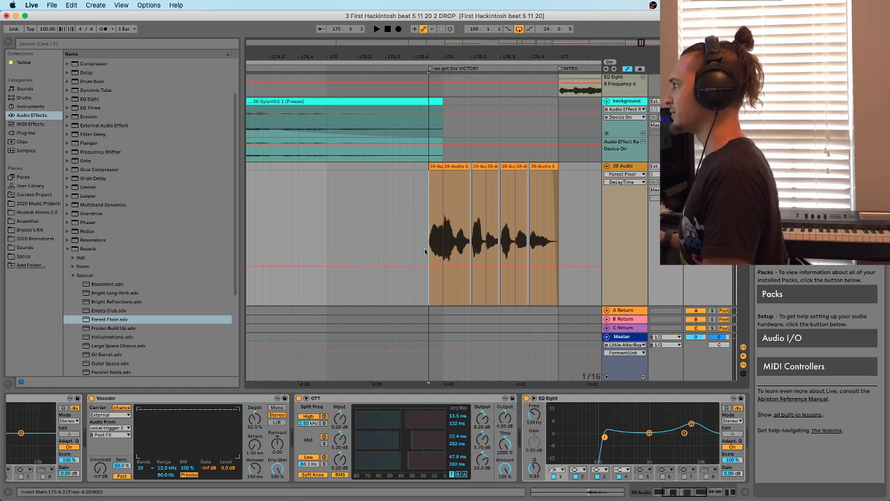
scroll(428, 250, "down", 2)
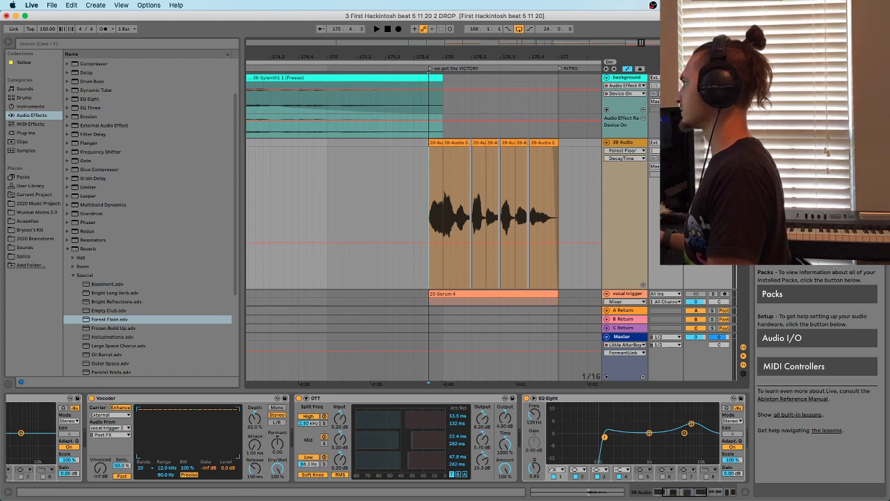
key("space")
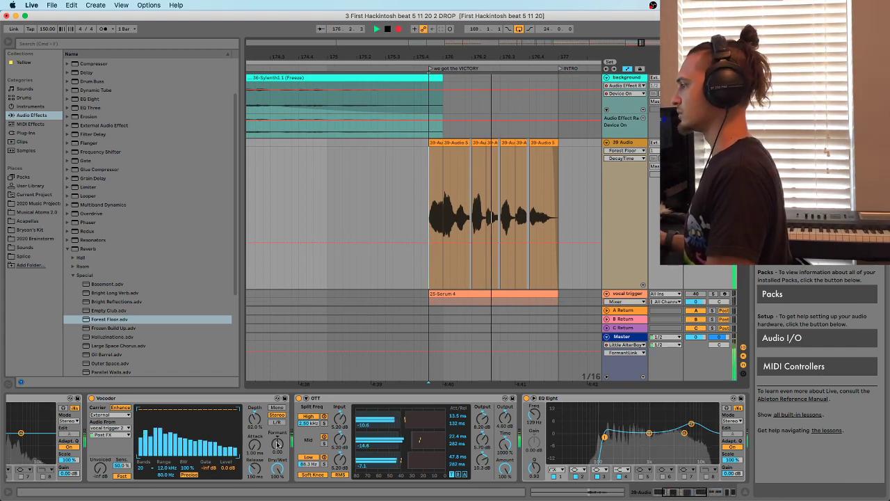
key("F9")
left_click_drag(277, 438, 277, 444)
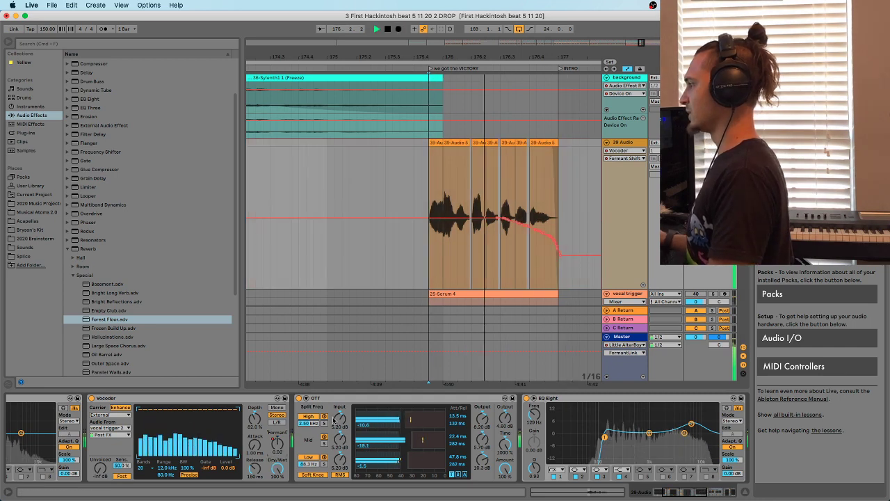
key("F9")
key("space")
Show the Vocoder Formant Shift automation in a new lane on 39 Audio and make that lane taller
right_click(277, 443)
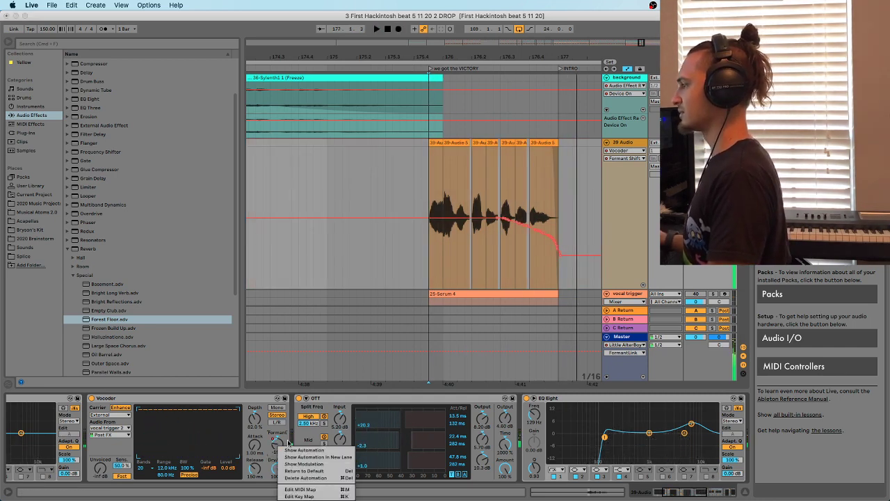
left_click(308, 457)
scroll(557, 278, "down", 2)
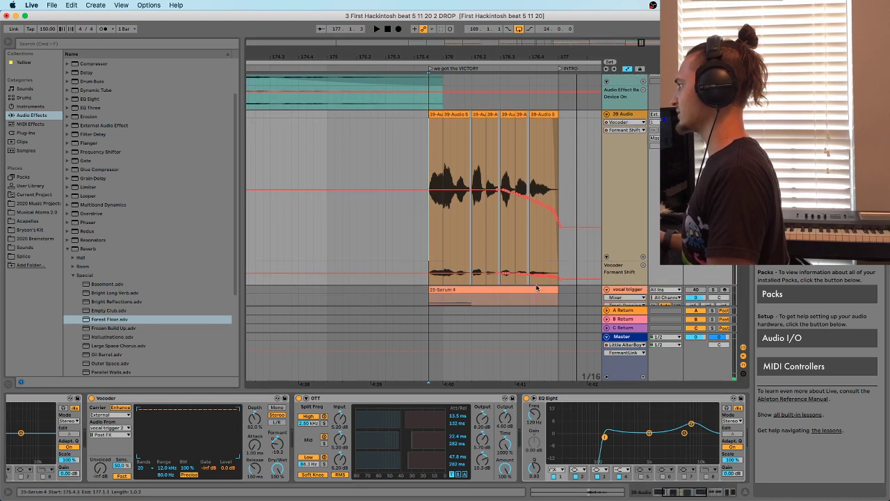
left_click_drag(626, 283, 626, 379)
scroll(576, 258, "down", 10)
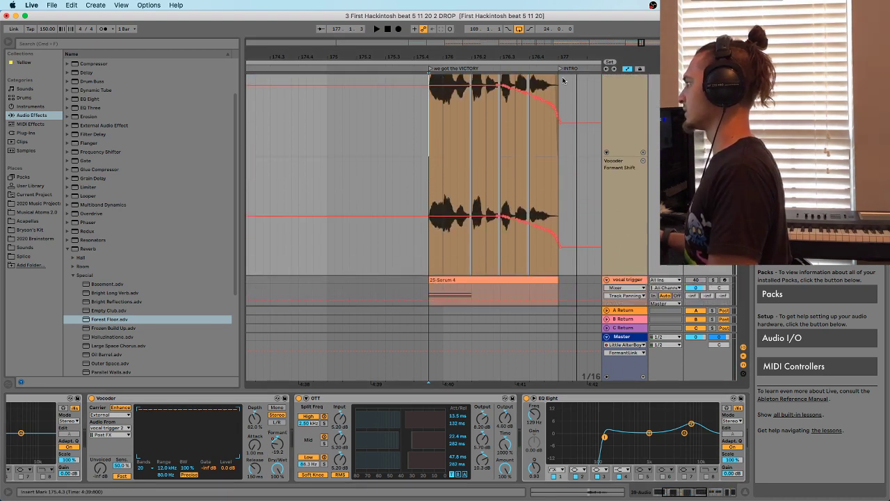
Remove the steep end of the Formant Shift automation from around 176.4.3 onward and audition the phrase from 175.4.1
left_click_drag(555, 58, 593, 254)
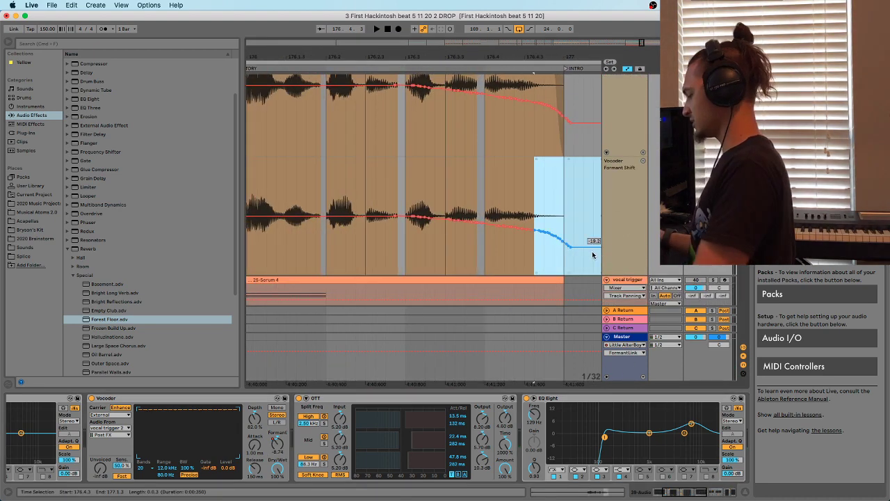
left_click(521, 254)
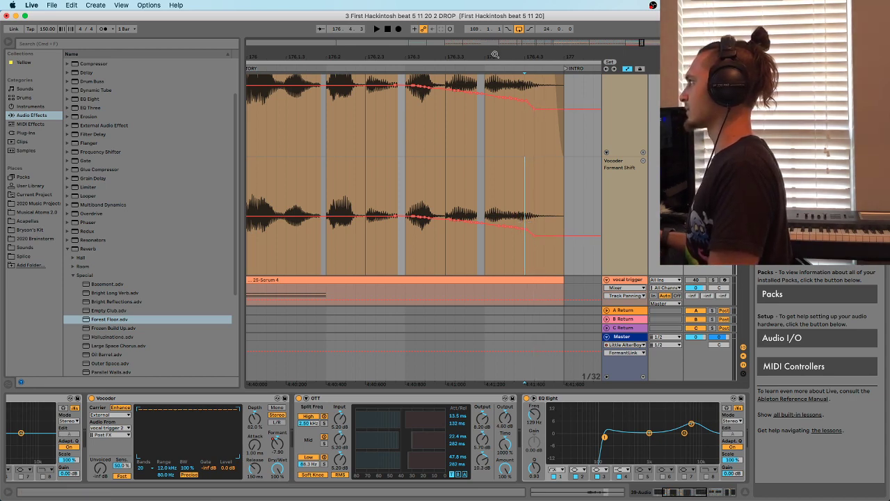
key("minus")
key("minus")
left_click(425, 207)
key("space")
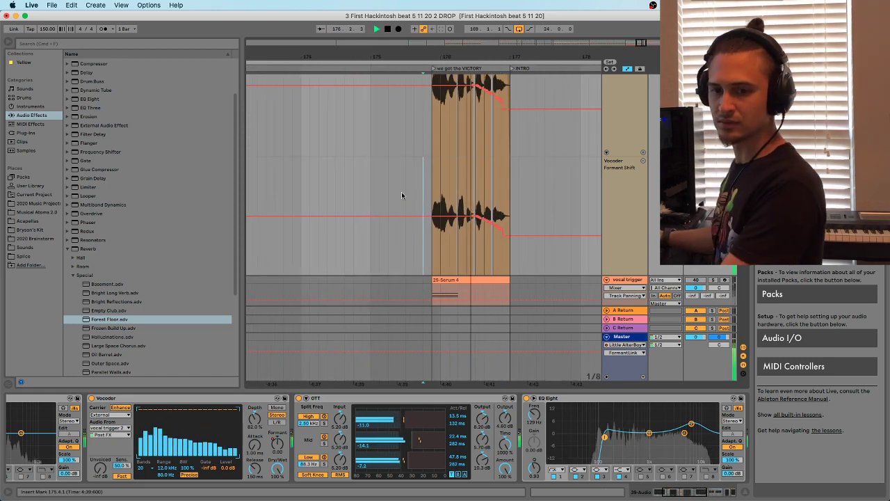
key("space")
Select the range from 176.4.1 to 176.4.3 in the Formant Shift automation lane
scroll(518, 167, "up", 1)
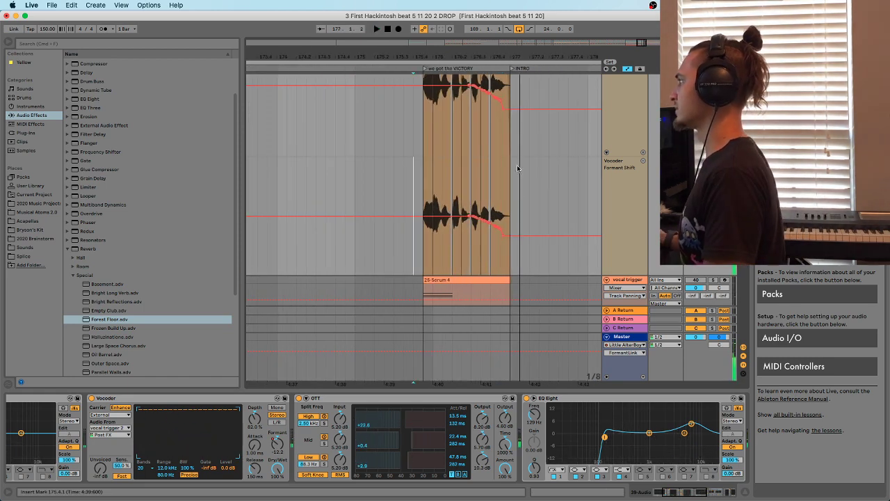
left_click_drag(491, 240, 501, 237)
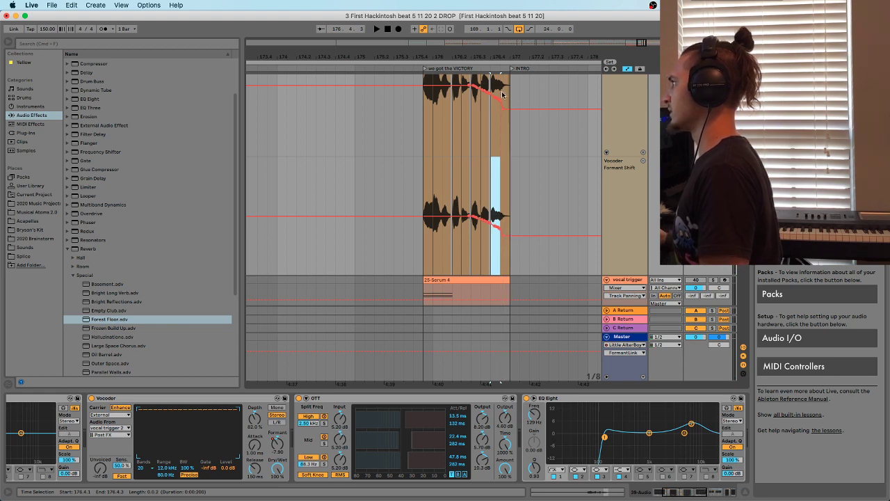
left_click_drag(507, 54, 508, 111)
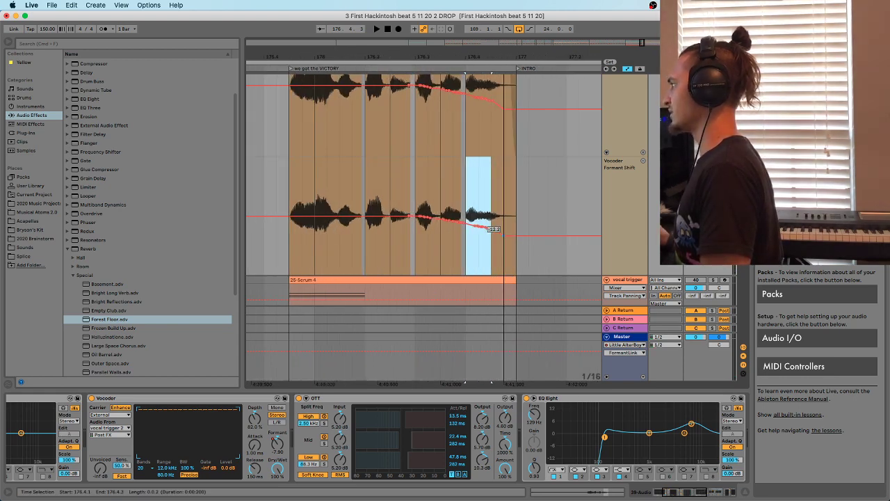
scroll(493, 234, "down", 10)
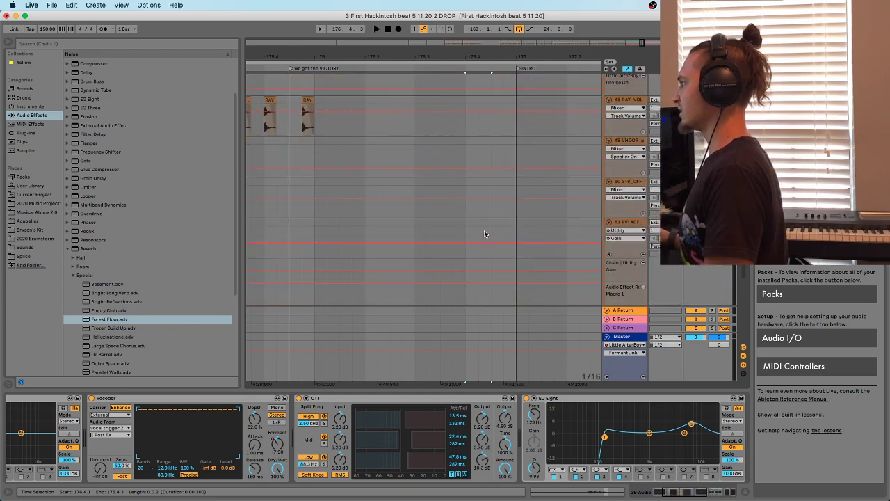
Copy the KSHMR Crash clip from bar 177 to bar 173 on the FX track and turn off its warping
scroll(490, 232, "down", 10)
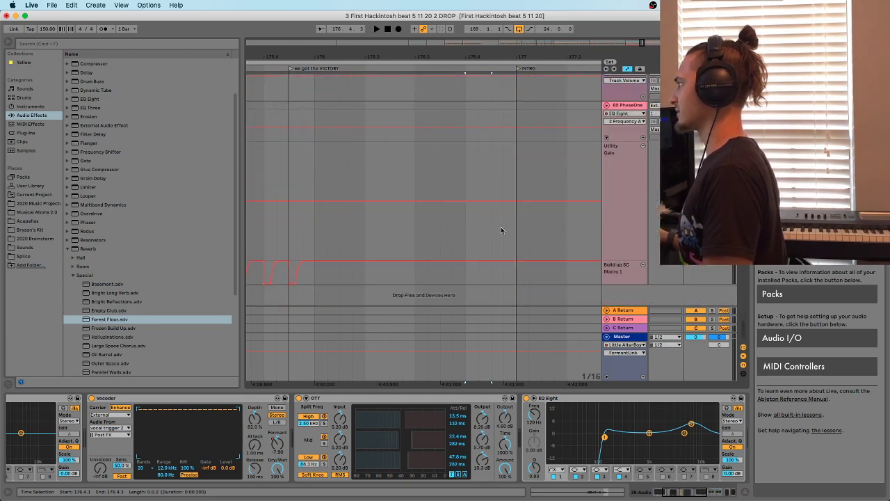
scroll(504, 220, "up", 10)
scroll(503, 199, "down", 5)
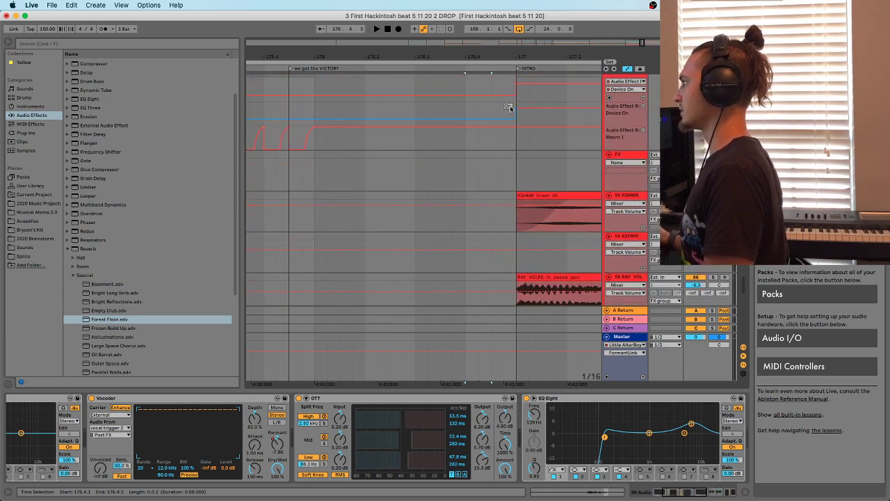
scroll(519, 64, "down", 10)
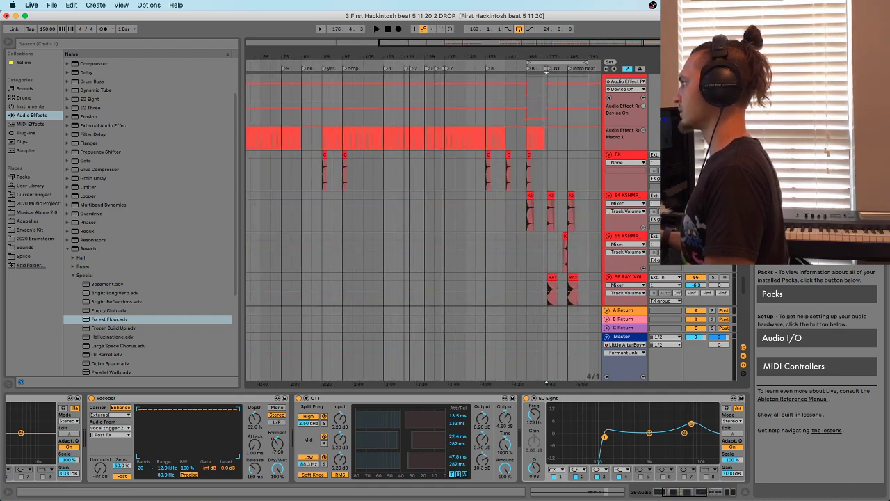
scroll(539, 72, "up", 8)
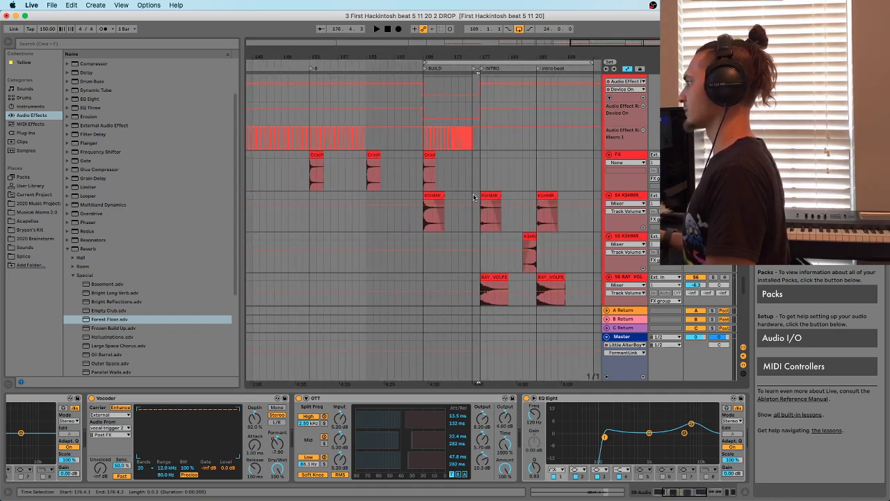
left_click(496, 198)
left_click_drag(490, 197, 462, 169)
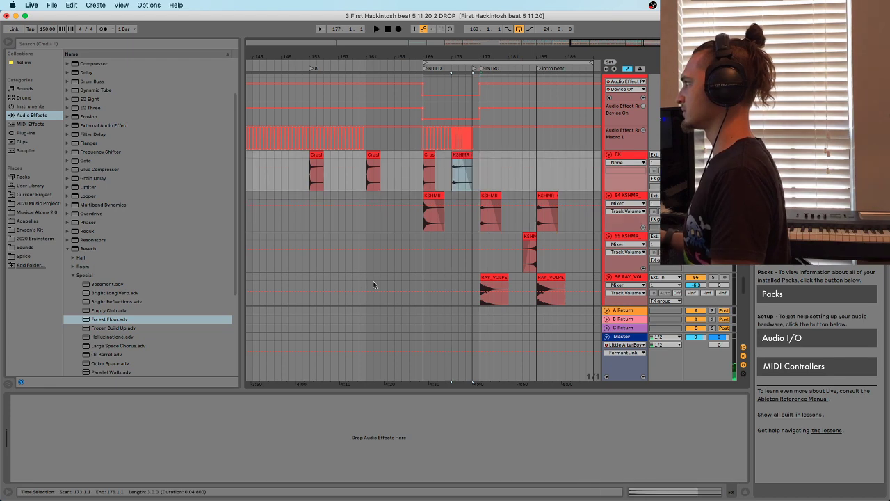
key("shift+Tab")
left_click(102, 237)
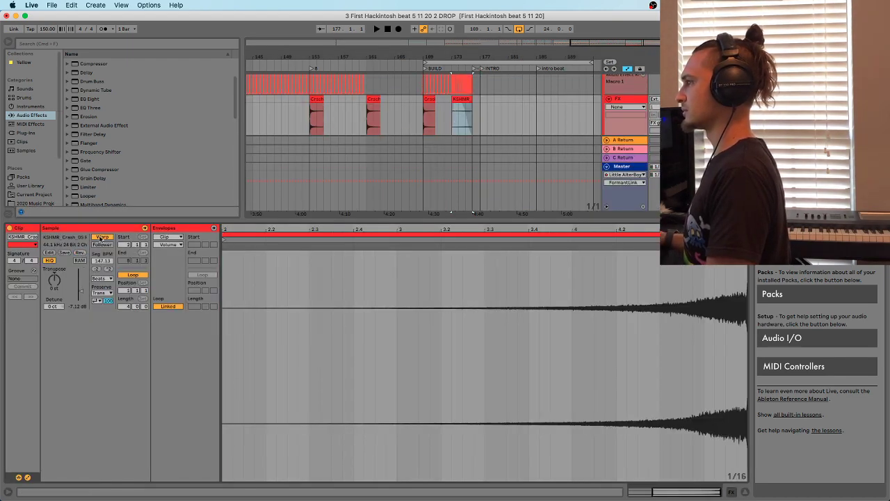
Trim the copied crash clip on the FX track to a two-beat length ending just after bar 176
left_click_drag(460, 57, 480, 101)
left_click(511, 113)
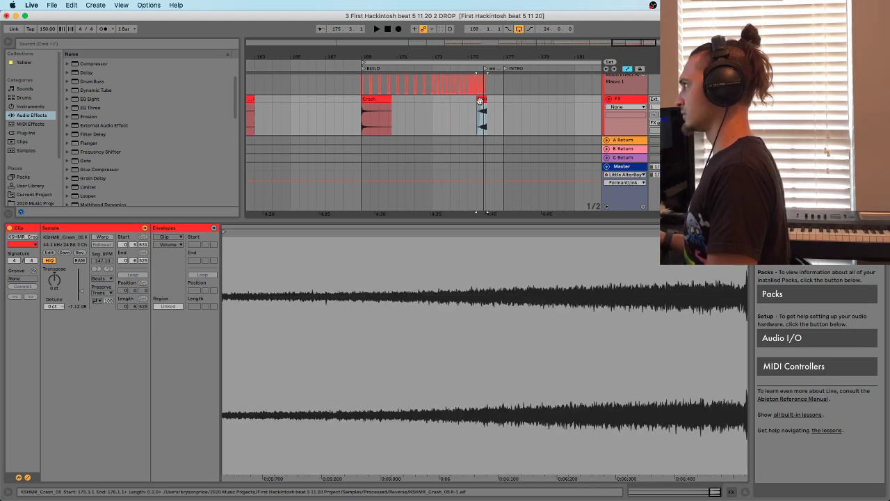
mouse_move(476, 100)
left_mouse_down()
mouse_move(468, 100)
mouse_move(478, 100)
left_mouse_up()
Move the trimmed crash clip to the 54 KSHMR track, directly before the crash at the INTRO
left_click_drag(484, 53, 444, 48)
scroll(436, 92, "down", 1)
left_click_drag(433, 97, 450, 113)
left_click_drag(447, 108, 478, 115)
scroll(462, 113, "up", 5)
Play the short crash into the INTRO and raise its clip gain to about 3.88 dB
key("space")
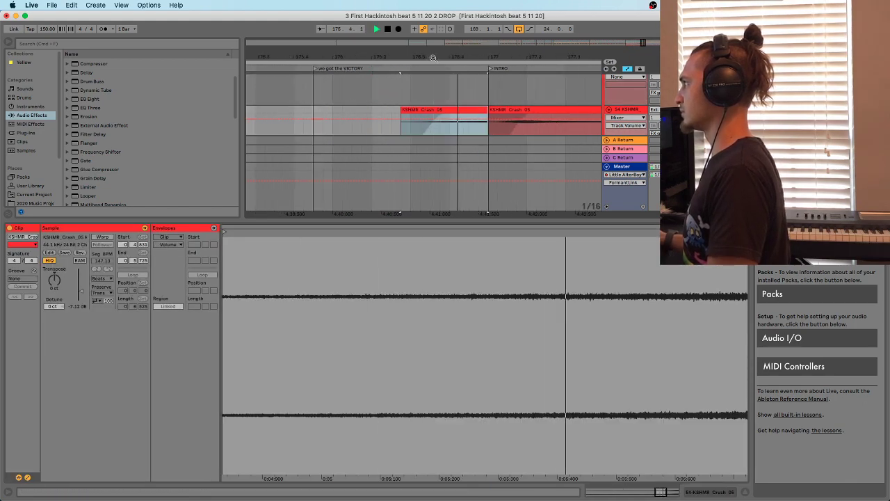
scroll(405, 161, "down", 4)
key("space")
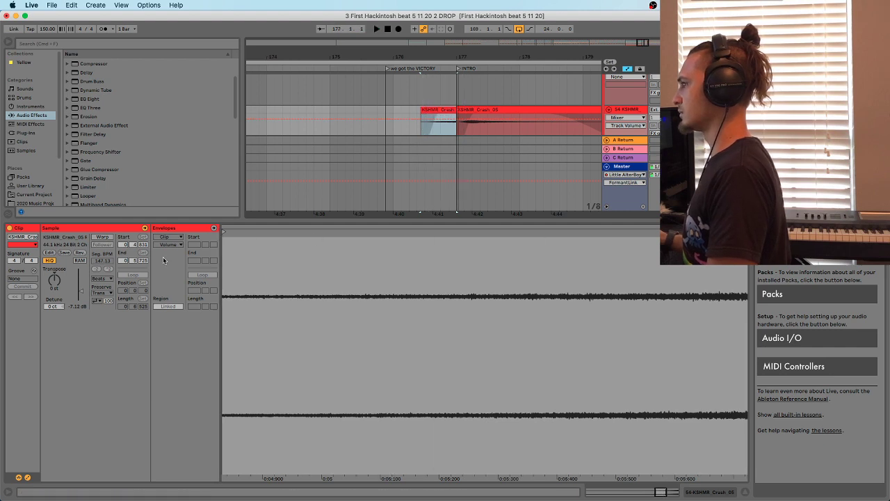
key("space")
key("space")
key("space")
left_click_drag(80, 291, 81, 284)
key("space")
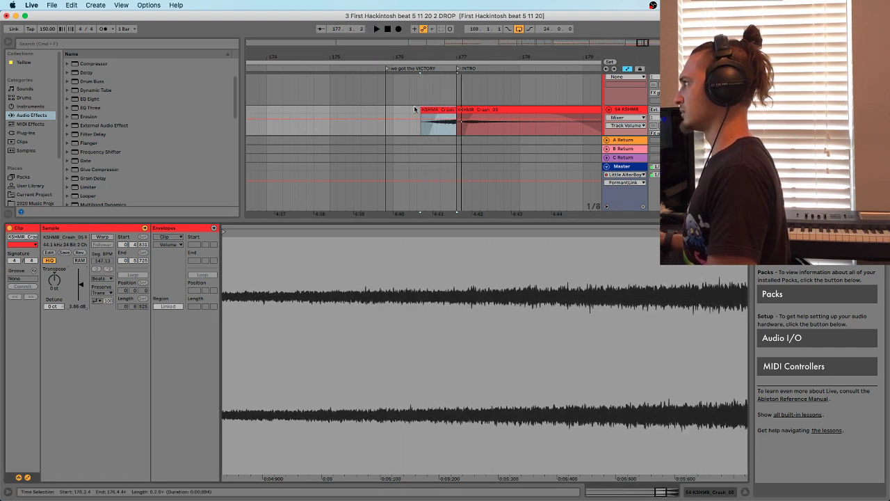
Show the fades, reshape the short crash clip's fade-in, and play the clip to check it
left_click(432, 110)
key("f")
left_click_drag(441, 120, 443, 118)
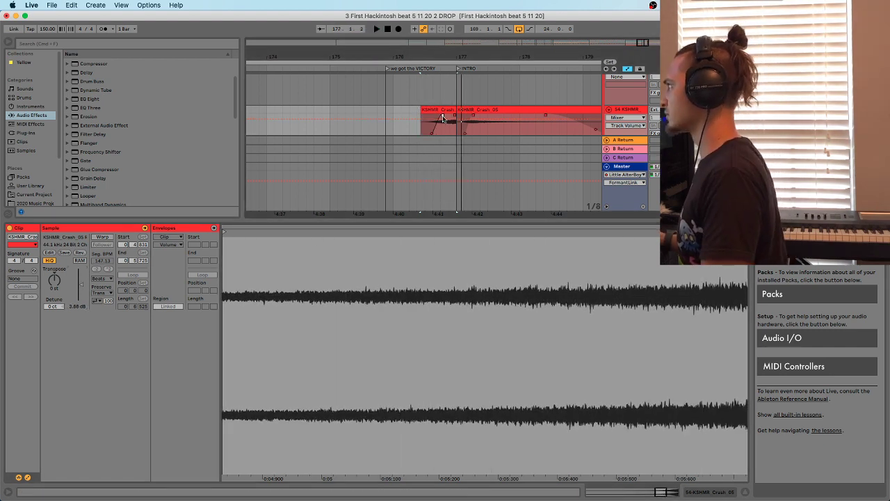
left_click(435, 110)
key("space")
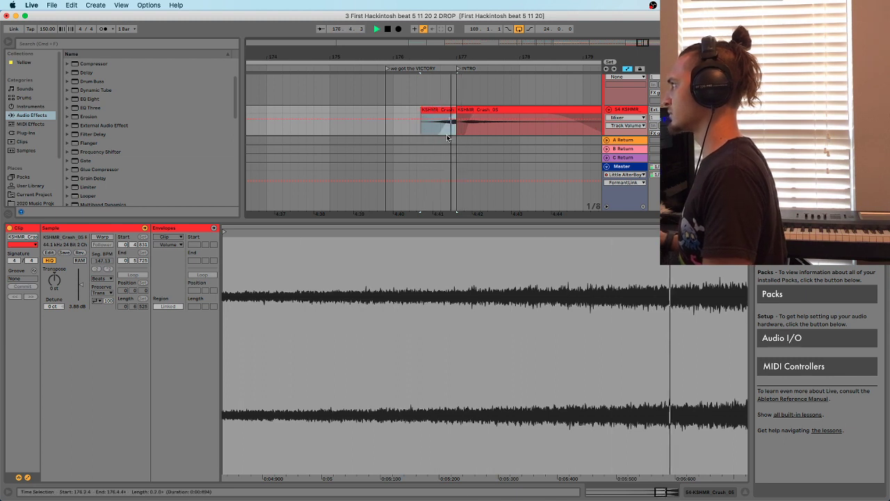
key("space")
Play the arrangement from locator 7 and focus on the short crash before the INTRO
left_click_drag(452, 56, 456, 15)
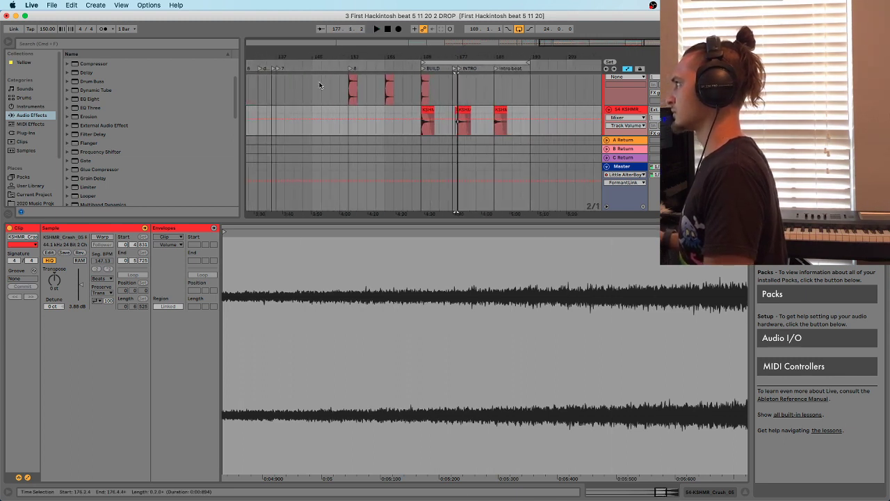
left_click(277, 69)
key("space")
left_click_drag(451, 56, 456, 105)
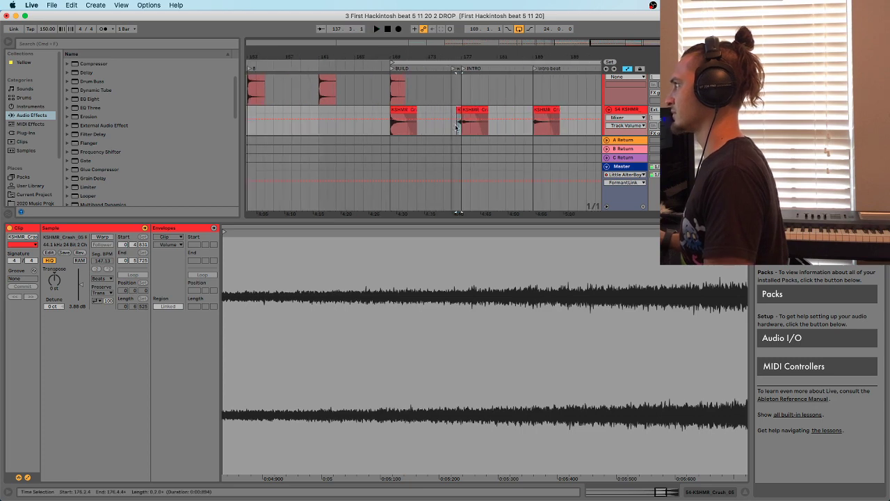
left_click_drag(456, 57, 463, 100)
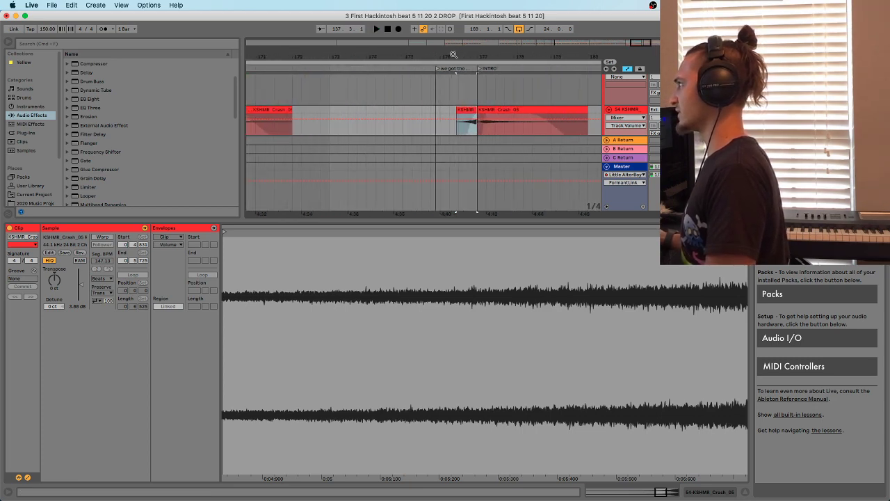
Play the end of the BUILD from bar 175 into the INTRO
left_click_drag(453, 54, 454, 35)
left_click(446, 97)
scroll(433, 104, "up", 2)
left_click(427, 126)
key("space")
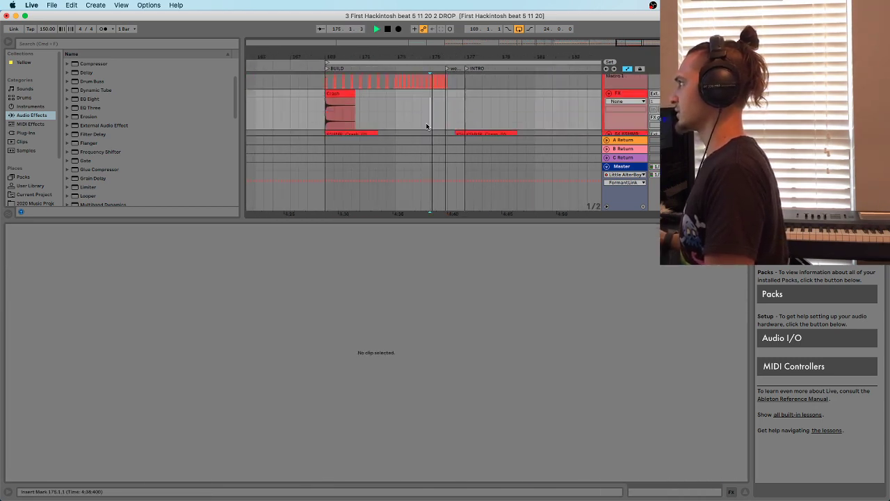
scroll(432, 105, "down", 5)
scroll(434, 100, "up", 10)
Restart playback at locator 7 and bring the BUILD section into focus
left_click_drag(437, 57, 437, 34)
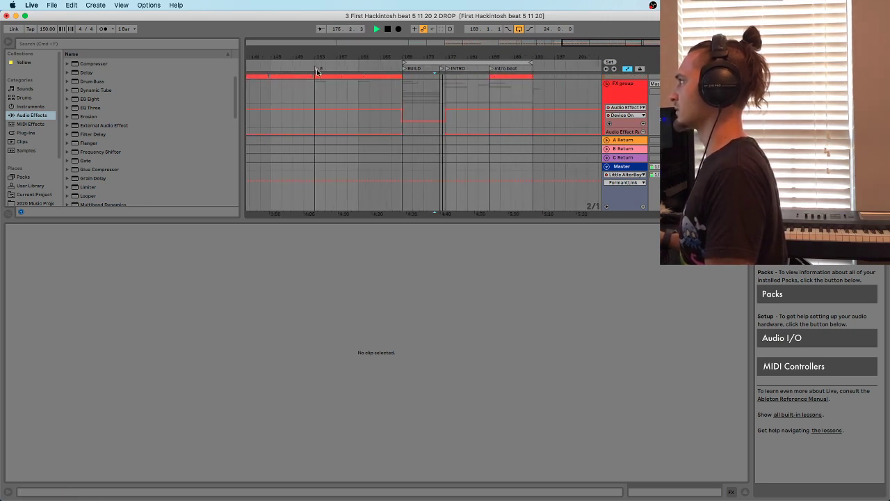
left_click_drag(305, 55, 306, 40)
key("space")
key("space")
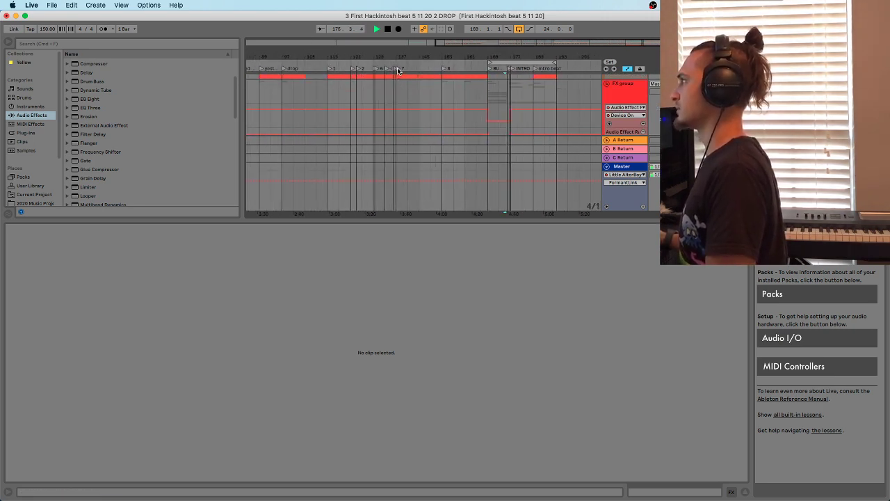
left_click_drag(506, 55, 429, 98)
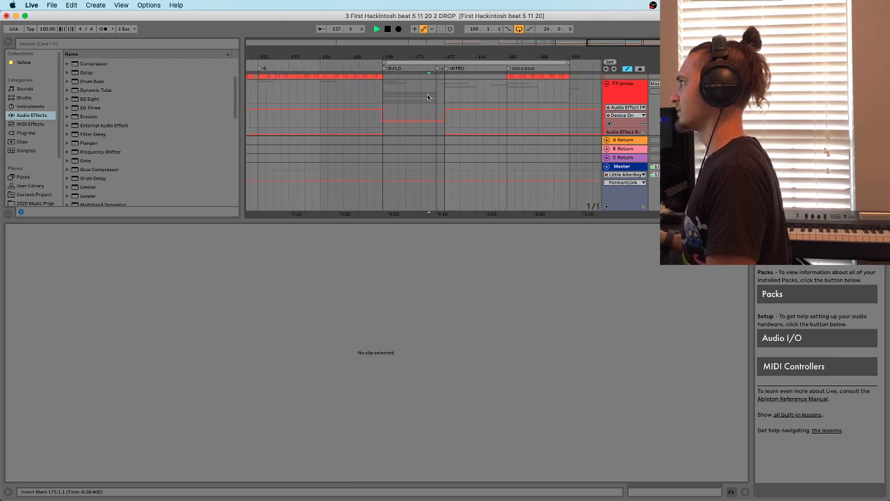
Place the insert marker at the start of the BUILD, shrink the clip view, and stop playback
left_click(387, 94)
left_click_drag(454, 221, 454, 315)
key("space")
Play the arrangement from the start of the INTRO at bar 177
scroll(383, 120, "up", 5)
scroll(384, 96, "up", 8)
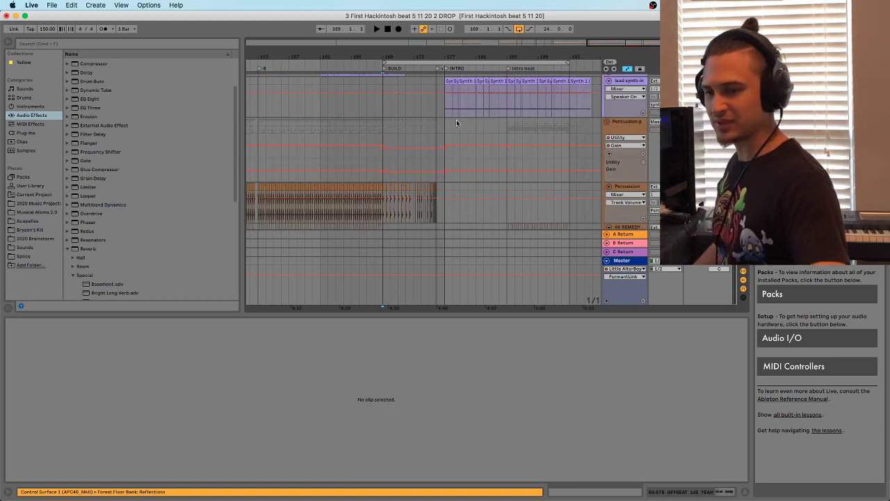
left_click(445, 134)
scroll(452, 118, "up", 2)
key("space")
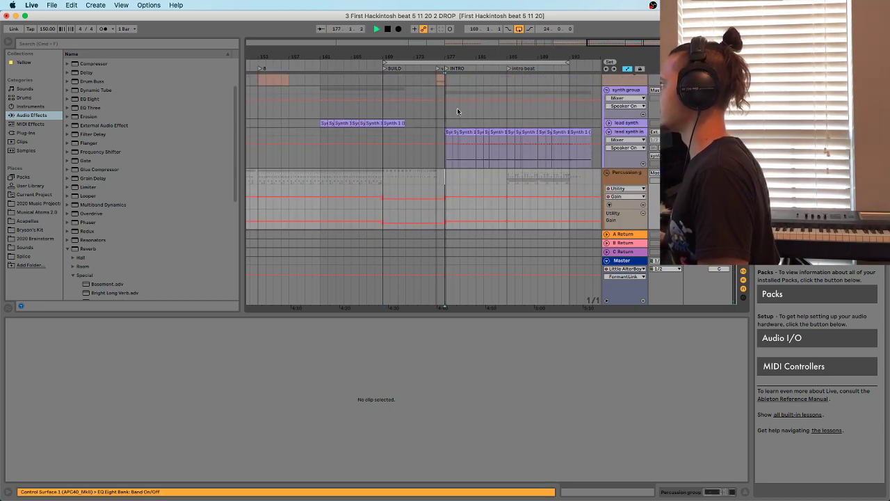
Examine the INTRO and intro beat clips and automation across the FX, percussion, synth, snare and sub tracks during playback
scroll(441, 230, "down", 4)
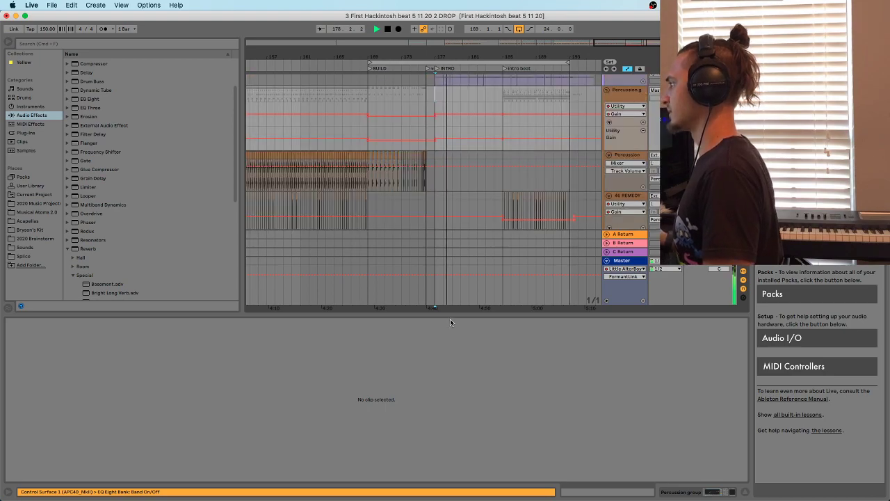
left_click_drag(450, 313, 450, 389)
scroll(542, 184, "down", 5)
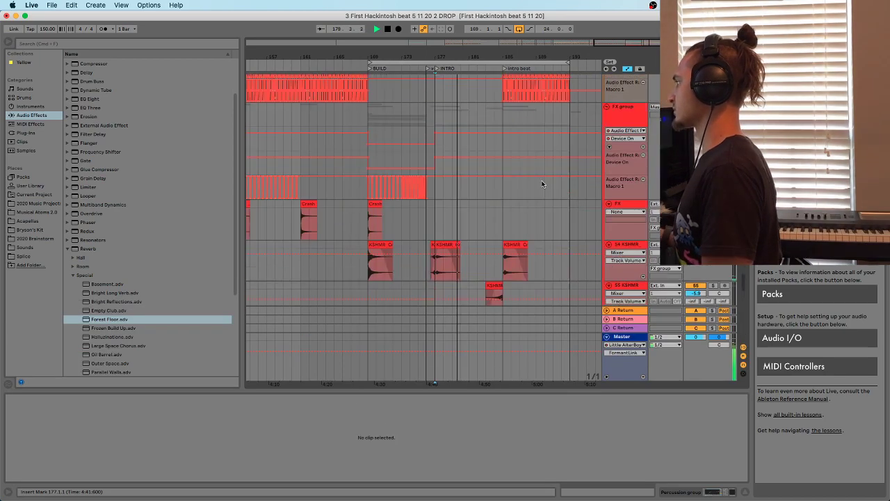
scroll(543, 184, "down", 10)
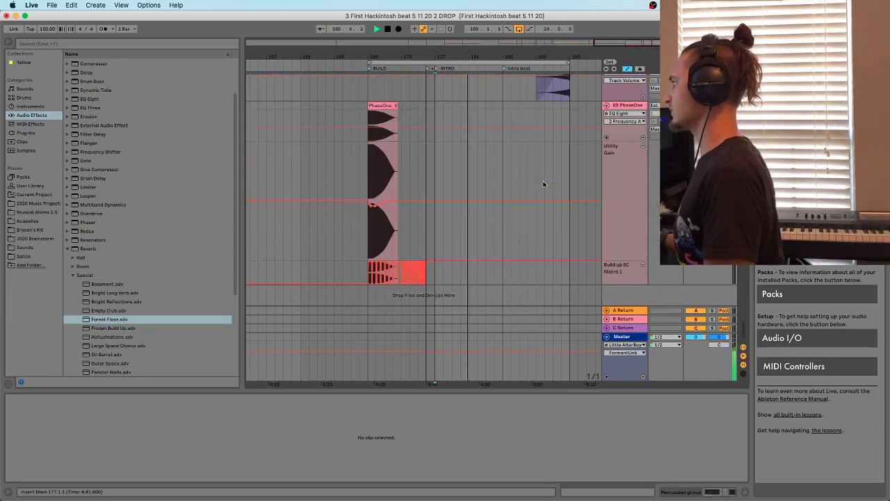
scroll(541, 188, "up", 8)
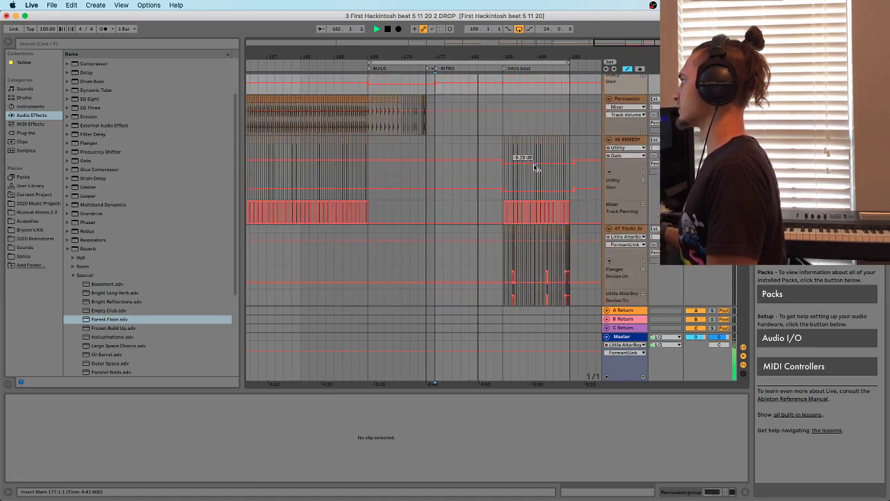
scroll(535, 169, "up", 10)
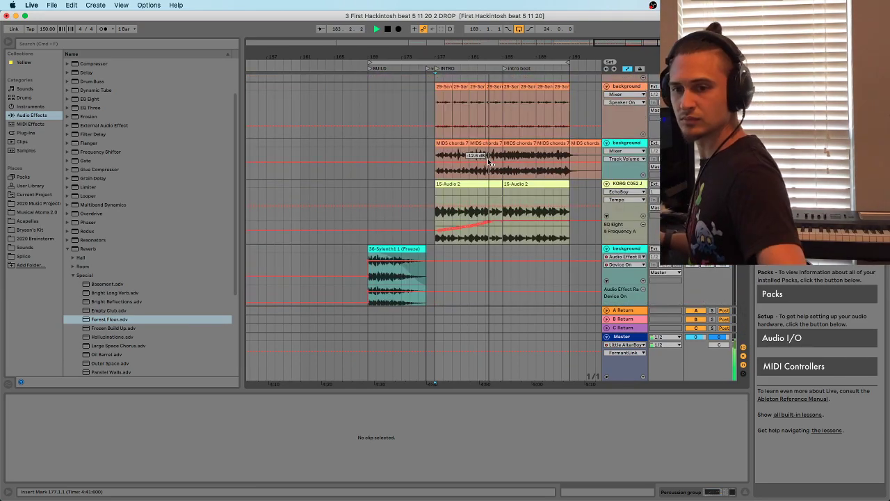
scroll(544, 201, "up", 3)
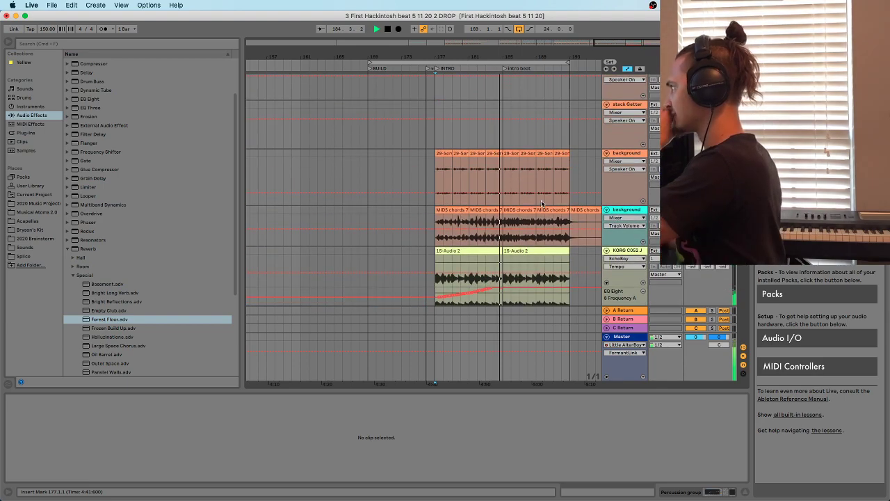
left_click_drag(536, 58, 530, 31)
scroll(528, 188, "up", 10)
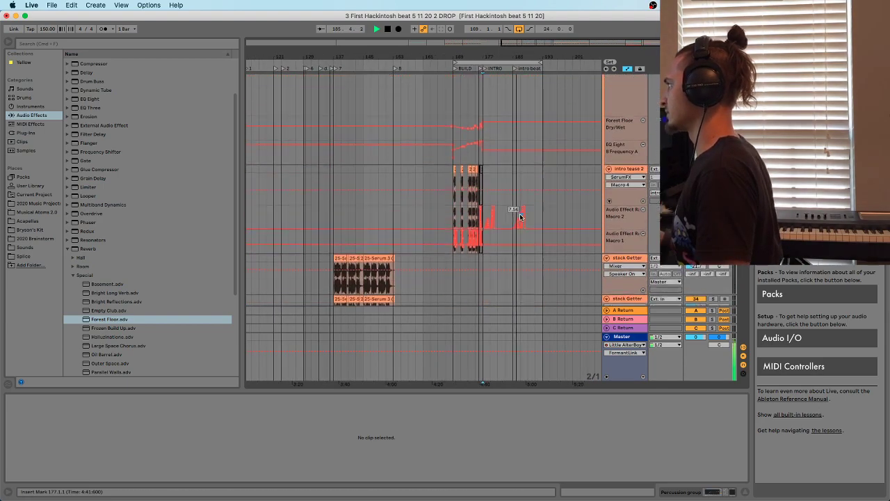
scroll(536, 199, "up", 15)
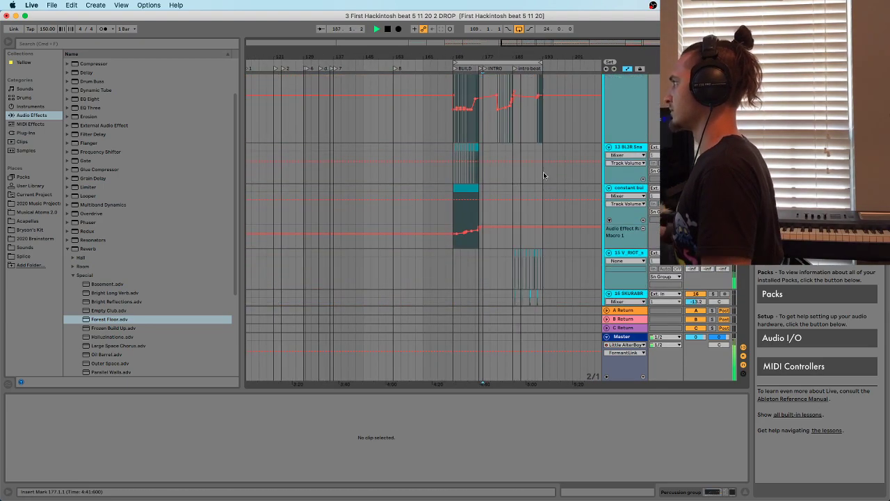
scroll(529, 190, "down", 5)
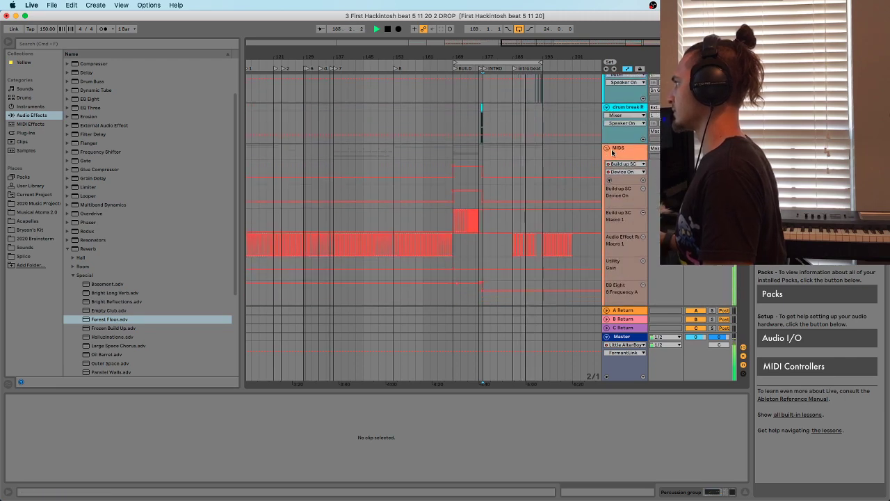
scroll(511, 191, "down", 10)
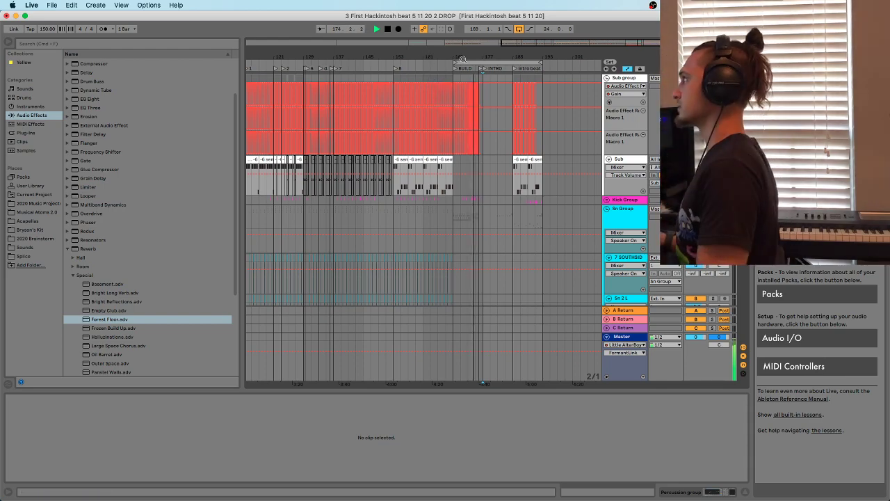
Place the insert marker on the Sub track at the start of the BUILD, bar 169, and inspect the nearby clips
left_click_drag(463, 60, 403, 92)
mouse_move(460, 58)
left_mouse_down()
mouse_move(460, 76)
mouse_move(458, 35)
left_mouse_up()
left_click(426, 190)
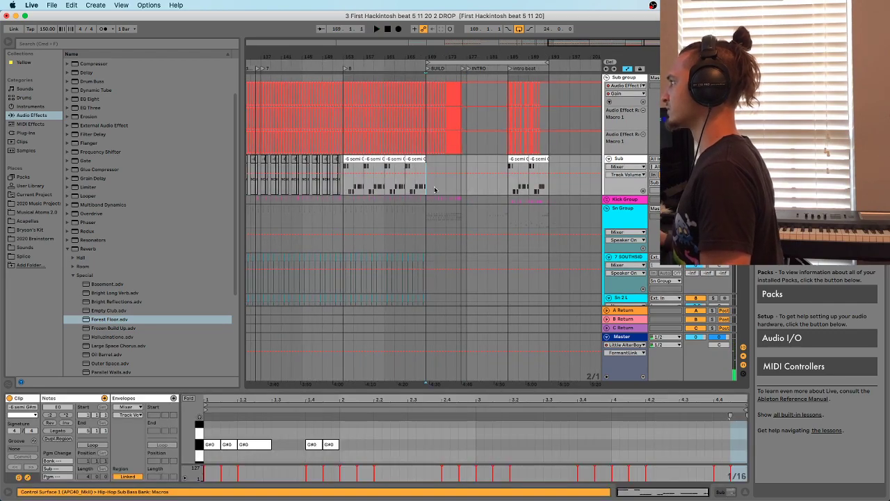
scroll(446, 182, "down", 4)
scroll(371, 185, "up", 4)
Place the insert marker at bar 137, the start of section 7, and locate the audio getter track's clips there
mouse_move(339, 58)
left_mouse_down()
mouse_move(404, 57)
mouse_move(418, 43)
mouse_move(379, 77)
mouse_move(336, 56)
left_mouse_up()
left_click(376, 80)
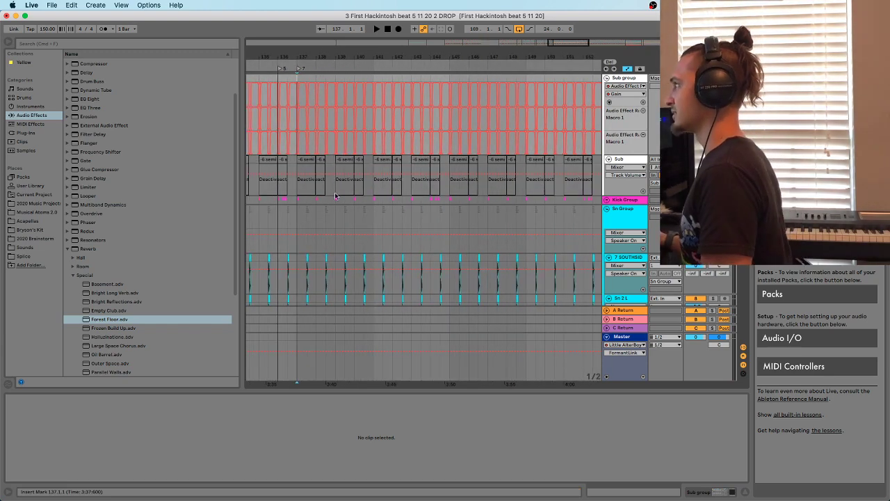
mouse_move(324, 61)
left_mouse_down()
mouse_move(330, 50)
mouse_move(325, 61)
mouse_move(346, 63)
left_mouse_up()
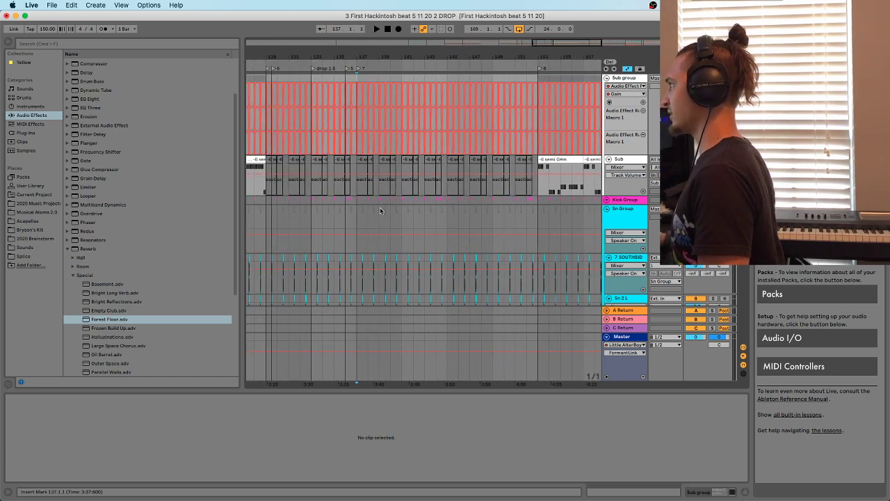
scroll(417, 167, "down", 10)
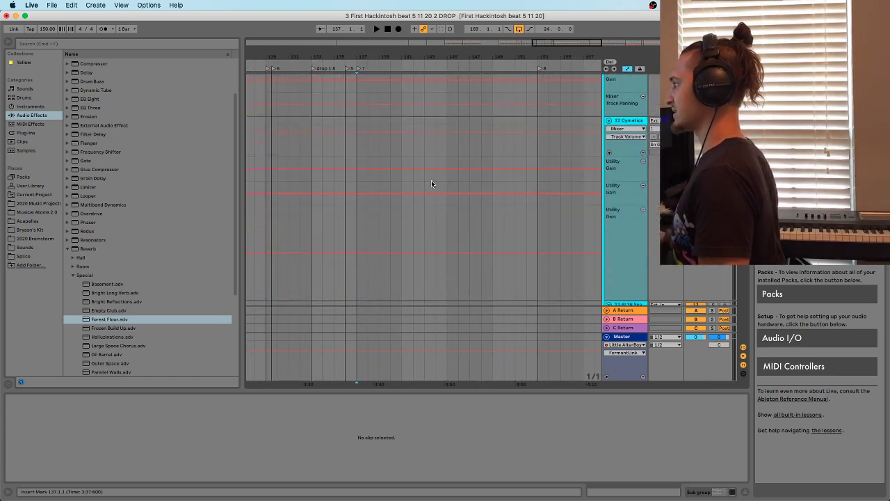
scroll(432, 182, "down", 10)
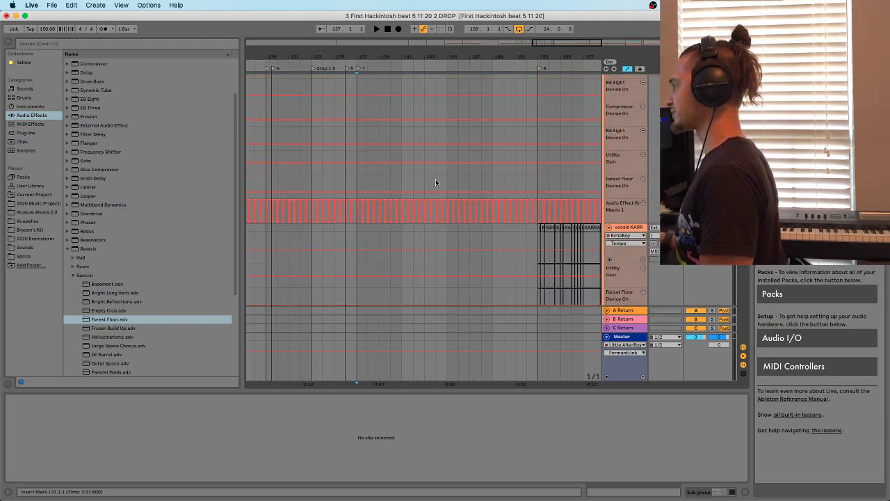
scroll(435, 179, "down", 5)
scroll(436, 180, "up", 10)
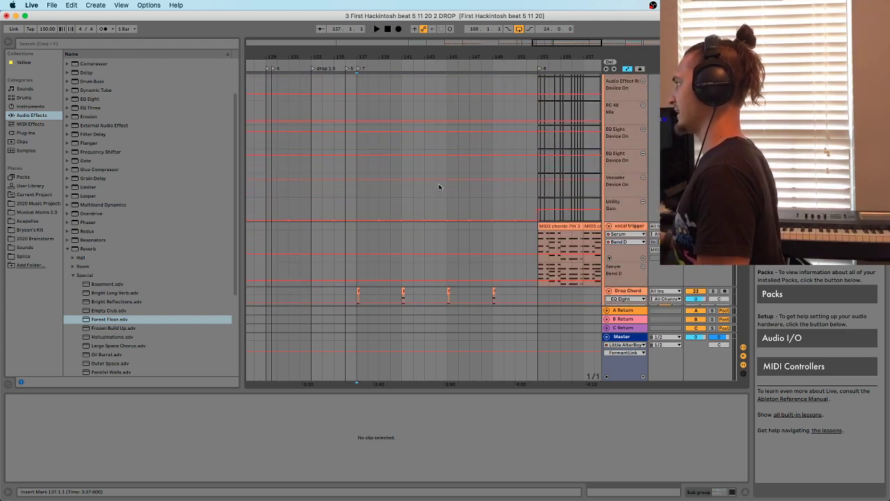
scroll(439, 185, "down", 10)
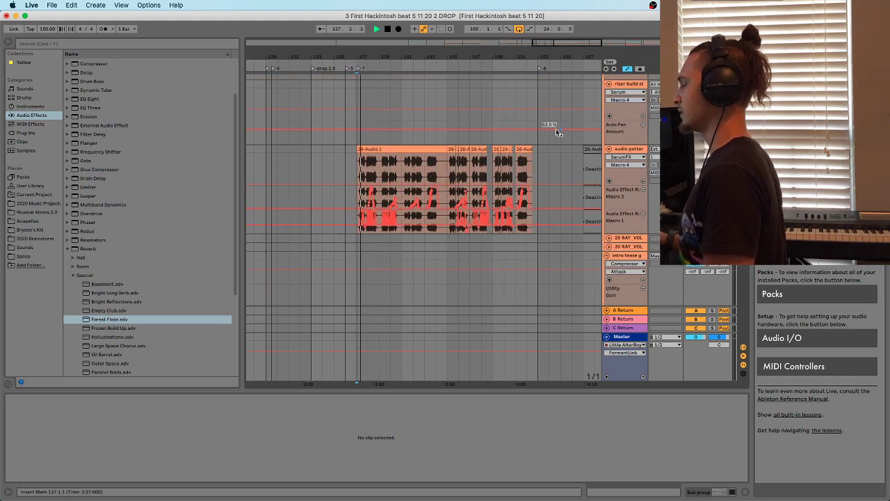
Play the audio getter track soloed from bar 137, examine the drop hit and riser tracks, and stop playback
left_click(359, 171)
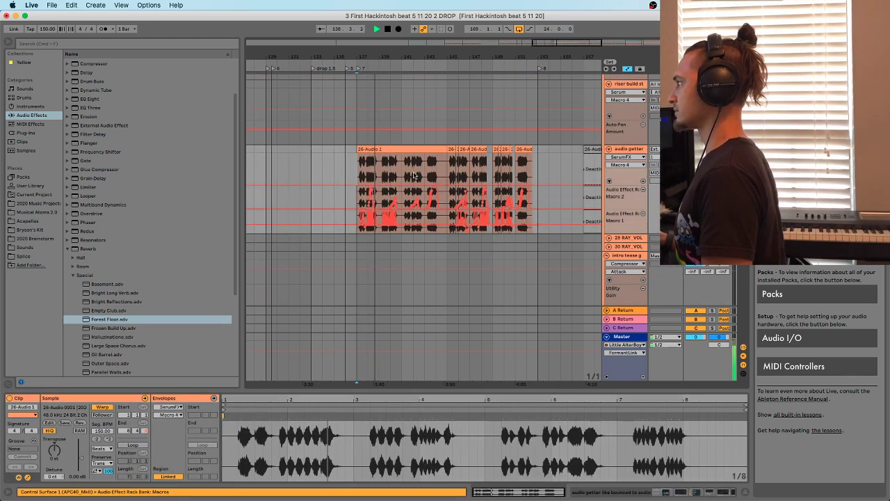
scroll(514, 195, "up", 5)
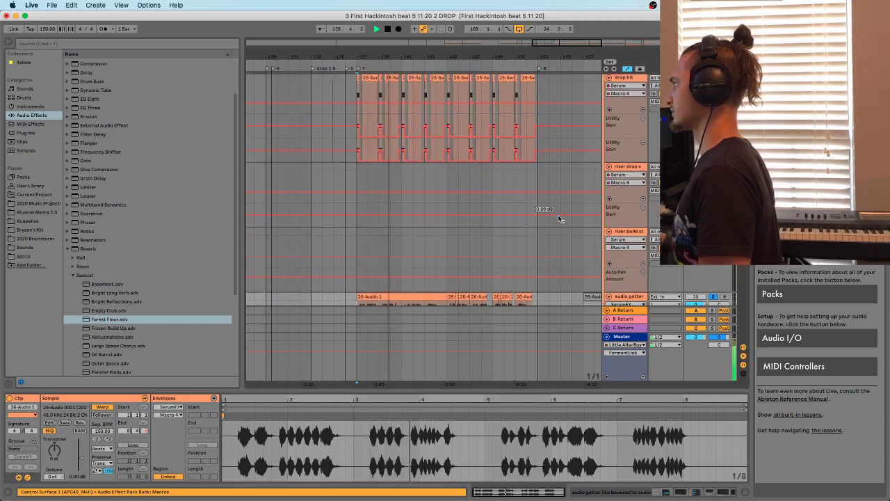
scroll(542, 216, "down", 10)
scroll(567, 223, "down", 10)
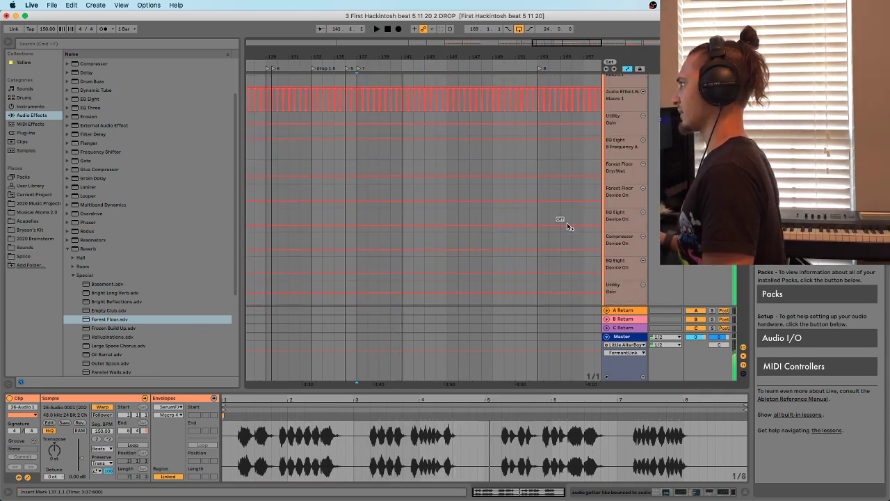
scroll(567, 226, "up", 15)
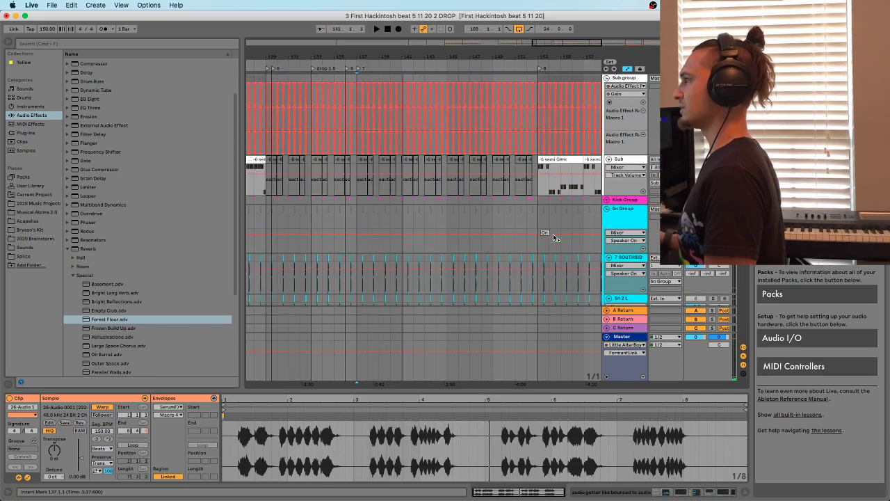
Add Getter Like.als from the project's presets, drop plug ins, actual drop used folder as a track directly below Sub
left_click(29, 205)
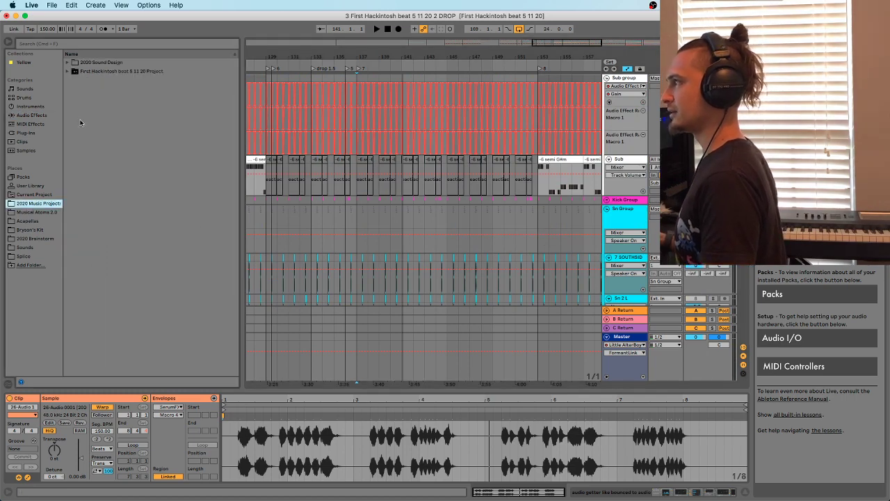
left_click(68, 71)
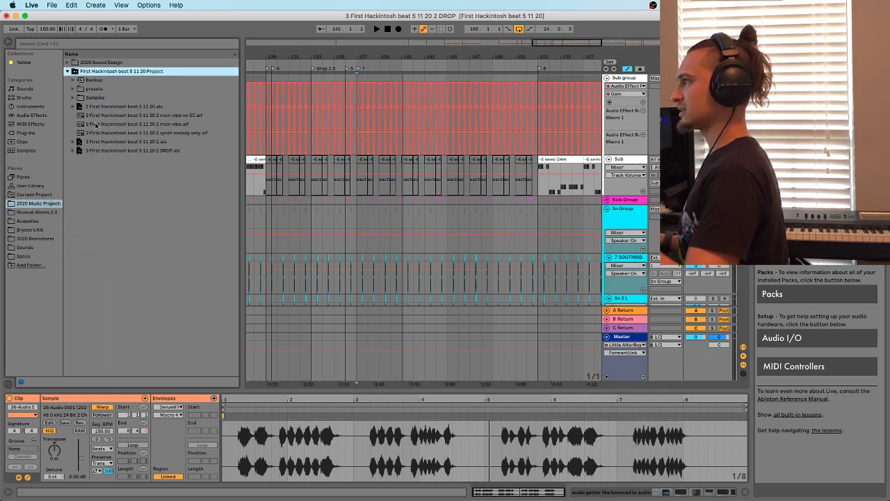
left_click(73, 89)
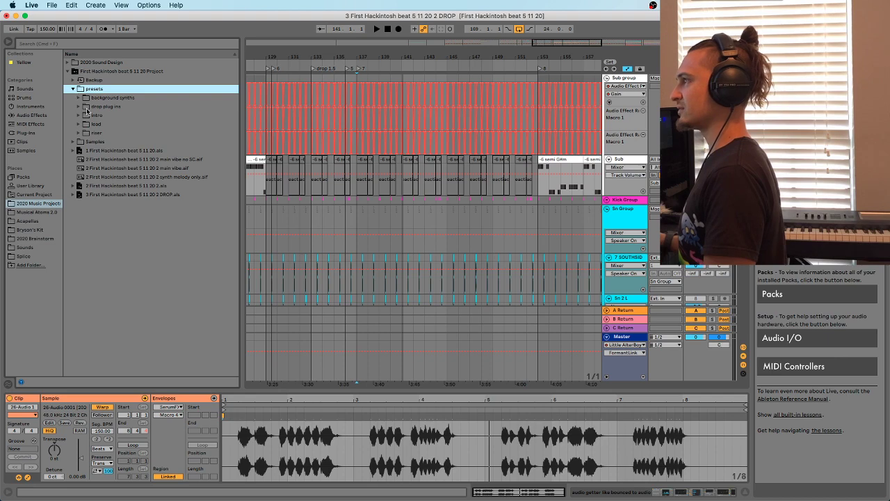
left_click(78, 106)
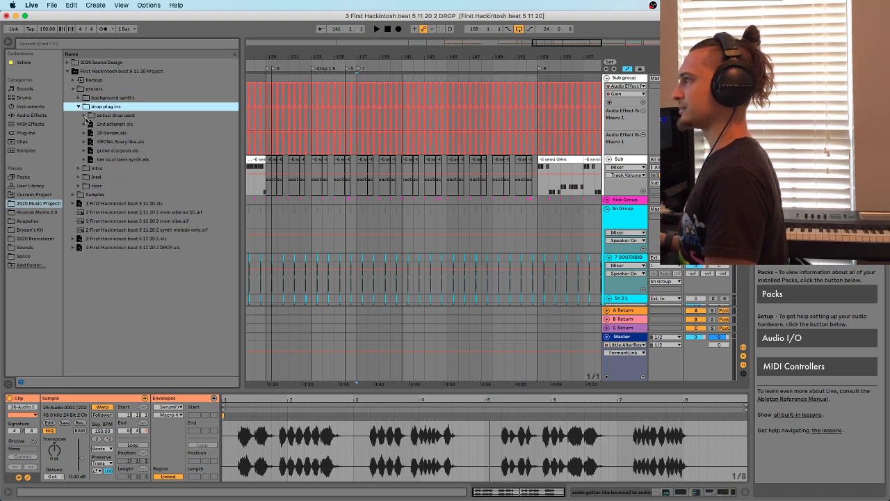
left_click(84, 115)
left_click(109, 124)
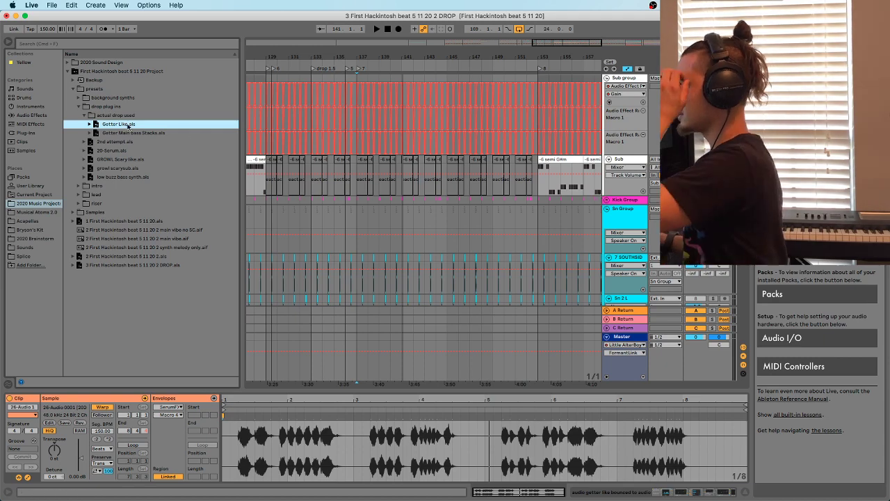
left_click_drag(362, 149, 363, 153)
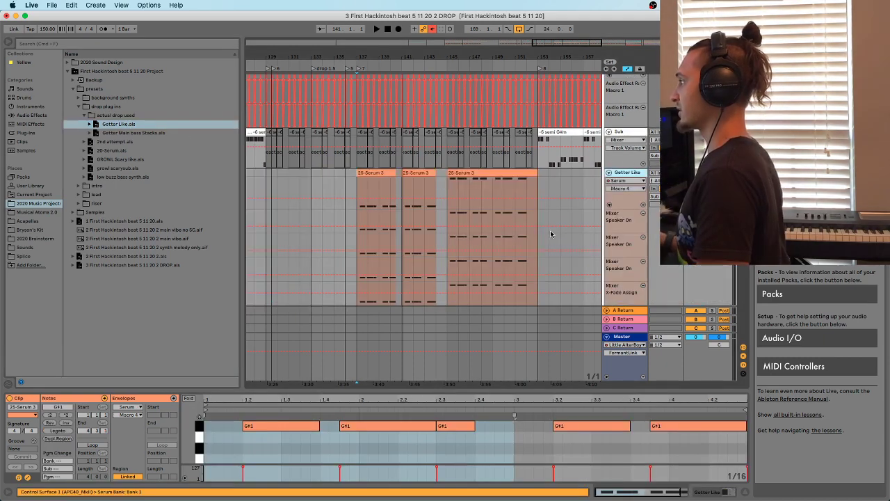
Inspect the Getter Like track's Serum clips and select the first one, from bar 137 to 140.3
left_click(472, 174)
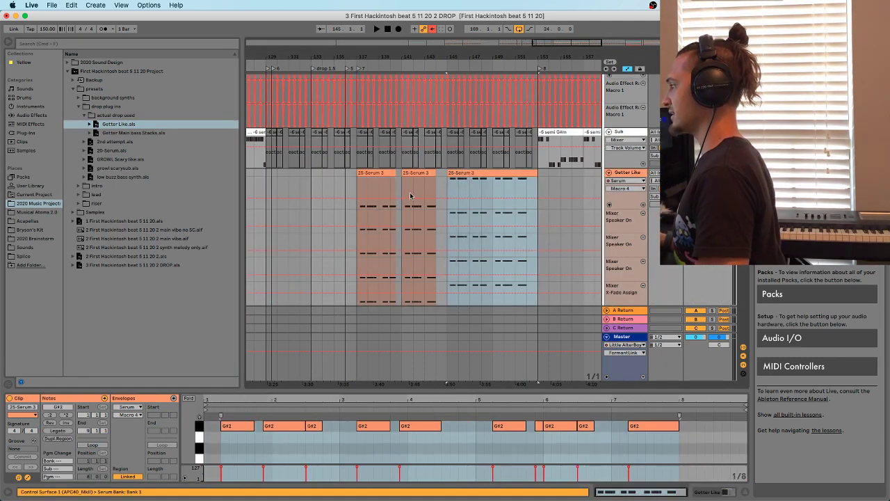
left_click(386, 202)
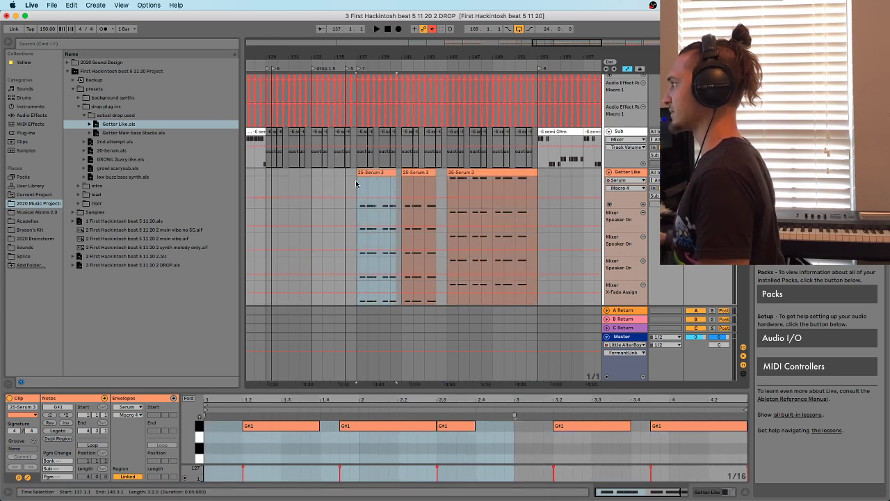
left_click_drag(396, 184, 357, 184)
scroll(357, 185, "down", 1)
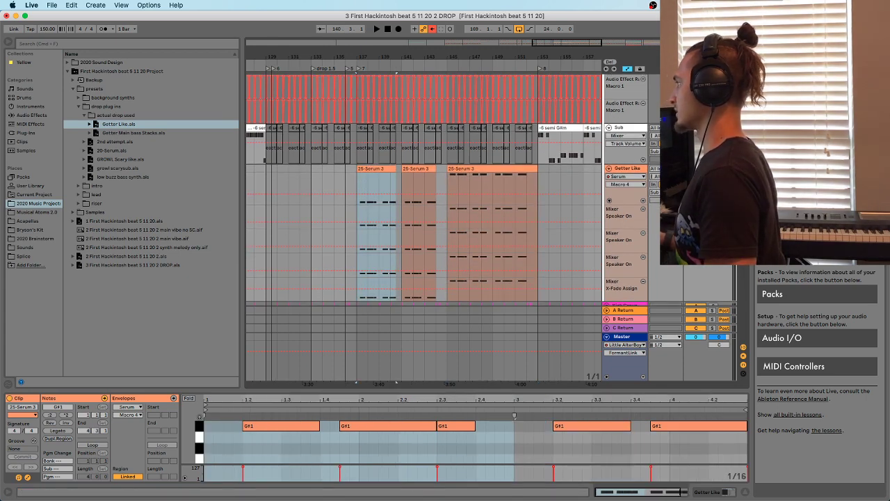
scroll(599, 167, "down", 1)
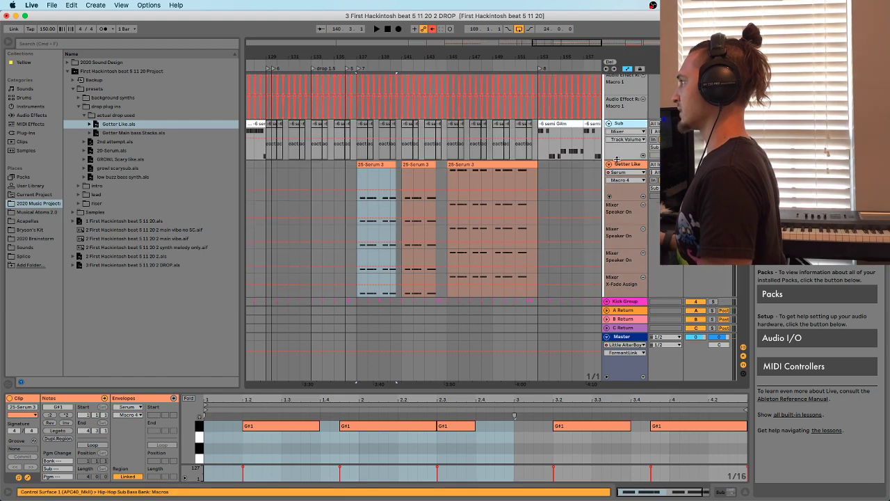
Insert a new MIDI track below Getter Like and load Serum from the Yellow collection onto it
scroll(624, 174, "down", 3)
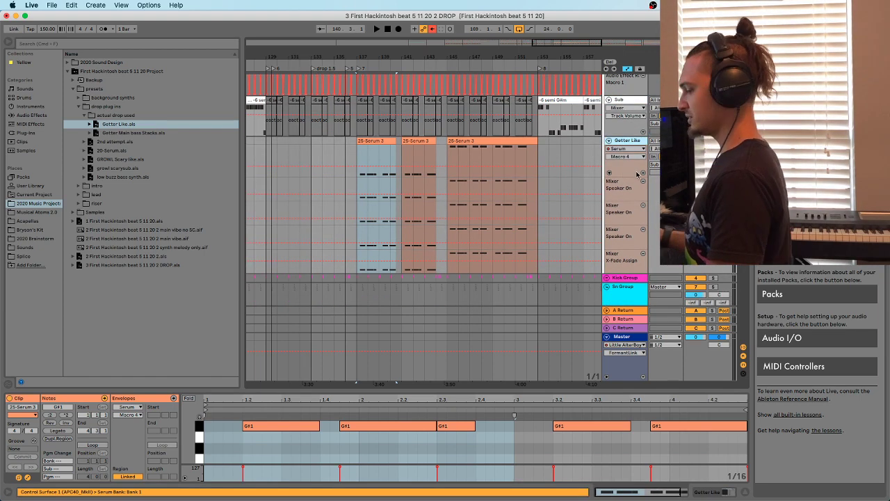
key("super+shift+t")
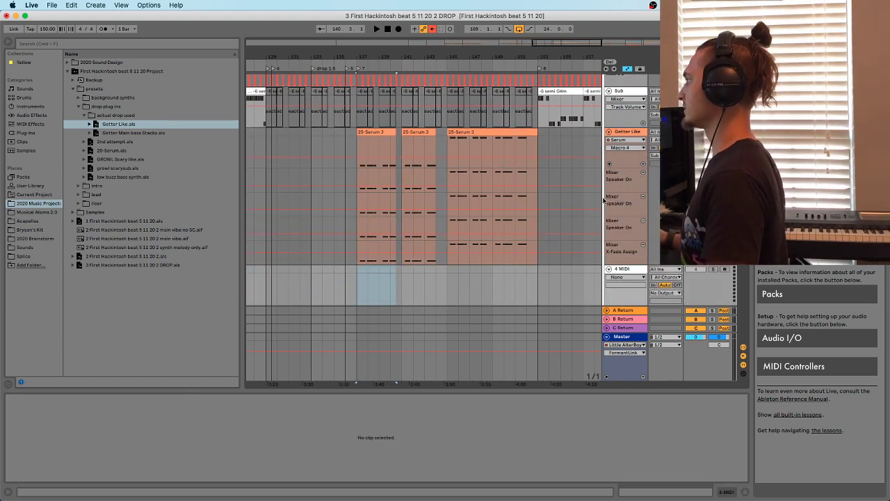
left_click(627, 132)
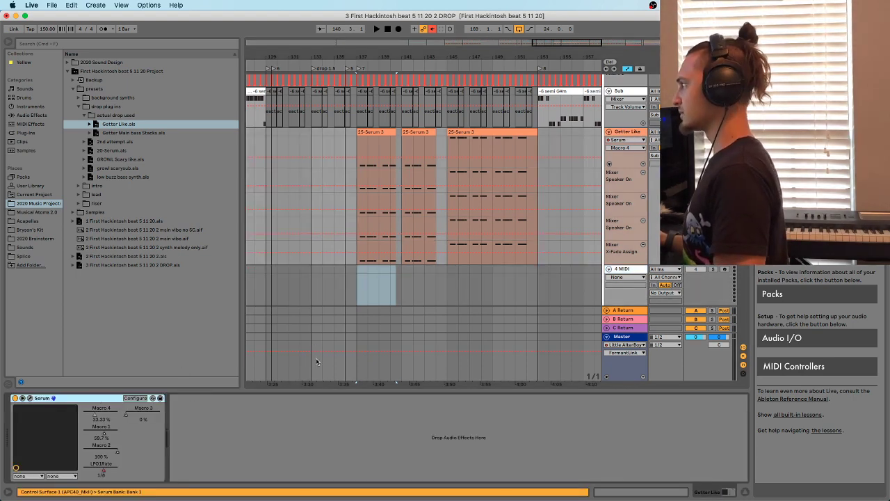
left_click(373, 293)
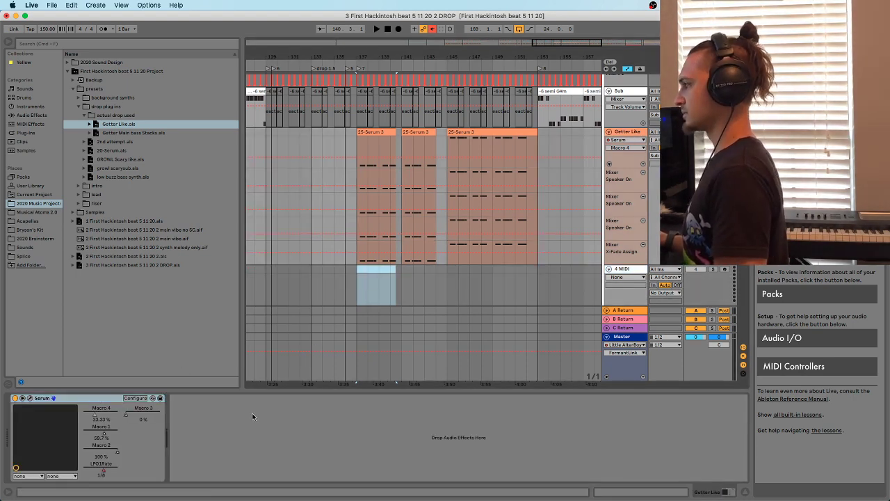
left_click(612, 276)
left_click(23, 62)
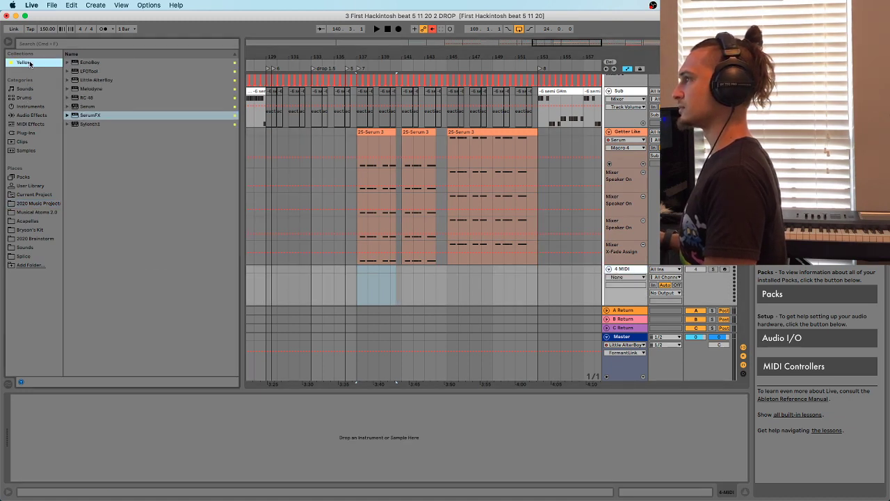
left_click(87, 107)
left_click_drag(369, 276, 346, 258)
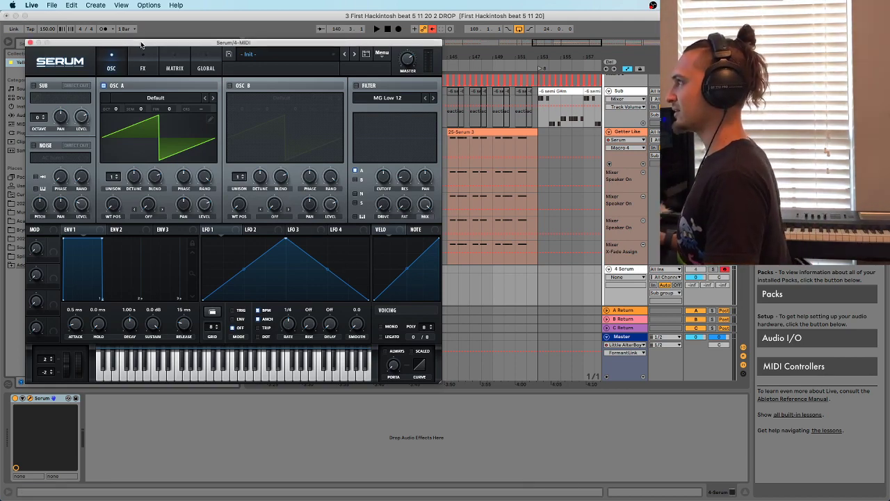
Enable the sub oscillator and turn off oscillator A in the new Serum instance
left_click_drag(215, 43, 349, 78)
left_click_drag(210, 108, 216, 150)
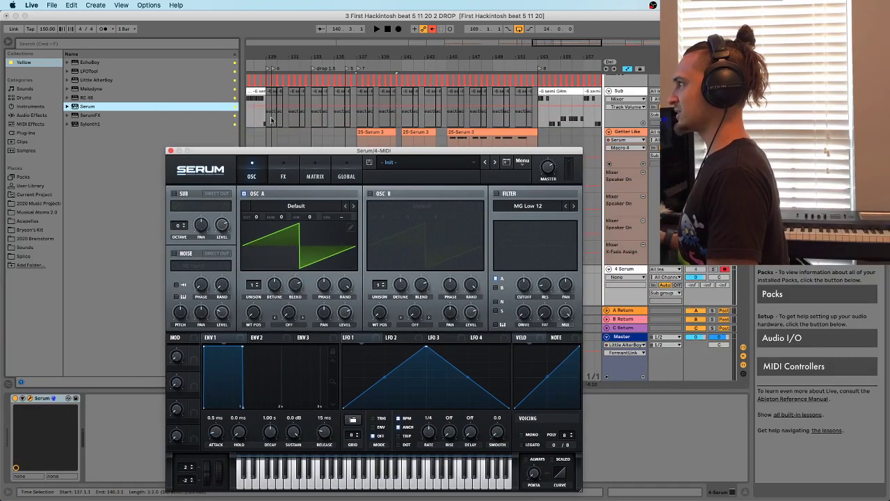
left_click_drag(376, 55, 423, 58)
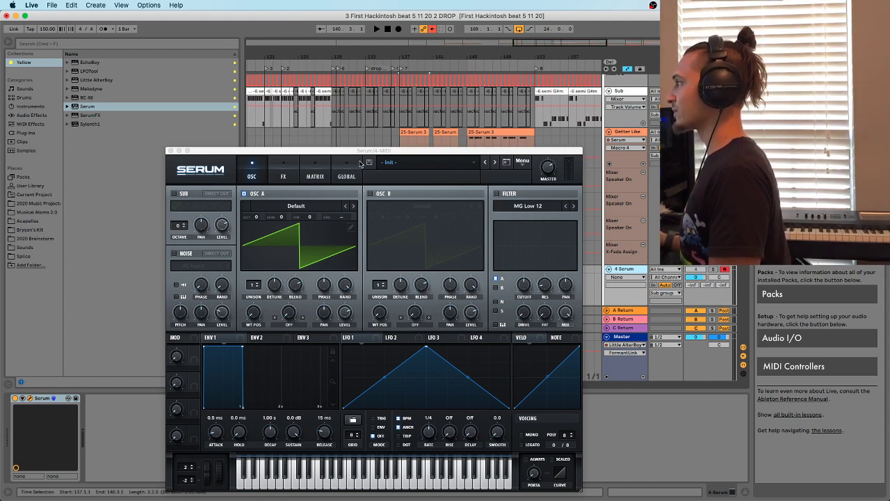
left_click(175, 194)
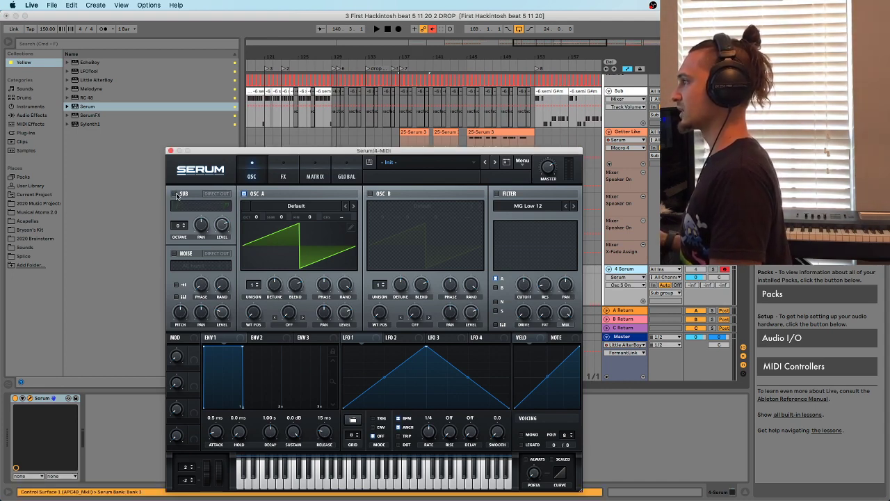
left_click_drag(195, 155, 147, 102)
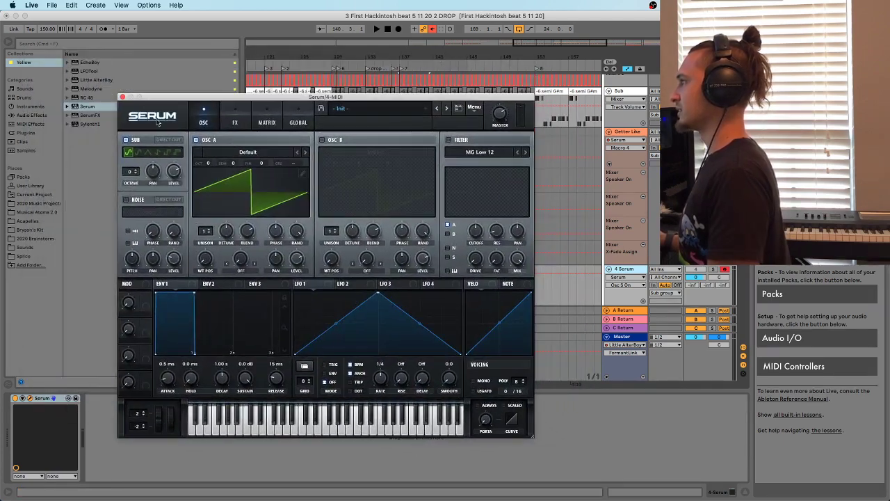
left_click(197, 140)
left_click_drag(231, 98, 222, 255)
Open the Getter Like track's Serum window and place it beside the clips to inspect its patch settings
left_click(407, 127)
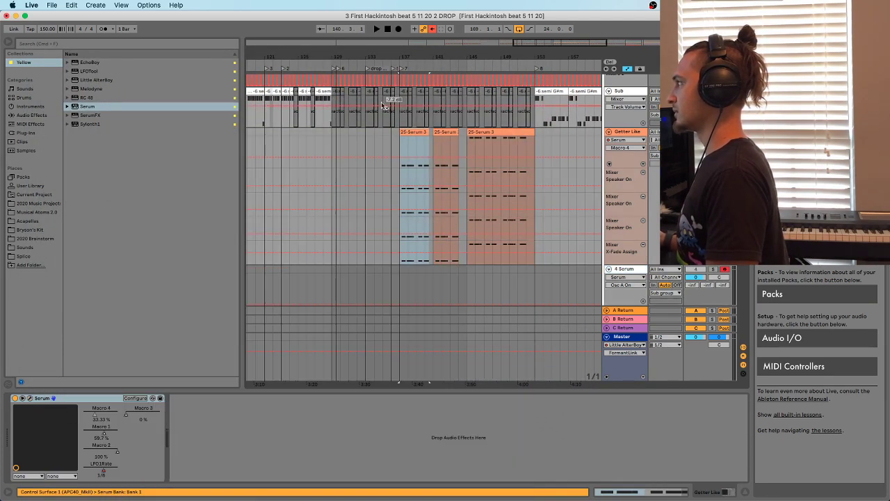
left_click_drag(388, 56, 393, 91)
scroll(436, 178, "up", 2)
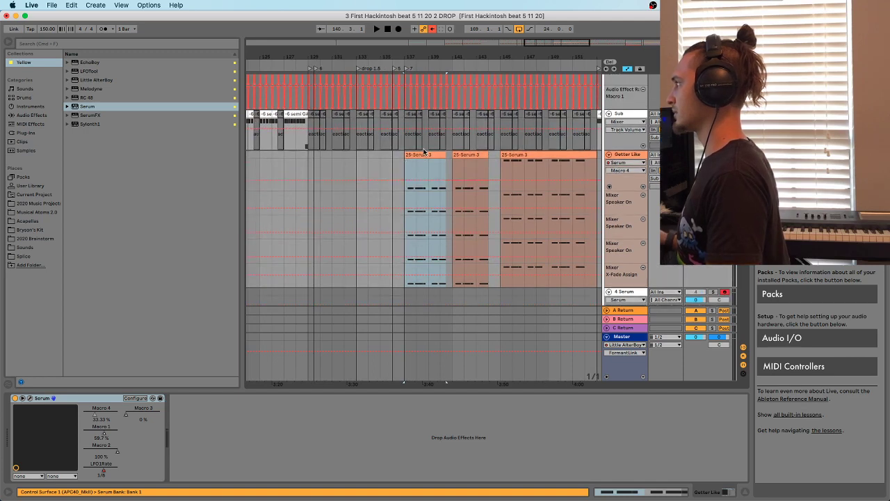
key("shift+Tab")
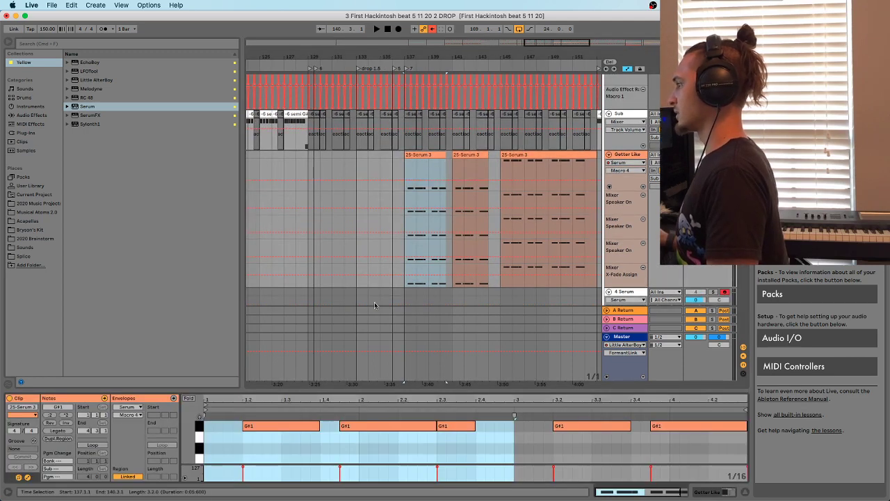
key("shift+Tab")
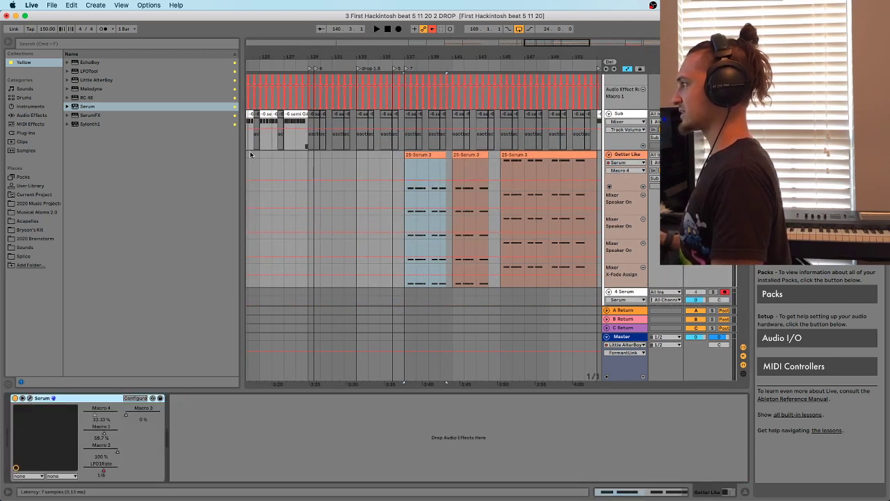
key("super+alt+p")
left_click_drag(212, 75, 472, 67)
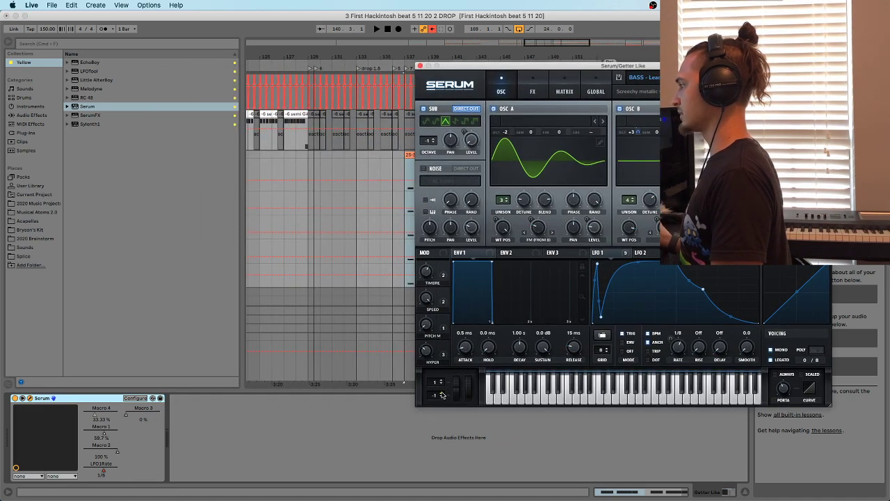
Shrink the Getter Like track's Serum window and move it clear of the arrangement clips
left_click(417, 407)
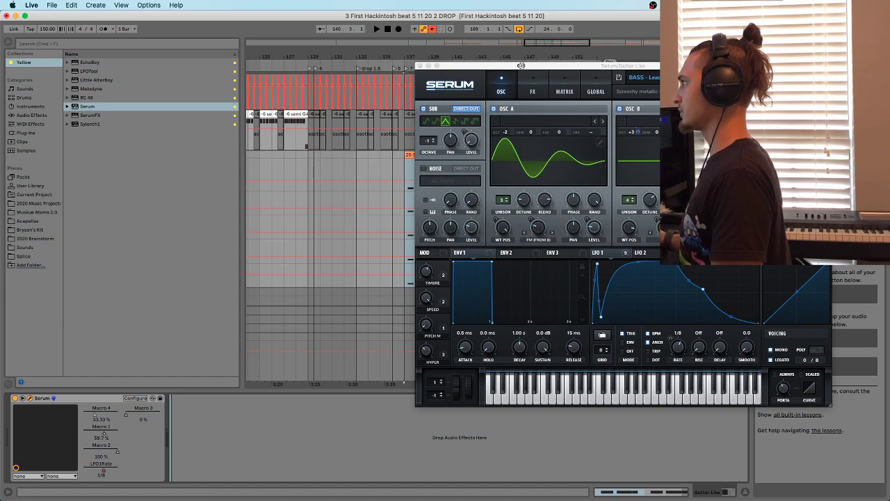
left_click_drag(745, 66, 717, 62)
left_click_drag(803, 403, 673, 295)
left_click_drag(489, 61, 666, 87)
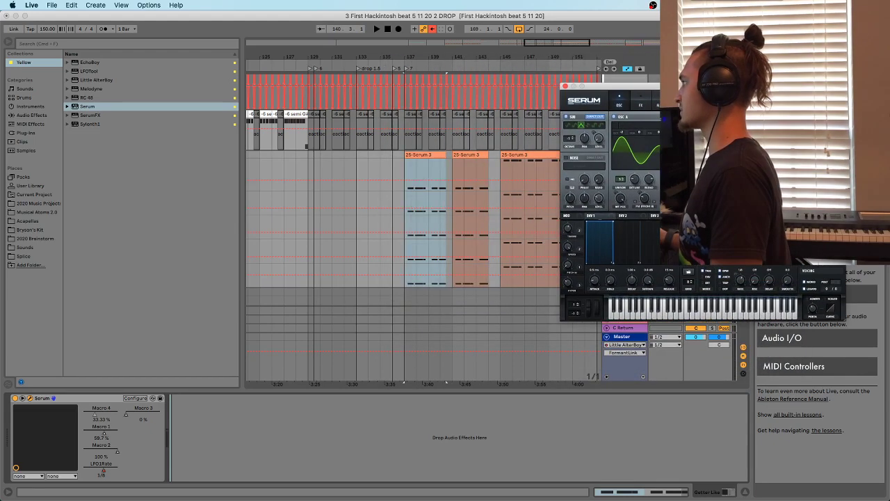
left_click(569, 89)
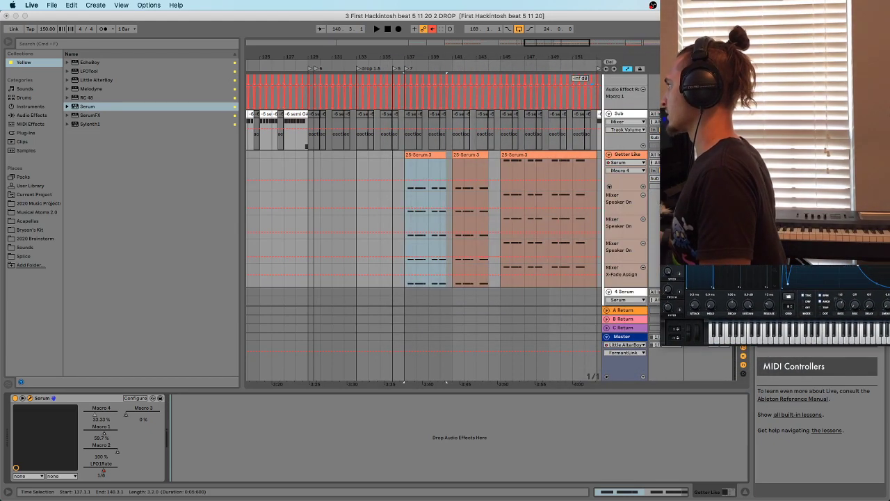
Bring up the Serum window of the 4 Serum track, shrink it and move it clear of the clips
left_click(625, 291)
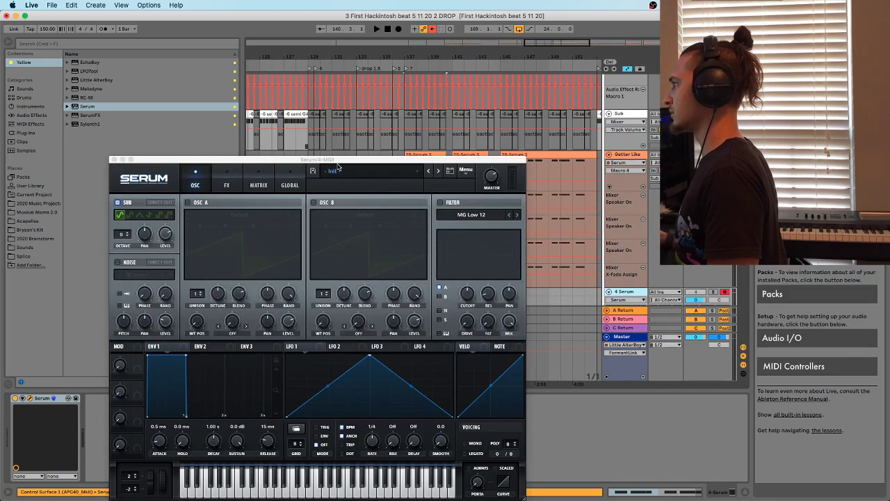
left_click_drag(338, 168, 240, 44)
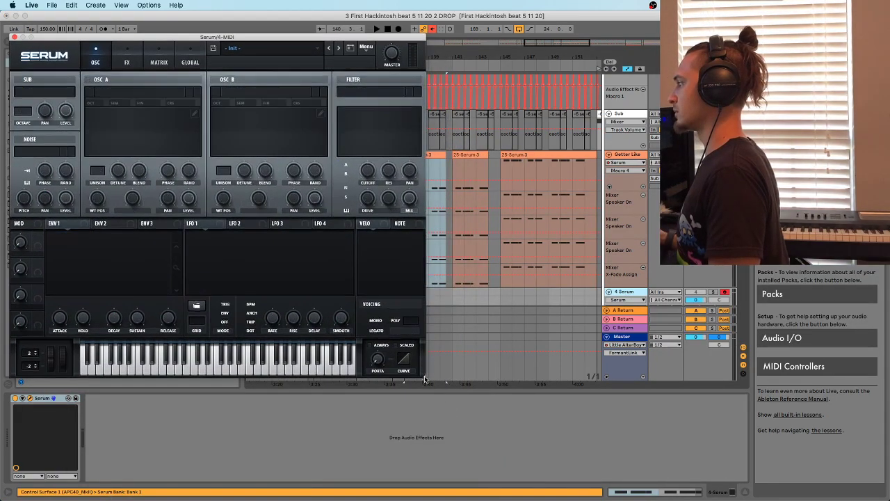
left_click_drag(424, 379, 323, 293)
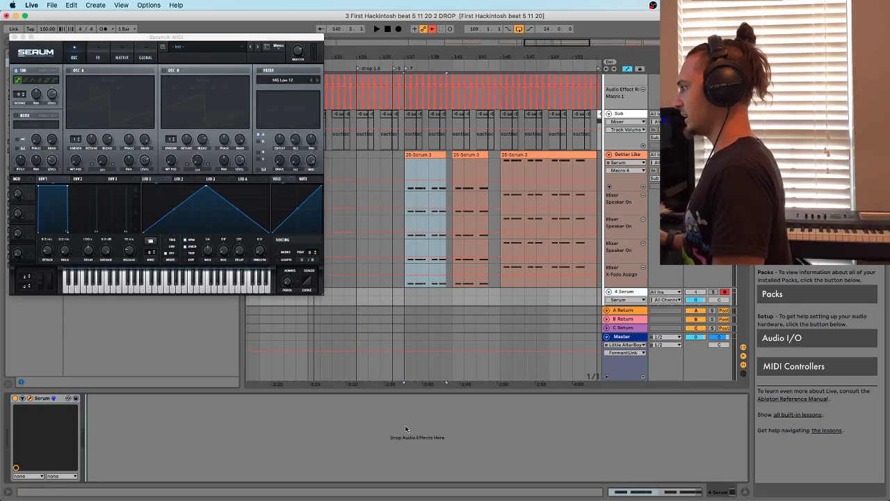
Turn off Auto-Hide Plug-In Windows in the plug-in preferences so several instrument windows can stay open
key("super+comma")
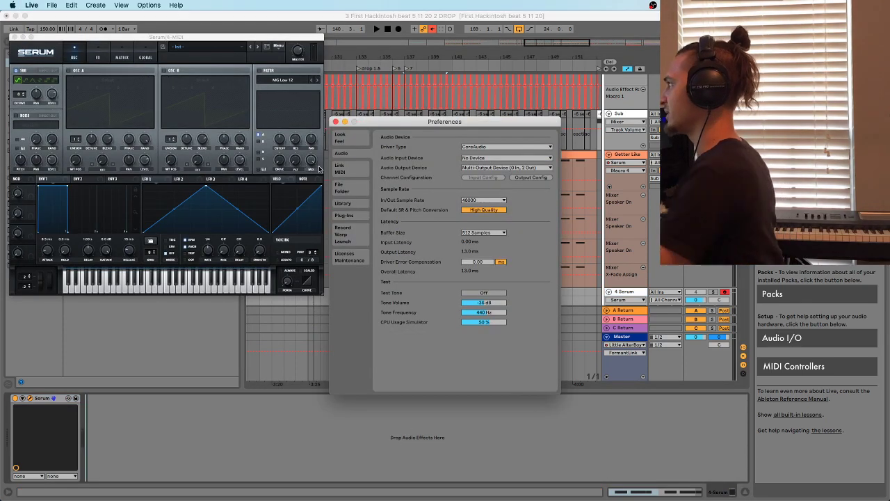
left_click(350, 217)
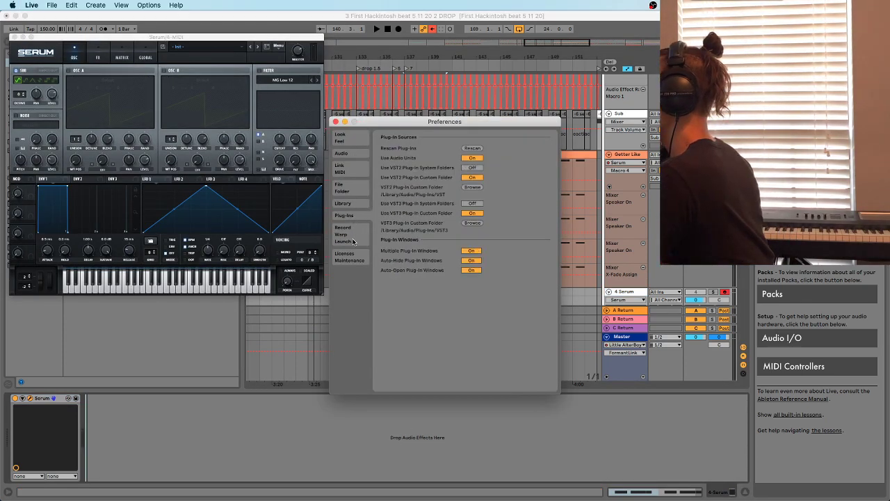
left_click(472, 261)
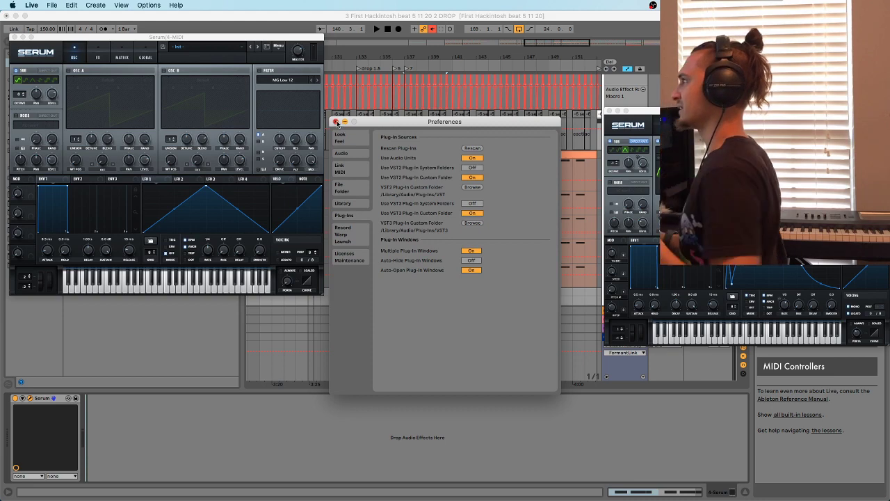
left_click(337, 122)
Arrange the Getter Like and 4 Serum plug-in windows next to each other so both patches can be compared
left_click_drag(682, 117, 579, 48)
left_click_drag(790, 280, 821, 309)
left_click(235, 40)
left_click_drag(235, 39, 284, 58)
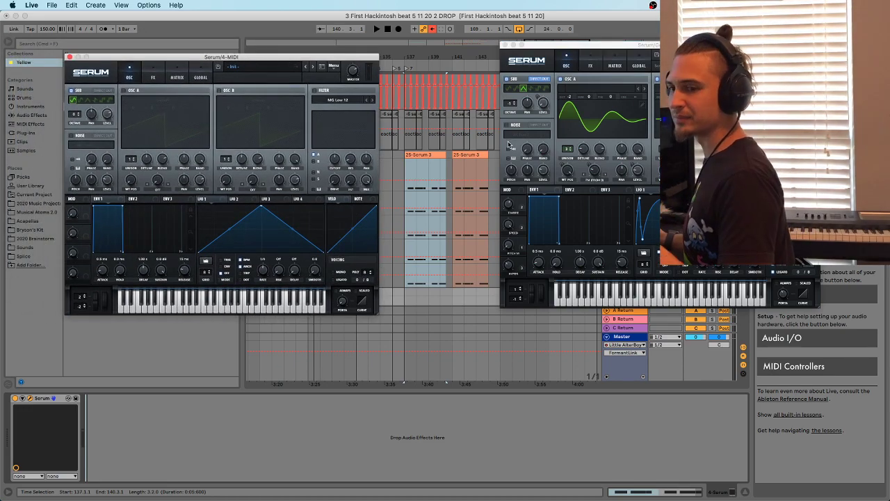
left_click_drag(616, 45, 609, 68)
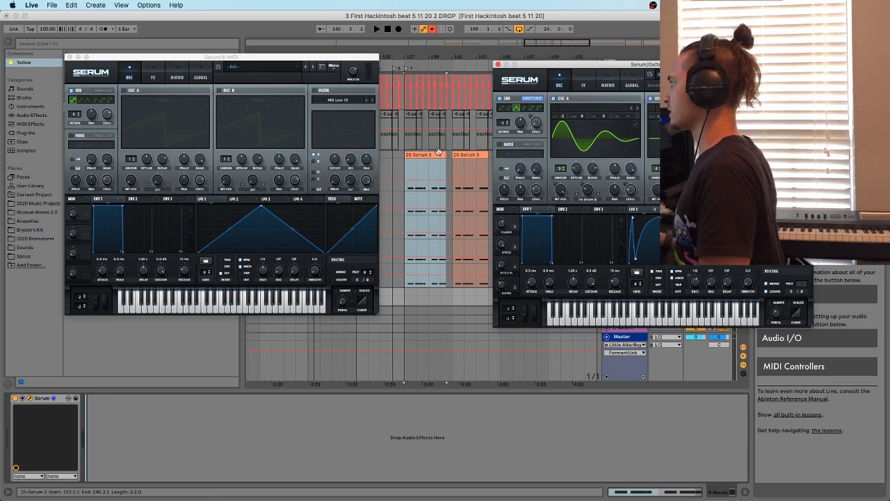
left_click_drag(612, 64, 574, 260)
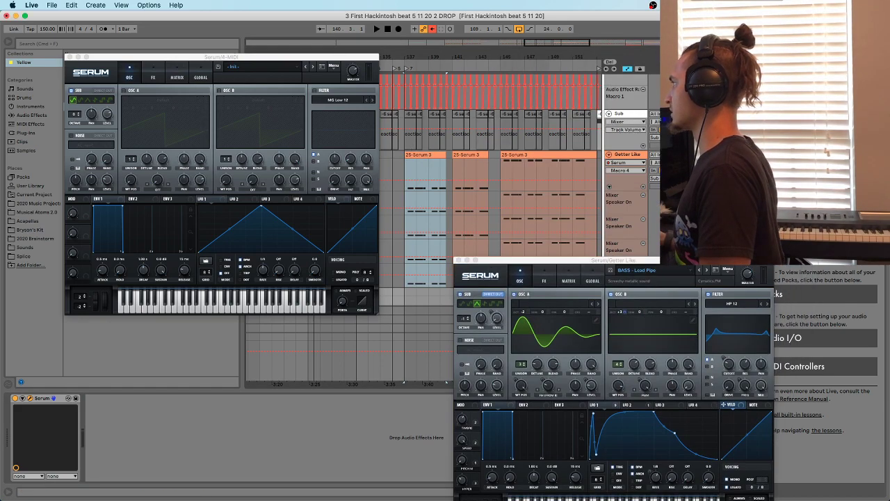
Play back the Getter Like bass from bar 137 and close that track's Serum window
key("space")
left_click_drag(520, 261, 517, 123)
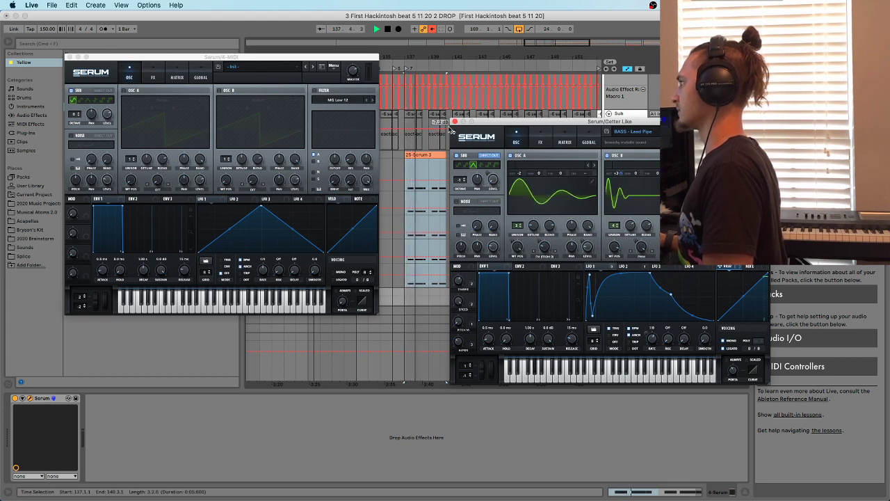
key("space")
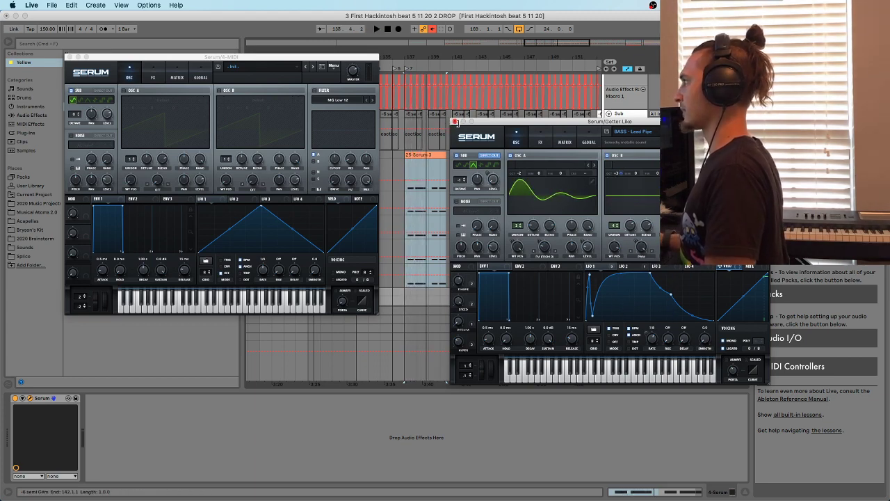
left_click(454, 121)
Show the Macro 1 automation of the Getter Like track's Serum in a new lane
left_click(633, 156)
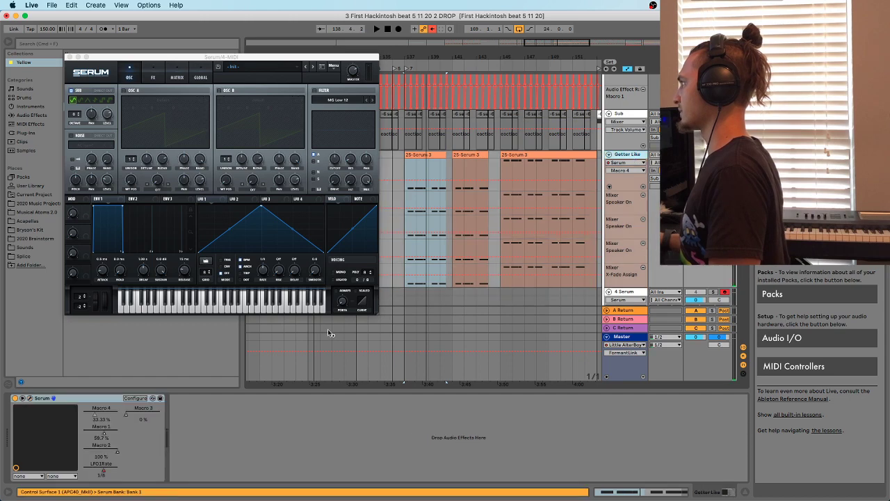
right_click(106, 435)
left_click(134, 449)
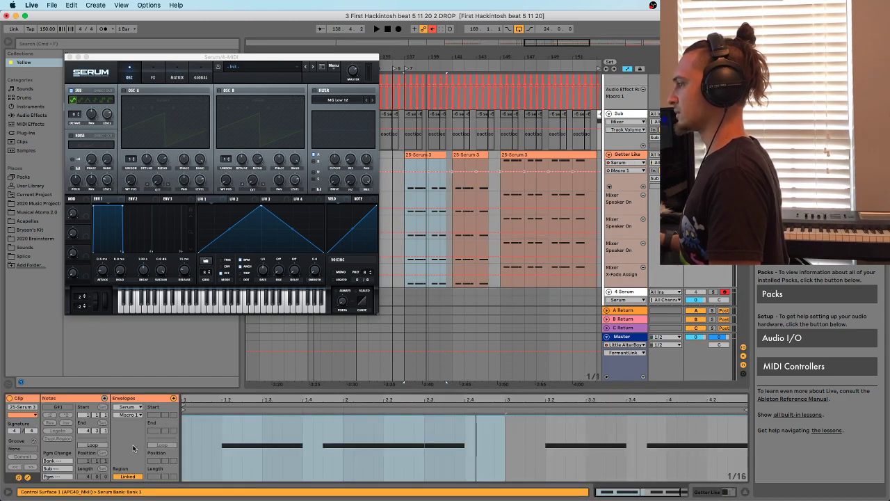
left_click(406, 225)
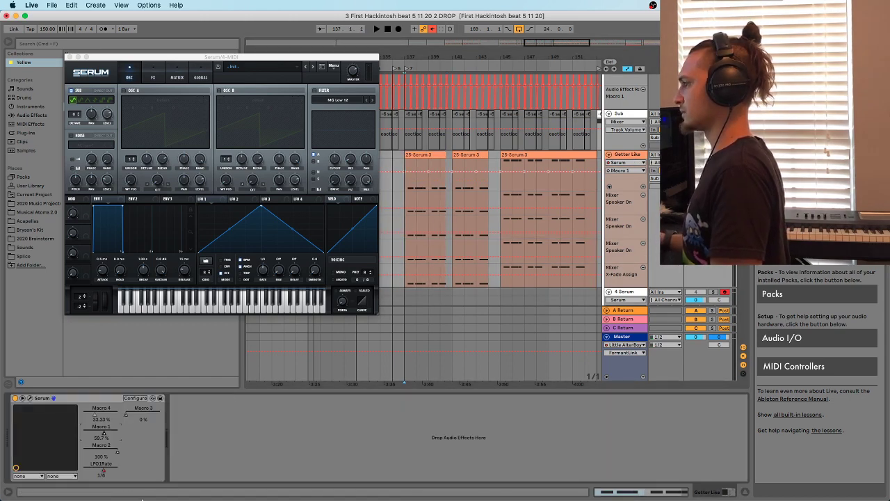
right_click(102, 431)
left_click(136, 457)
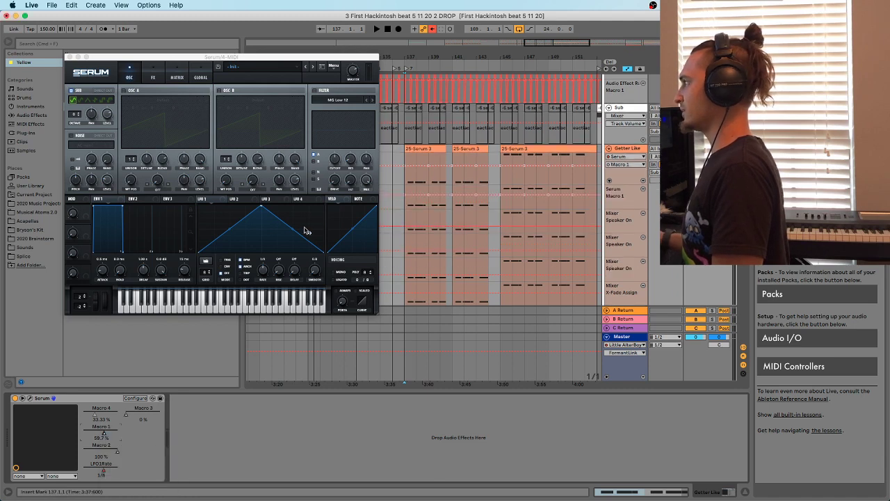
Remove the extra automation lanes for Macro 1, Speaker On and X-Fade Assign from the Getter Like track
left_click(642, 181)
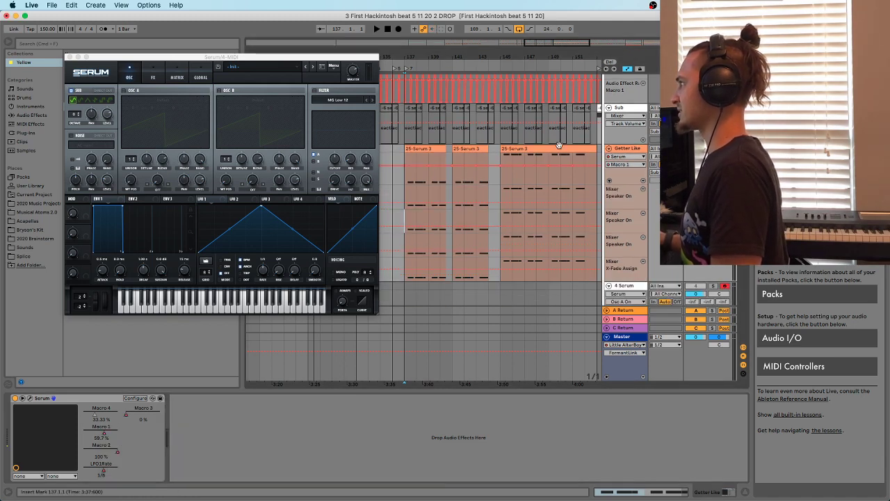
left_click(643, 190)
left_click(644, 190)
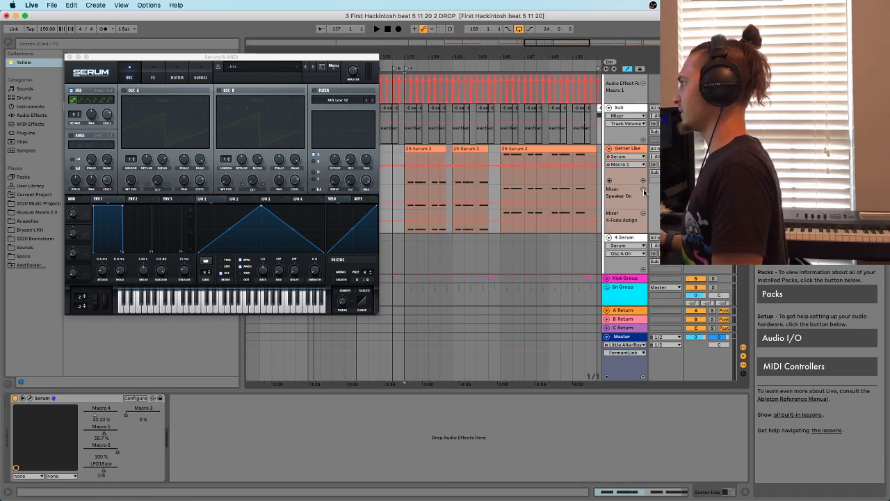
left_click(644, 189)
left_click(644, 189)
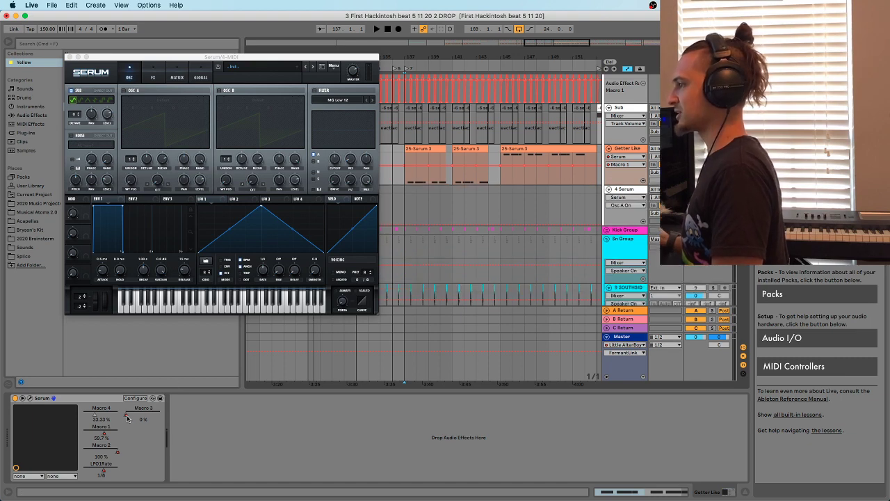
Show the Macro 1, Macro 2 and LFO1Rate automation of the Getter Like Serum in separate new lanes
right_click(103, 435)
left_click(117, 451)
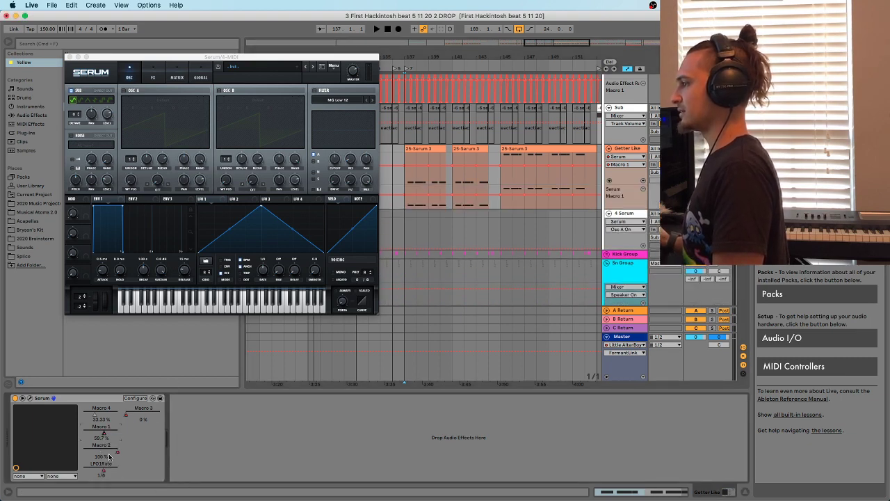
right_click(109, 456)
left_click(129, 403)
right_click(103, 473)
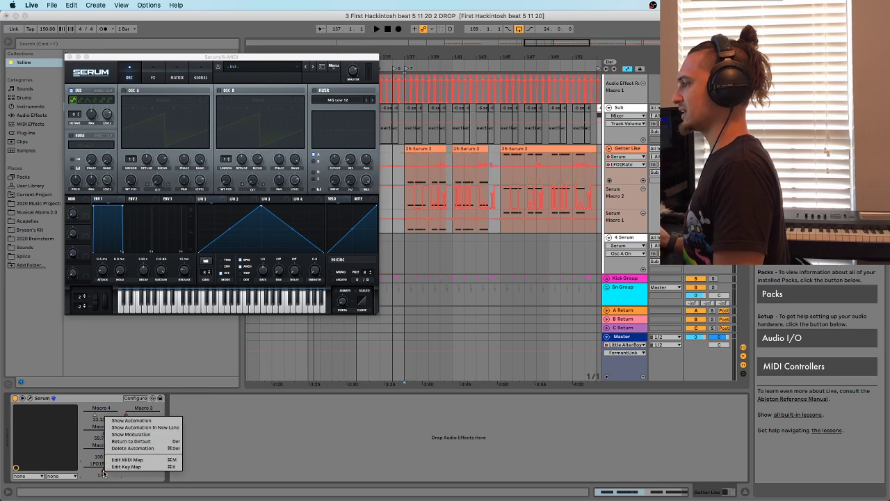
left_click(134, 427)
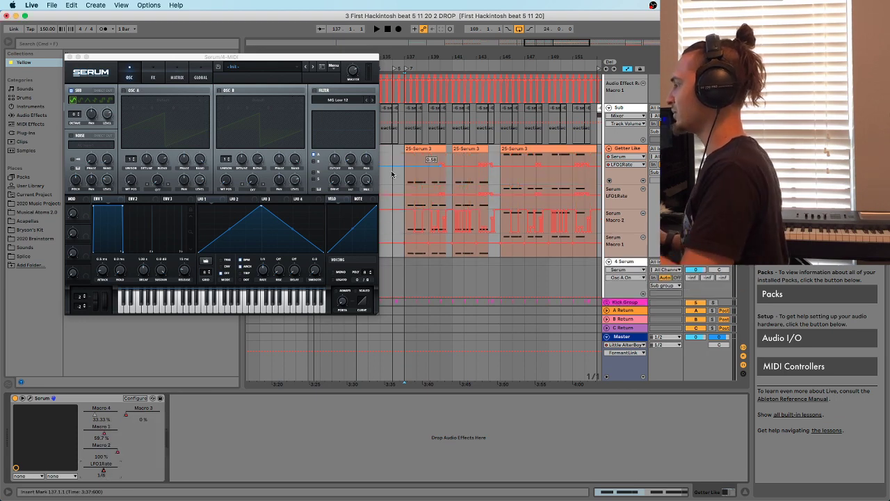
Try editing the LFO1Rate automation at bar 137, undo it, and move the Serum window away from the clips
double_click(405, 187)
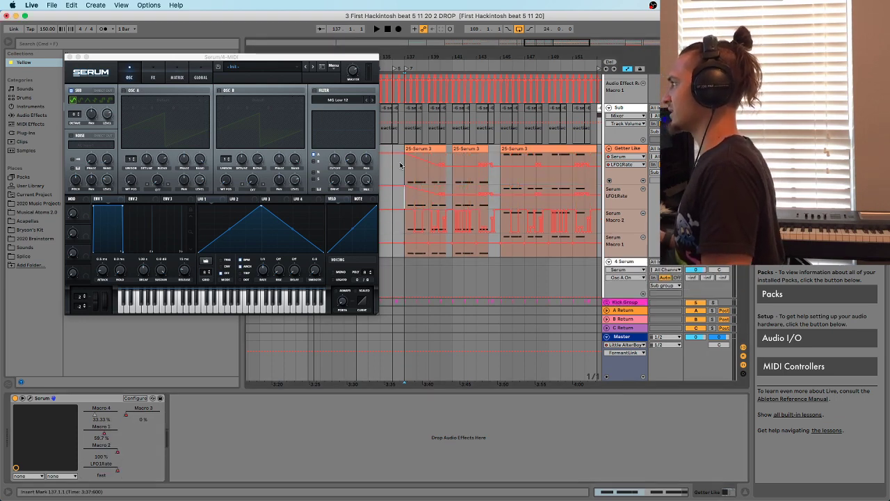
key("super+z")
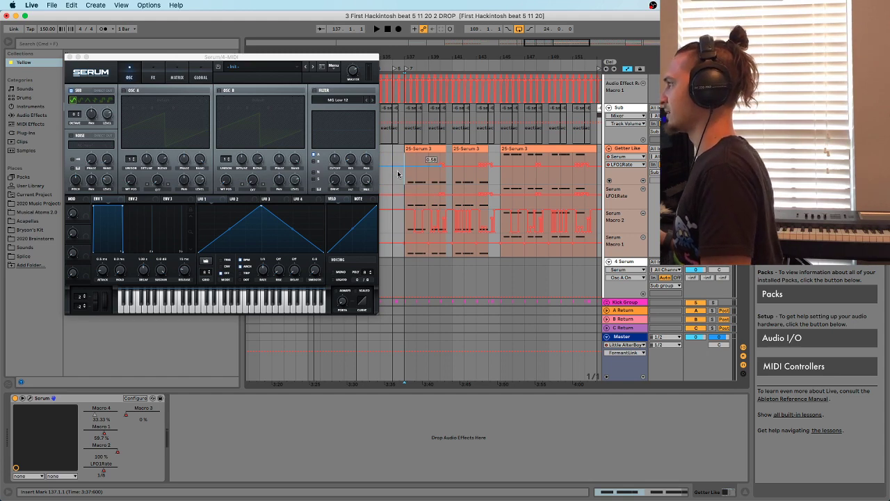
left_click_drag(260, 57, 211, 66)
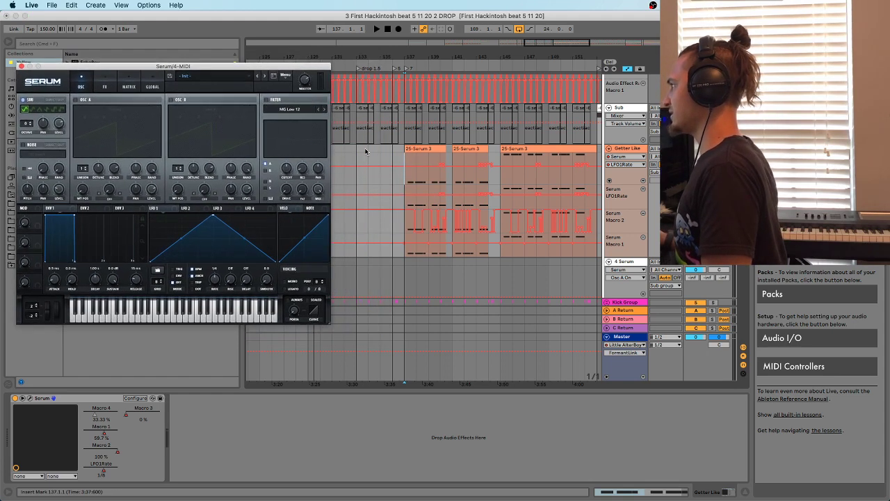
Delete the 4 Serum track
left_click(622, 150)
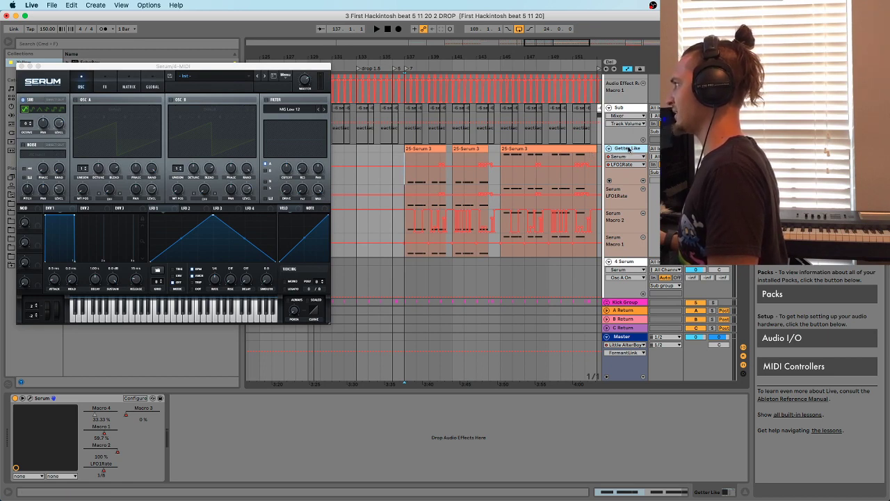
left_click(626, 262)
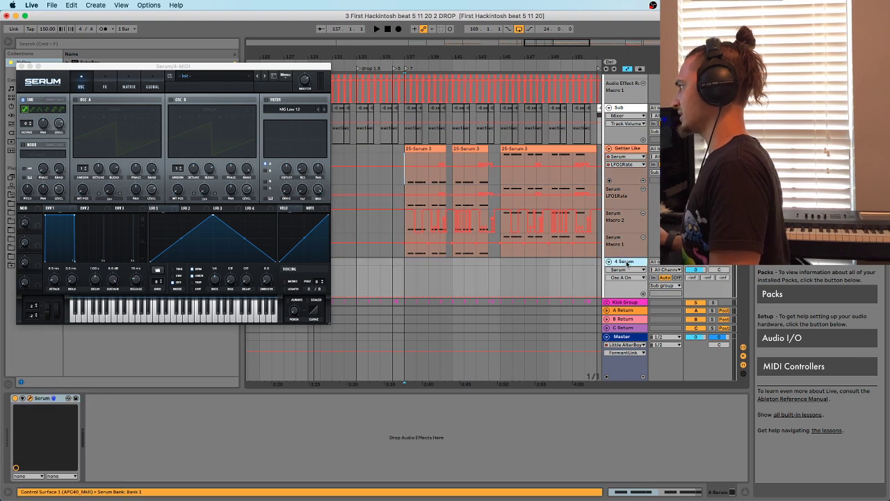
key("Delete")
Reopen the Getter Like track's Serum window and turn off its filter and sub oscillator
left_click(624, 148)
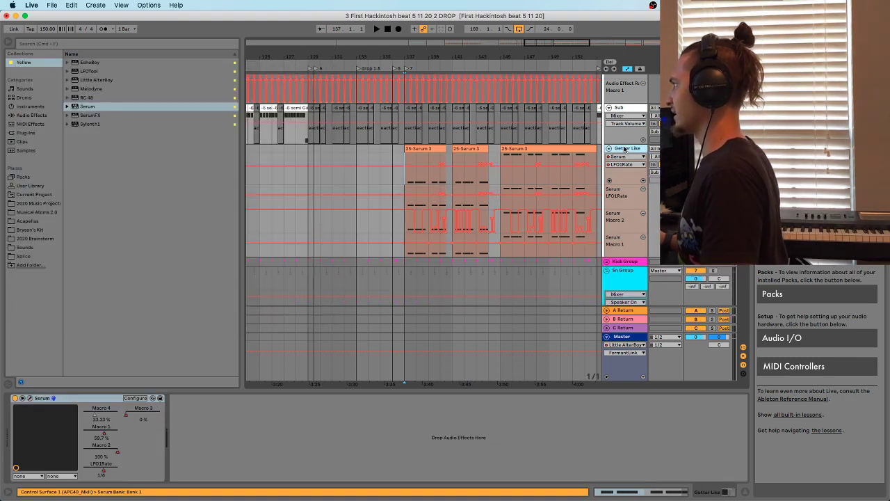
left_click(30, 398)
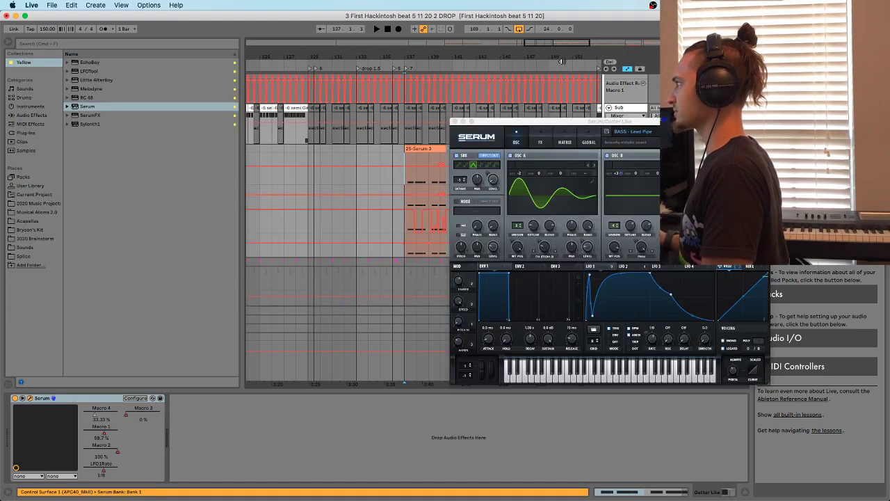
left_click_drag(572, 121, 436, 121)
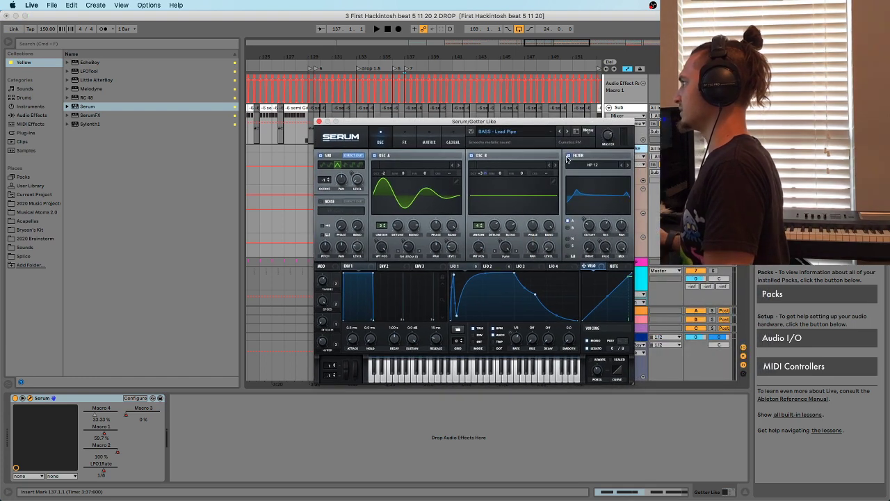
left_click(320, 156)
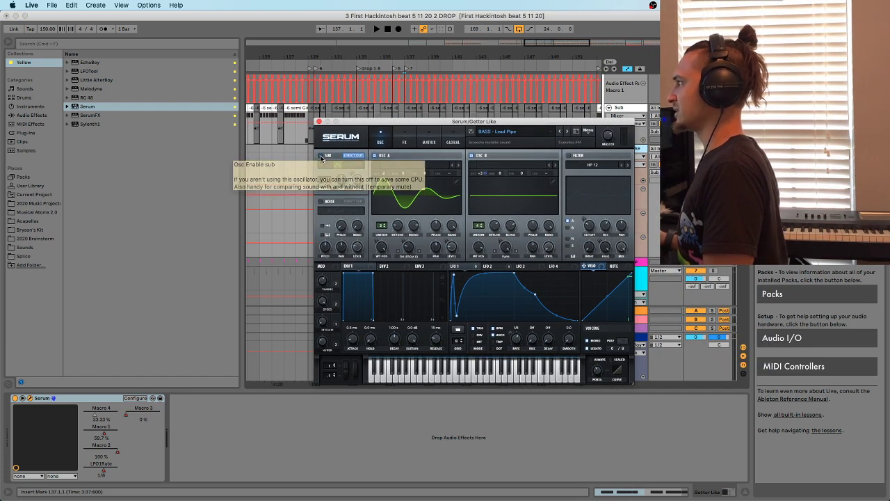
Turn off the Hyper/Dimension, Distortion, Compressor, Delay, Reverb and EQ effects in the Getter Like Serum
left_click(405, 140)
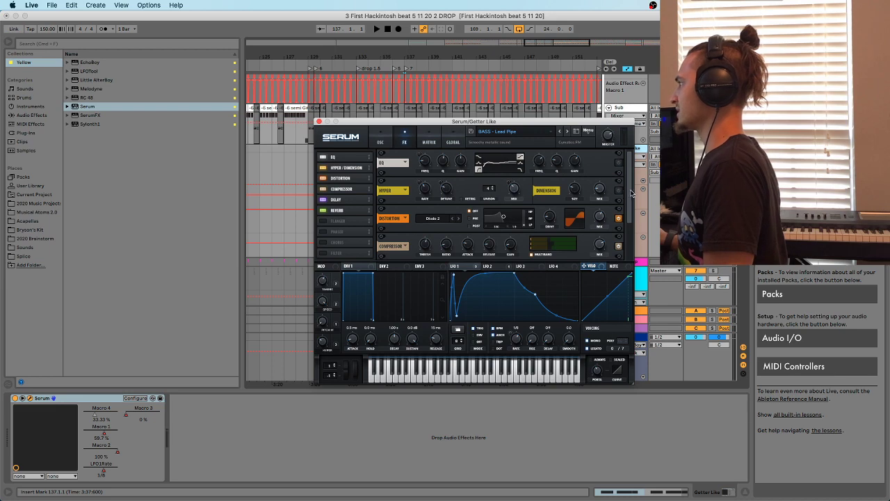
scroll(630, 196, "down", 3)
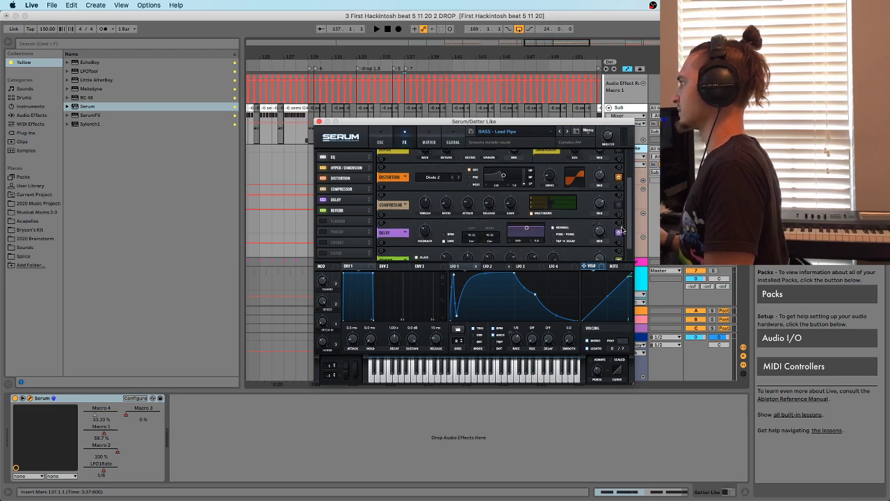
left_click(323, 168)
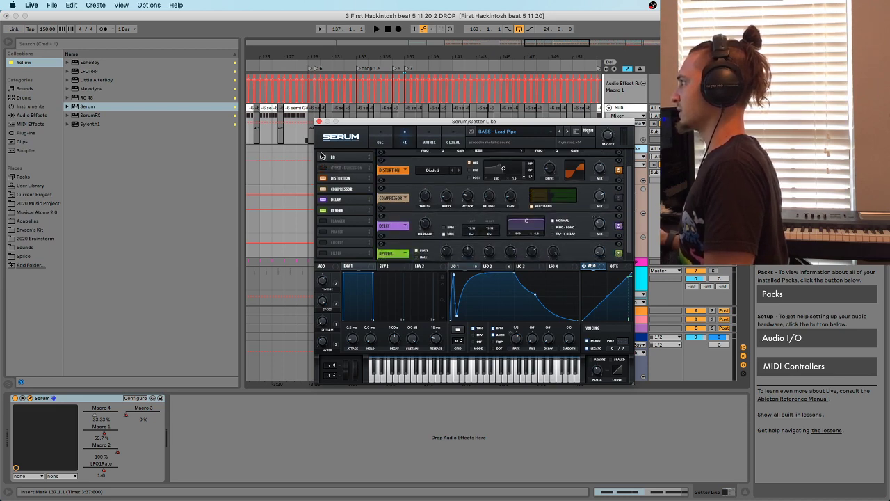
left_click(323, 178)
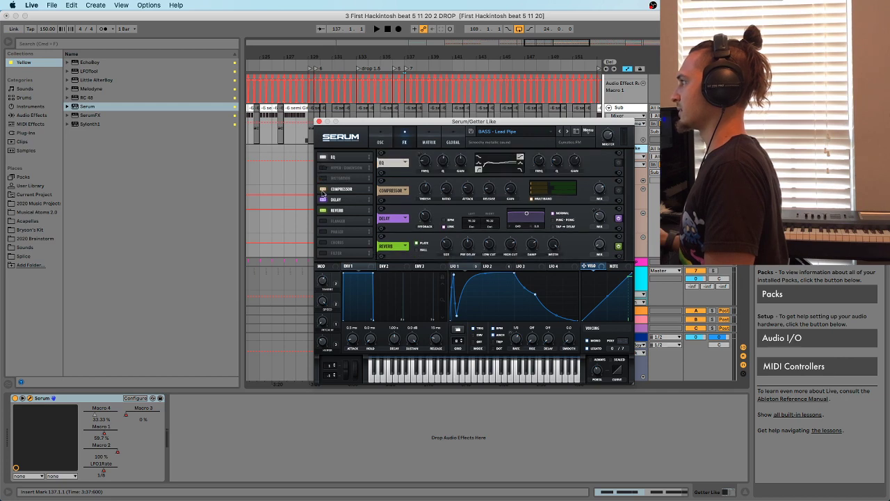
left_click(323, 189)
left_click(323, 199)
left_click(323, 210)
left_click(323, 157)
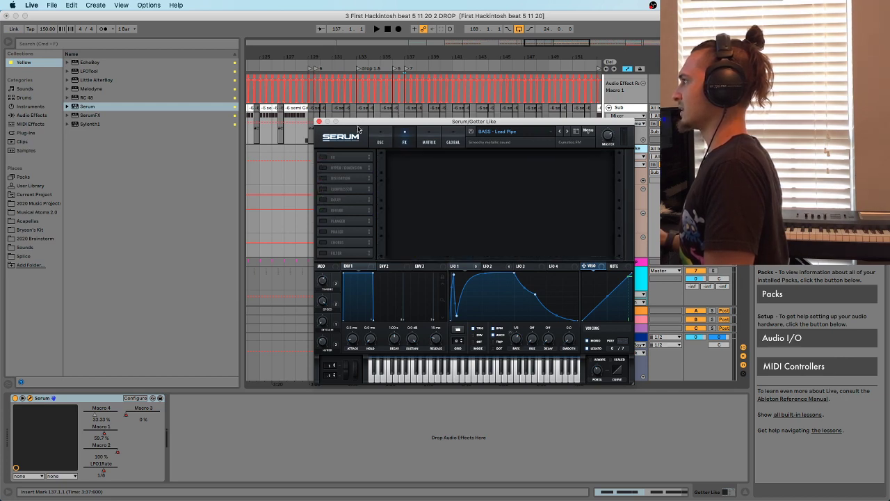
Enlarge the Serum window, then load the Basic Shapes wavetable into oscillator A with its unison set to 1
left_click_drag(358, 129, 202, 25)
left_click_drag(474, 276, 618, 393)
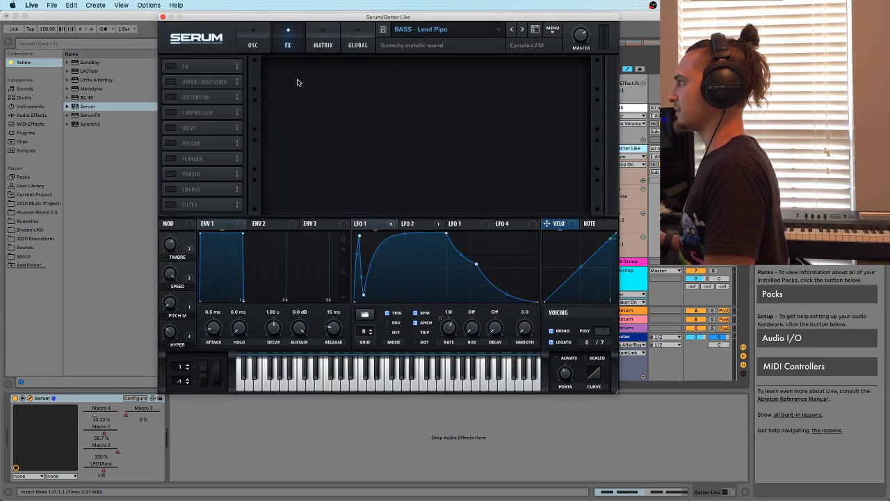
left_click(253, 45)
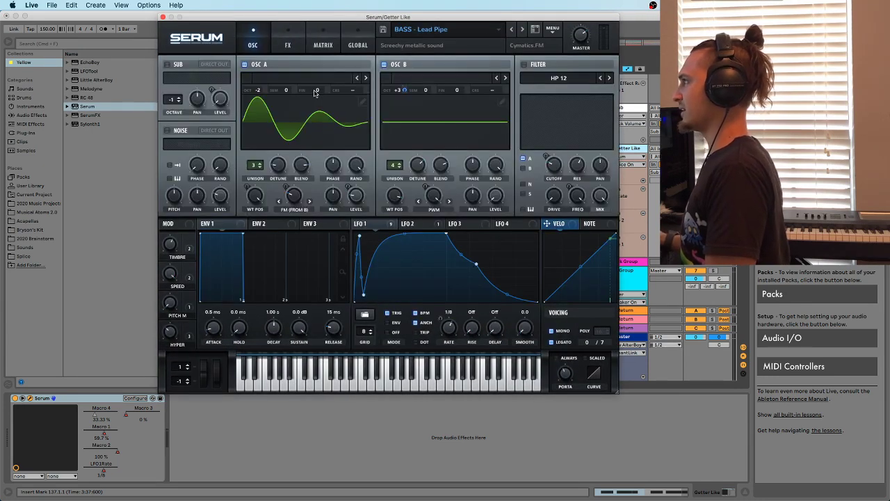
left_click(321, 78)
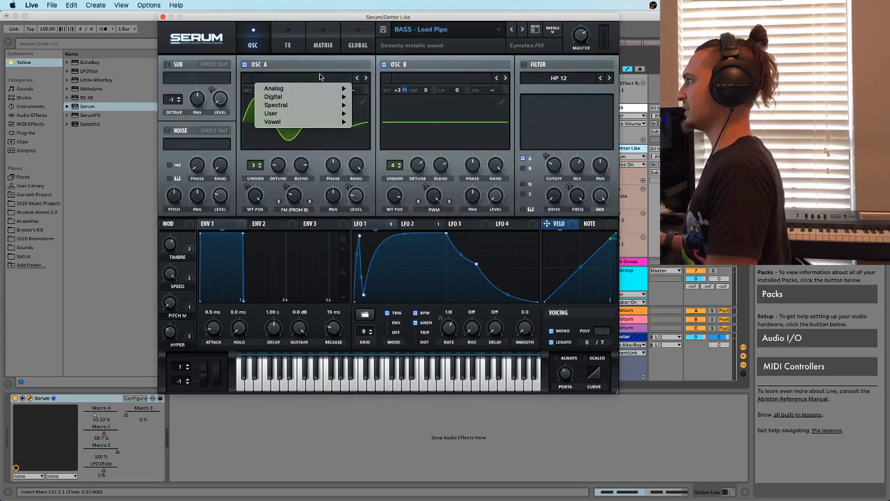
mouse_move(337, 91)
left_click(381, 130)
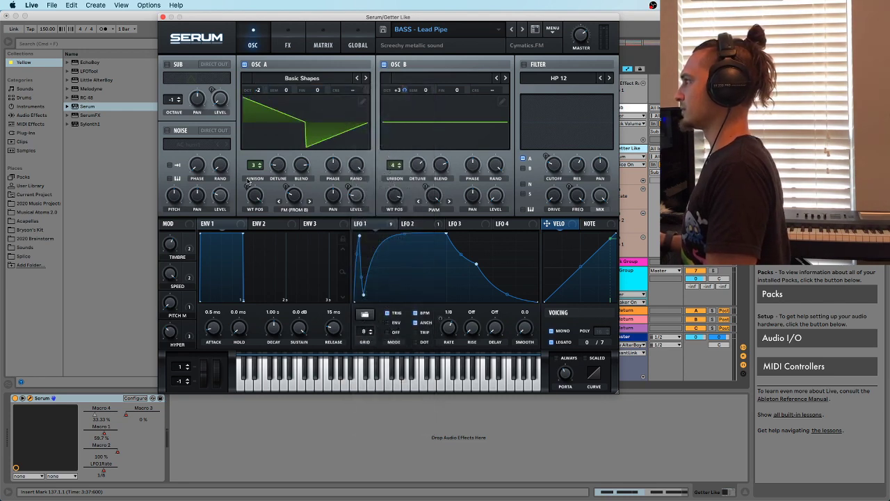
left_click_drag(255, 168, 256, 178)
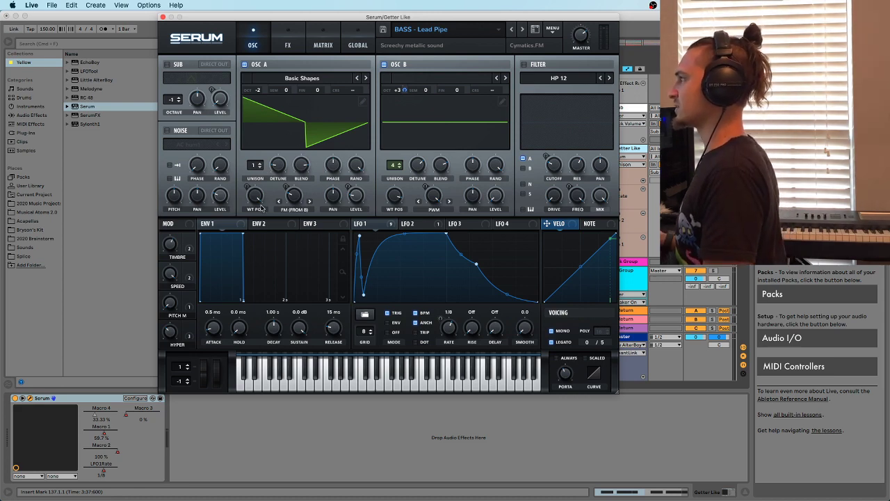
Turn off oscillator A's warp, remove the modulators from its warp and wavetable position, and set the position to the sine wave
left_click(295, 210)
left_click(300, 222)
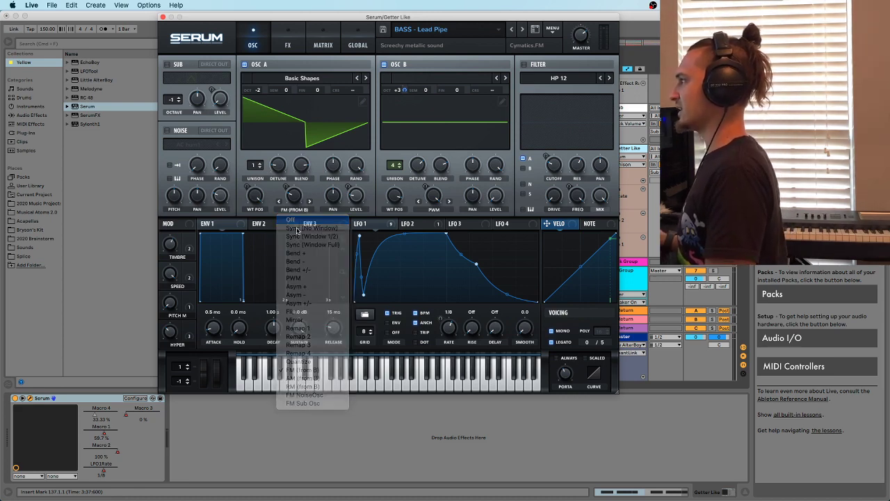
left_click(364, 223)
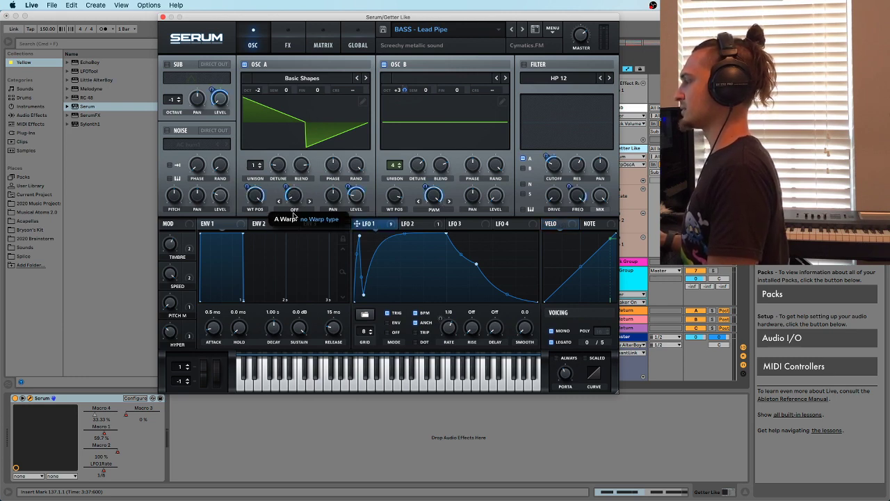
right_click(251, 187)
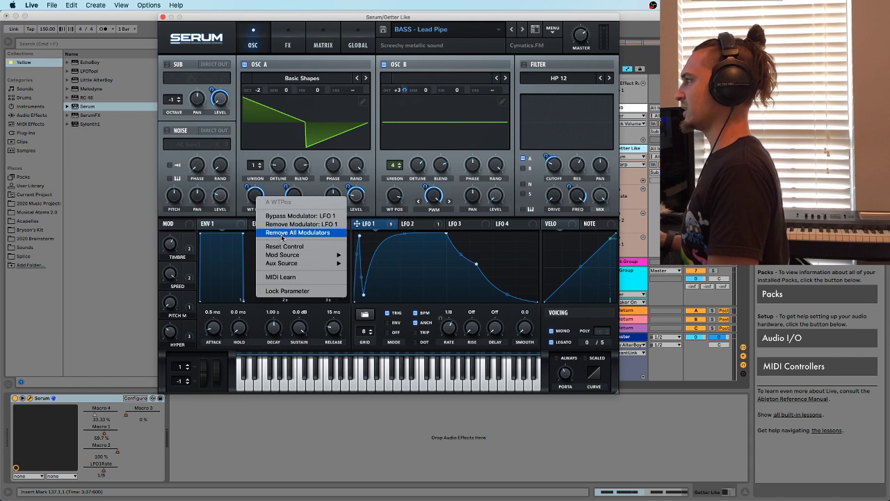
left_click(287, 191)
right_click(294, 198)
left_click(327, 232)
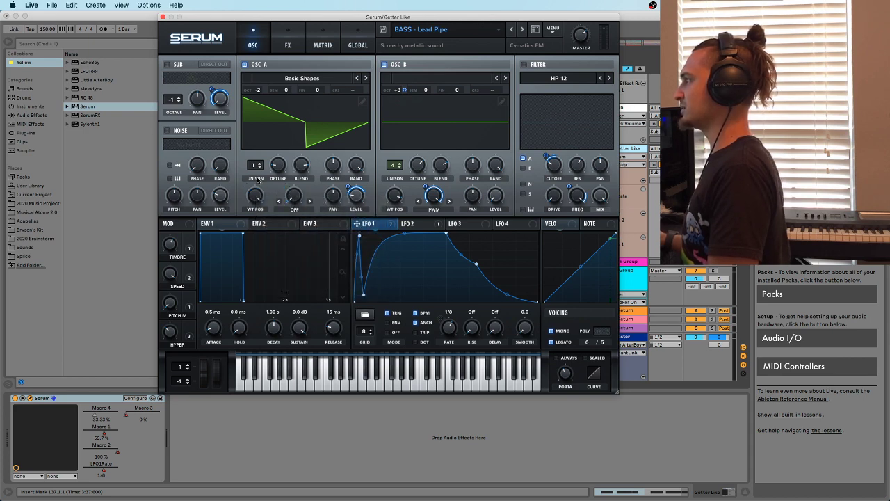
left_click_drag(264, 201, 281, 239)
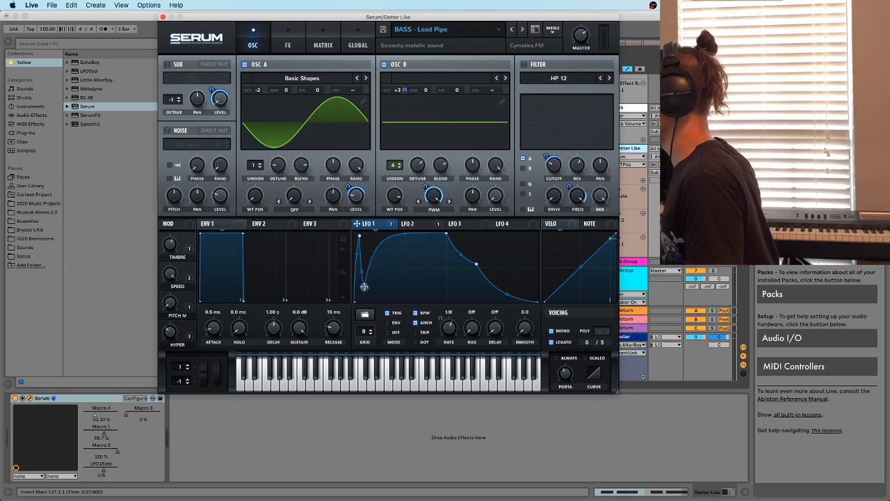
Reshape LFO 1 by removing its early dip and starting its fall sooner, and turn off oscillator B
left_click_drag(364, 286, 360, 238)
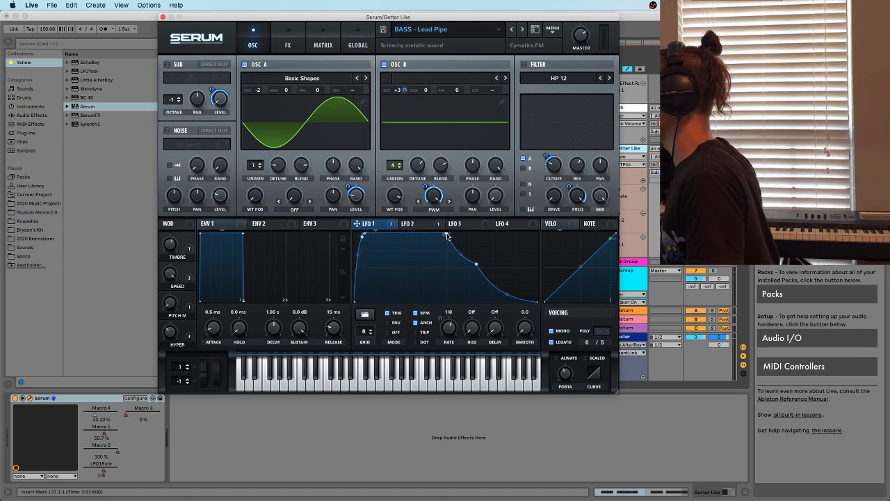
left_click_drag(449, 237, 472, 268)
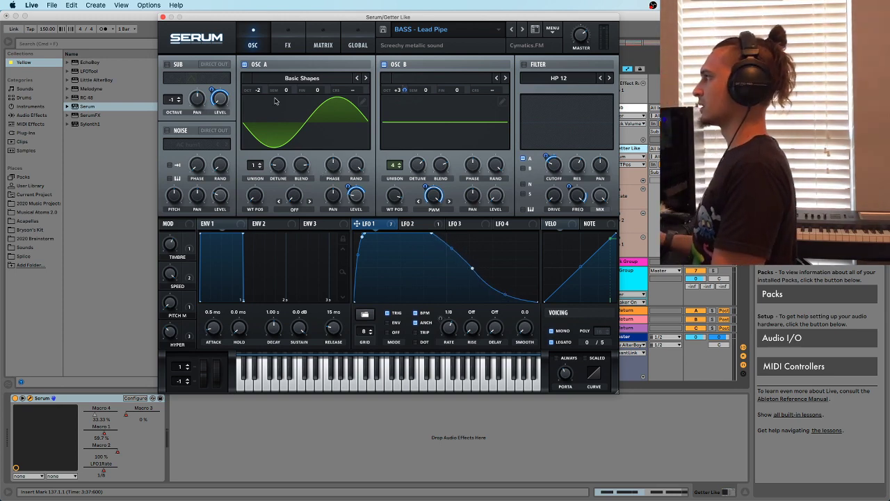
left_click(384, 65)
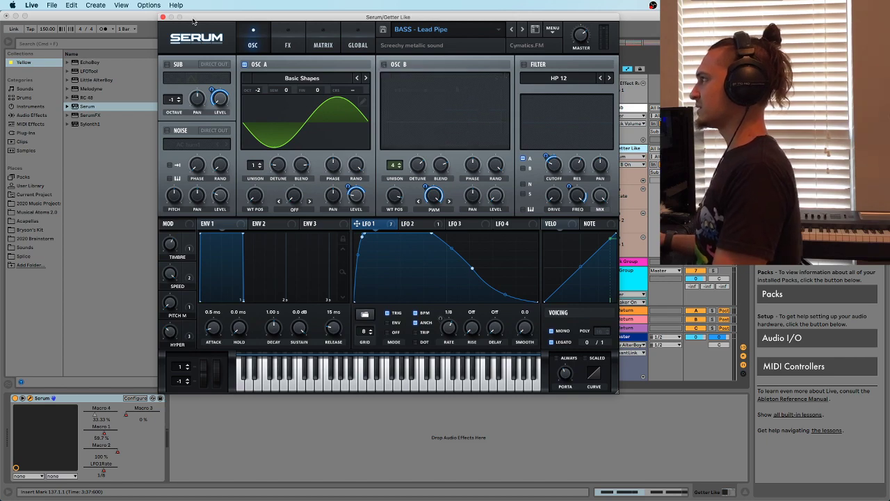
Move and shrink the Serum window to uncover the Getter Like clips from bar 137
left_click_drag(193, 21, 173, 59)
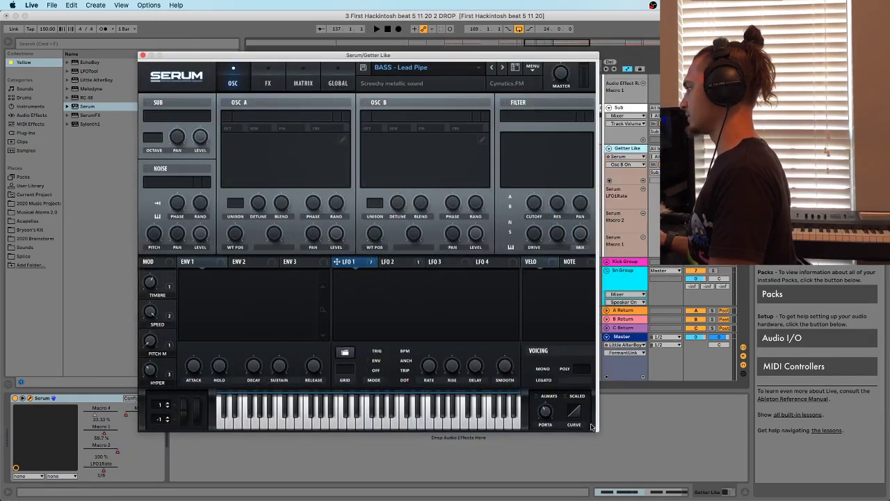
left_click_drag(592, 426, 401, 271)
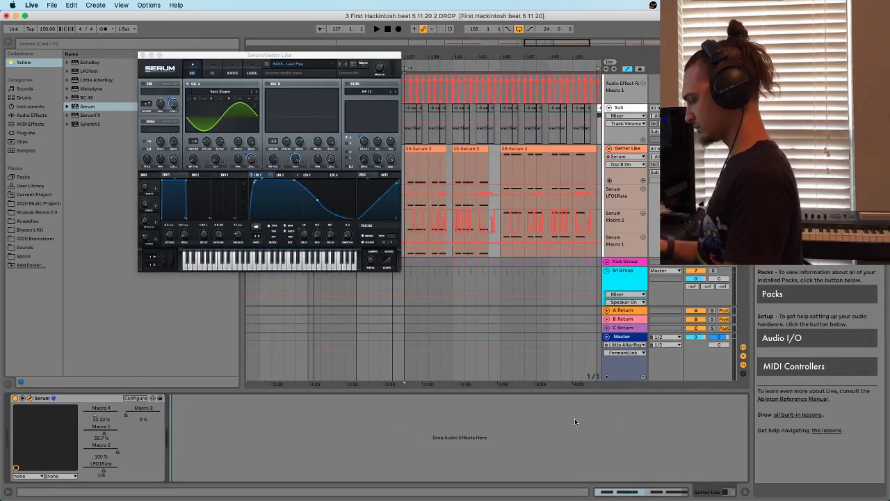
key("super+comma")
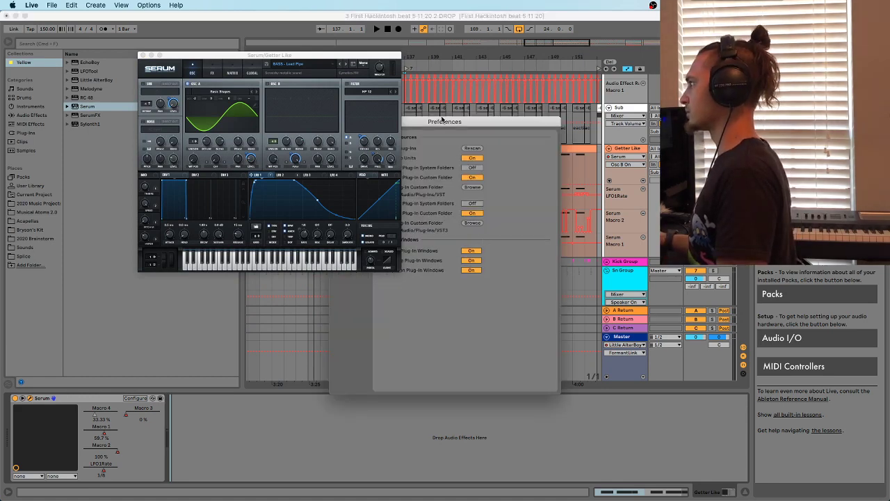
left_click_drag(442, 120, 517, 129)
left_click(408, 130)
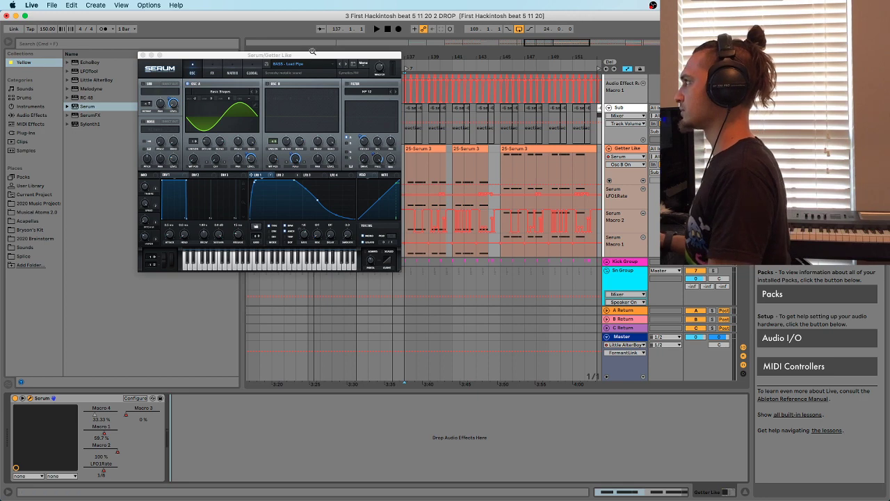
Reposition and slightly enlarge the Serum window beside the clips, and play the first 25-Serum 3 clip from bar 137
left_click_drag(319, 55, 272, 67)
left_click_drag(353, 280, 393, 312)
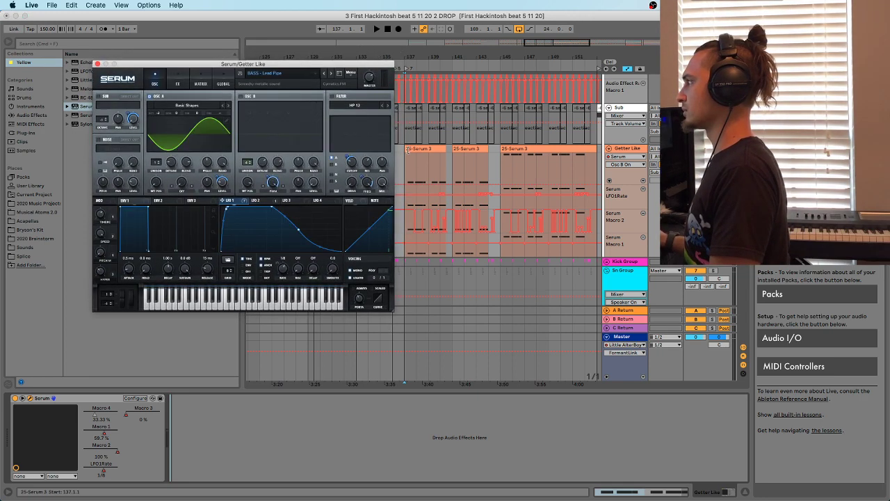
left_click(416, 208)
key("space")
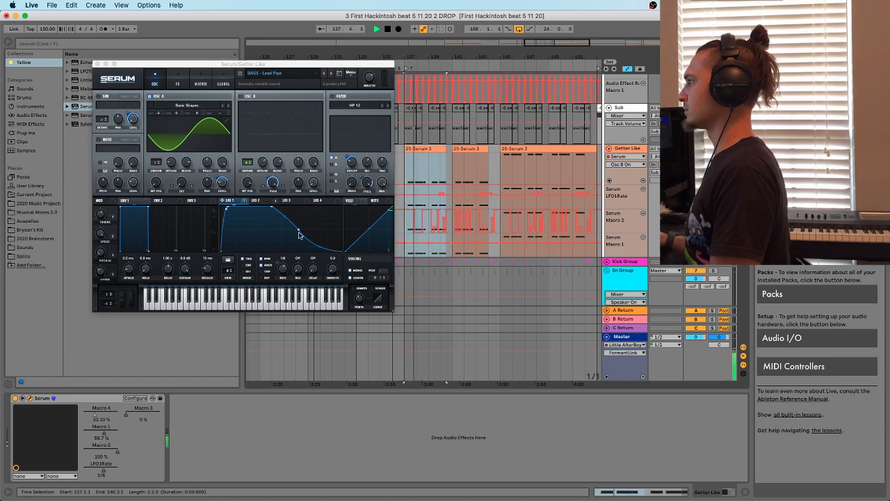
key("space")
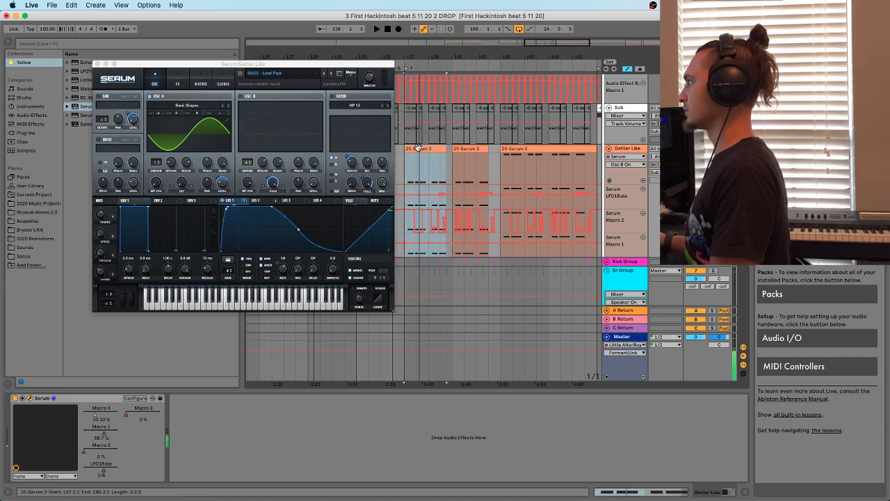
Set oscillator A's octave to -1 and play the Getter Like clip from bar 137 to check the pitch
left_click(160, 114)
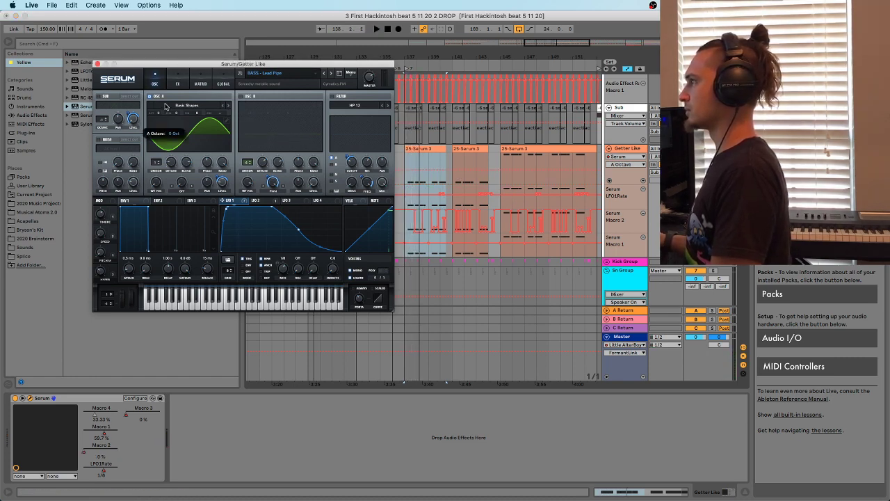
key("space")
left_click_drag(392, 310, 461, 366)
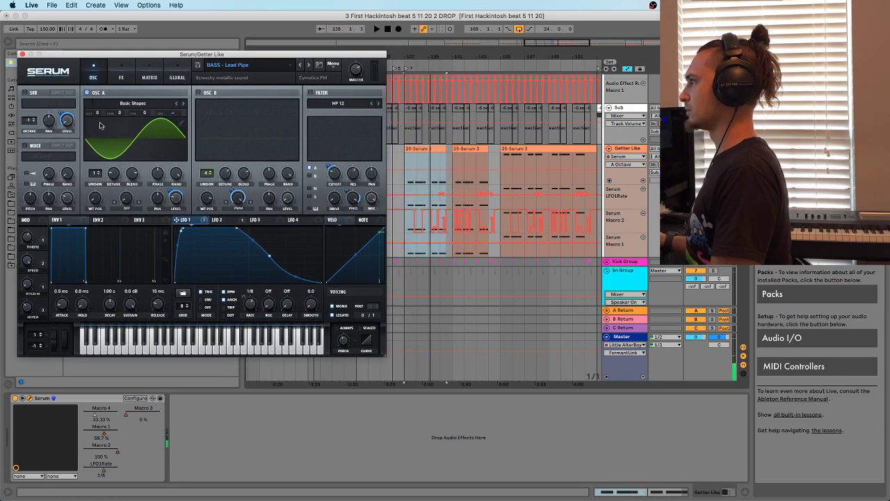
key("space")
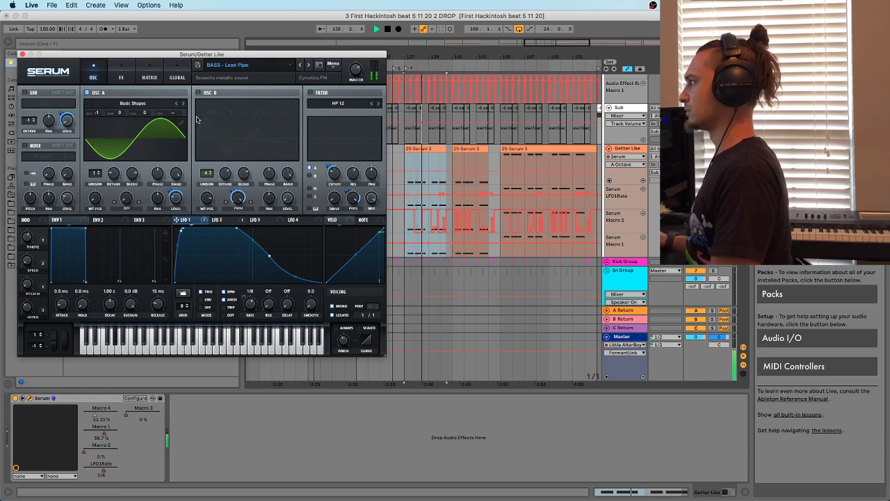
left_click(21, 54)
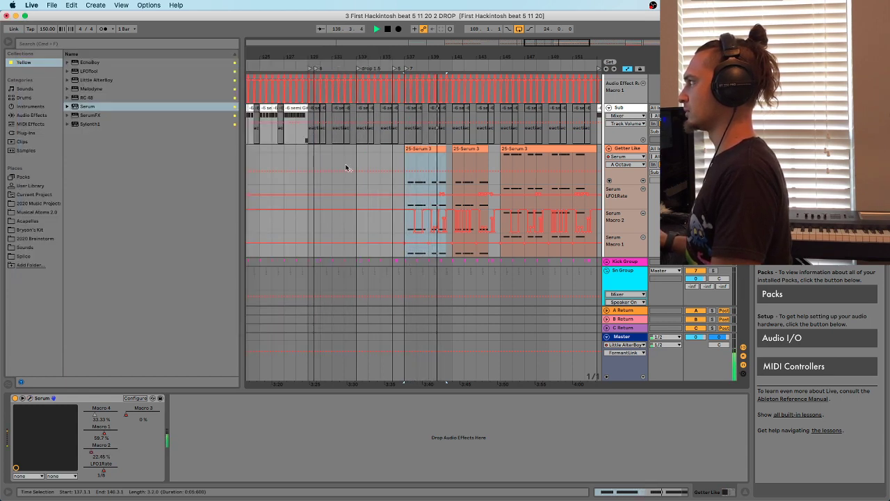
key("Tab")
key("Tab")
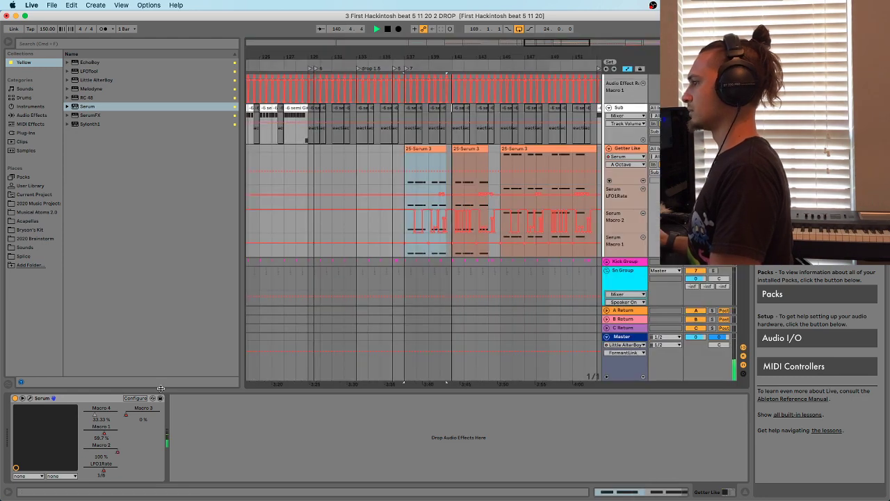
key("space")
left_click(27, 398)
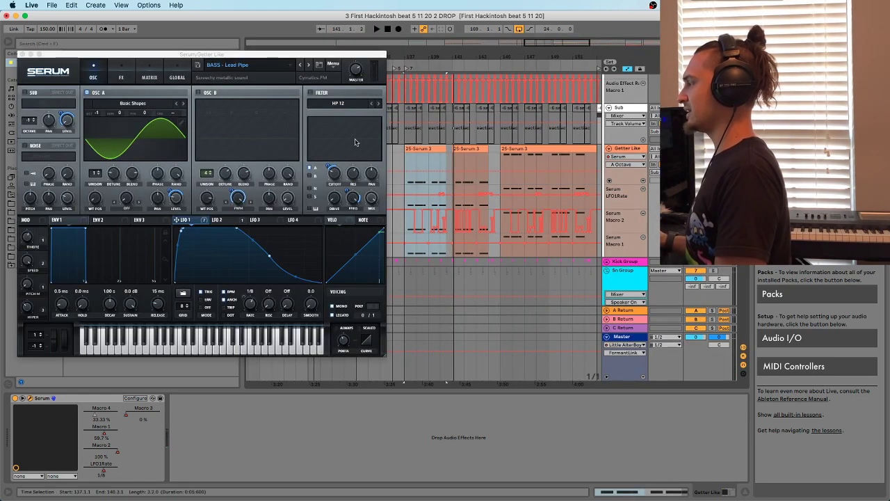
Adjust Serum's master volume and, during playback, reshape LFO 1's falling section by raising its middle and end points
left_click(358, 73)
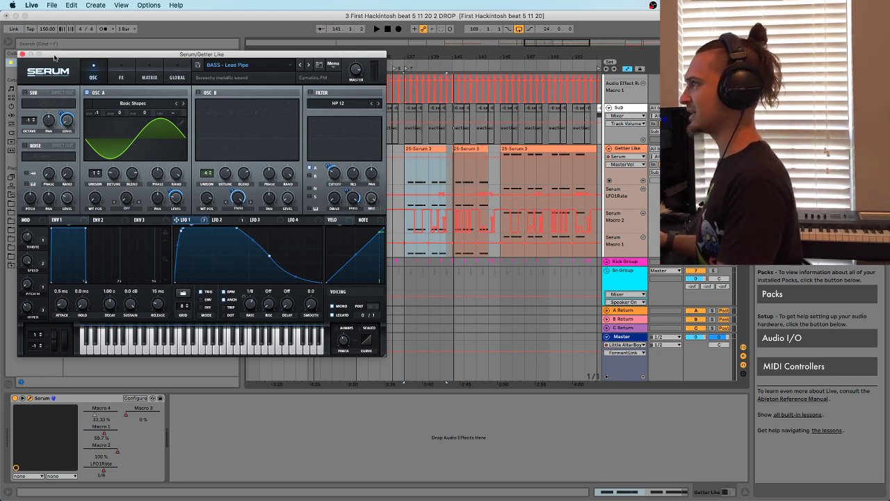
left_click_drag(55, 54, 44, 43)
key("space")
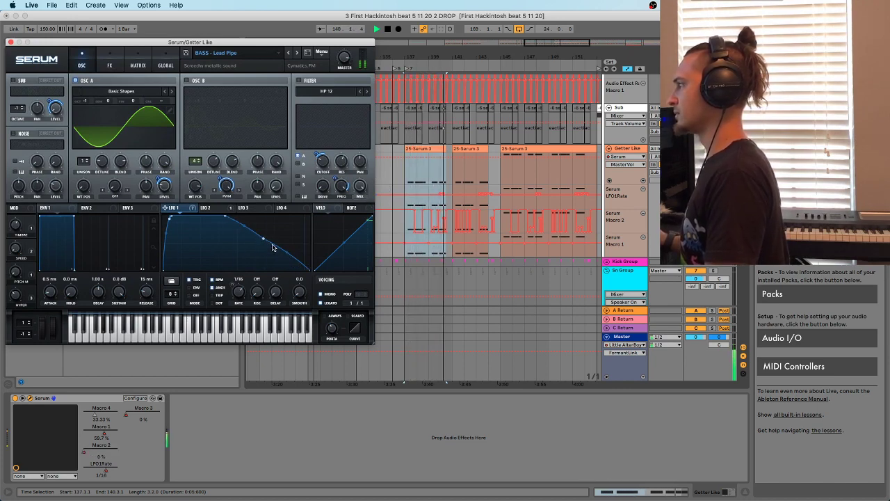
left_click_drag(264, 239, 270, 235)
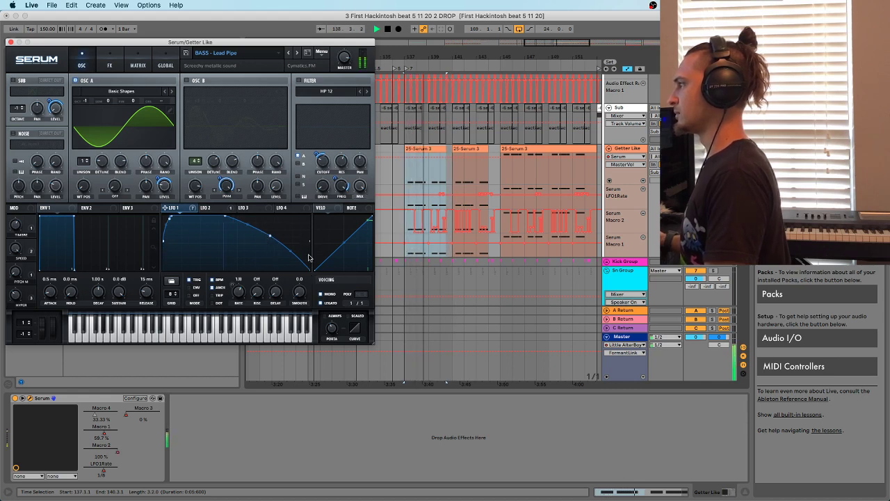
left_click_drag(310, 269, 310, 244)
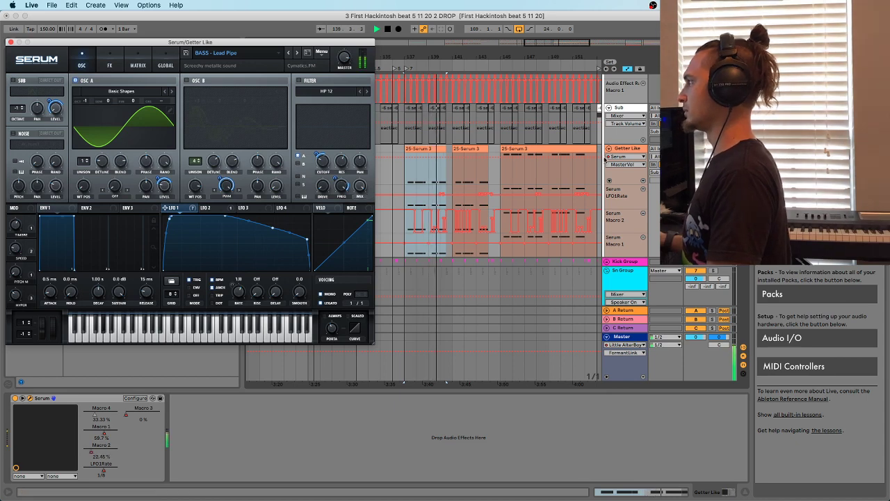
Examine the Getter Like track's level beside the Sub track in the Session View mixer during playback, ending back in the arrangement
left_click(626, 107)
key("Tab")
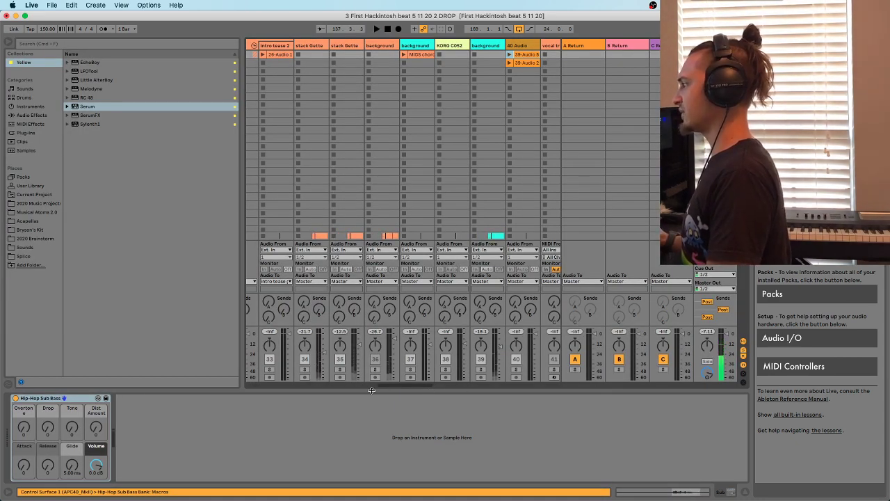
left_click_drag(372, 390, 267, 399)
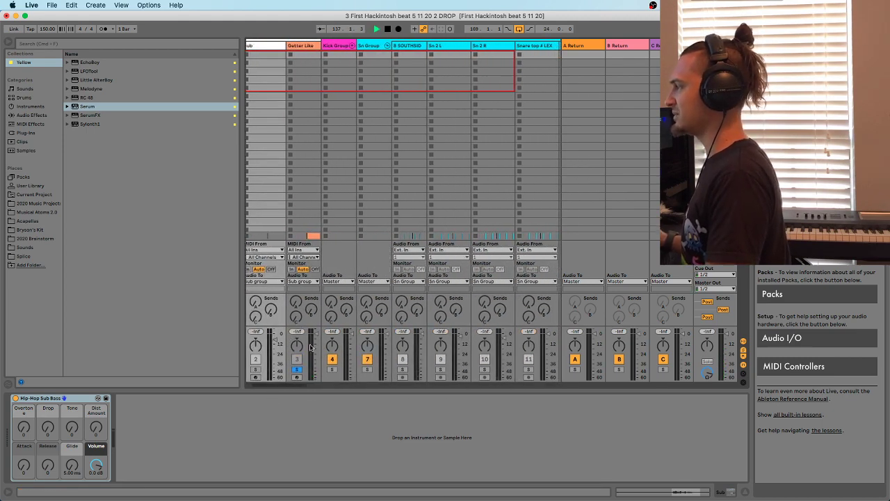
key("Tab")
key("Tab")
key("Tab")
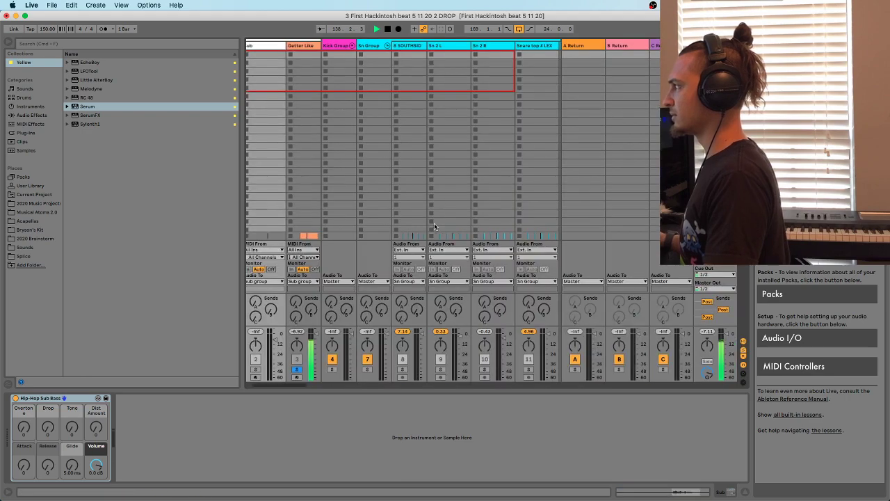
key("Tab")
key("Tab")
key("Tab")
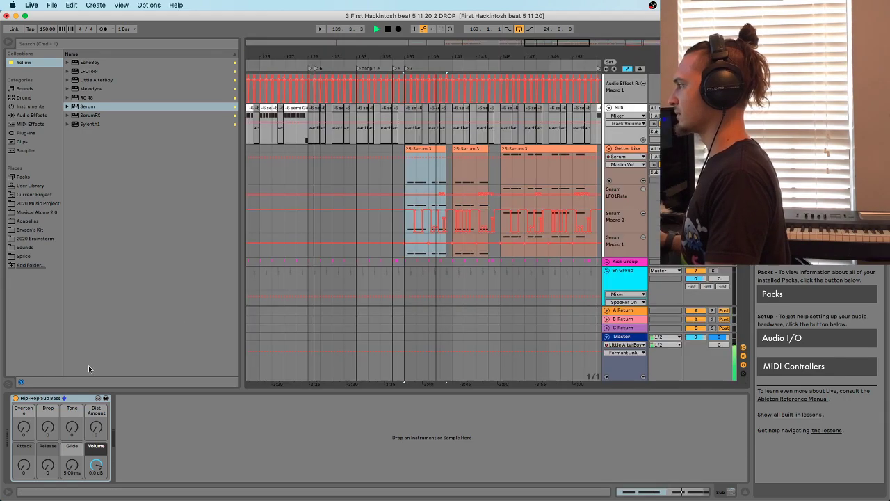
key("Tab")
Open the first 25-Serum 3 clip on the Getter Like track and replay the drop from bar 137 with Serum's master volume in view
double_click(410, 148)
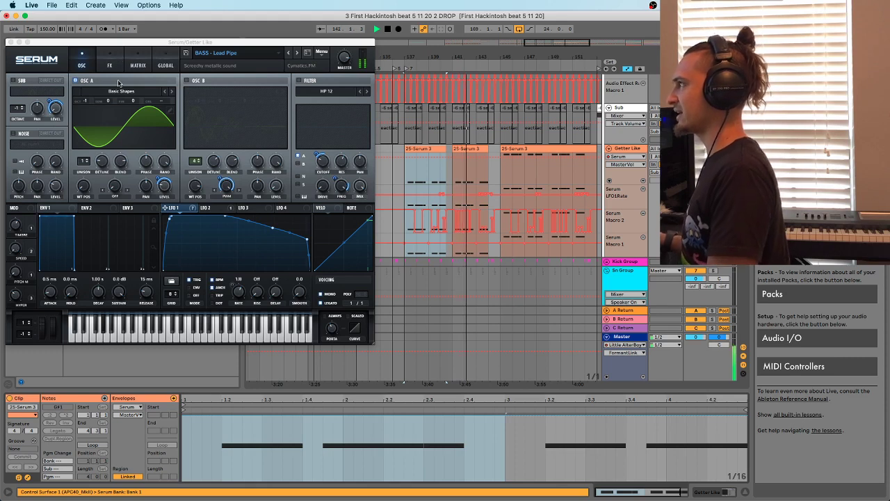
left_click(344, 59)
key("space")
key("space")
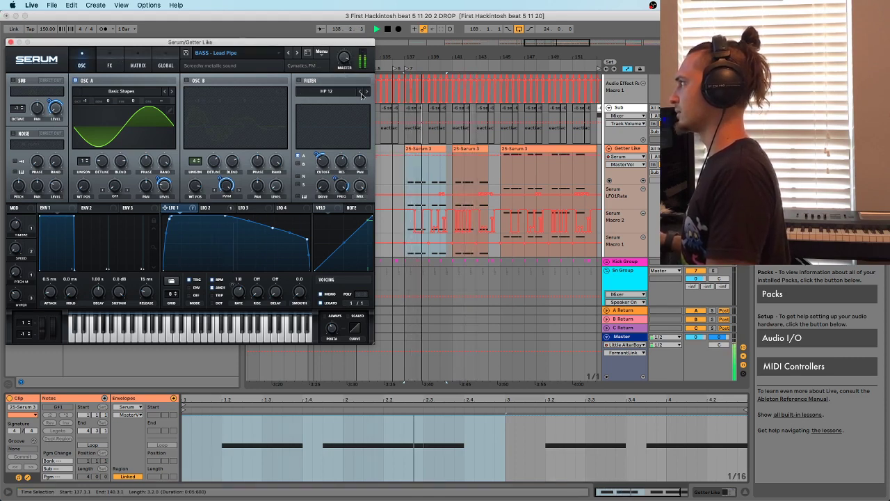
mouse_move(344, 59)
Show the Getter Like track's devices in place of the clip notes, reopen its Serum window and stop playback
left_click(628, 149)
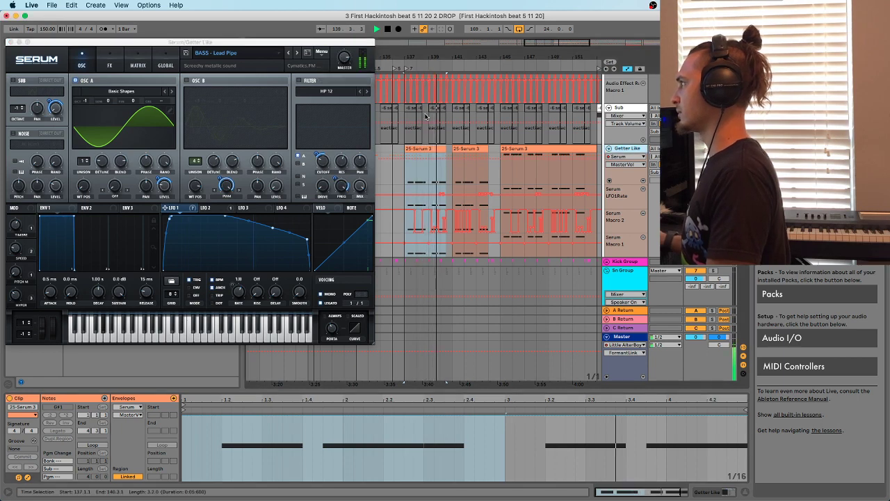
left_click(12, 43)
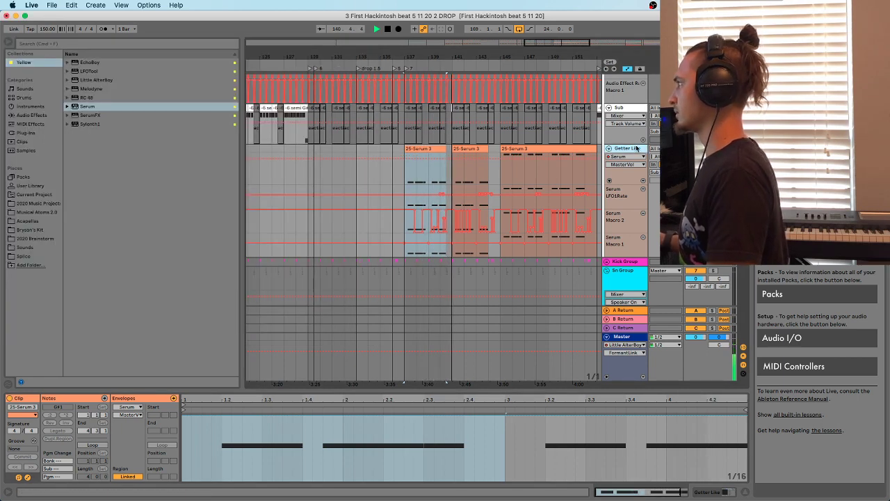
key("shift+Tab")
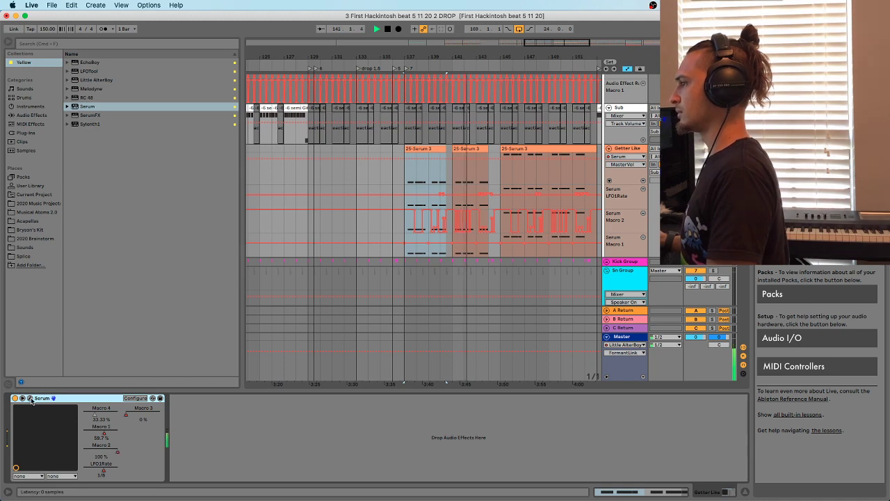
left_click(30, 398)
key("space")
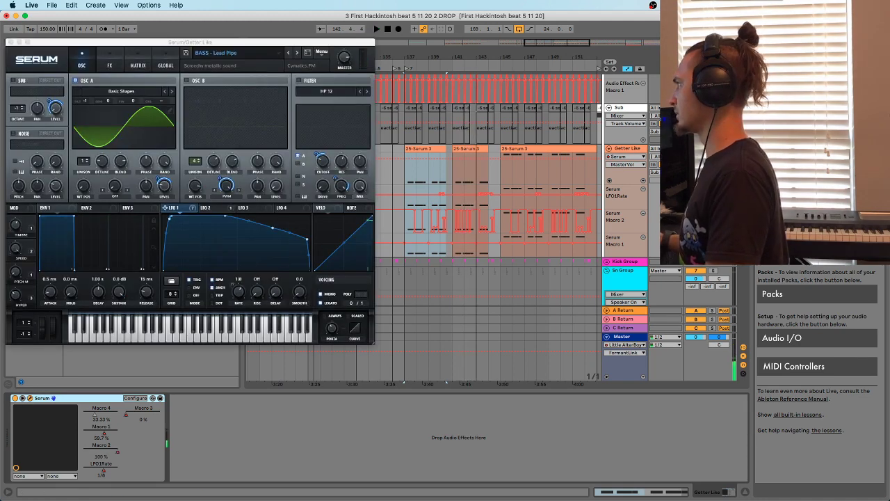
Play the drop from bar 137 while looking through the drum, drop and audio getter tracks, and stop playback
scroll(616, 195, "down", 10)
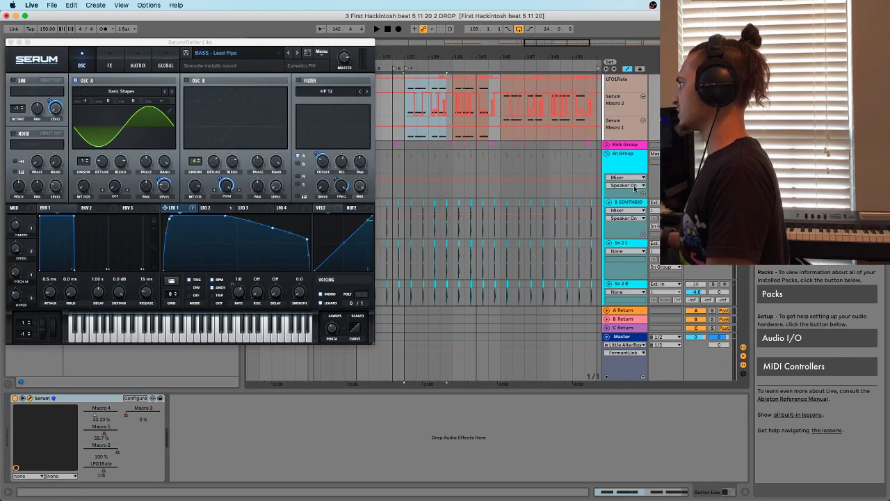
scroll(615, 195, "down", 10)
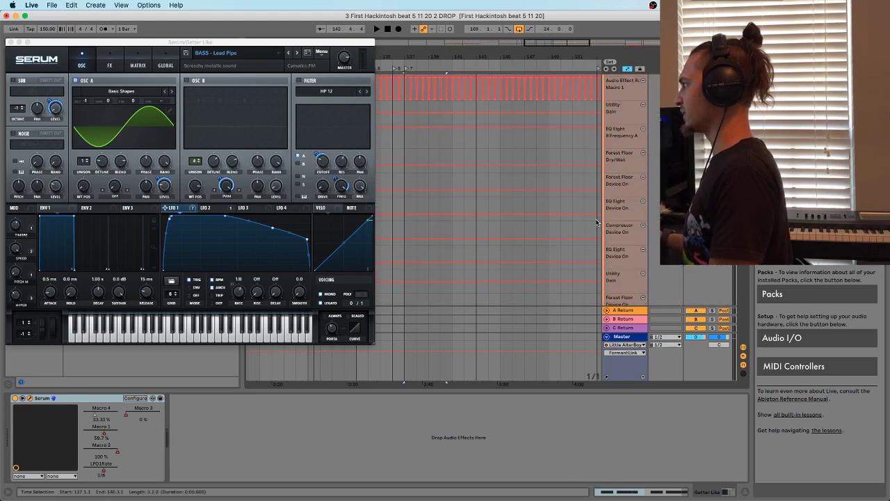
scroll(602, 220, "down", 10)
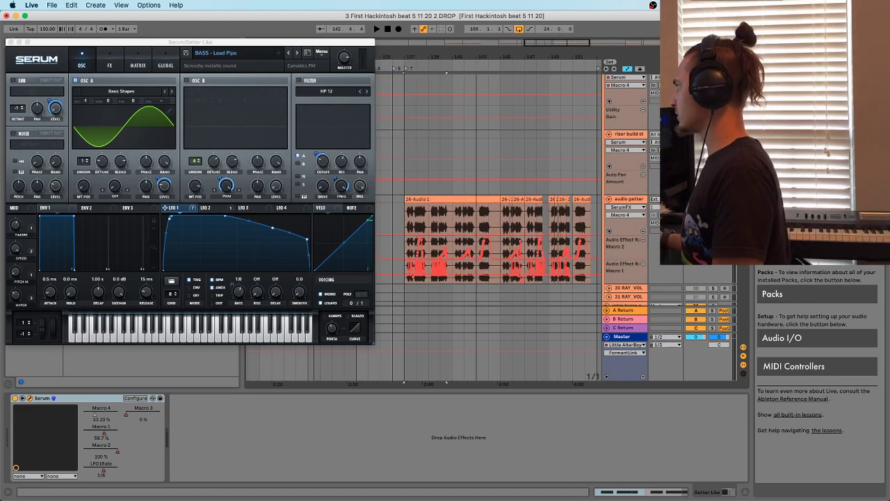
key("space")
scroll(506, 232, "up", 5)
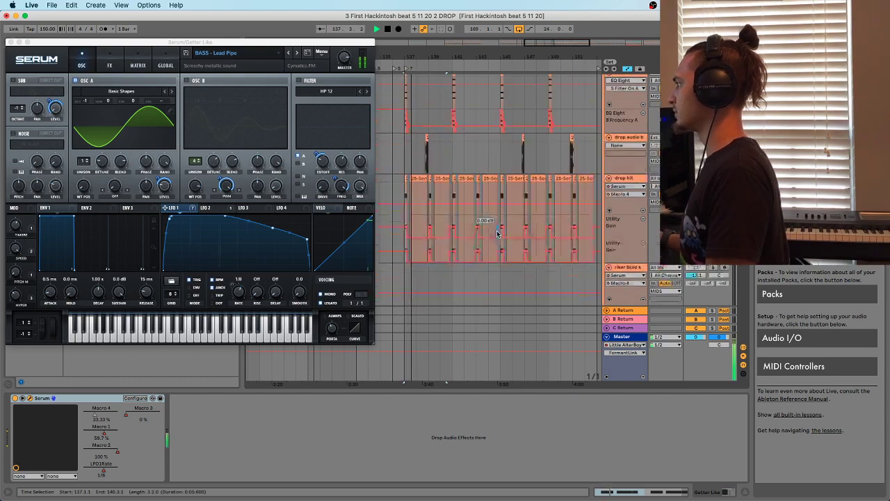
scroll(507, 231, "up", 8)
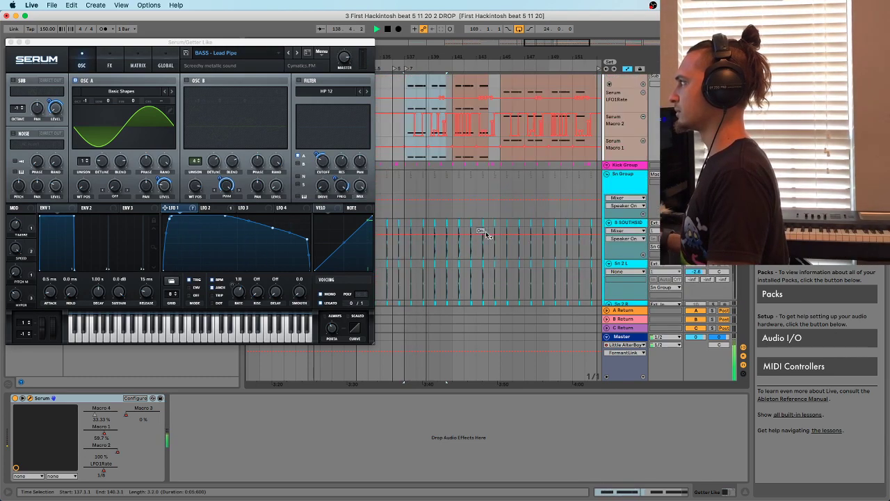
key("space")
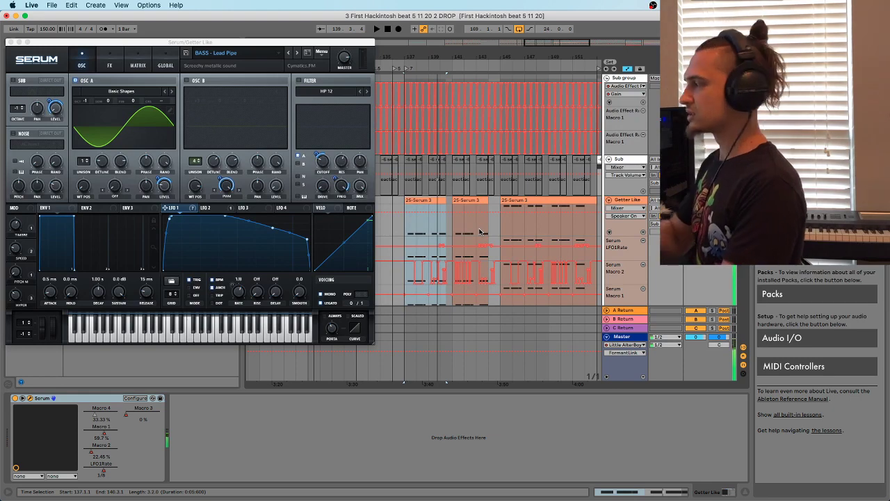
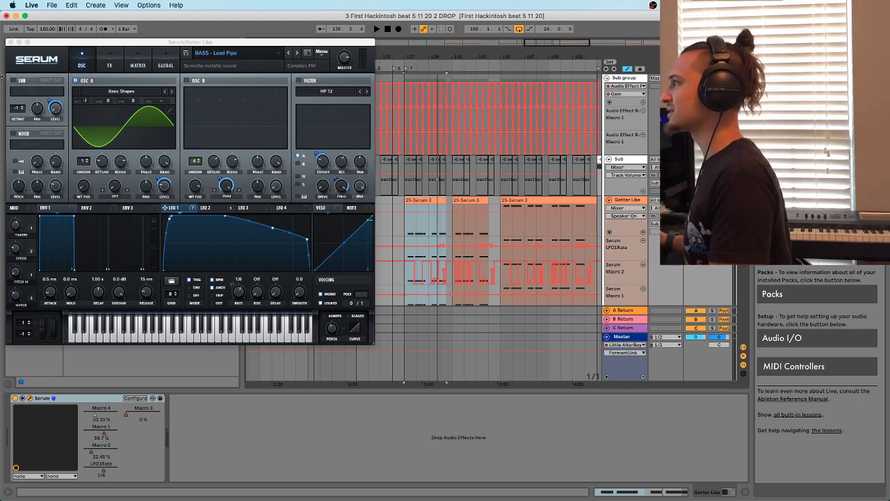
Try an Overdrive after Serum on the Getter Like track with its filter at 3.12 kHz and bandwidth 9.00, playing from bar 137
left_click(11, 43)
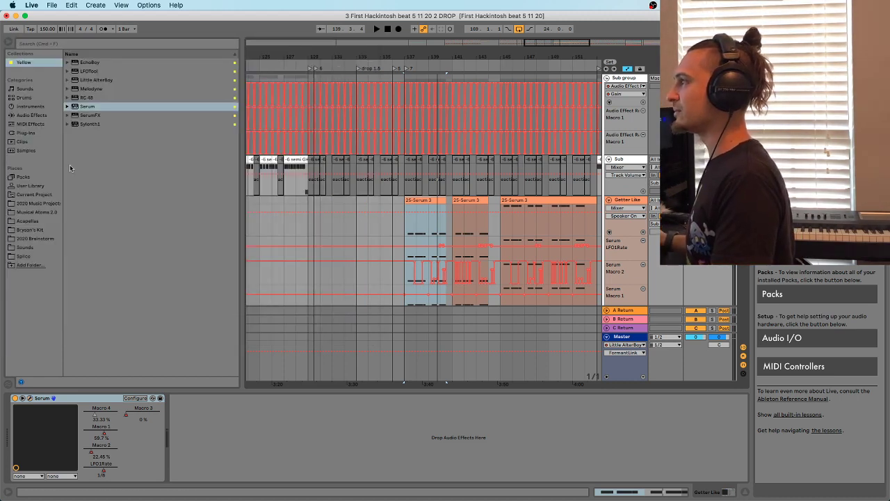
left_click(29, 116)
scroll(106, 148, "up", 3)
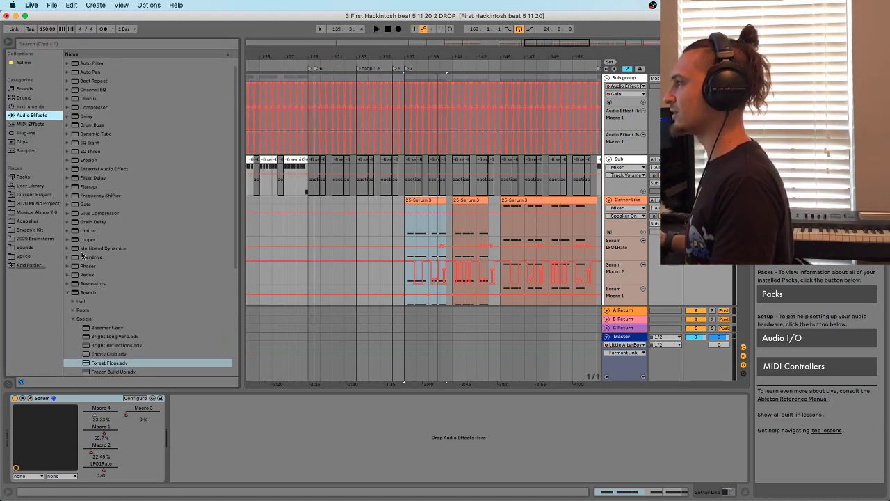
left_click(82, 256)
left_click_drag(248, 430, 248, 430)
key("space")
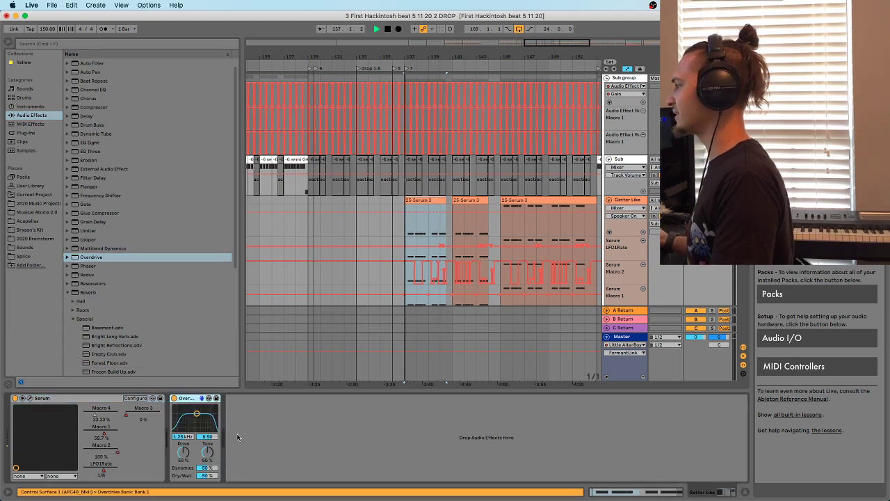
left_click_drag(198, 413, 202, 407)
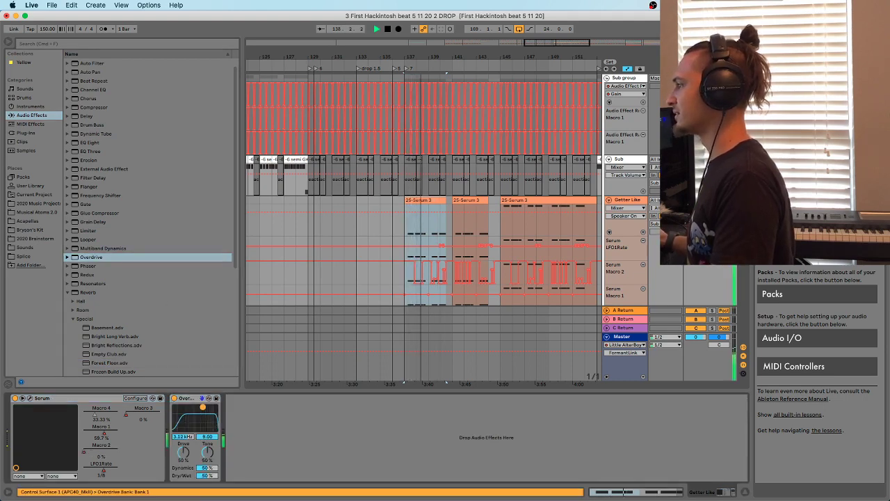
Stop playback and remove the Overdrive effect from the Getter Like track, leaving Serum selected
left_click(188, 400)
key("space")
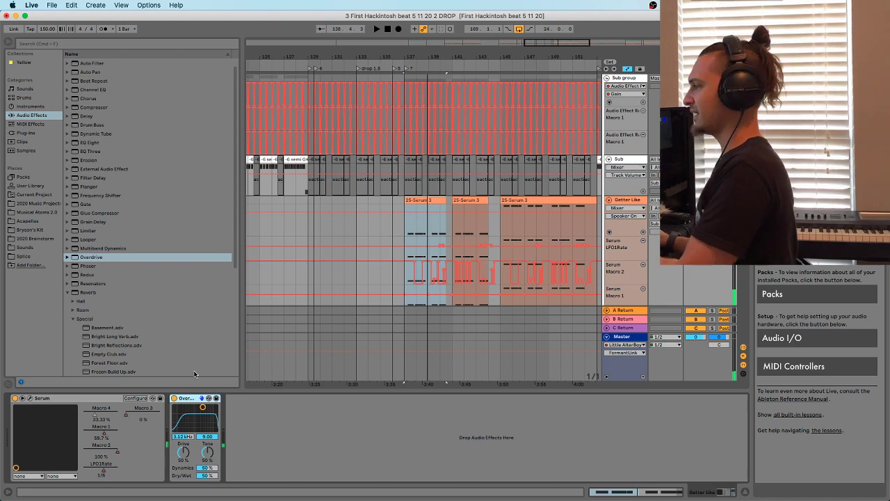
key("Delete")
left_click(99, 401)
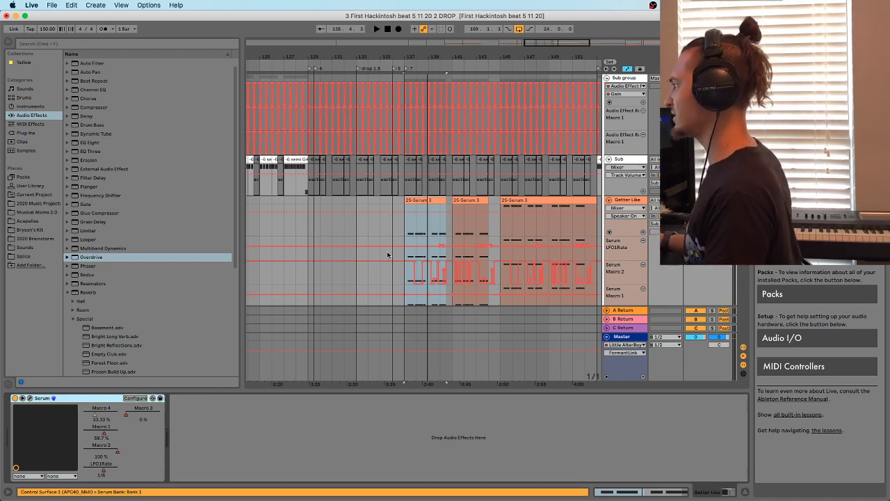
Place the playback start at bar 137 and fold the Sn Group tracks
scroll(489, 204, "down", 2)
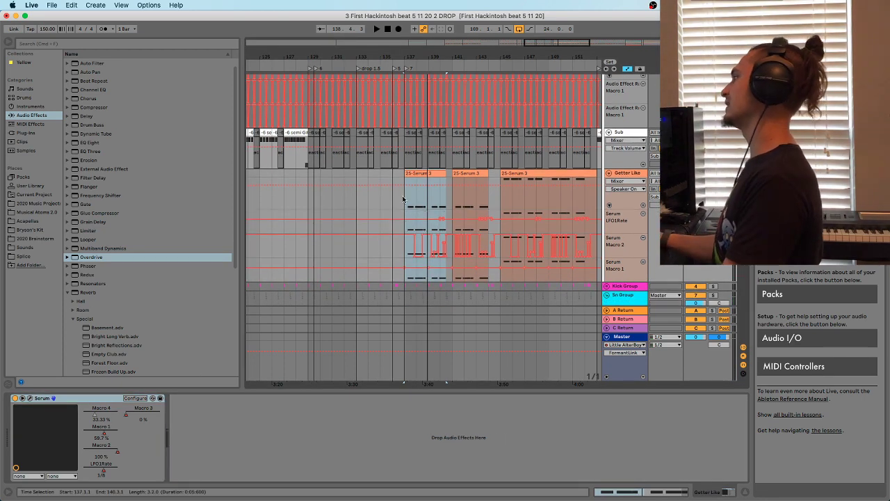
left_click(402, 200)
scroll(425, 188, "down", 5)
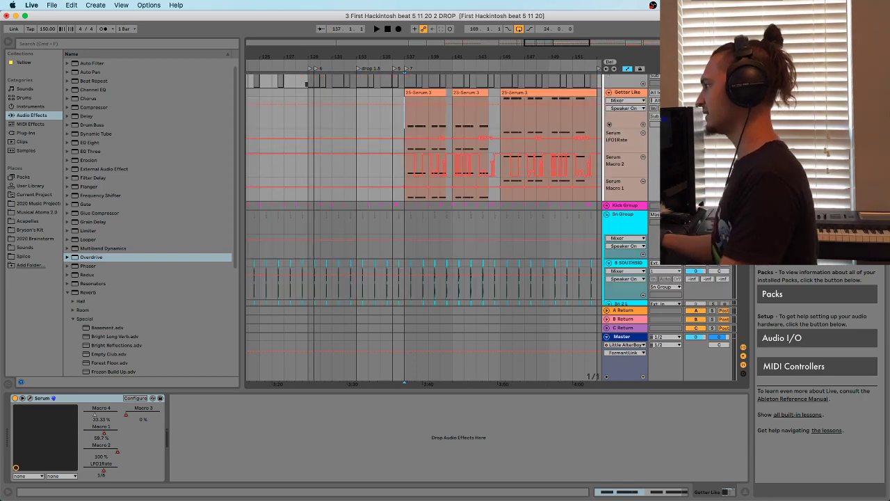
left_click(595, 231)
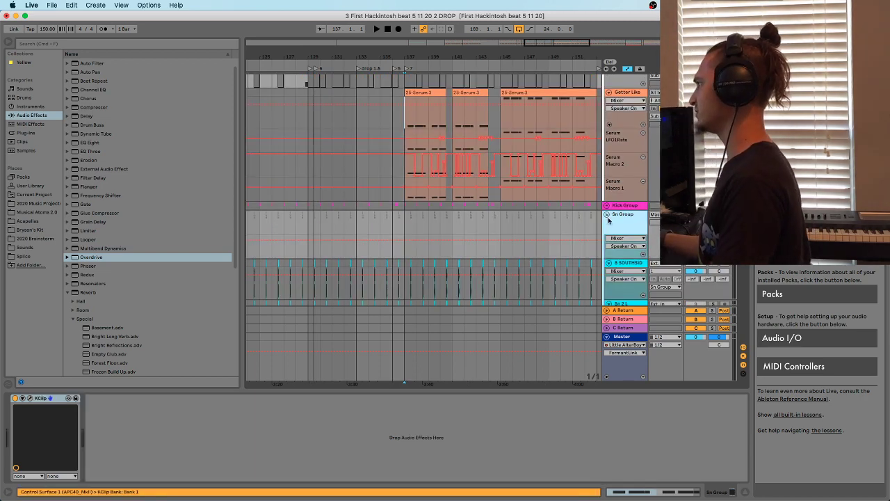
left_click(608, 216)
Play the drop from bar 137 and examine the Getter Like clips and Macro 2 automation in the arrangement
scroll(609, 218, "down", 20)
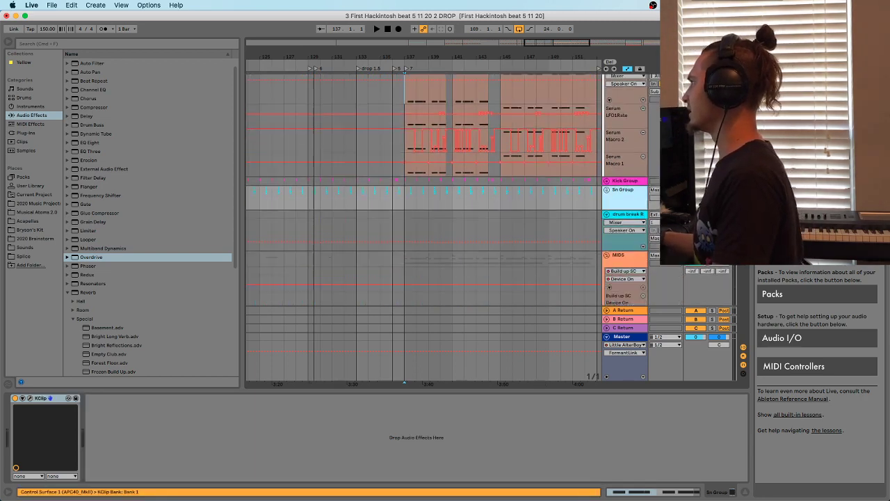
scroll(651, 242, "down", 10)
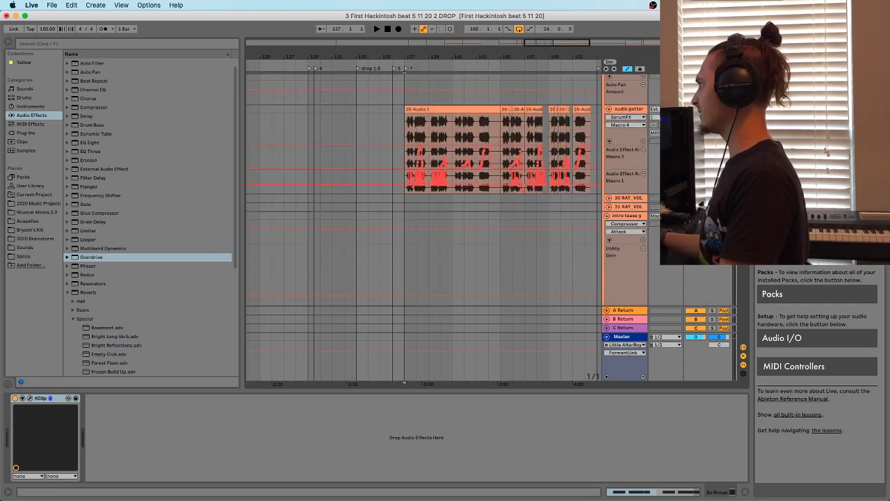
scroll(537, 188, "up", 15)
key("space")
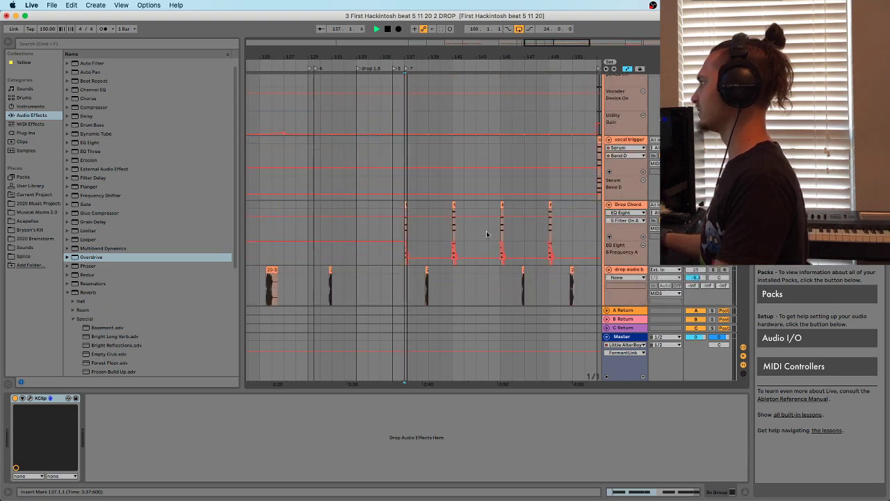
scroll(484, 230, "down", 5)
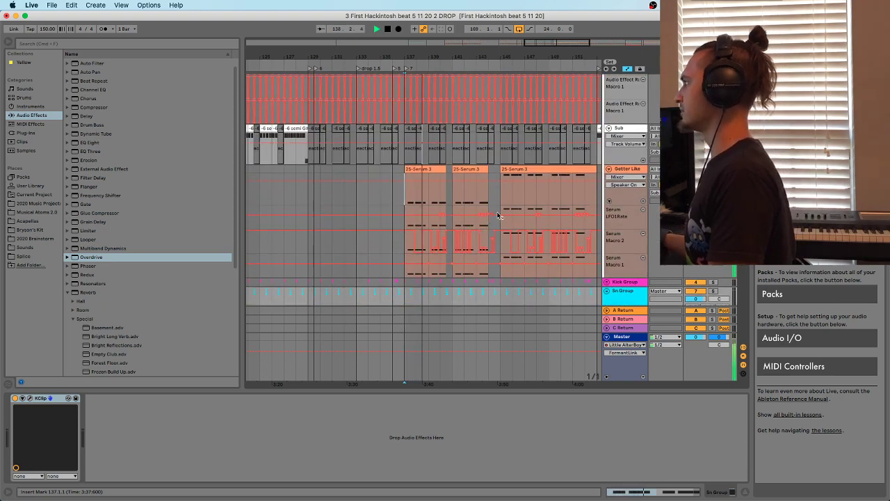
key("plus")
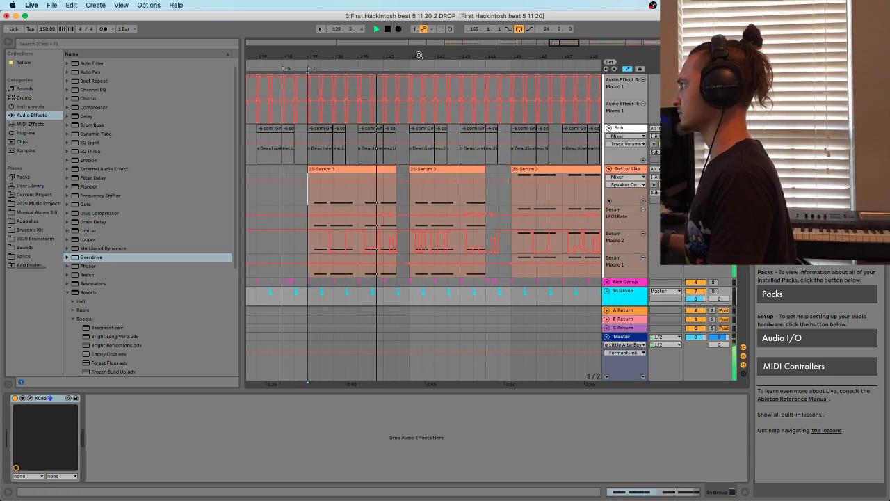
key("minus")
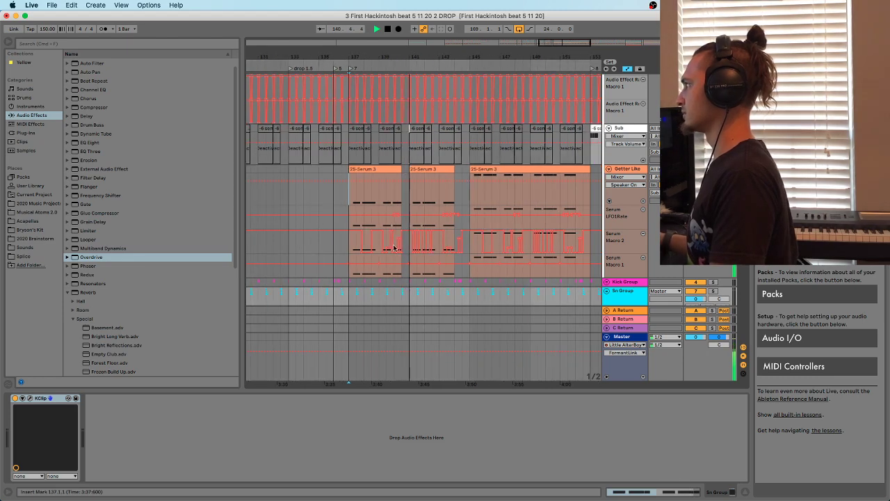
Show the Getter Like track's Serum device, stop playback and open the first 25-Serum 3 clip from bar 137
double_click(631, 172)
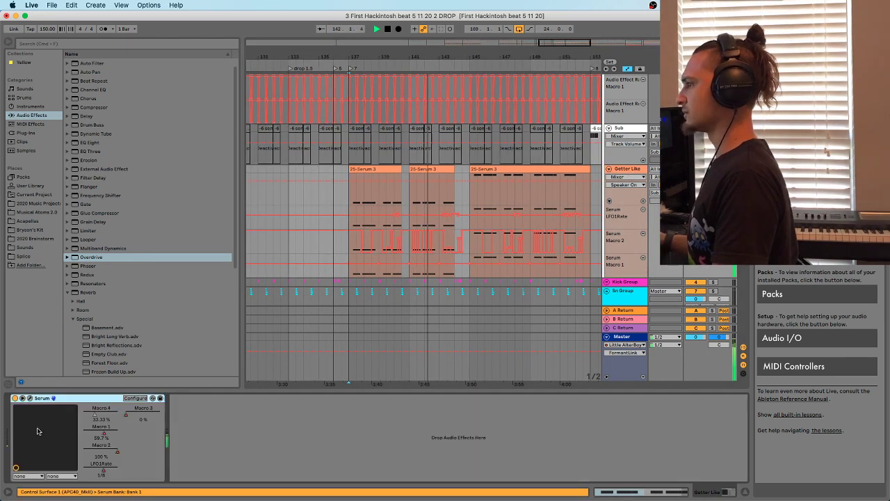
key("space")
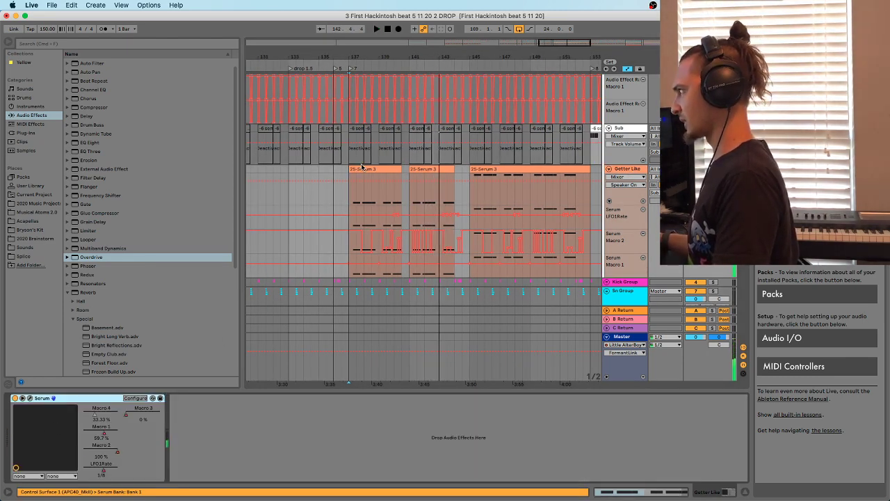
double_click(362, 168)
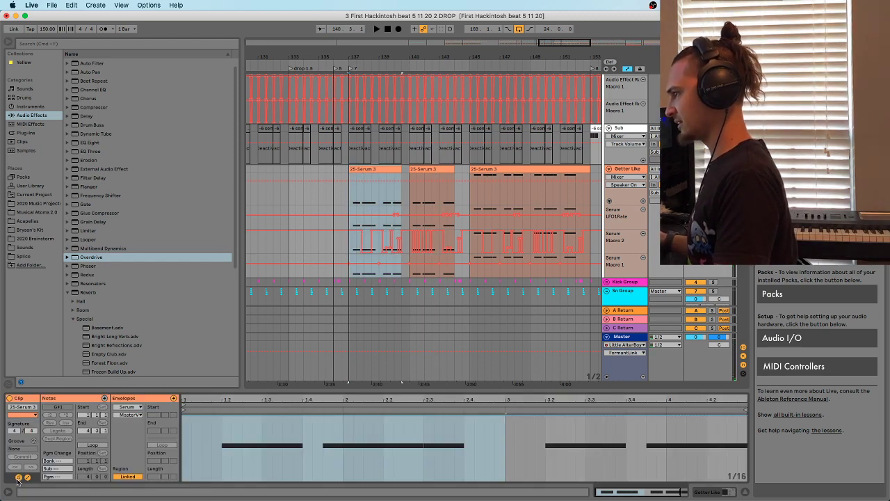
Show the MIDI pitch bend envelope of the first 25-Serum 3 clip and play the drop from bar 137
left_click(128, 407)
left_click(130, 415)
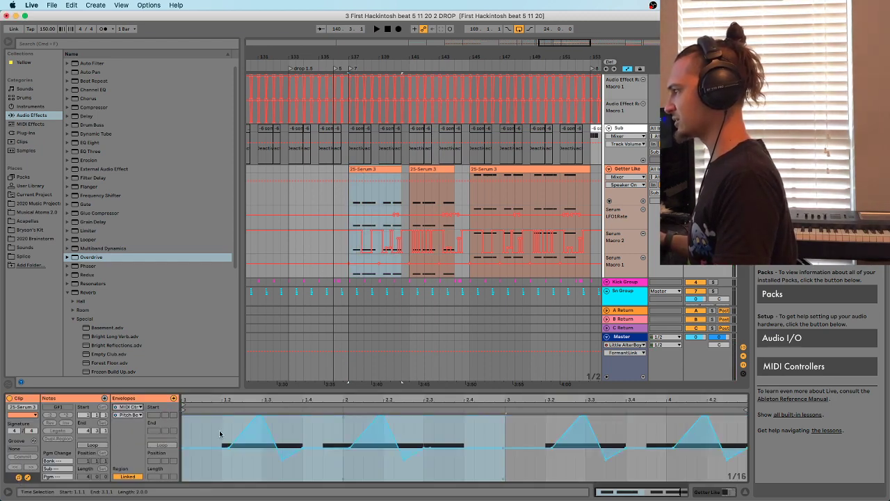
left_click(299, 269)
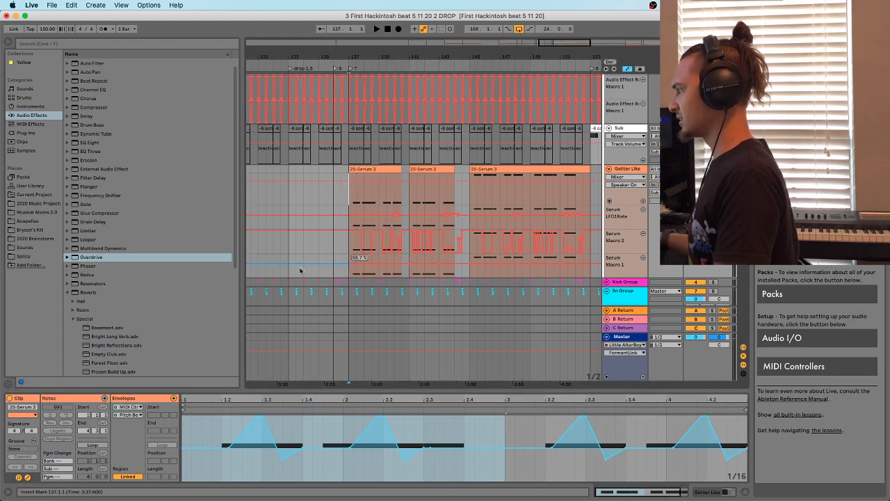
key("shift+Tab")
key("shift+Tab")
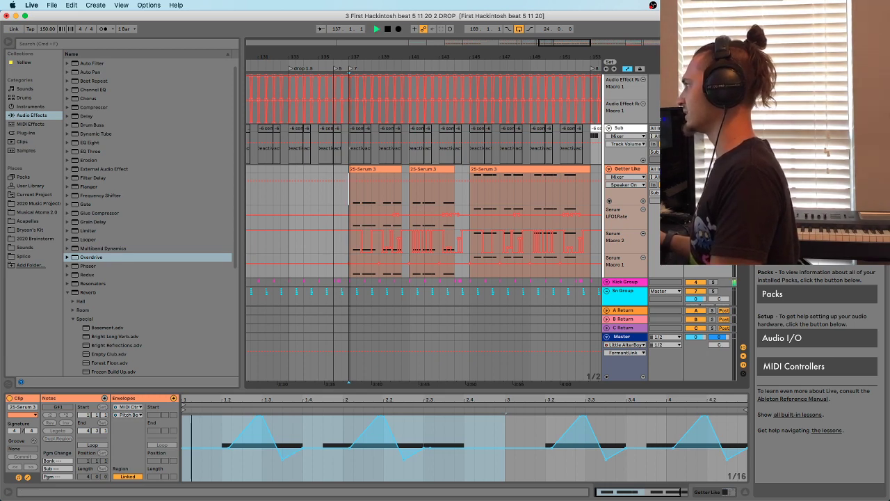
key("minus")
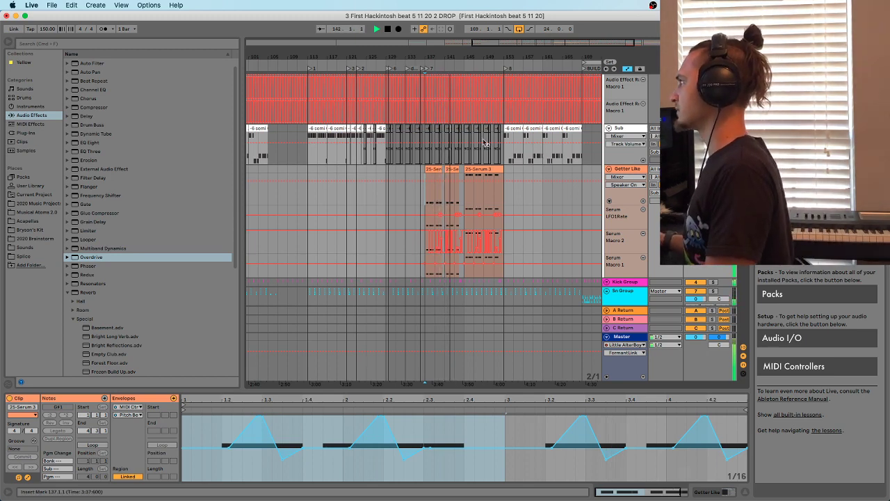
Open the notes of the third 25-Serum 3 clip on Getter Like, stop playback and transpose them all down an octave to G#1
left_click(482, 169)
left_click(459, 238)
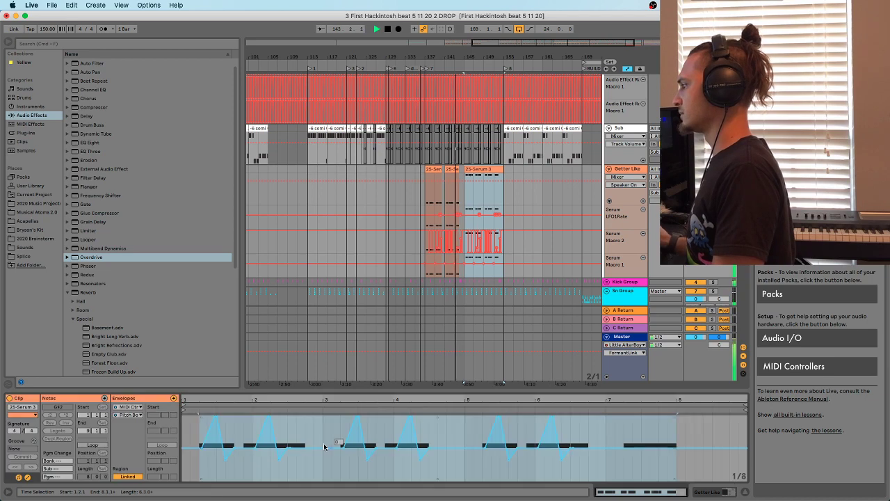
left_click(19, 479)
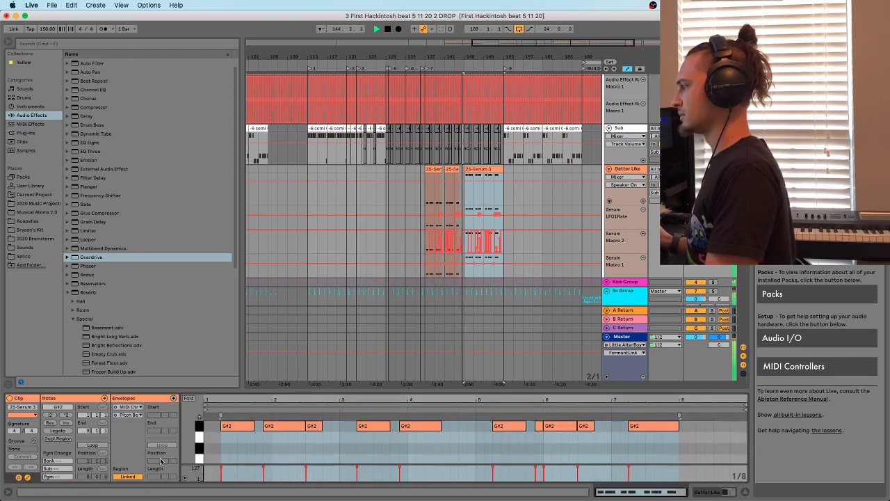
key("space")
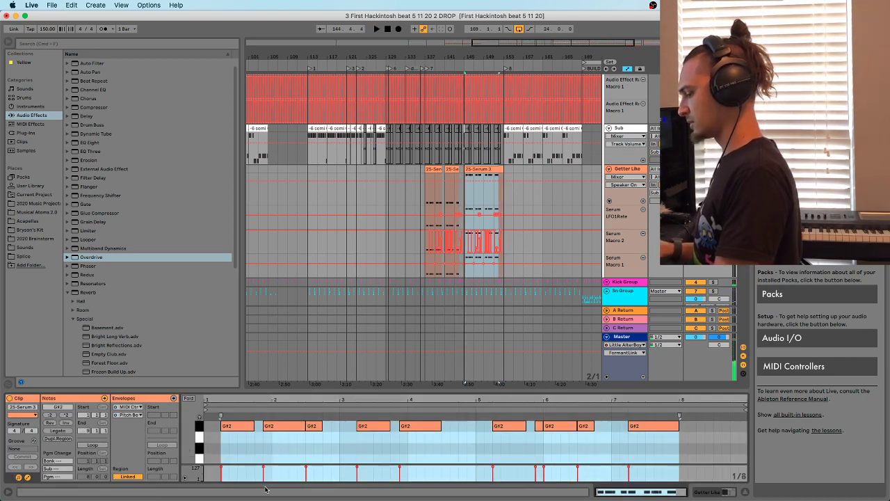
key("super+a")
key("shift+Down")
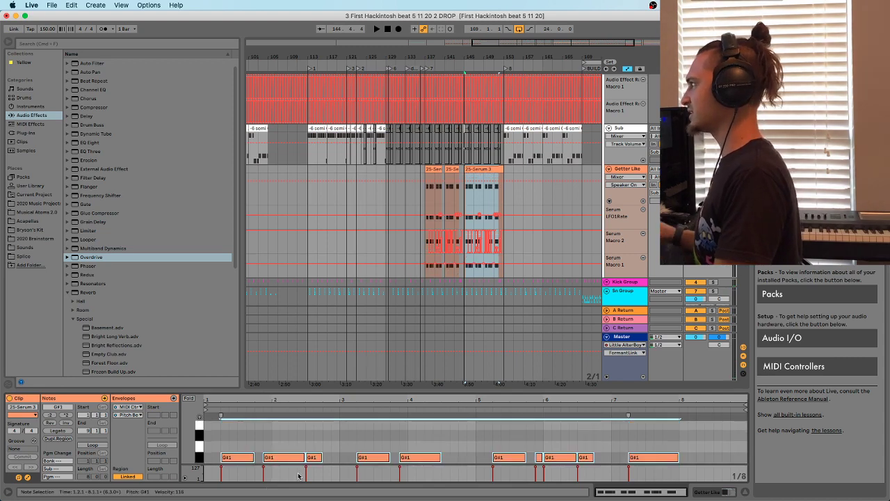
Check the notes of the first 25-Serum 3 clip and audition the Getter Like track from bar 137
left_click(436, 169)
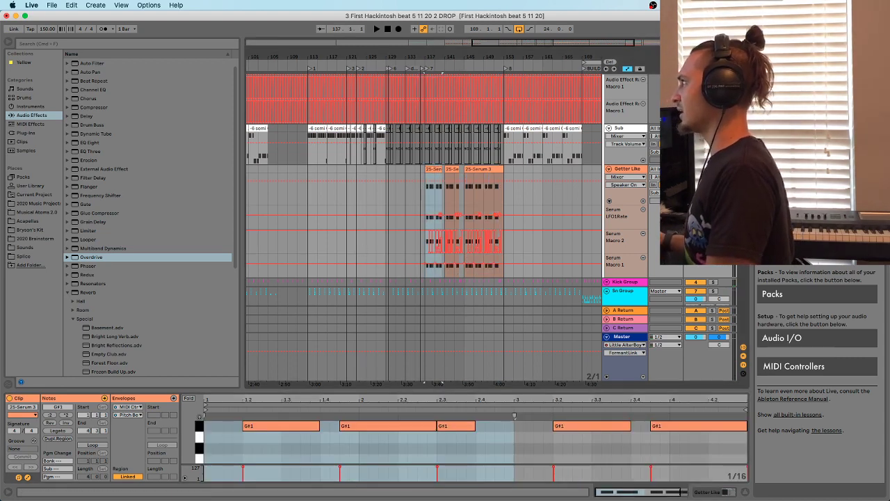
left_click_drag(429, 58, 429, 97)
left_click(399, 208)
left_click(413, 204)
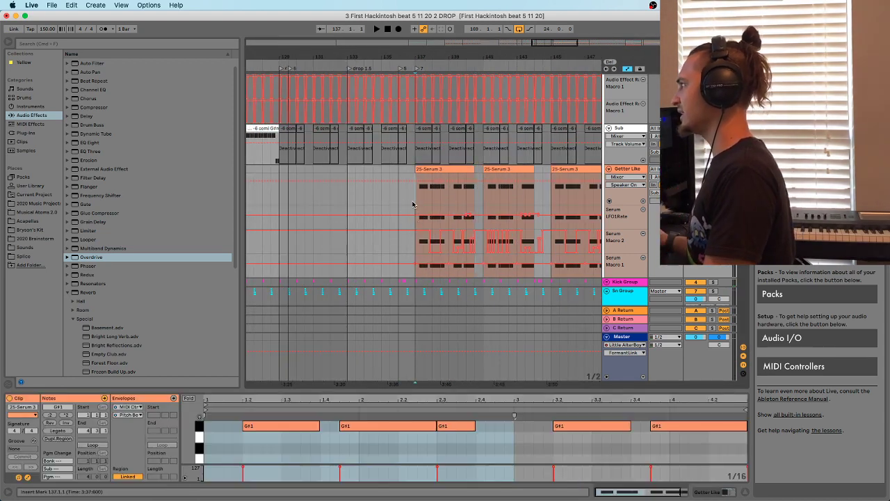
key("space")
left_click_drag(421, 52, 429, 196)
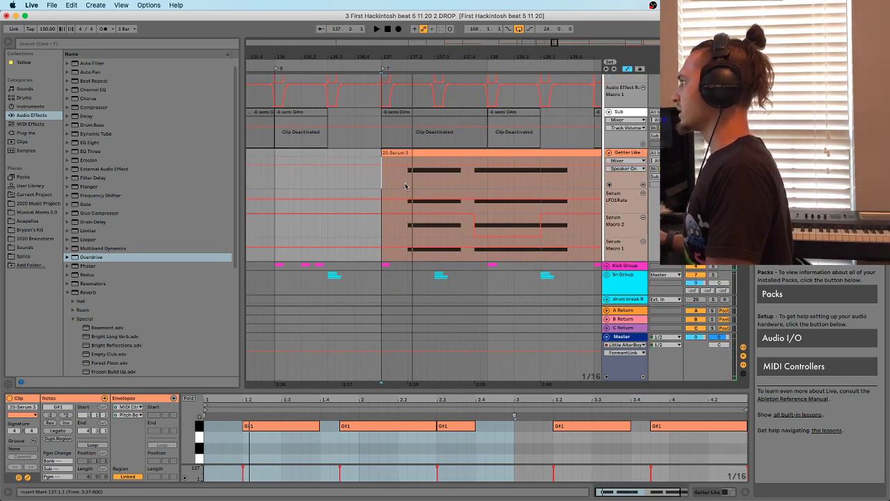
Copy one beat of the Getter Like clip from 137.2.1 to 137.1.1, hiding the automation lanes for the edit and restoring them
left_click(408, 174)
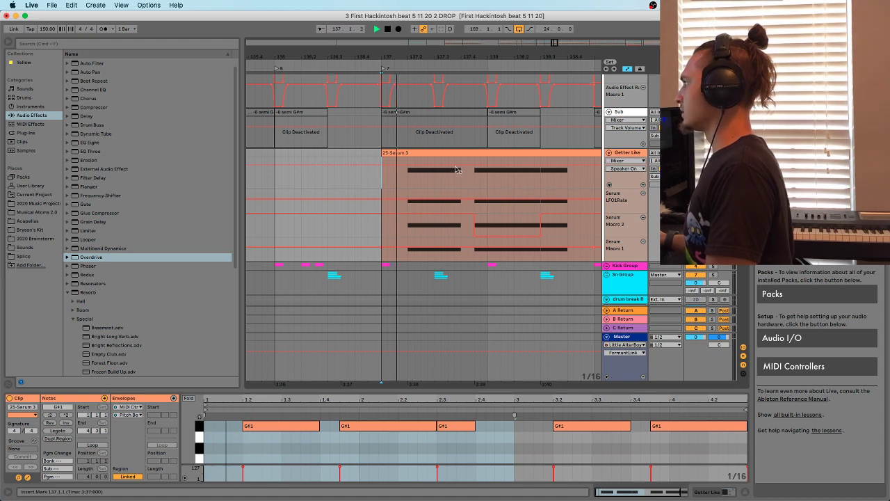
left_click_drag(409, 174, 433, 176)
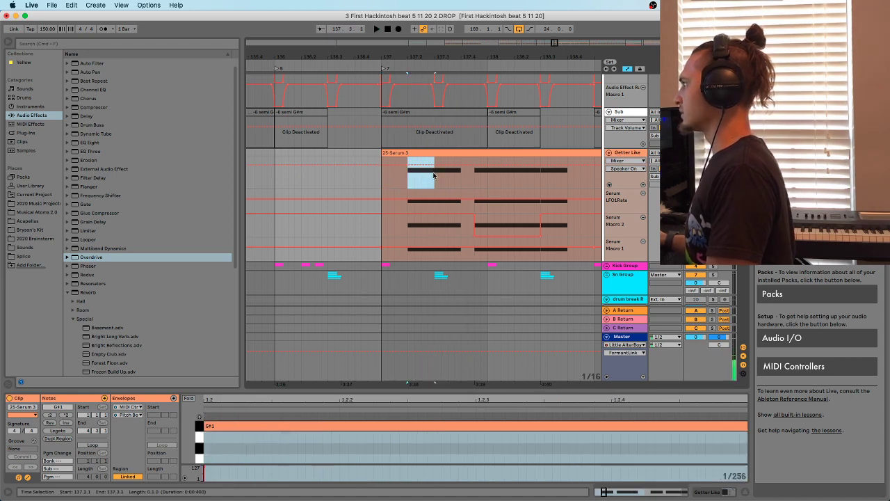
left_click(382, 177)
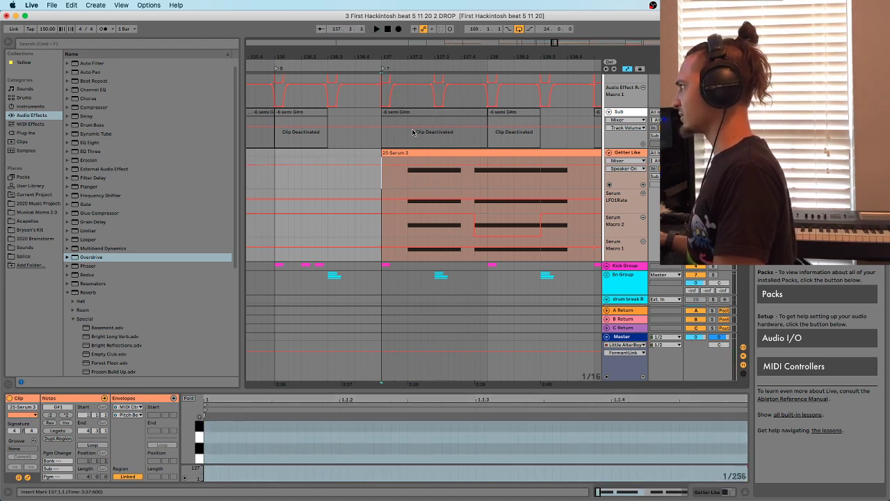
key("shift+Right")
left_click_drag(407, 179, 423, 168)
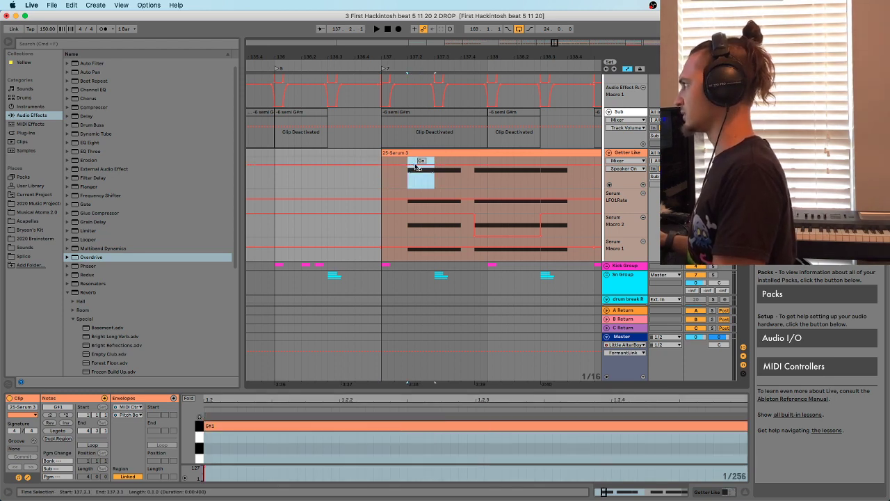
key("a")
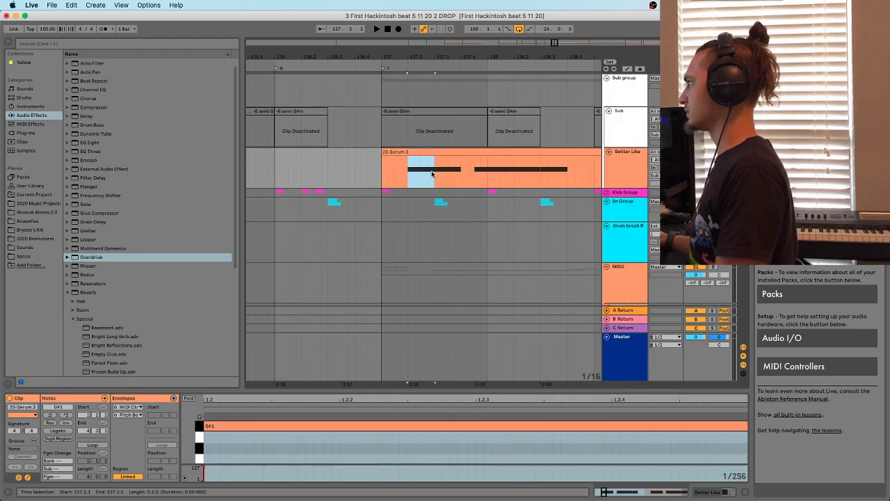
left_click(390, 178)
key("shift+Right")
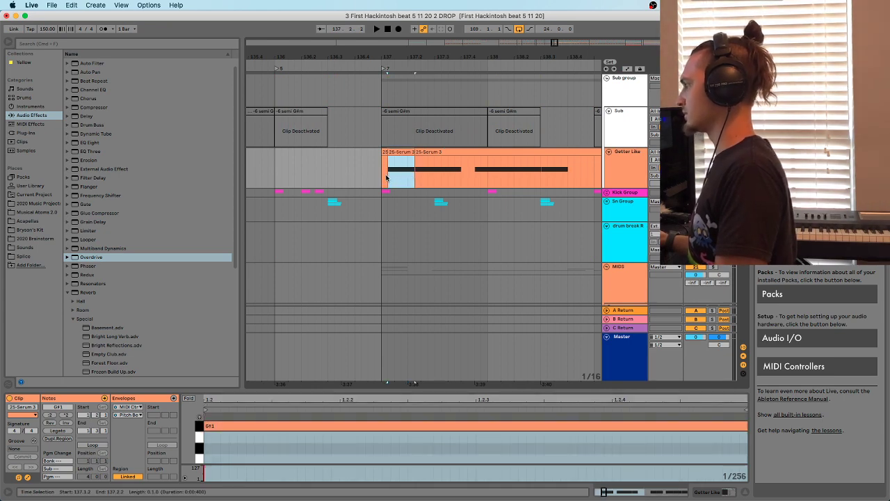
left_click(386, 177)
left_click(379, 175)
key("ctrl+v")
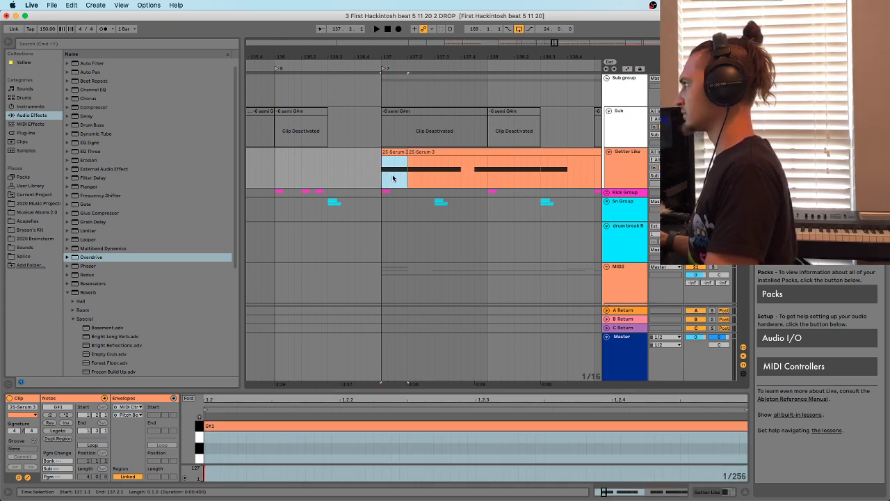
key("a")
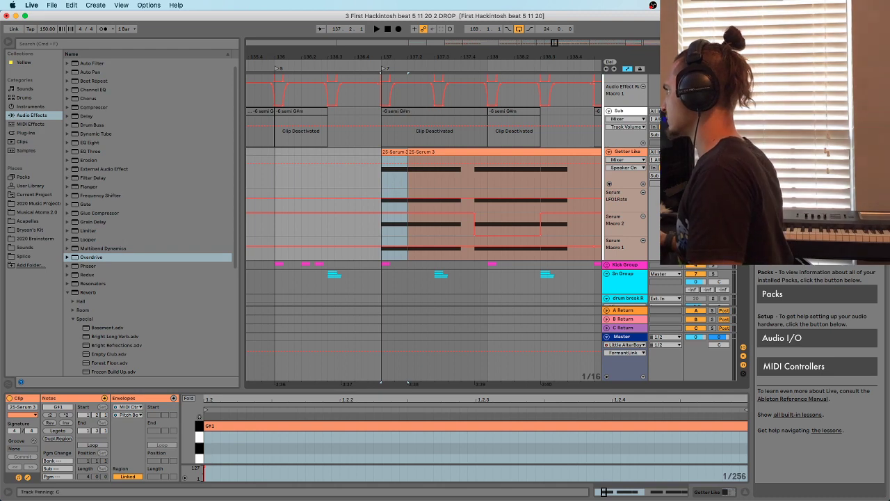
Audition the added hit, duplicate the one-beat 25-Serum 3 clip from bar 137 to bar 139 and replay the drop
key("space")
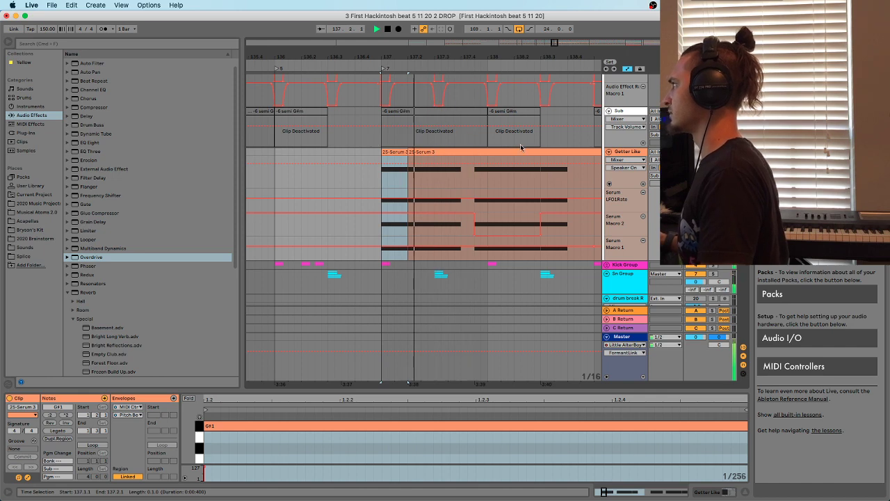
scroll(520, 147, "up", 2)
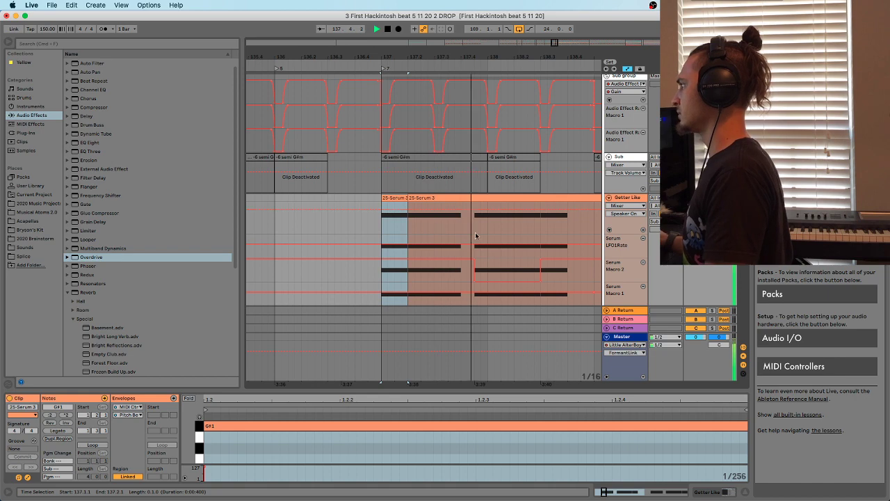
key("minus")
key("minus")
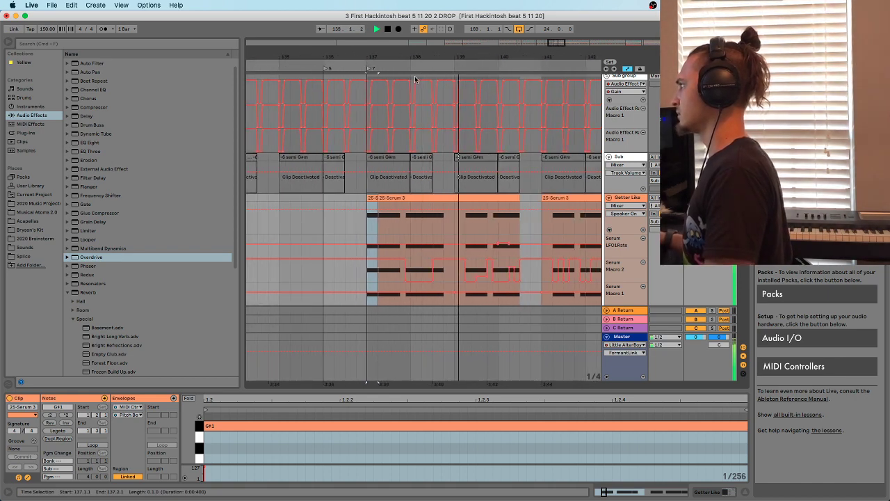
left_click_drag(369, 199, 457, 202)
left_click(371, 198)
key("space")
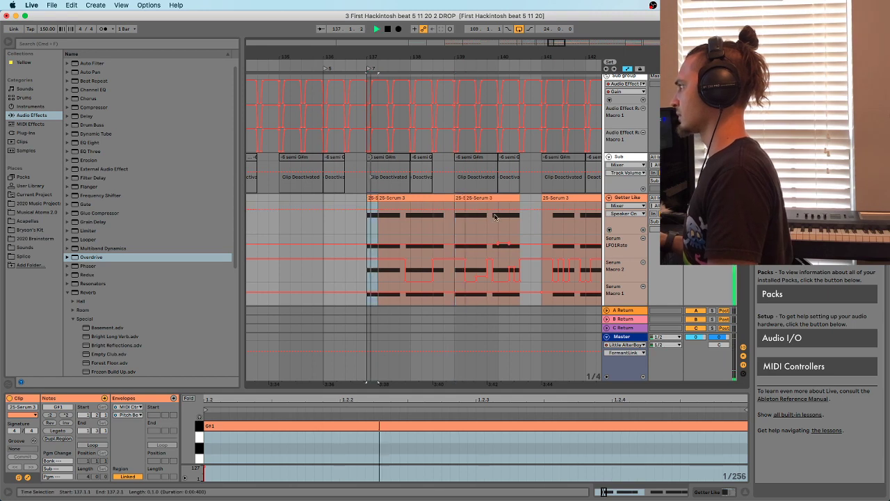
key("space")
Examine the Drop Chord and drop hit clips around bar 137 while auditioning the drop
scroll(555, 229, "down", 5)
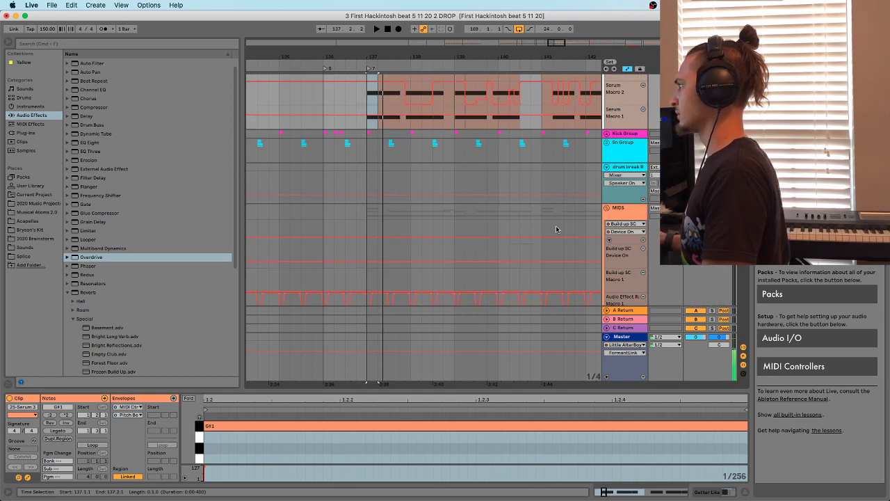
scroll(560, 232, "down", 10)
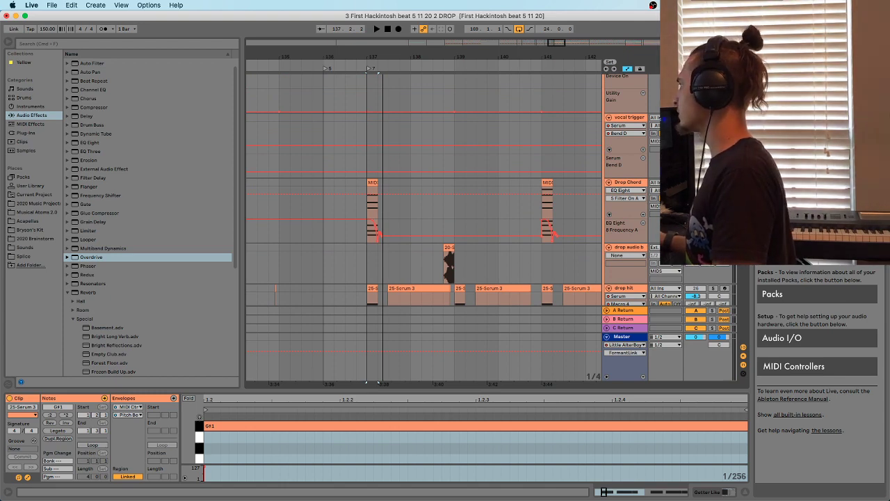
key("space")
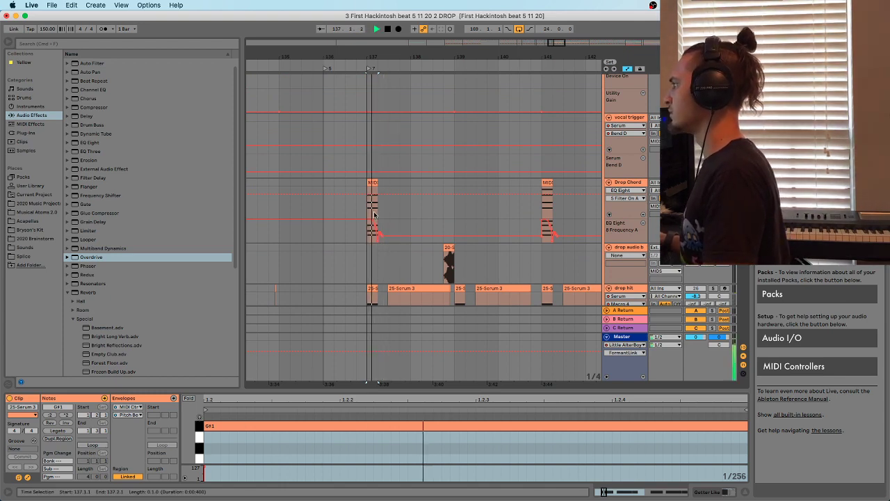
scroll(373, 215, "down", 5)
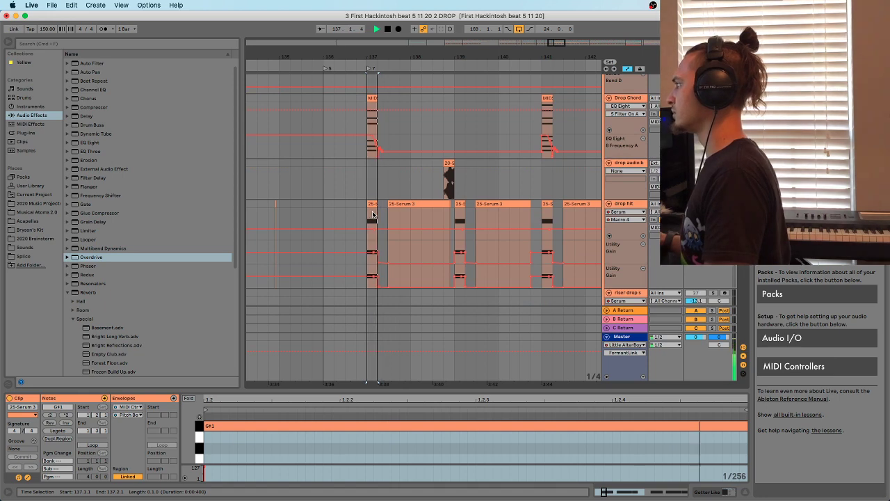
scroll(374, 215, "down", 3)
key("space")
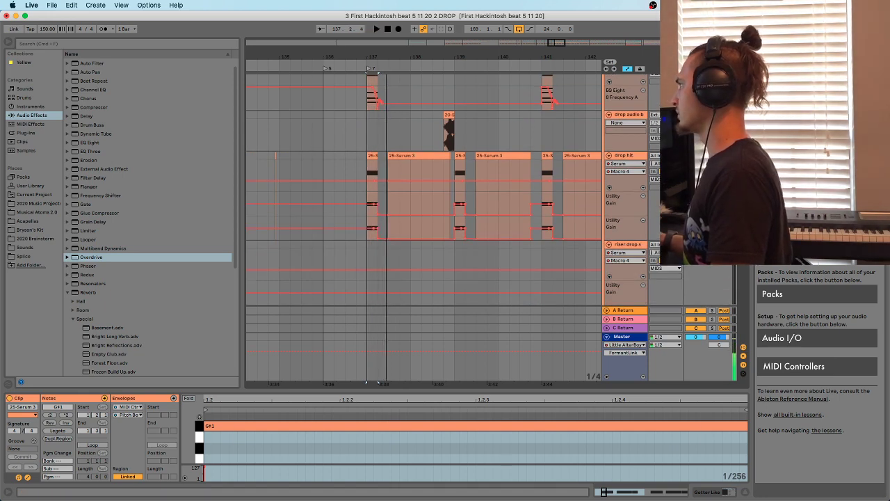
key("space")
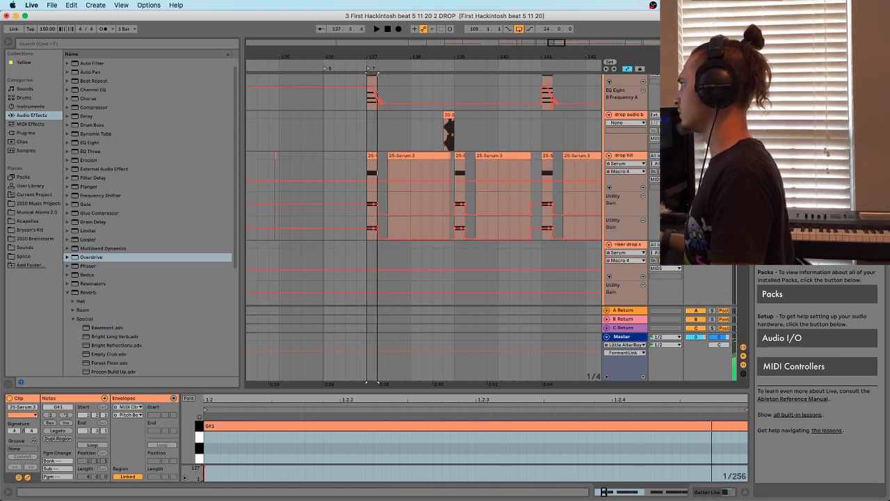
Replay the drop from bar 137 and compare the Getter Like and audio getter tracks with the drop hit clips
scroll(425, 208, "up", 1)
scroll(424, 209, "up", 1)
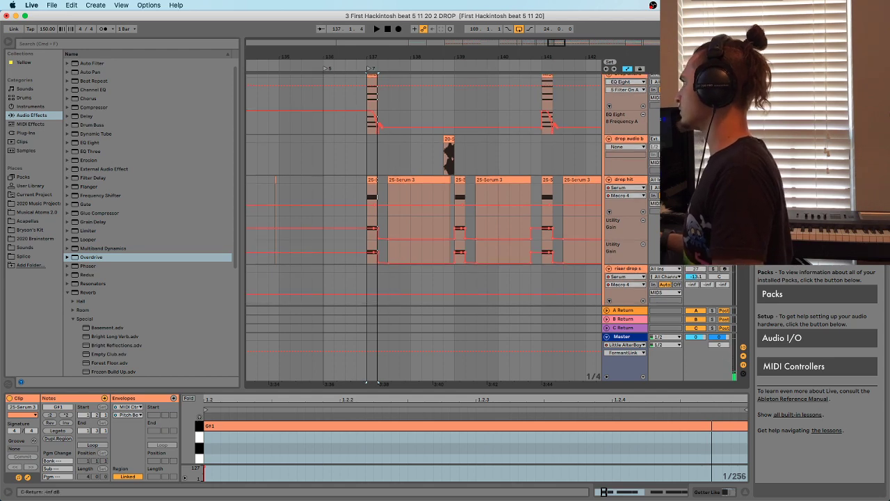
scroll(556, 244, "up", 10)
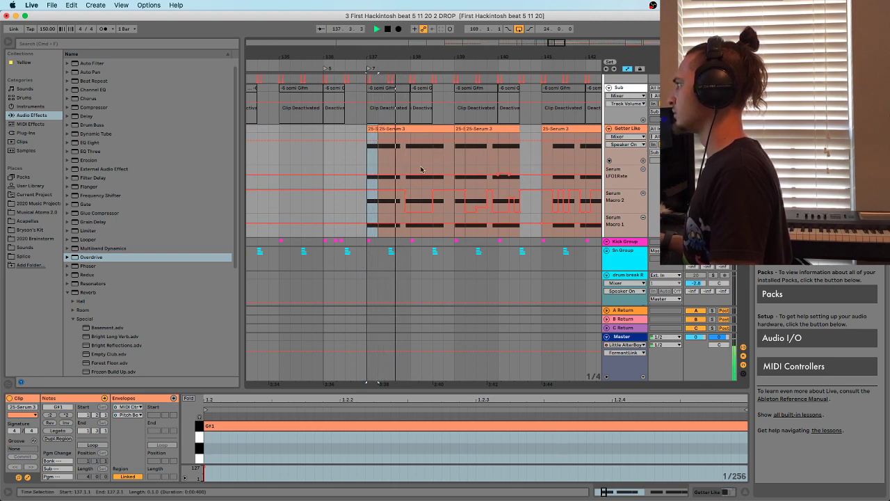
scroll(421, 169, "down", 10)
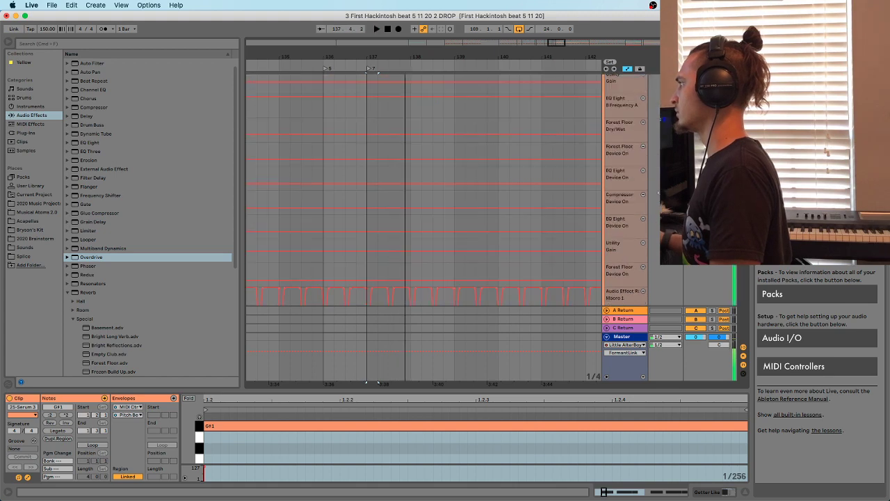
scroll(378, 382, "up", 10)
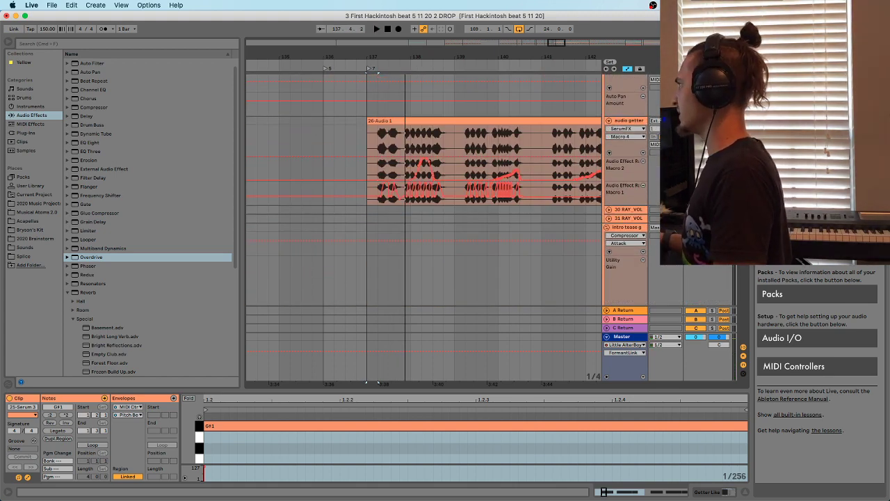
key("space")
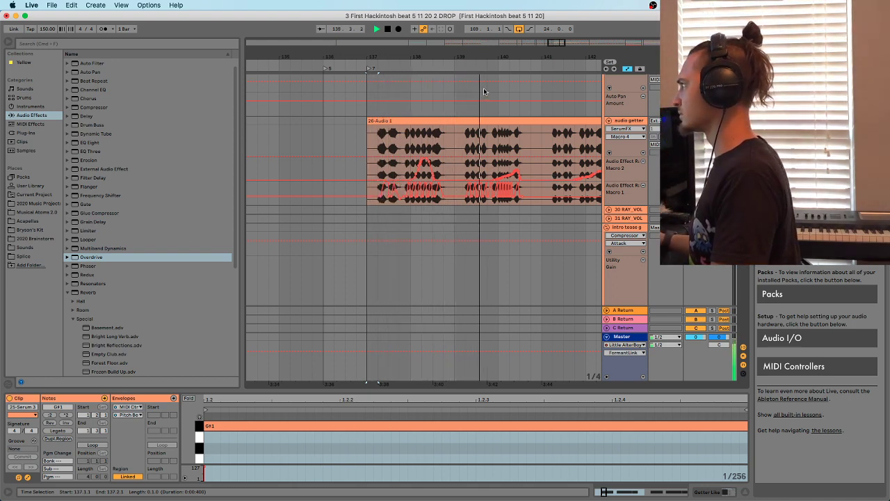
left_click_drag(498, 59, 430, 60)
scroll(376, 211, "up", 20)
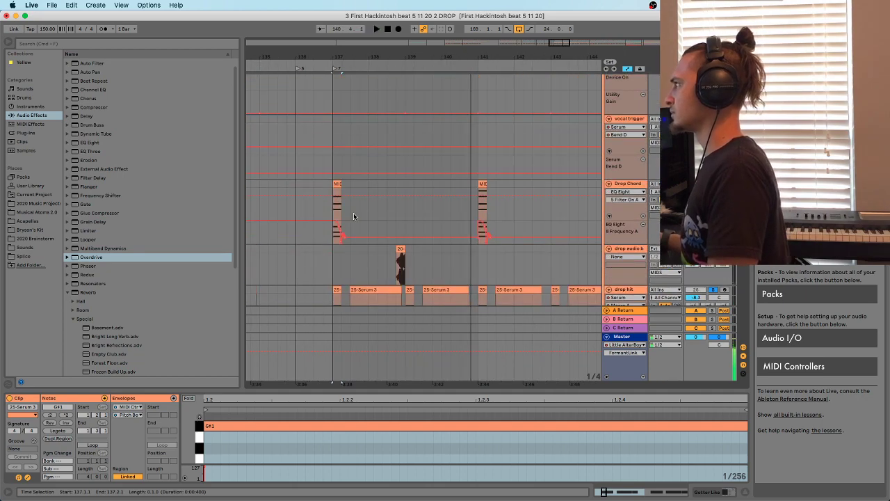
Audition the drop and copy the one-beat 25-Serum 3 clip to 141.1.1 on the Getter Like track
key("space")
key("space")
scroll(351, 228, "down", 10)
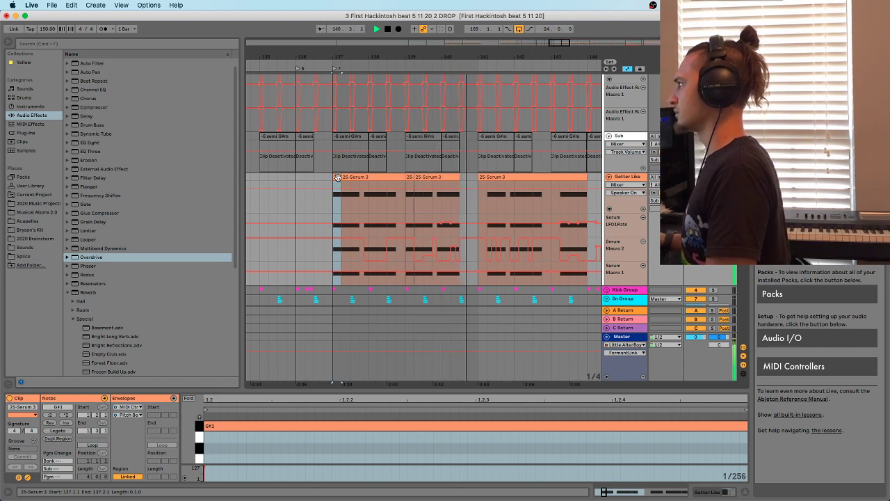
key("space")
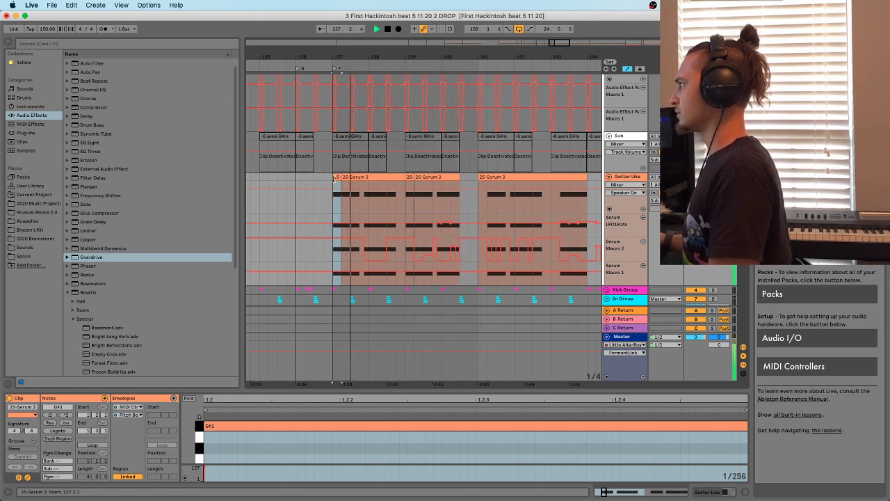
left_click(467, 184)
left_click_drag(466, 182, 486, 185)
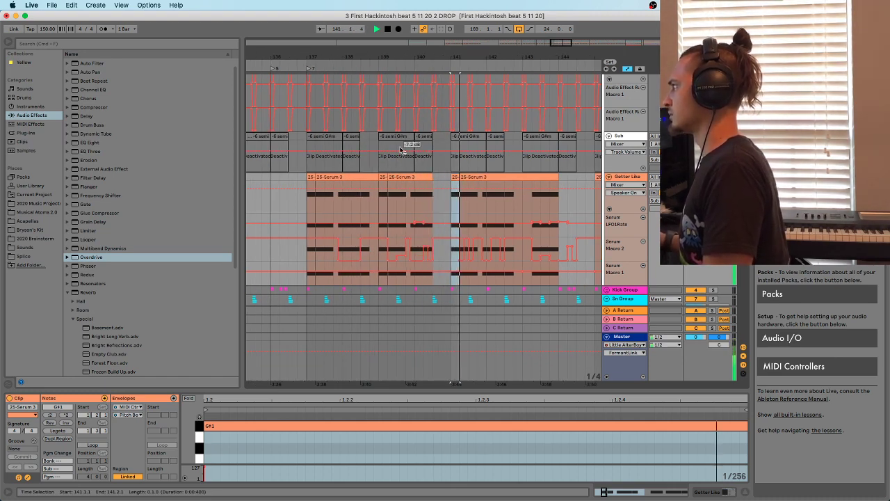
Replay the drop, copy the one-beat 25-Serum 3 clip from 137.1.1 to 138.4.1 and audition the added hit
left_click(309, 177)
key("space")
key("space")
scroll(390, 224, "up", 2)
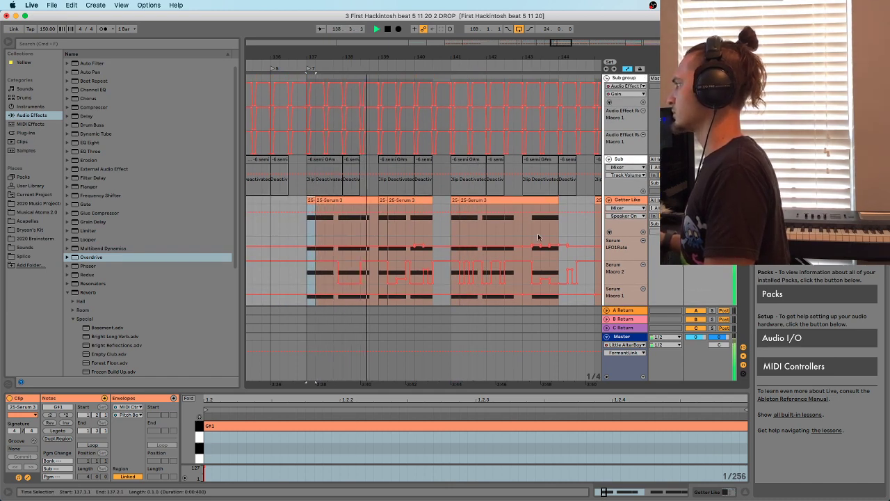
key("space")
left_click_drag(312, 201, 375, 200)
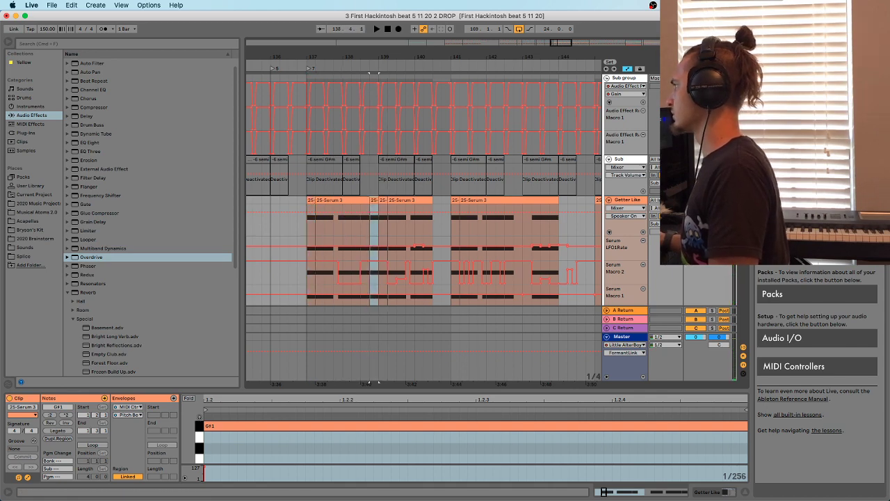
key("space")
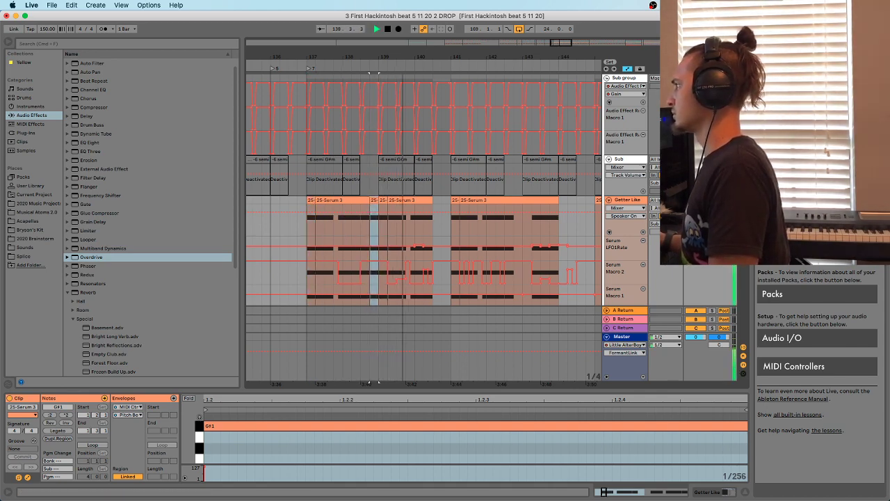
key("space")
key("space")
Replay the drop from bar 137 and check the Getter Like notes from bar 143
left_click(310, 199)
key("space")
key("space")
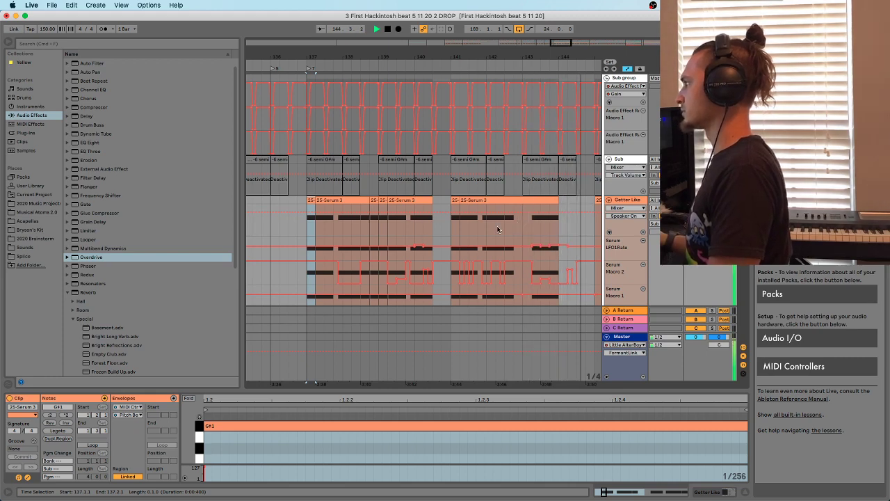
left_click(533, 229)
key("space")
key("space")
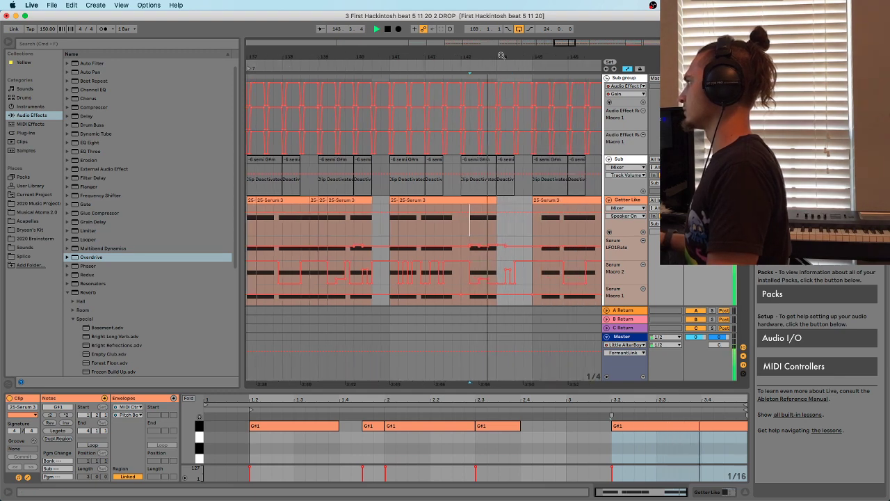
key("space")
Audition the Getter Like hits from bar 141 and replay the whole drop from bar 137
left_click(265, 199)
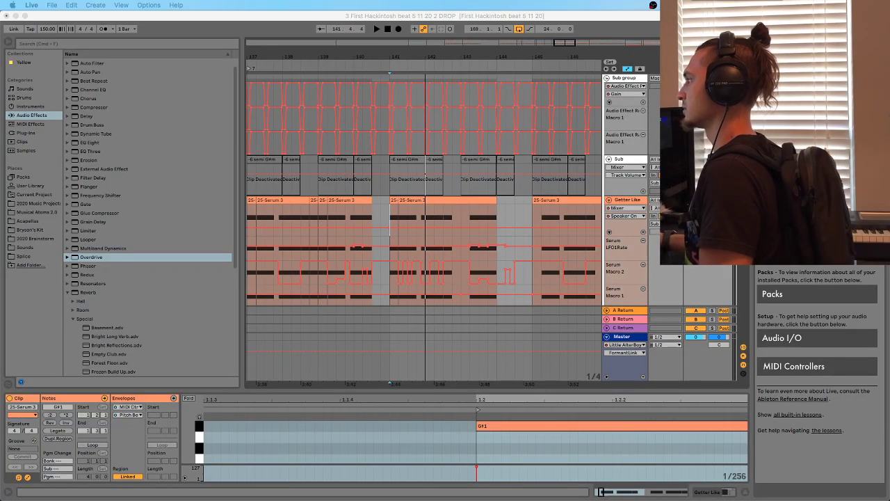
key("space")
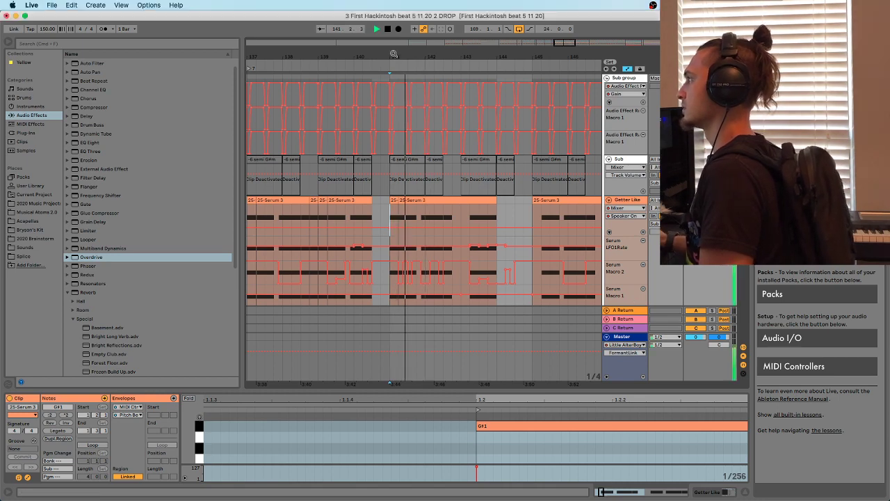
key("minus")
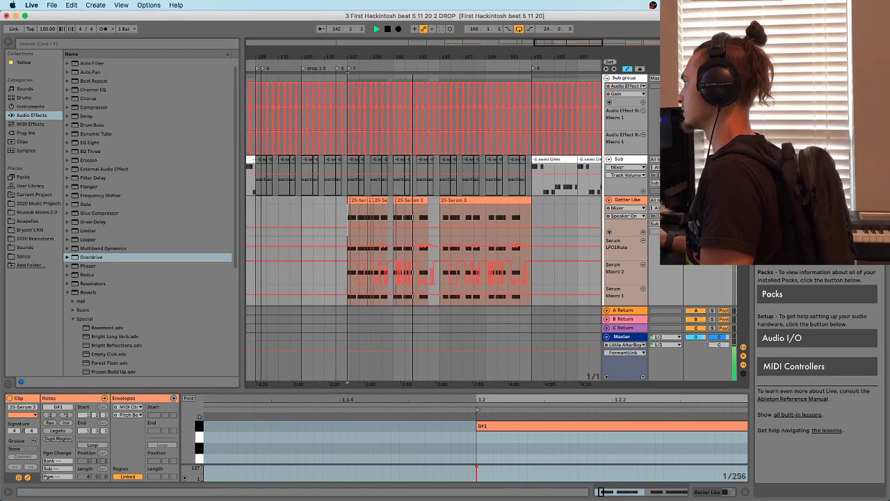
key("space")
key("space")
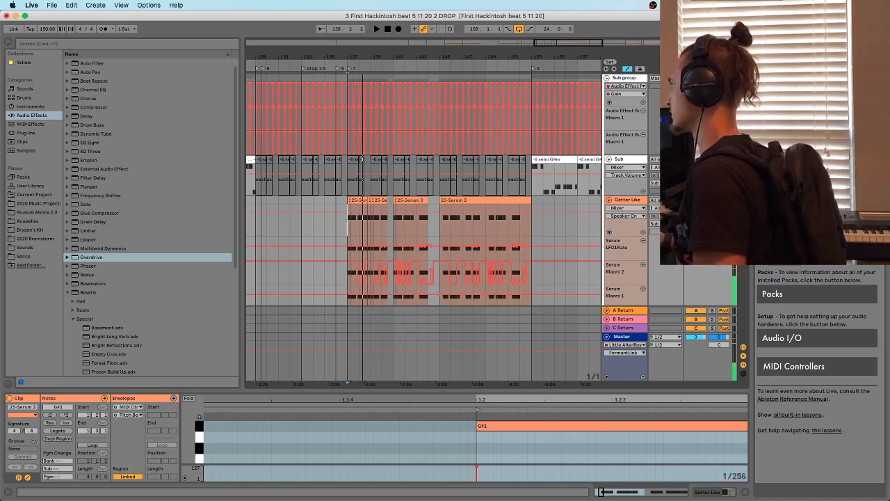
key("space")
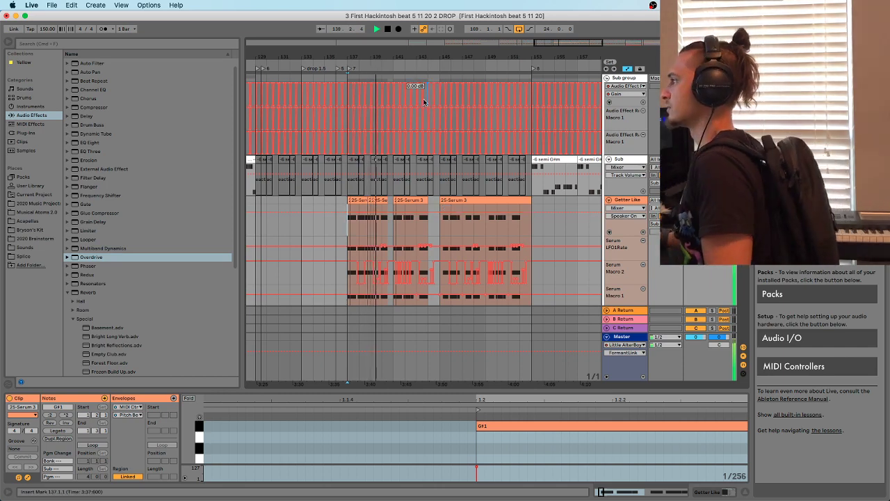
key("space")
key("space")
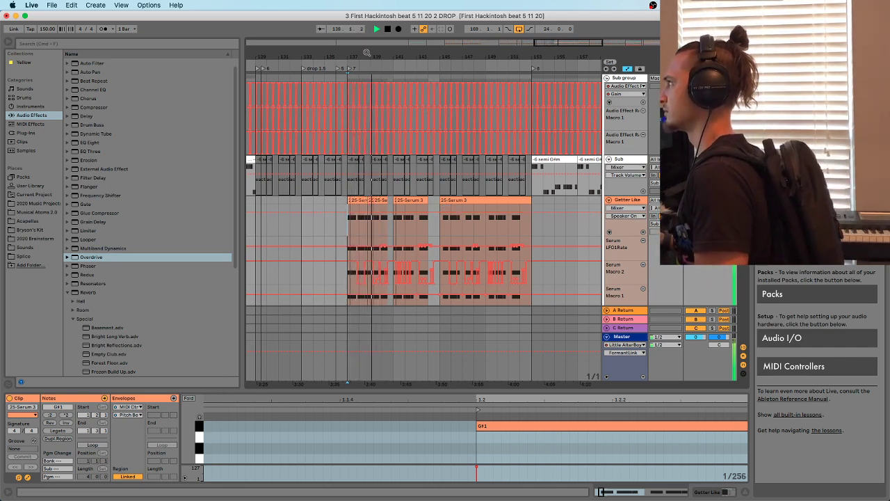
Select the beat at 138.4.1, add a Utility after Serum on Getter Like and show its Gain automation
left_click_drag(366, 53, 373, 183)
left_click(381, 208)
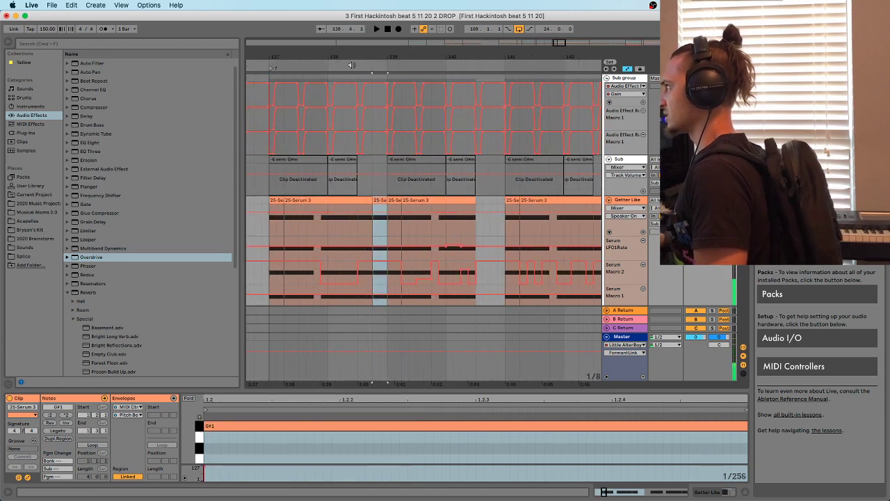
scroll(261, 226, "left", 3)
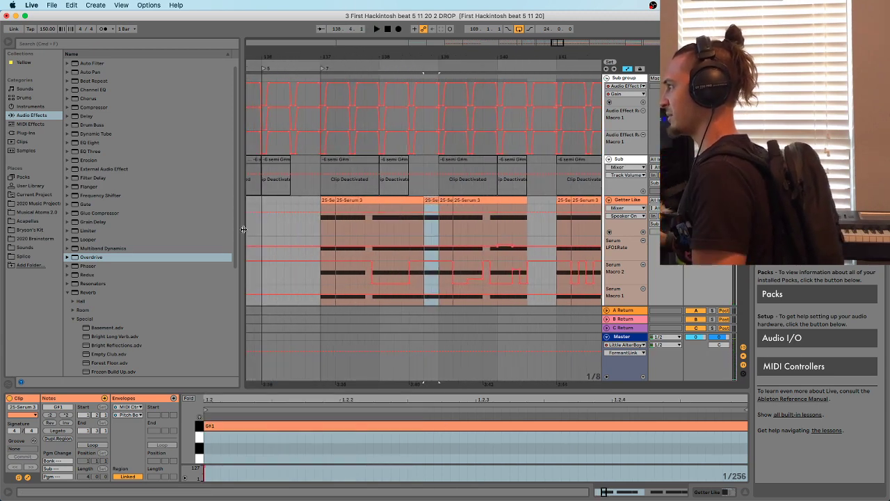
left_click_drag(244, 229, 166, 229)
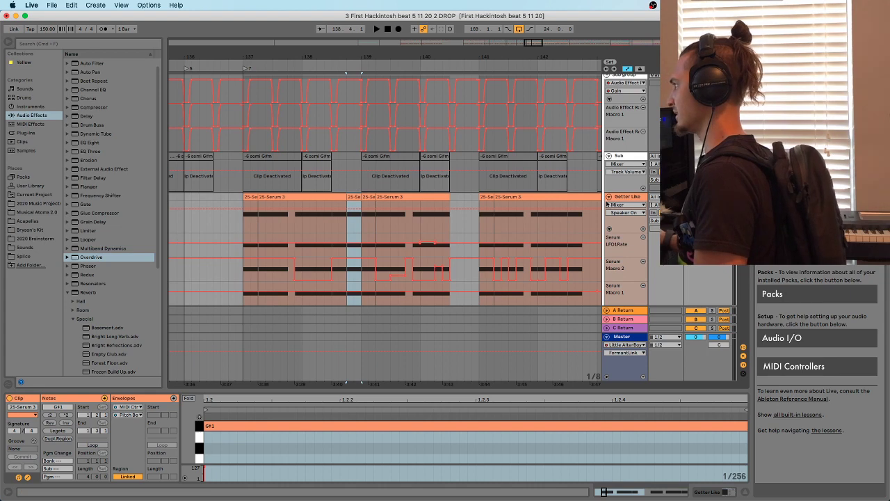
key("shift+Tab")
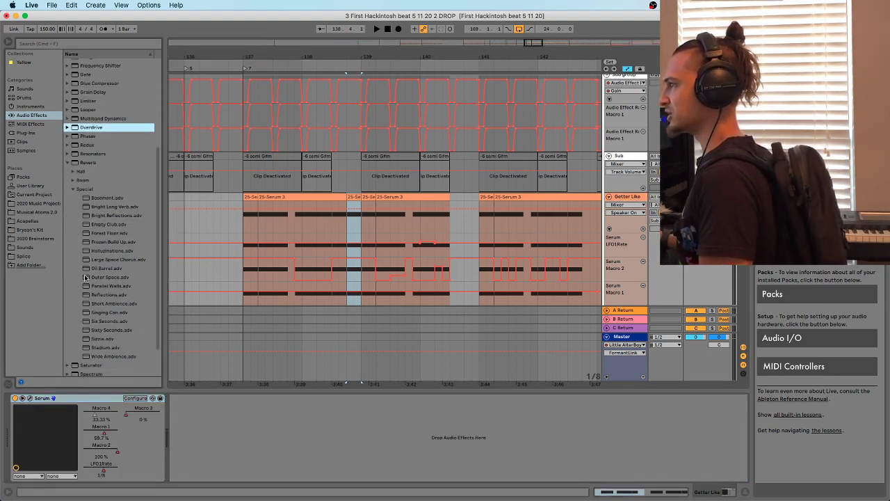
scroll(81, 343, "down", 6)
left_click_drag(84, 354, 223, 453)
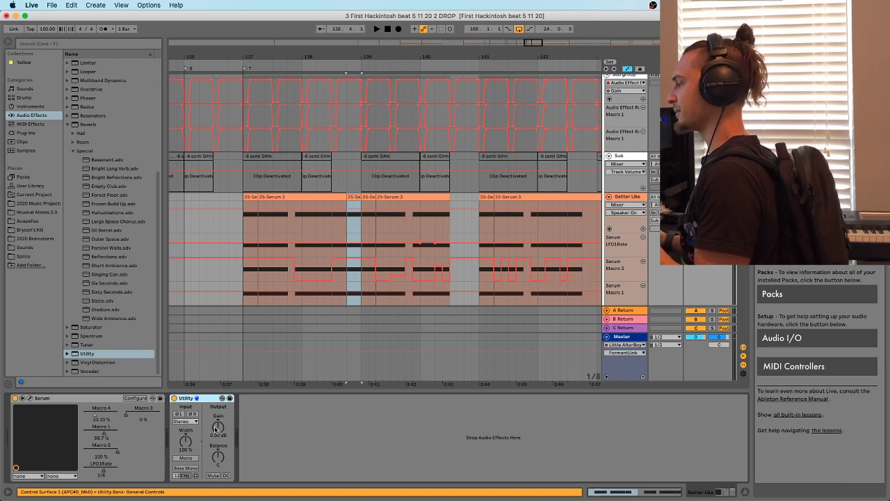
right_click(216, 429)
left_click(254, 430)
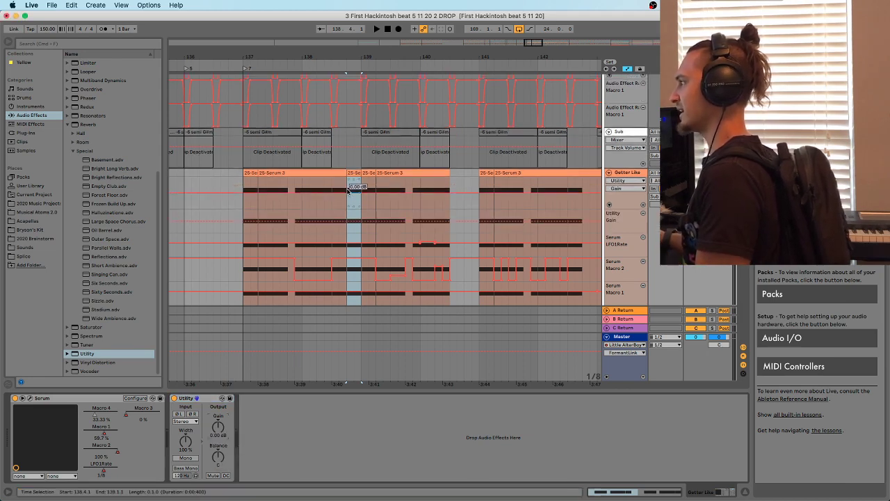
Draw a Utility Gain ramp rising from about -17.7 dB to 0 dB over the beat at 138.4.1 and audition it
left_click_drag(343, 51, 384, 255)
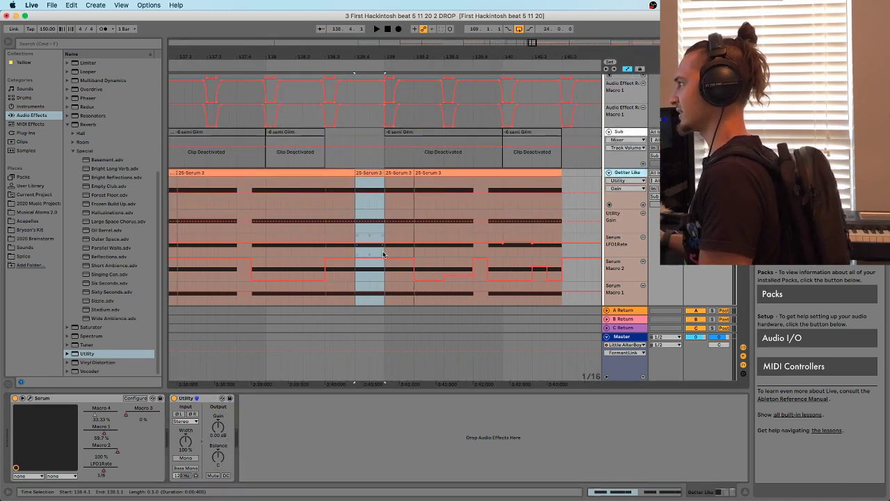
left_click(361, 221)
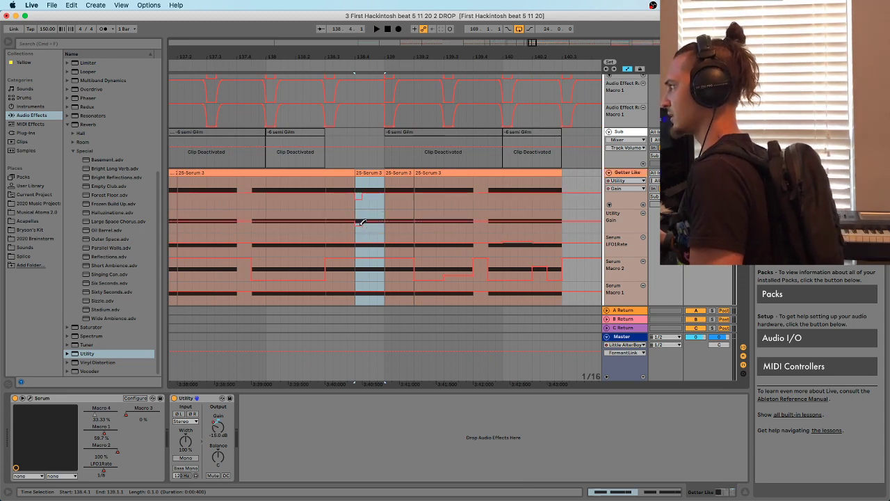
left_click(375, 223)
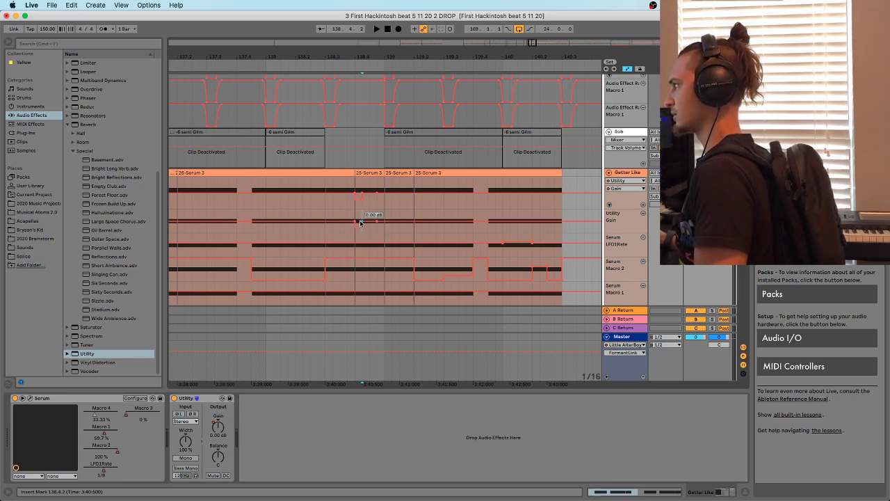
left_click(354, 213)
key("space")
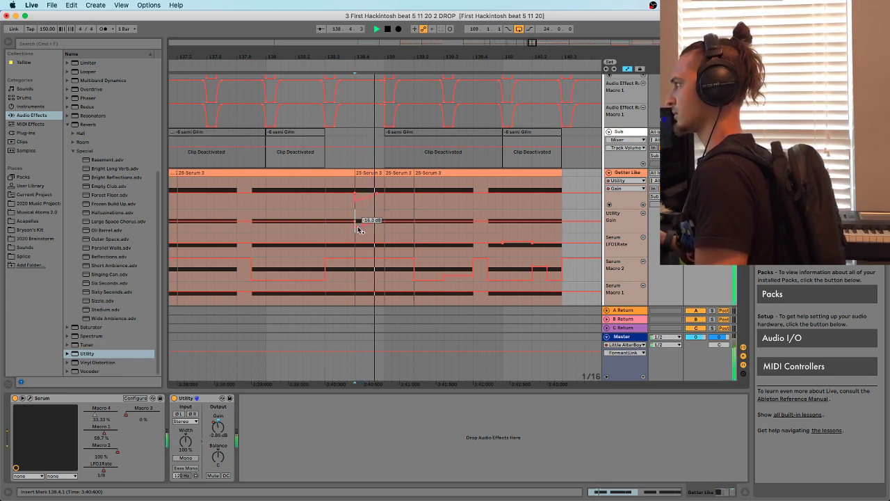
key("space")
key("space")
key("space")
key("space")
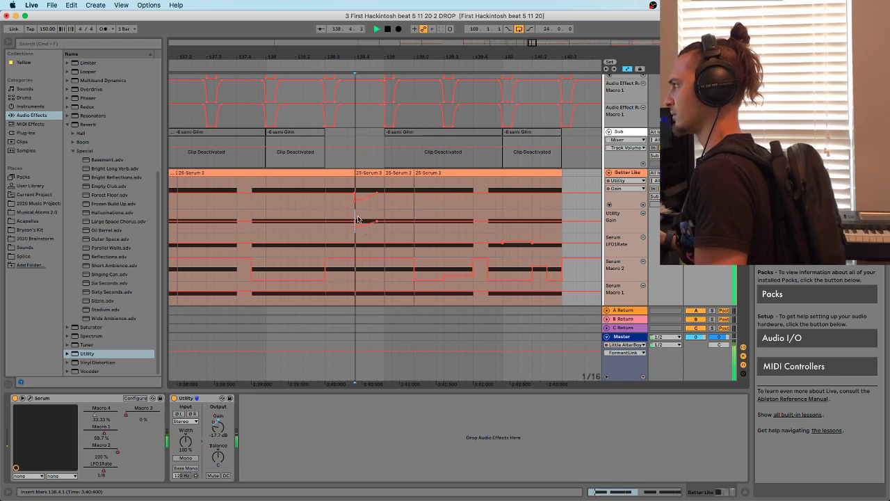
key("space")
Straighten the Gain ramp at 138.4.1, enlarge its lane, raise the ramp's start to about -14.8 dB and audition it
left_click(361, 223)
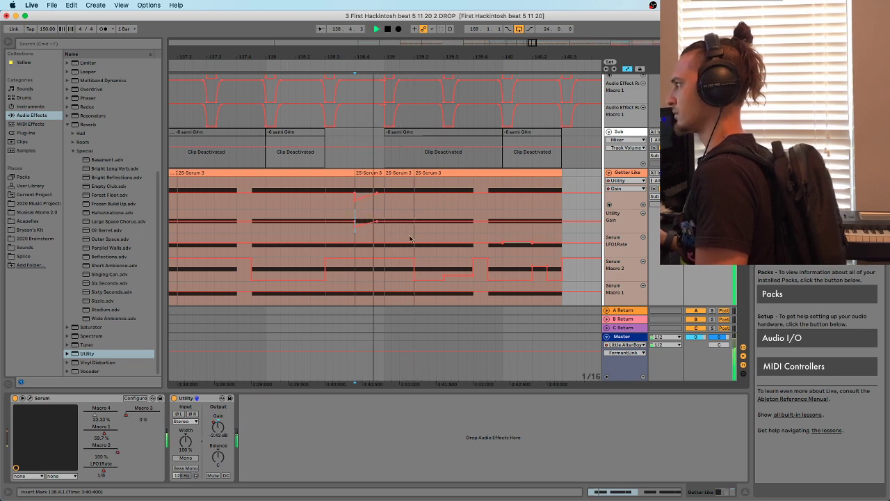
key("space")
left_click_drag(621, 233, 621, 296)
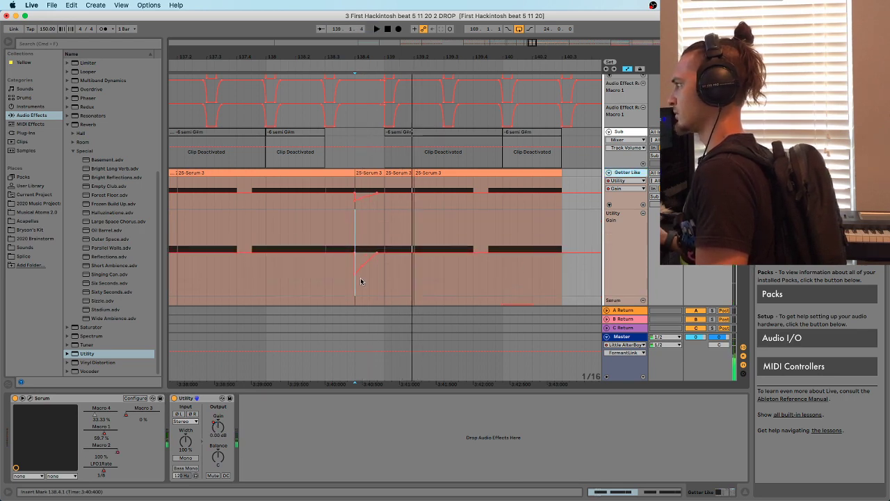
left_click_drag(355, 274, 355, 269)
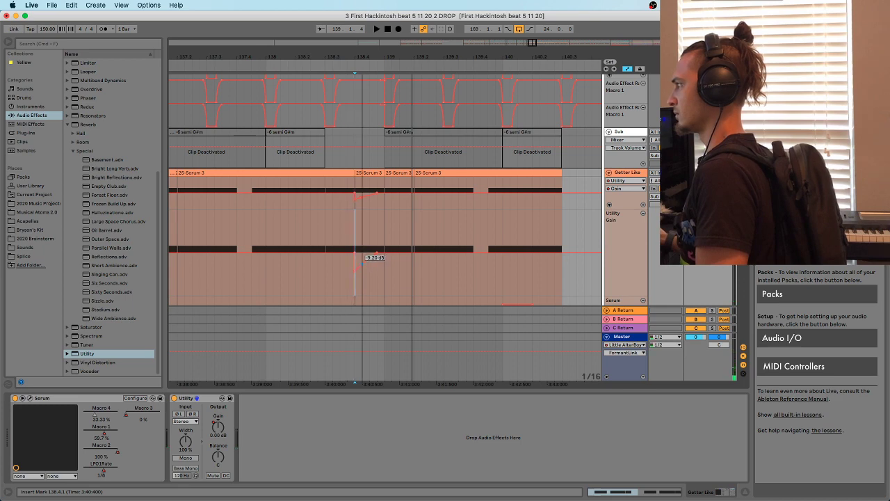
key("space")
key("space")
Replay the drop from bar 137 to check the Gain ramp at 138.4.1 in context
key("minus")
key("minus")
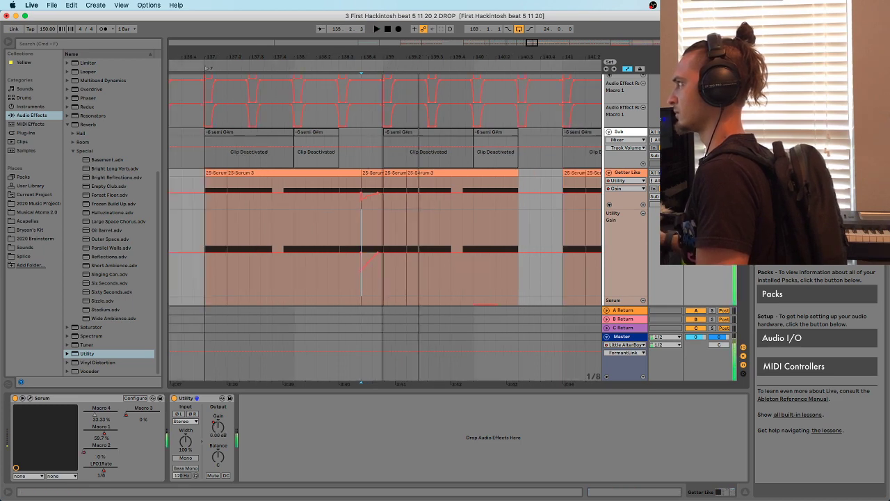
key("space")
left_click(301, 204)
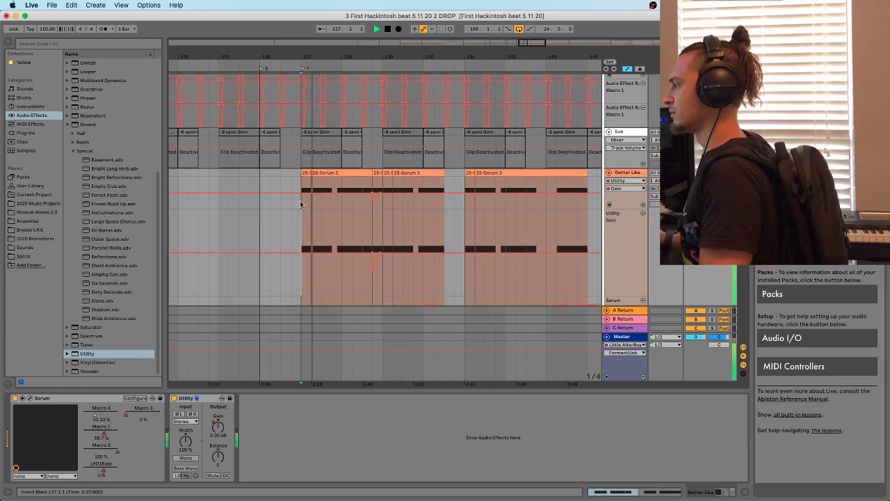
key("space")
left_click(371, 237)
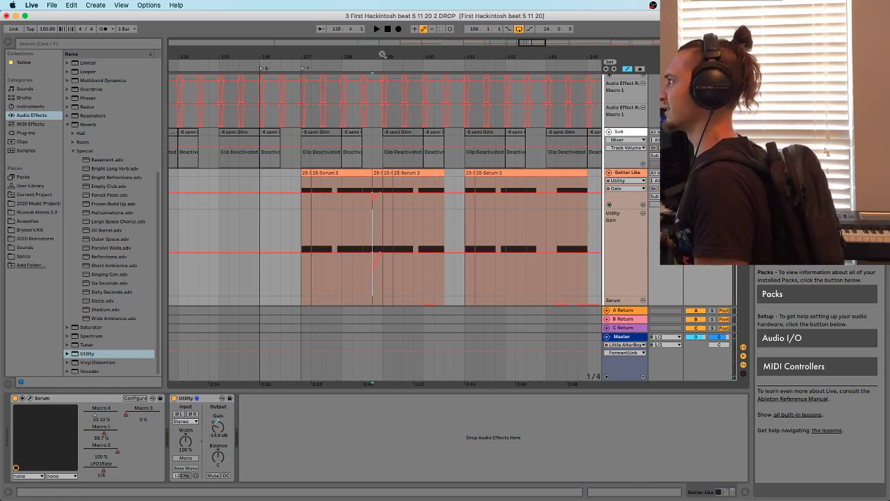
key("equal")
key("equal")
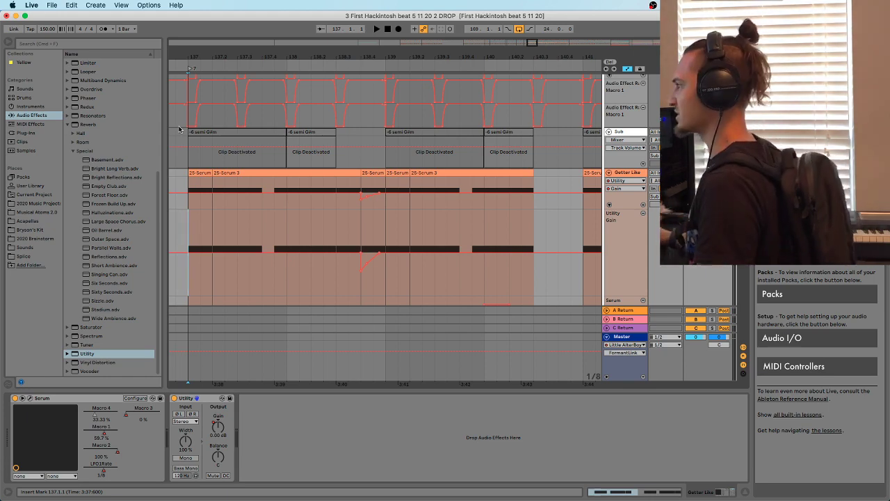
key("space")
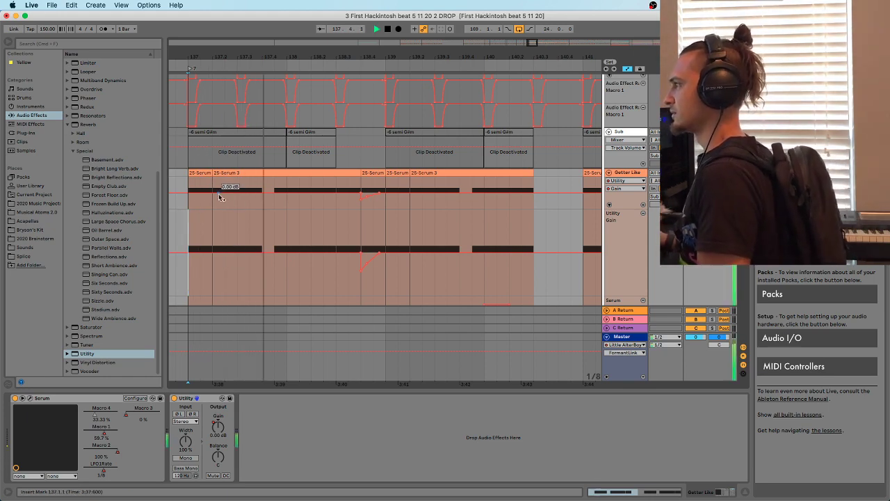
Draw a short Utility Gain dip on Getter Like at the end of the first hit, just before 137.2
left_click_drag(194, 48, 182, 106)
scroll(295, 214, "down", 2)
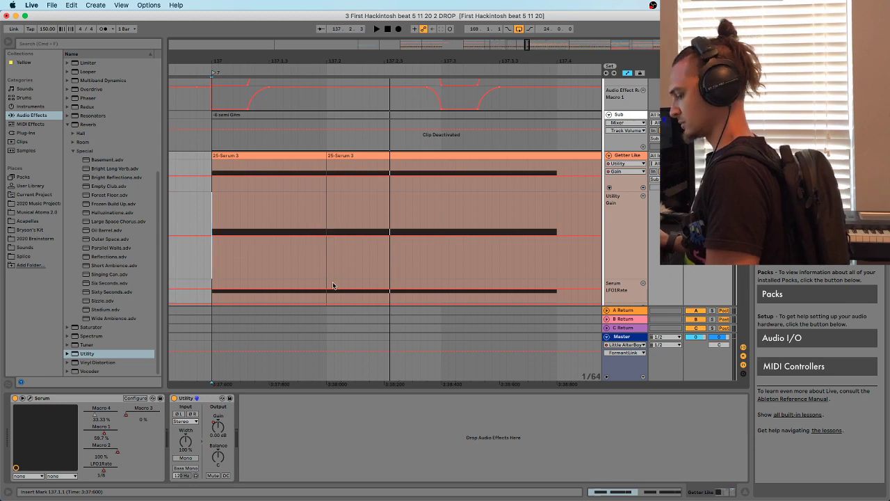
scroll(341, 272, "down", 4)
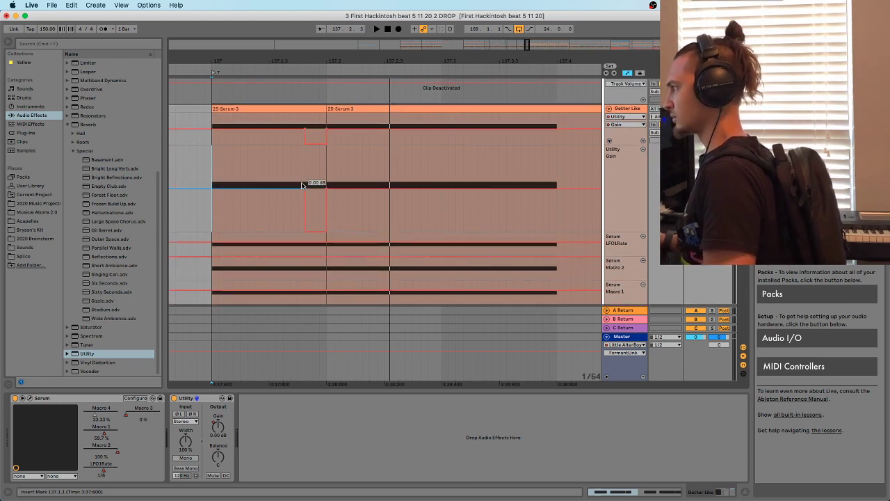
Reshape the Getter Like Gain dip before 137.2 from a square drop into a slope and audition it from bar 137
left_click(275, 200)
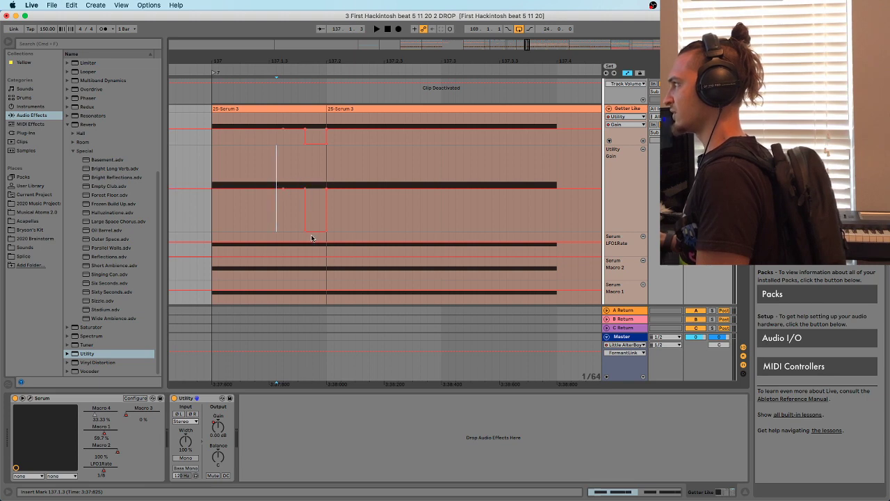
left_click_drag(307, 231, 320, 226)
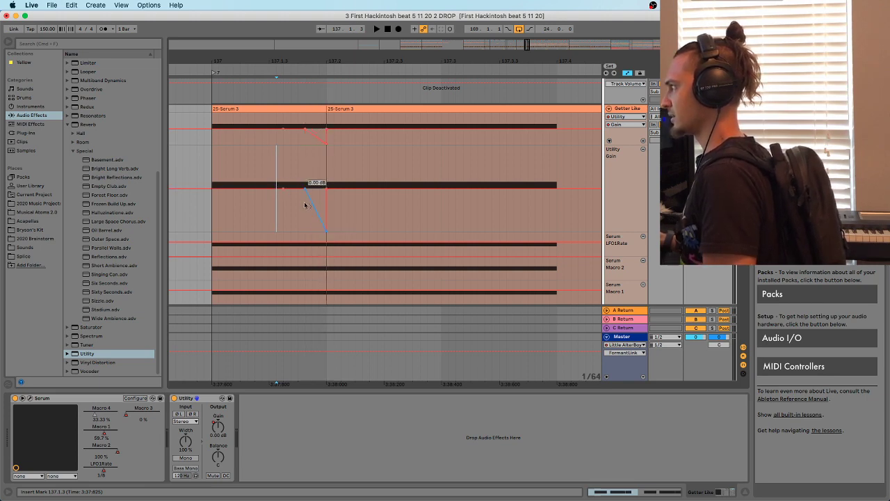
left_click(214, 174)
key("space")
key("space")
key("space")
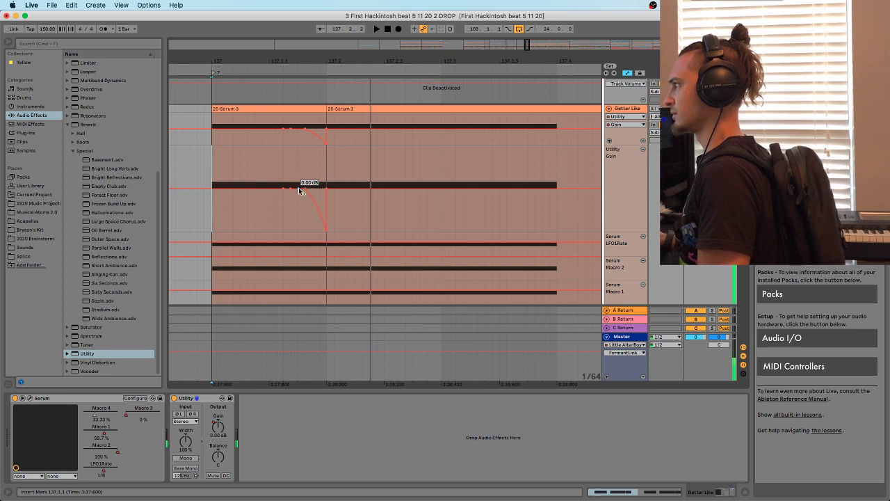
Bend the Gain slope before 137.2 through a point at about -10.9 dB near 137.1.4 and audition it from bar 137
left_click_drag(303, 202, 326, 212)
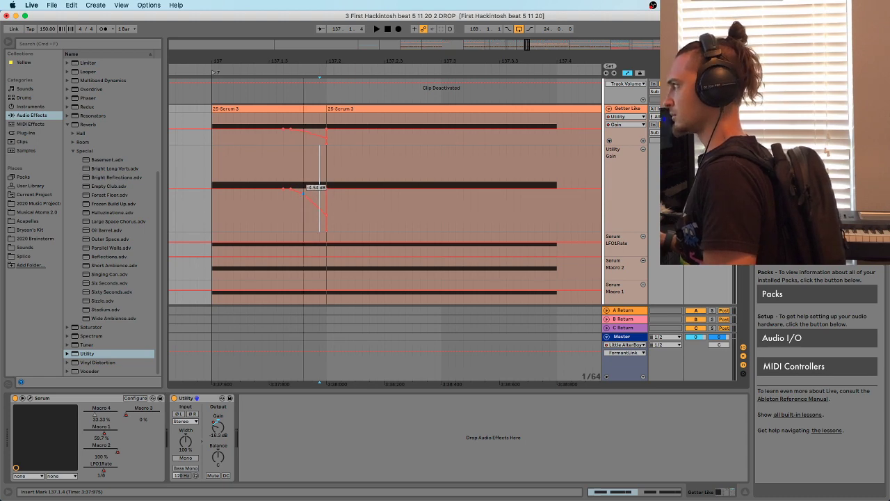
left_click(321, 200)
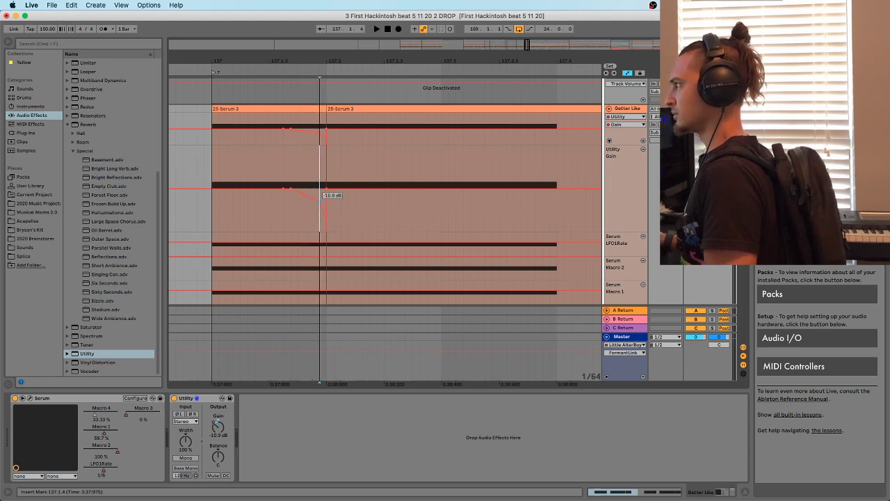
left_click(213, 219)
key("space")
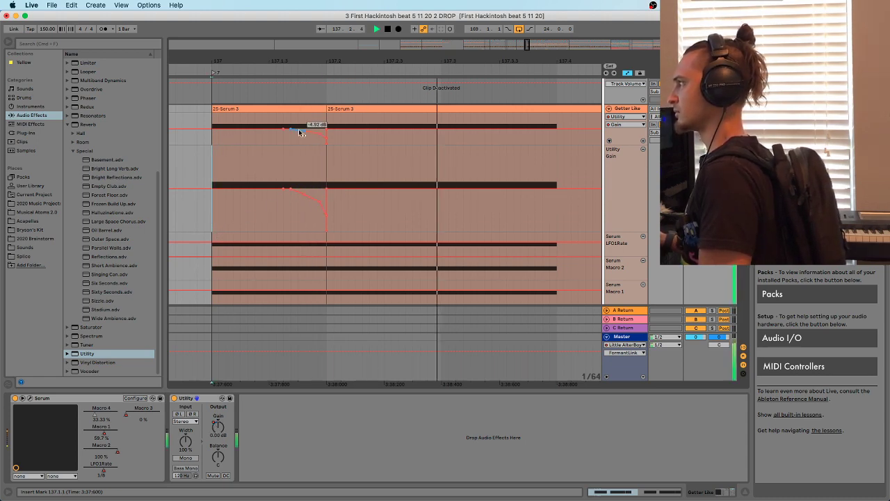
key("space")
key("space")
Smooth the Gain curve around 137.1.4 into one continuous fade ending at 137.2 and replay it from bar 137
mouse_move(286, 61)
left_mouse_down()
mouse_move(287, 35)
mouse_move(282, 80)
left_mouse_up()
key("space")
key("space")
key("space")
key("space")
key("space")
left_click(313, 184)
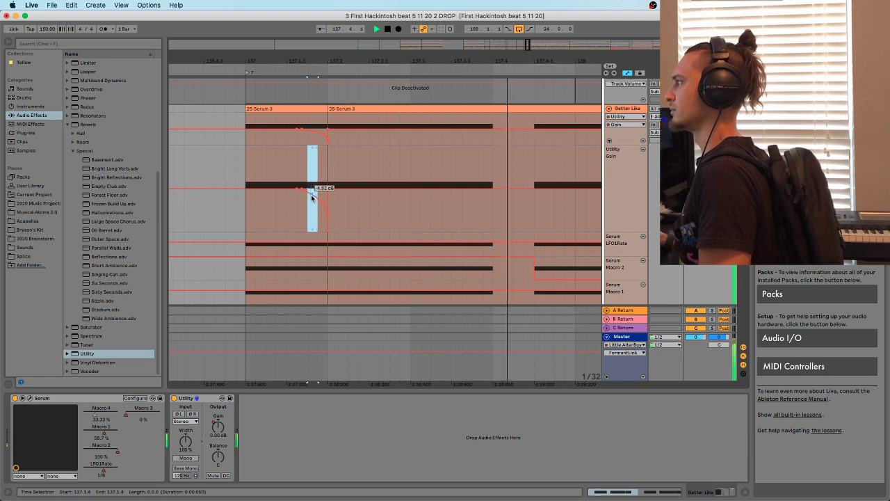
key("space")
key("space")
key("space")
left_click(246, 221)
key("space")
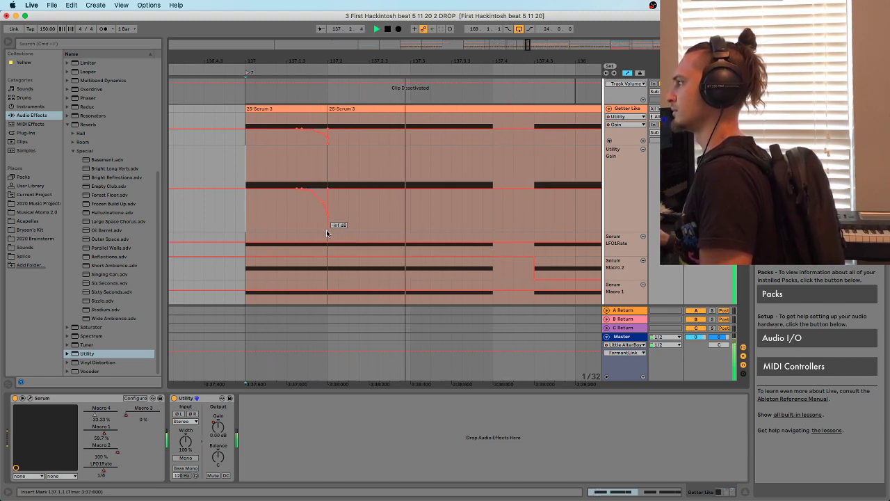
Make the Gain fade before 137.2 shallower by raising its end point from -inf, and listen on through the following bars
left_click_drag(328, 234, 322, 204)
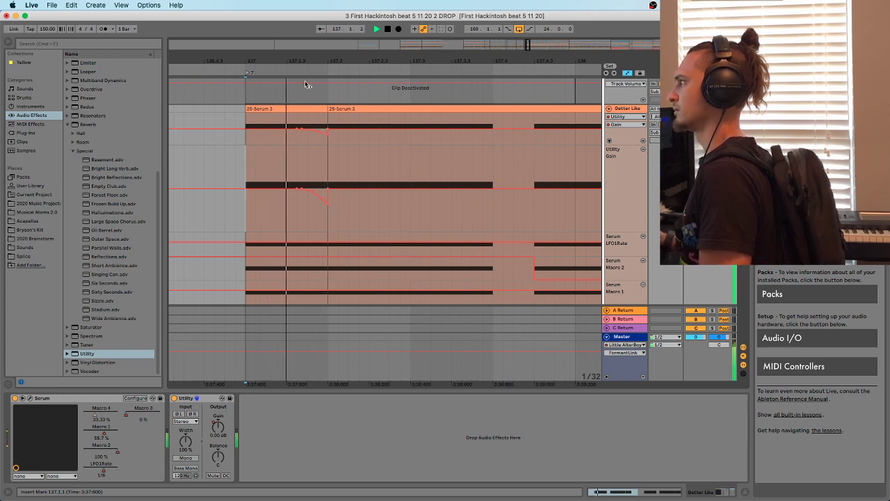
left_click_drag(340, 61, 338, 13)
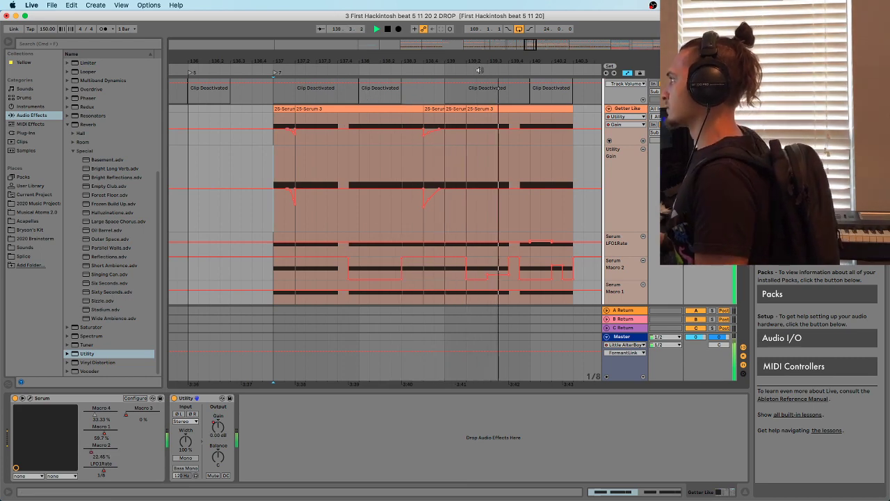
left_click_drag(478, 62, 389, 28)
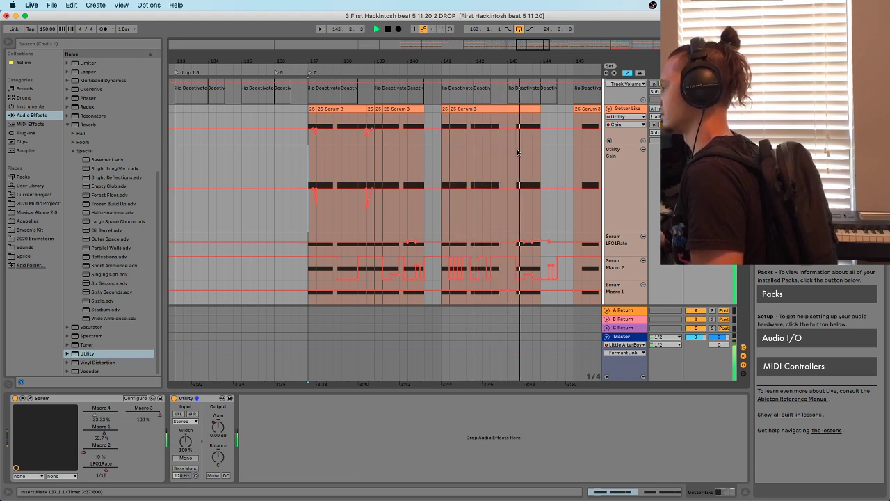
Replay the drop from bar 137 and look over the sub, drop hit and Getter Like tracks as it plays
left_click(441, 165)
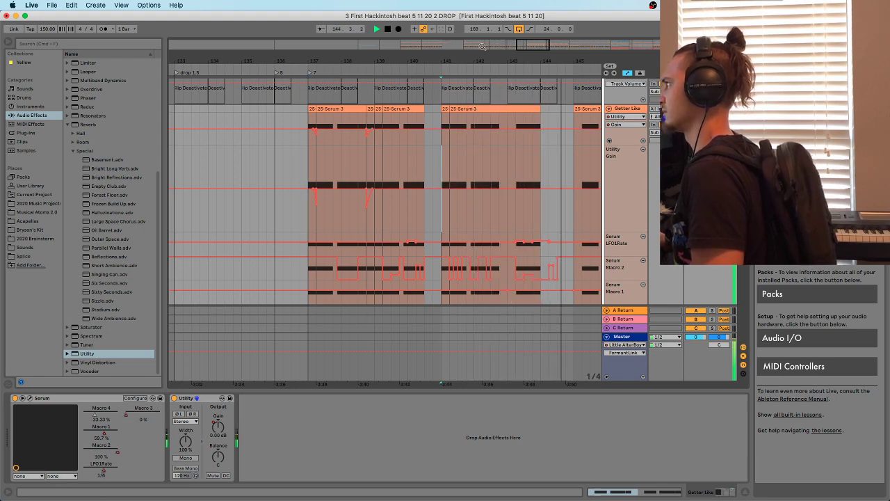
key("minus")
left_click(310, 183)
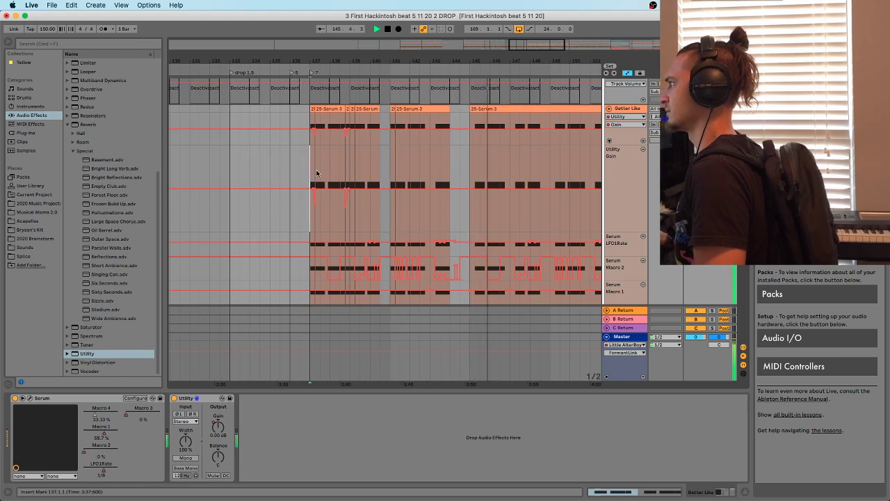
scroll(357, 272, "down", 1)
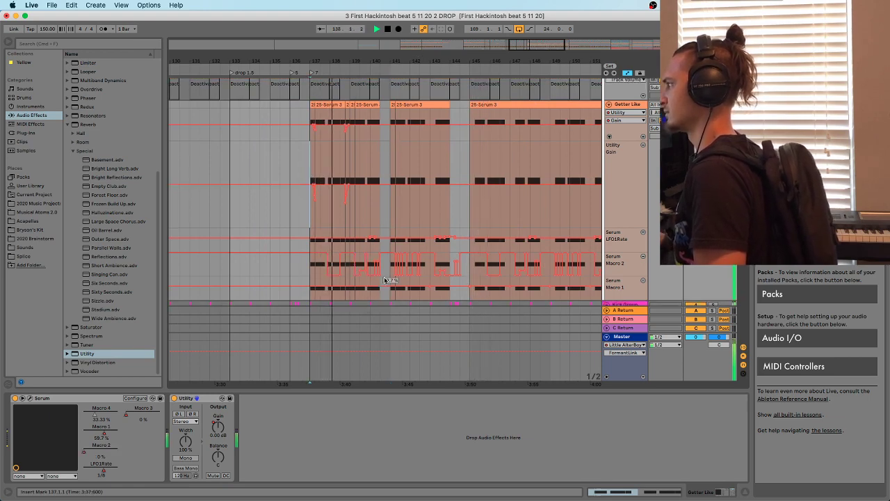
key("minus")
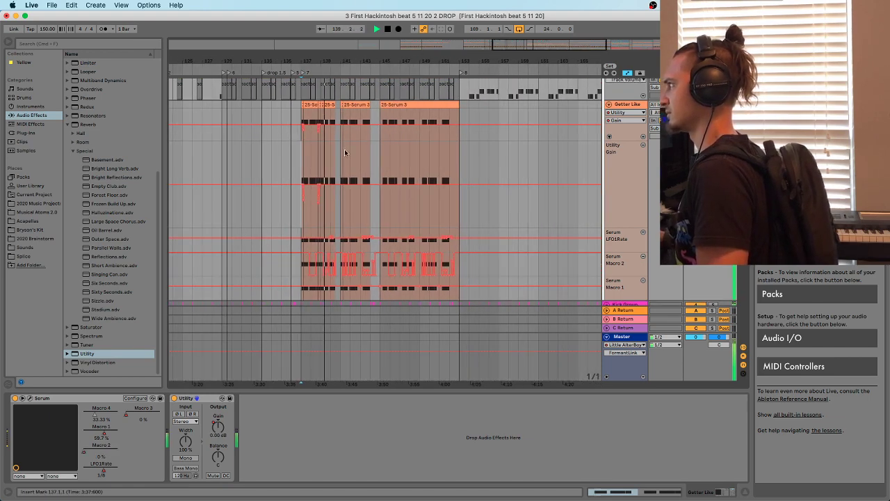
scroll(344, 169, "down", 5)
scroll(344, 169, "down", 10)
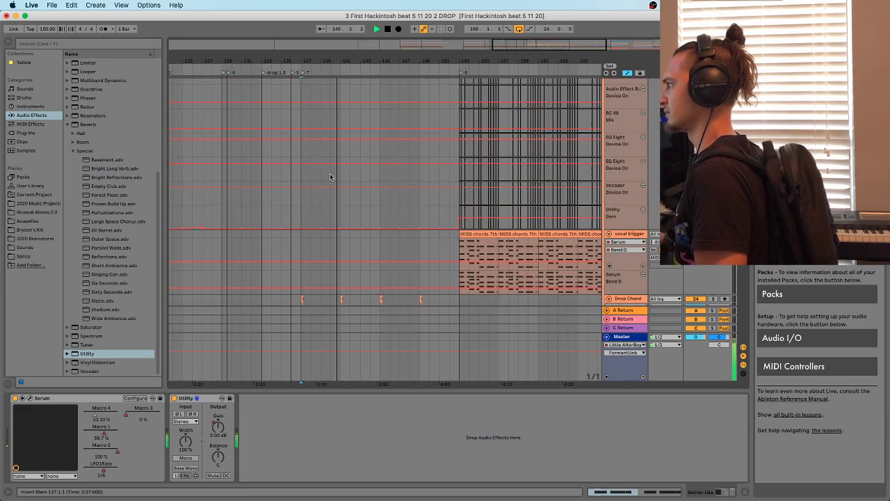
scroll(330, 185, "down", 2)
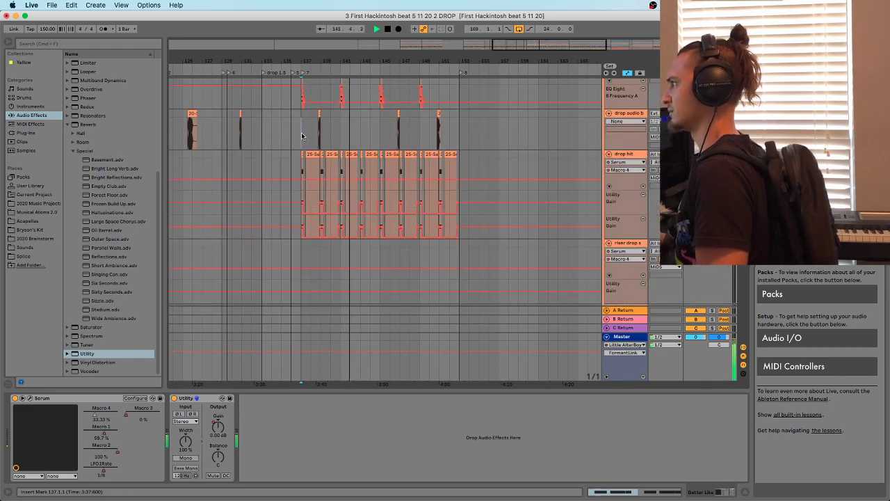
scroll(329, 178, "up", 8)
scroll(332, 198, "down", 8)
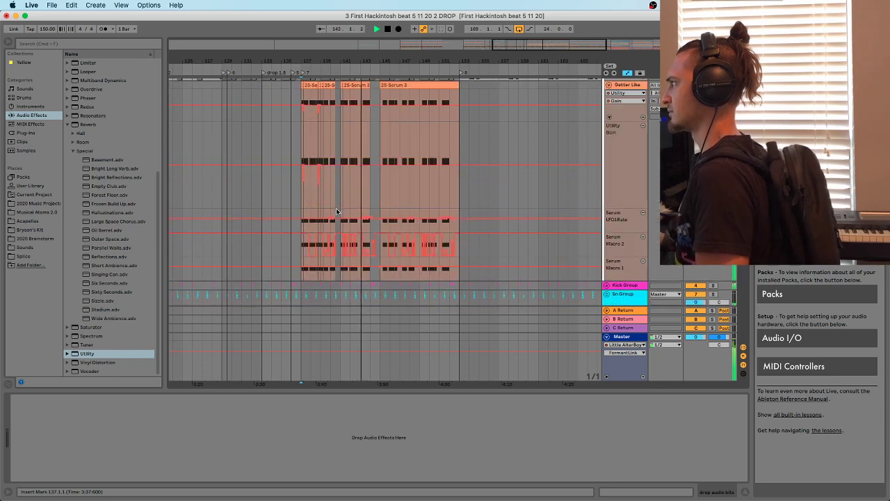
left_click(299, 252)
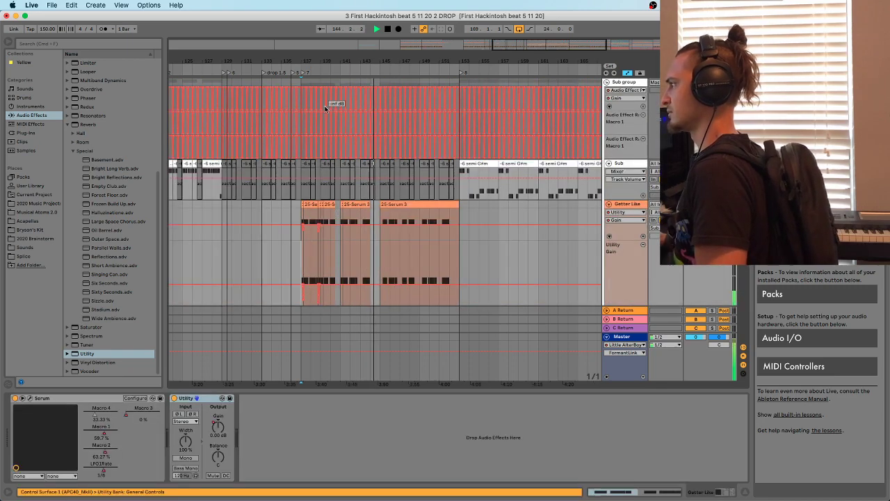
scroll(298, 259, "up", 1)
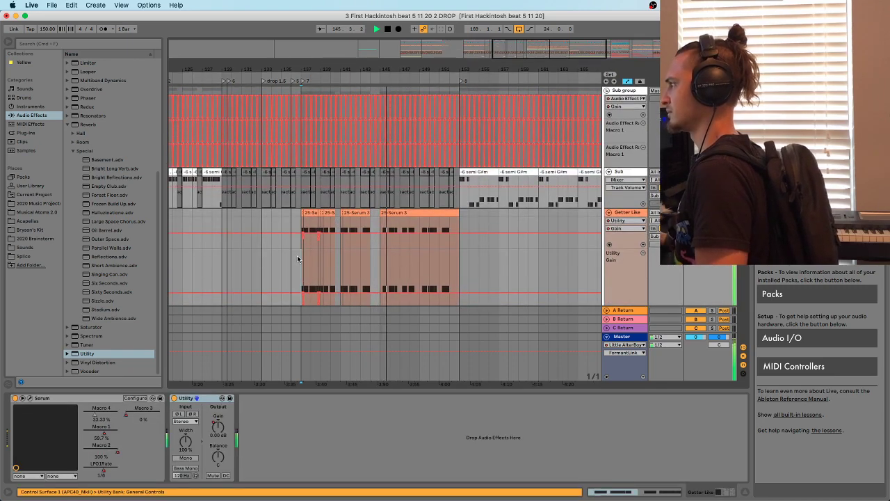
key("space")
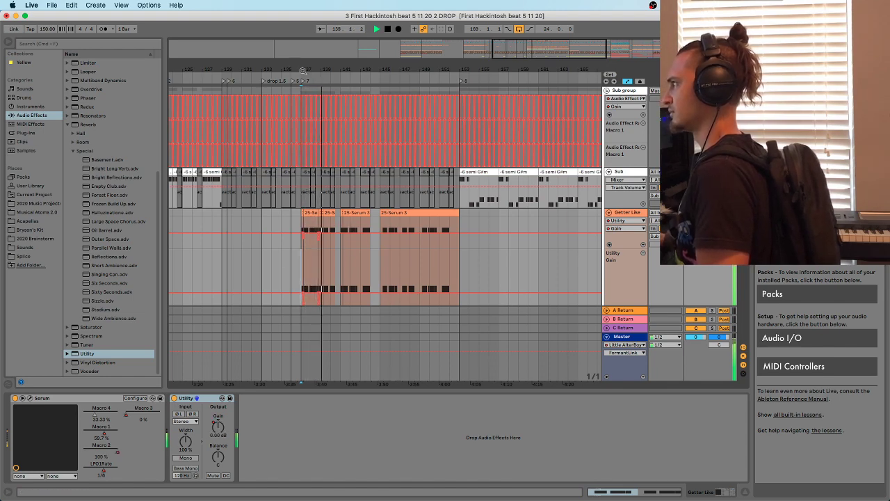
Inspect Getter Like over bars 137 to 143 and play it from 139.4.3 to check the gap before bar 141
key("plus")
key("plus")
scroll(412, 197, "down", 3)
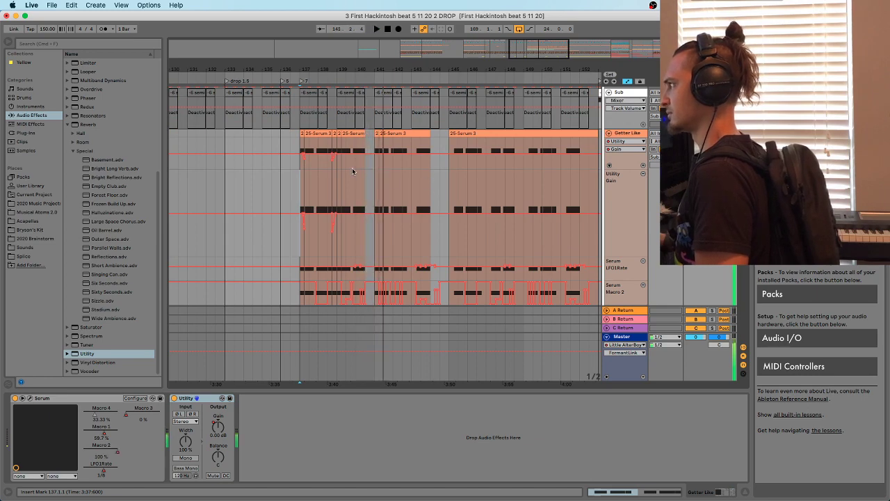
left_click_drag(355, 72, 362, 103)
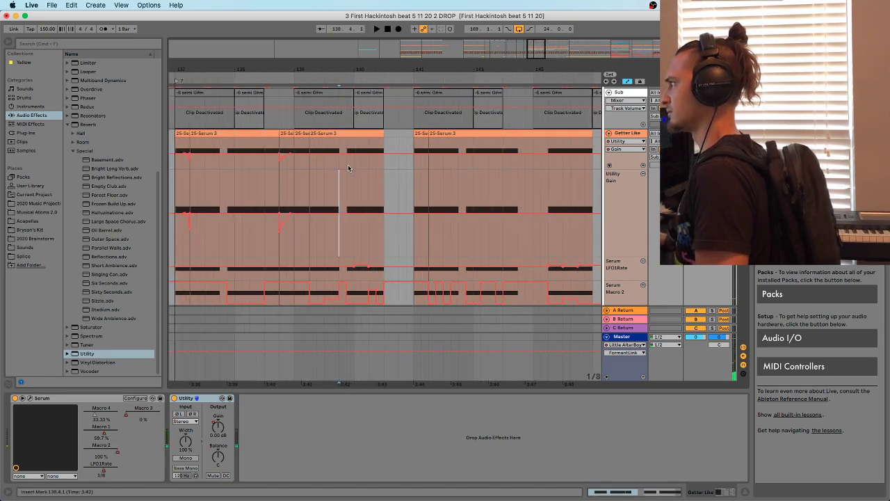
key("space")
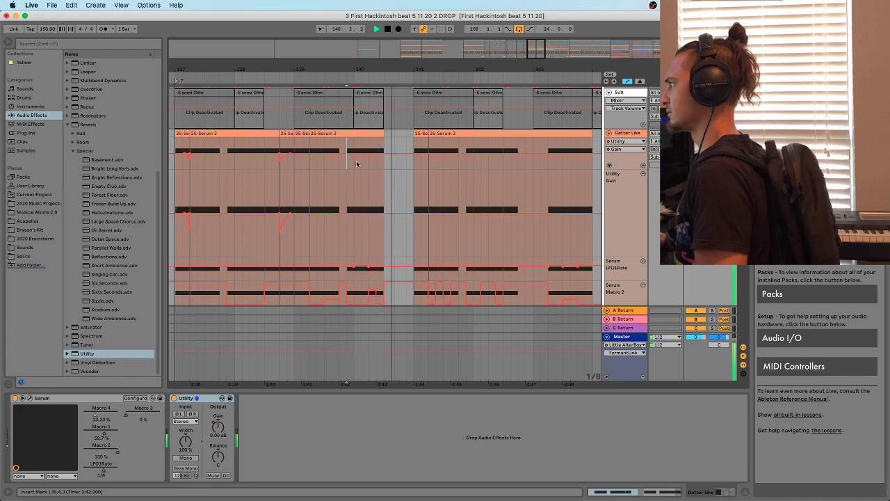
key("space")
scroll(351, 139, "down", 3)
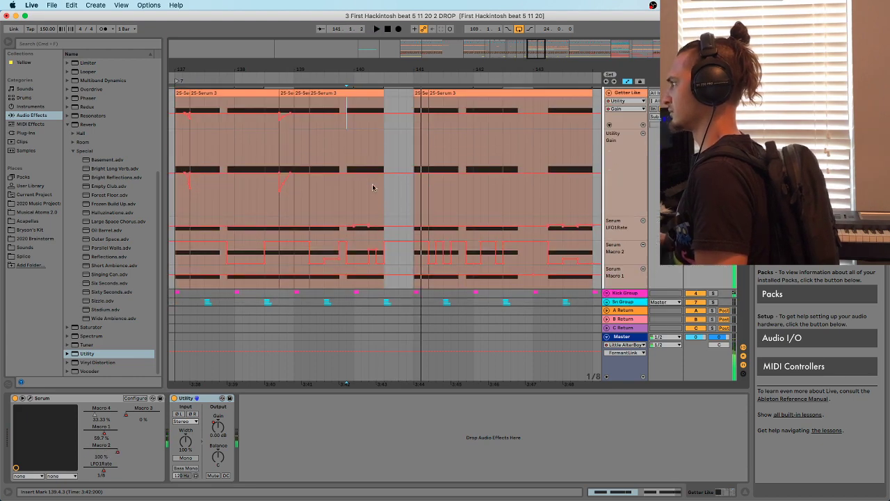
Extend the Getter Like clip starting at 139.2 to fill the gap up to bar 141, and open its notes
left_click(378, 98)
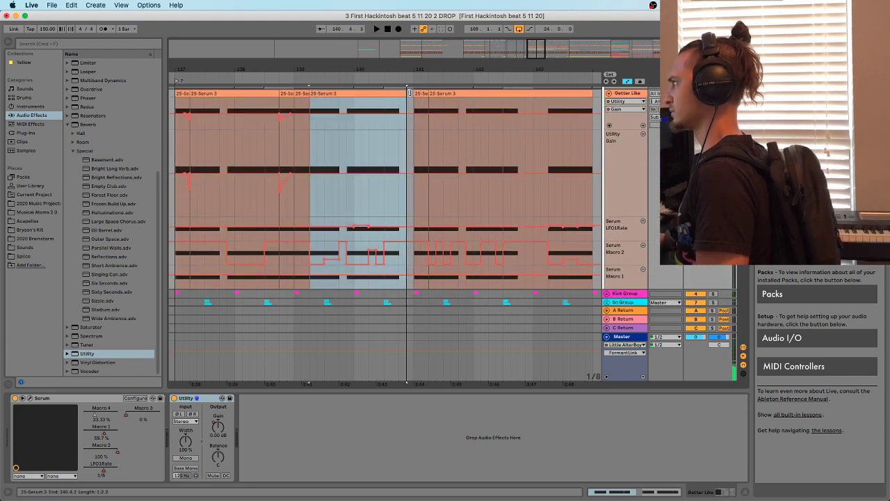
left_click(384, 131)
key("shift+Tab")
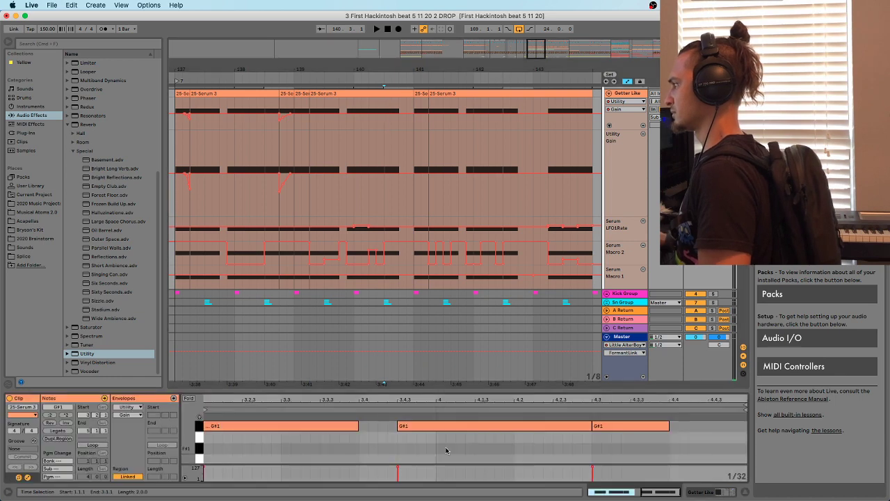
Raise the clip's G#1 note at 4.3 to B1, add a second B1 at 4.4, and audition them
left_click(617, 429)
key("Up")
key("Up")
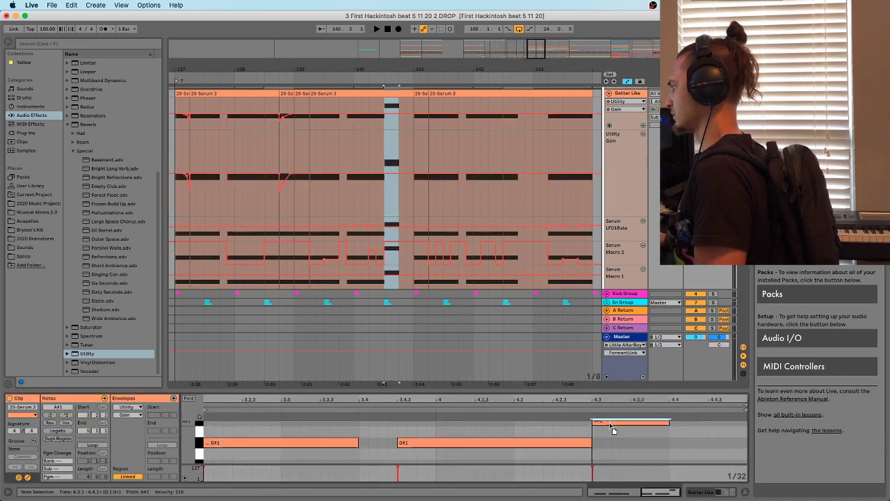
left_click_drag(612, 465, 694, 437)
key("space")
scroll(618, 451, "down", 2)
key("space")
key("space")
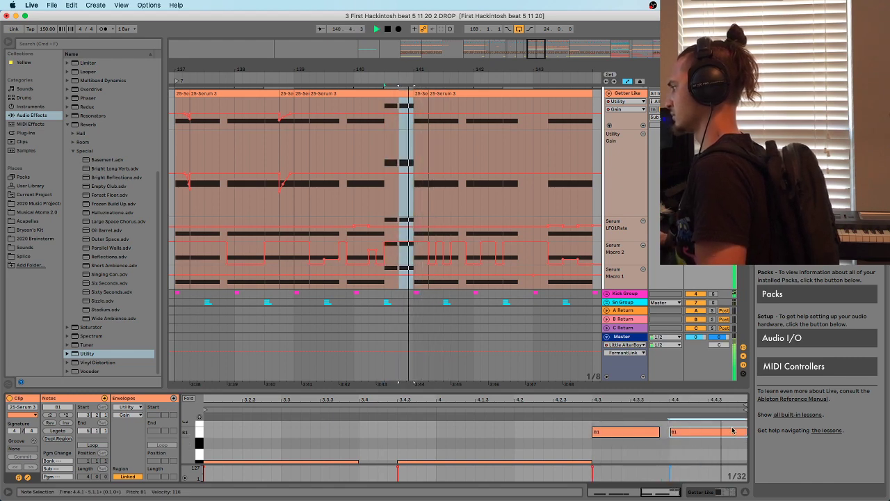
Enlarge the note editor, add a G#1 note at 4.4.3, and shorten both B1 notes, ending the second at 4.4.3
left_click_drag(733, 389, 732, 310)
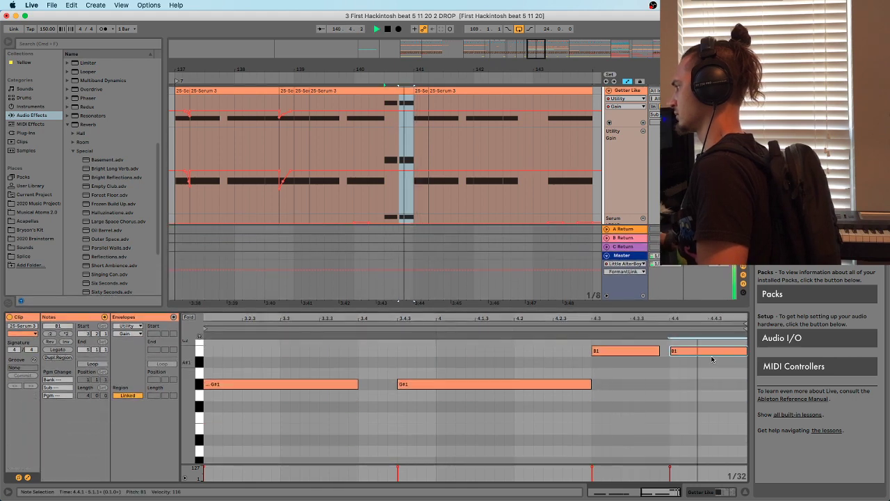
double_click(717, 384)
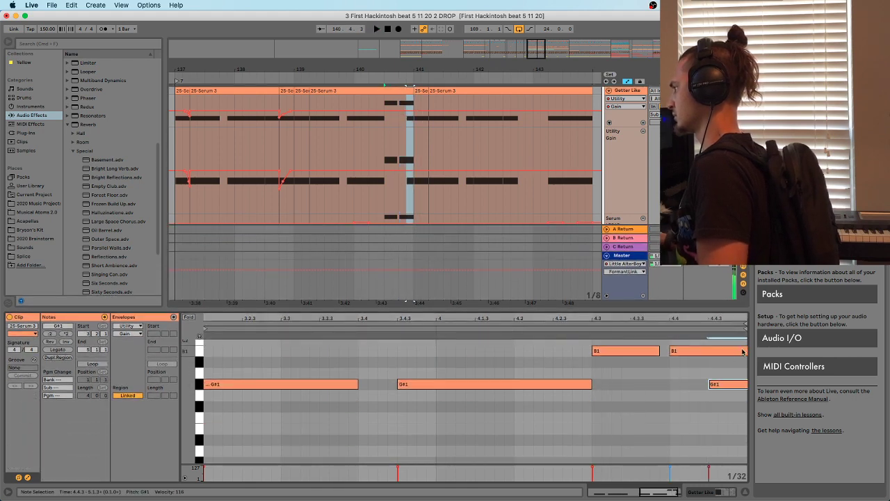
left_click_drag(723, 351, 688, 354)
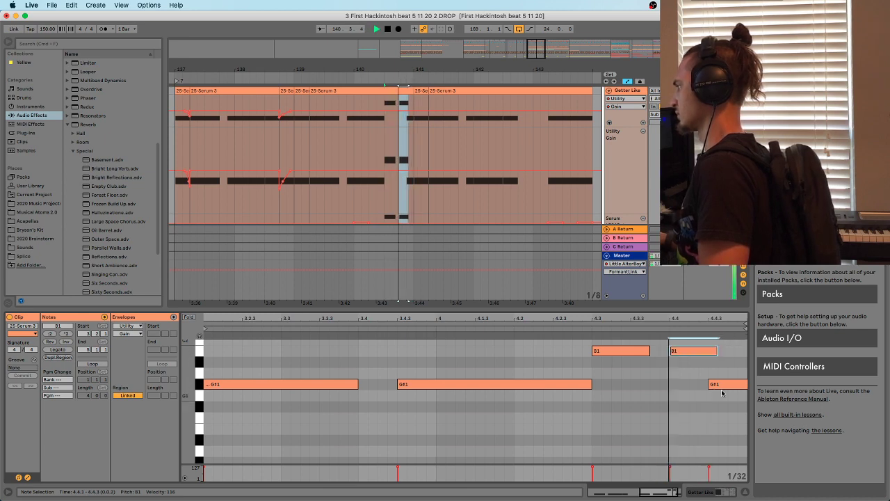
left_click_drag(721, 391, 730, 394)
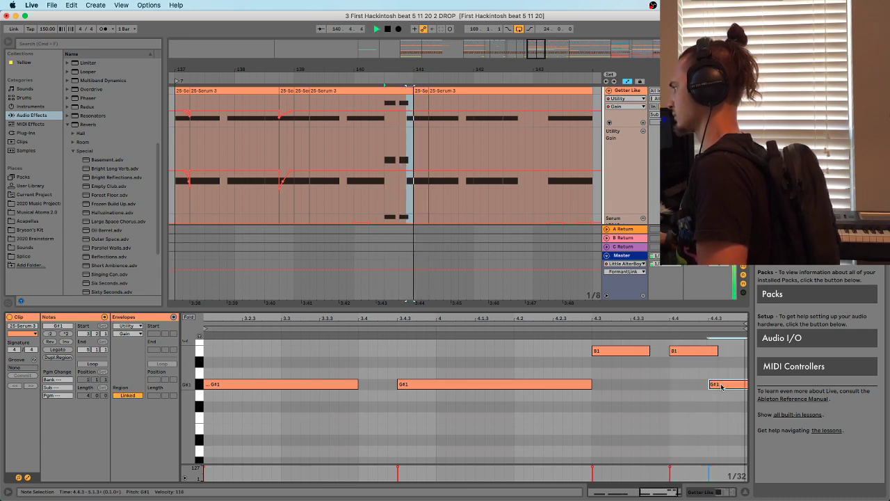
key("super+z")
Transpose the two B1 notes at 4.3 and 4.4 up to C#2
scroll(624, 376, "up", 2)
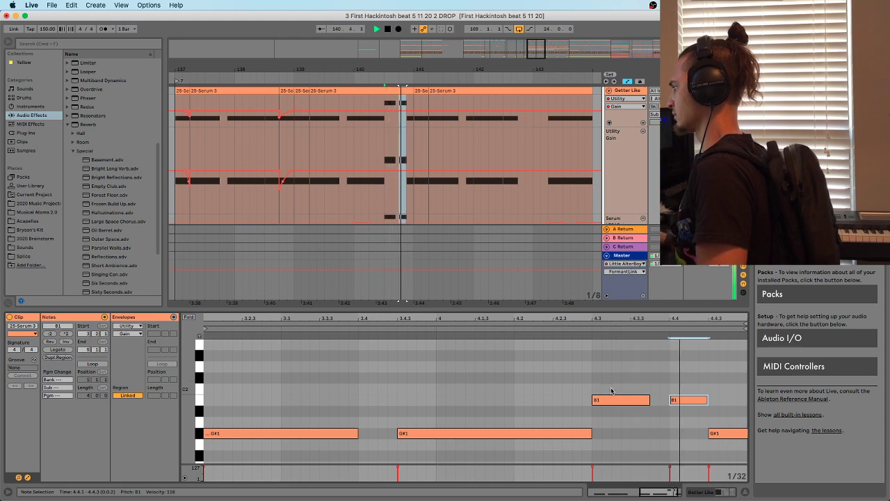
left_click(626, 400, "shift")
key("Up")
key("Up")
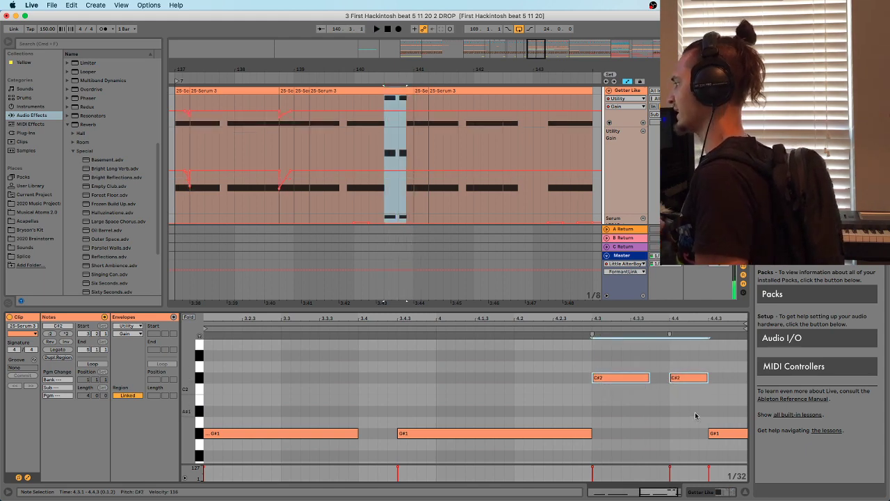
Audition the two C#2 notes at 4.3 and 4.4, try them at D#2, and return them to C#2
scroll(628, 408, "down", 3)
key("space")
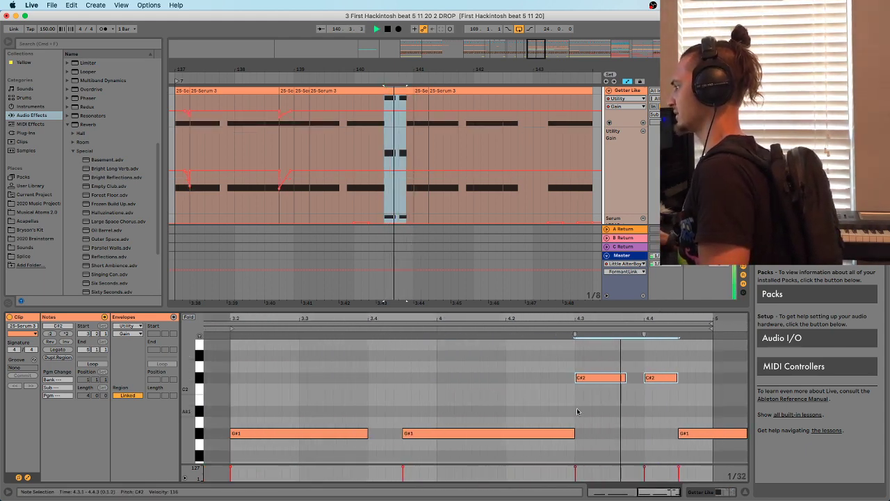
key("Up")
key("Up")
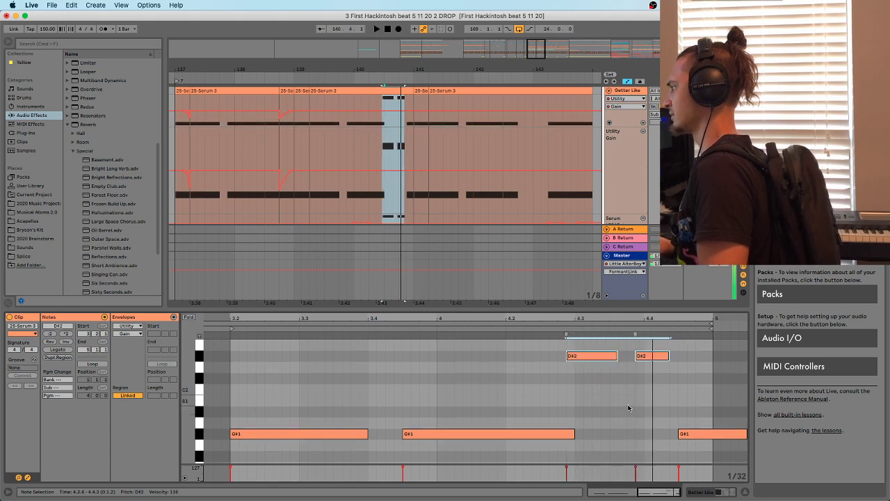
key("Down")
key("Down")
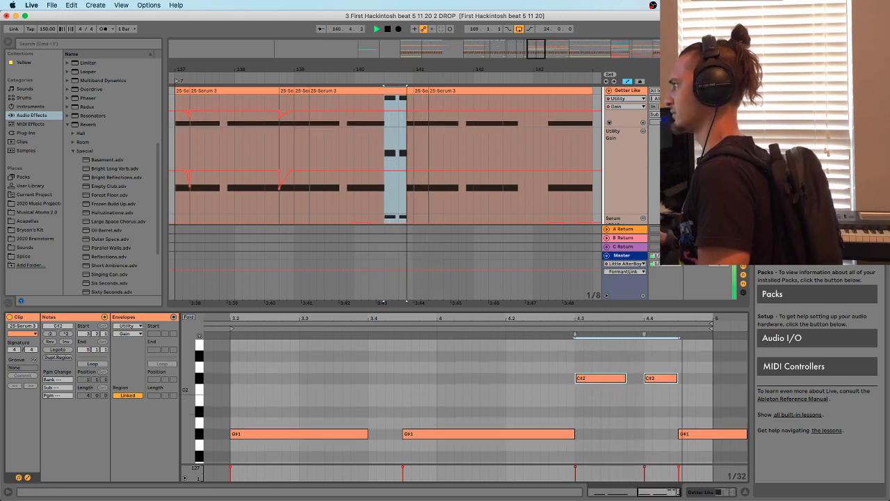
Find the yesterday track's clip at 140.3, audition it, and unfold the track
left_click_drag(402, 68, 340, 167)
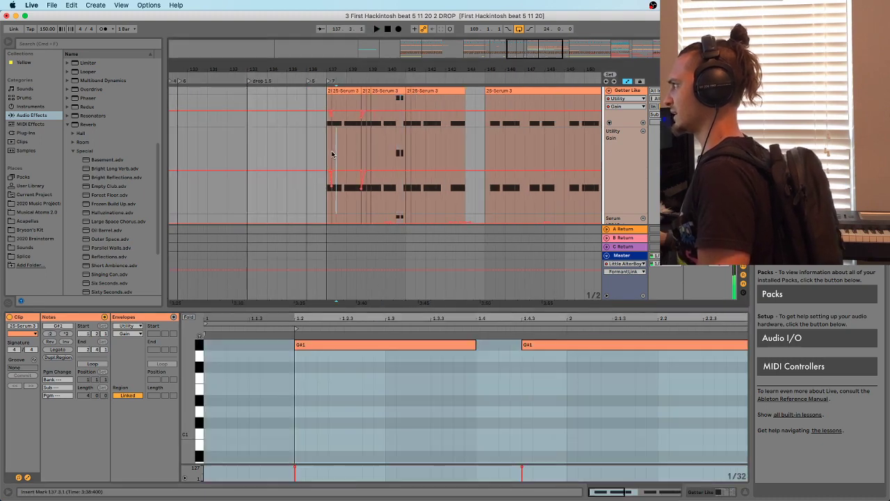
left_click(327, 156)
scroll(394, 152, "up", 10)
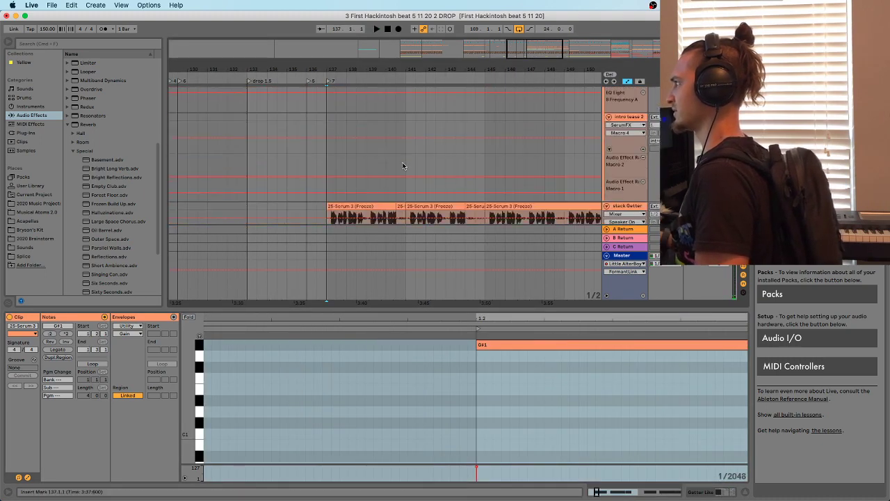
scroll(397, 167, "up", 10)
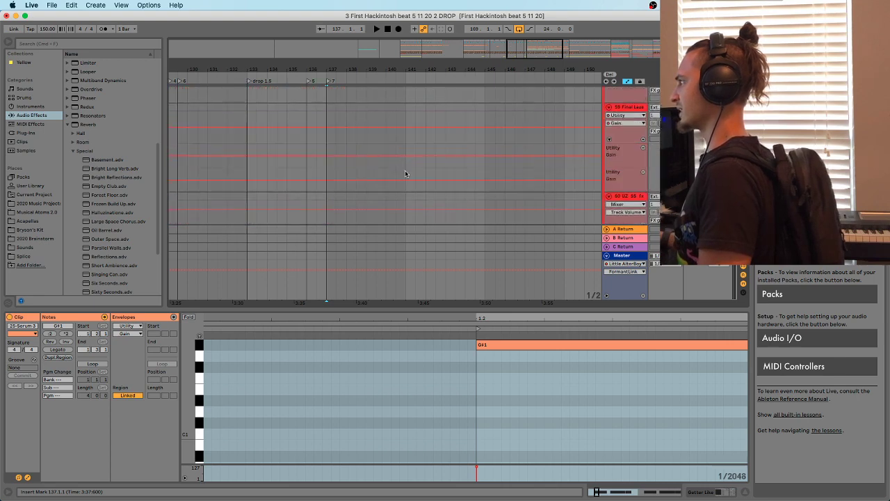
scroll(399, 170, "up", 5)
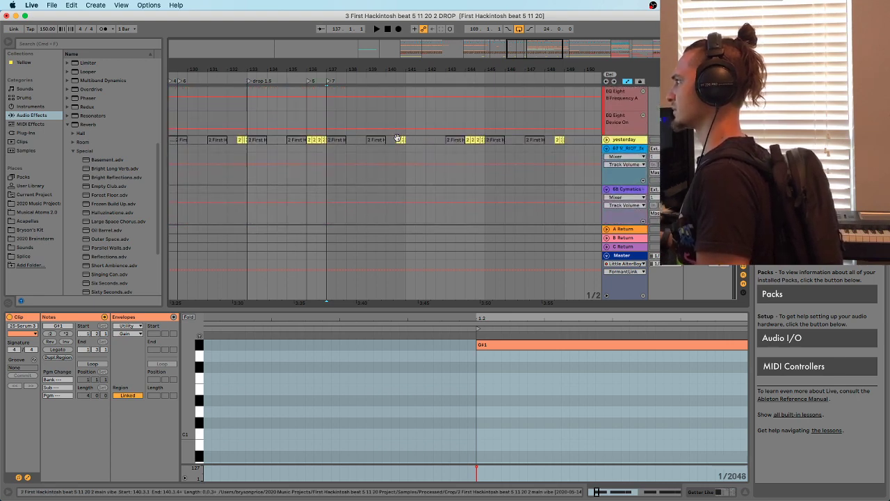
left_click(400, 140)
key("space")
left_click(606, 140)
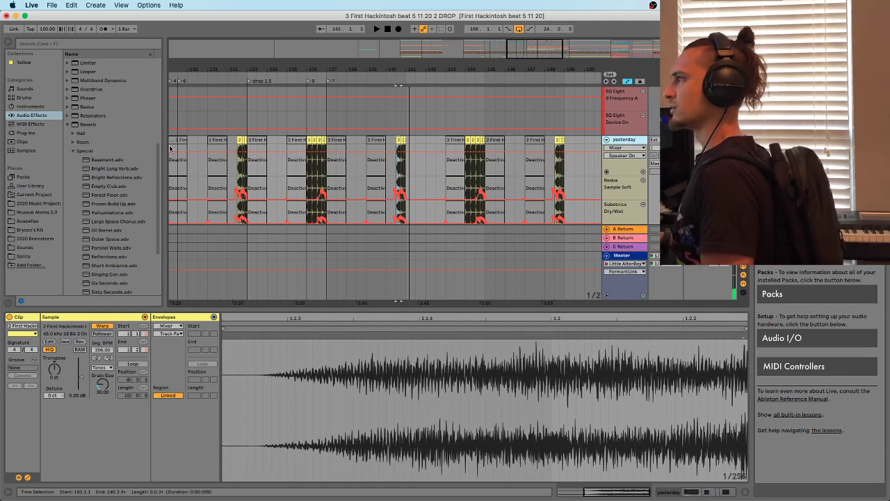
Insert Melodyne on the yesterday track, dismiss its welcome window, and transfer the audio of the clip at 140.3 into it
left_click(31, 63)
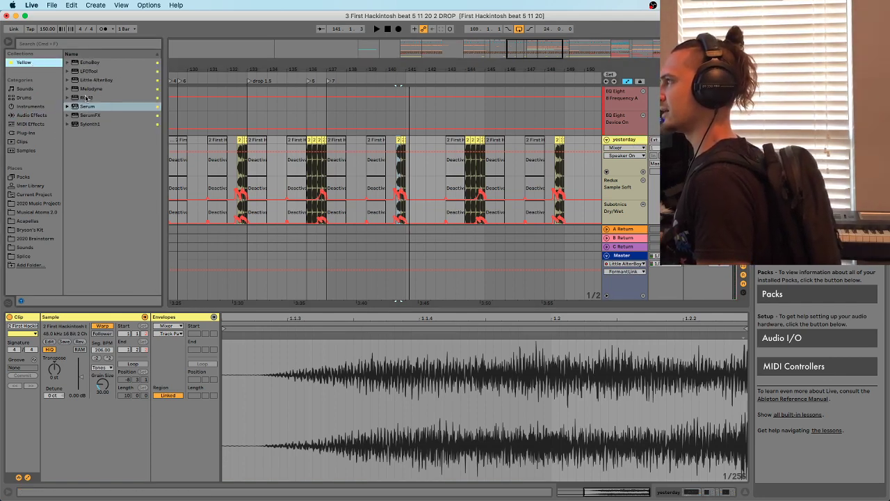
left_click_drag(87, 89, 133, 91)
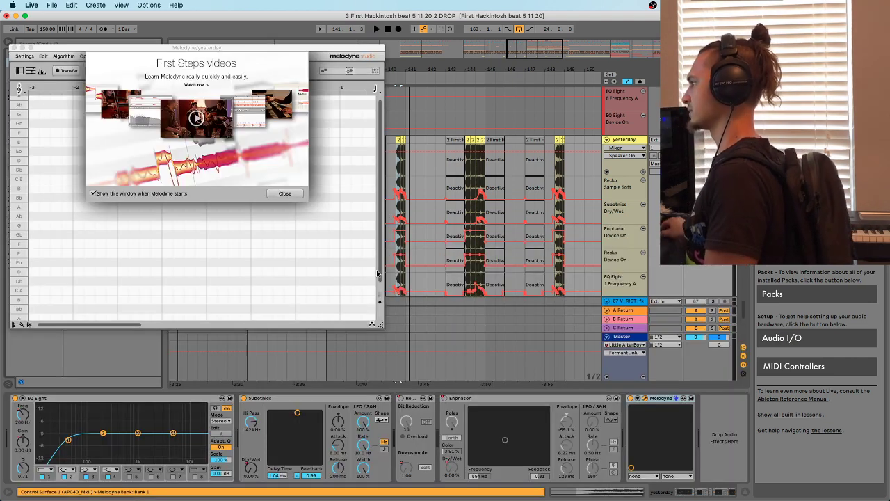
left_click(282, 193)
left_click(74, 72)
key("space")
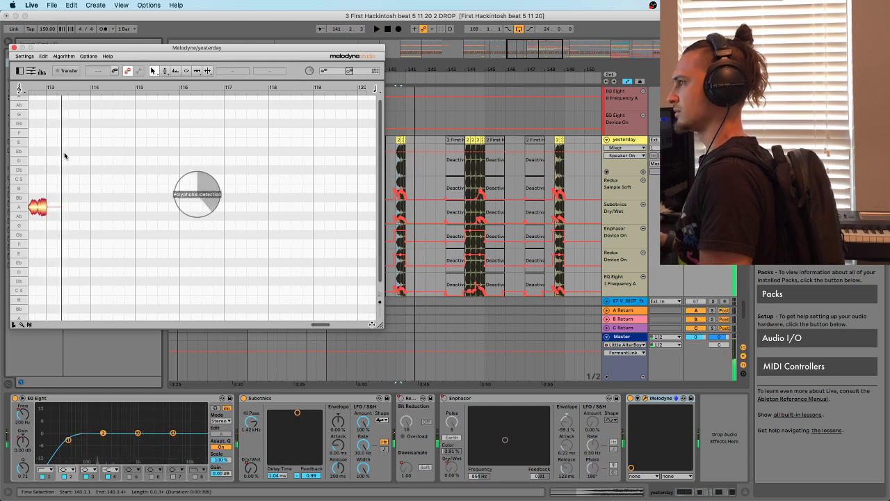
key("space")
Examine the clip's detected pitches in Melodyne, close the plug-in window, and delete Melodyne from the yesterday track
left_click_drag(98, 50, 276, 53)
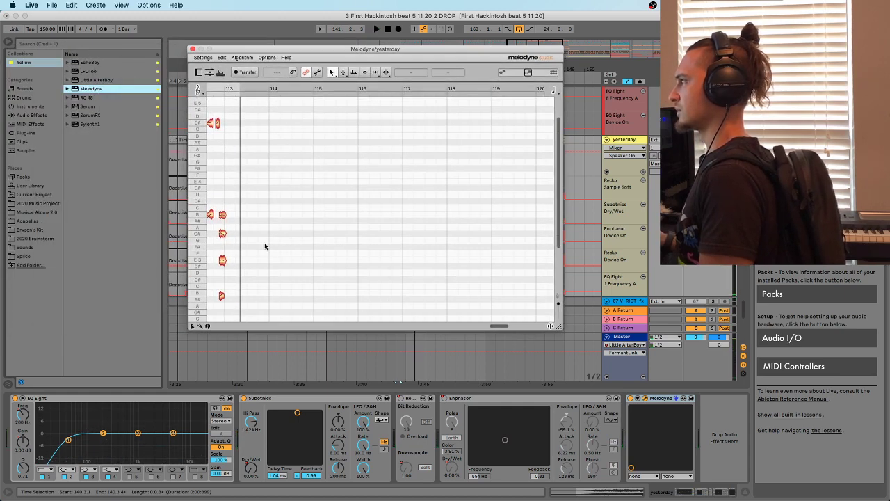
left_click_drag(500, 330, 496, 331)
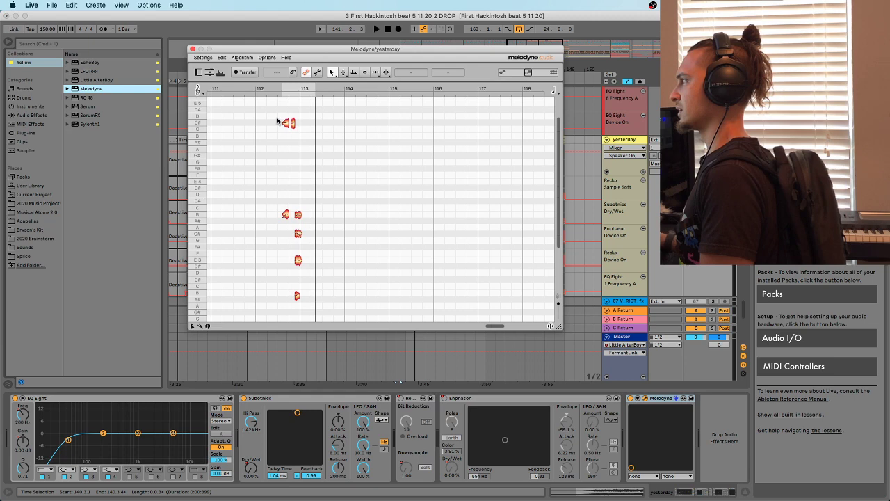
left_click(193, 50)
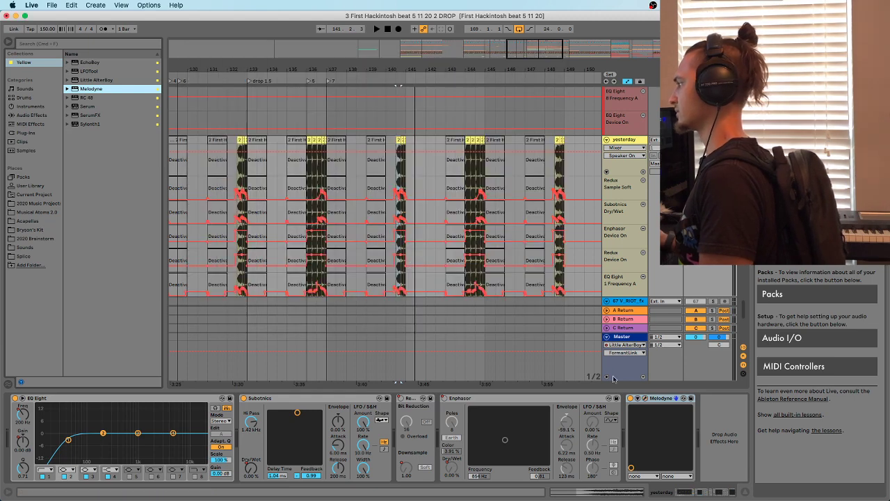
left_click(661, 397)
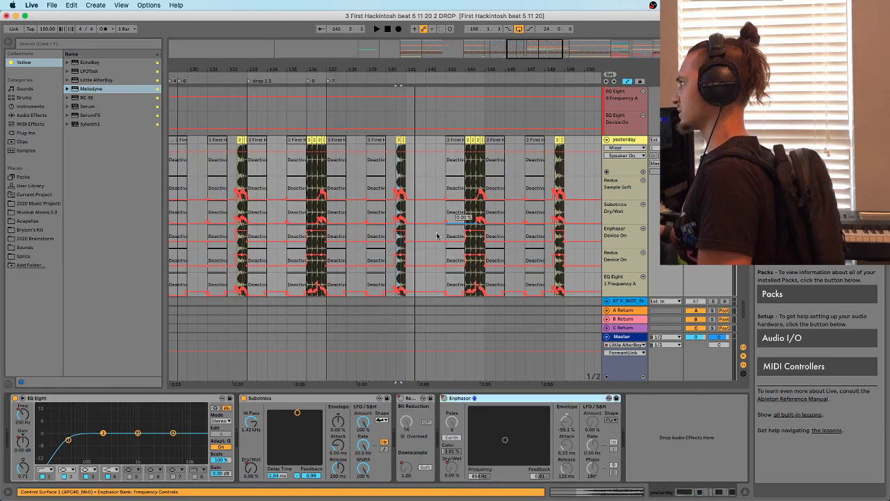
key("Delete")
Reopen the notes of the Getter Like clip before bar 141 and audition the two C#2 notes in context
scroll(437, 235, "up", 10)
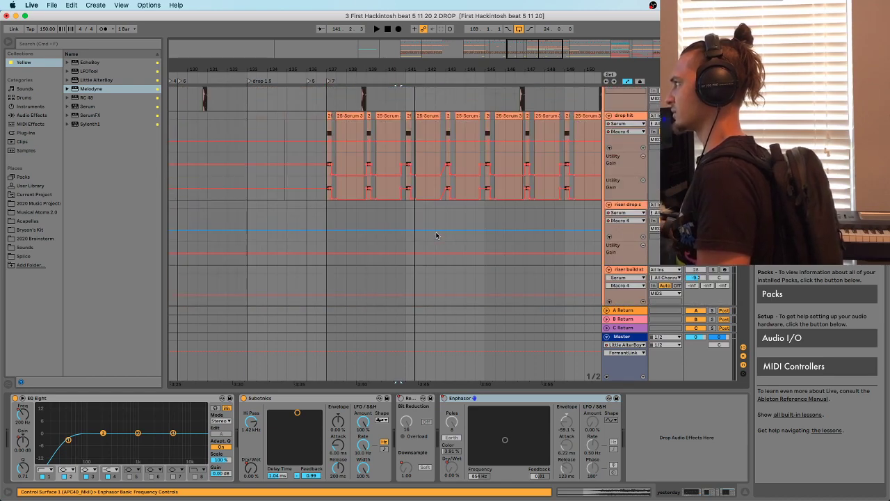
scroll(438, 217, "down", 5)
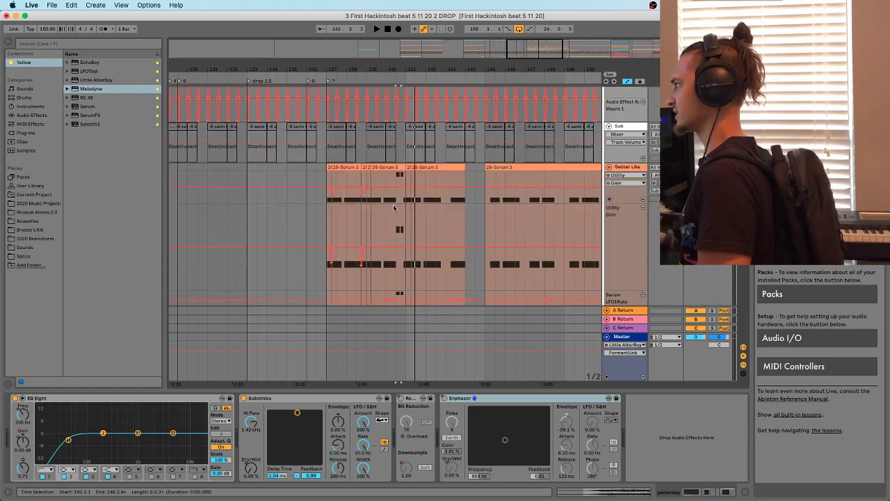
left_click(406, 234)
double_click(393, 175)
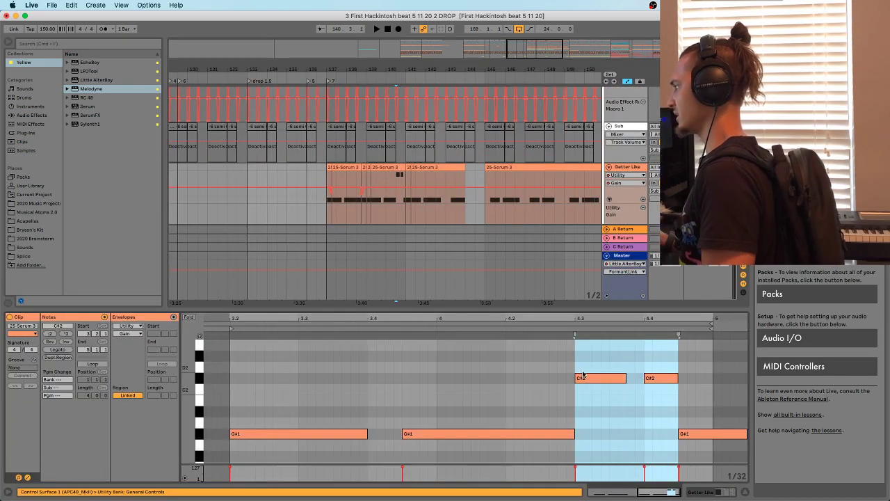
left_click_drag(589, 365, 659, 385)
left_click(604, 362)
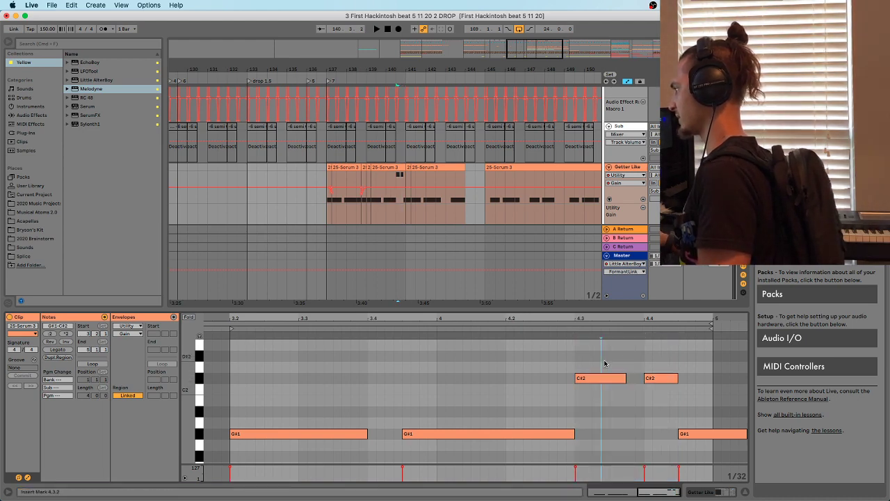
key("space")
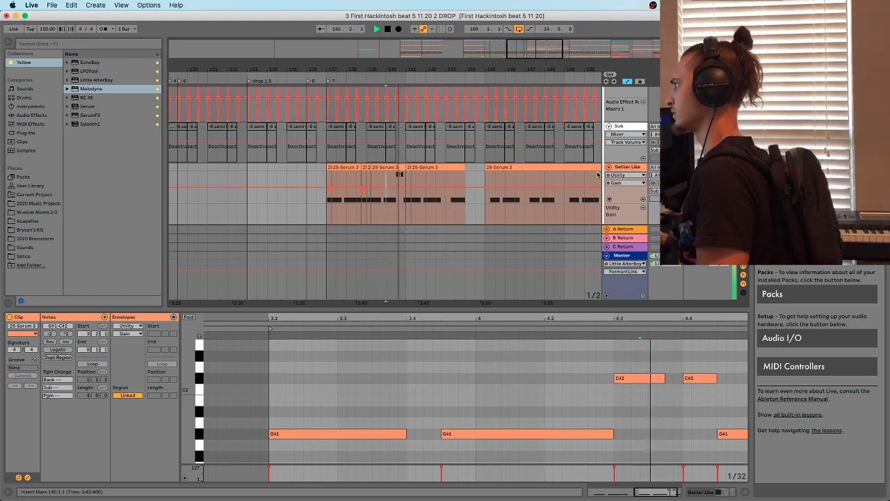
left_click_drag(399, 72, 409, 69)
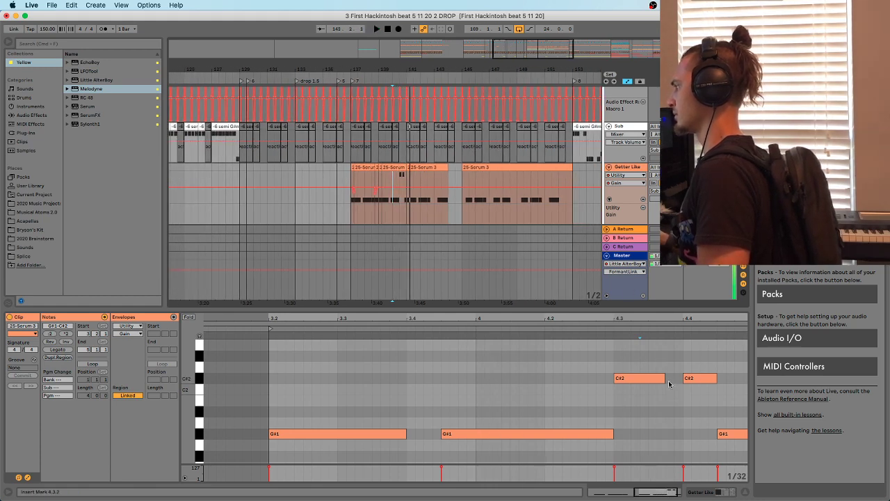
key("space")
Adjust the lengths of the C#2 notes at 4.3 and 4.4 during playback, leaving a short gap after each
left_click_drag(664, 381, 681, 382)
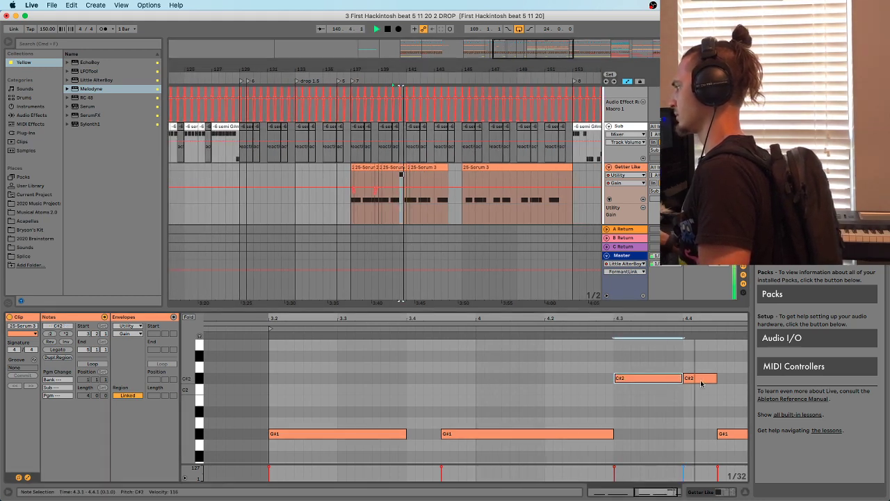
left_click_drag(714, 318, 675, 327)
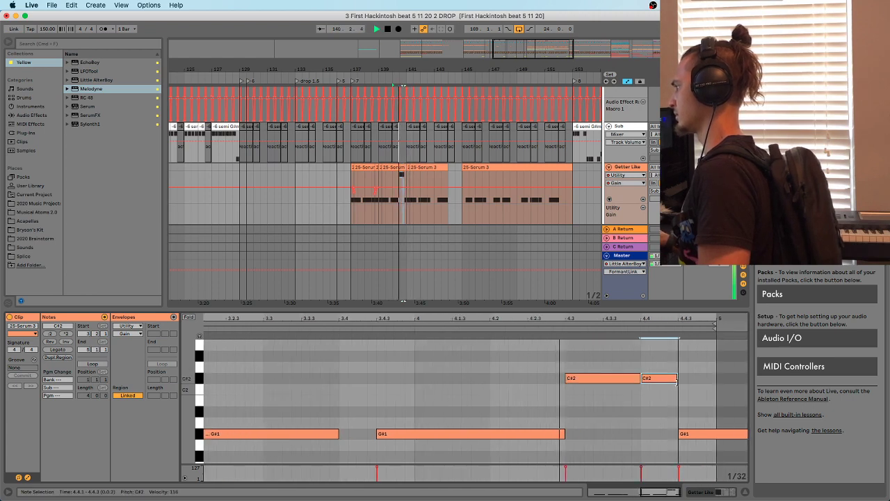
left_click_drag(681, 383, 635, 380)
key("space")
left_click_drag(687, 318, 704, 319)
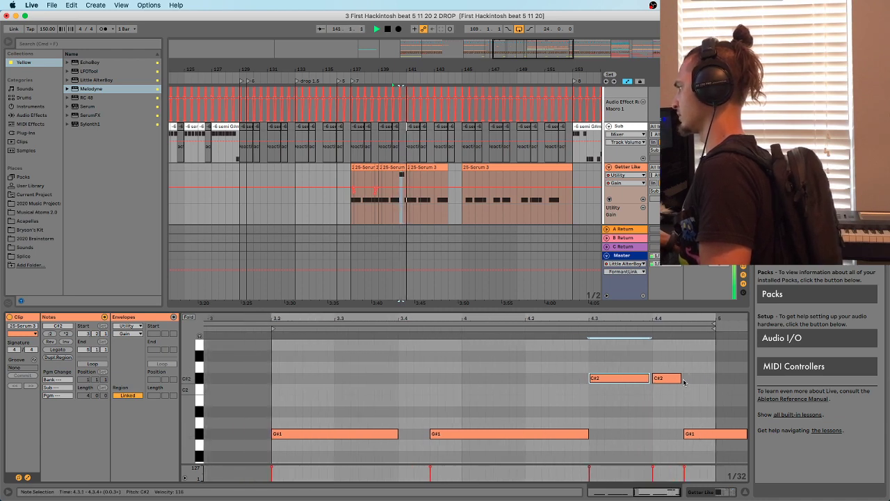
left_click_drag(681, 379, 639, 382)
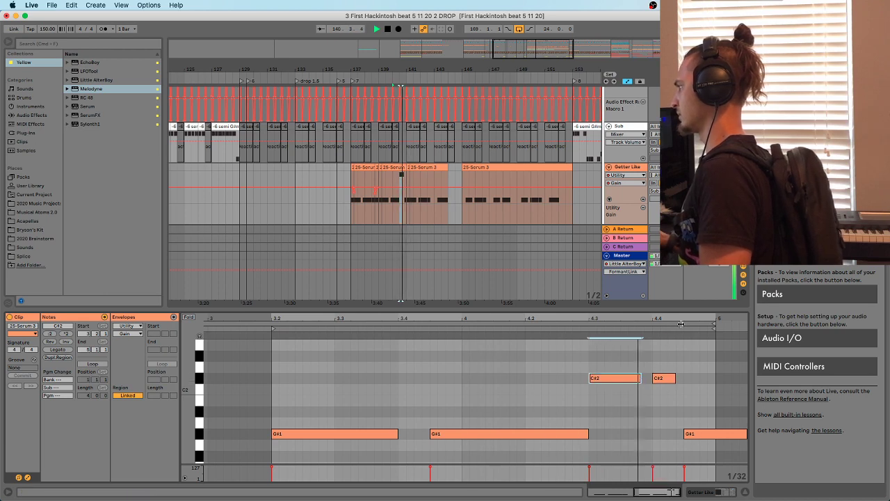
left_click_drag(681, 322, 678, 307)
Play the Getter Like part from bar 137 through the fill before bar 141
left_click(350, 222)
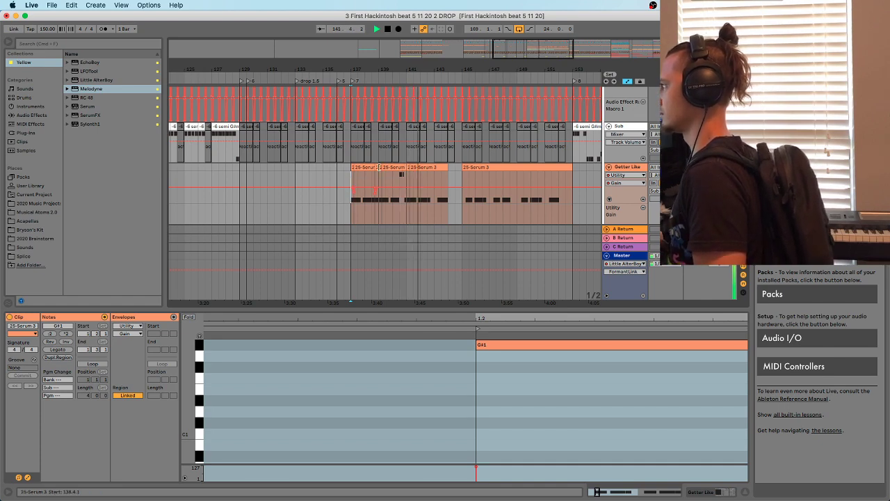
scroll(406, 134, "down", 3)
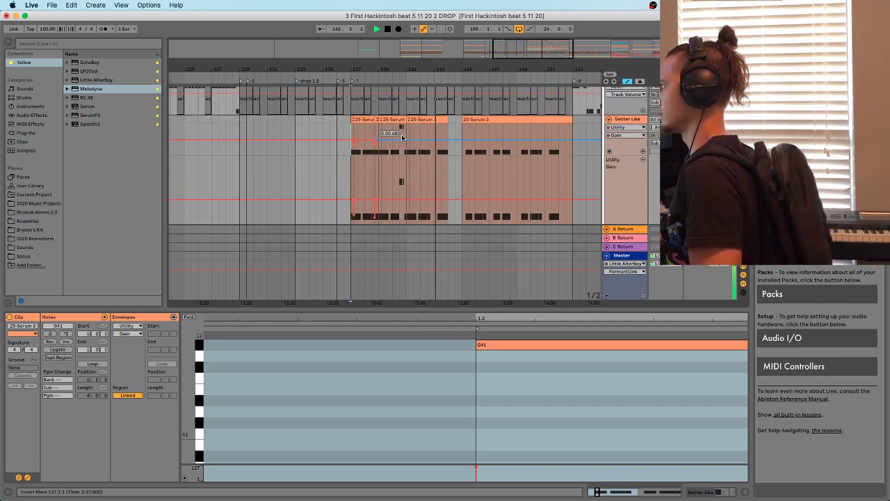
scroll(398, 133, "up", 2)
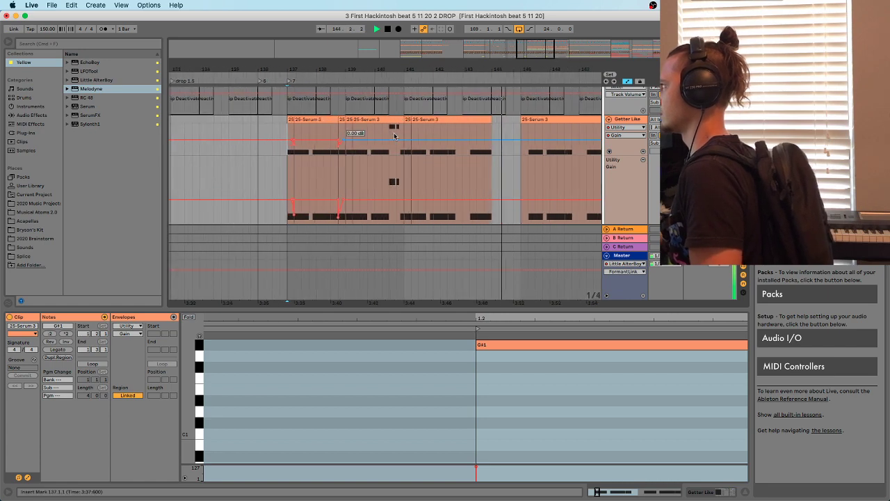
Hide the automation, copy the Getter Like fill from 140.3–141.1 to 144.3, and extend the pasted clip's start back to 144.1
left_click_drag(390, 135, 401, 186)
key("space")
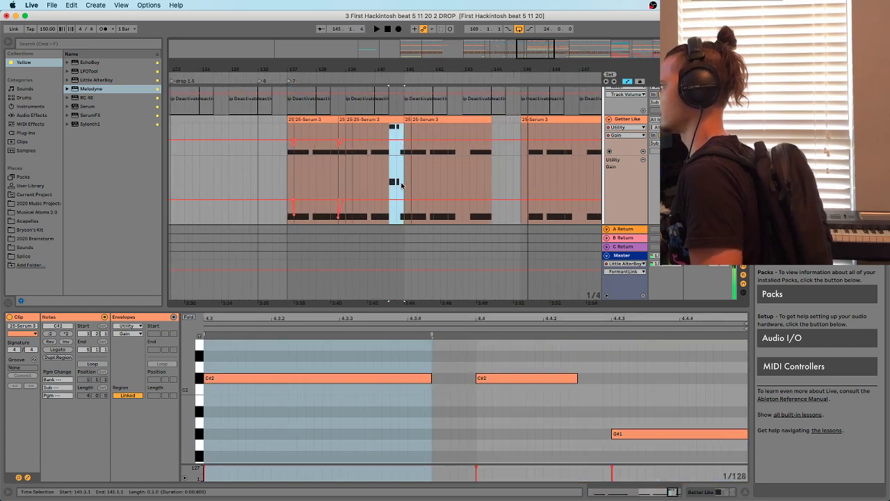
left_click(508, 136)
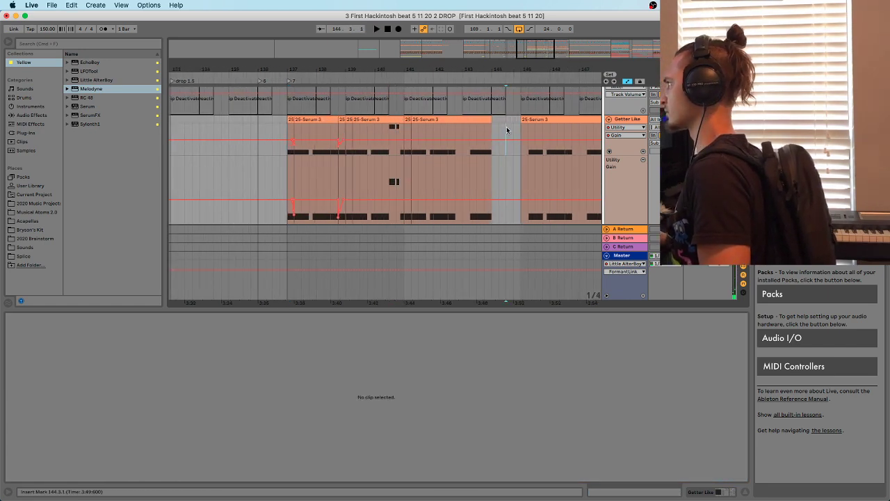
key("a")
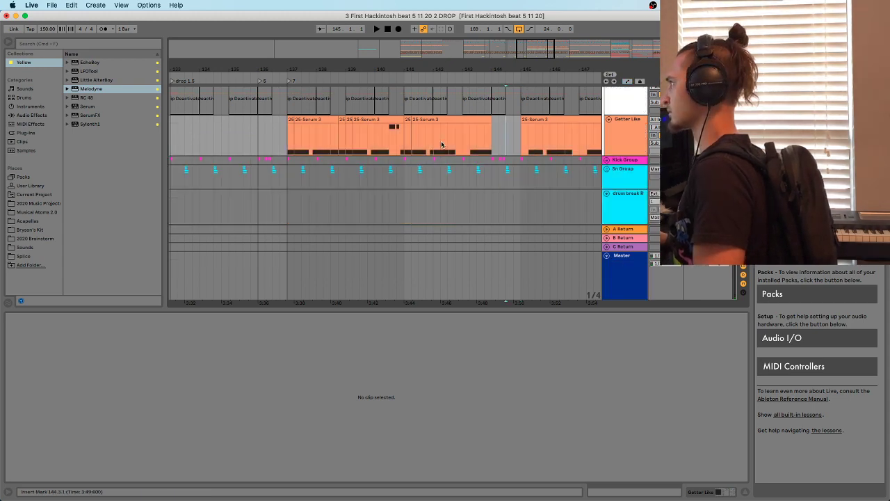
left_click(384, 140)
left_click_drag(388, 139, 402, 139)
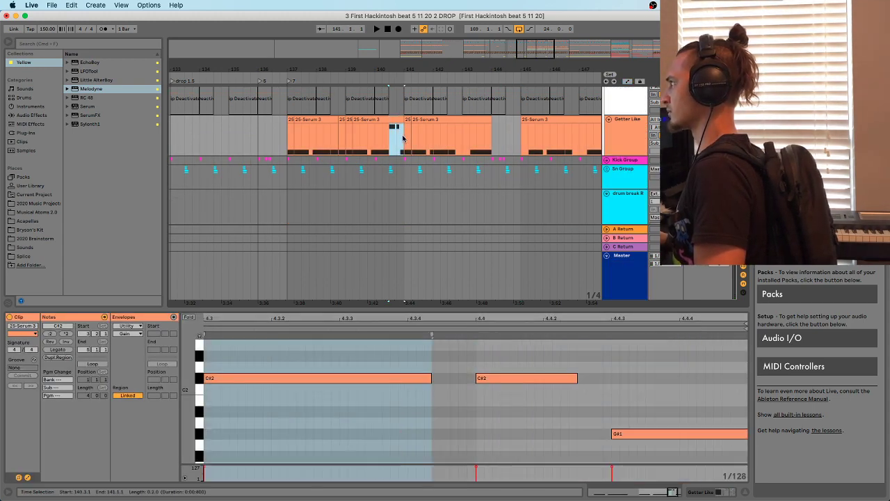
left_click(492, 132)
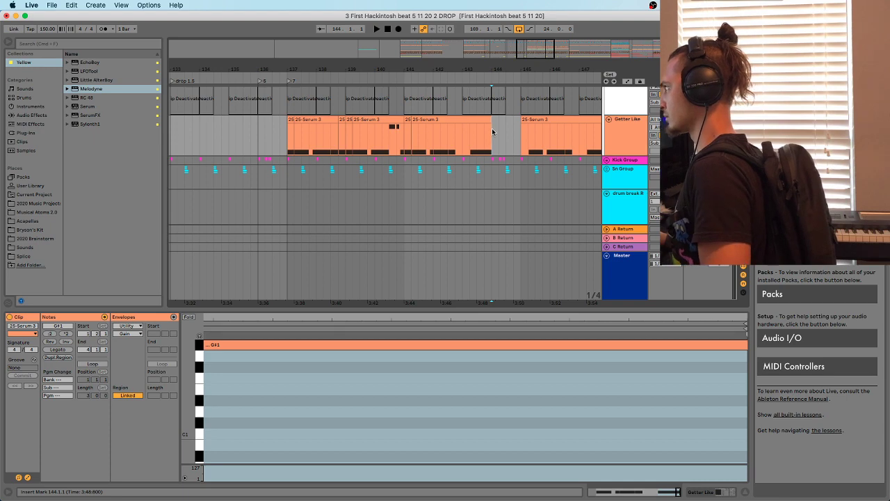
left_click(505, 136)
key("super+v")
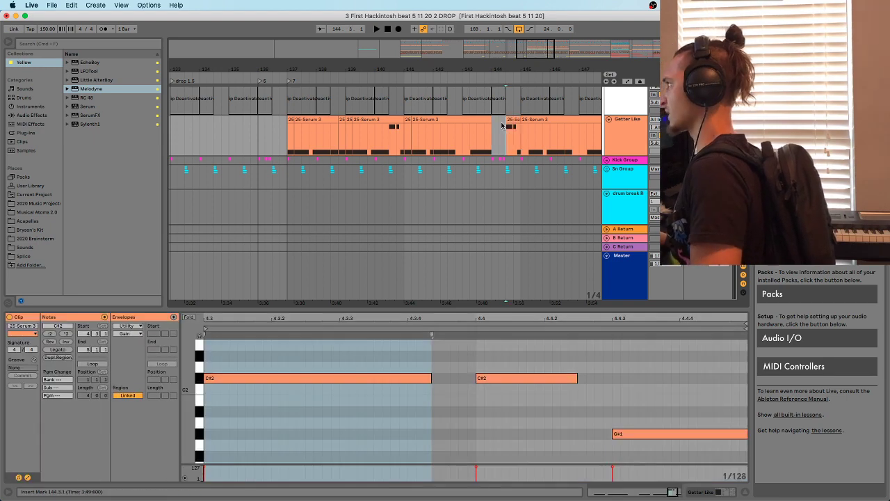
left_click_drag(508, 119, 493, 119)
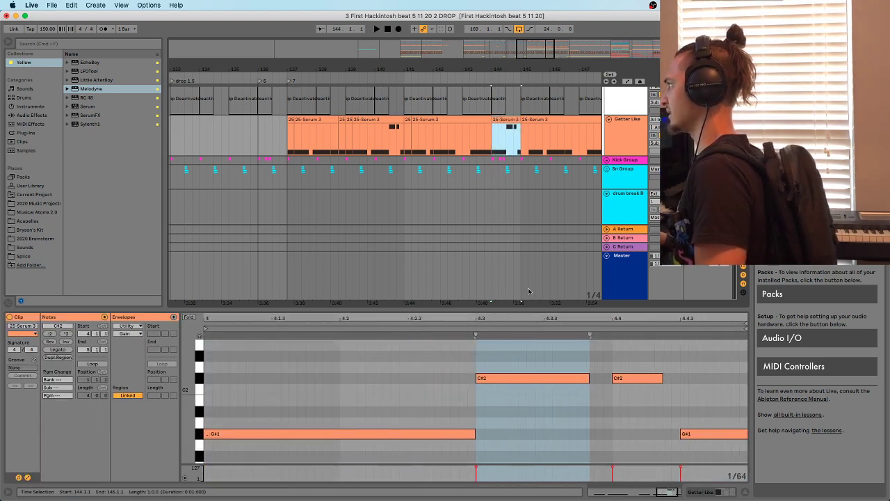
Move the G#1 note in the pasted Getter Like clip so it starts at 4.1.1, and play it from 144.1
left_click(540, 423)
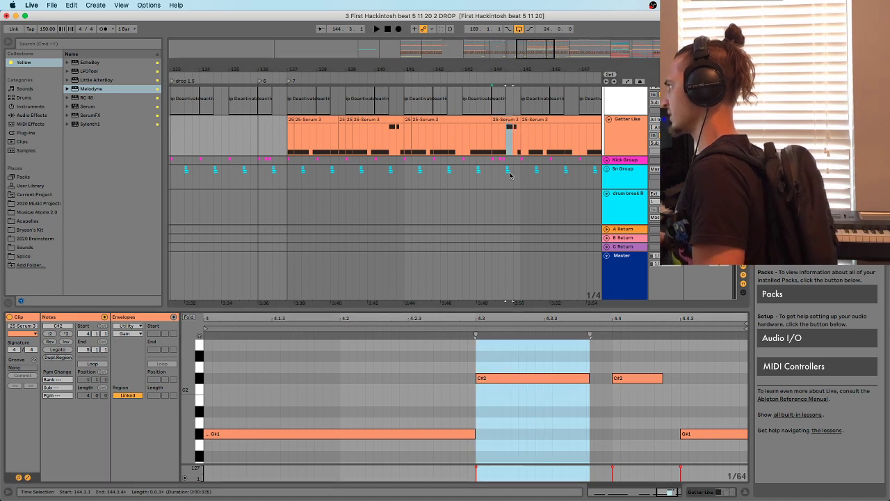
left_click(495, 146)
key("space")
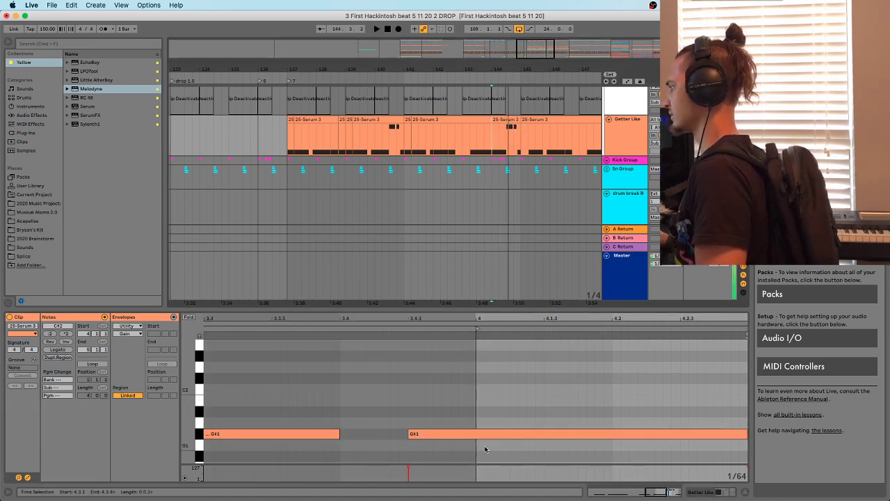
left_click_drag(493, 431, 561, 439)
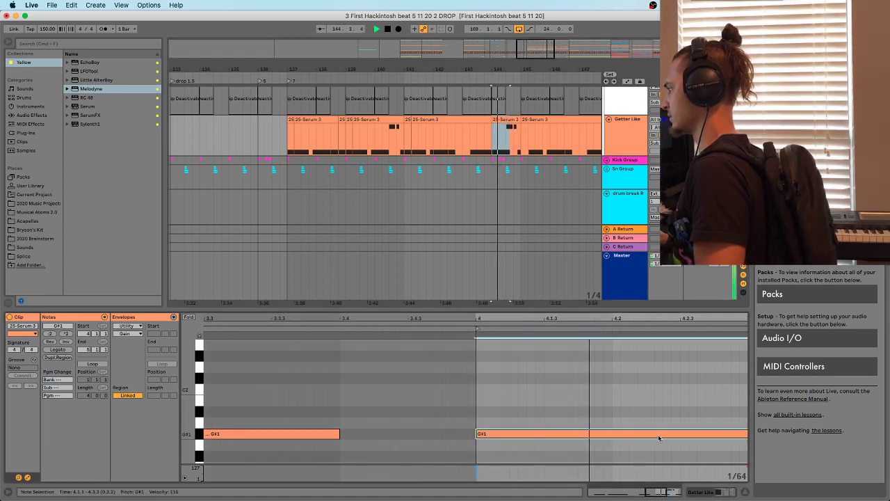
left_click_drag(638, 320, 634, 306)
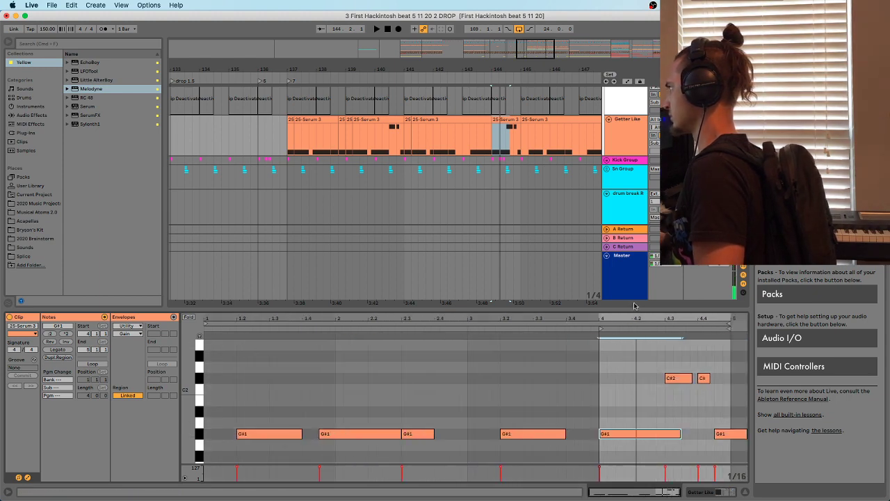
Show the automation and play bar 144 with the Getter Like Serum macro lanes in view
left_click(607, 119)
left_click(607, 121)
key("a")
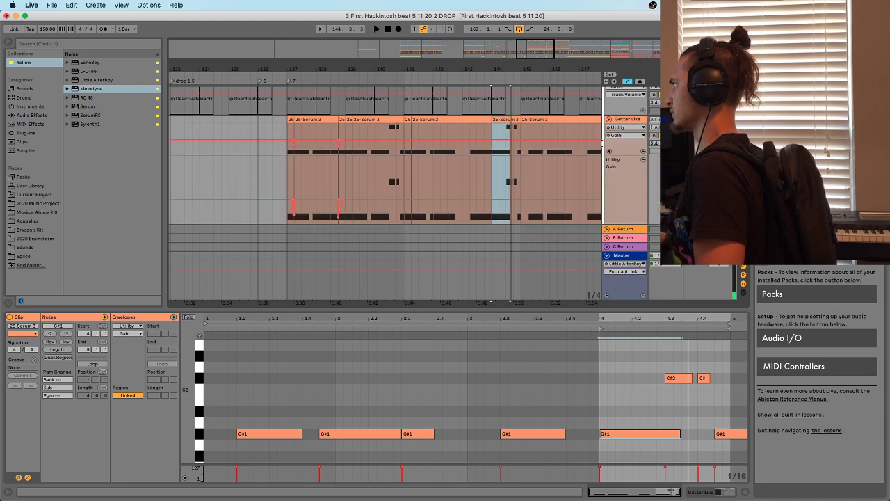
scroll(480, 221, "down", 5)
scroll(501, 179, "down", 1)
key("space")
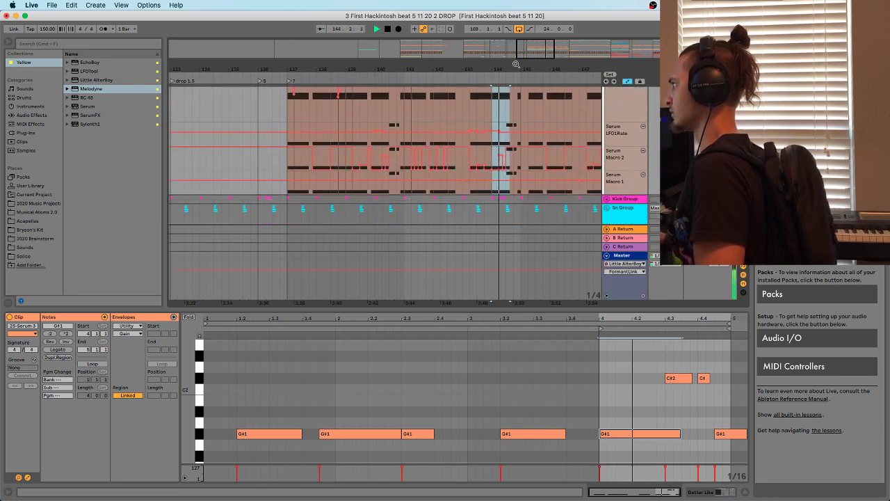
key("space")
left_click_drag(516, 65, 511, 98)
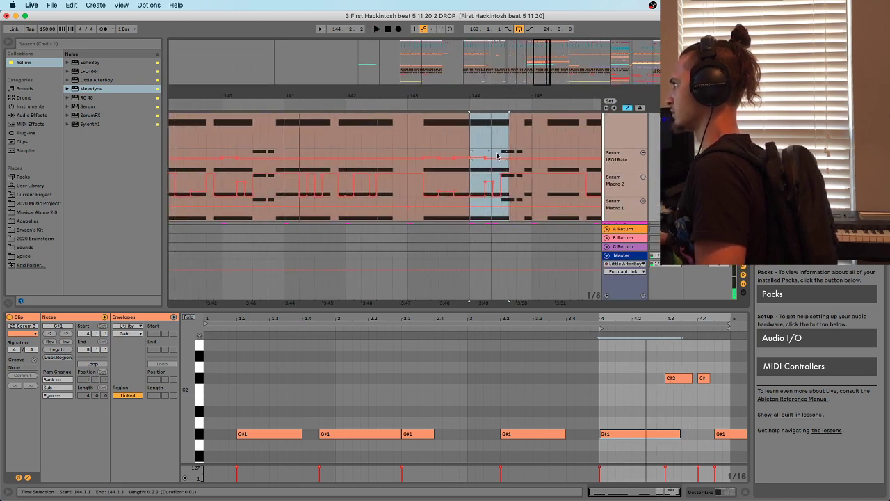
Adjust the Serum Macro 2 automation steps around 144.2–144.3 on Getter Like and play from 144.1
left_click_drag(501, 153, 471, 158)
left_click(471, 166)
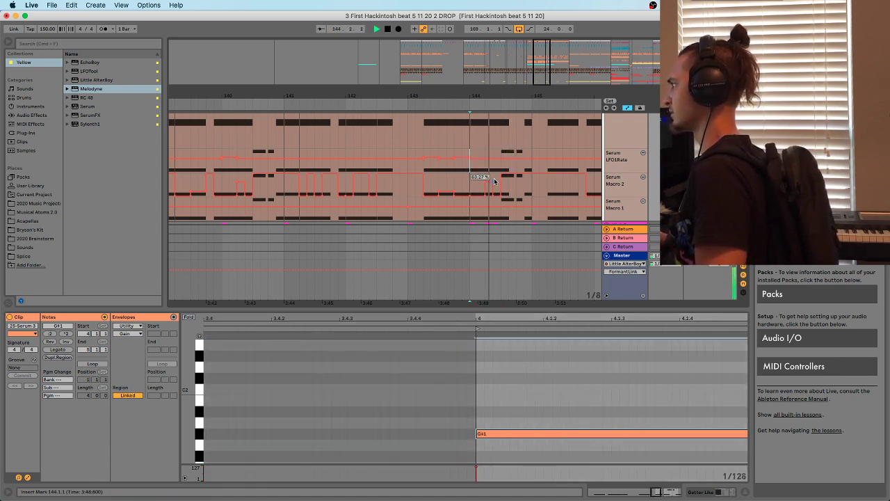
scroll(490, 167, "up", 2)
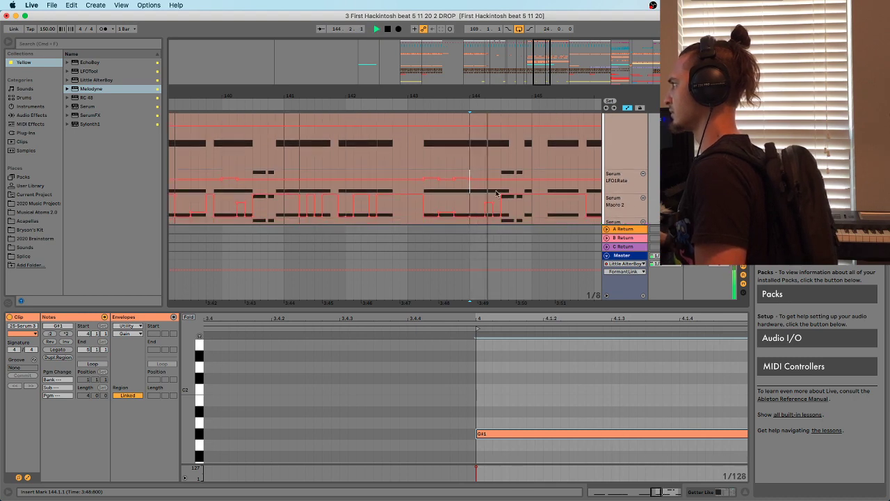
left_click_drag(485, 200, 494, 201)
left_click(471, 199)
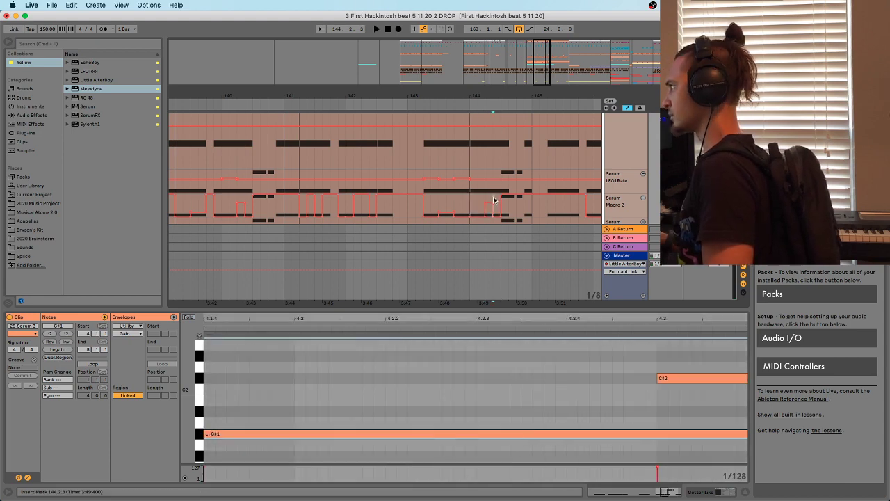
key("space")
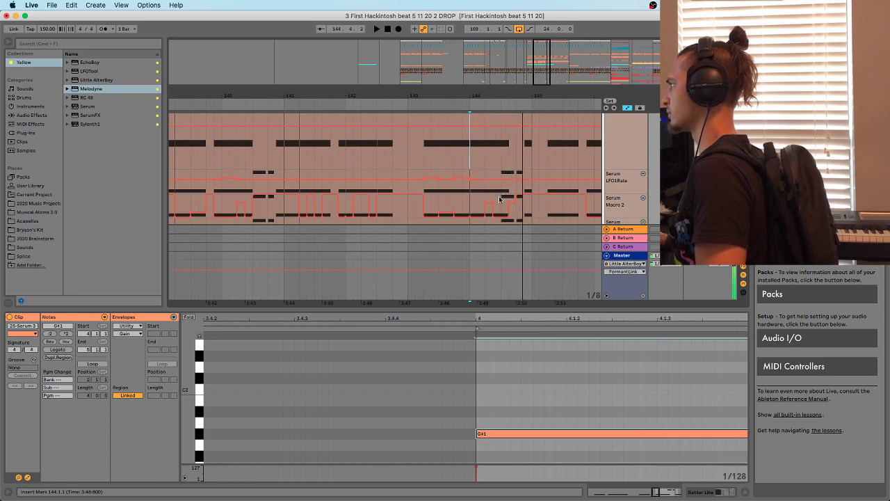
Open the Serum instance on the Getter Like track and play the fill at bar 144 with it visible
scroll(487, 178, "down", 3)
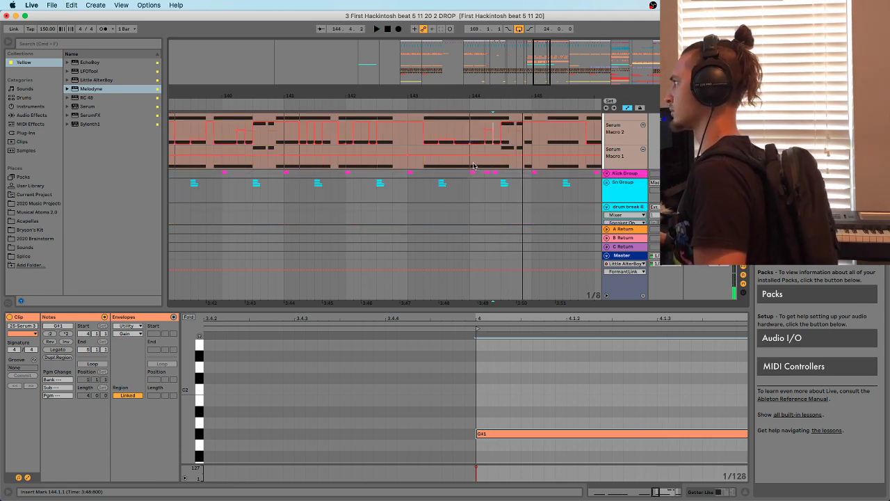
scroll(487, 174, "down", 5)
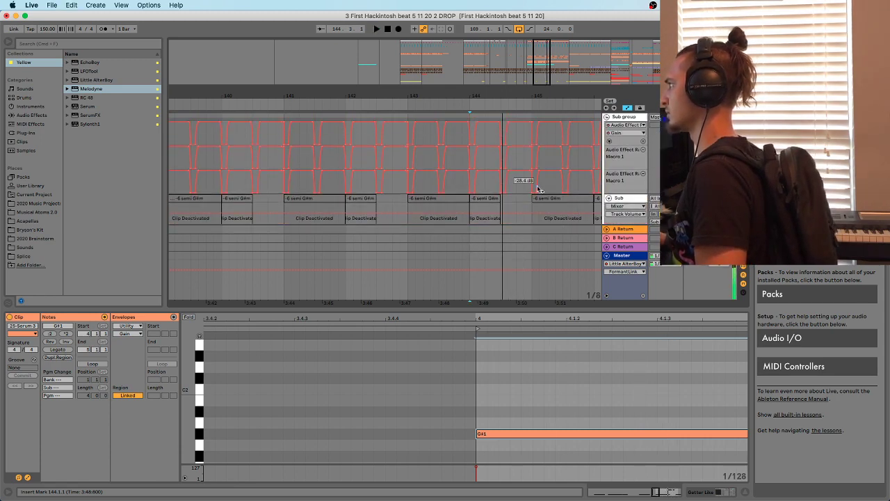
scroll(536, 184, "down", 5)
scroll(535, 184, "up", 4)
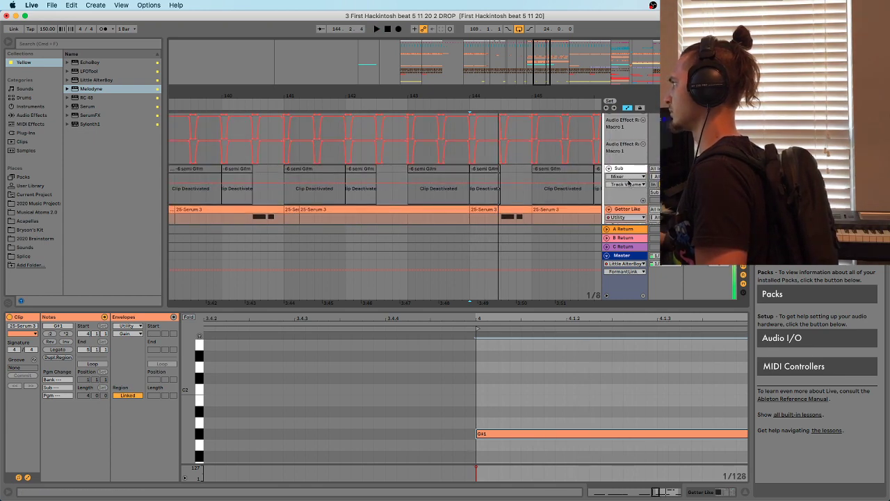
scroll(628, 182, "down", 3)
left_click(635, 165)
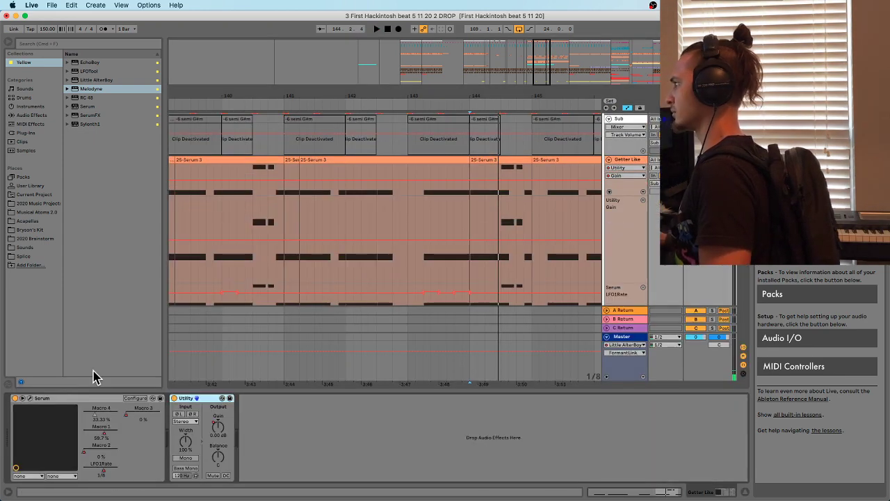
left_click(31, 398)
key("space")
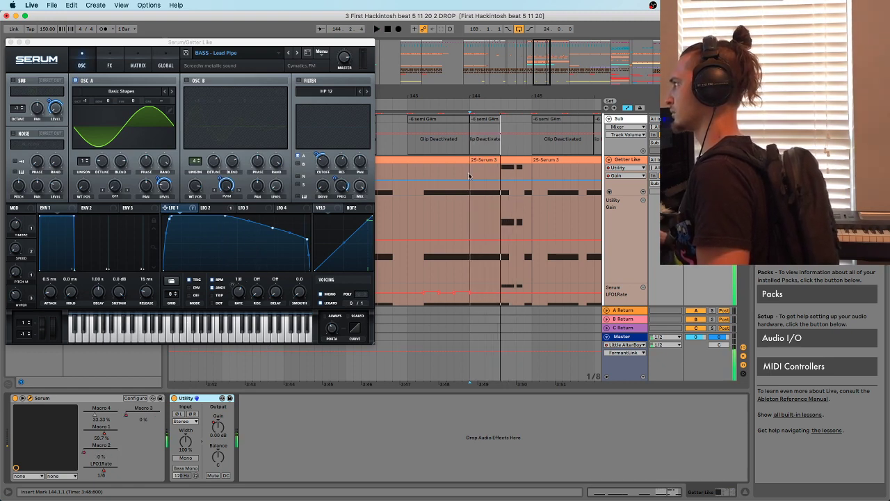
key("space")
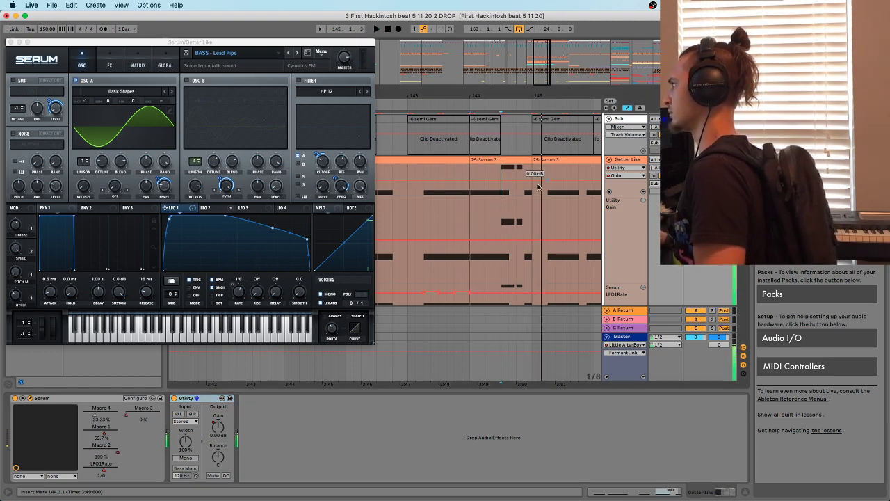
Shorten the G#1 note in the clip at 144.1 so it ends at 4.3, where the first C#2 starts, and play it
double_click(488, 165)
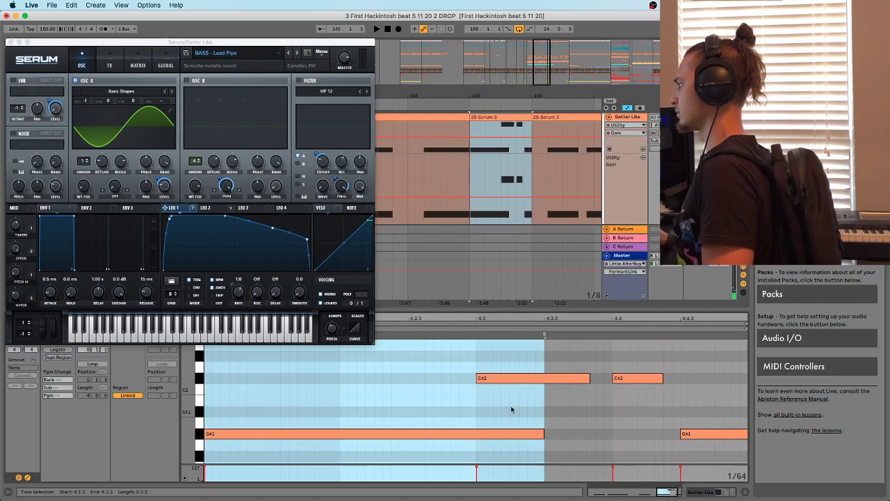
left_click(543, 434)
left_click_drag(544, 434, 476, 434)
key("space")
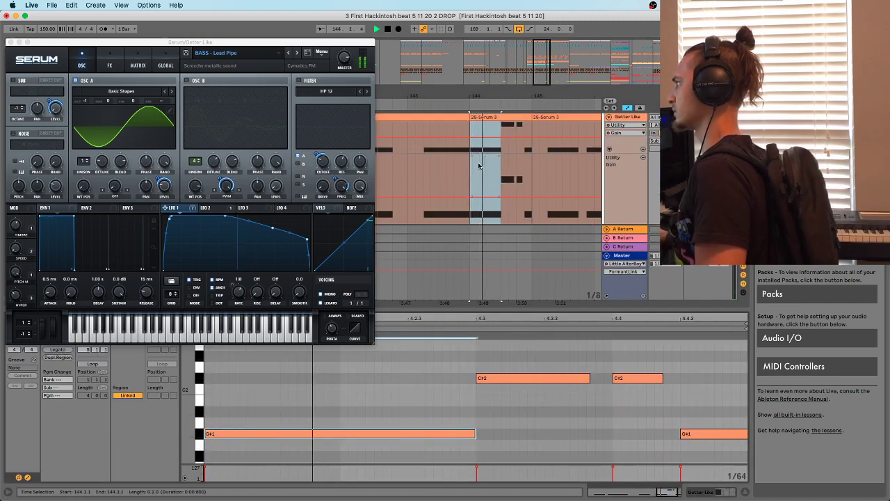
Flatten the short Macro 2 automation steps between 144.1 and 144.3 on Getter Like and play from 144.1
scroll(521, 146, "down", 3)
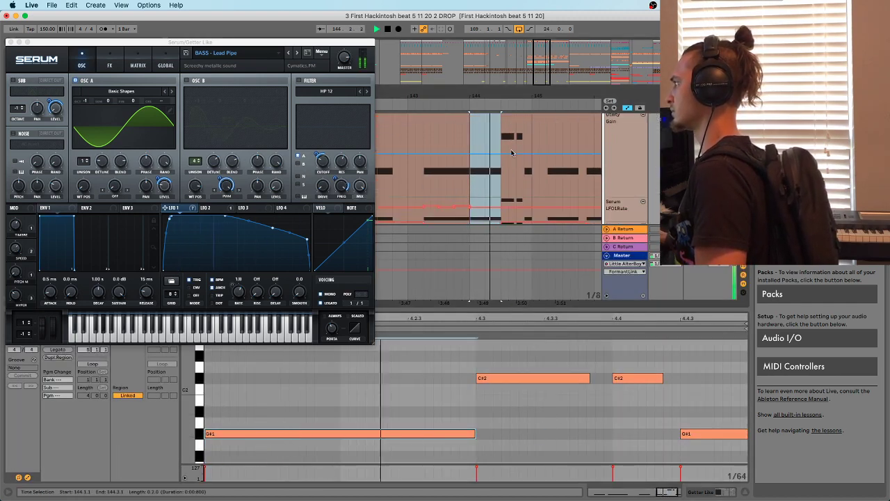
key("space")
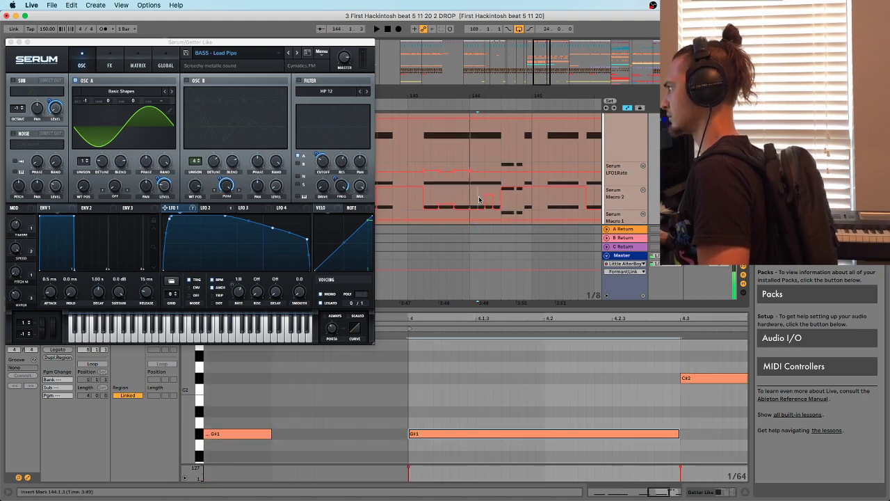
mouse_move(478, 193)
left_mouse_down()
mouse_move(465, 195)
mouse_move(486, 189)
left_mouse_up()
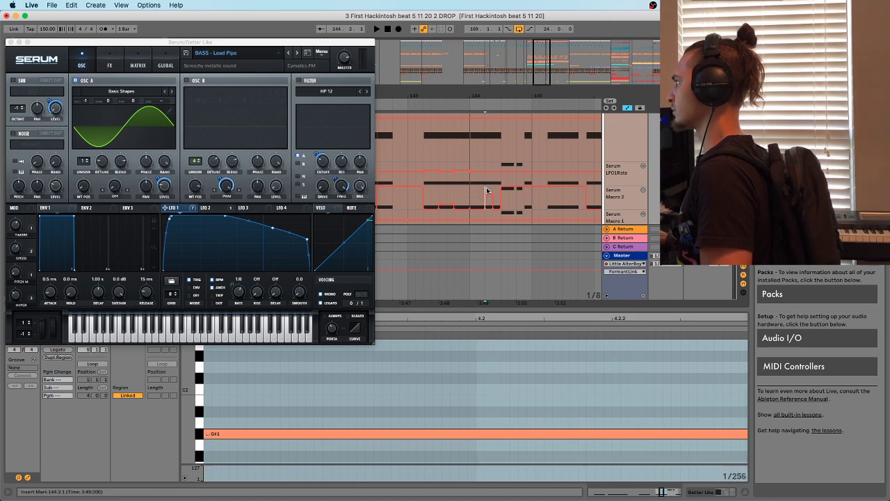
left_click(476, 193)
key("space")
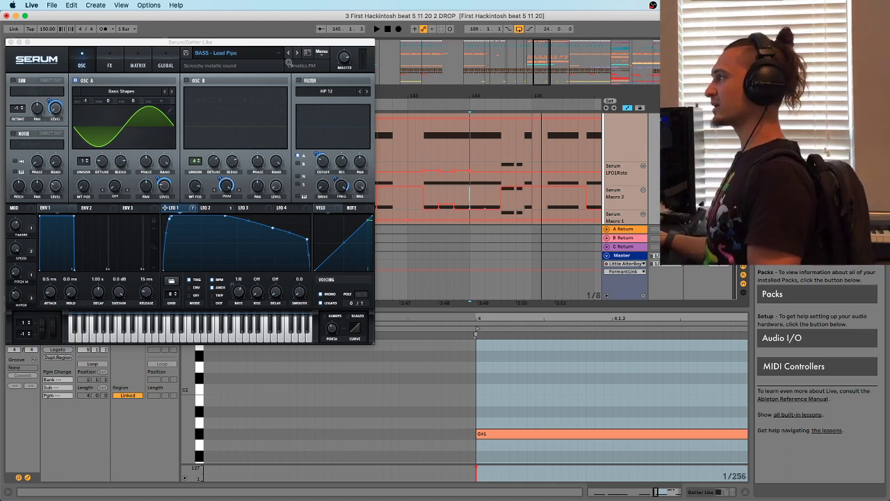
Move the Serum window clear of the overview and play the Getter Like fill from 144.1
left_click_drag(238, 43, 260, 122)
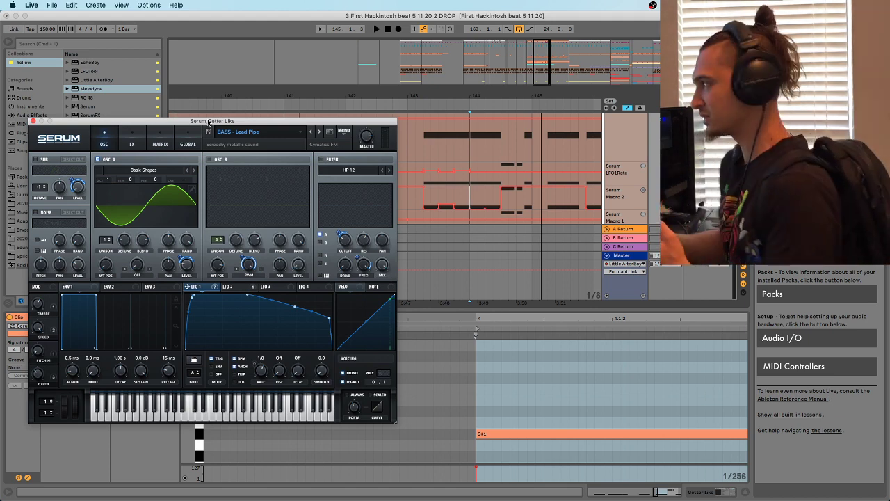
key("space")
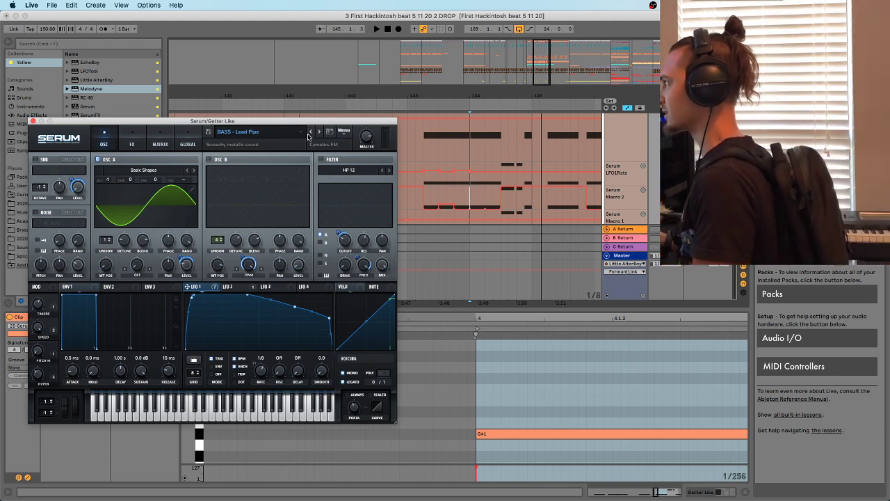
scroll(452, 206, "up", 3)
scroll(500, 179, "up", 1)
key("space")
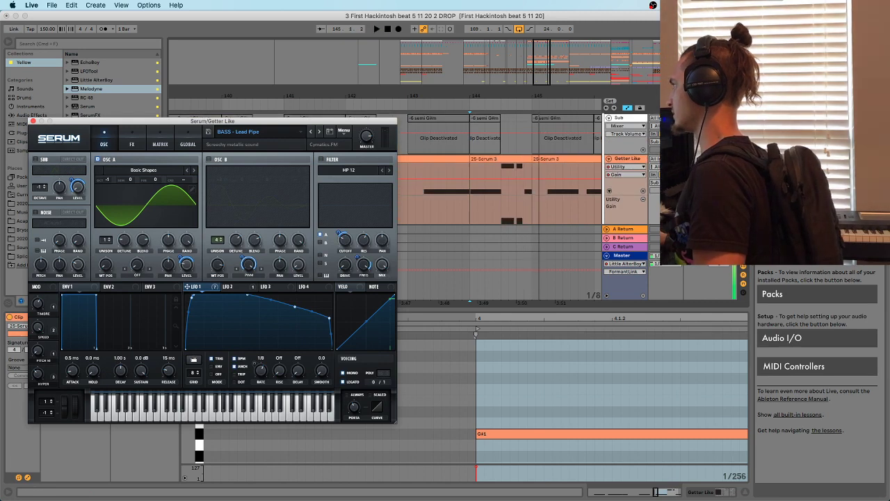
left_click(470, 198)
key("space")
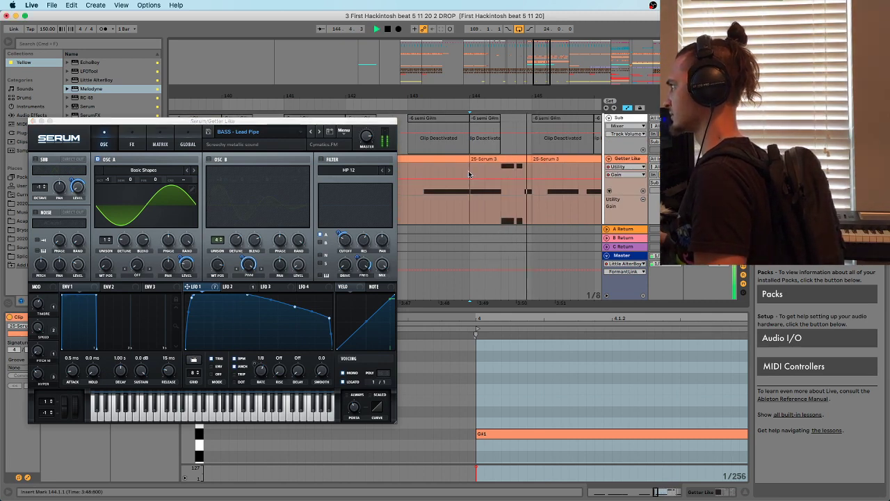
Replay the fill from 144.1 while examining the Getter Like and Sub group automation lanes
scroll(626, 160, "down", 2)
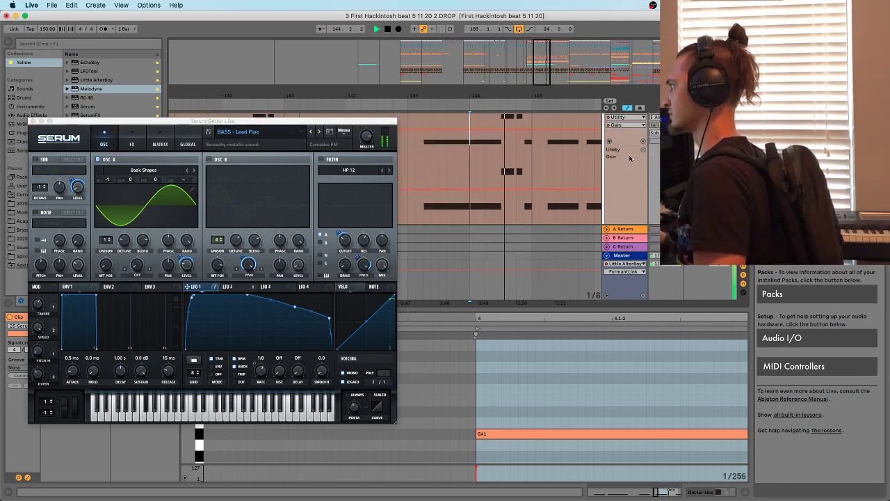
scroll(629, 159, "up", 1)
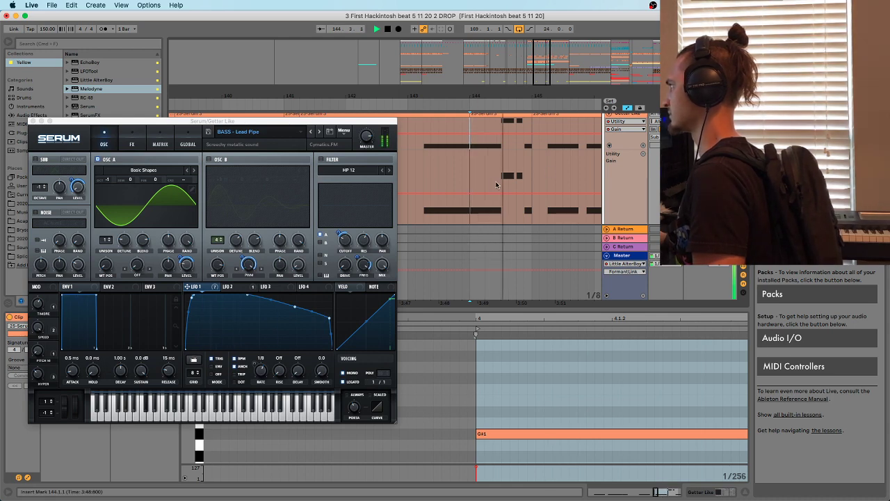
key("space")
key("space")
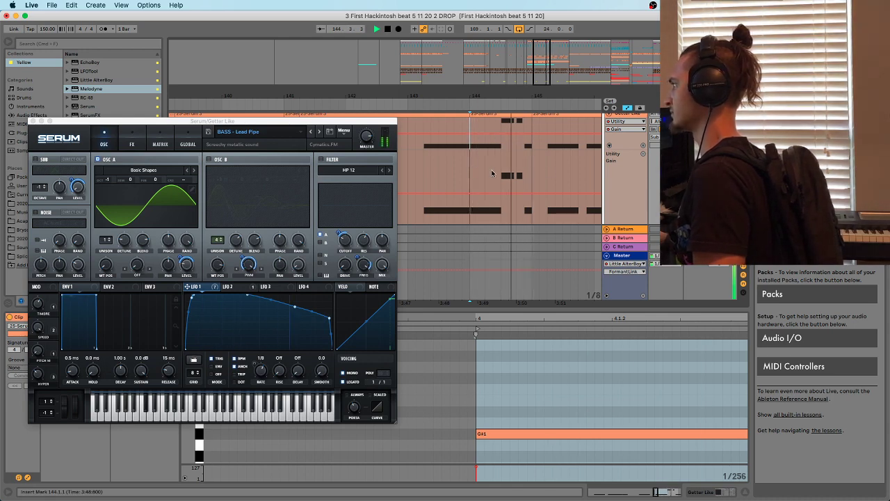
scroll(495, 188, "up", 3)
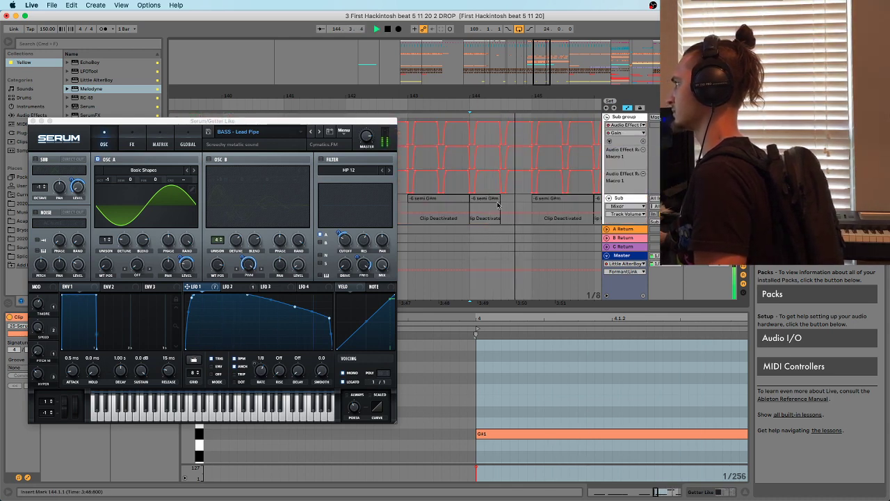
scroll(499, 189, "up", 3)
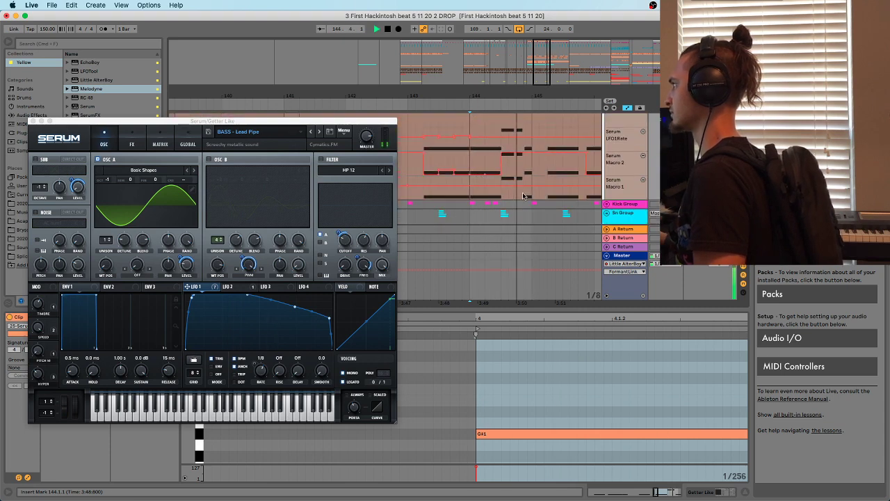
scroll(513, 189, "down", 4)
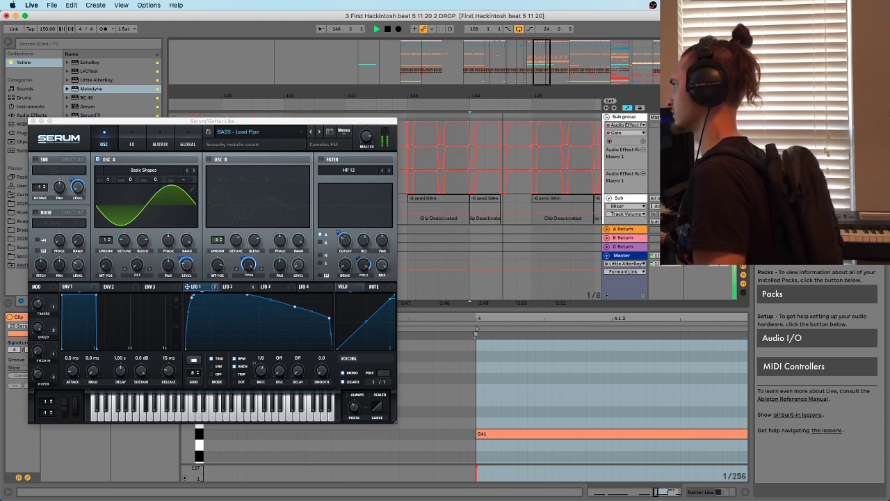
key("space")
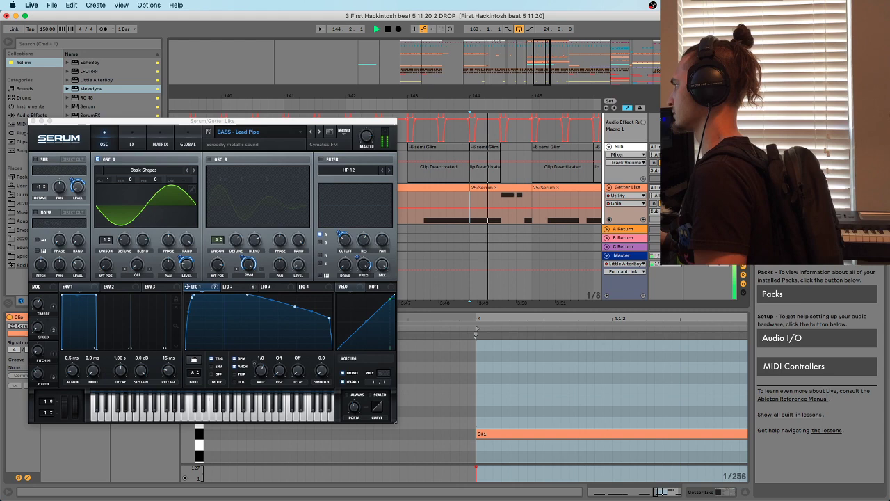
Close the Serum plugin window and stop playback, with the whole drop section in view in the arrangement
left_click(32, 122)
left_click_drag(436, 93, 437, 55)
scroll(334, 180, "down", 2)
key("space")
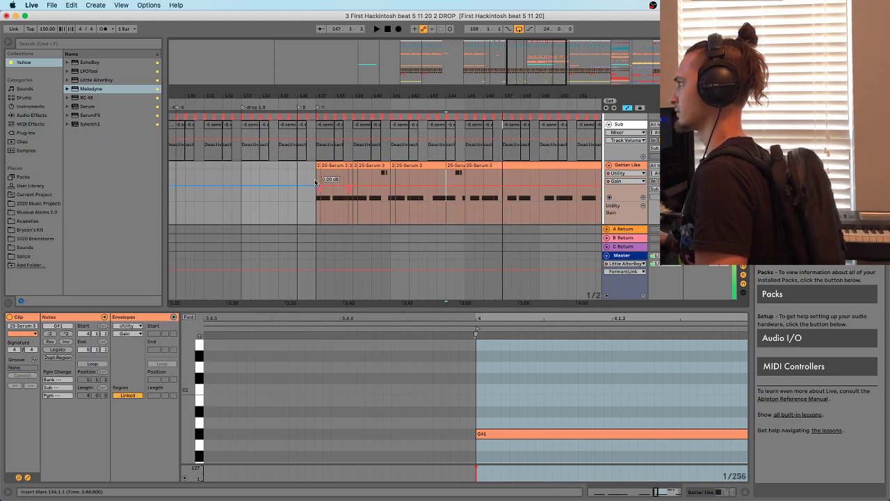
Play the drop from bar 137 and review the Getter Like track's automation lanes
left_click(313, 173)
scroll(344, 153, "down", 6)
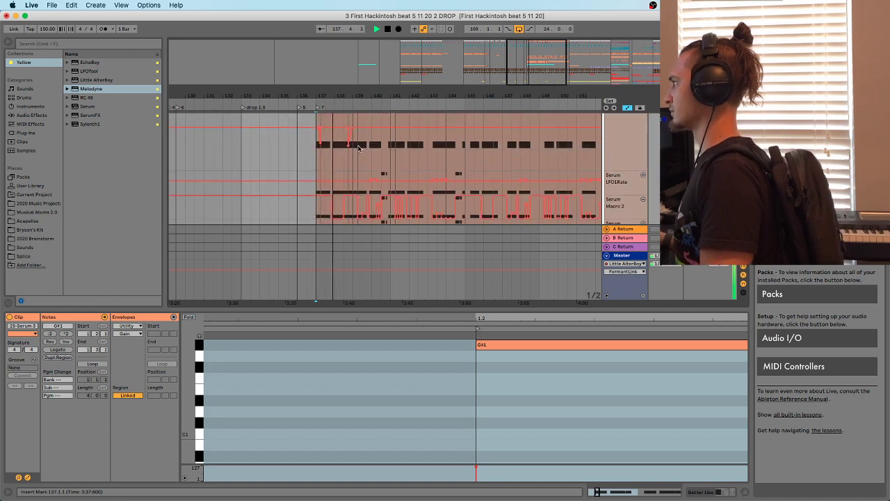
scroll(359, 157, "up", 4)
scroll(378, 164, "up", 5)
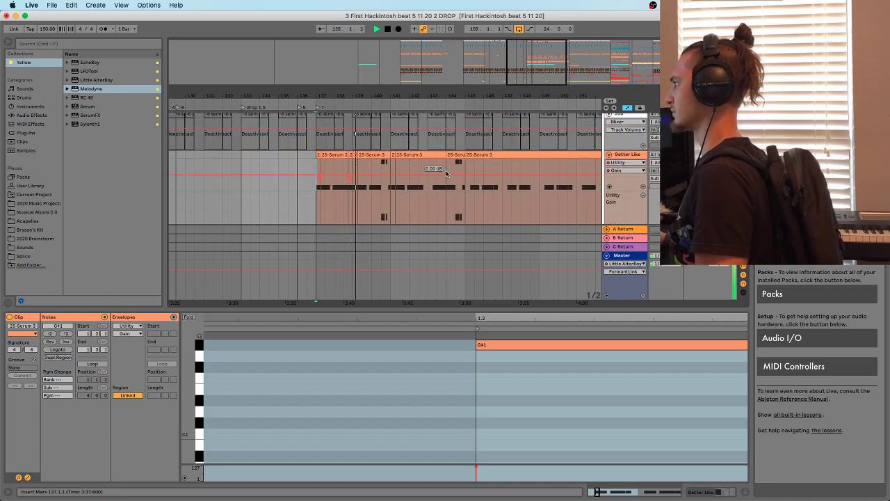
Display the Pitch Bend envelope of the Getter Like clip that starts at bar 145
left_click(478, 131)
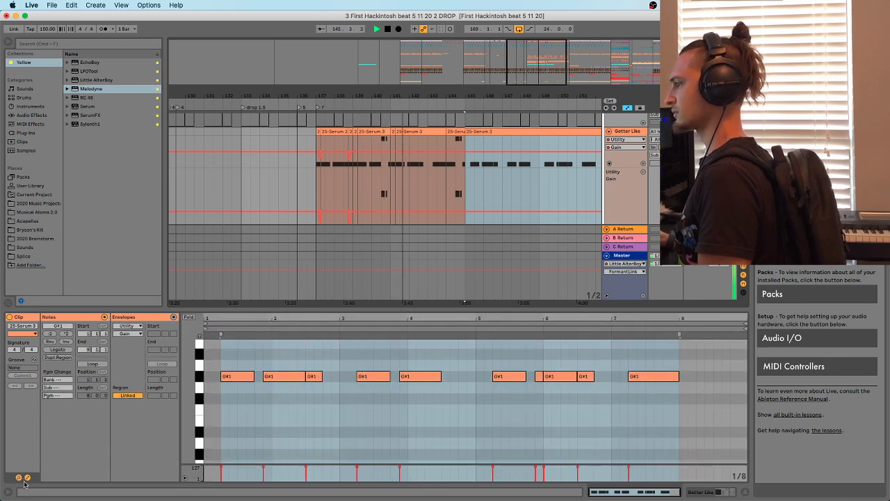
left_click(128, 327)
left_click(127, 321)
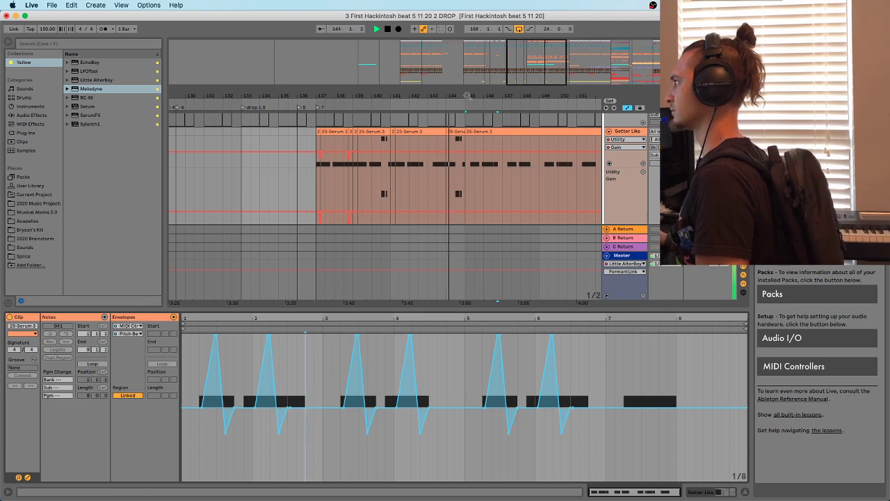
Play the arrangement from bar 145 while looking through the tracks around the audio getter track
left_click_drag(471, 89, 467, 93)
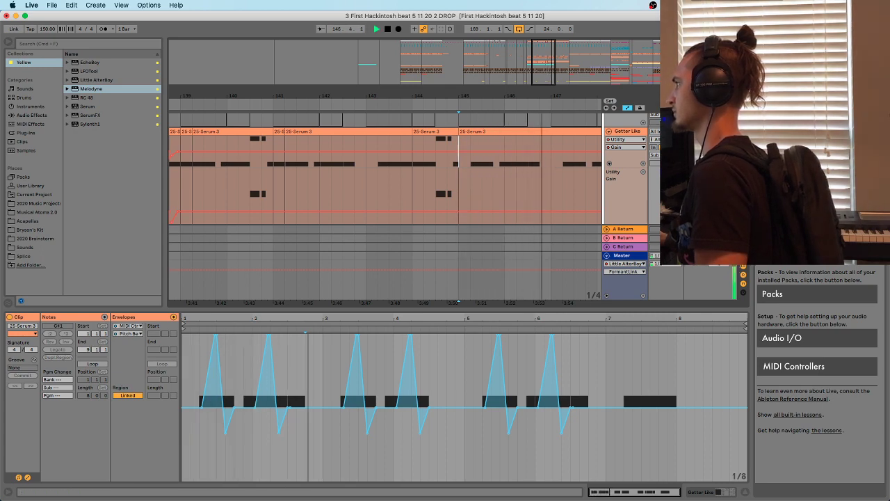
left_click_drag(509, 91, 449, 78)
scroll(452, 160, "down", 8)
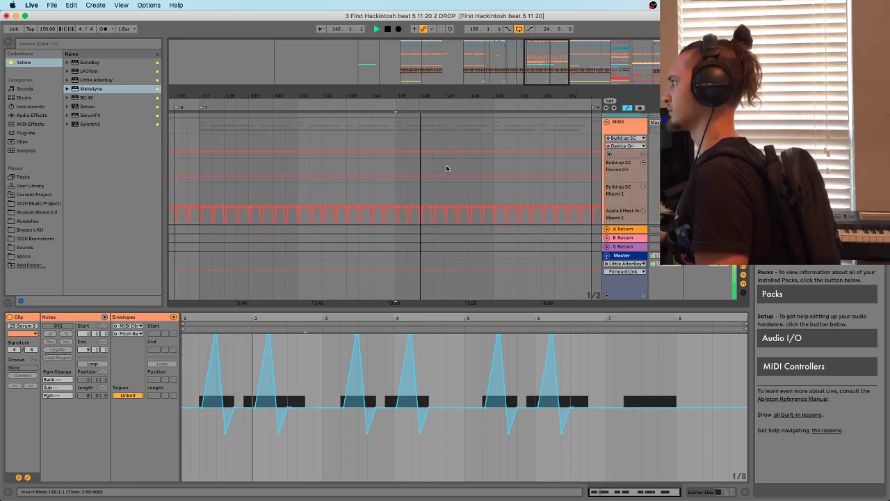
scroll(435, 165, "up", 6)
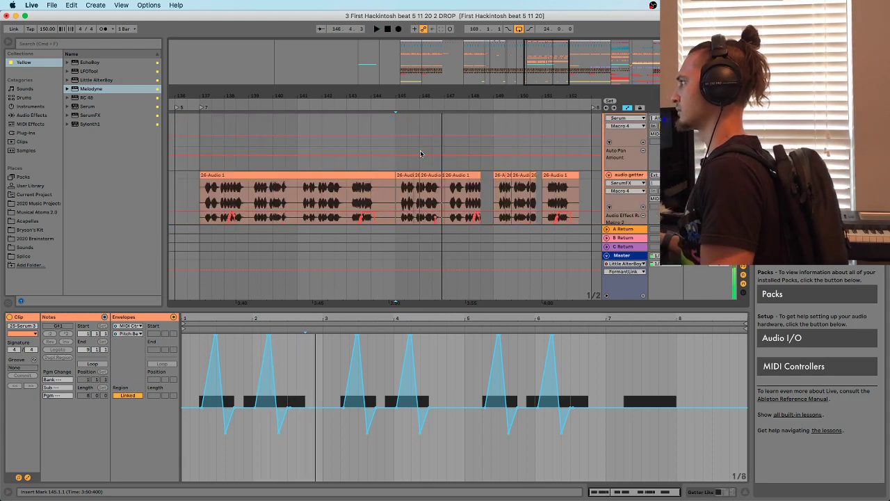
scroll(421, 163, "up", 2)
scroll(417, 174, "down", 6)
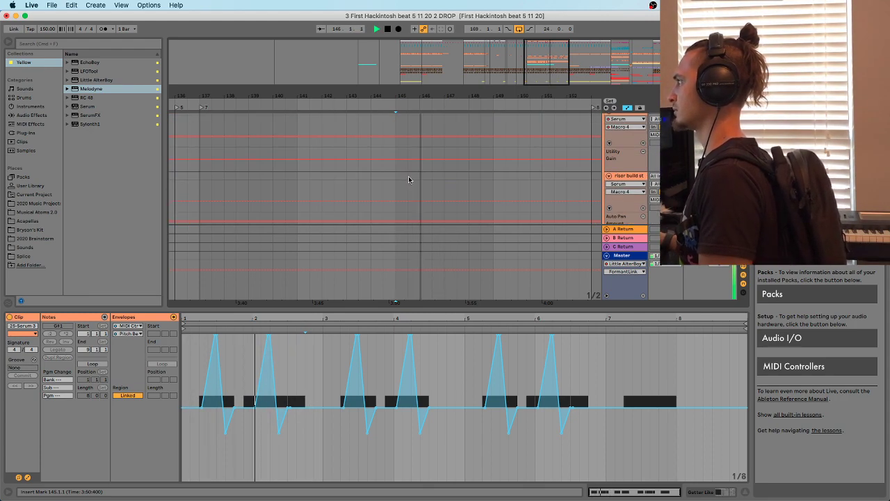
scroll(423, 187, "up", 4)
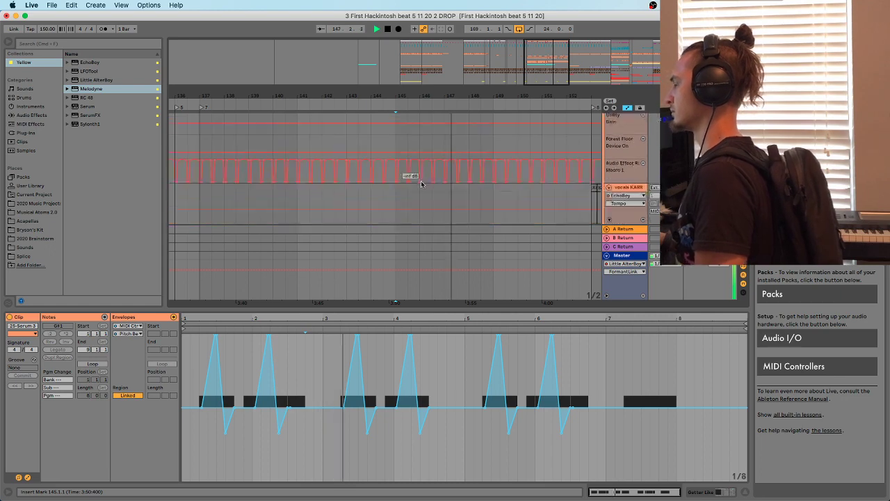
Hide the clip detail view to enlarge the arrangement, and look over the audio getter and frozen stack Getter tracks
left_click_drag(427, 311, 424, 424)
scroll(416, 271, "down", 4)
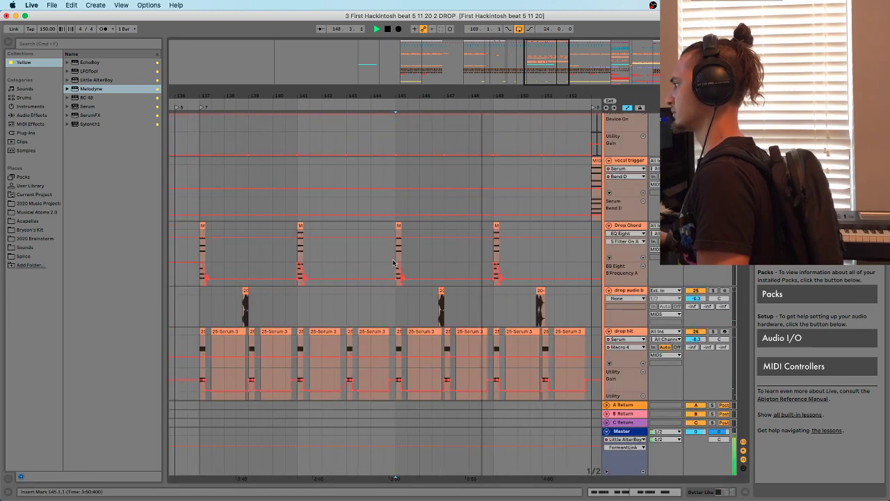
scroll(414, 261, "up", 10)
scroll(415, 263, "down", 2)
scroll(388, 205, "down", 1)
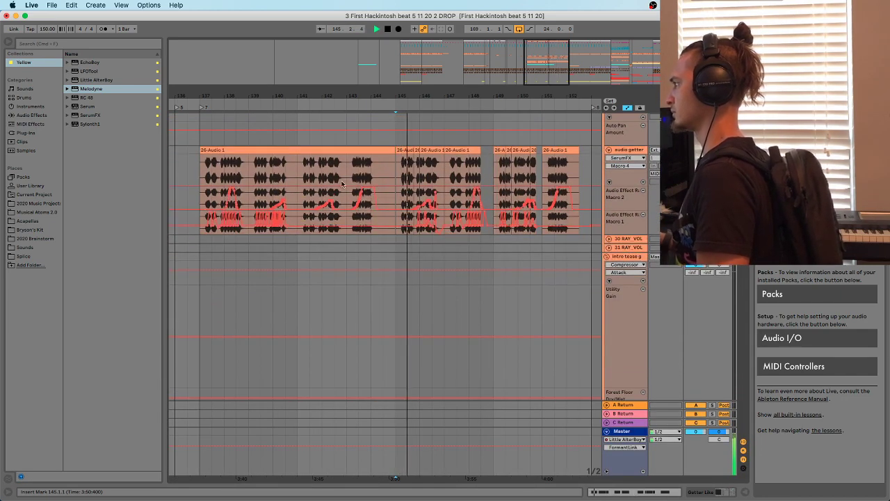
scroll(400, 191, "down", 10)
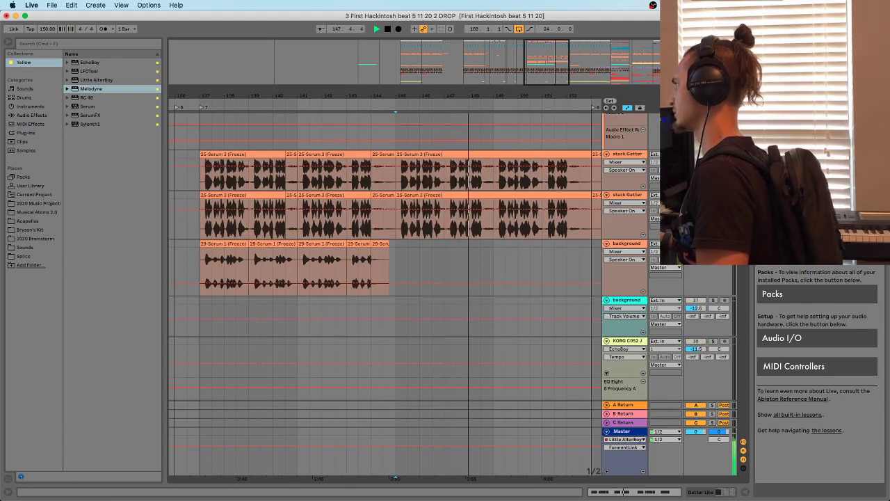
key("space")
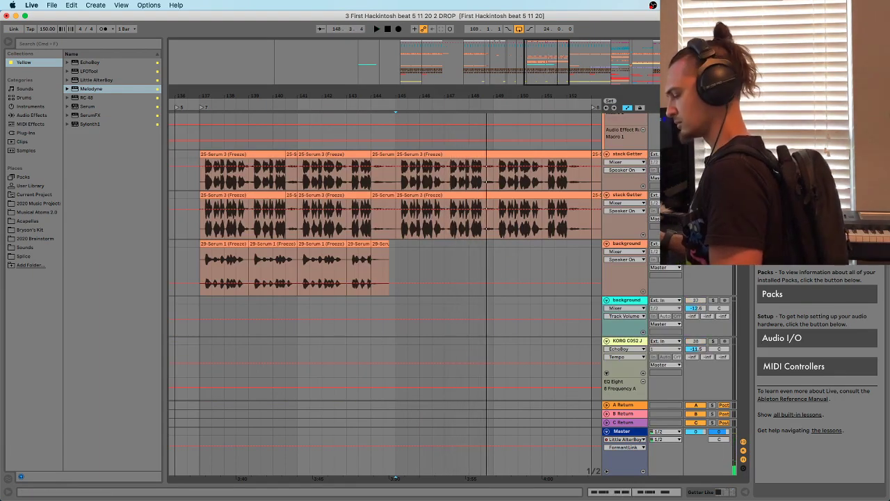
Listen to the drop from bars 137, 141, 145 and 147 while following the frozen stack Getter clips
key("space")
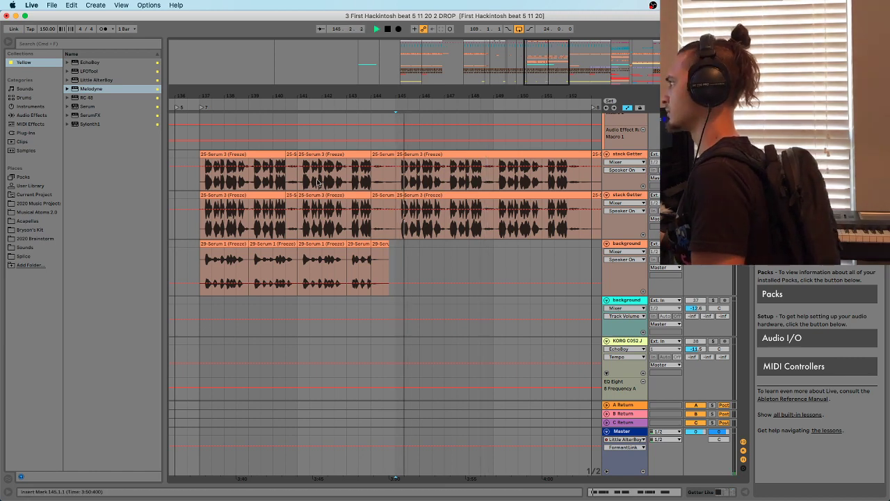
left_click(230, 154)
key("space")
key("space")
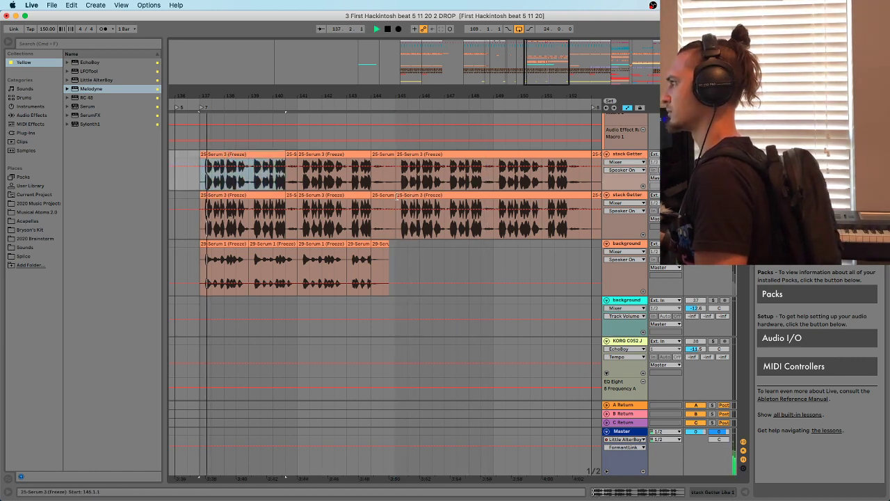
left_click(304, 163)
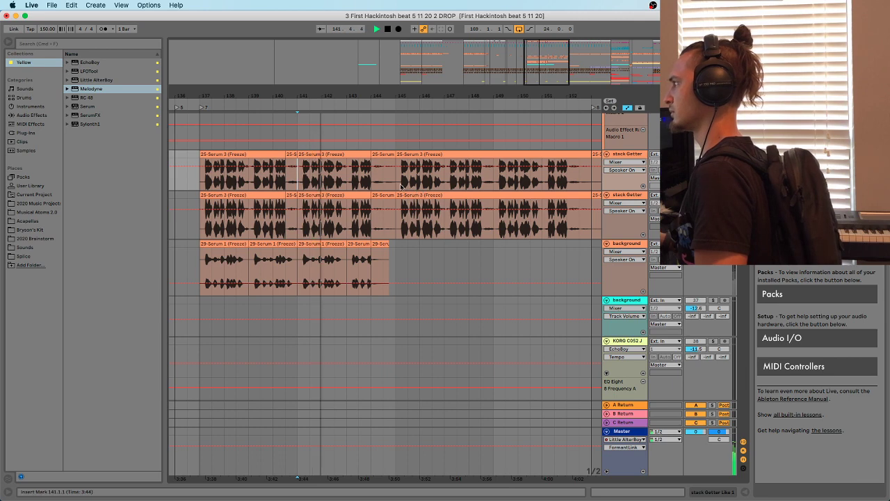
left_click_drag(397, 97, 397, 94)
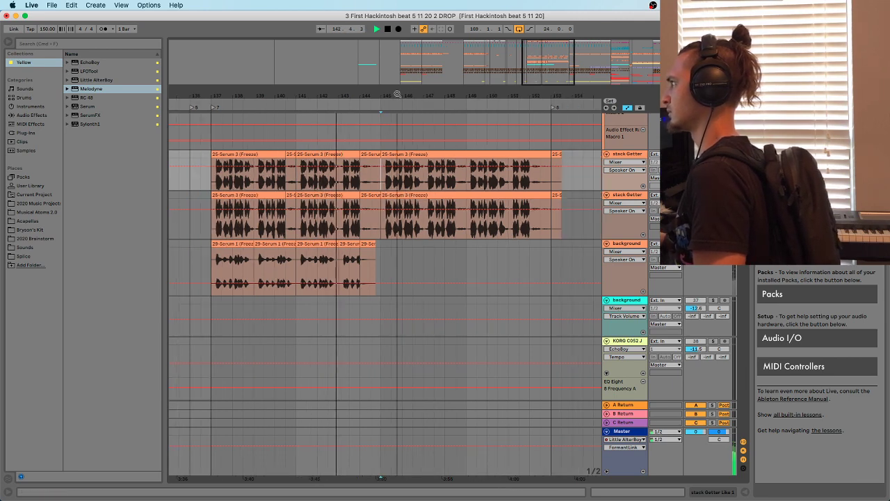
left_click(424, 183)
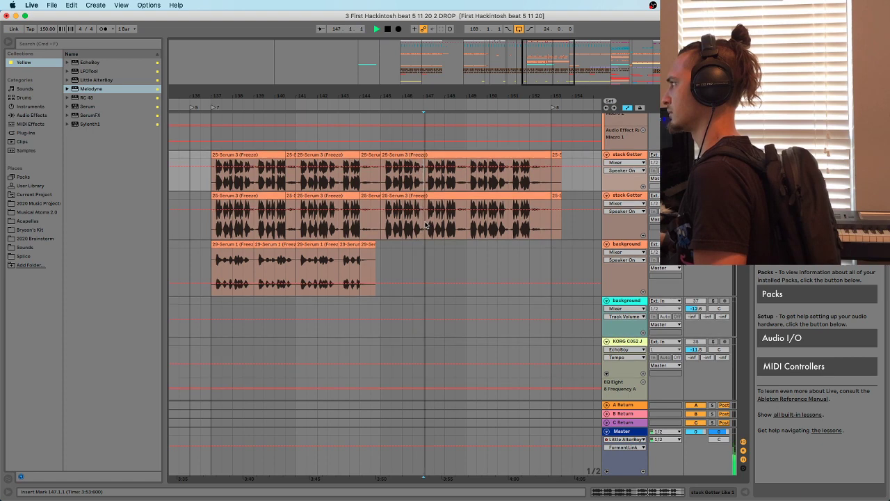
Play from bar 145 again and compare the stack Getter and background tracks
scroll(382, 198, "up", 1)
left_click(380, 203)
scroll(380, 202, "up", 3)
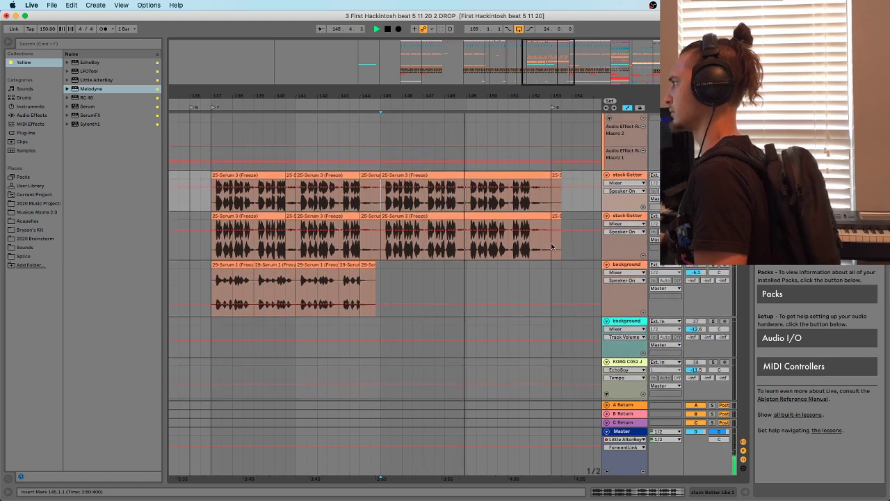
scroll(441, 237, "down", 2)
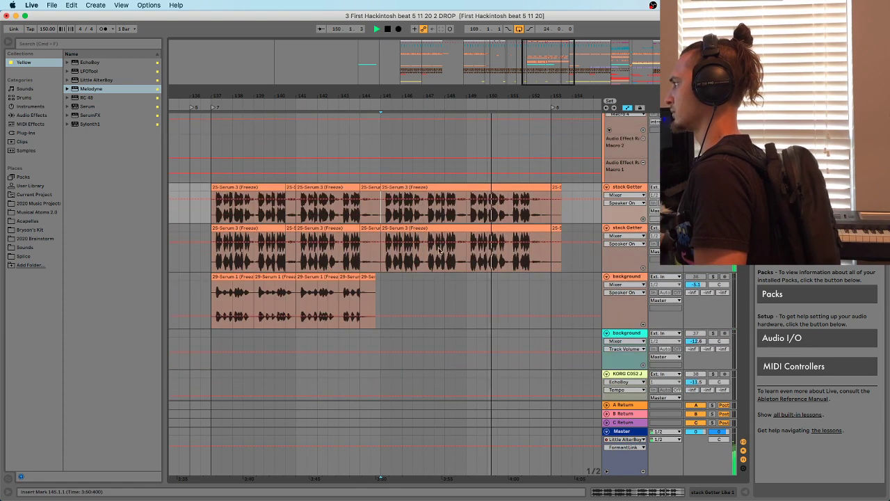
scroll(435, 242, "up", 1)
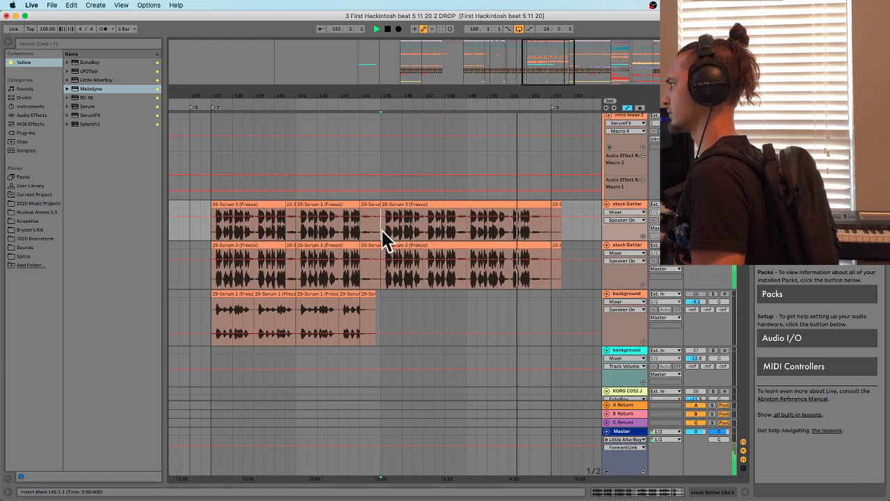
Replay from bar 145 and examine the automation on the chopped audio getter clips
scroll(458, 249, "up", 10)
key("space")
key("space")
scroll(443, 256, "up", 5)
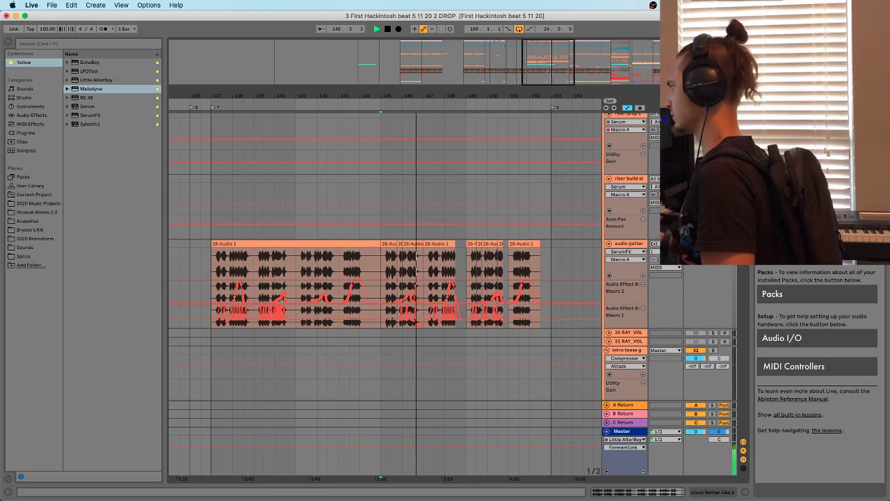
scroll(460, 252, "down", 10)
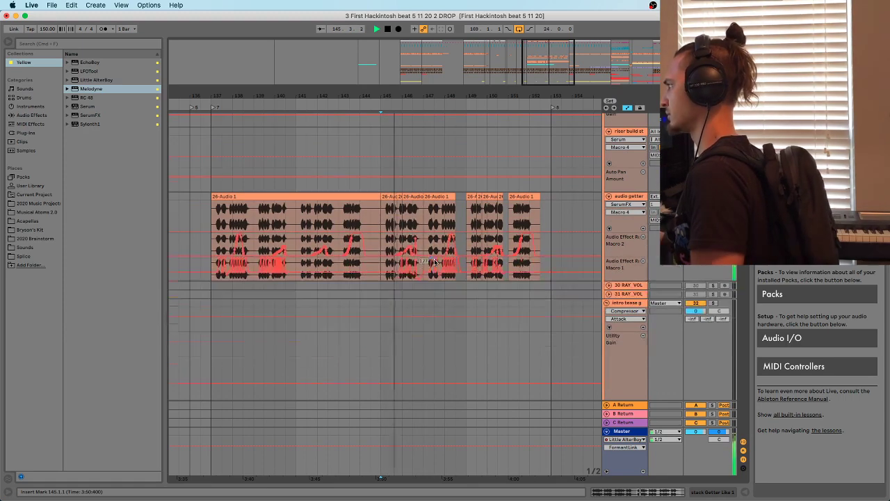
scroll(582, 292, "up", 8)
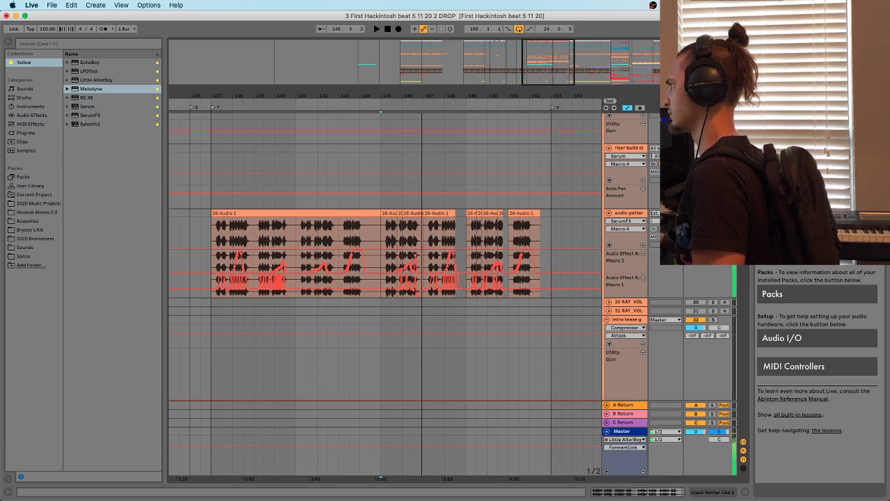
Solo both frozen stack Getter tracks and play them from bar 145
scroll(390, 237, "down", 10)
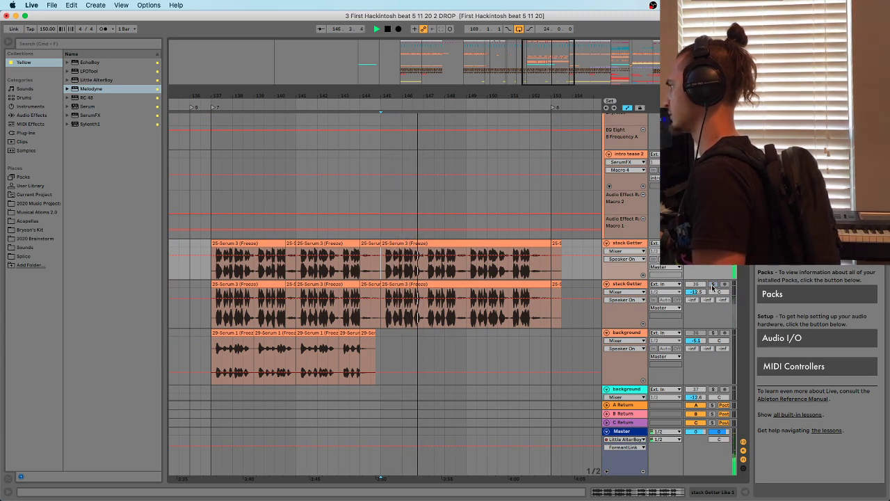
key("space")
scroll(416, 292, "up", 4)
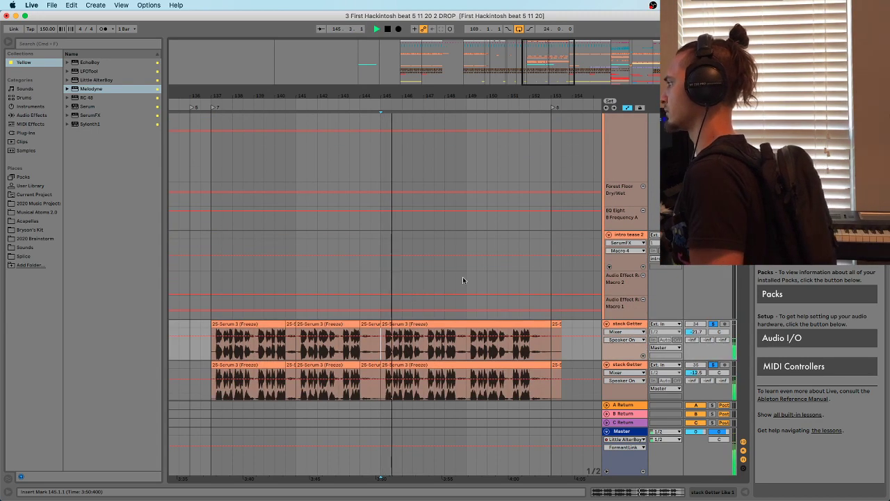
scroll(465, 281, "down", 3)
scroll(390, 262, "up", 4)
scroll(389, 262, "down", 3)
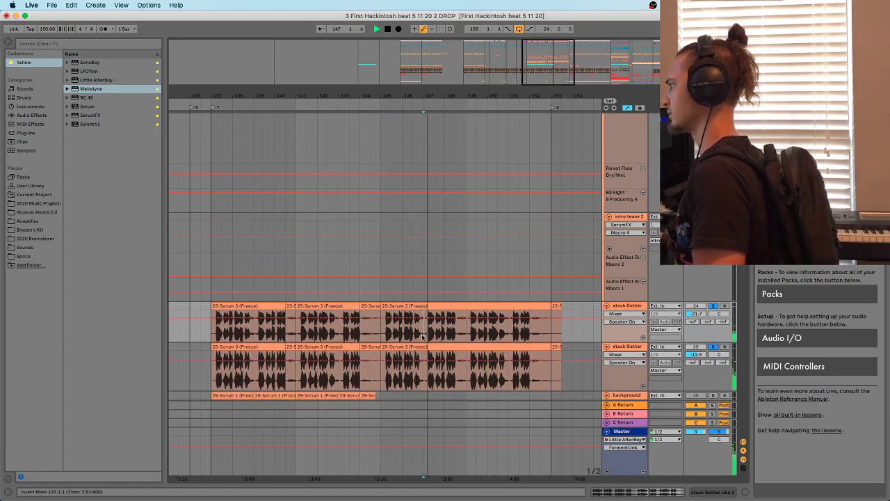
Play the soloed stack Getter tracks from the middle of bar 149, from bar 151 and from bar 145
left_click(478, 336)
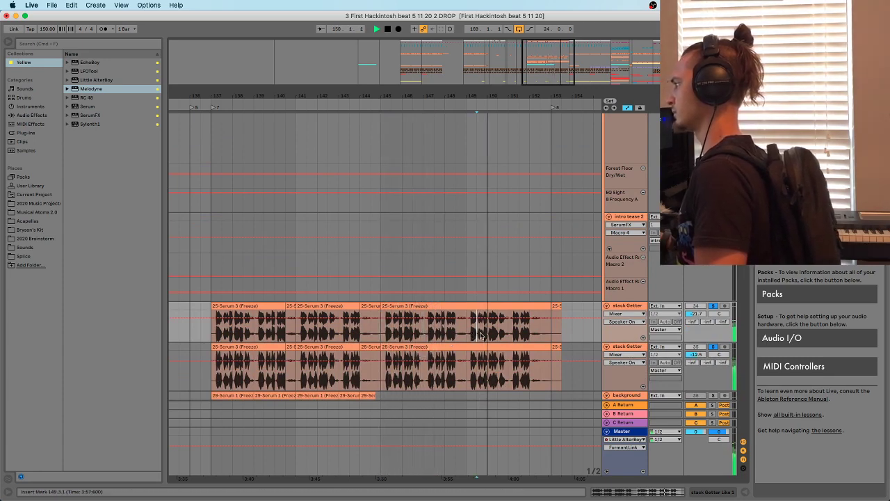
left_click(508, 334)
key("space")
key("space")
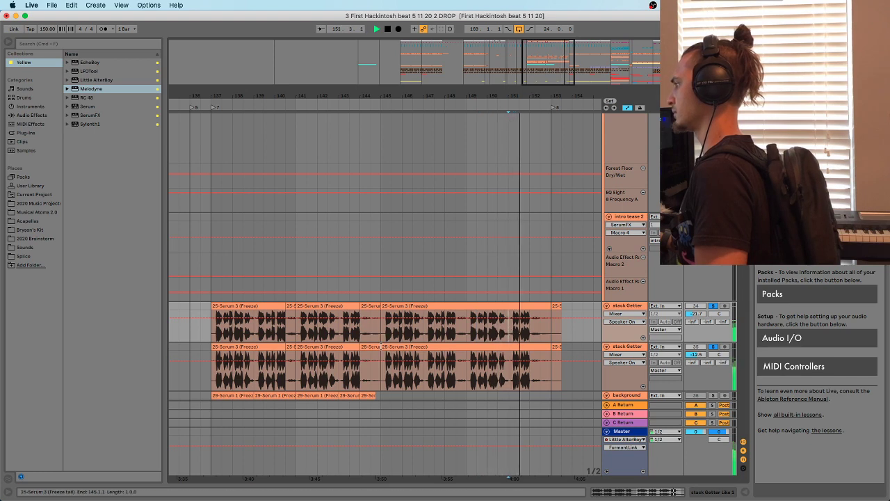
left_click(381, 337)
scroll(376, 341, "down", 1)
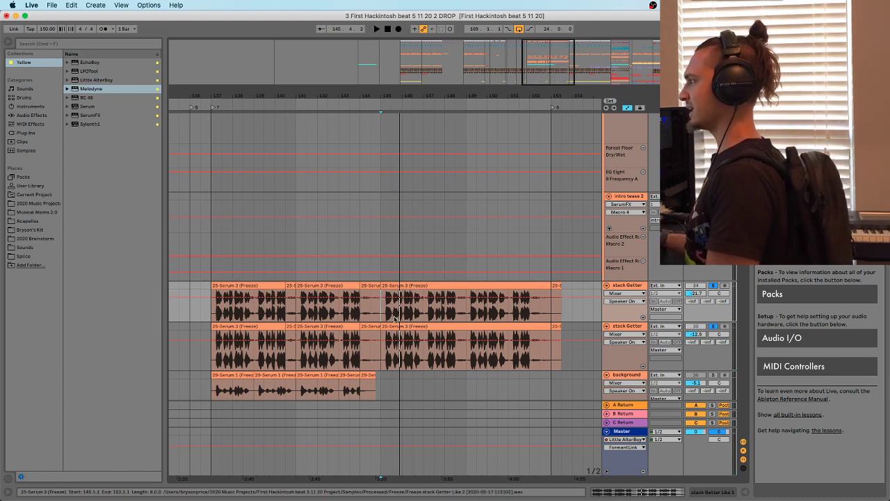
Turn off solo on both stack Getter tracks and place the insert marker at bar 137
scroll(417, 319, "up", 1)
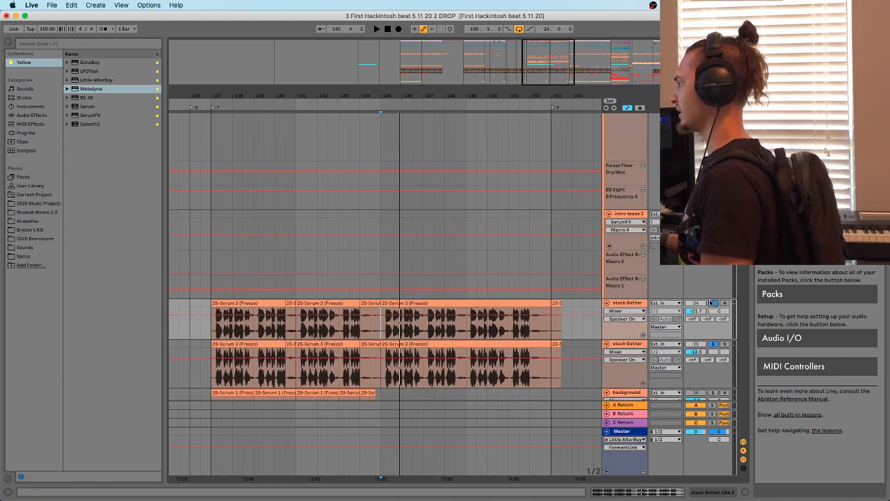
left_click(252, 335)
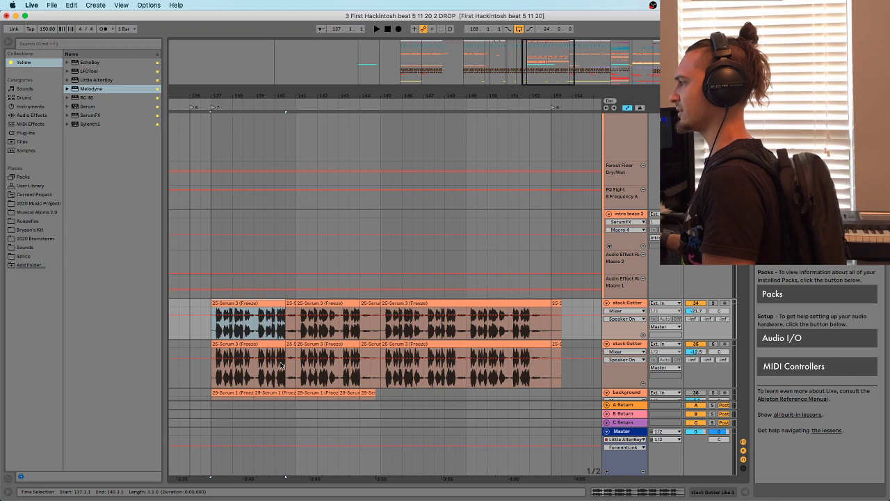
left_click(380, 335)
scroll(304, 314, "up", 10)
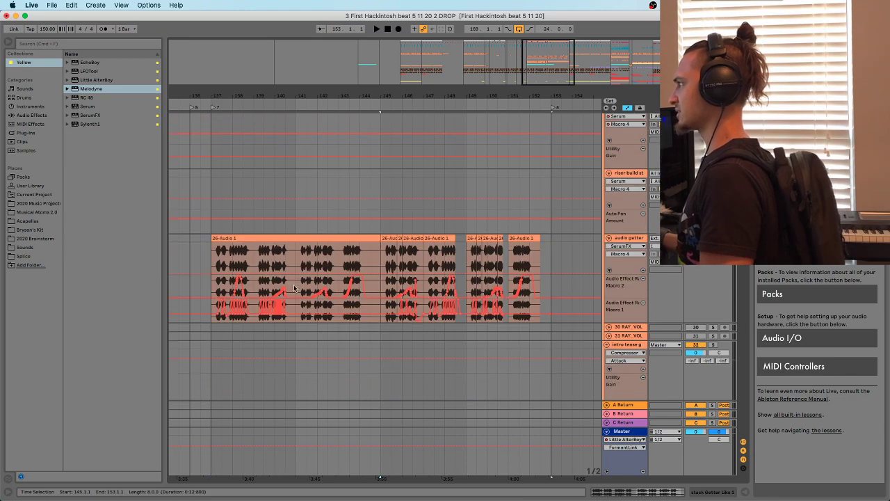
scroll(202, 271, "down", 8)
left_click(209, 248)
scroll(298, 250, "up", 20)
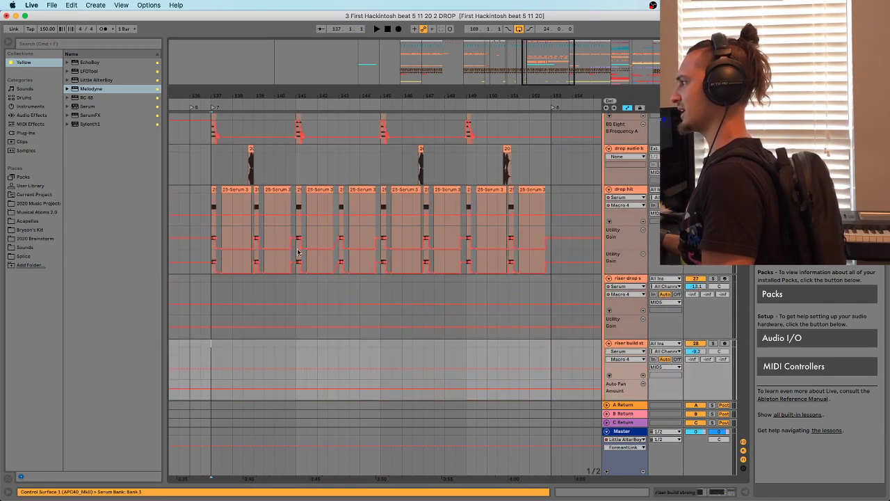
Examine the drop's tracks from the Getter Like MIDI to the frozen layers and select bars 145 to 153 on both stack Getter tracks
scroll(322, 290, "down", 15)
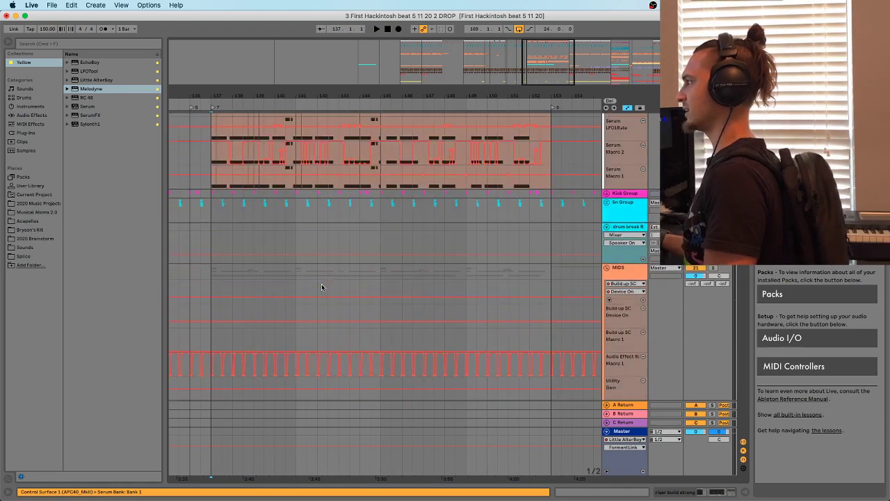
scroll(279, 277, "down", 2)
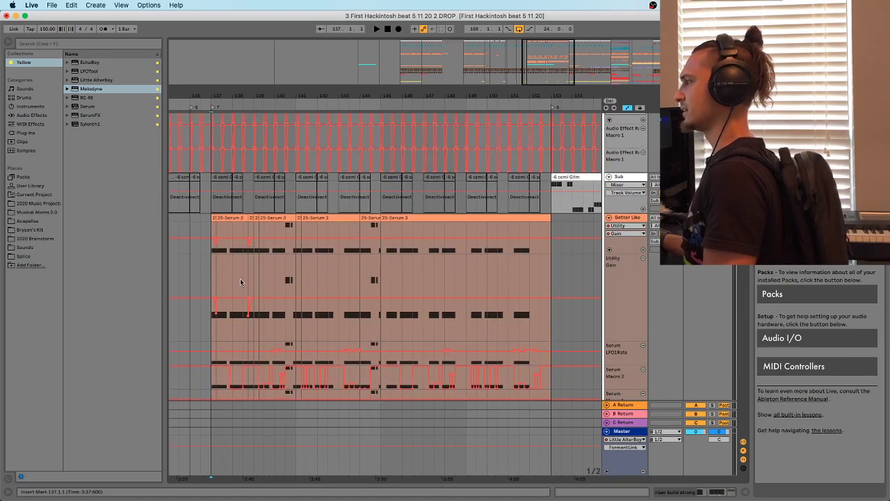
scroll(372, 207, "down", 5)
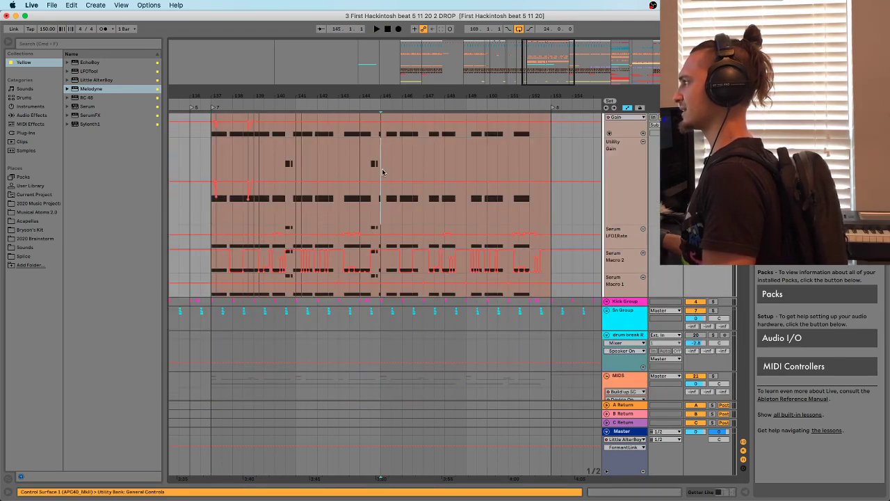
scroll(377, 208, "down", 15)
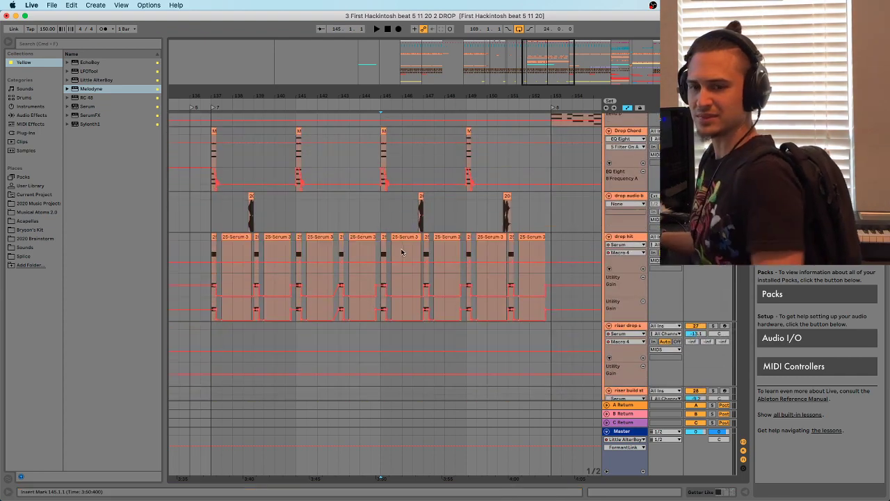
scroll(446, 211, "down", 2)
scroll(419, 259, "up", 13)
scroll(389, 189, "down", 8)
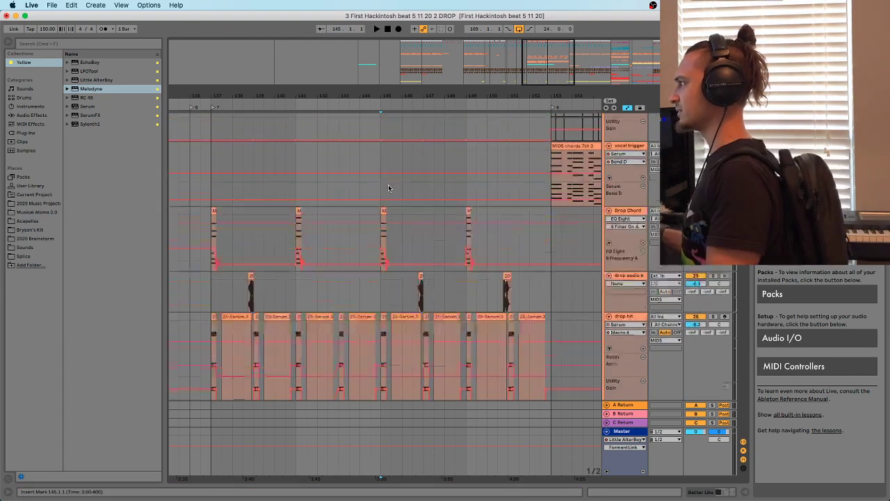
scroll(387, 194, "down", 6)
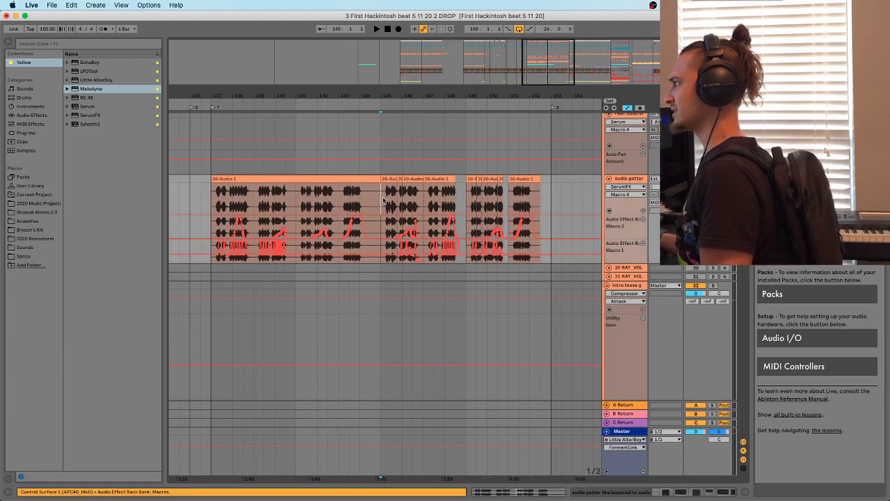
scroll(383, 201, "up", 8)
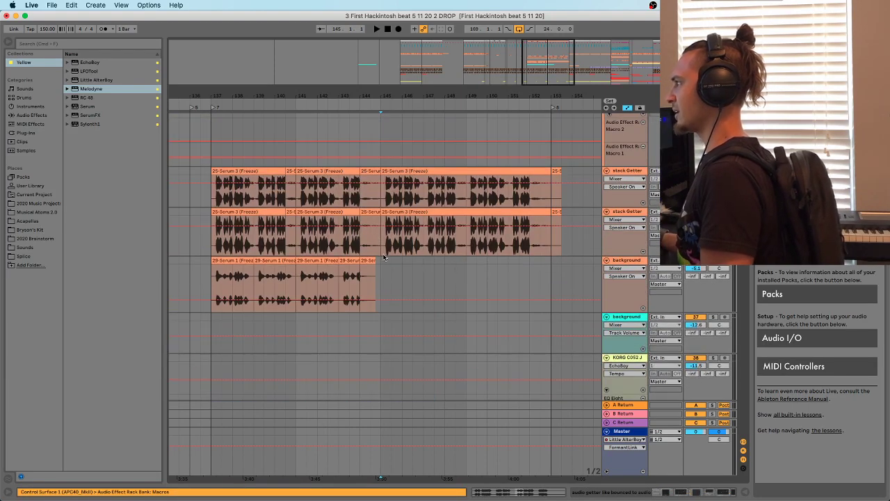
left_click_drag(383, 254, 557, 186)
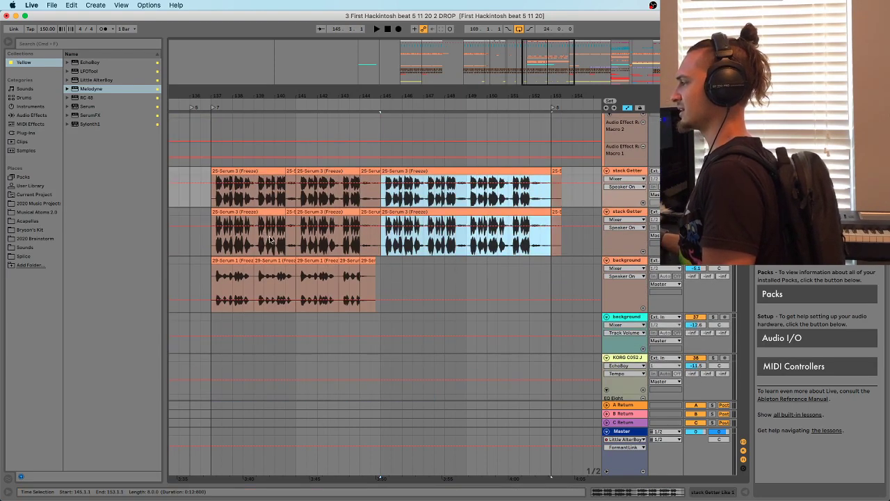
Place the insert marker at bar 137, select the Getter Like track and play the drop from there
scroll(388, 281, "up", 10)
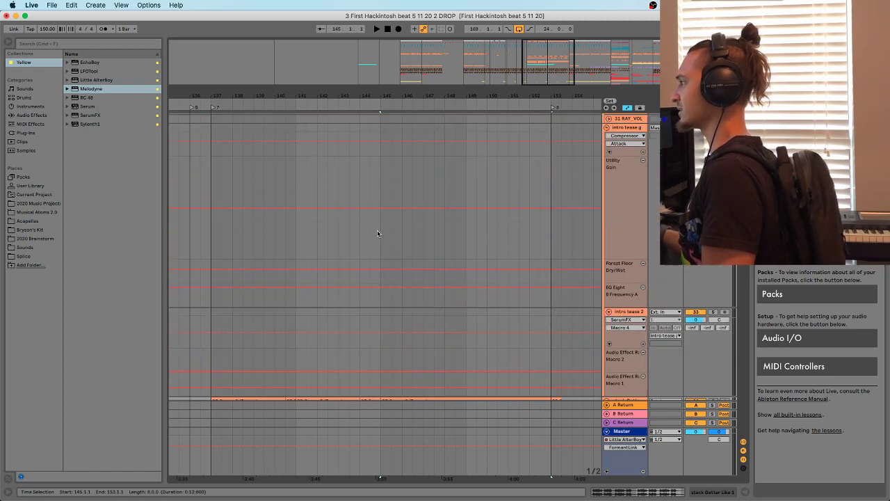
scroll(379, 233, "up", 5)
left_click(216, 263)
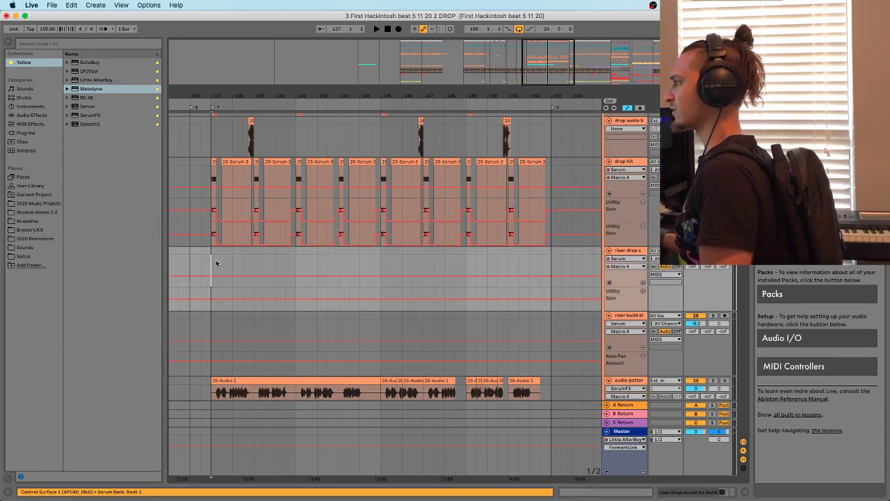
left_click_drag(220, 97, 271, 85)
scroll(272, 243, "up", 15)
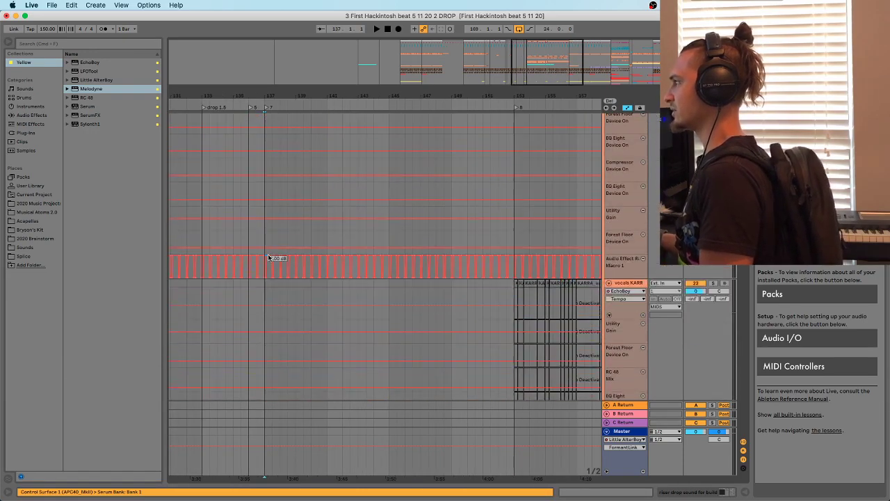
scroll(269, 253, "down", 8)
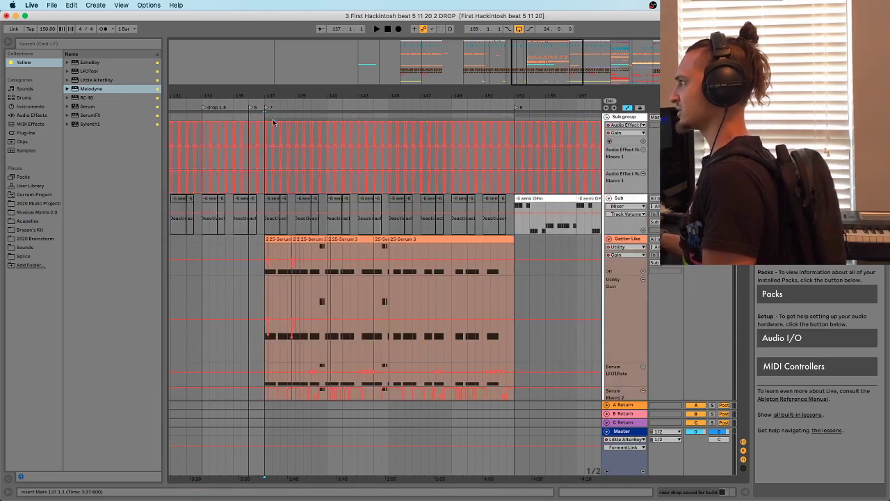
left_click_drag(268, 98, 301, 89)
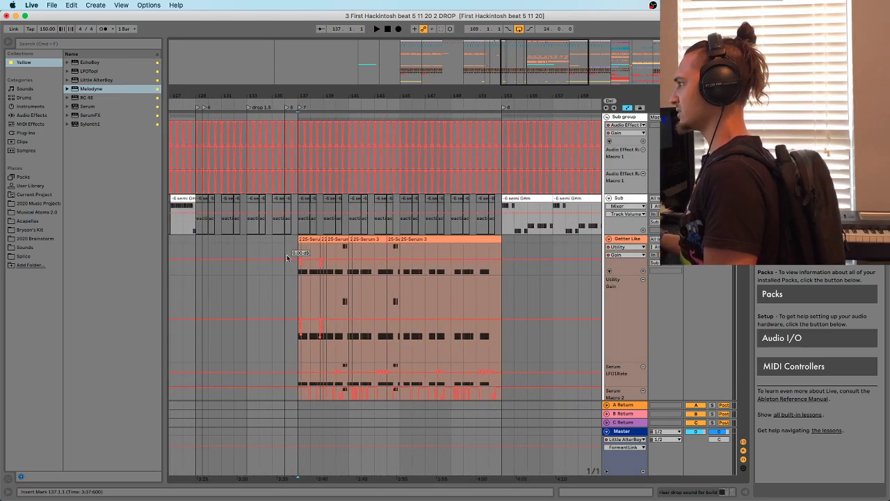
left_click(634, 238)
key("space")
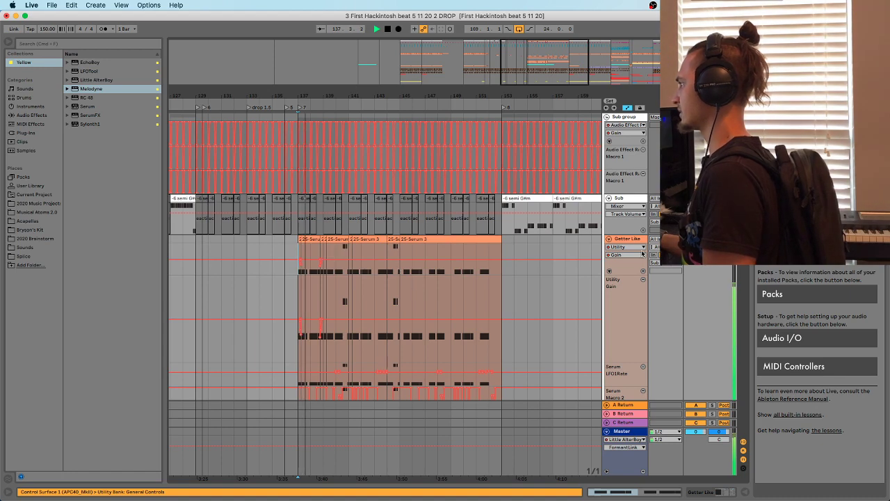
key("super+r")
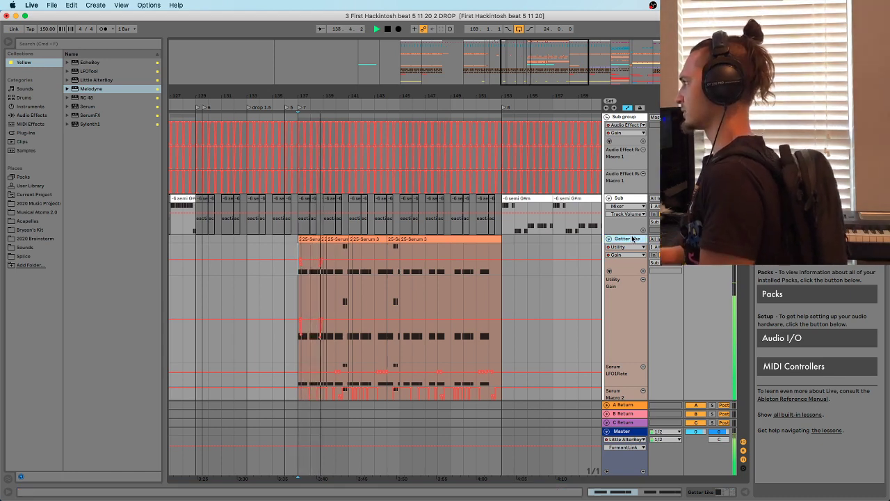
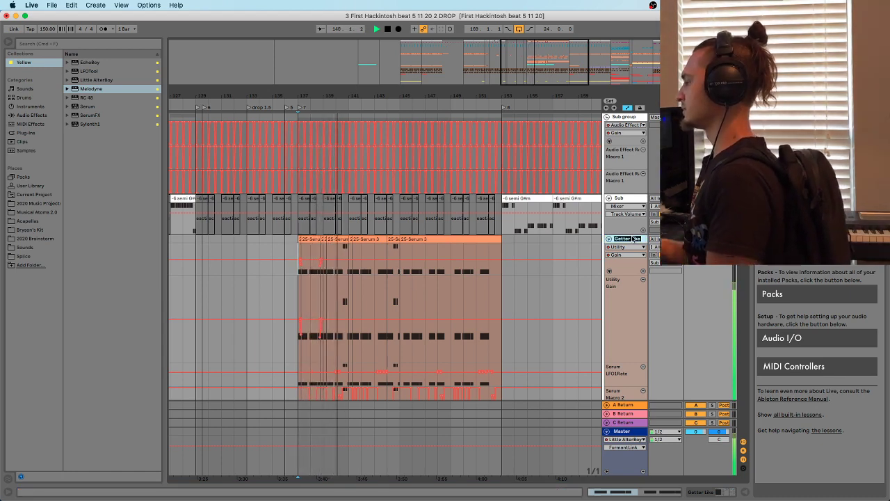
Open the Getter Like clip ending at bar 141 and lower its two short high notes in bar 140 to B1
left_click(336, 273)
double_click(339, 271)
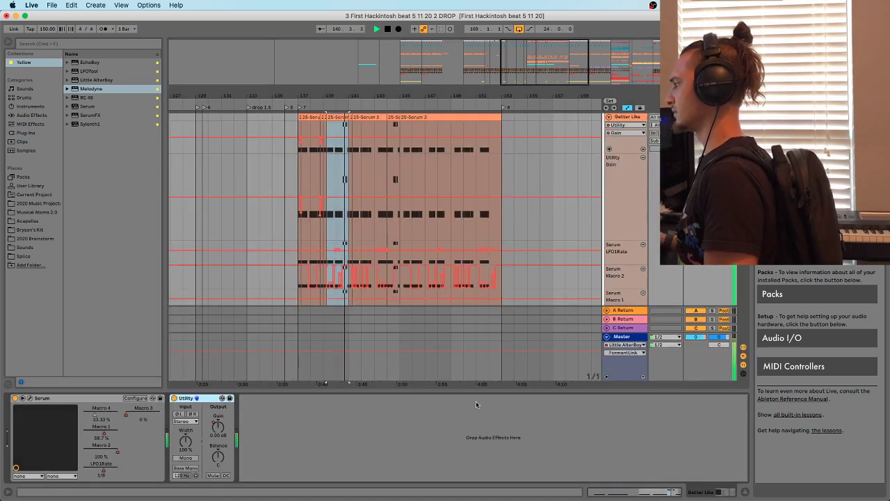
left_click_drag(463, 389, 456, 311)
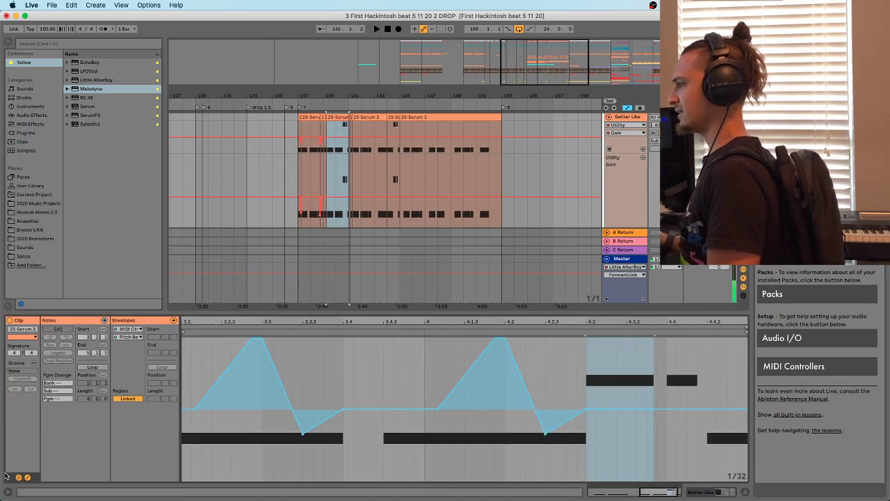
left_click(27, 478)
left_click_drag(575, 369, 686, 402)
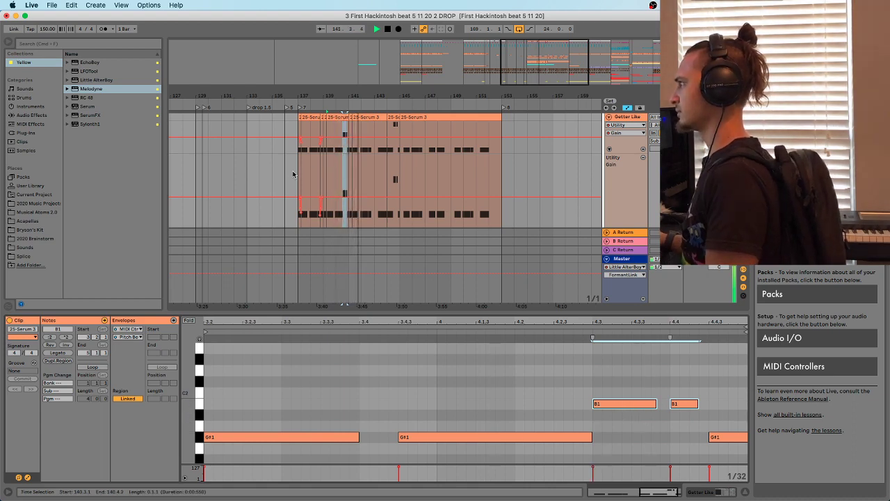
Play the Getter Like part from bar 144 and from bar 137
left_click(387, 150)
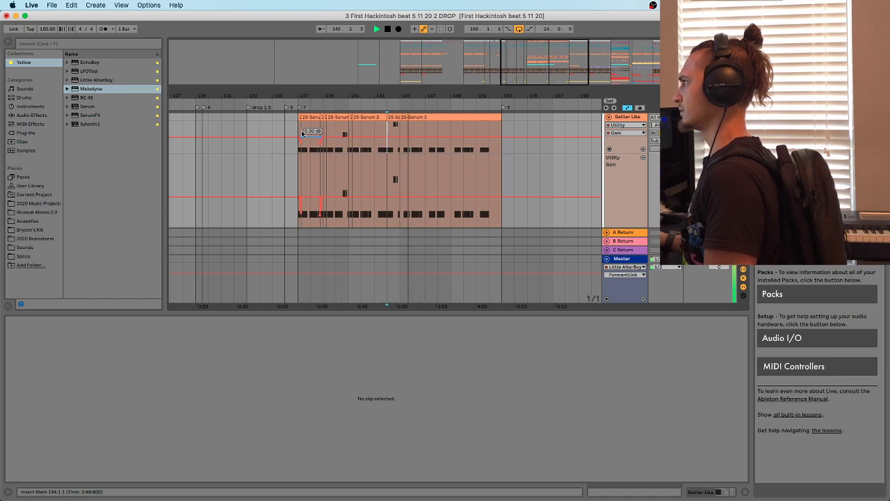
left_click(300, 132)
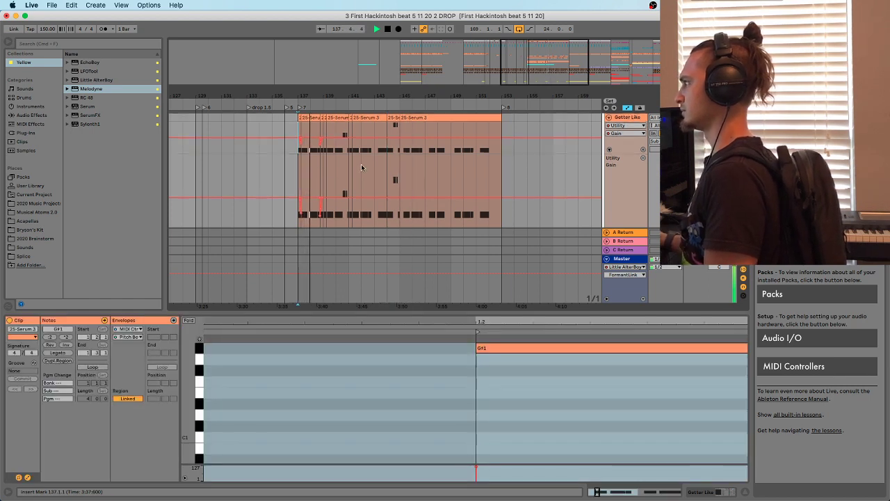
scroll(327, 174, "up", 1)
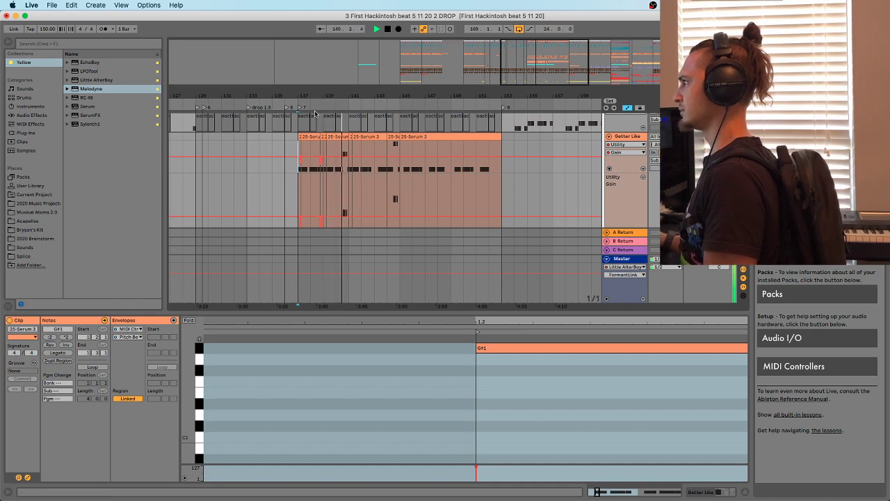
Copy the Utility Gain automation dip on the Getter Like track from 137.1.1 to 137.2.1
left_click_drag(311, 96, 316, 132)
scroll(341, 169, "down", 3)
left_click_drag(289, 192, 298, 191)
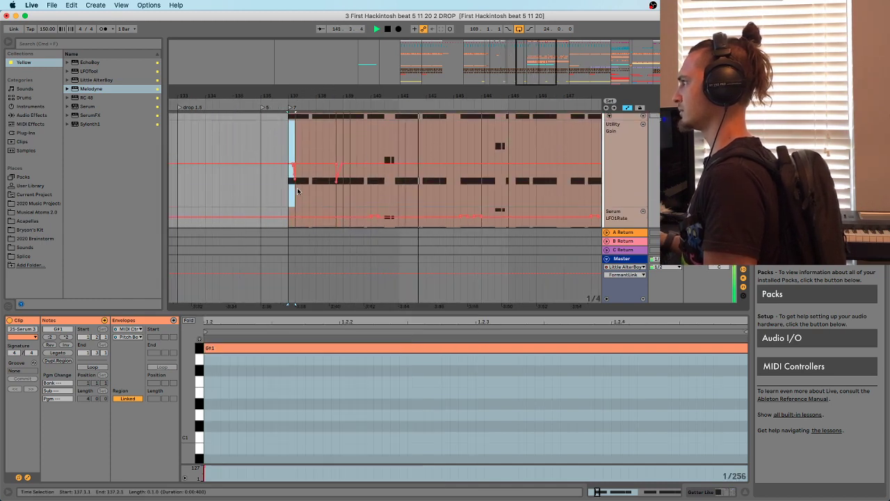
key("super+c")
left_click(405, 156)
key("super+v")
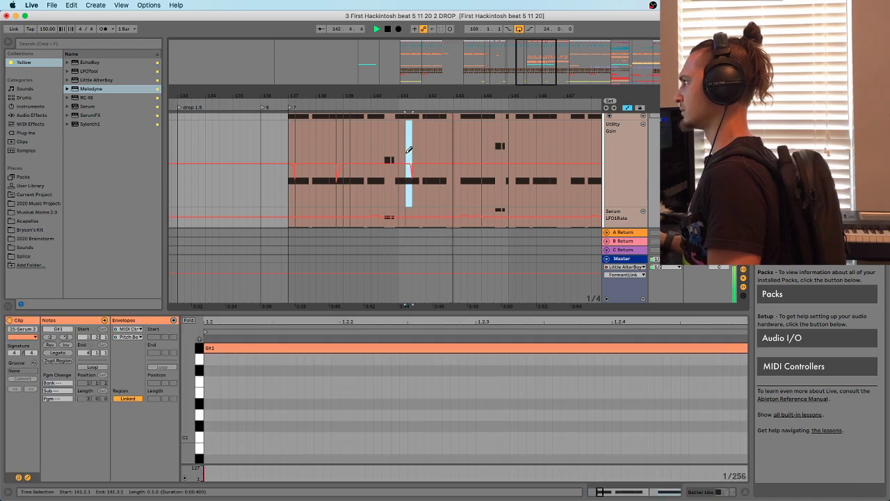
left_click(404, 146)
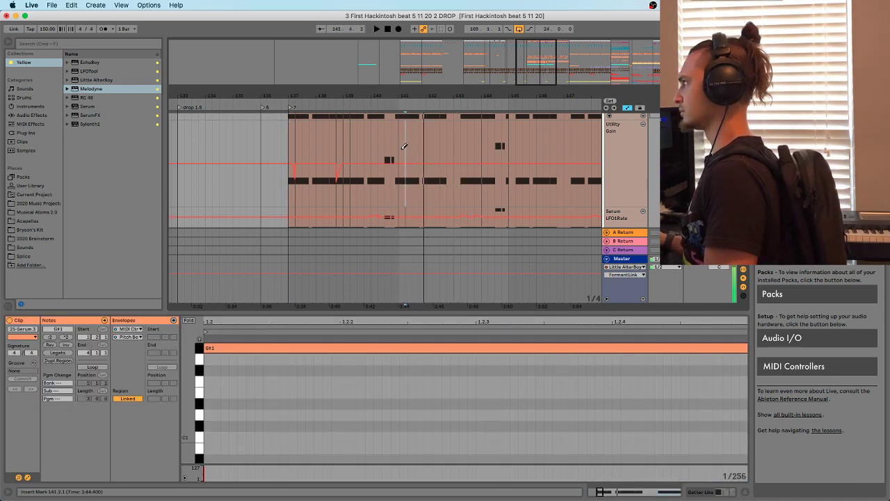
Paste the copied Utility Gain dip at 141.1.1 and play it back from bar 141 and from bar 137
left_click(399, 150)
left_click(402, 146, "shift")
key("space")
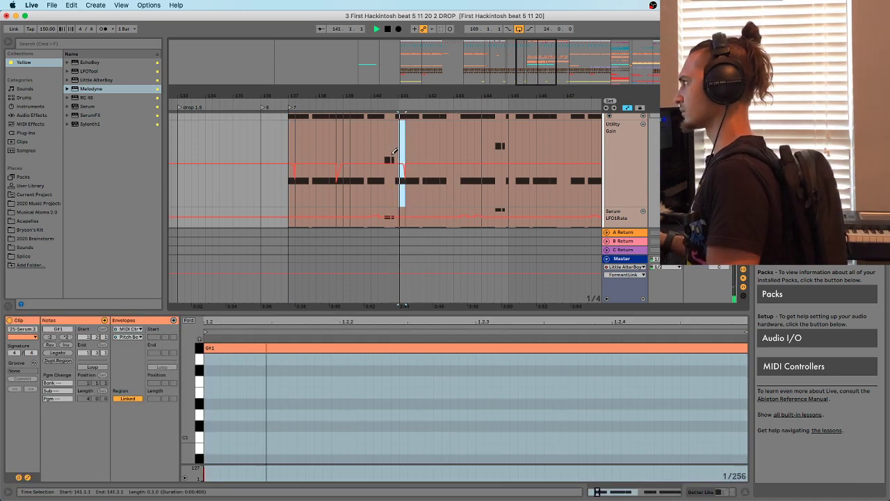
left_click_drag(407, 94, 415, 117)
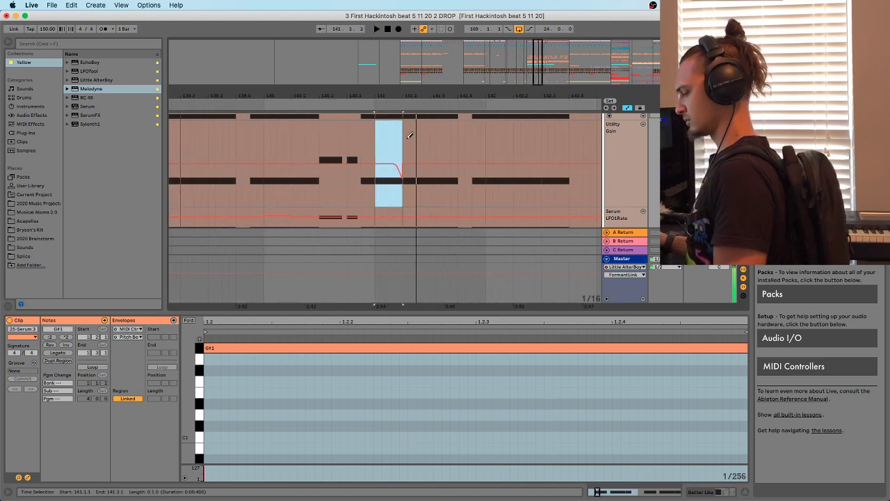
key("minus")
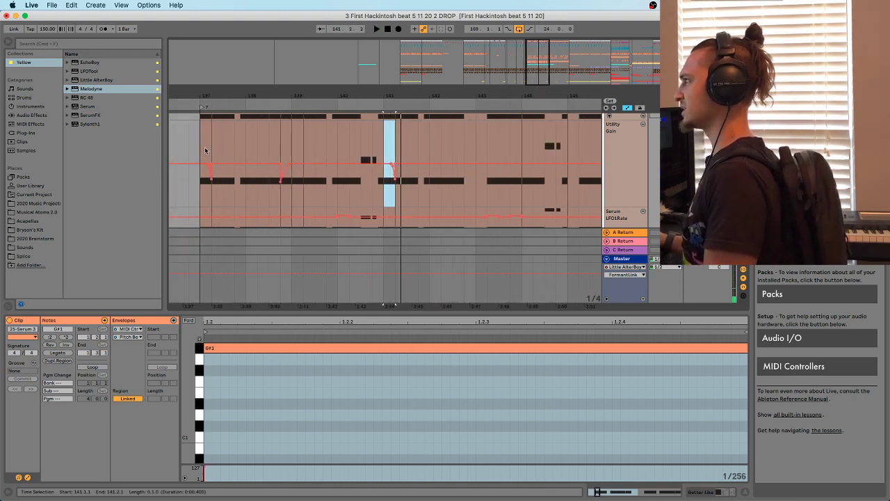
left_click(205, 146)
key("space")
Copy the Utility Gain automation ramp on the Getter Like track from 138.4.1 to 139.2.1
left_click_drag(285, 157, 303, 201)
key("super+c")
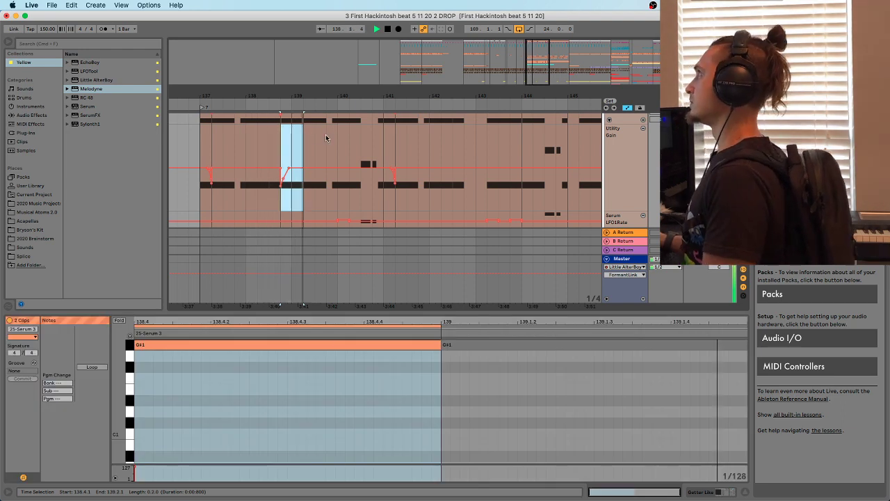
scroll(501, 156, "up", 3)
scroll(501, 157, "down", 3)
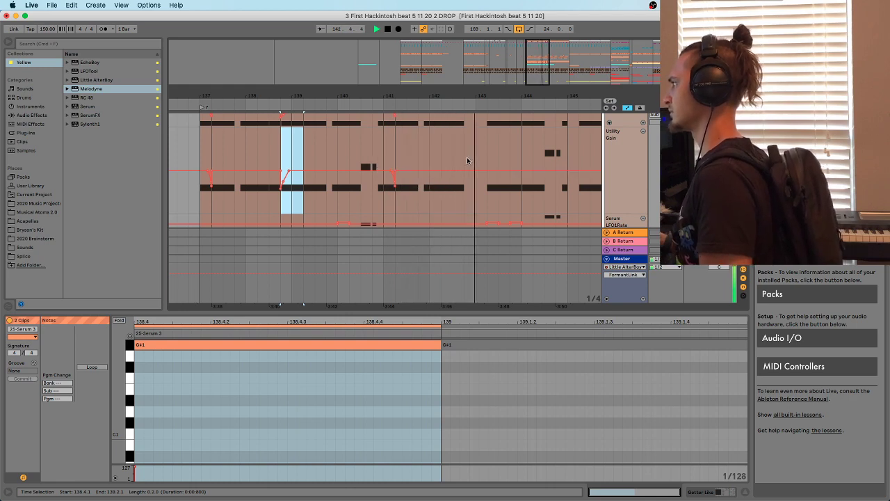
scroll(459, 125, "right", 2)
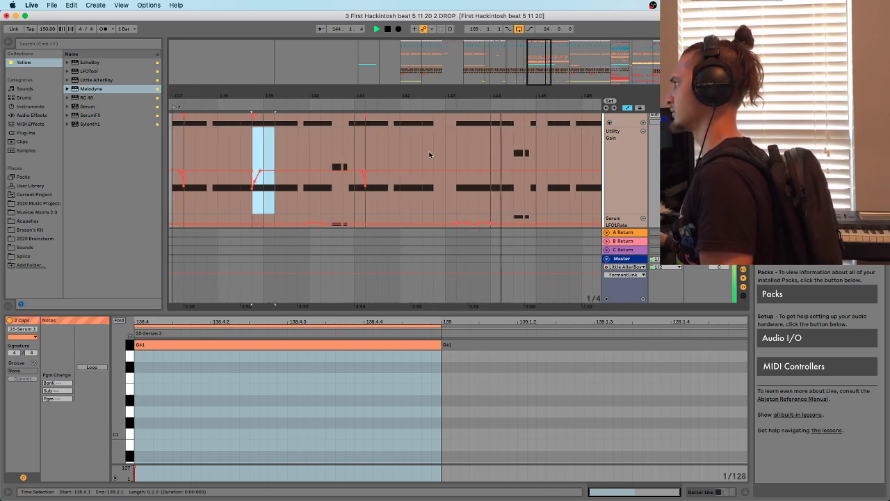
Play the Getter Like part from bar 142 and examine its Utility Gain automation around bars 141 to 144
left_click(401, 161)
scroll(445, 96, "right", 2)
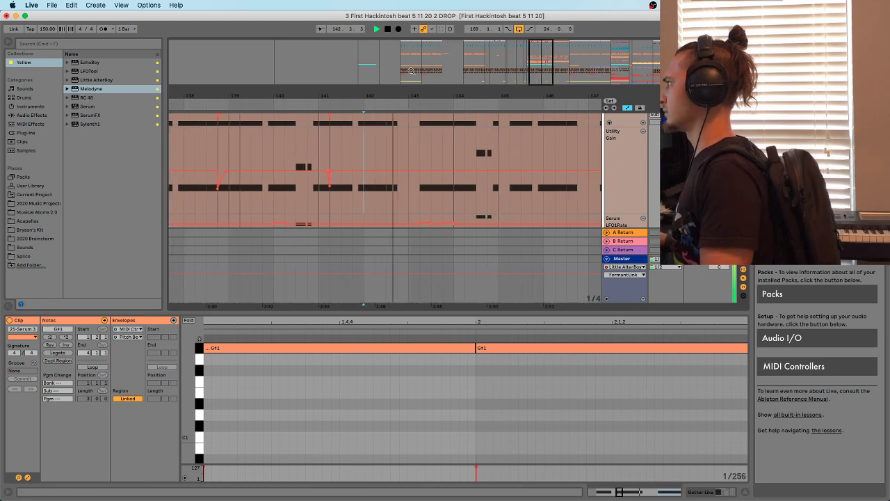
scroll(396, 130, "down", 1)
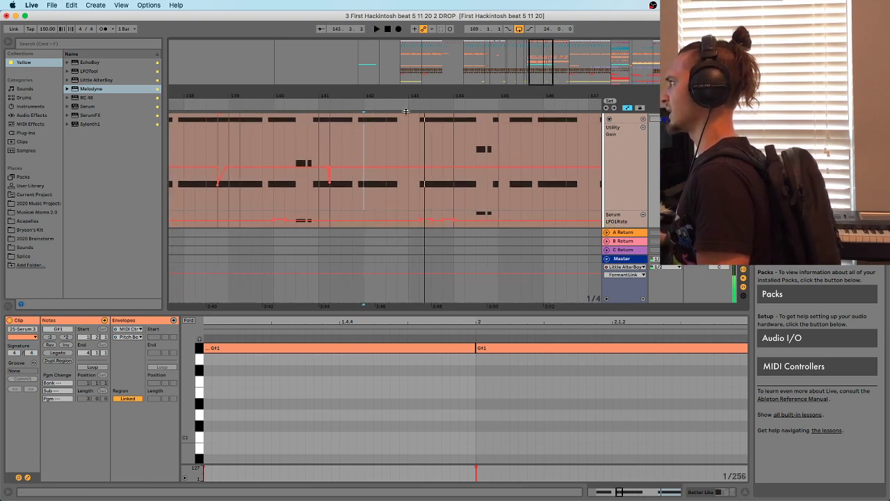
left_click_drag(401, 91, 394, 122)
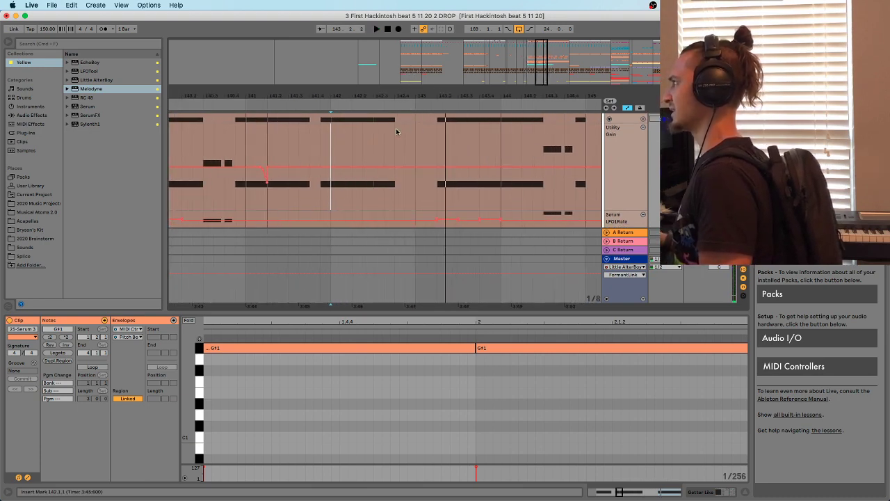
scroll(398, 157, "up", 3)
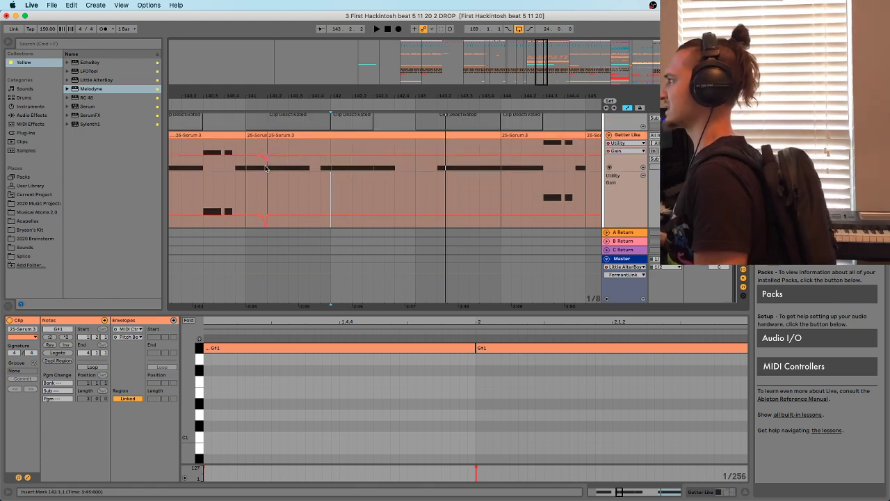
Check the tracks below Getter Like for sound after 142.4.1 and play the frozen background chords clip from there
left_click(243, 151)
left_click_drag(413, 319, 412, 390)
left_click(395, 140)
left_click_drag(402, 91, 397, 159)
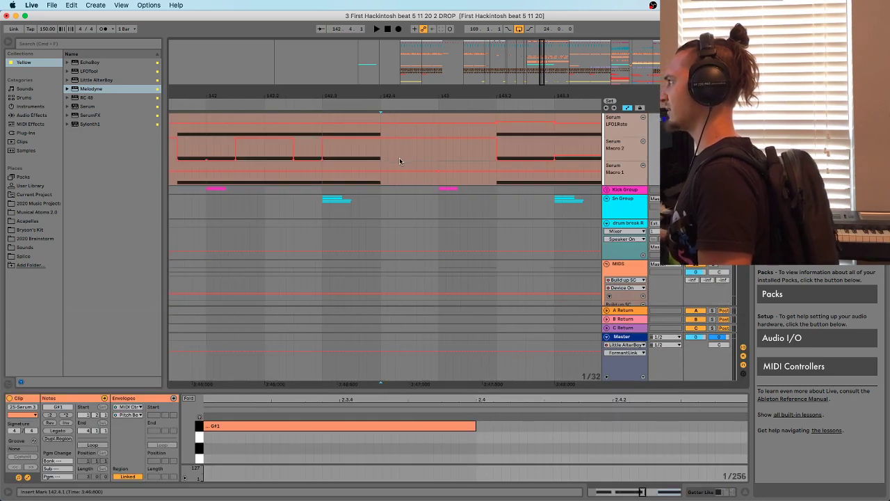
scroll(404, 163, "down", 5)
scroll(407, 167, "down", 10)
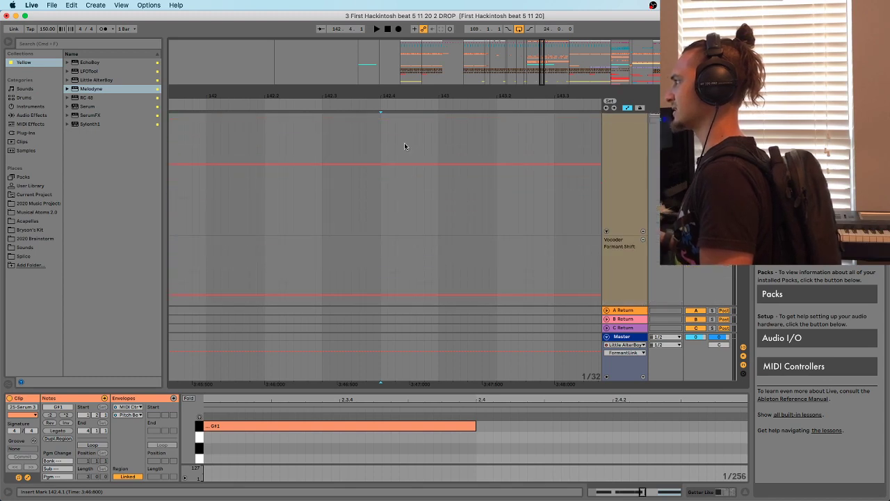
scroll(403, 145, "down", 5)
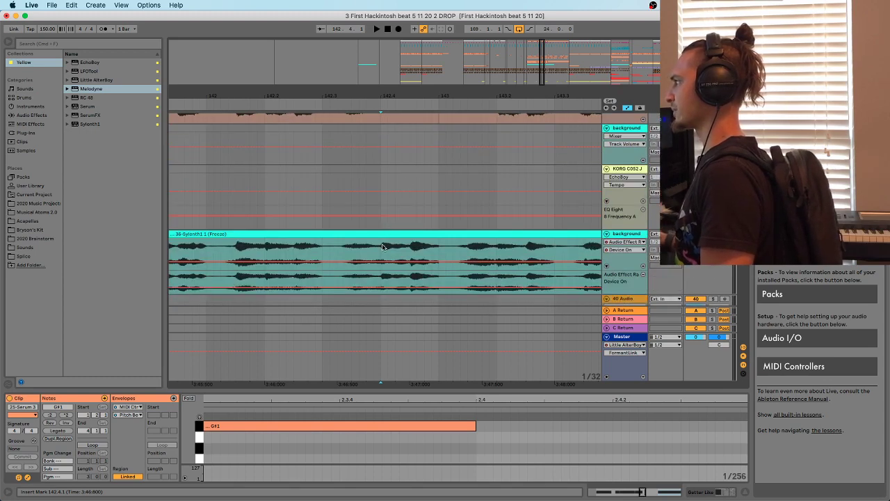
left_click(383, 233)
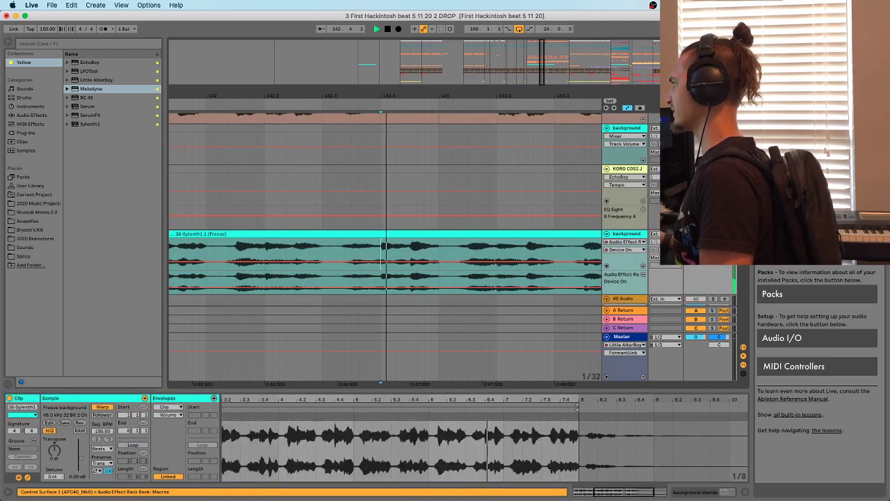
key("space")
scroll(389, 222, "down", 8)
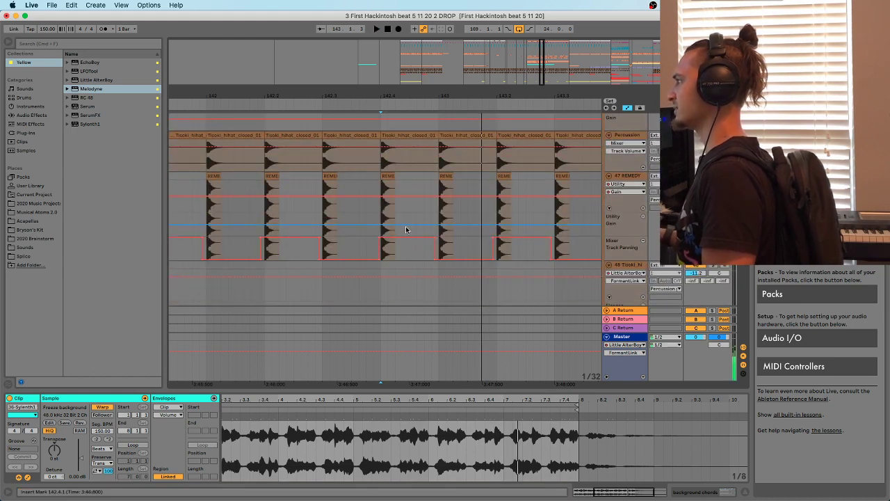
Delete the RAY_VOL hi-hat hits between the one at 142.4.1 and bar 143
left_click(402, 159)
left_click(450, 159)
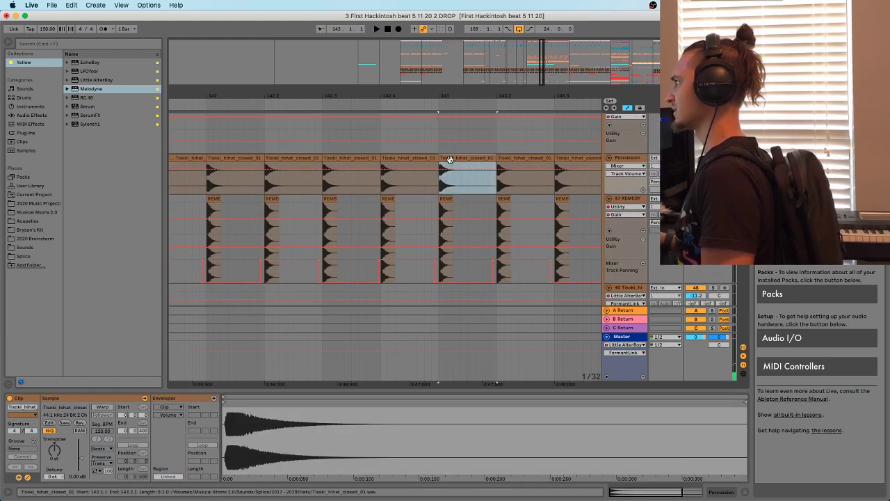
left_click(383, 213)
scroll(384, 212, "down", 5)
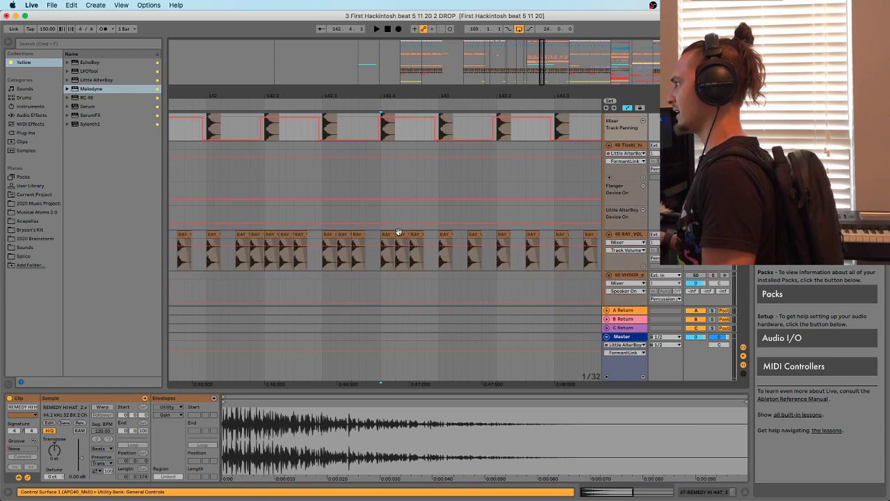
left_click_drag(398, 231, 432, 236)
scroll(389, 219, "down", 5)
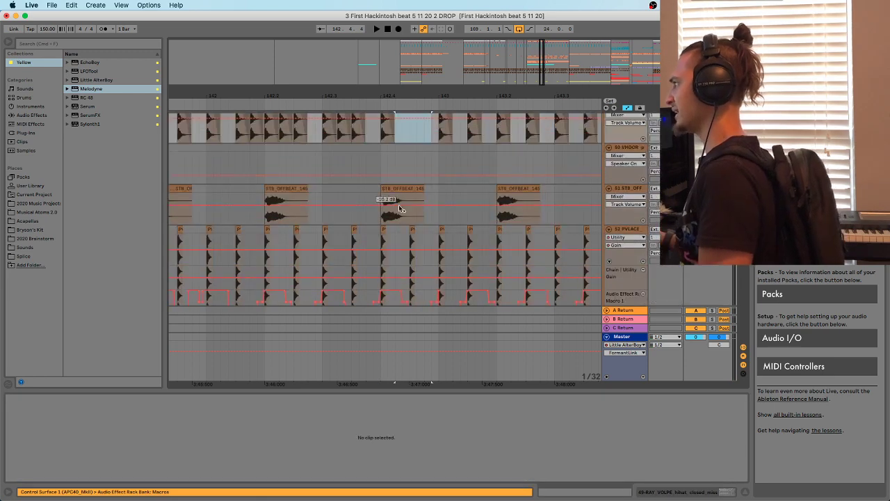
Delete the STB_OFFBEAT clip at 142.4.1 and the PVLACE hit midway between 142.4.1 and bar 143
left_click(400, 208)
key("Delete")
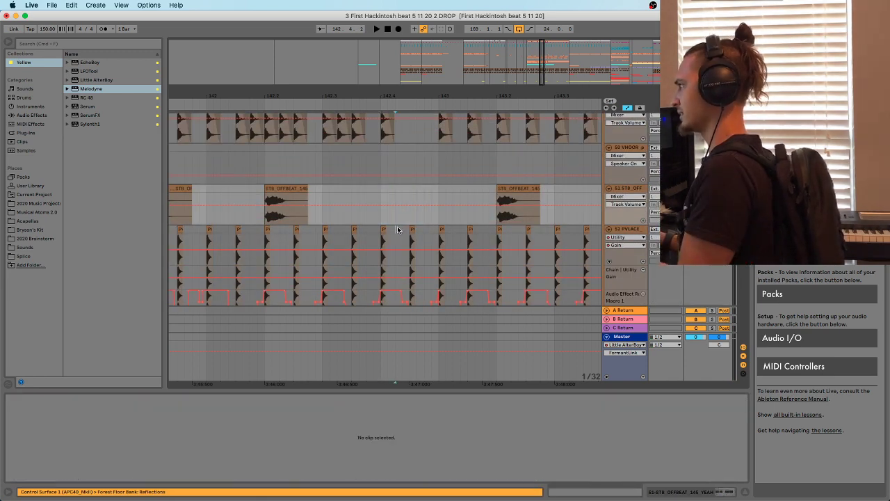
left_click_drag(398, 230, 431, 232)
key("Delete")
Play the thinned-out percussion section from 142.4.1 and from 142.3.1 to check the gap before bar 143
scroll(399, 233, "down", 5)
left_click(379, 244)
scroll(381, 244, "up", 5)
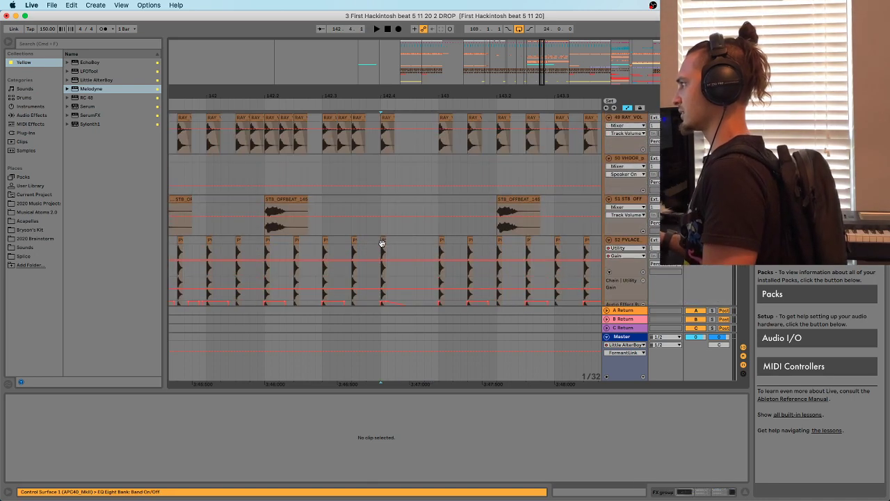
scroll(382, 243, "down", 5)
key("space")
scroll(396, 233, "down", 5)
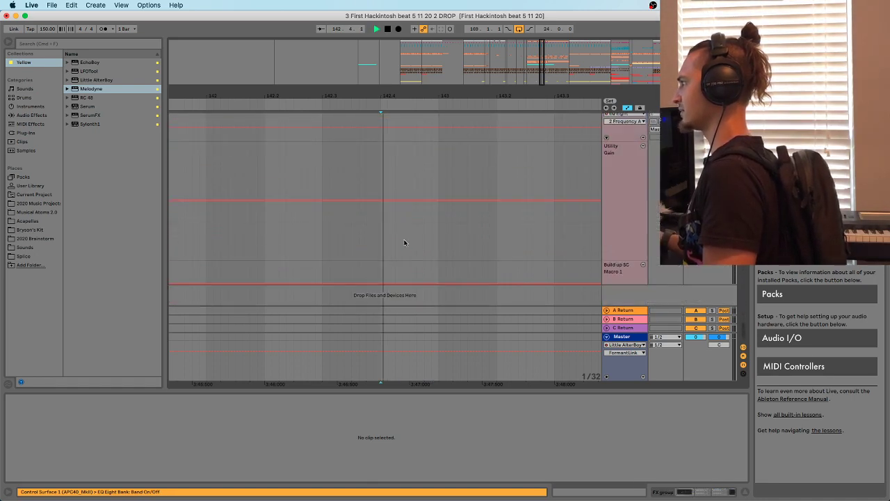
left_click(338, 232)
key("space")
key("space")
Replay from 142.3.1 while checking the FX, vocal and frozen stack Getter tracks for sound leading into bar 143
scroll(369, 264, "up", 5)
left_click(379, 277)
scroll(382, 275, "up", 6)
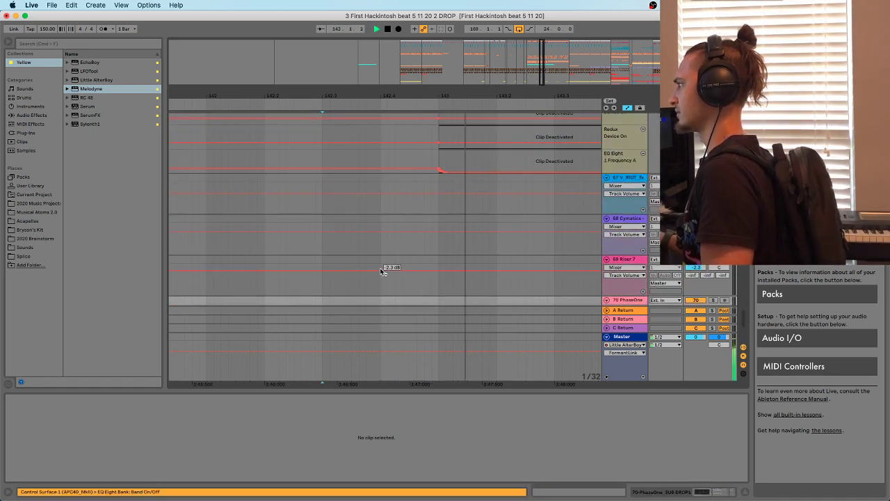
key("space")
key("space")
scroll(396, 285, "up", 10)
key("space")
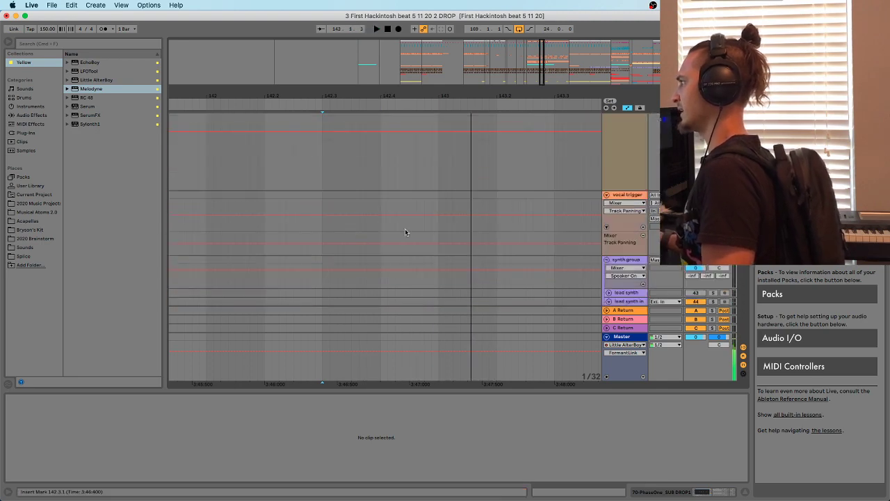
scroll(355, 229, "up", 8)
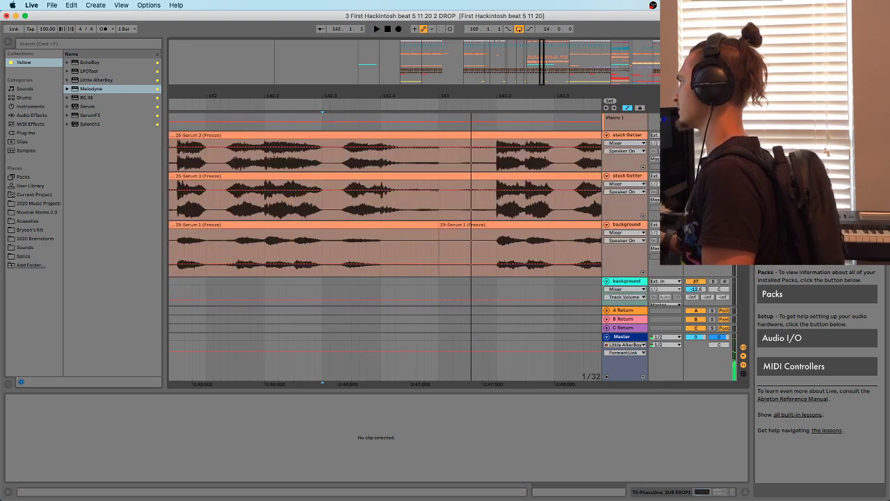
key("space")
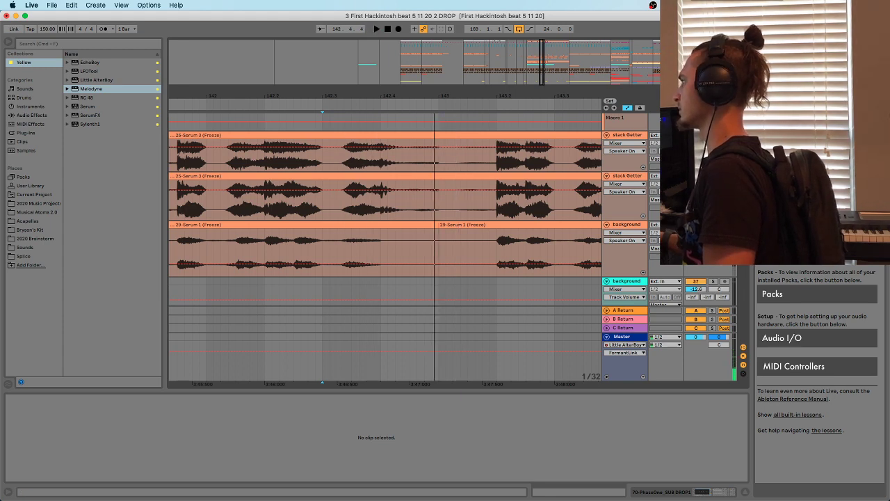
key("space")
Play the bounced audio getter track from 142.4.1 and examine the Vocoder, EQ Eight and OTT in its device chain
scroll(394, 239, "down", 5)
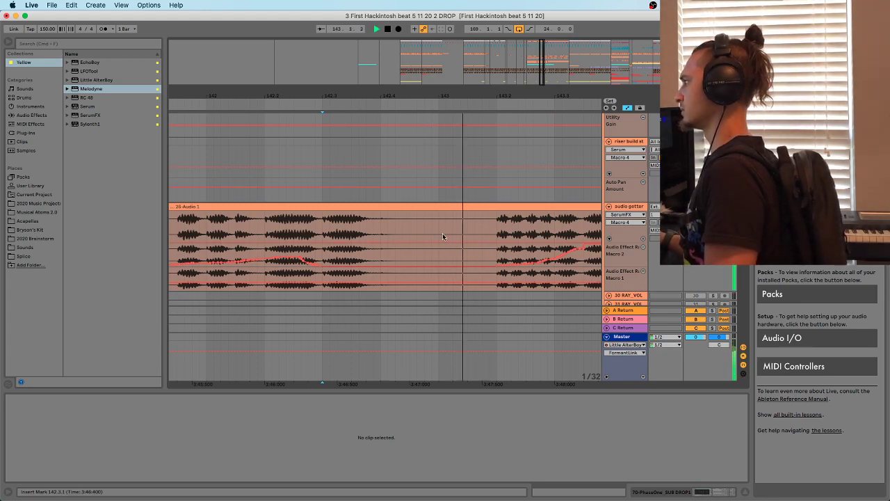
scroll(443, 233, "up", 5)
scroll(393, 221, "down", 5)
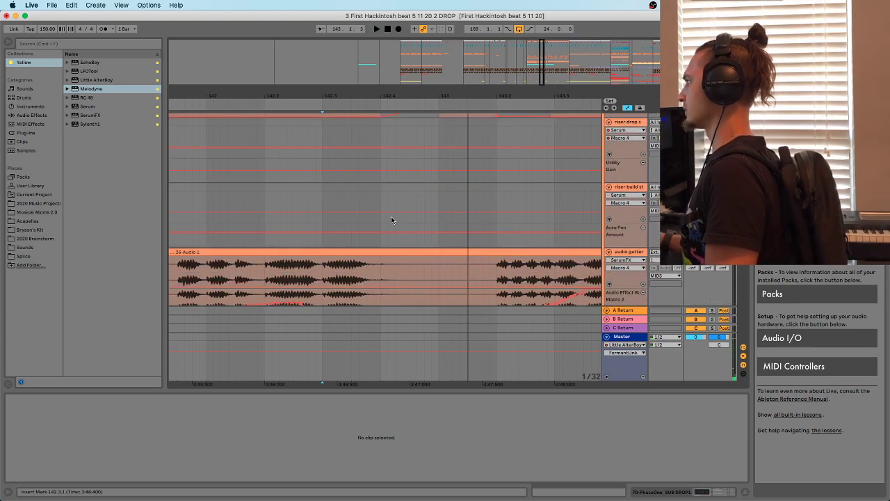
left_click(377, 276)
key("space")
scroll(445, 255, "down", 2)
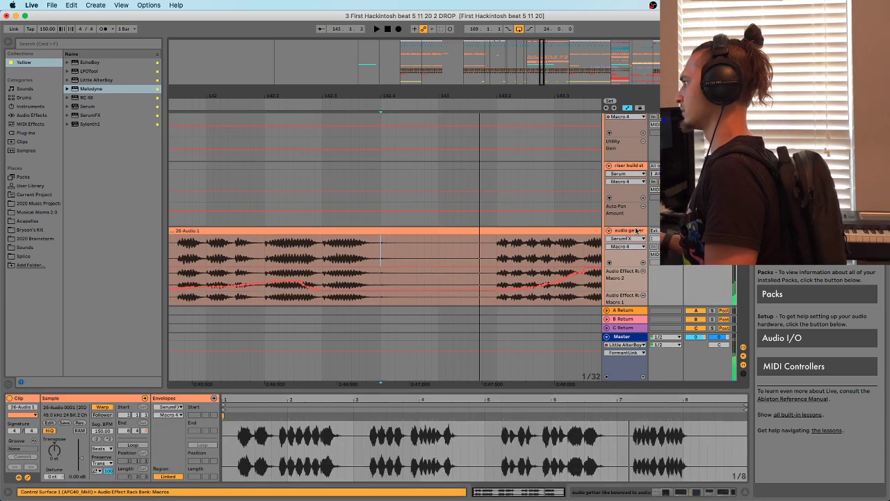
double_click(636, 231)
mouse_move(679, 493)
left_mouse_down()
mouse_move(719, 492)
mouse_move(689, 491)
left_mouse_up()
Examine the effect chains and automation of the Sub group and the MIDS group at 142.4.1
scroll(424, 250, "up", 5)
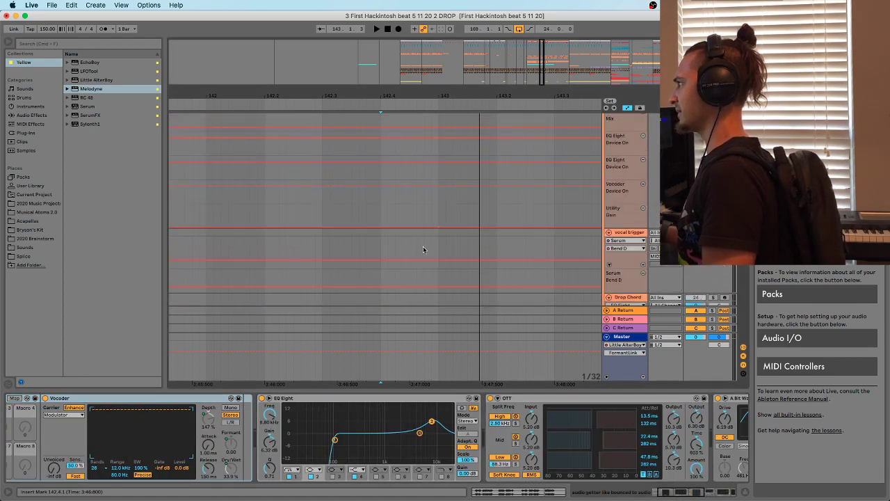
scroll(424, 250, "up", 4)
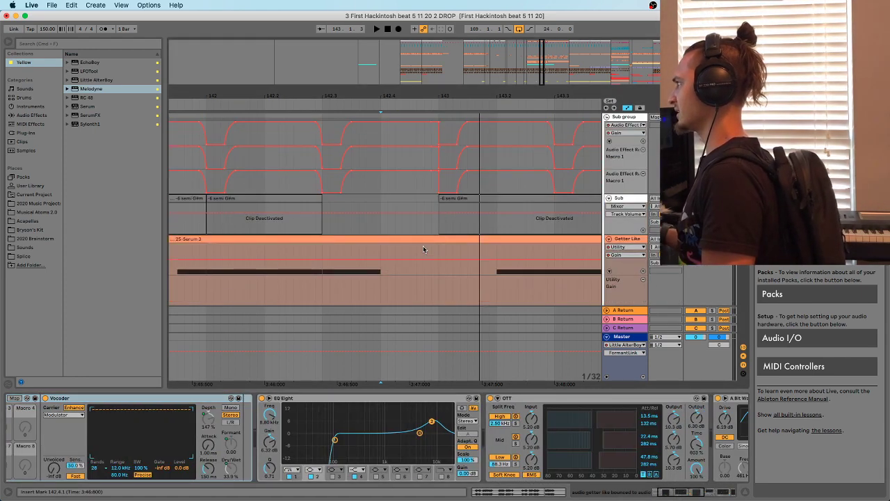
left_click(400, 192)
scroll(417, 226, "down", 8)
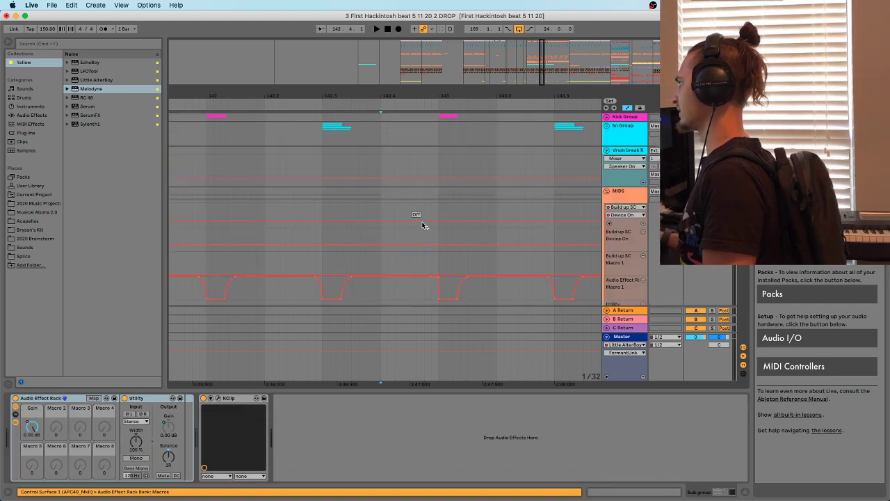
left_click(380, 177)
scroll(383, 177, "down", 4)
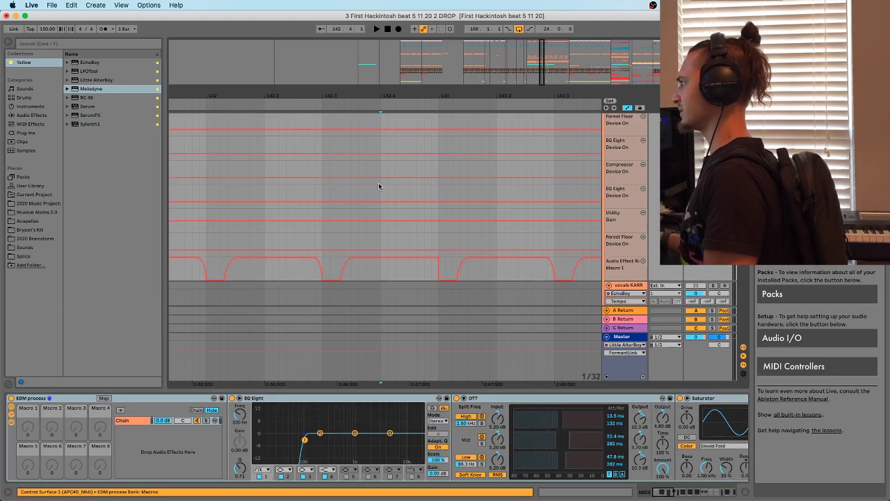
scroll(408, 230, "up", 3)
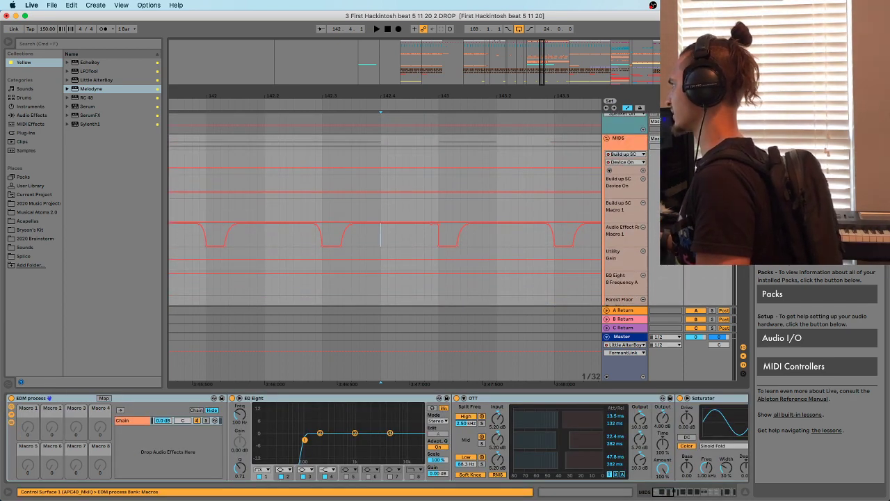
Play repeatedly from 142.4.1 while examining the MIDS group's automation lanes
key("space")
scroll(417, 205, "down", 2)
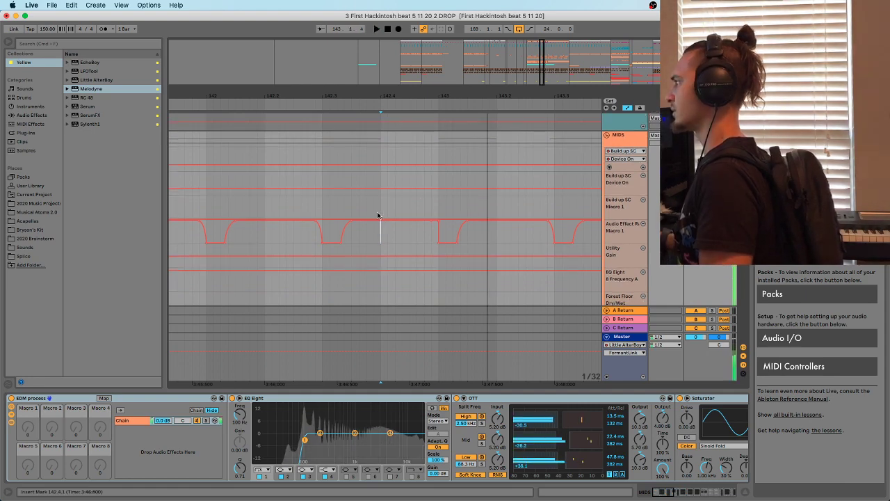
scroll(417, 208, "down", 3)
key("space")
key("space")
scroll(580, 199, "up", 9)
key("space")
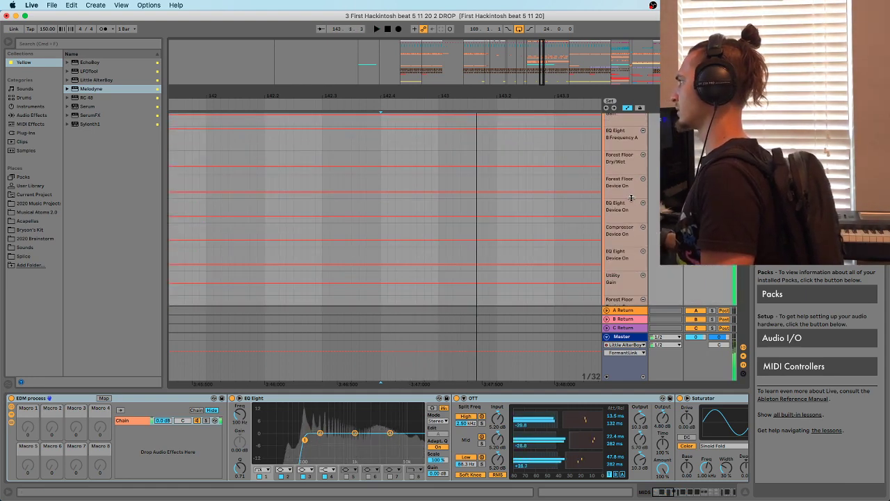
Replay from 142.4.1 while examining the Forest Floor, Audio Effect Rack and Build up SC devices in the MIDS chain
key("space")
key("space")
key("space")
key("space")
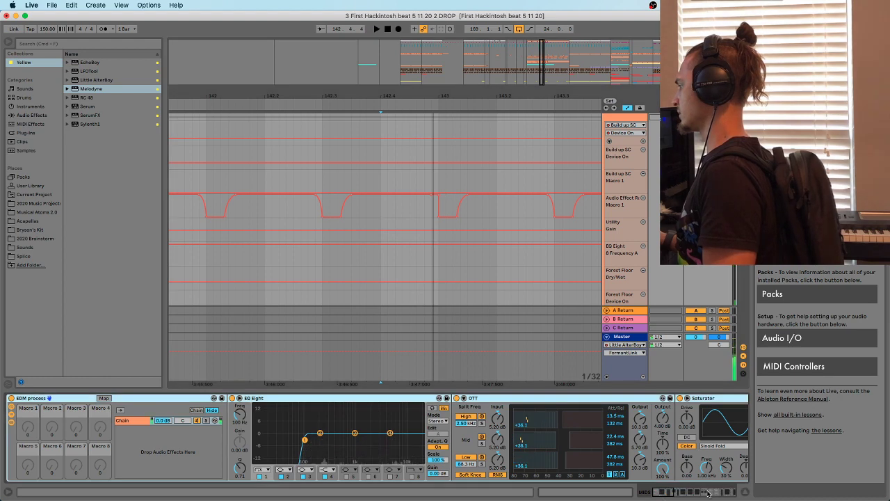
left_click_drag(664, 492, 708, 494)
key("space")
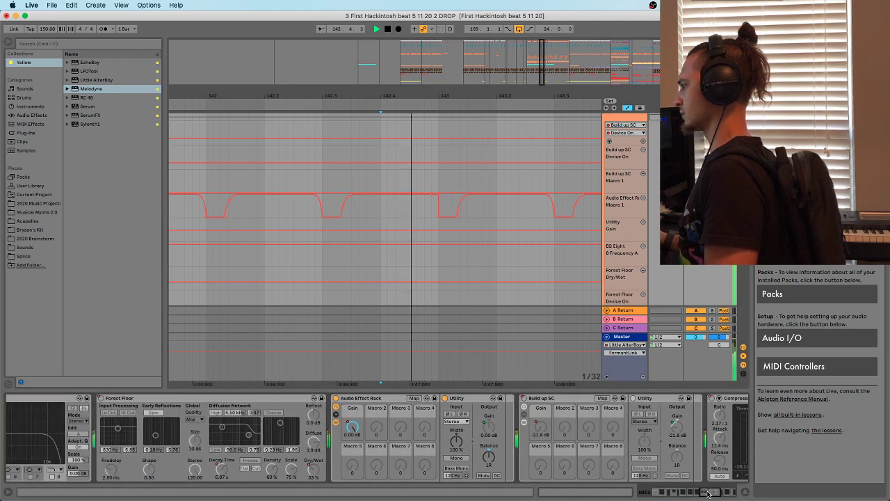
key("space")
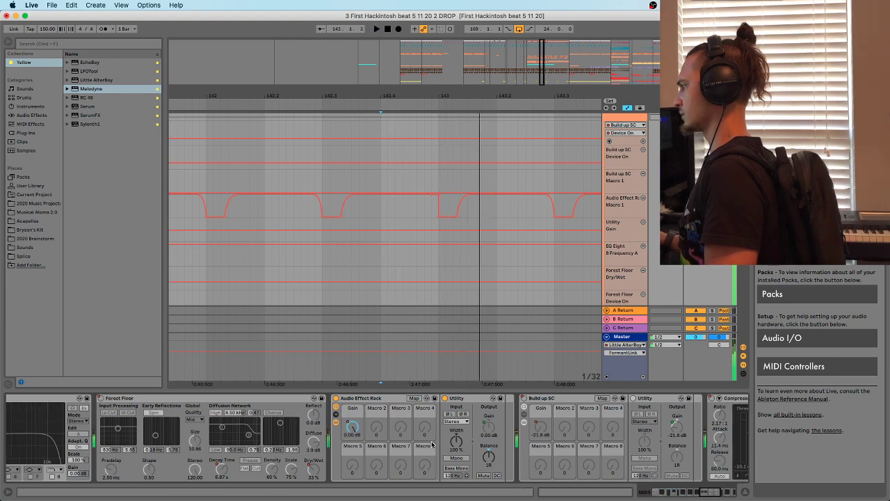
Display the MIDS Audio Effect Rack's Gain automation and play from 142.3.1 while examining the end of the device chain
right_click(352, 427)
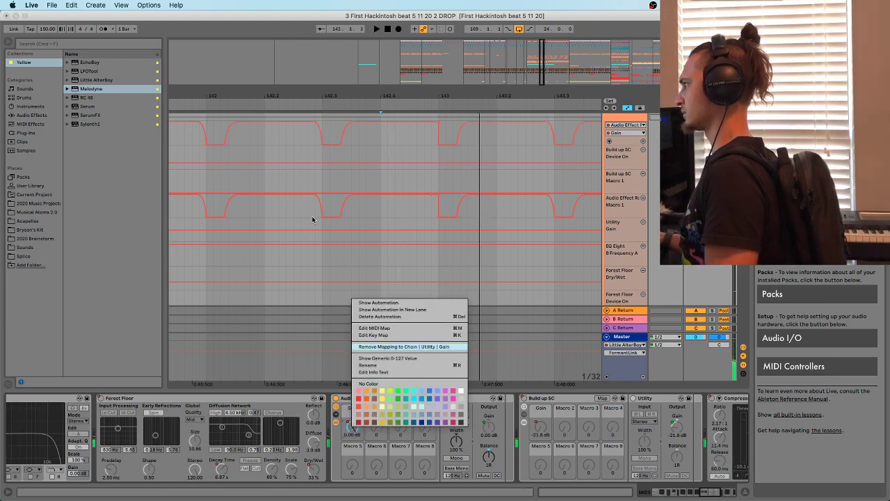
left_click(322, 179)
left_click(322, 180)
key("space")
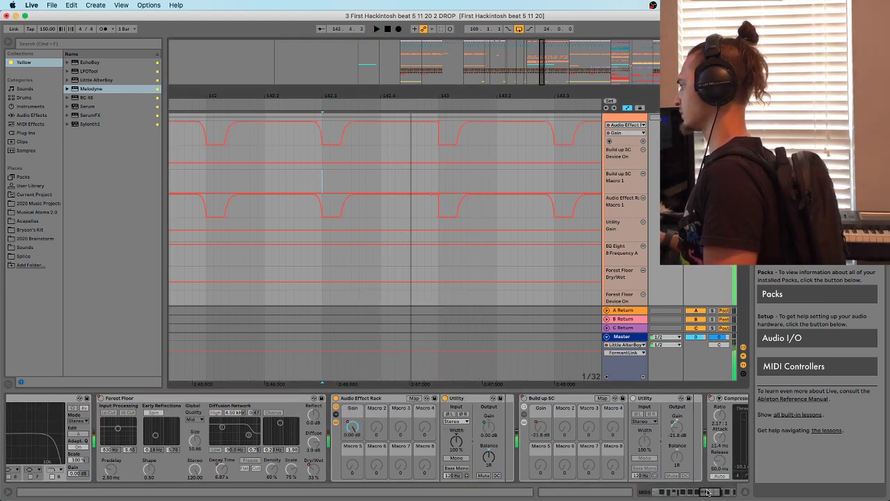
mouse_move(708, 493)
left_mouse_down()
mouse_move(653, 492)
mouse_move(724, 495)
left_mouse_up()
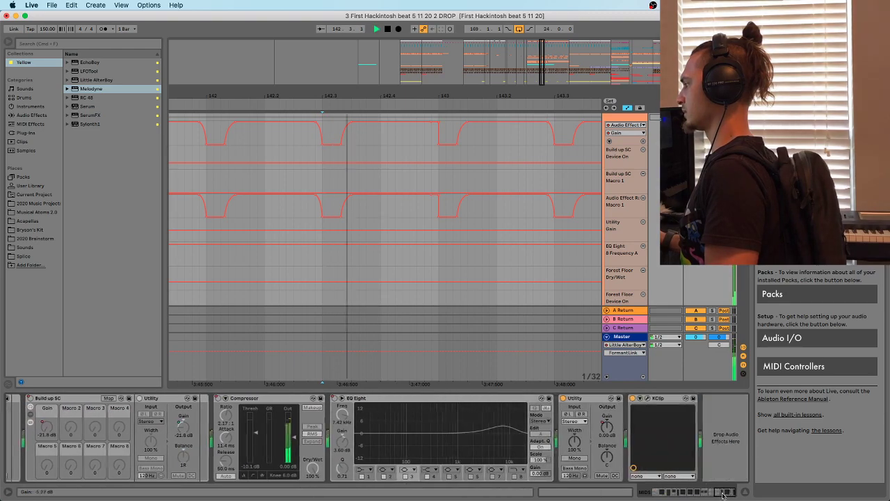
scroll(476, 283, "down", 10)
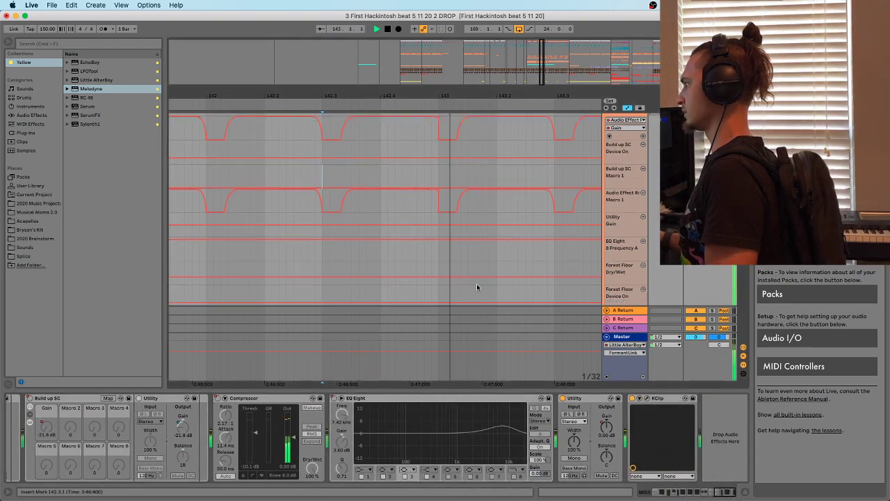
key("space")
Solo the drop hit track, play it from 142.3.1, and unsolo it
scroll(427, 227, "up", 5)
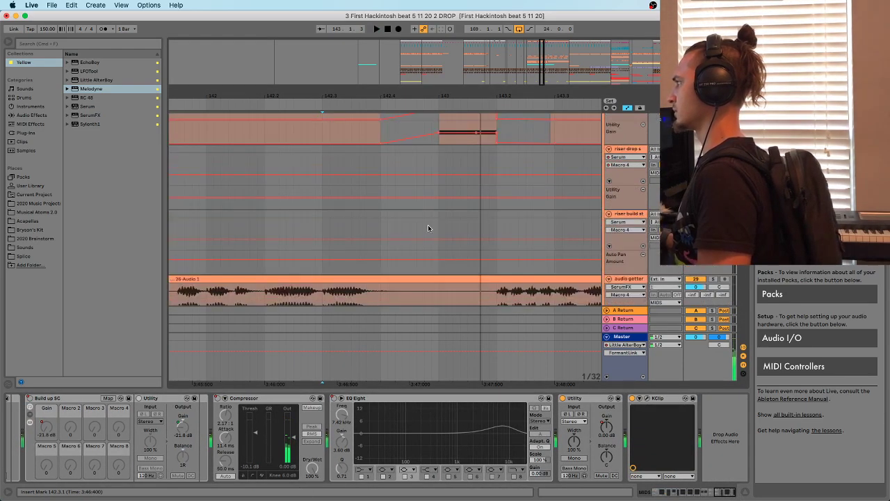
left_click(713, 274)
key("space")
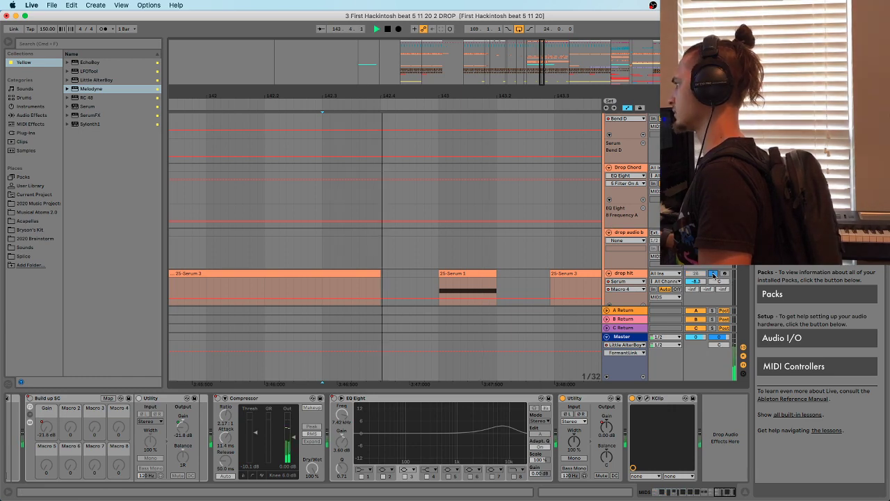
key("space")
left_click(713, 273)
scroll(476, 231, "down", 5)
scroll(487, 233, "down", 4)
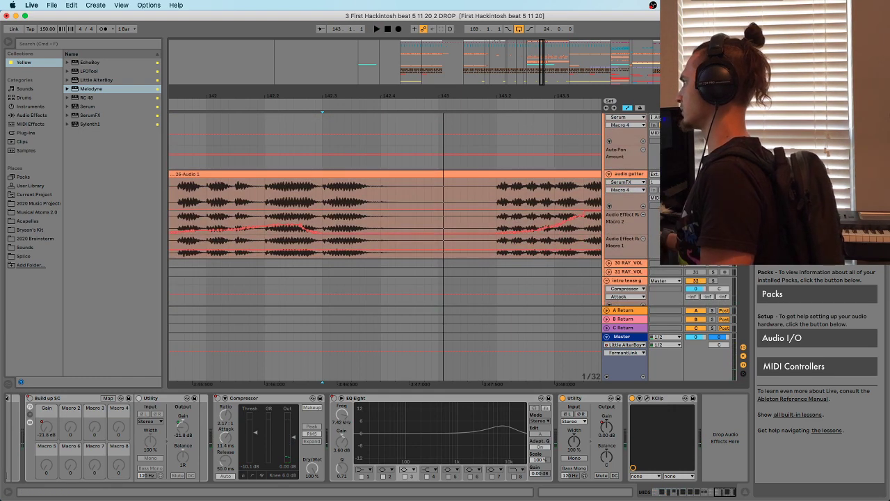
Play repeatedly from 142.3.1 while examining the audio getter track's device chain and automation
left_click(323, 195)
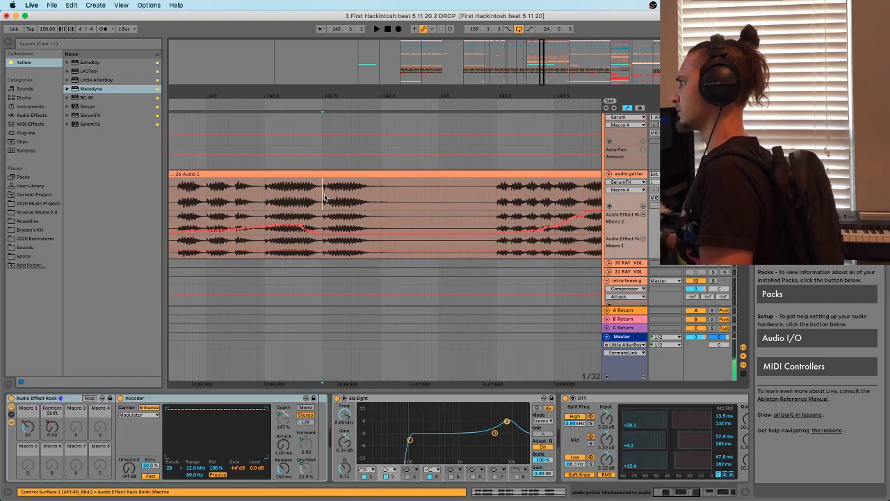
key("space")
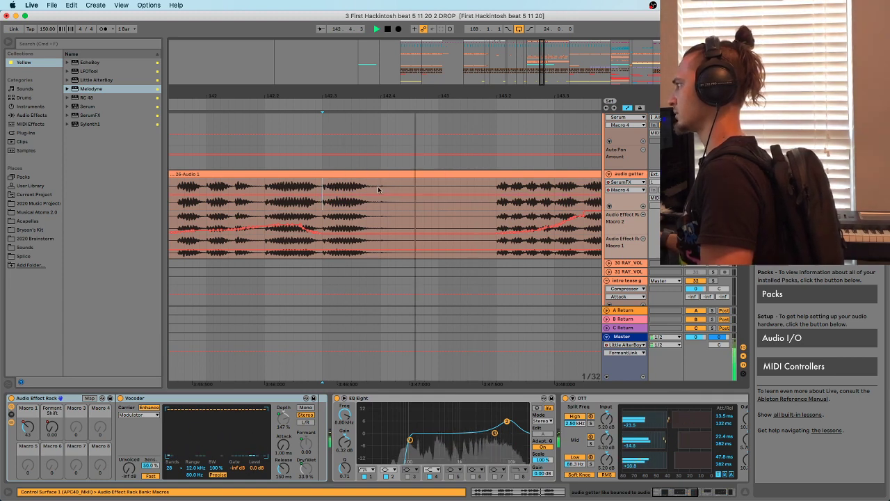
key("space")
key("space")
key("space")
key("space")
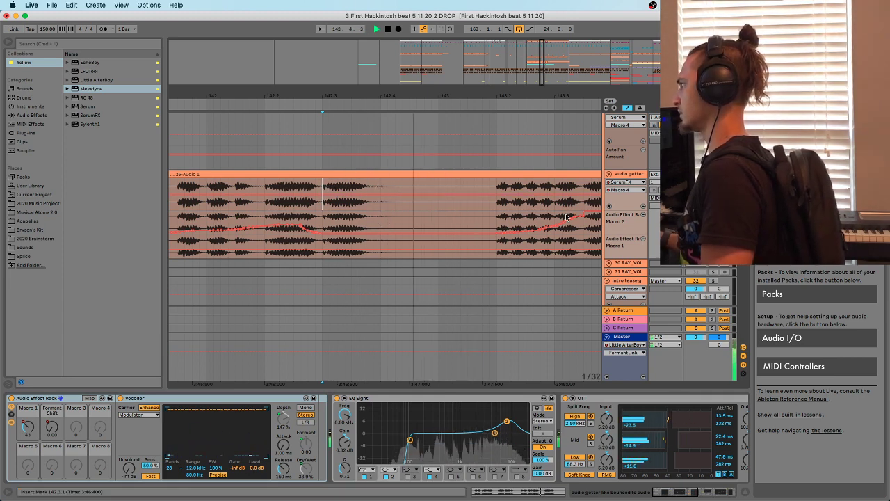
key("space")
mouse_move(675, 491)
left_mouse_down()
mouse_move(711, 496)
mouse_move(661, 493)
left_mouse_up()
key("space")
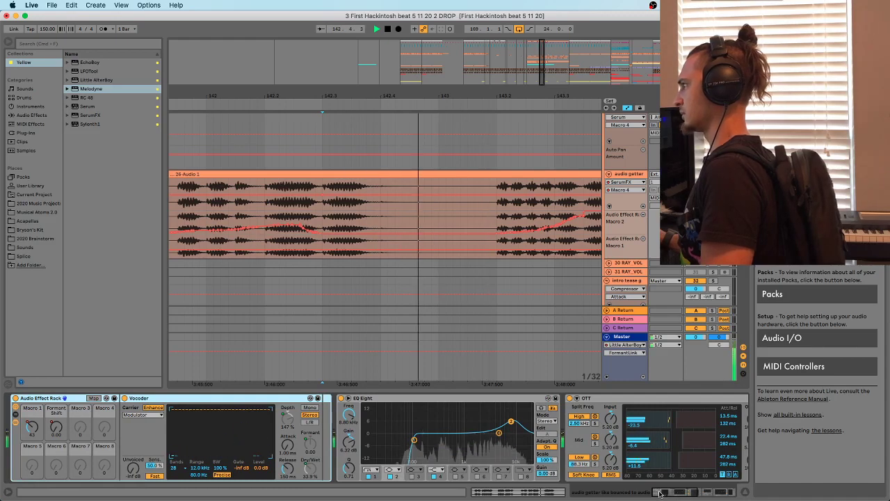
key("space")
scroll(497, 260, "up", 4)
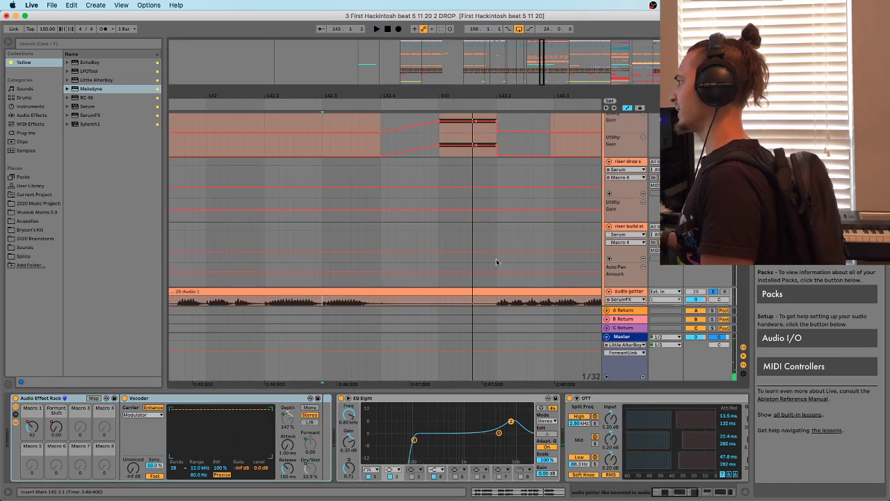
Add a Utility at the end of the audio getter device chain and display its Gain automation
scroll(500, 259, "down", 3)
left_click(632, 210)
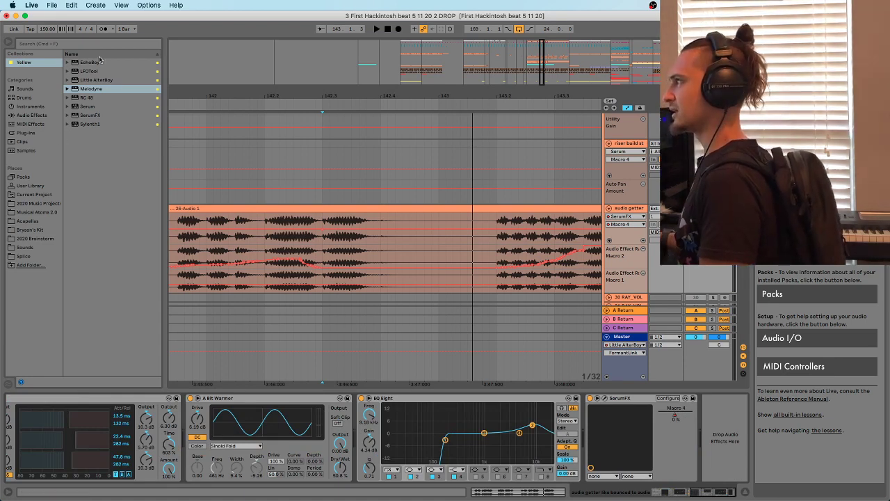
left_click(32, 116)
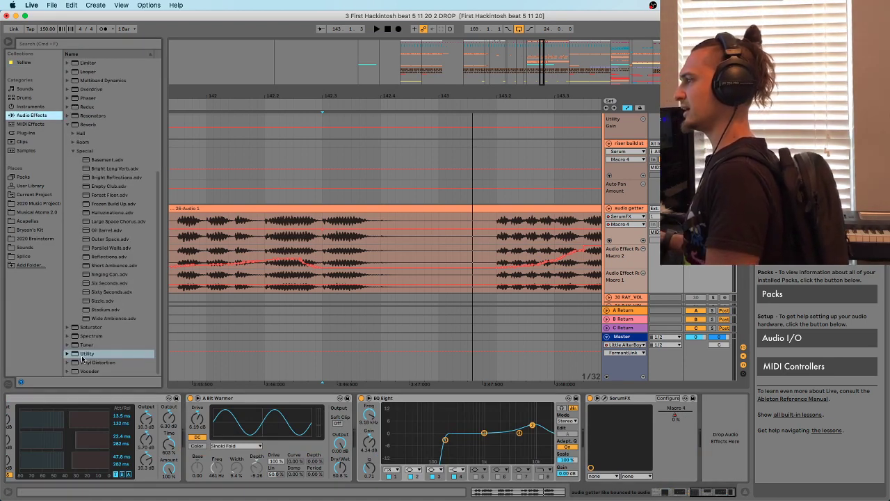
left_click_drag(82, 359, 696, 444)
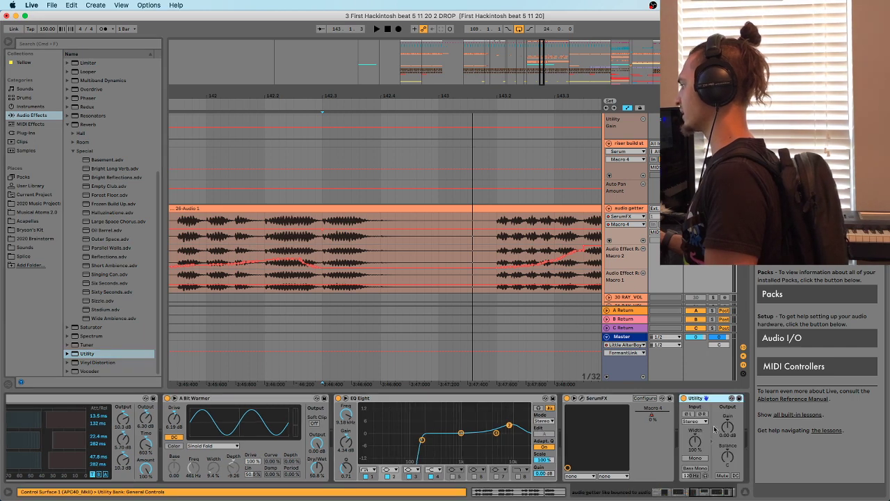
left_click(727, 427)
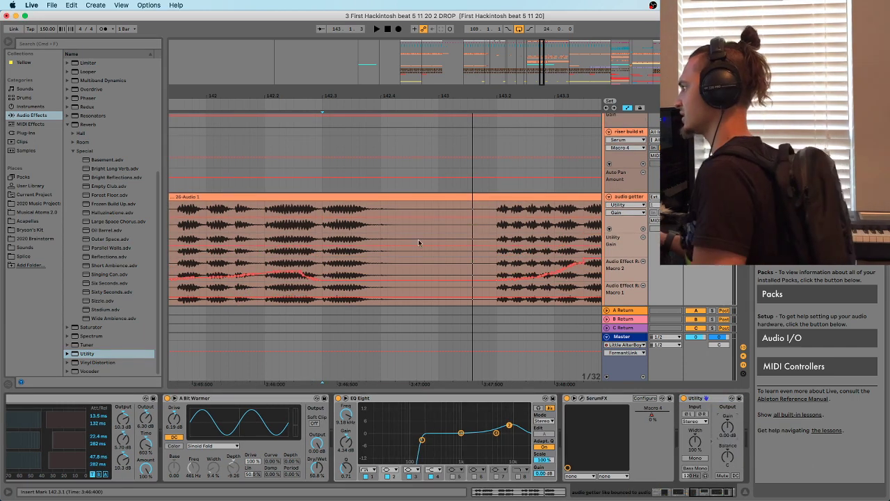
Draw a rising Utility Gain ramp on audio getter from 142.4.1 to shortly after bar 143, and audition it from 142.2.3 and 142.1.3
left_click(471, 240)
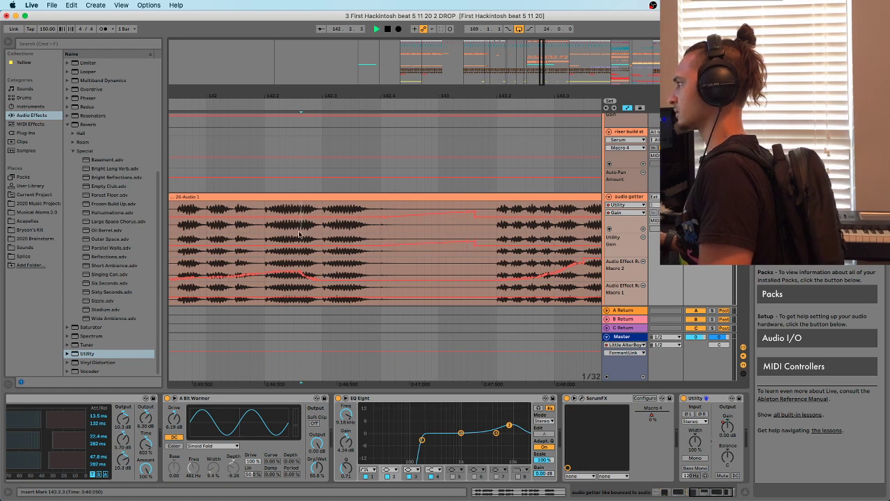
key("space")
key("space")
key("space")
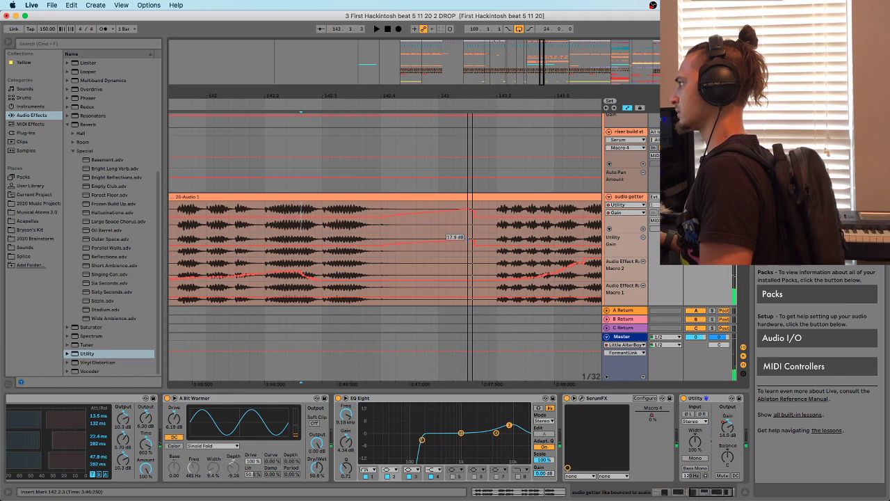
key("space")
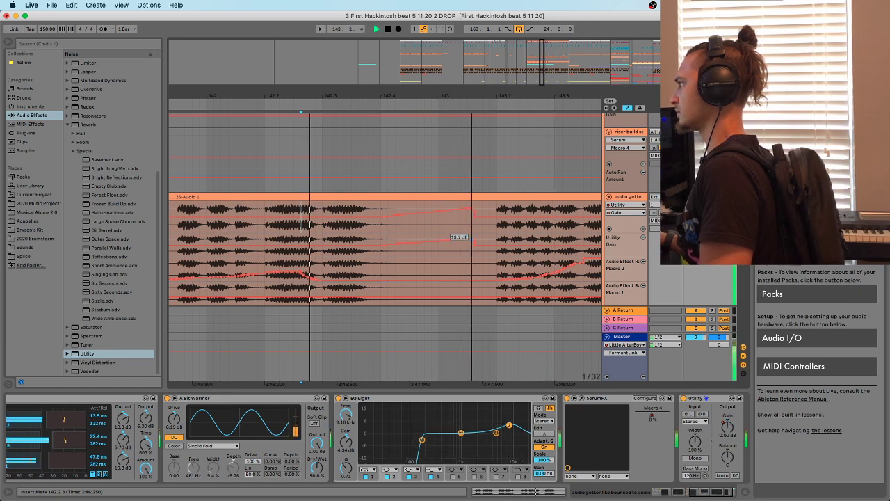
key("space")
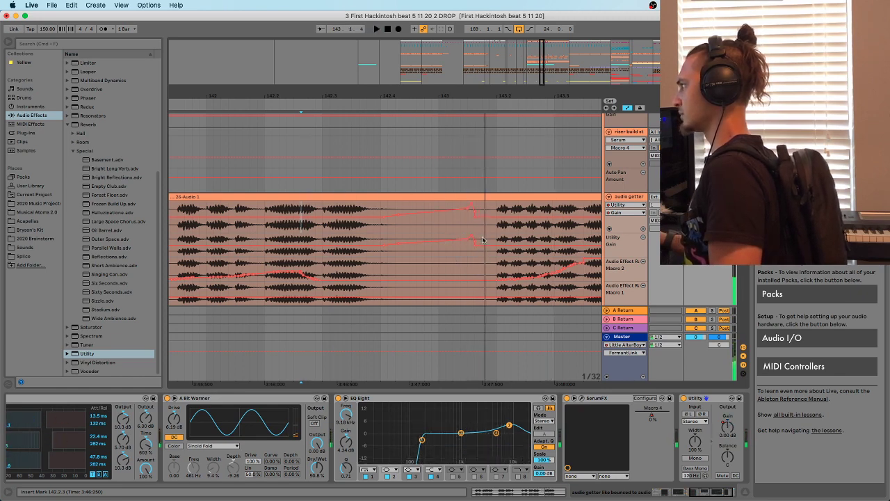
left_click(242, 244)
key("space")
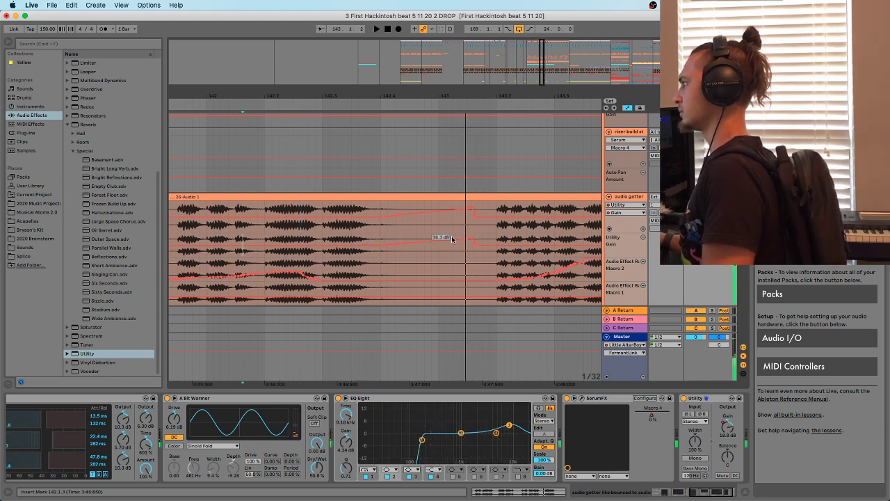
Reshape the audio getter Utility Gain ramp to peak at about 20.3 dB at bar 143 and play it from 142.2.4
left_click_drag(442, 238, 512, 239)
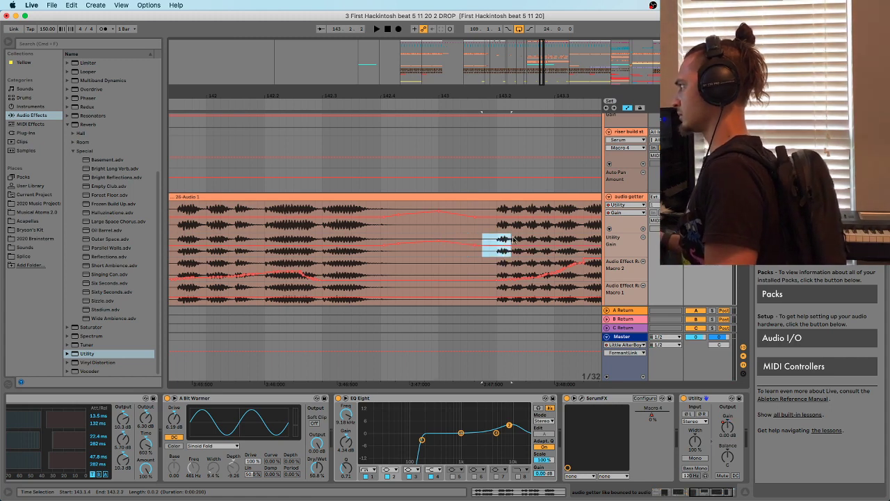
left_click(445, 241)
key("super+z")
left_click(402, 247)
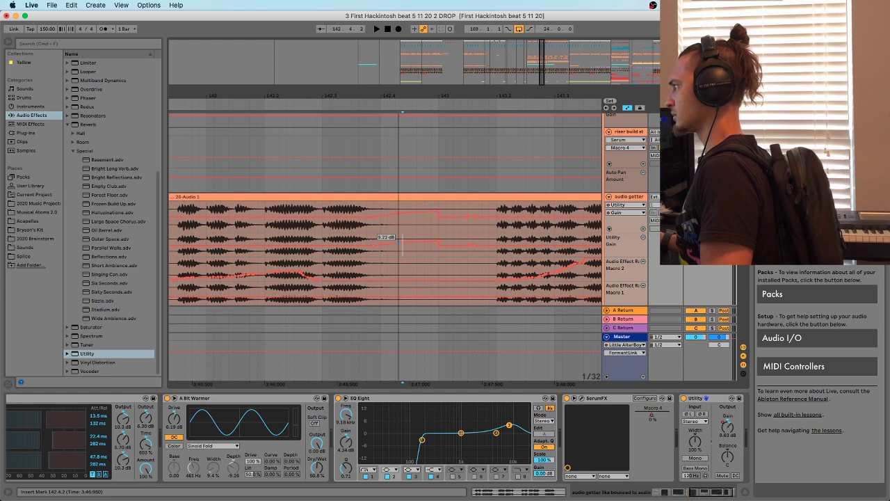
key("space")
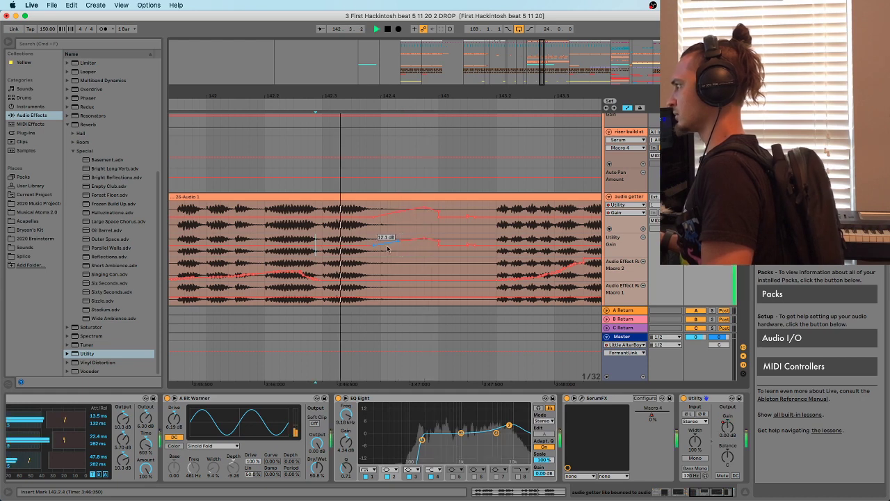
left_click_drag(425, 242, 436, 249)
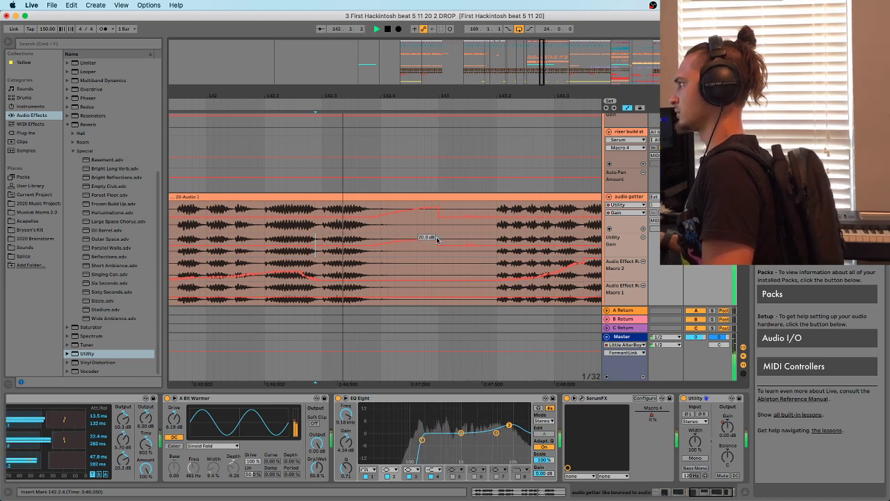
key("space")
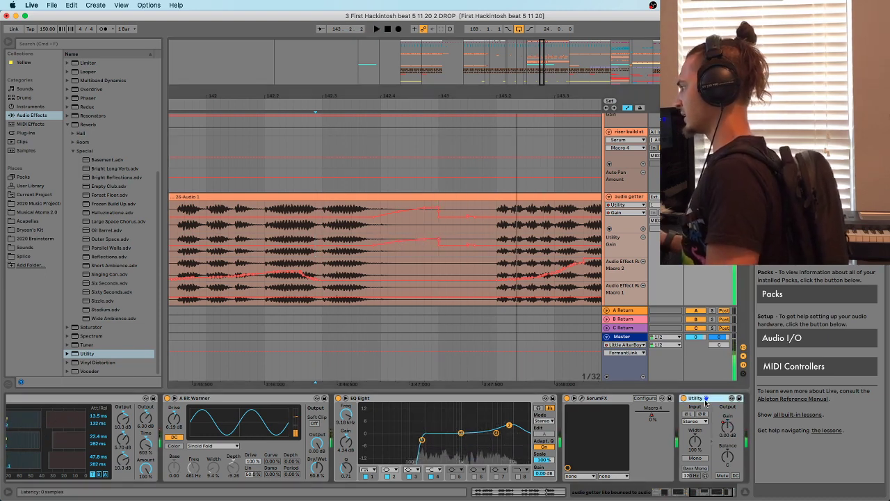
Display the Gain automation of the Utility before KClip on the MIDS group
scroll(485, 262, "up", 5)
scroll(485, 263, "up", 8)
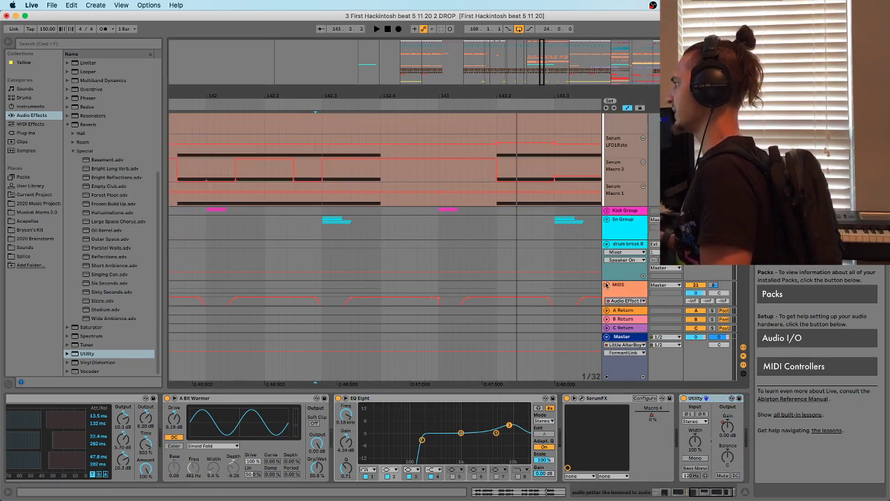
left_click(623, 288)
left_click(725, 493)
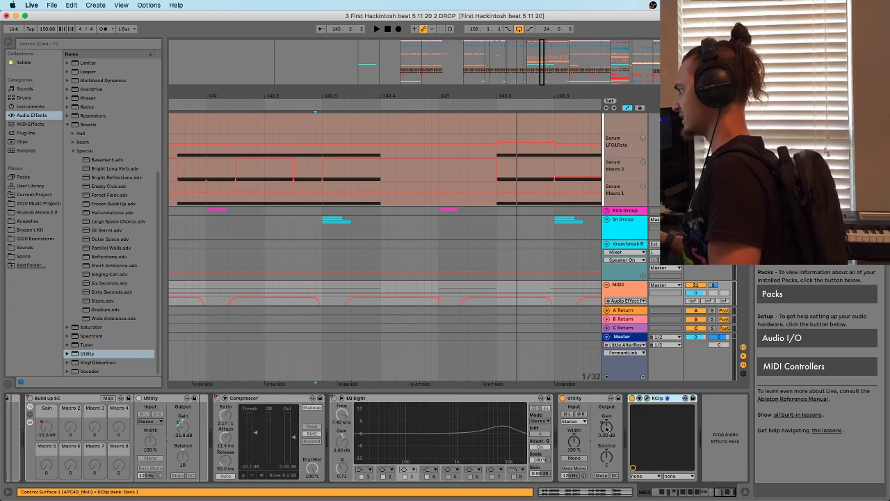
right_click(606, 428)
left_click(630, 431)
scroll(372, 212, "up", 1)
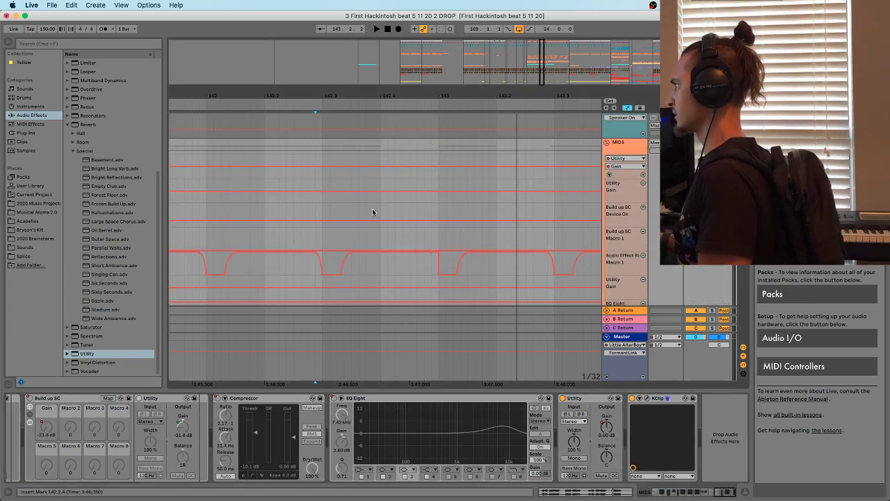
Draw a MIDS Utility Gain ramp from 0 dB at 142.4.1 to about 3.57 dB at bar 143, auditioning it from 142.3.1
key("space")
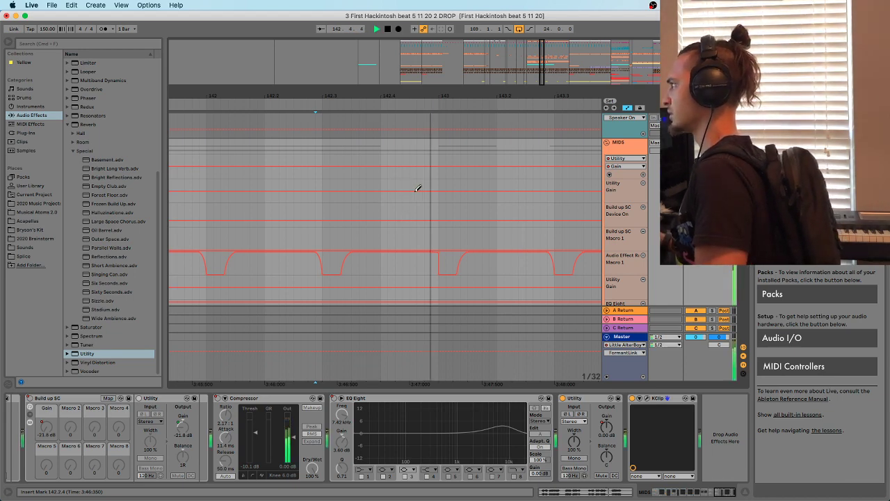
left_click(381, 182)
key("space")
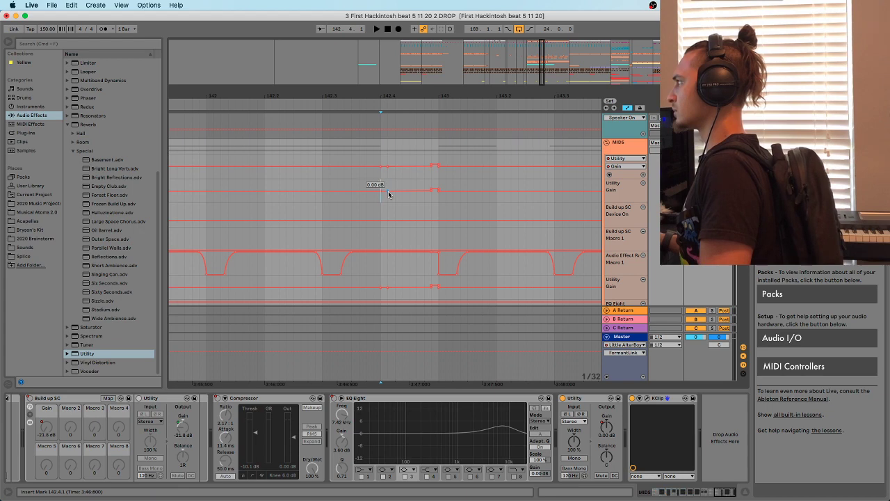
left_click(333, 185)
key("space")
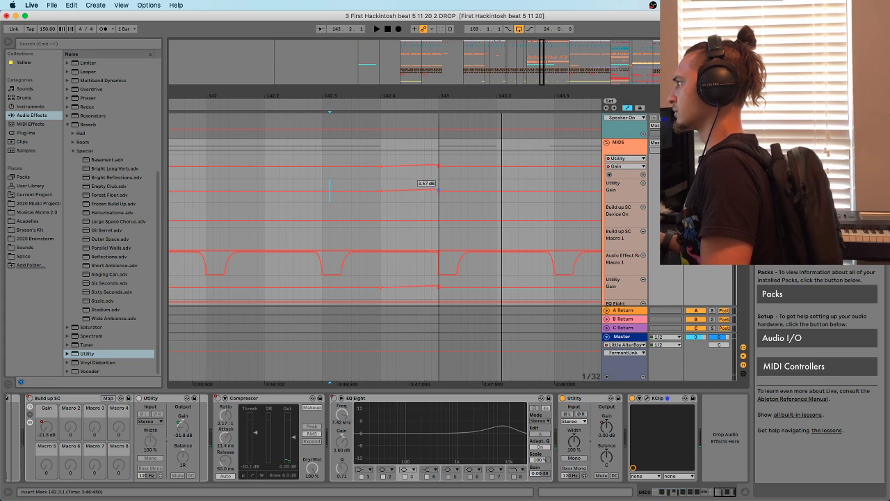
Play the gain rise in context from 142.2.2, 142.1.1 and 140.1.1 while looking through the MIDS tracks down to drop hit
left_click(279, 187)
key("space")
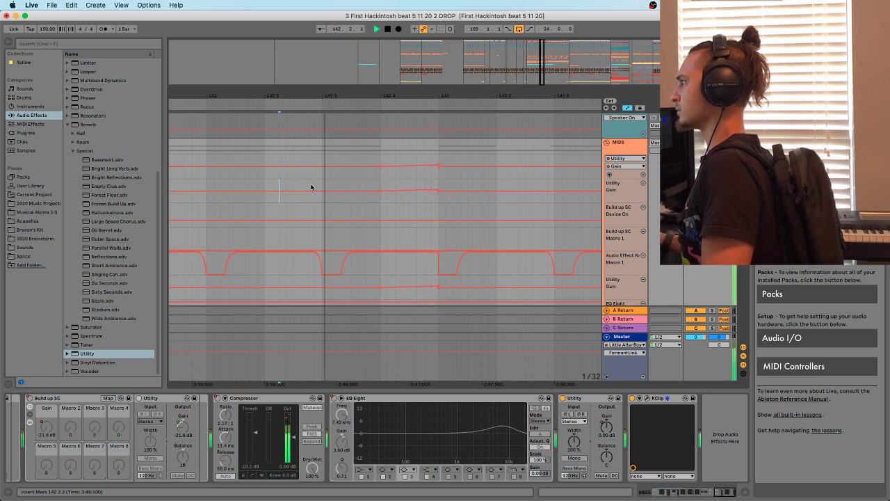
key("minus")
key("minus")
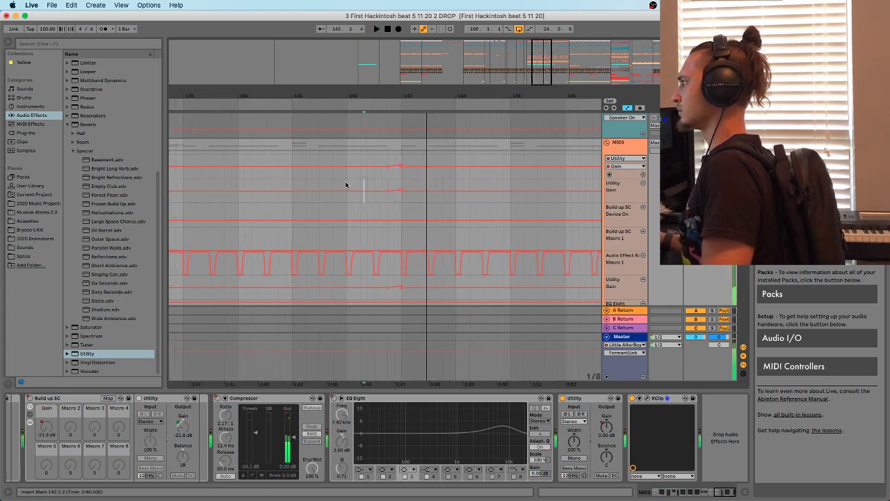
key("space")
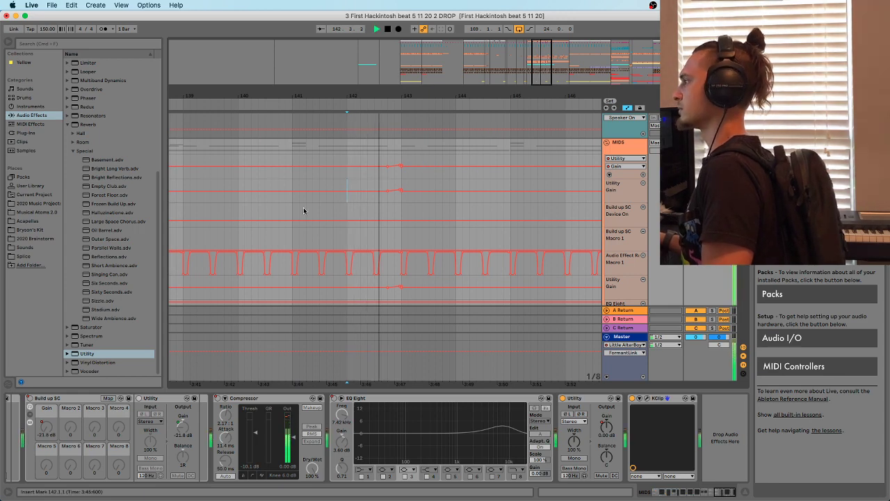
left_click(240, 183)
scroll(388, 215, "down", 5)
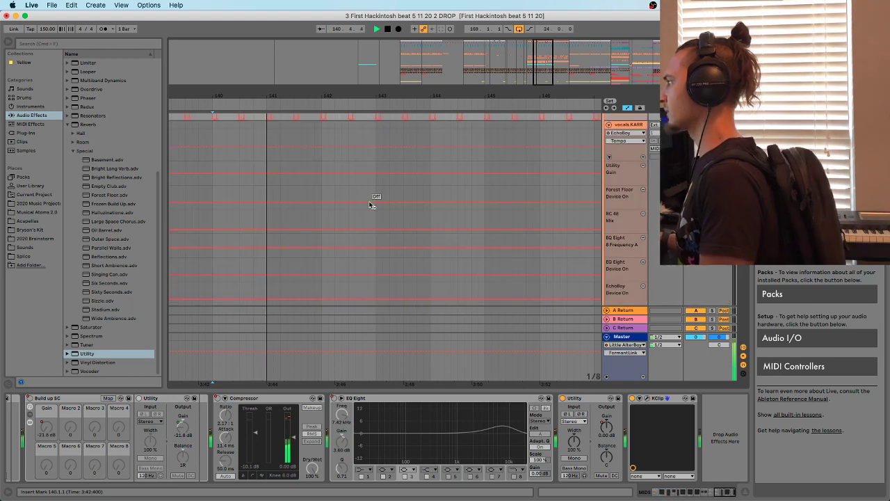
scroll(374, 218, "down", 5)
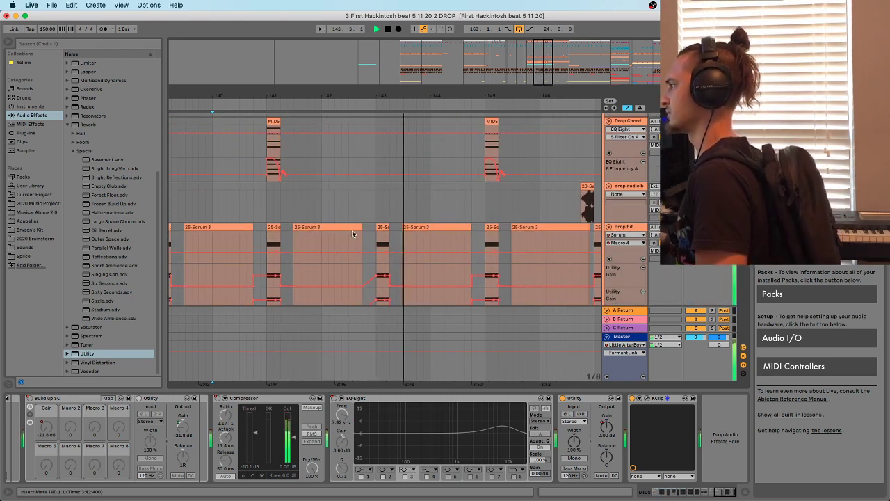
Select the drop hit clip at bar 143, stop playback, and duplicate the drop hit track
left_click(379, 225)
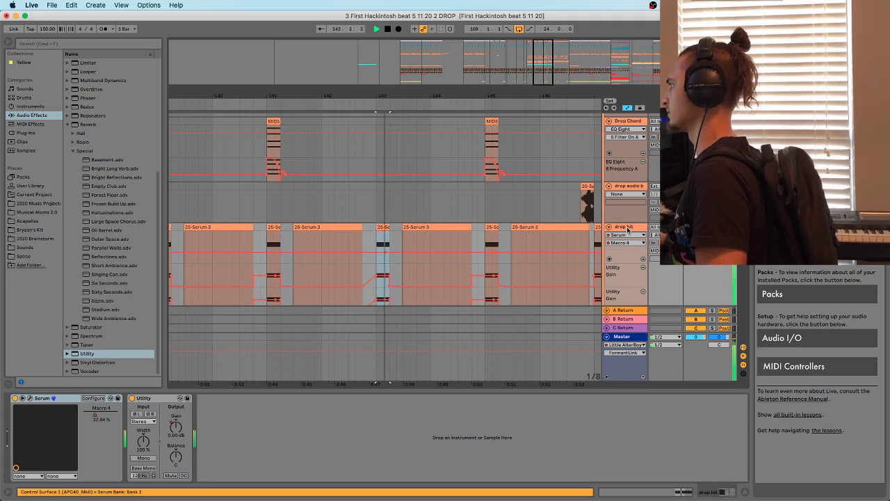
key("space")
scroll(458, 213, "down", 3)
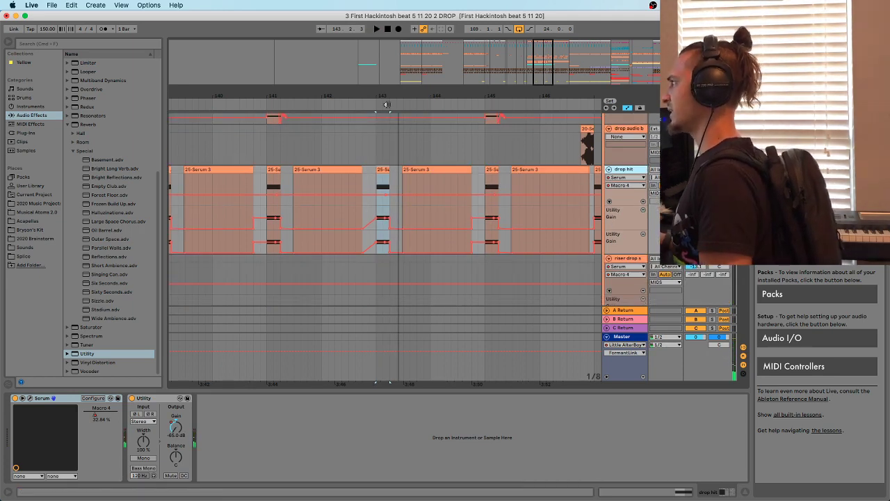
left_click_drag(387, 104, 412, 177)
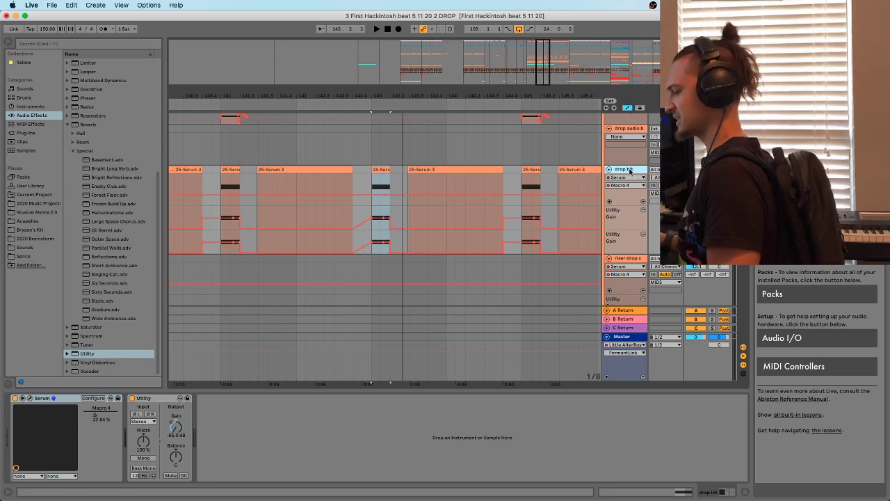
key("super+d")
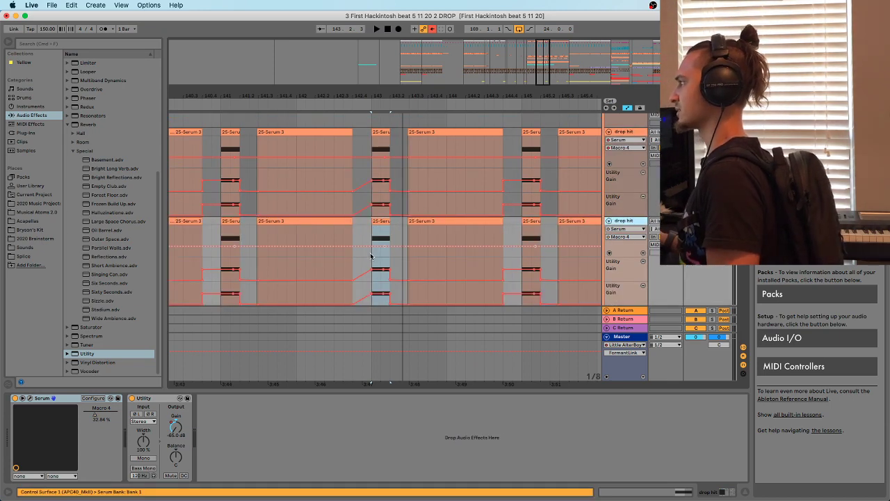
key("minus")
key("minus")
key("minus")
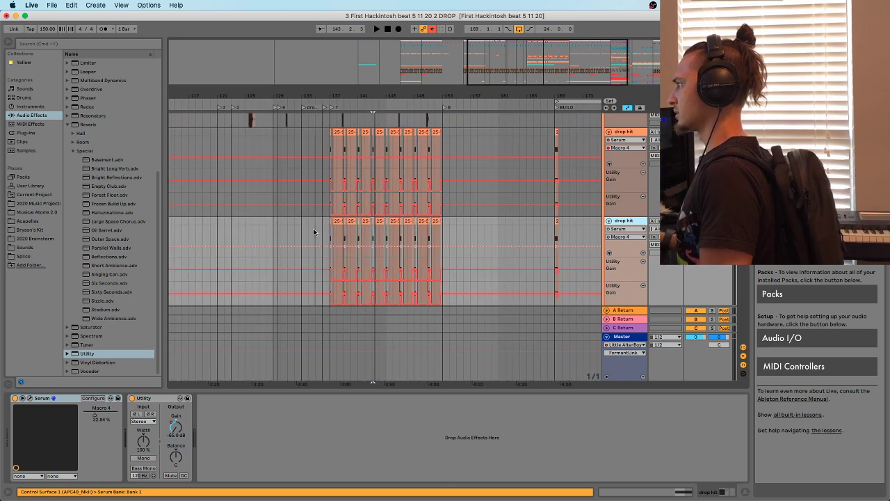
Delete the duplicate drop hit track's clips from 135.1.1 to 142.4.1 and after 143.2.1, keeping only the short hit at bar 143
left_click_drag(316, 223, 371, 225)
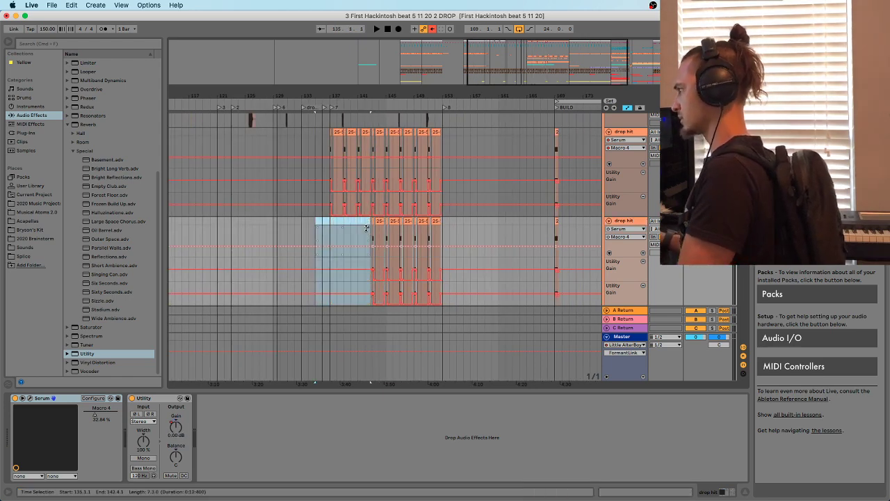
key("Delete")
key("space")
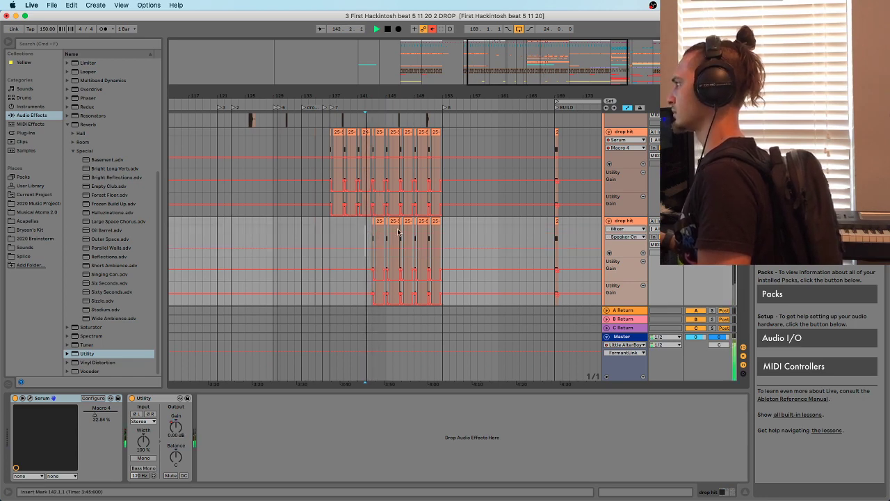
left_click_drag(375, 223, 478, 221)
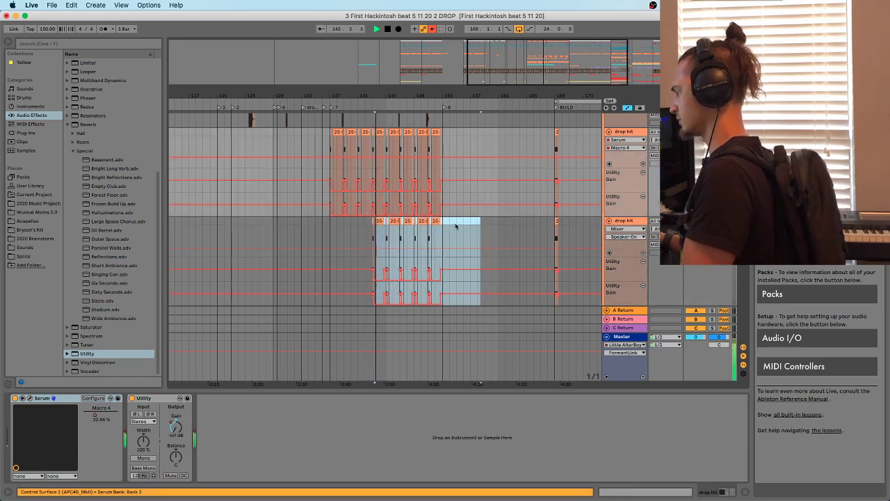
key("space")
key("Delete")
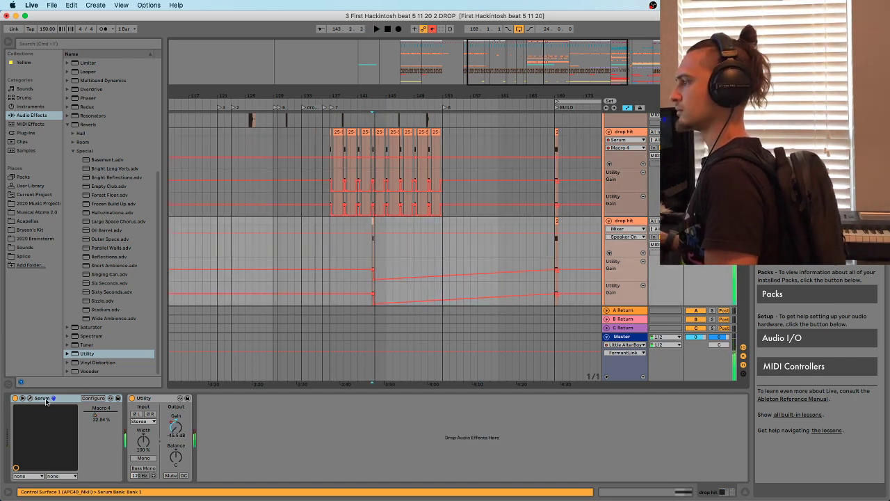
Open the duplicate drop hit's Serum and load the Light Metal 1 spectral wavetable in oscillator A
key("space")
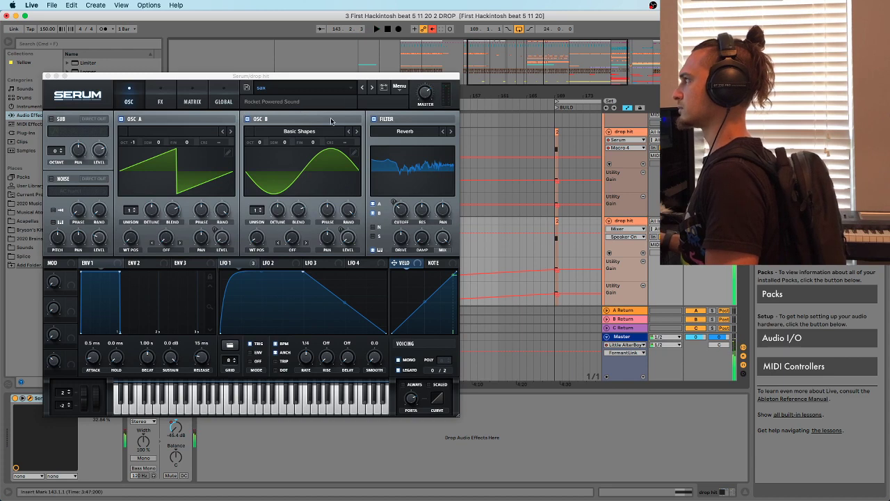
left_click(196, 132)
mouse_move(177, 160)
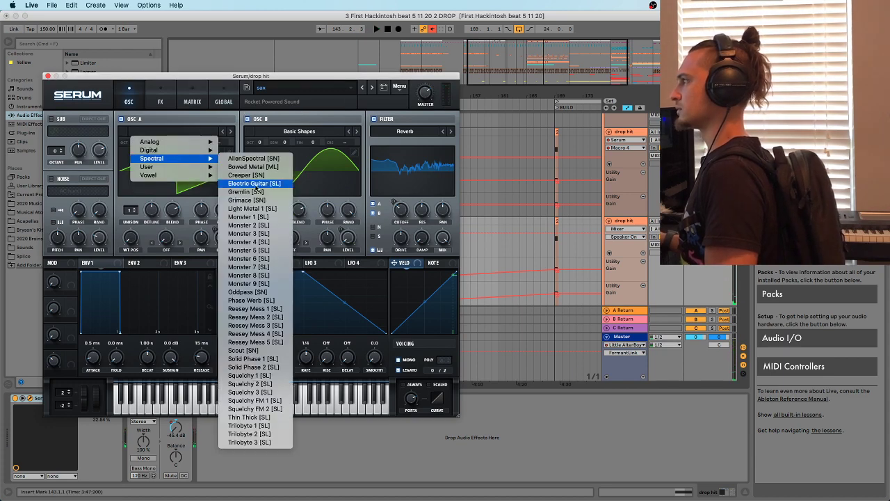
left_click(256, 187)
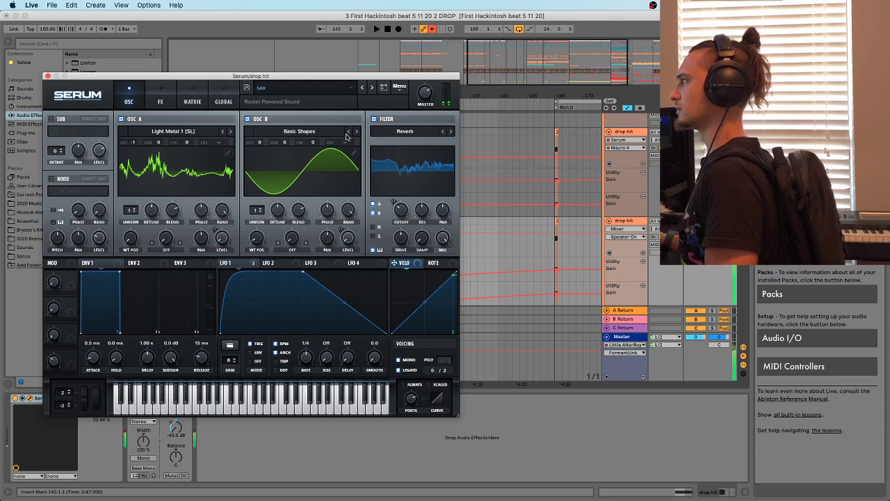
Set Serum's filter type to High 12 and adjust its cutoff while auditioning the bar 143 hit
left_click(418, 133)
mouse_move(415, 142)
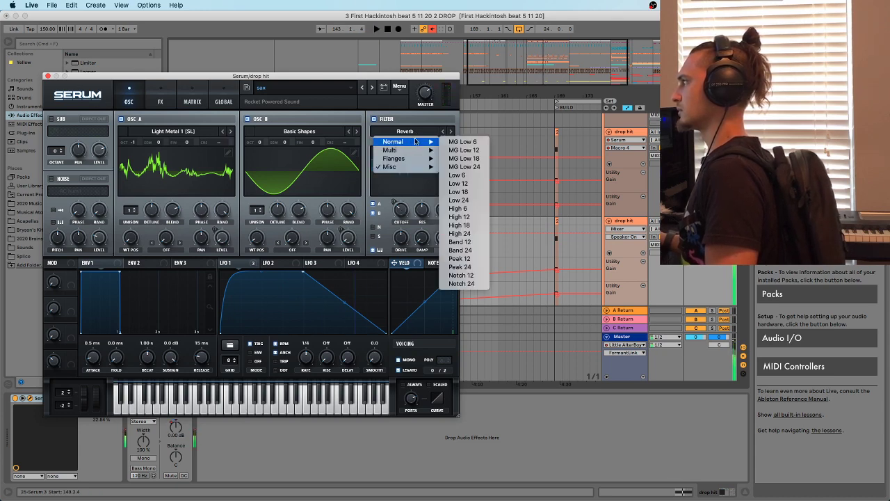
left_click(460, 217)
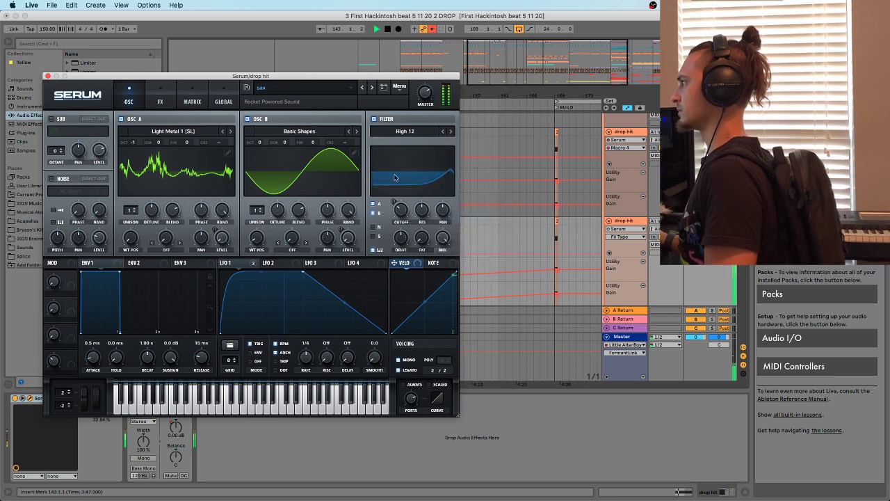
key("space")
left_click(403, 210)
left_click_drag(403, 213, 421, 244)
key("space")
key("space")
Fine-tune the High 12 filter cutoff against repeated playback from 143.1.1, and close the Serum editor
left_click(402, 210)
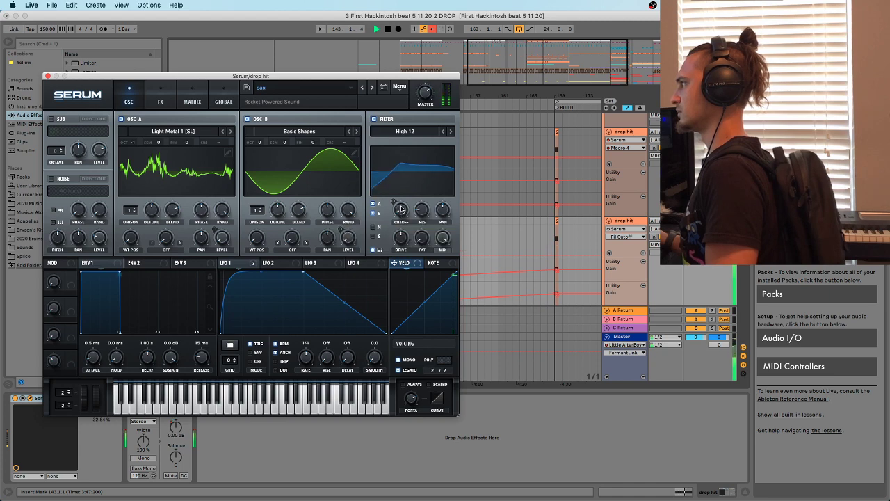
key("space")
mouse_move(402, 211)
left_mouse_down()
mouse_move(420, 220)
mouse_move(400, 243)
mouse_move(421, 232)
mouse_move(400, 217)
left_mouse_up()
key("space")
key("space")
key("space")
key("space")
key("space")
key("space")
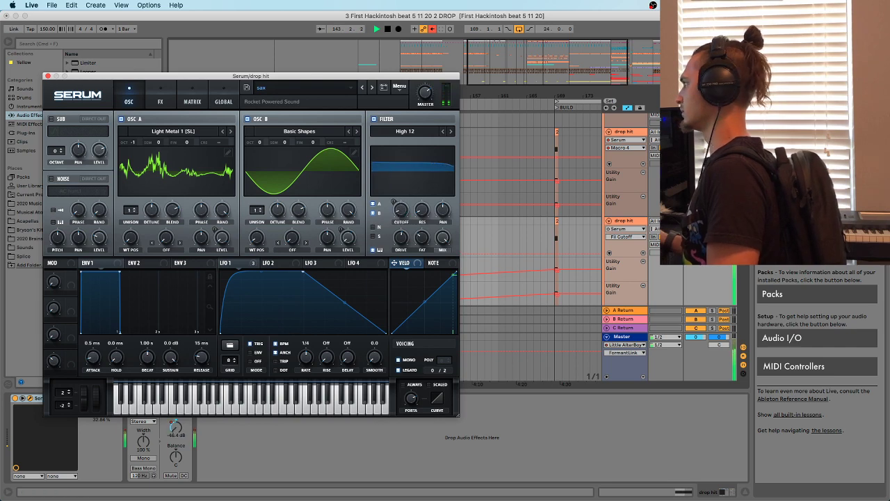
key("space")
key("space")
left_click(47, 75)
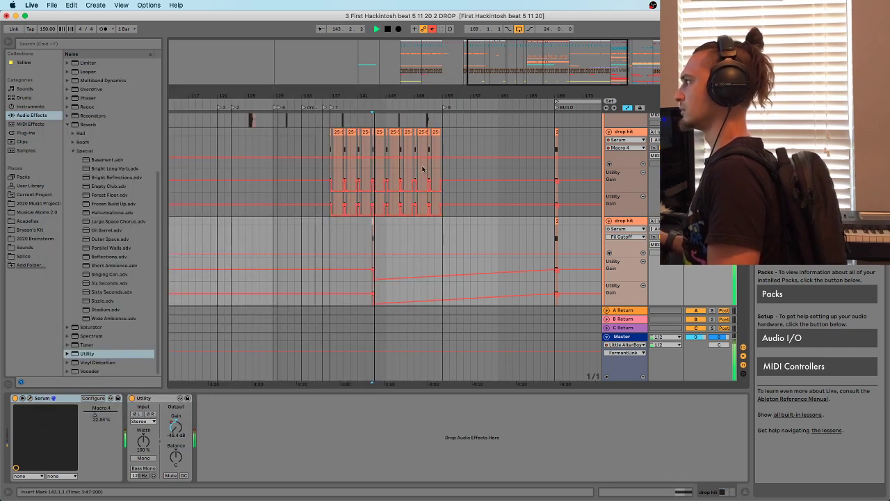
Play the duplicate drop hit in the arrangement and select its clip from 143.1.1 to 143.2.1
key("space")
key("space")
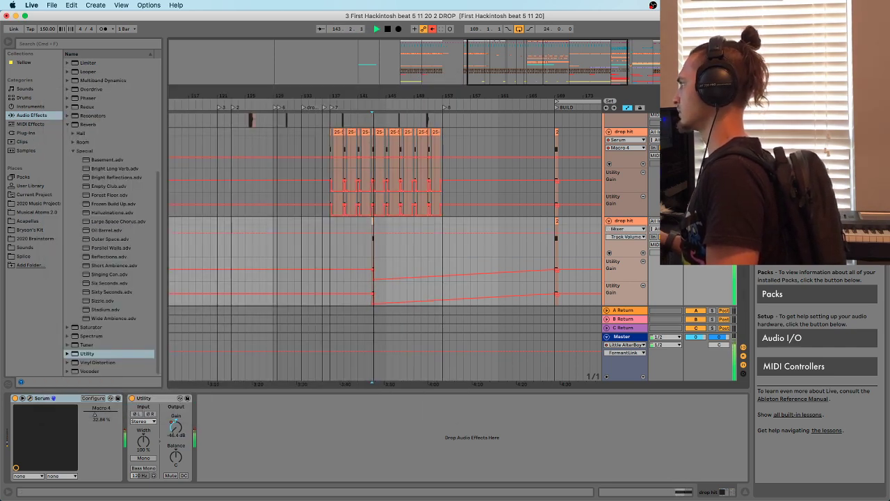
key("space")
left_click_drag(366, 95, 361, 142)
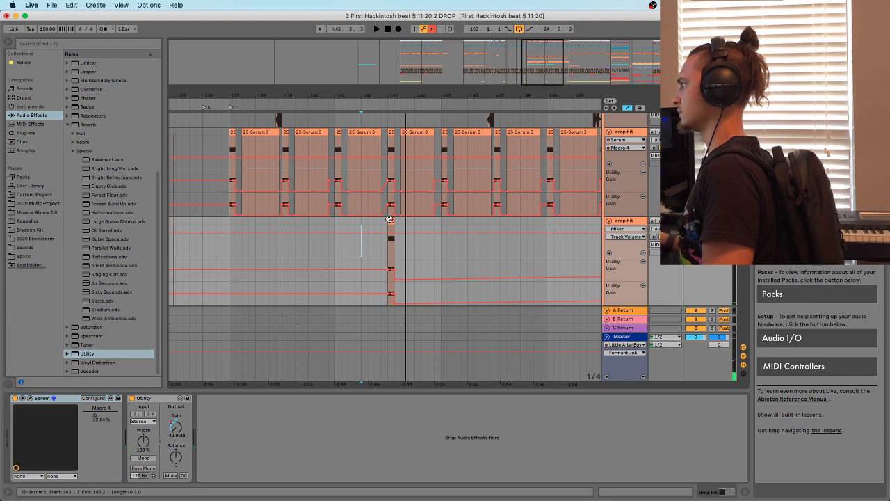
left_click(389, 219)
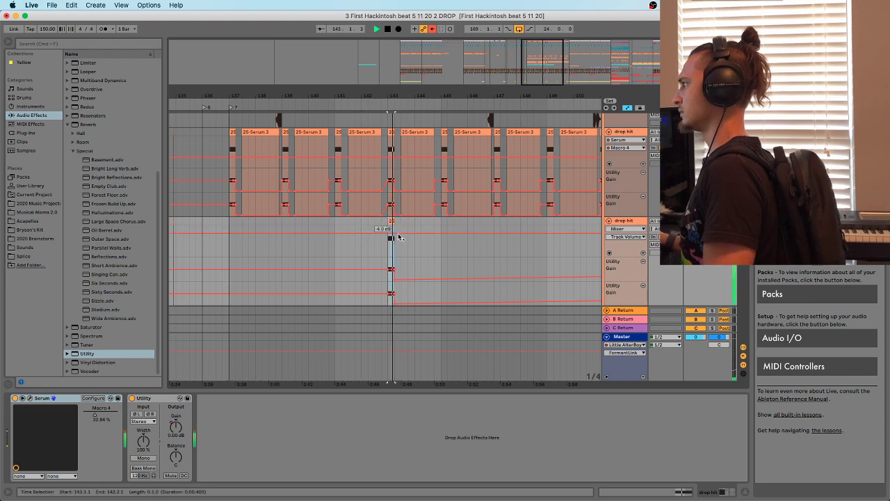
Reopen the duplicate's Serum, adjust the filter cutoff and its LFO 1 modulation while auditioning the hit, and close the editor
left_click(30, 399)
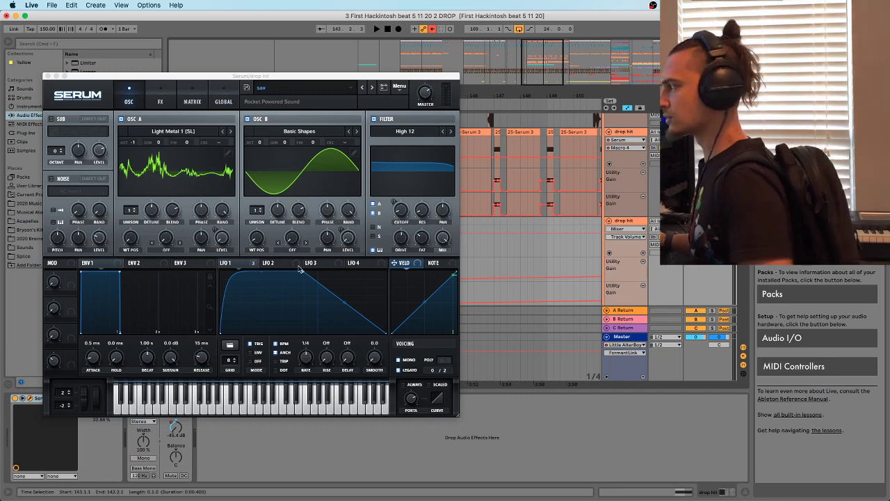
key("space")
key("space")
key("space")
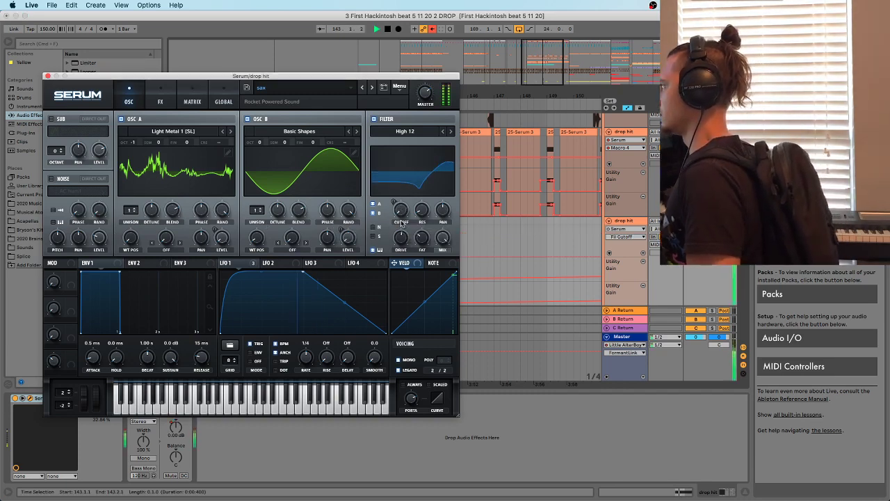
left_click(400, 211)
key("space")
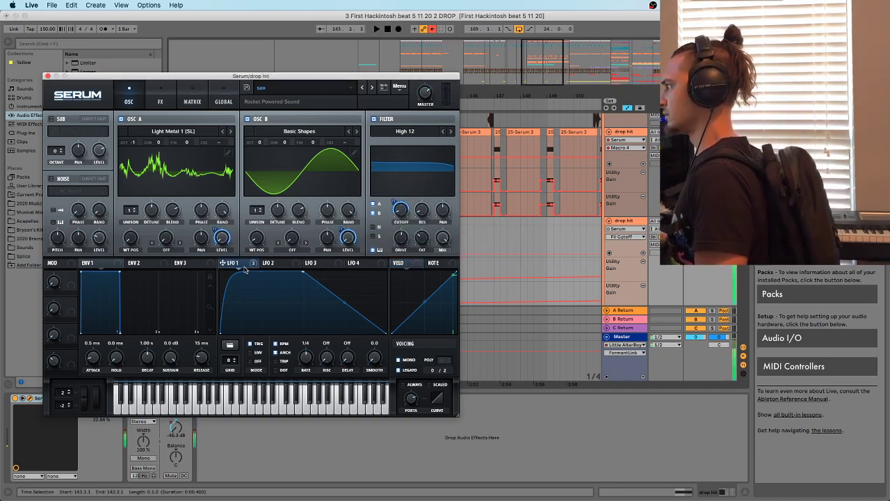
key("space")
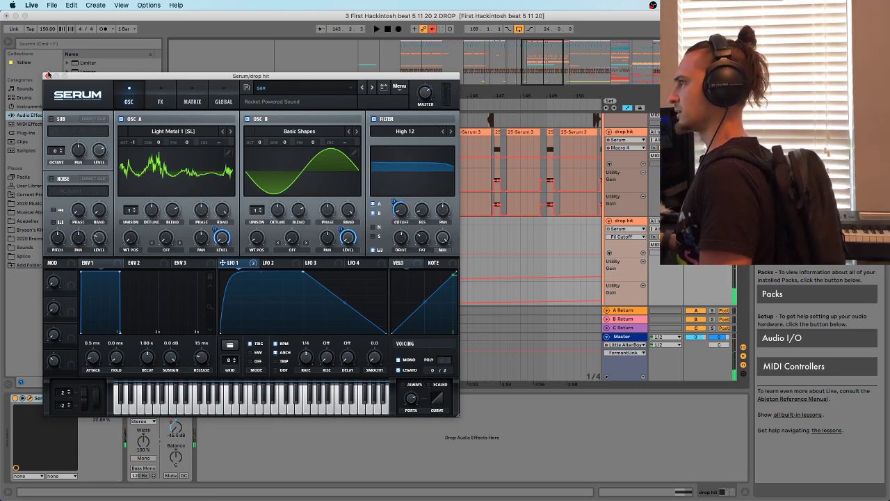
left_click(47, 75)
Display the duplicate drop hit's Utility Gain automation and shape a short drop to -inf dB at 143.2.1
right_click(179, 429)
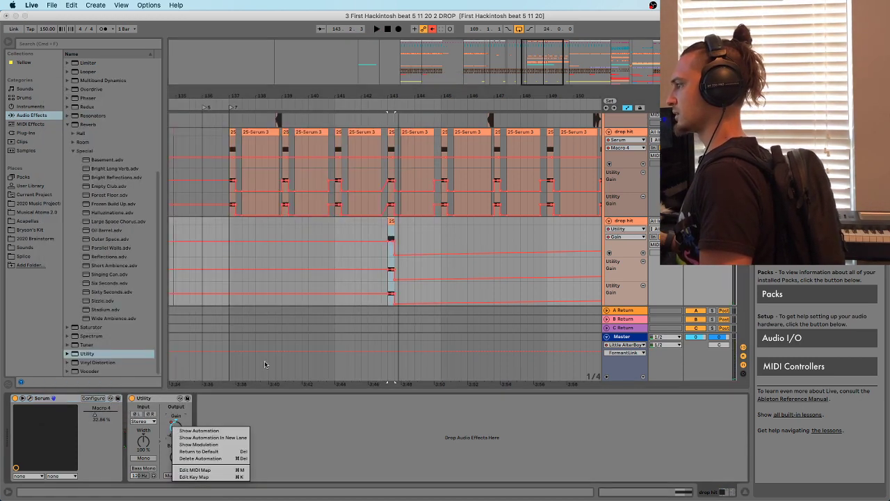
left_click(429, 294)
left_click_drag(398, 96, 397, 188)
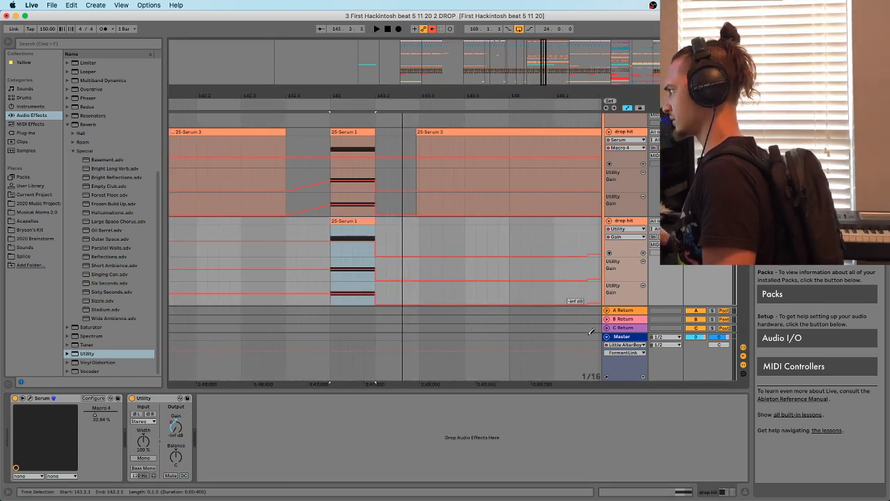
left_click(388, 294)
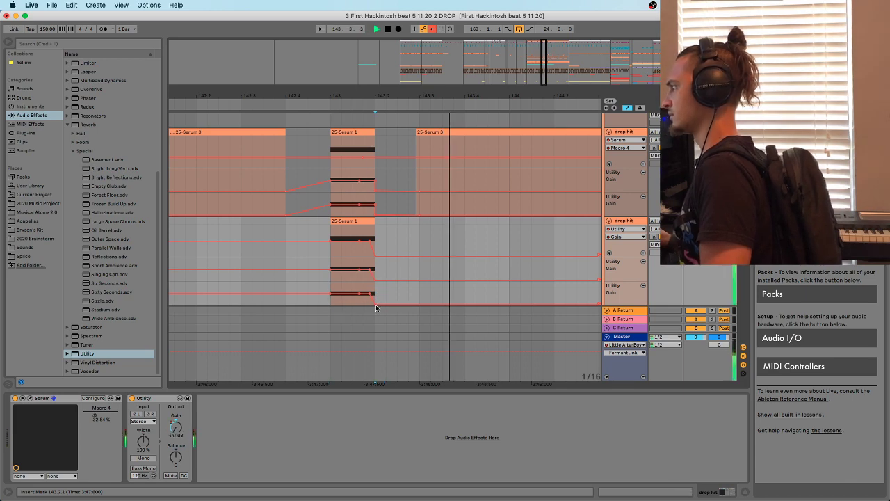
left_click(374, 310)
left_click_drag(407, 96, 402, 64)
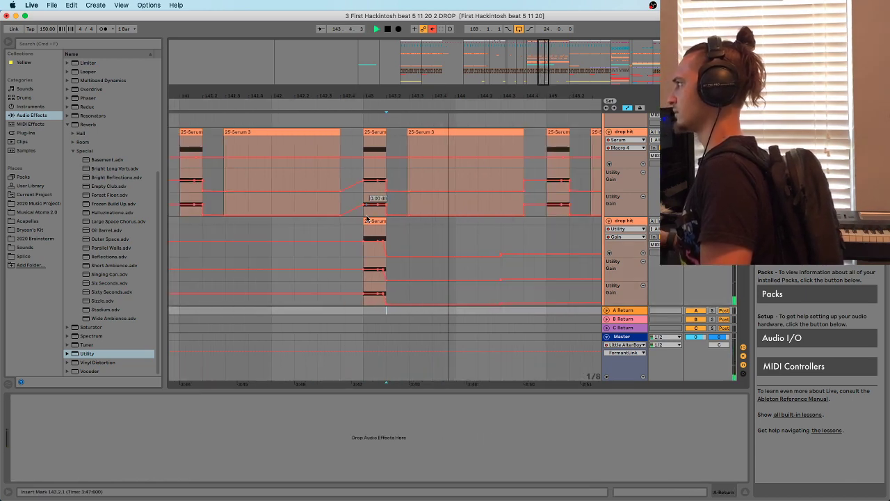
Flatten the duplicate's Utility Gain automation at -inf dB after the bar 143 hit, auditioning it from 142.4.1
left_click(359, 280)
key("space")
key("space")
left_click_drag(437, 96, 379, 55)
key("space")
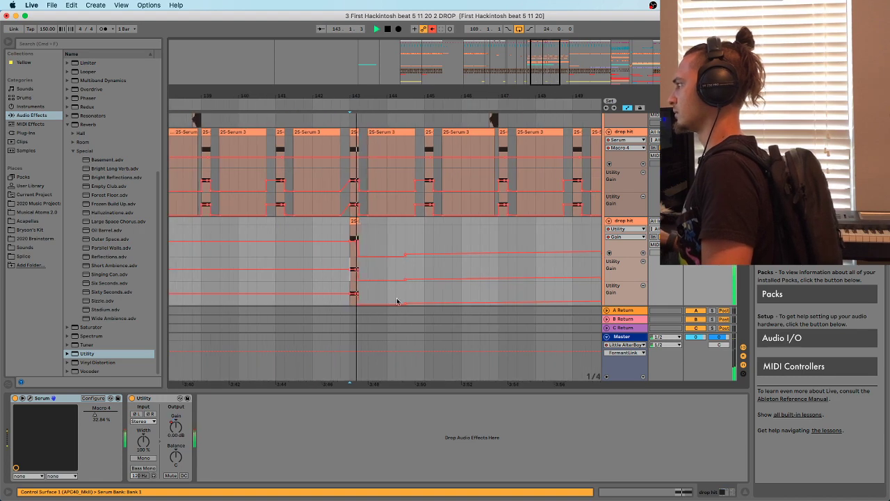
left_click_drag(397, 300, 562, 292)
left_click(342, 284)
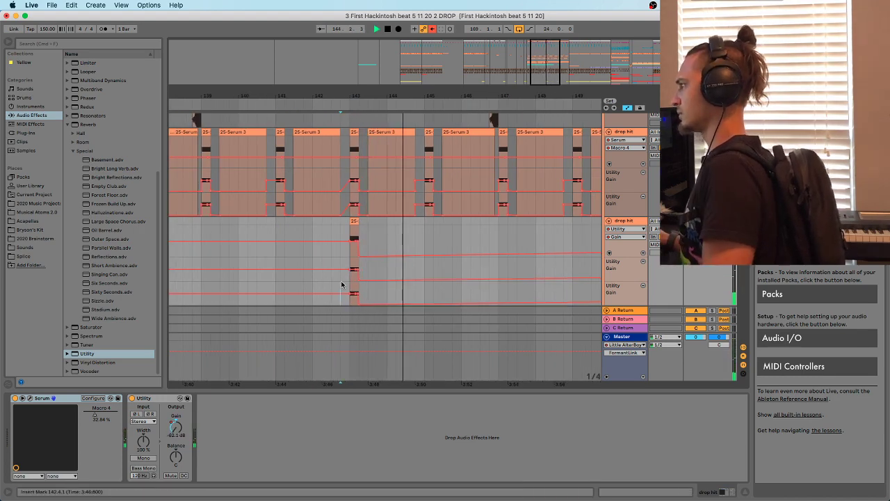
key("space")
key("space")
key("space")
key("space")
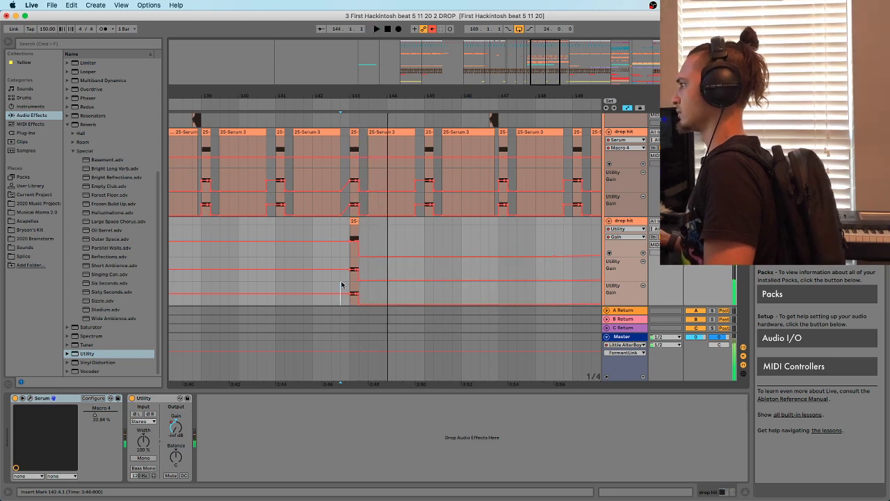
Play the layered hit in context from 142.2.1, select the duplicate's clip at 143.1.1, and stop playback
left_click(322, 292)
key("space")
left_click_drag(346, 93, 353, 198)
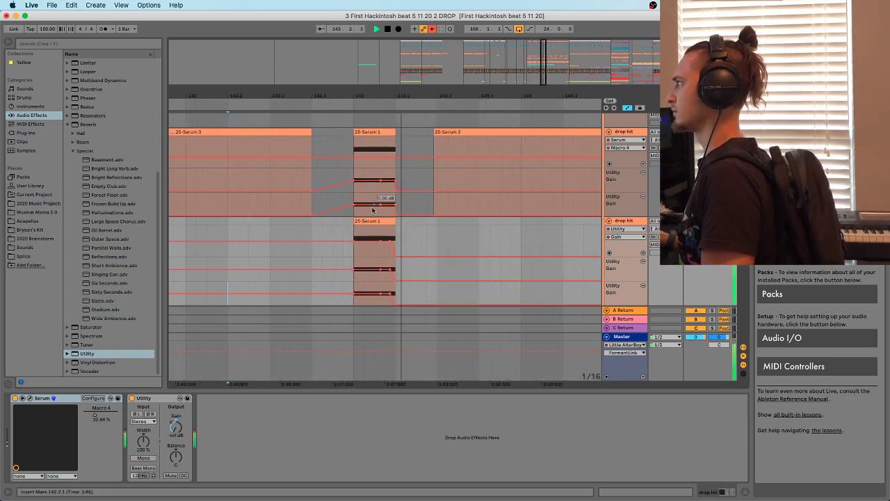
left_click(362, 222)
key("space")
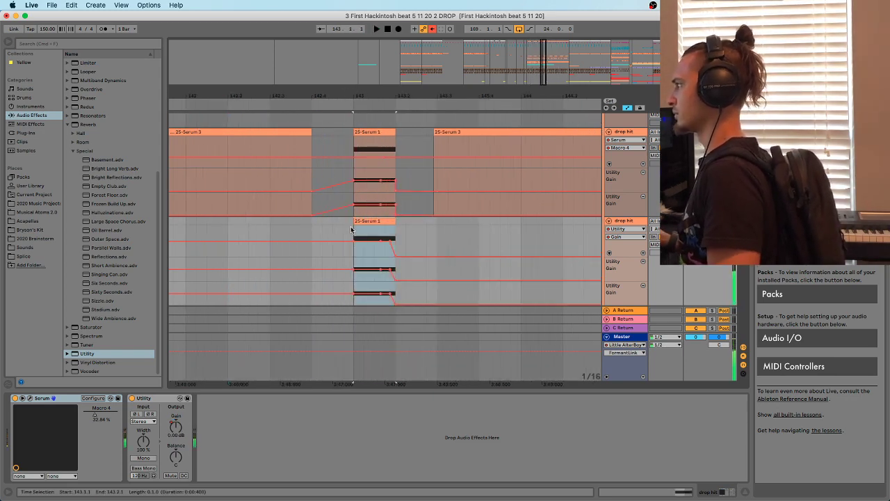
Change oscillator A's wavetable in the duplicate's Serum to Monster 1 and move the editor clear of the arrangement clips
left_click(28, 399)
left_click(207, 130)
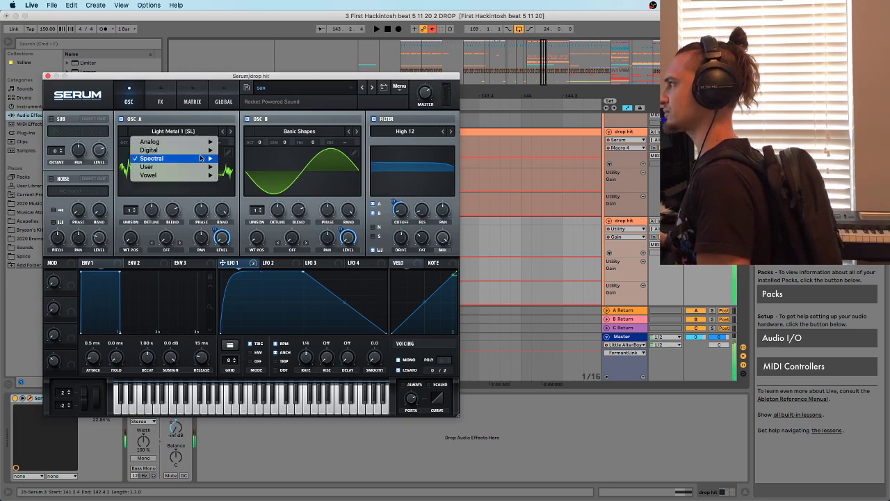
mouse_move(213, 159)
left_click(238, 217)
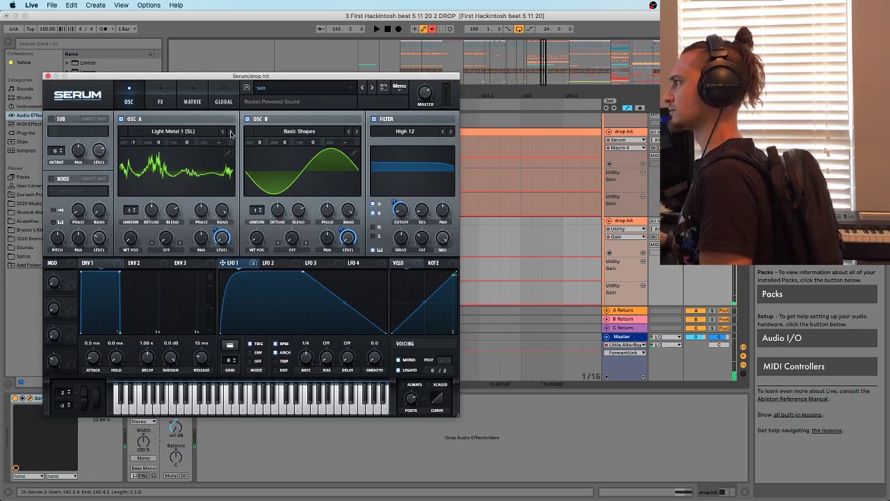
key("space")
key("space")
key("space")
left_click_drag(337, 76, 358, 262)
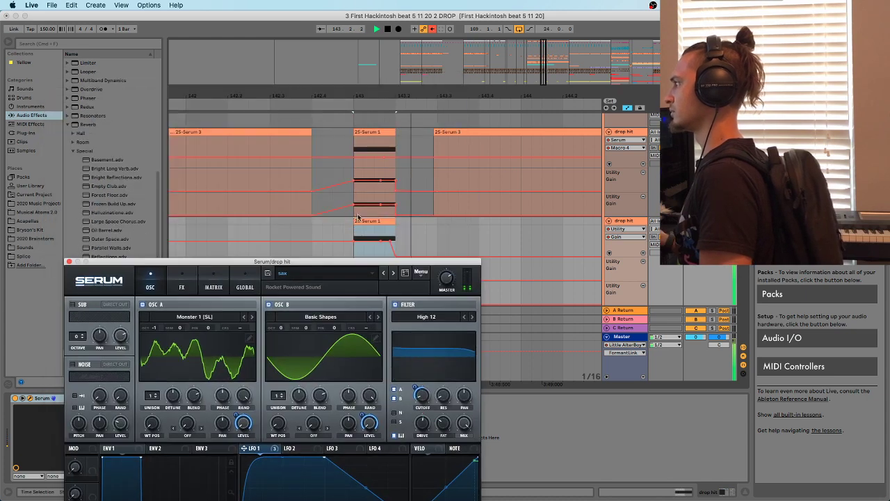
Audition the bar 143 hit repeatedly from 143.1.1 with the Monster 1 wavetable
left_click(370, 225)
key("space")
key("space")
key("space")
key("space")
key("space")
key("space")
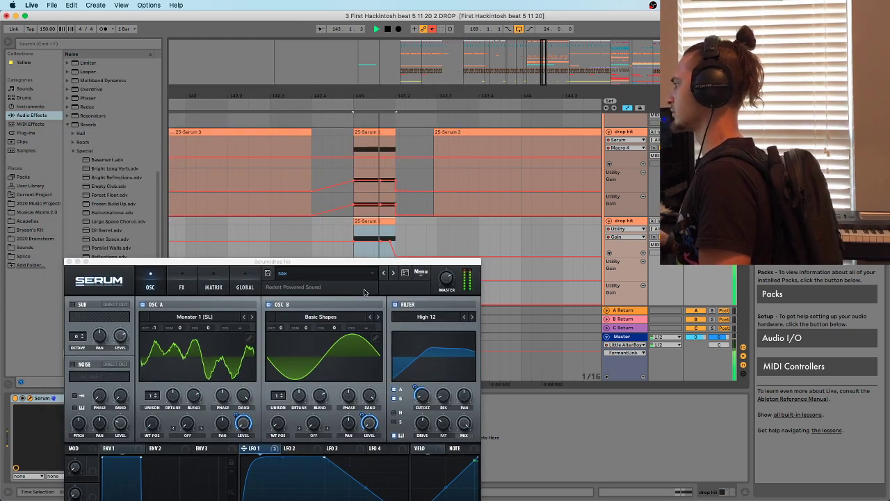
Readjust Serum's filter cutoff while auditioning the hit, and place the playback start just before bar 142
mouse_move(154, 327)
left_mouse_down()
mouse_move(157, 342)
mouse_move(155, 331)
left_mouse_up()
key("space")
key("space")
key("space")
left_click_drag(416, 388, 415, 393)
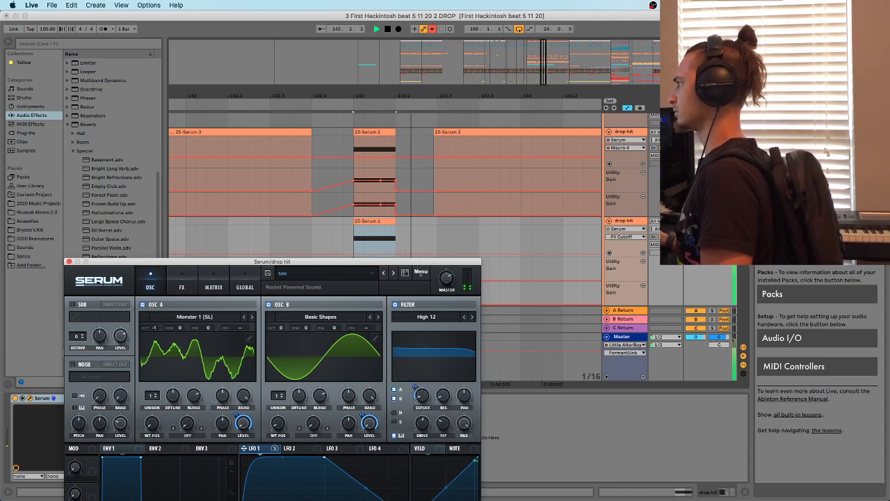
left_click(209, 245)
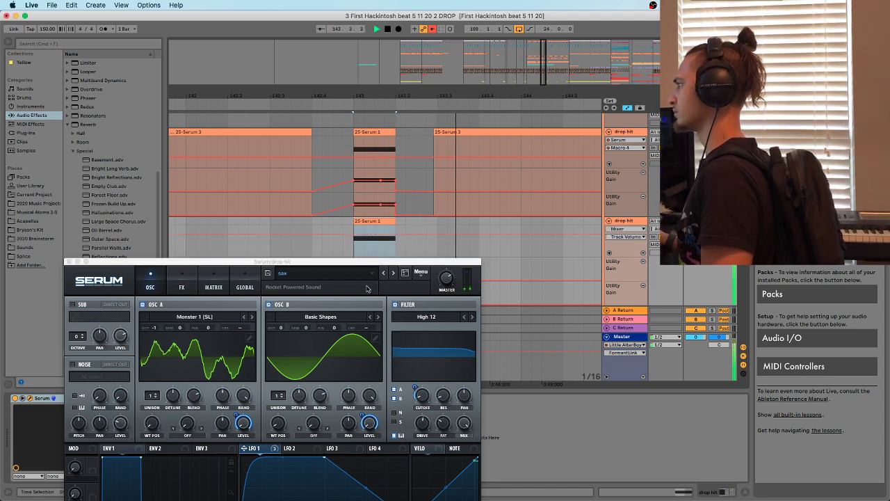
left_click(185, 248)
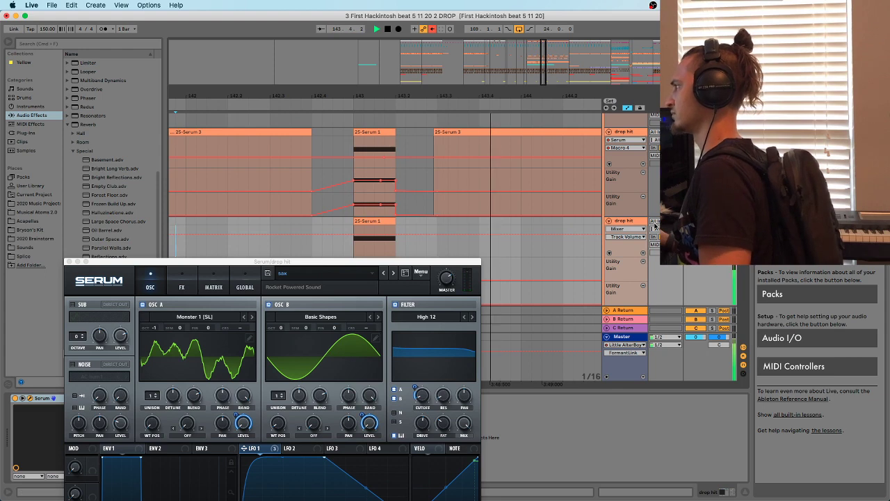
Close the duplicate's Serum editor and play the bar 143 hit in context with the surrounding clips
left_click_drag(292, 261, 297, 253)
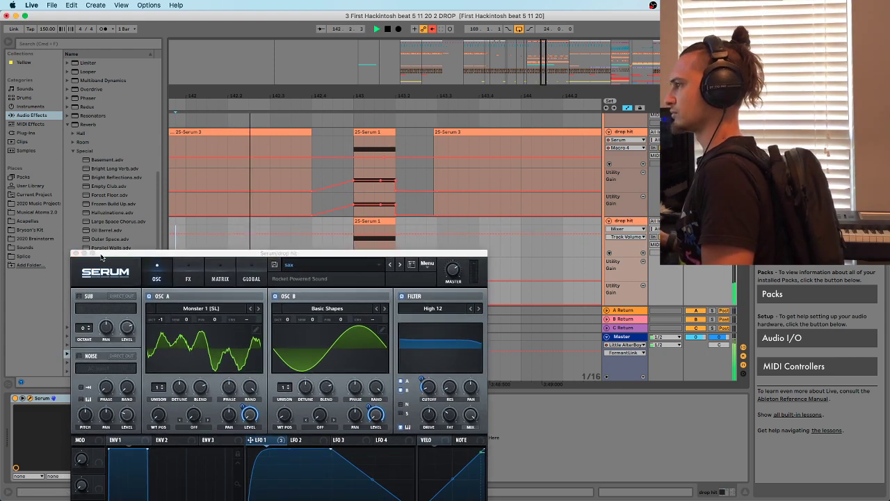
left_click_drag(127, 255, 175, 271)
left_click(153, 263)
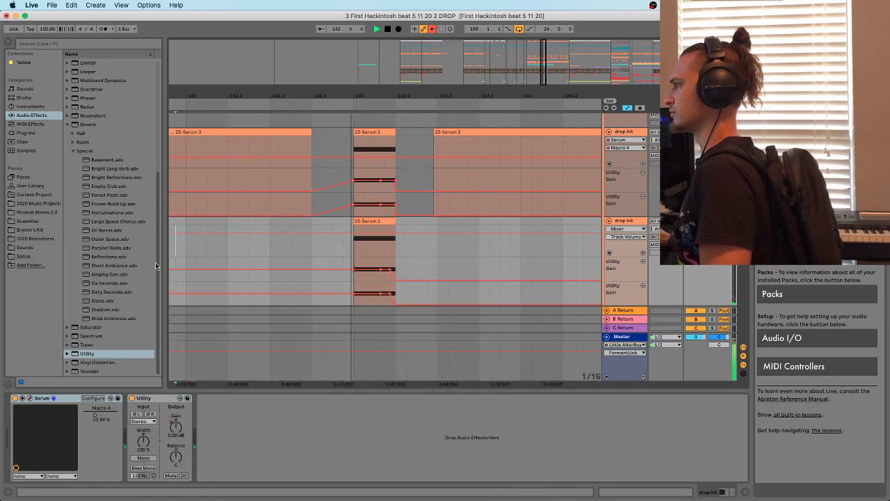
left_click_drag(299, 90, 298, 82)
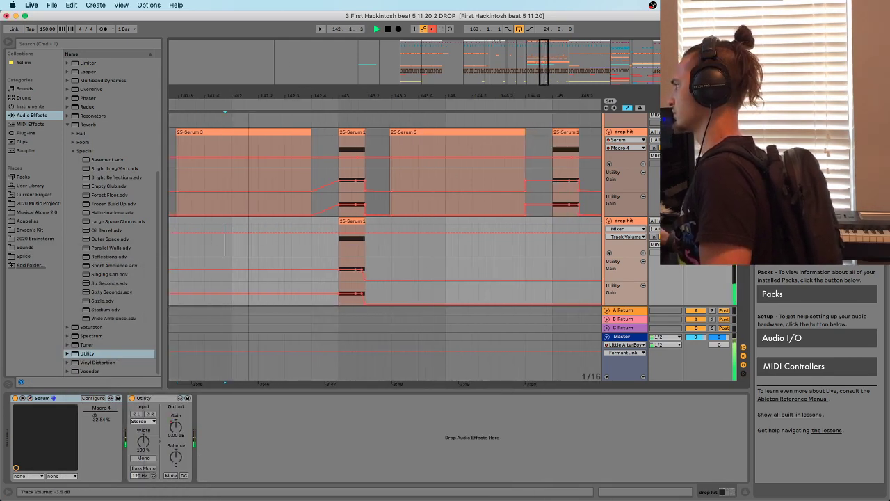
Turn off Hyper/Dimension in the duplicate's Serum effects, adjust the reverb mix while auditioning, and close the editor
left_click(30, 398)
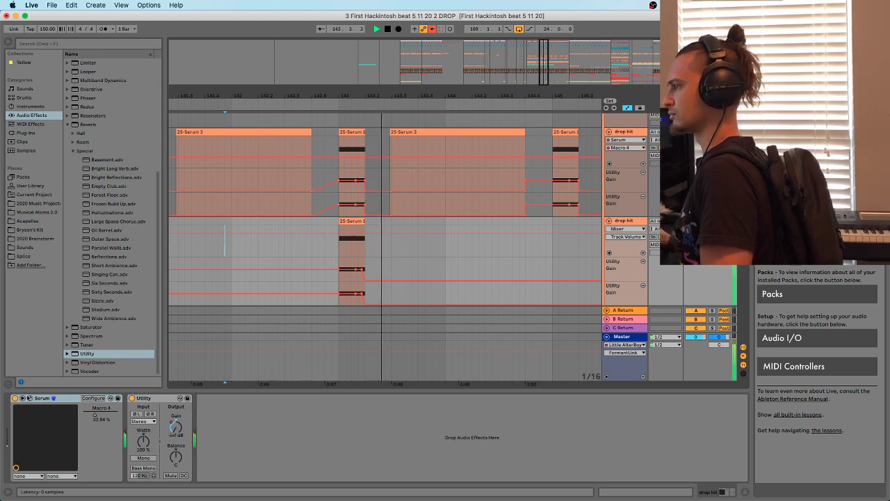
left_click(326, 295)
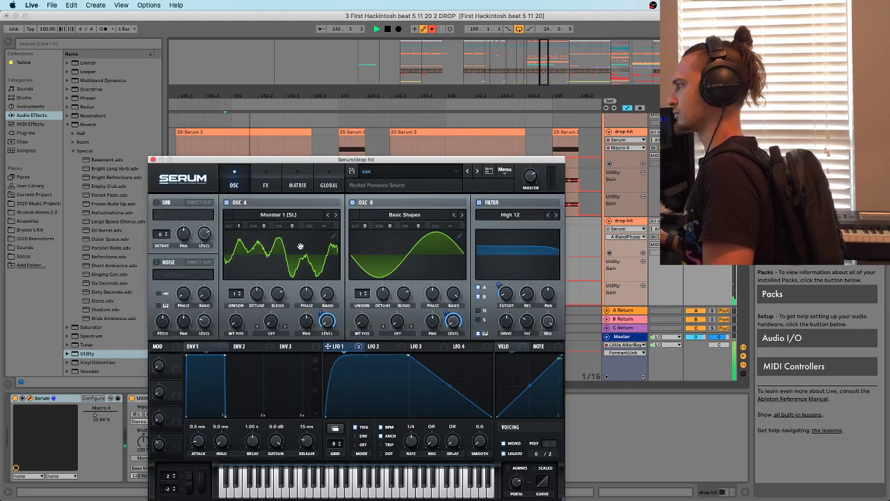
left_click(263, 183)
left_click(524, 216)
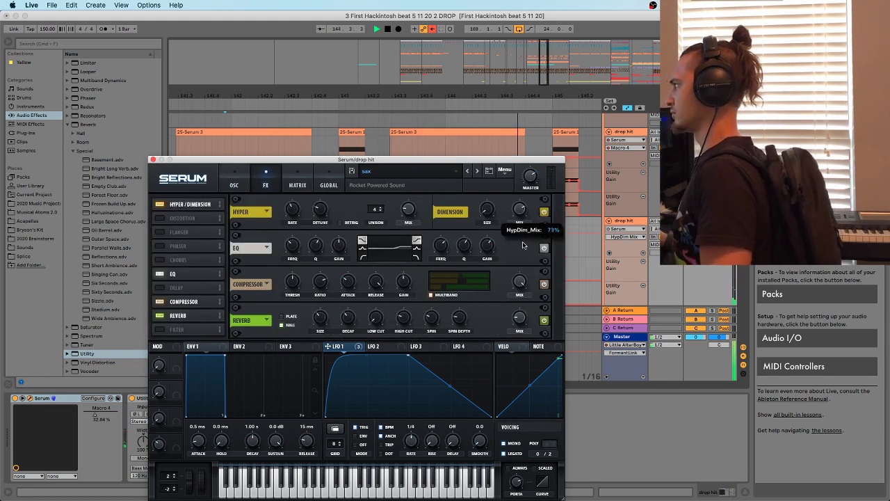
key("space")
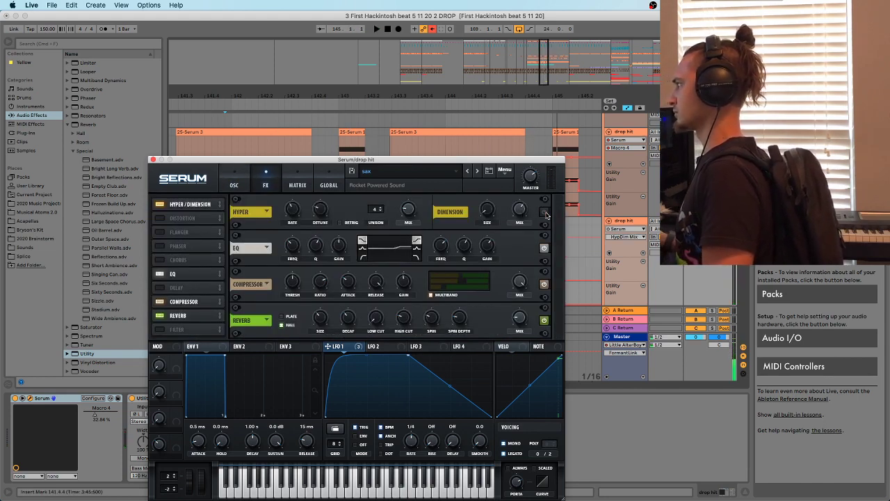
key("space")
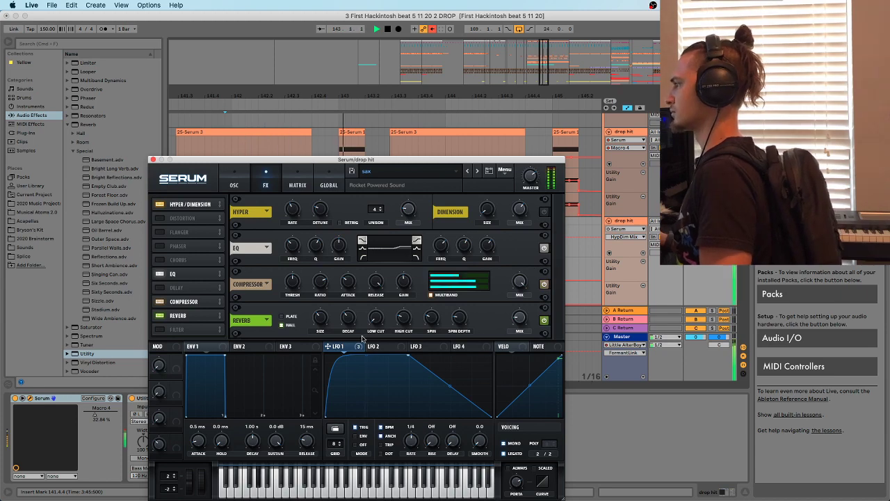
left_click(522, 321)
left_click(153, 160)
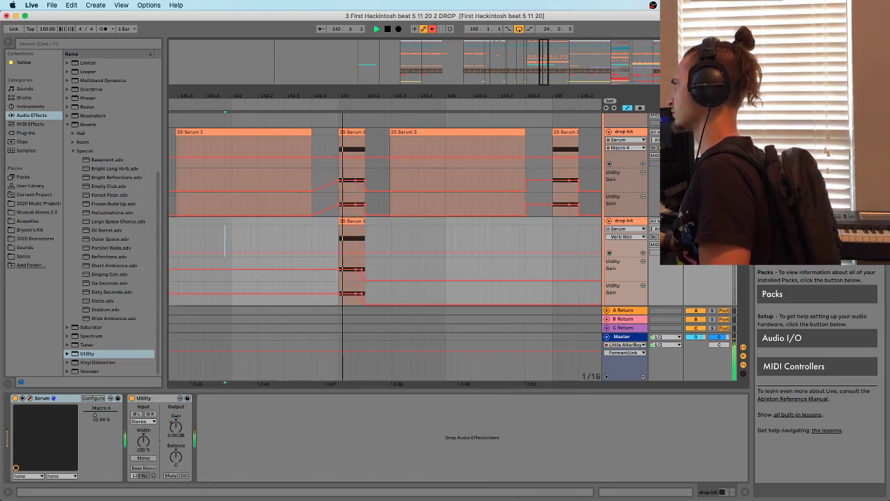
Select the duplicate's clip at 143.1.1 and audition the layered hit from there
left_click(613, 138)
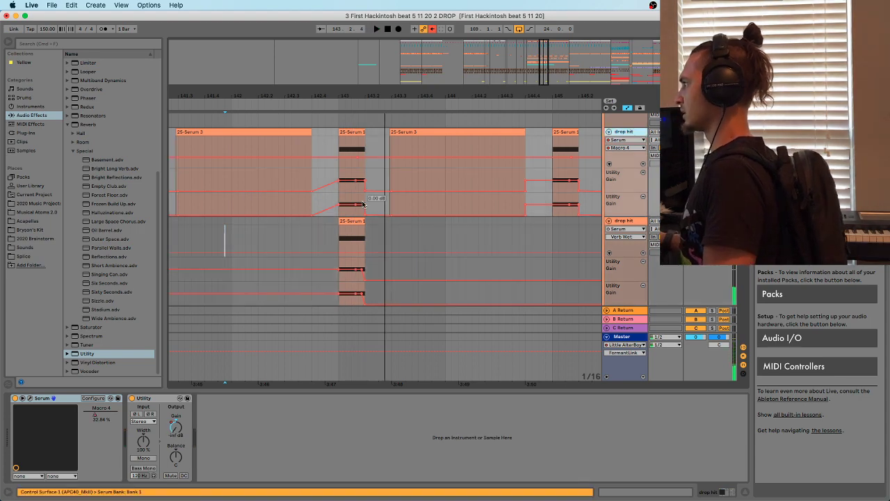
scroll(364, 192, "up", 1)
key("space")
left_click(344, 238)
key("space")
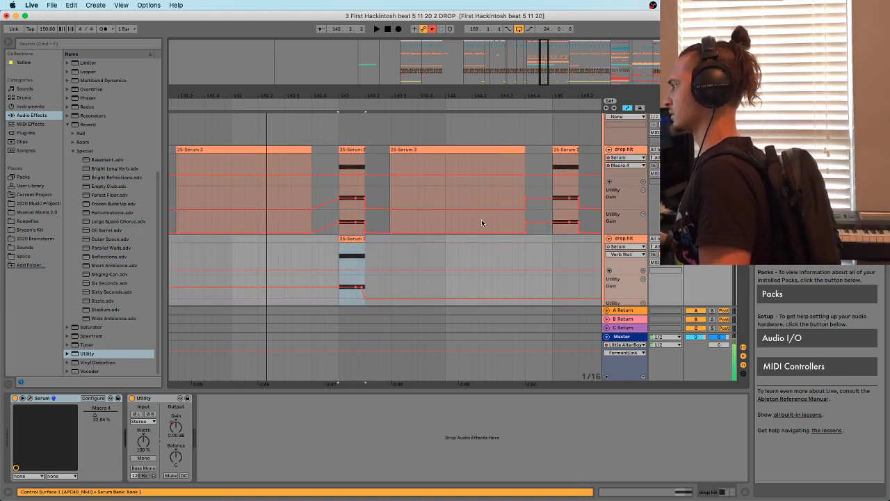
key("space")
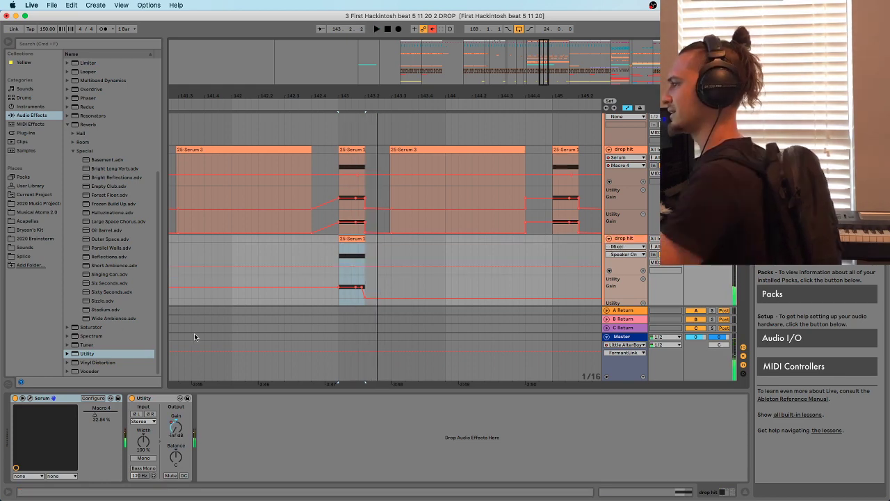
Load the Factory Modified BP lead preset LD Essence [7S] BP in the duplicate's Serum, and advance to LD Festival Beez [FP] BP
left_click(30, 399)
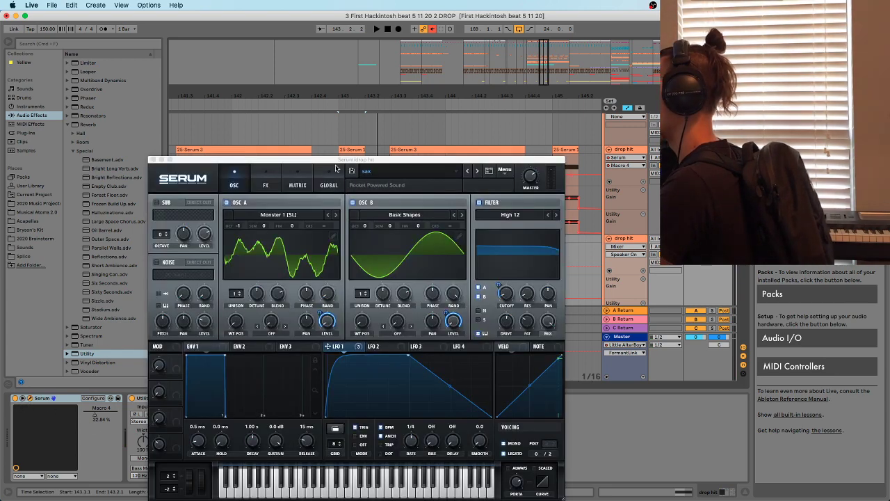
left_click(379, 179)
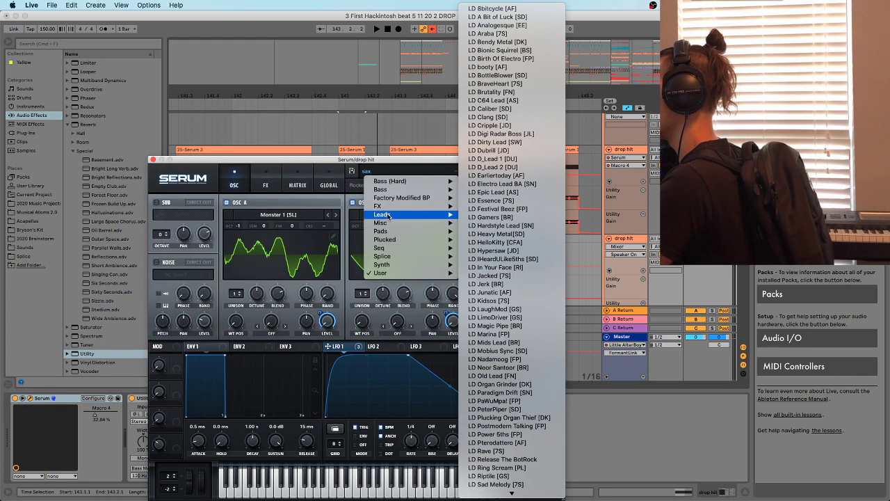
mouse_move(394, 198)
mouse_move(493, 215)
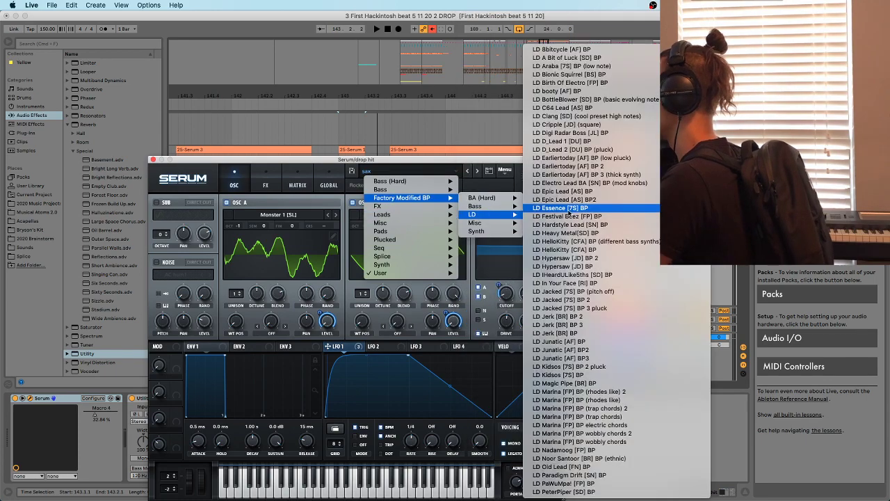
left_click(571, 210)
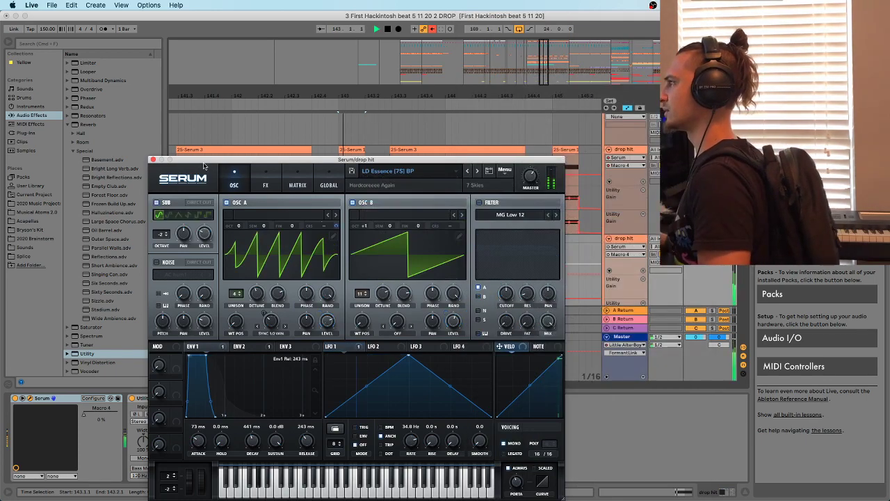
left_click(478, 171)
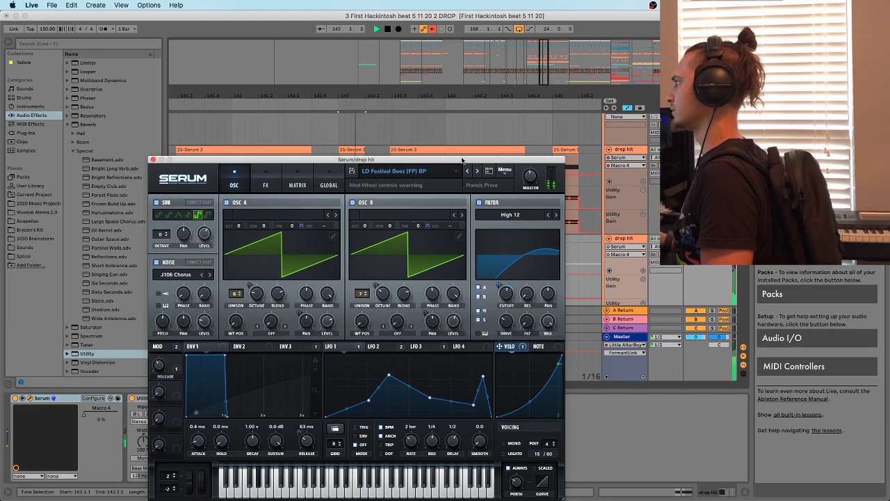
Transpose the duplicate's note down an octave to G#0 and adjust the track's volume while auditioning the new preset
left_click_drag(340, 160, 369, 59)
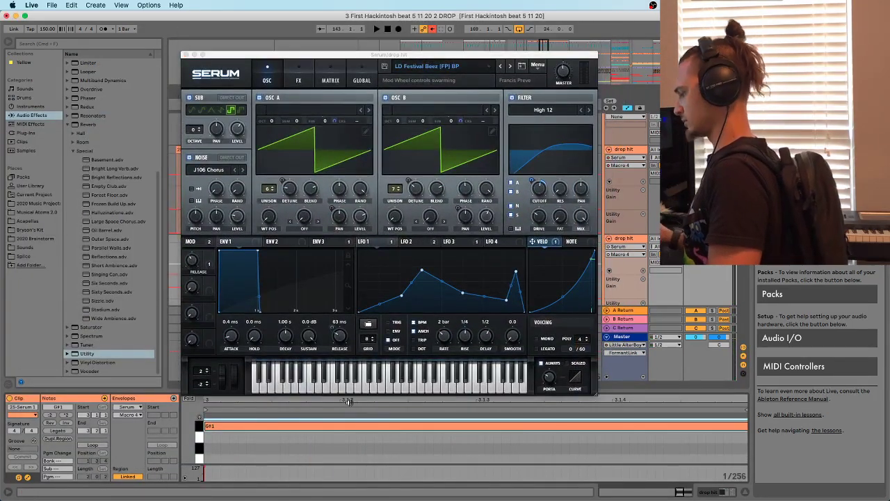
key("shift+Down")
key("space")
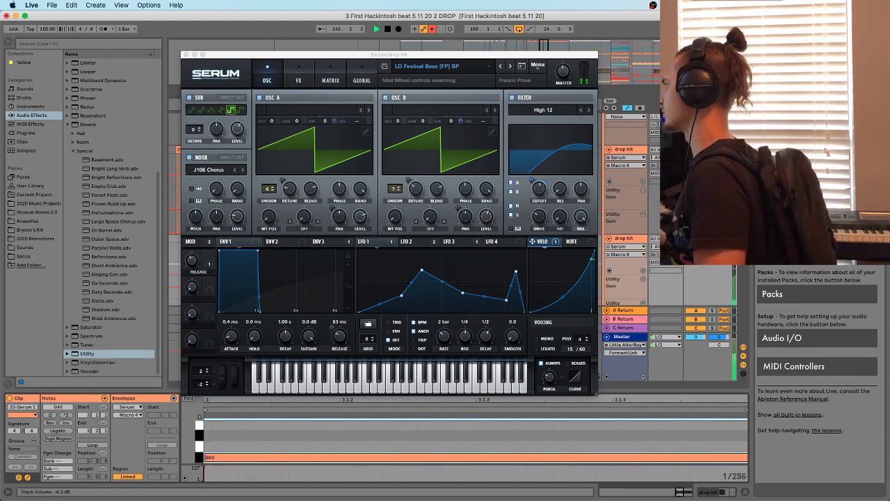
left_click_drag(695, 247, 695, 235)
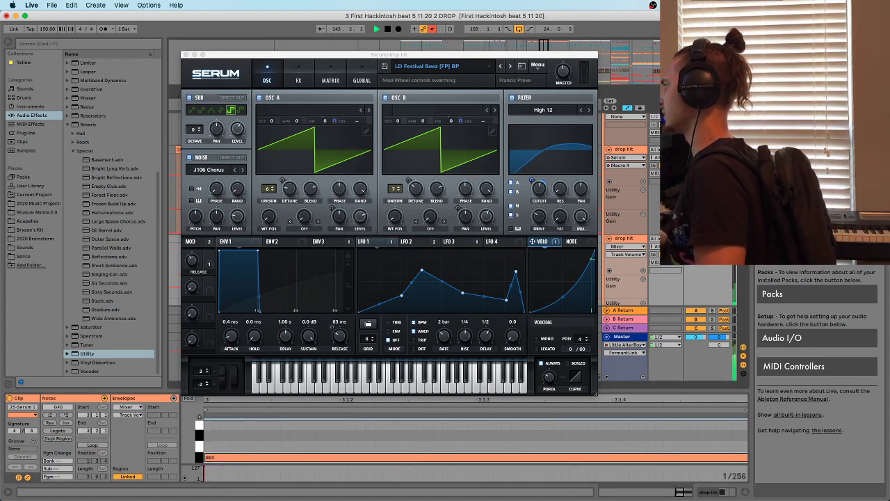
Shrink the Serum editor and move it clear of the bar 143 clips, zooming in on the hit
left_click_drag(248, 58, 117, 49)
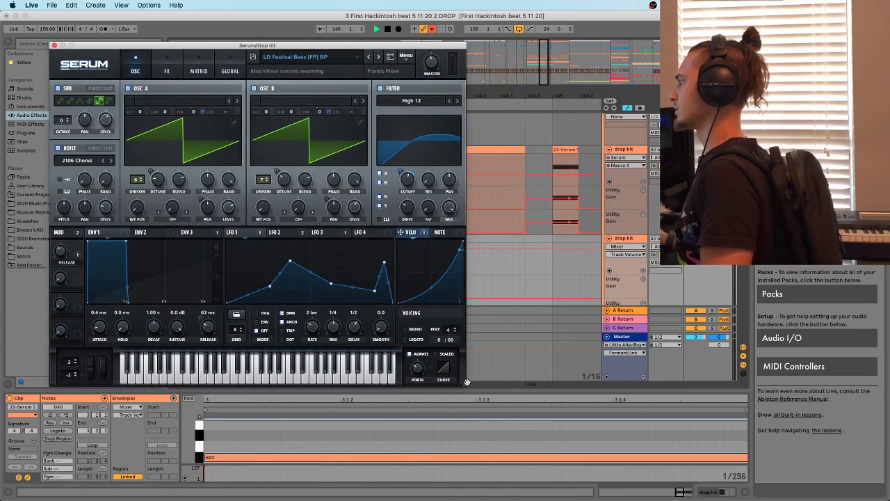
left_click_drag(466, 382, 340, 337)
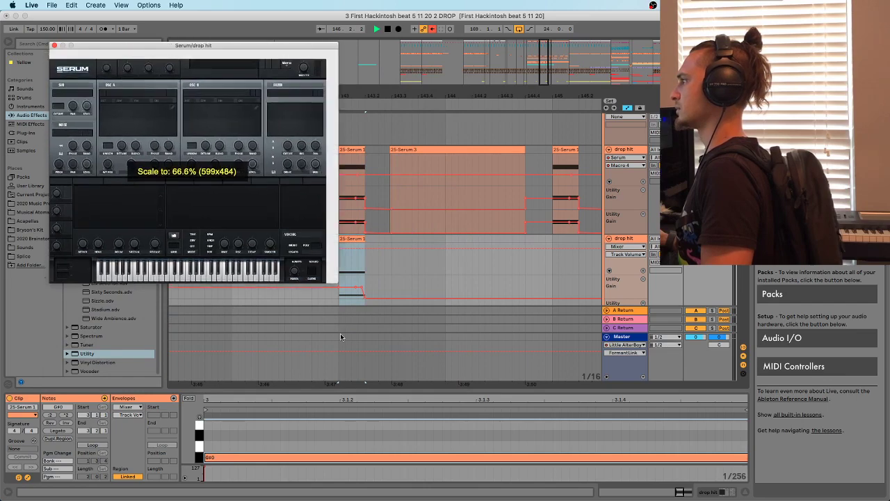
left_click_drag(192, 45, 166, 105)
left_click_drag(331, 72, 335, 90)
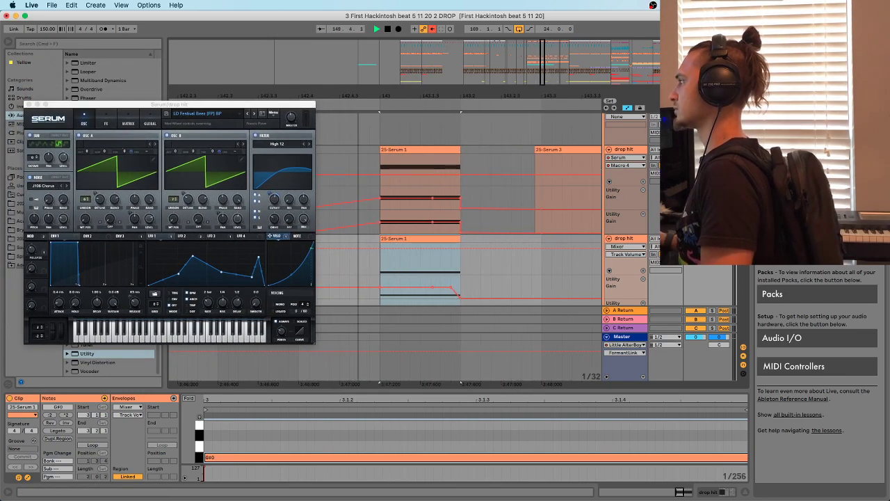
Audition the hit from 143.1.1 and from just before bar 143 while adjusting the duplicate's track volume
left_click(378, 269)
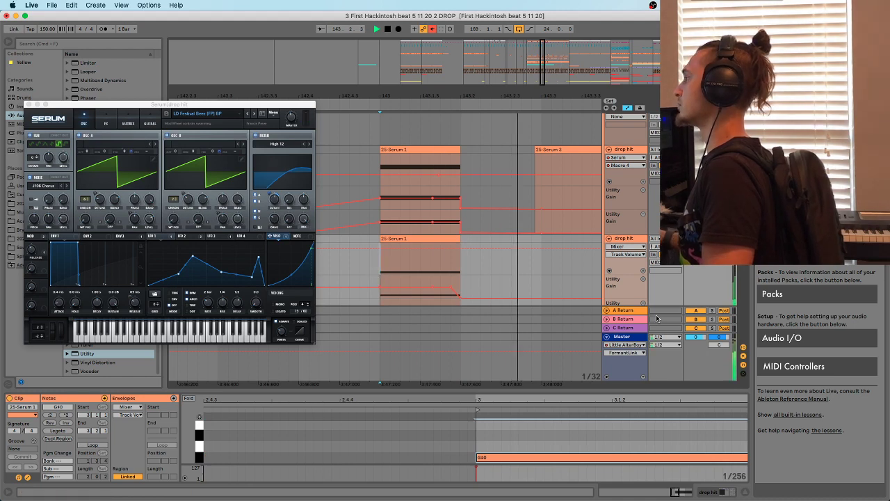
key("space")
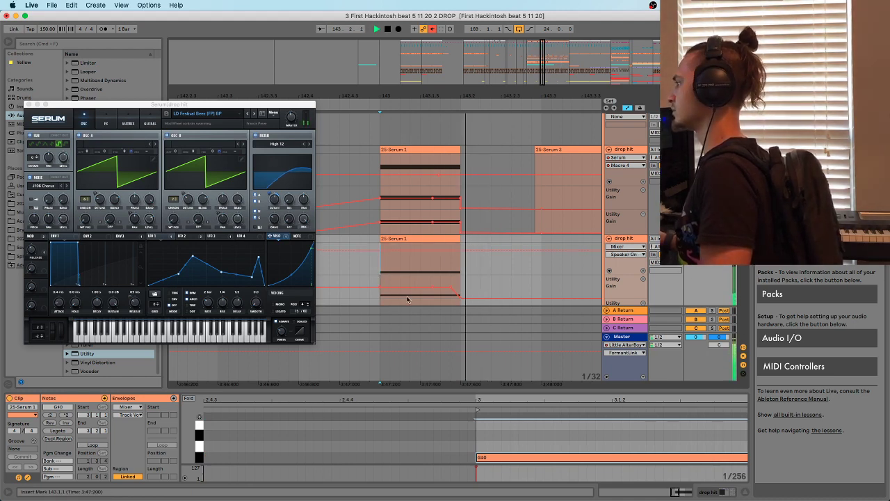
left_click(369, 259)
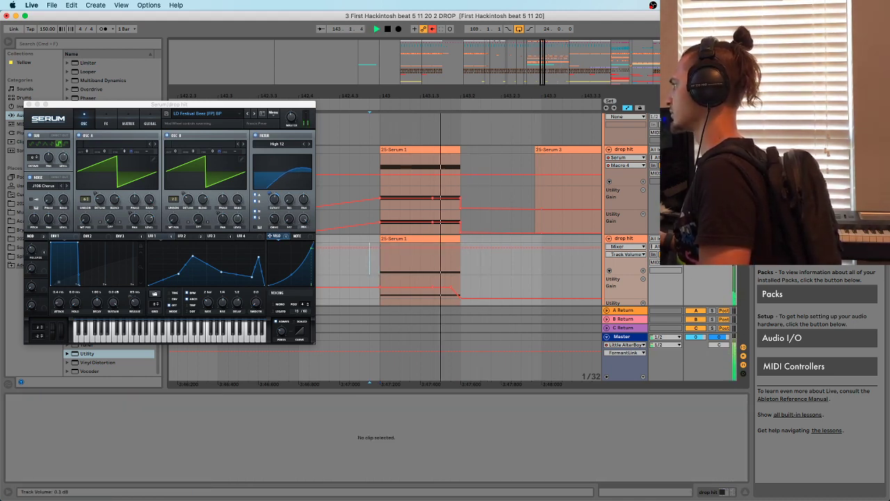
Cut the duplicate drop hit track, fold the MIDS group's automation lanes, and paste the track directly above MIDS
left_click(614, 242)
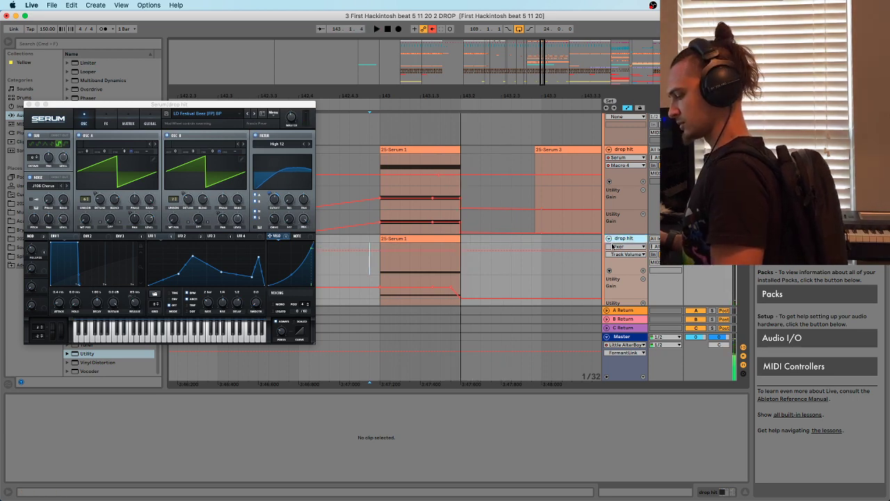
key("super+BackSpace")
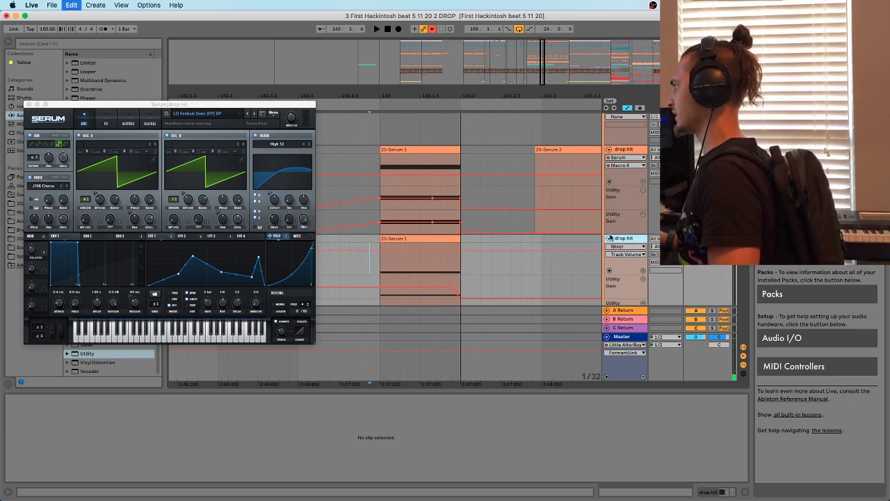
scroll(600, 246, "down", 10)
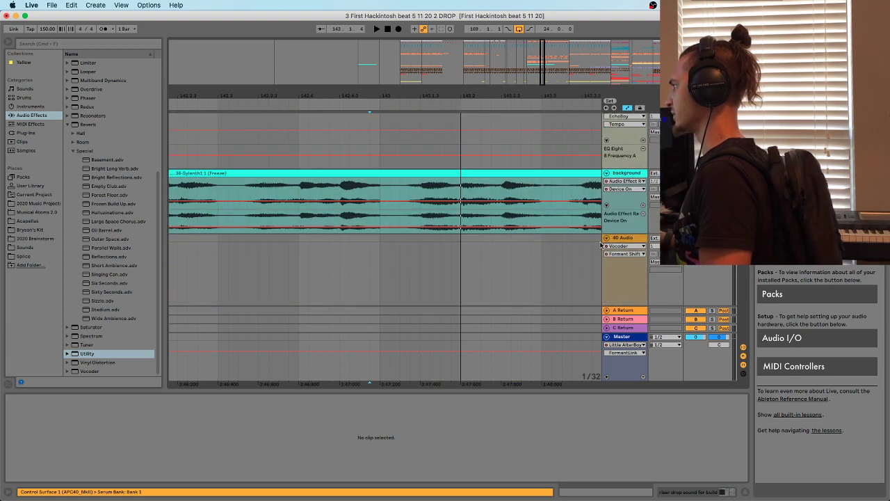
scroll(599, 246, "up", 10)
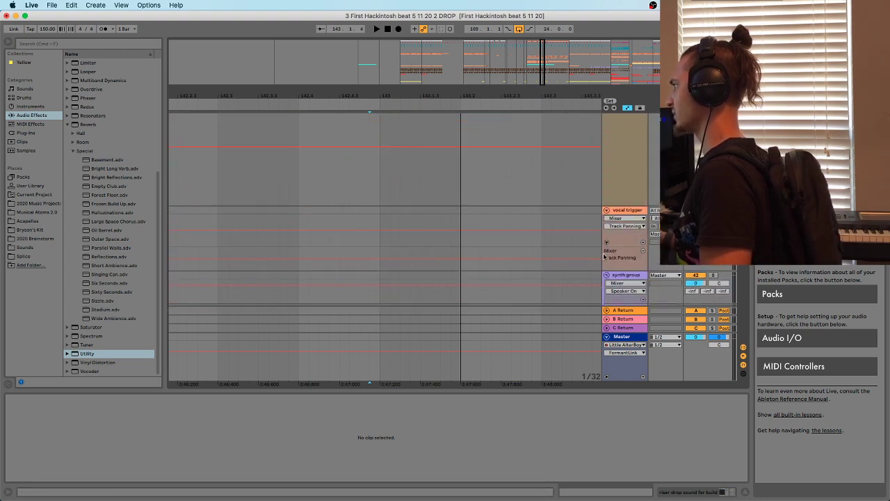
scroll(604, 257, "up", 10)
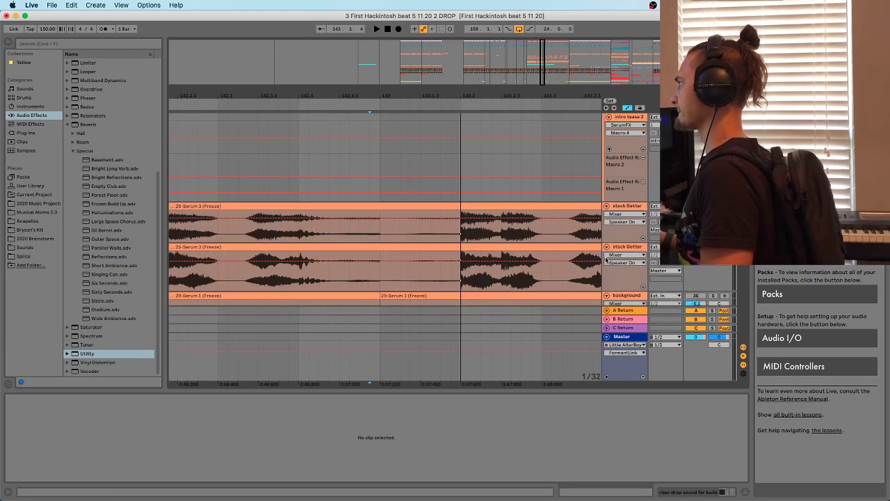
scroll(602, 258, "up", 10)
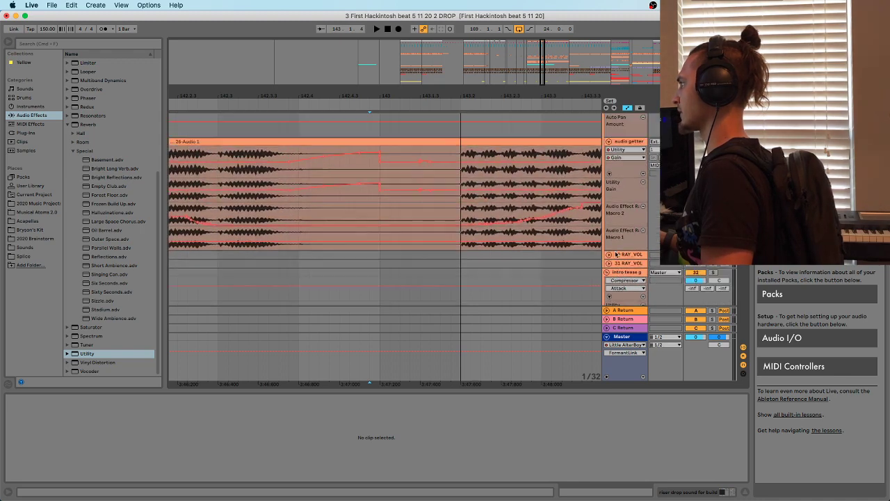
scroll(617, 259, "up", 8)
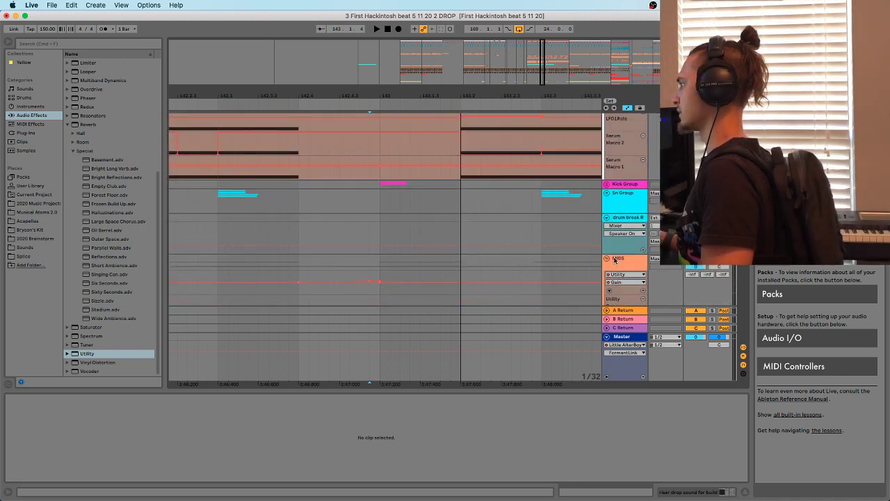
left_click(607, 259)
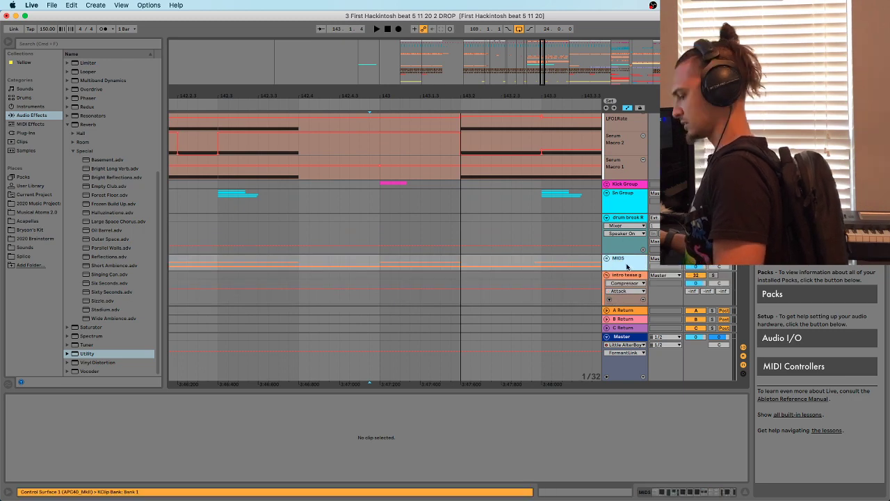
key("super+v")
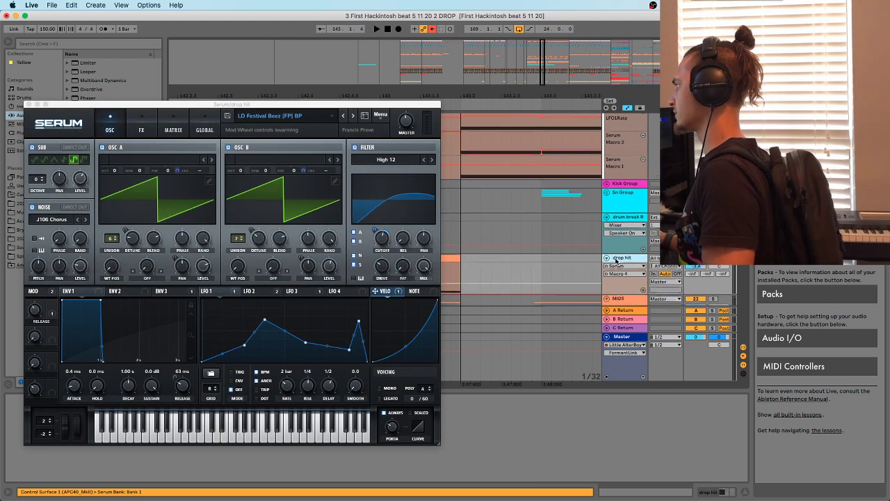
Re-enable the overridden automation and audition the drop hit from bar 143, moving the Serum editor clear of the clip
scroll(615, 259, "down", 3)
key("space")
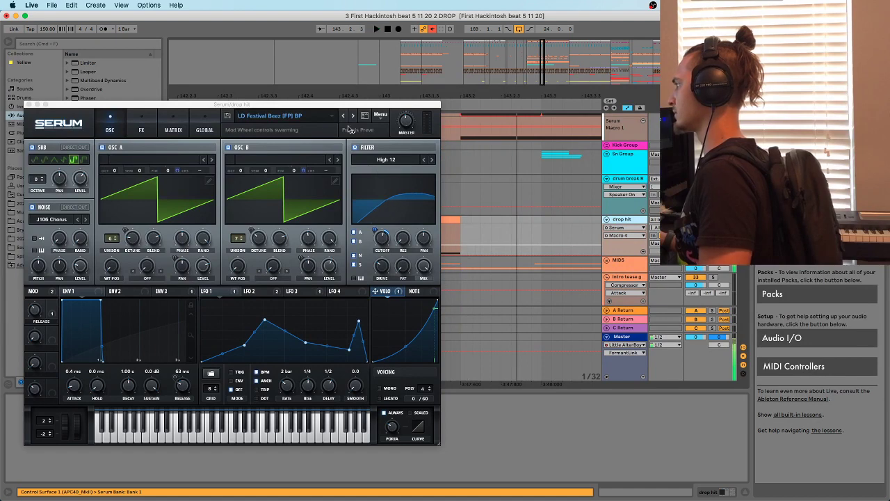
left_click_drag(331, 103, 257, 188)
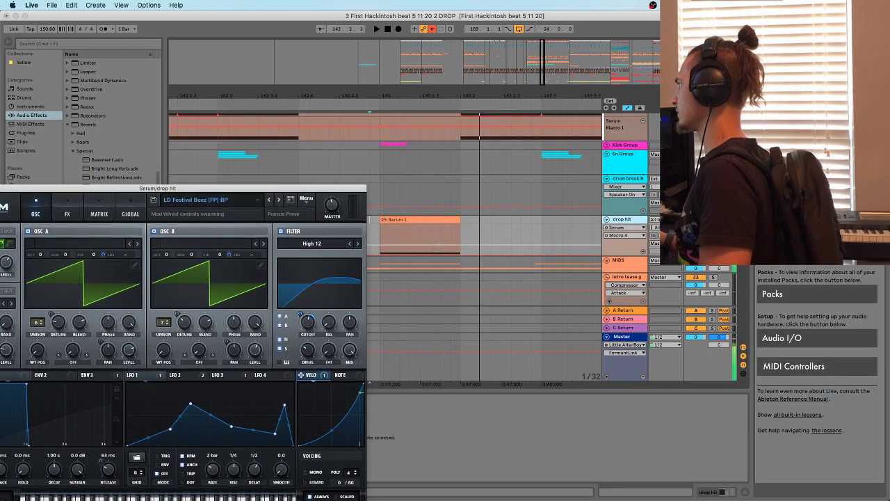
left_click(430, 29)
key("space")
key("space")
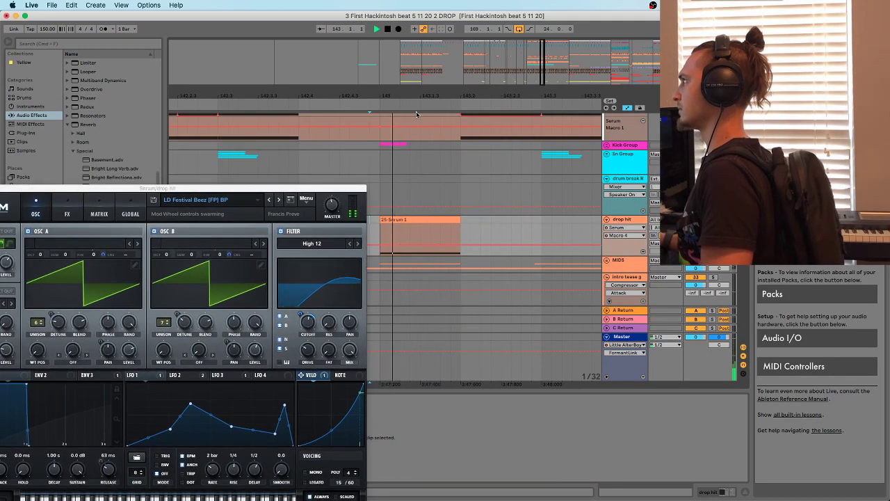
Select the drop hit clip at bar 143 and show Serum's MasterVol automation on its track
left_click(411, 220)
left_click(331, 204)
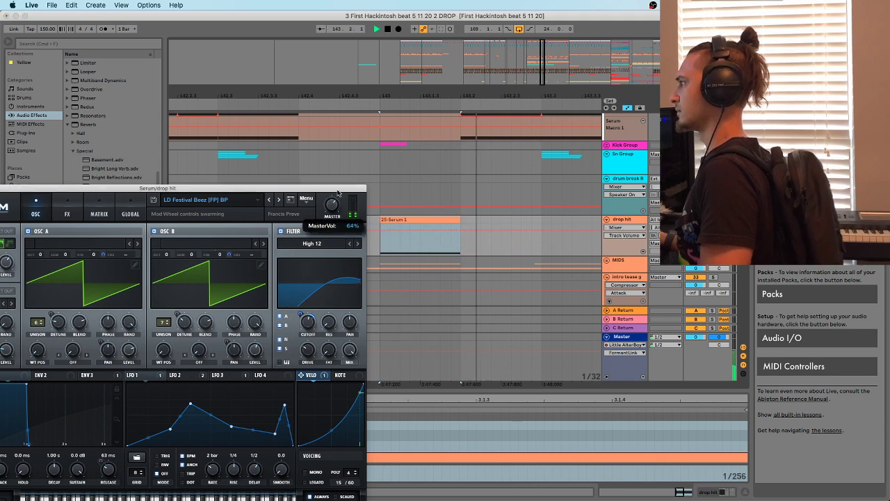
left_click(408, 222)
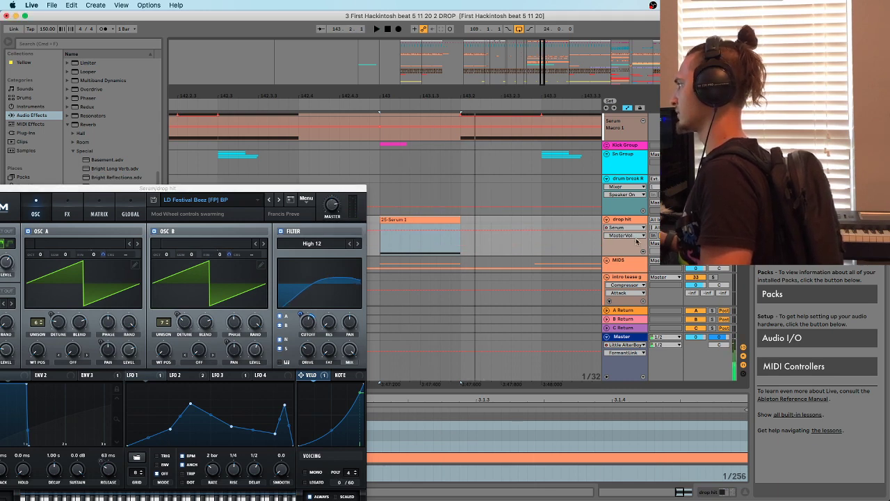
Copy the Audio Effect Rack with the Gain macro from MIDS to the end of the drop hit chain, and close the Serum editor
scroll(631, 231, "down", 3)
double_click(621, 215)
key("shift+Tab")
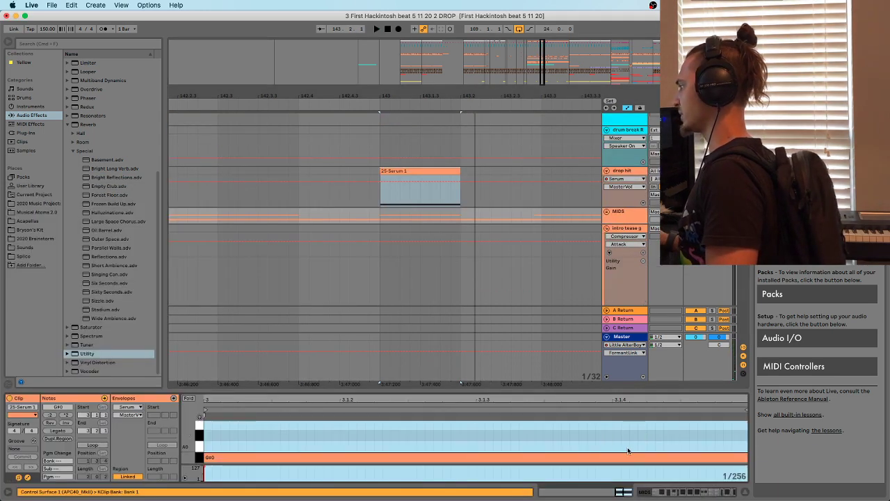
key("shift+Tab")
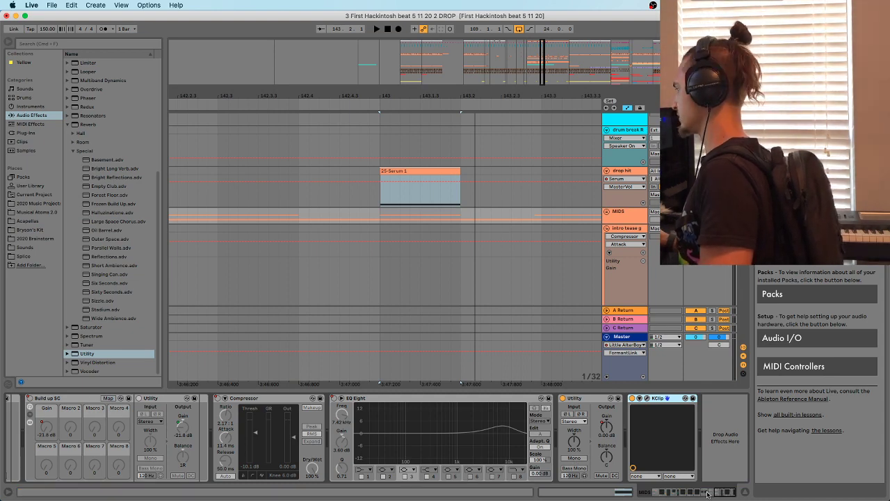
left_click_drag(720, 493, 666, 485)
left_click(284, 400)
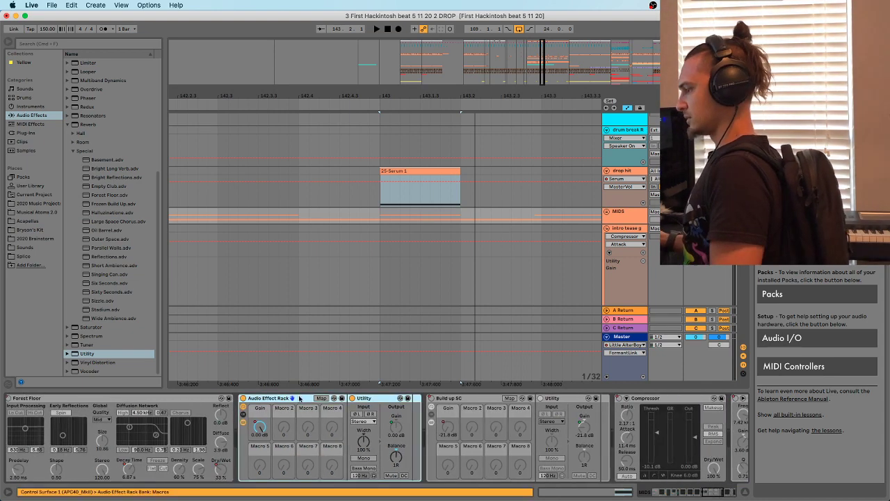
left_click(436, 170)
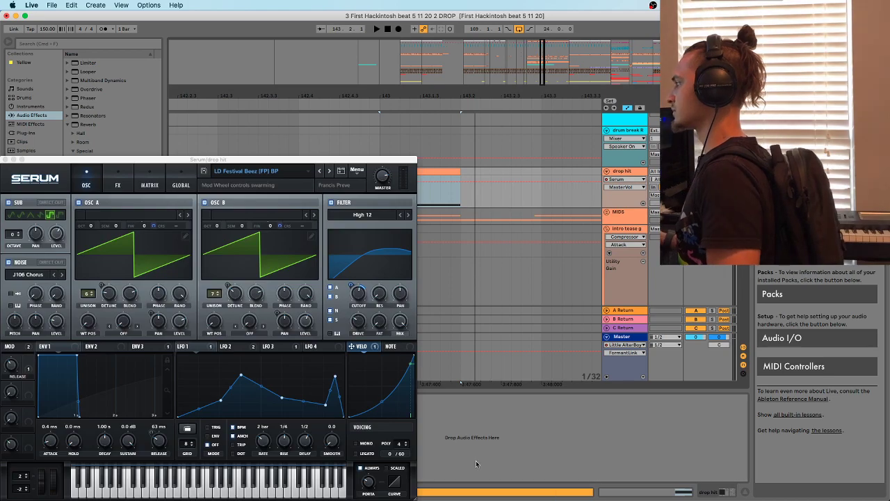
left_click_drag(147, 162, 348, 115)
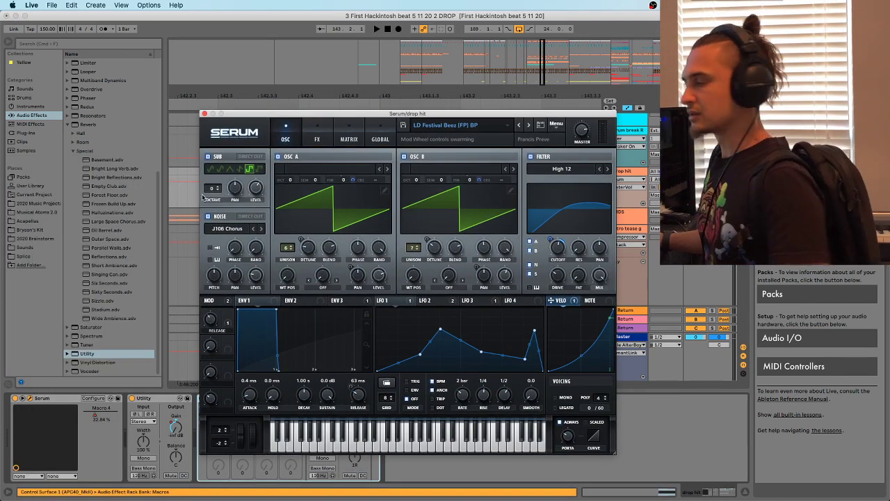
key("space")
left_click(205, 114)
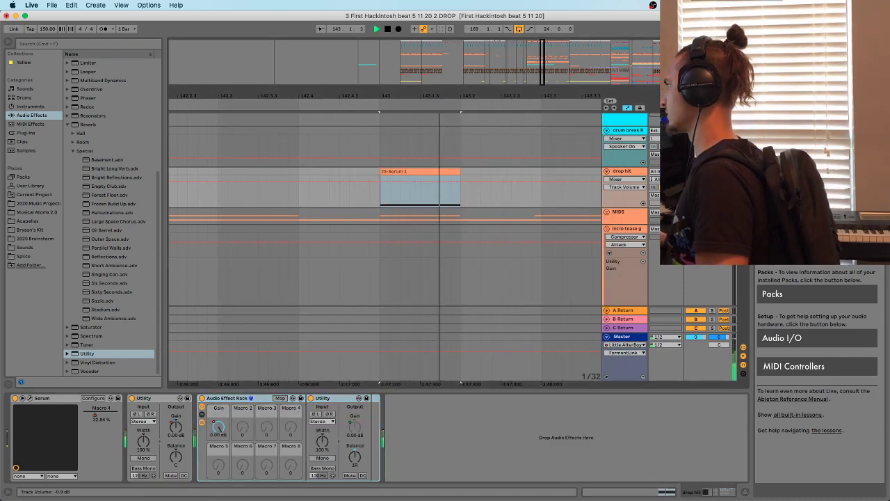
Show the pasted rack's Gain automation in a new lane on the drop hit track and audition the hit from bar 143
right_click(228, 425)
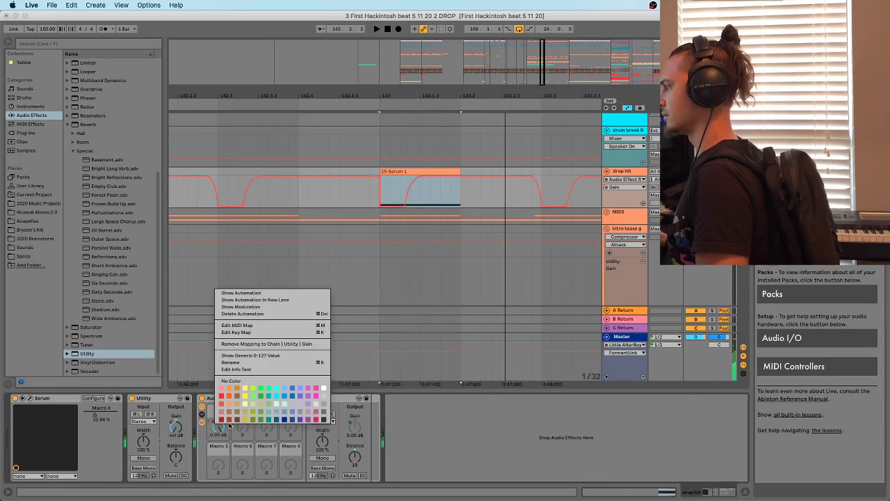
left_click(277, 300)
key("space")
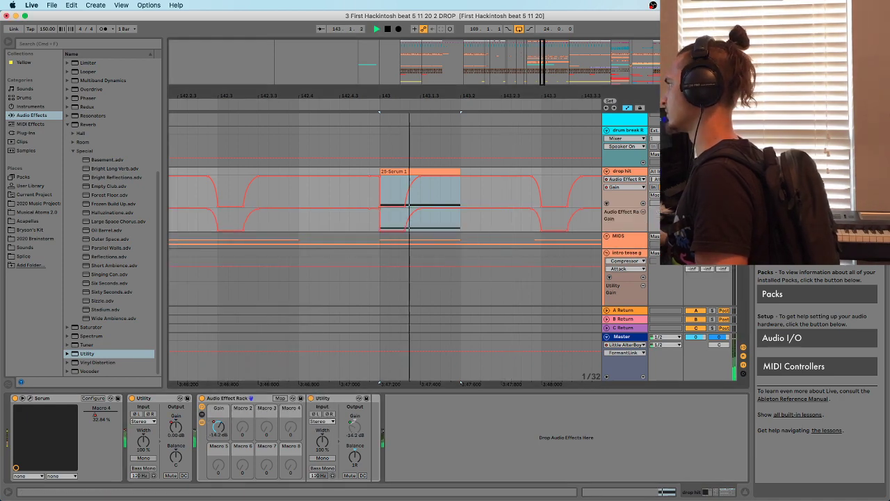
key("space")
key("minus")
key("minus")
key("space")
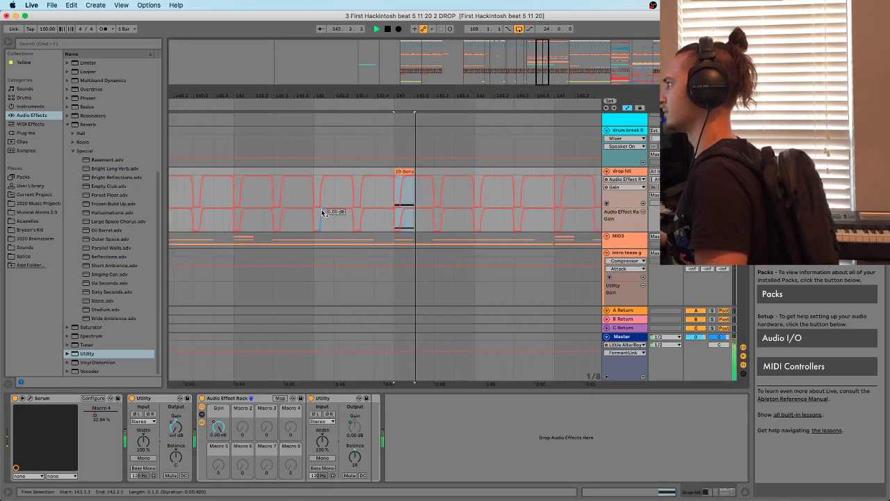
Audition the drop hit in context, playing from bars 142 and 137 and from just before bar 143
left_click(314, 174)
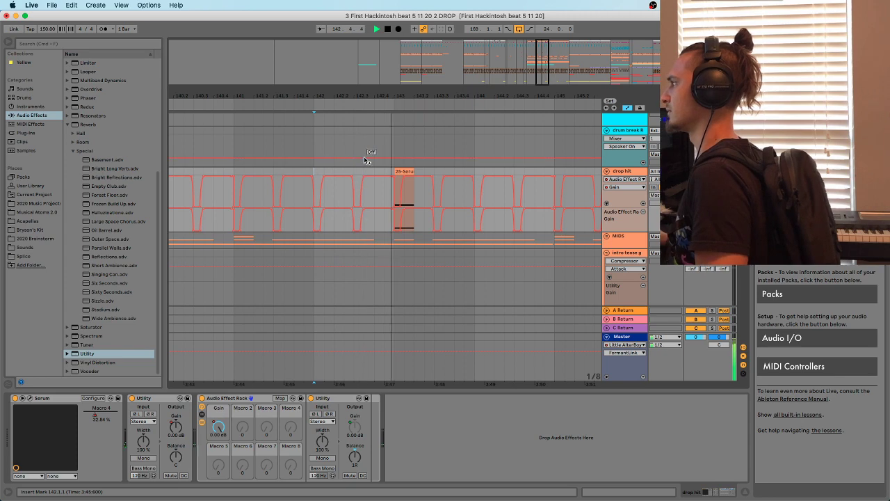
key("minus")
key("minus")
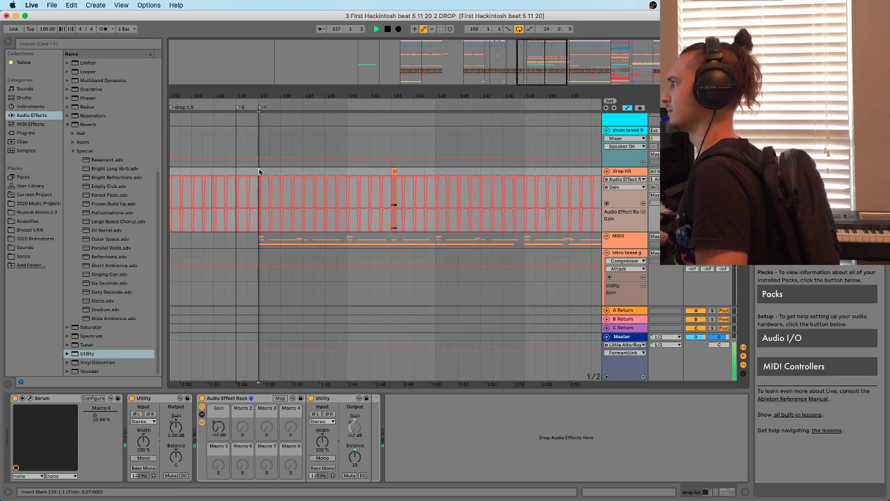
key("minus")
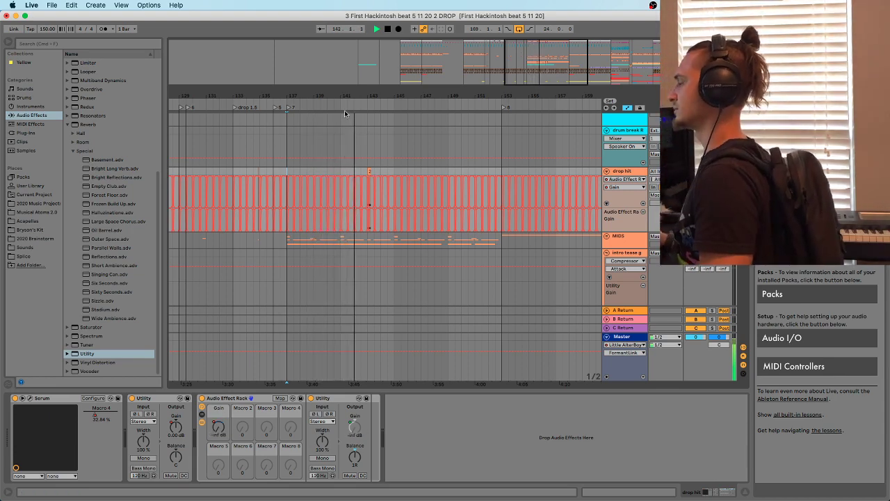
left_click_drag(370, 91, 371, 97)
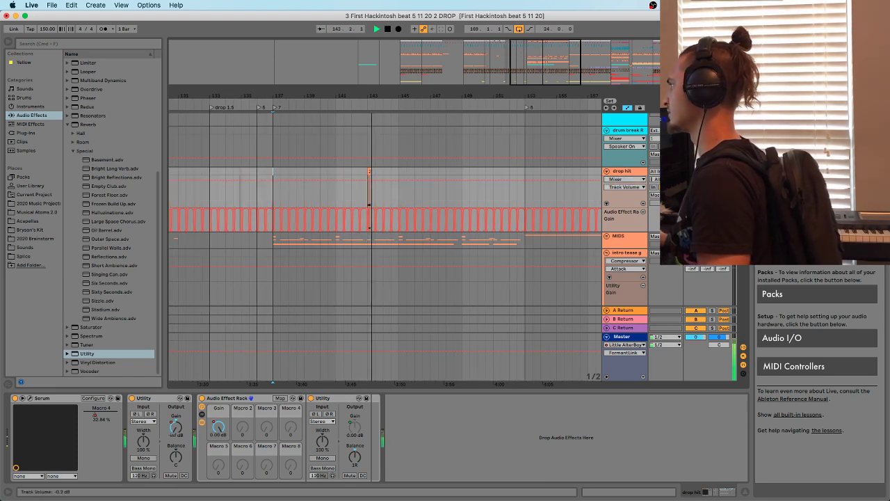
left_click(368, 200)
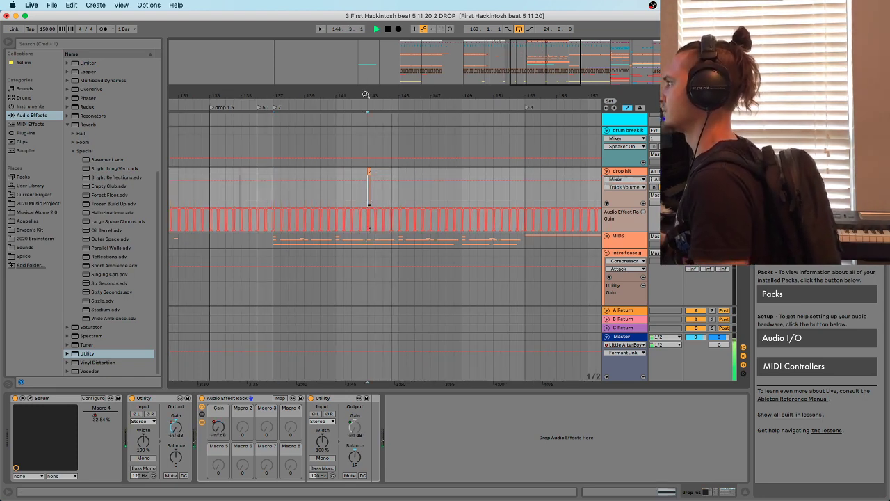
left_click_drag(367, 97, 367, 92)
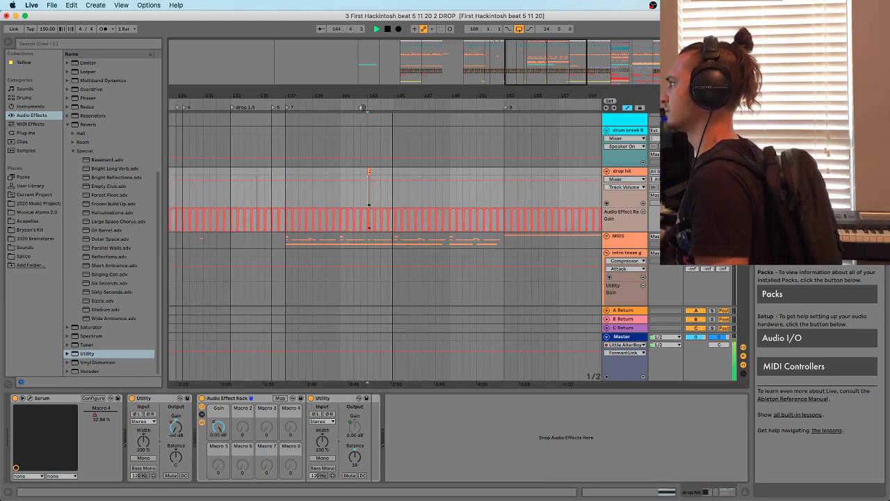
Rename the drop hit track as drop hit stack and restart playback from bar 137
left_click(632, 171)
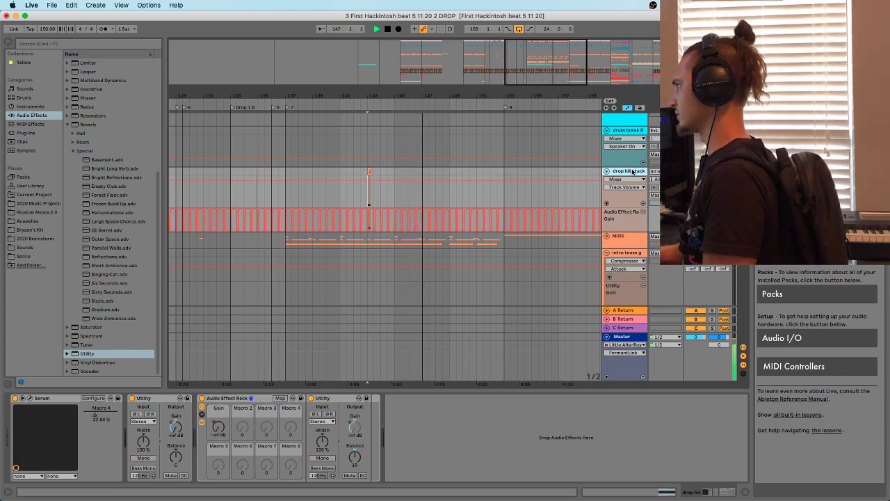
key("space")
left_click(287, 197)
key("space")
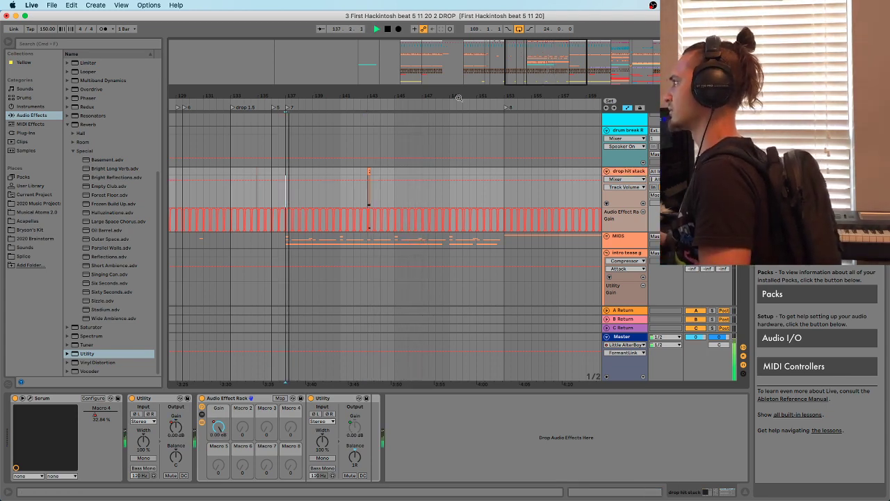
Audition the arrangement from bar 175 and section 7, and replay the lead-in to the hit from bar 142
left_click_drag(452, 96, 441, 76)
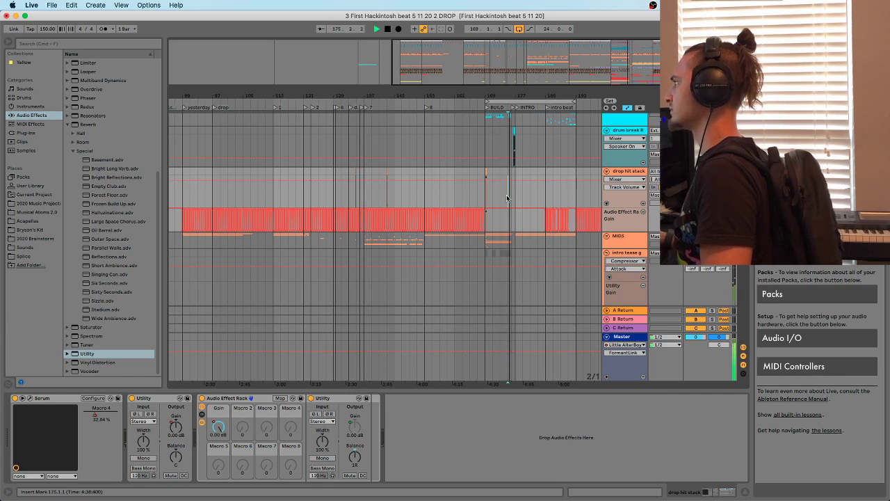
mouse_move(363, 96)
left_mouse_down()
mouse_move(374, 94)
mouse_move(364, 110)
mouse_move(341, 108)
mouse_move(357, 91)
left_mouse_up()
left_click(338, 109)
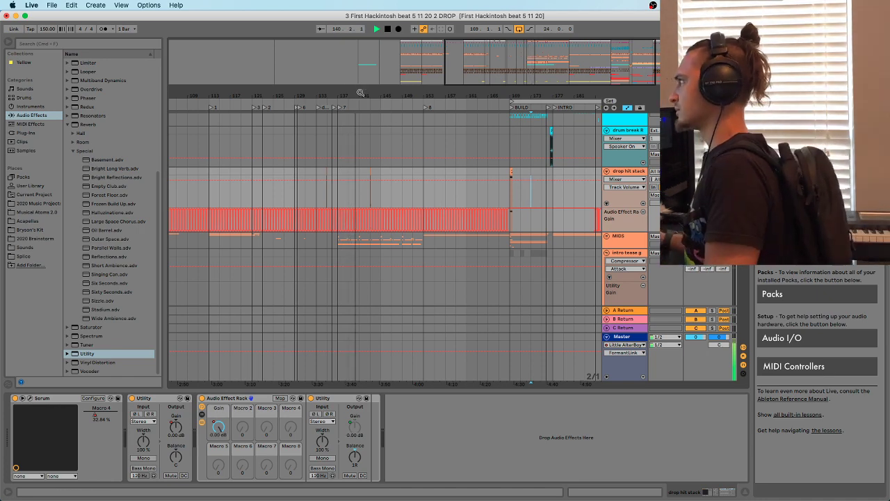
left_click_drag(360, 93, 353, 98)
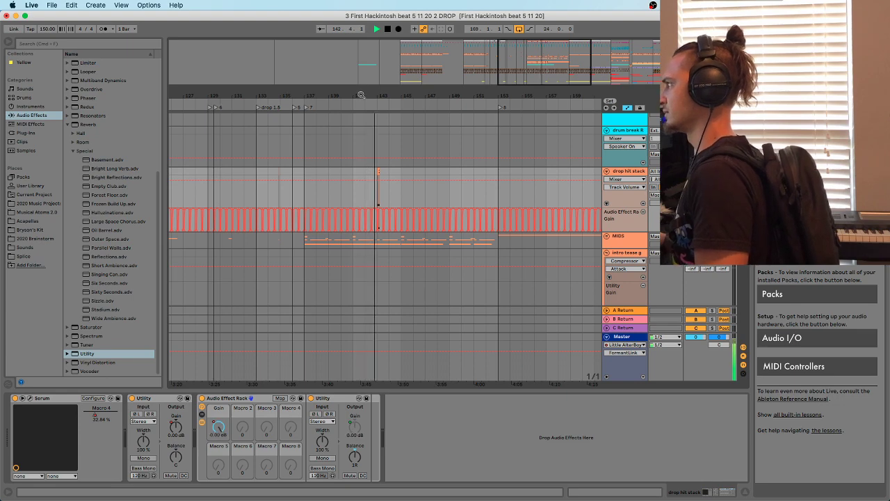
left_click_drag(366, 94, 370, 88)
left_click(377, 199)
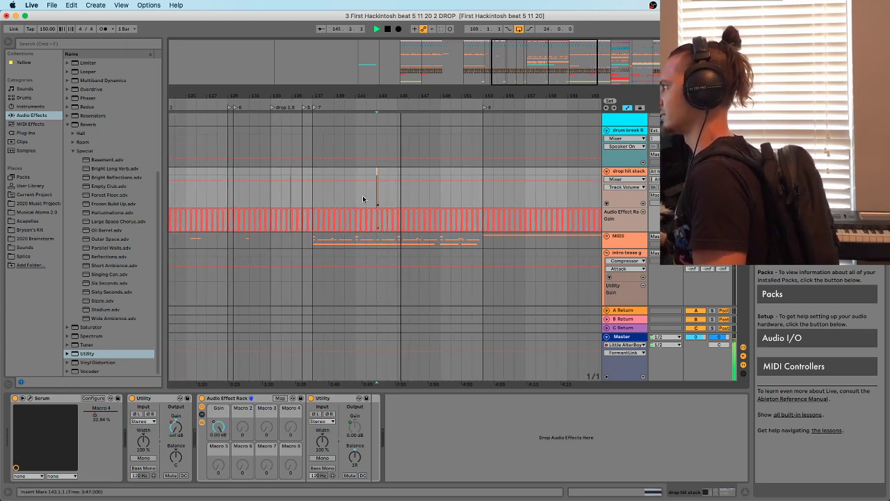
left_click(363, 197)
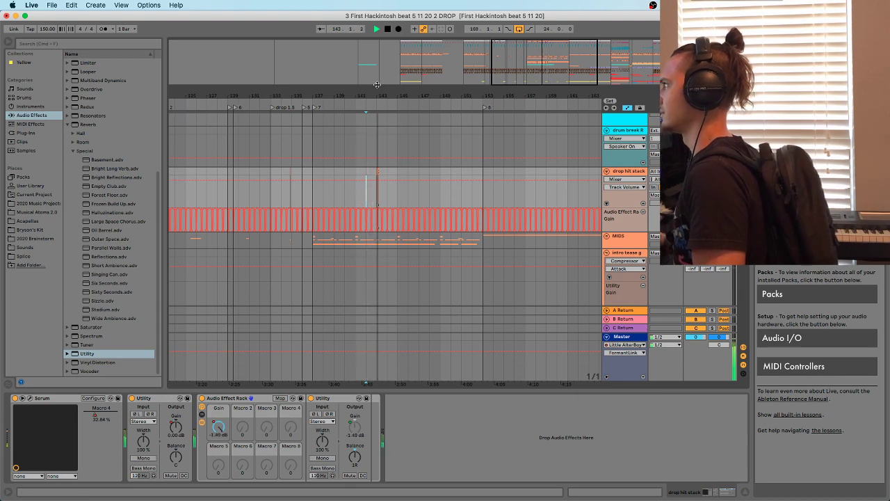
left_click_drag(376, 84, 374, 115)
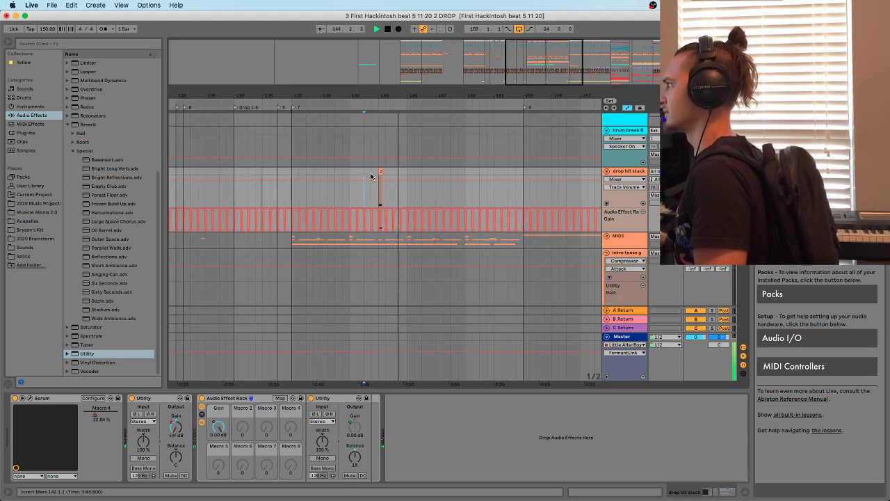
Stop playback and unfold the MIDS group's automation lanes, bringing the Audio Effect Rack and Utility Gain lanes around bar 143 into view
scroll(371, 176, "down", 3)
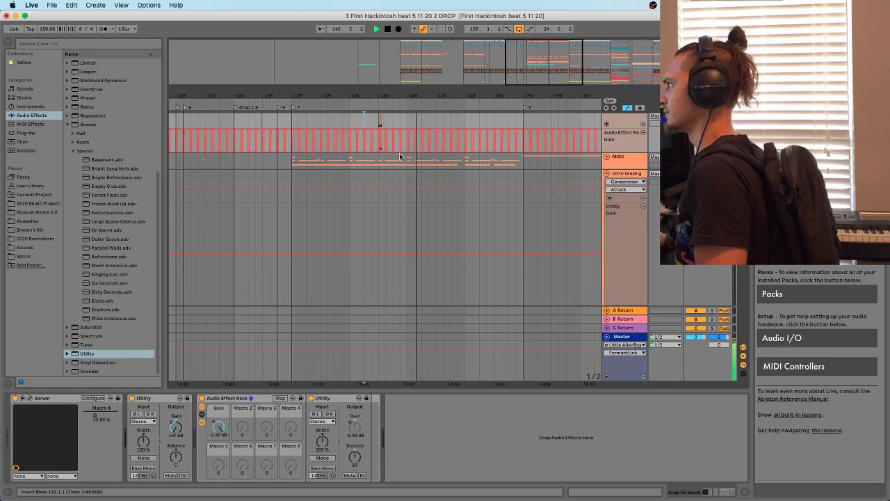
key("space")
left_click(293, 173)
left_click_drag(373, 97, 383, 181)
scroll(369, 174, "up", 1)
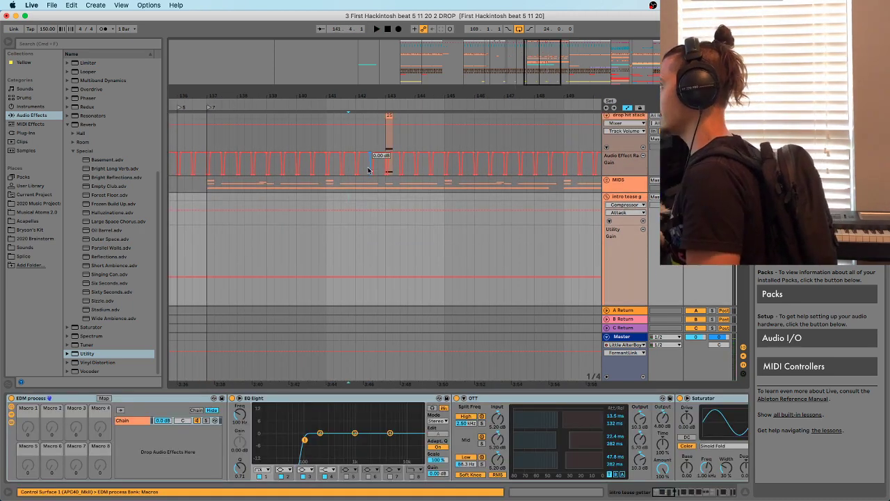
scroll(369, 170, "up", 1)
left_click(607, 204)
scroll(423, 203, "down", 6)
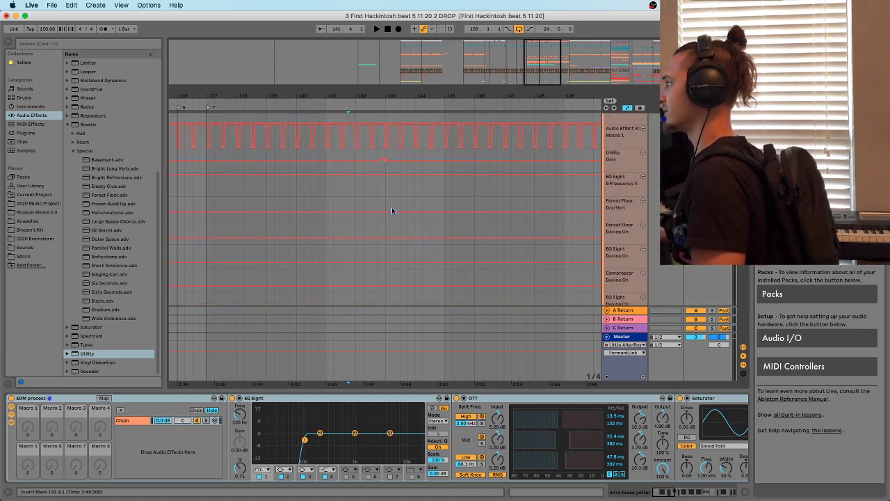
Play from bar 142 to check the MIDS Audio Effect Rack and Utility Gain automation leading into bar 143
left_click(375, 137)
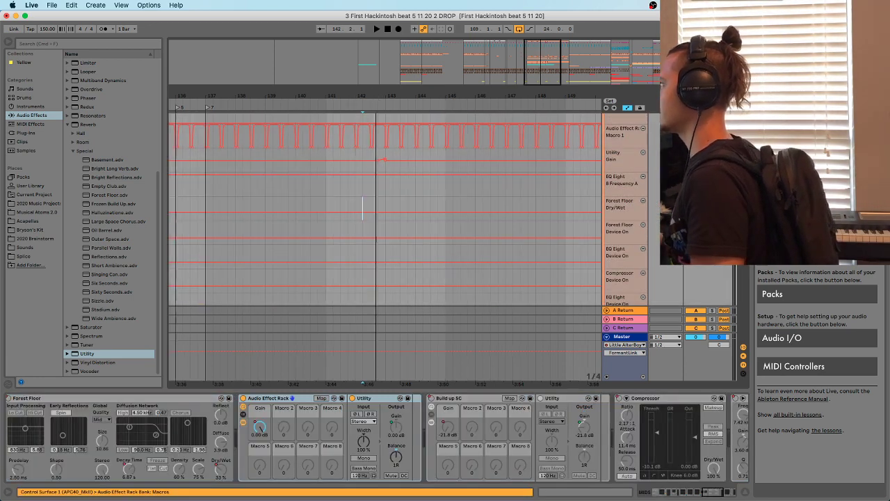
left_click_drag(375, 100, 376, 129)
scroll(368, 197, "up", 1)
left_click(377, 181)
scroll(378, 179, "up", 1)
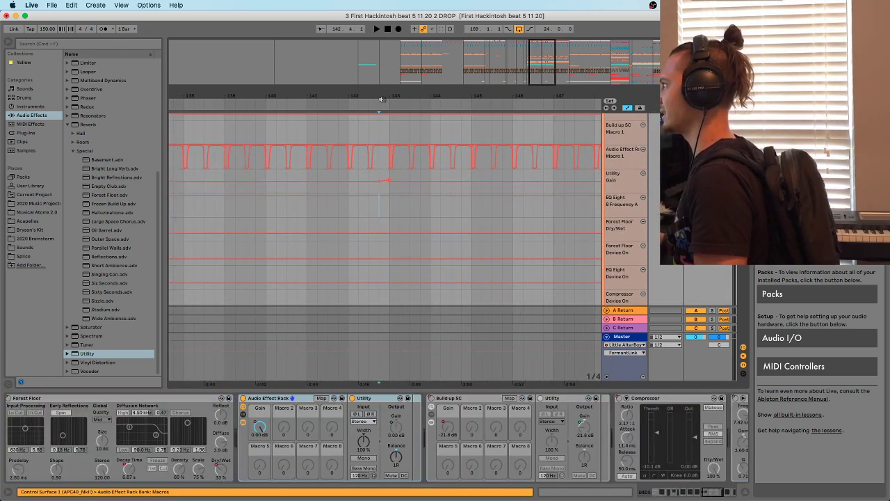
left_click(351, 135)
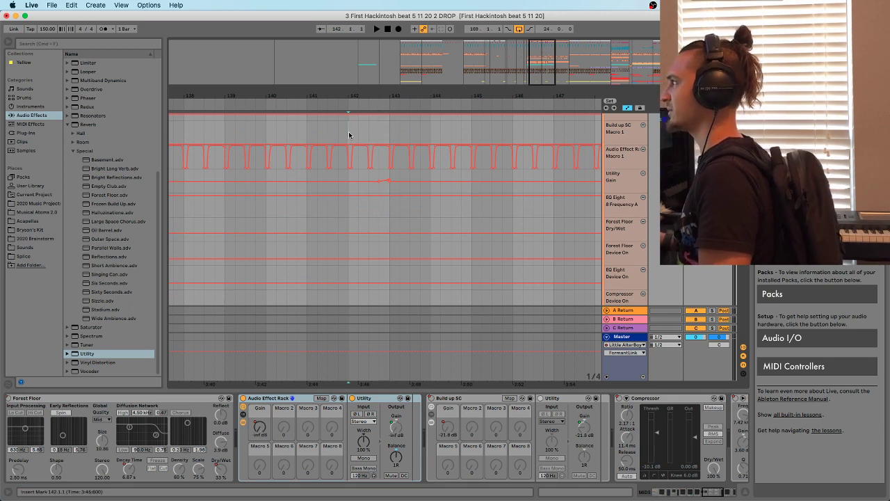
scroll(327, 153, "right", 2)
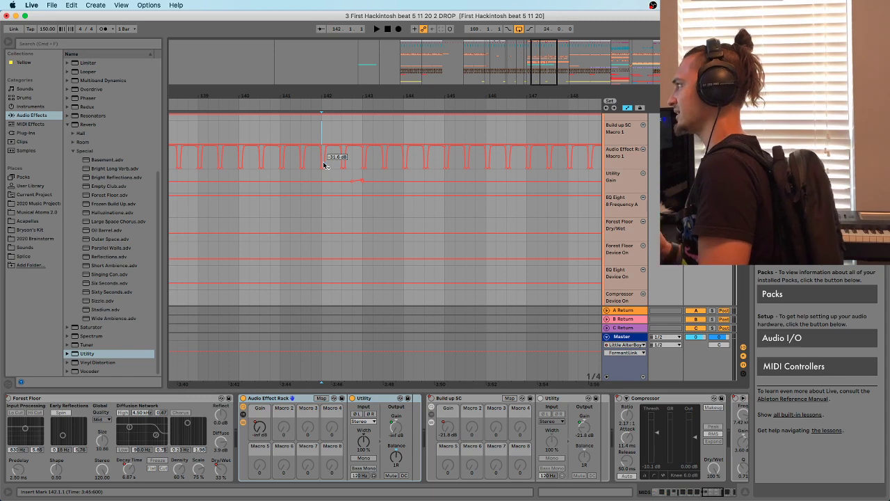
scroll(326, 207, "up", 1)
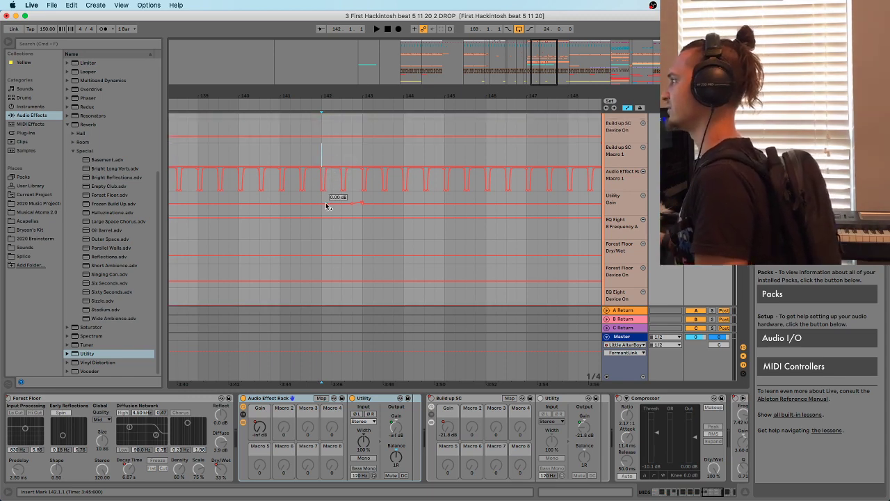
scroll(327, 206, "up", 1)
key("space")
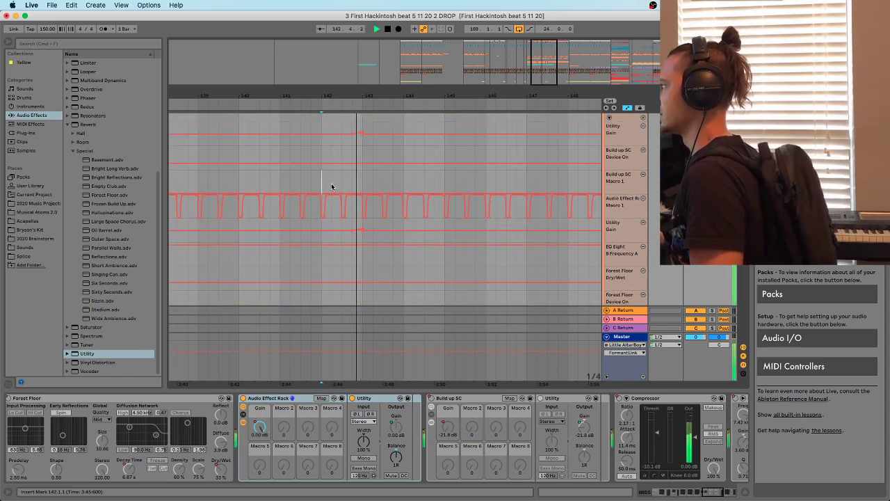
scroll(330, 184, "up", 4)
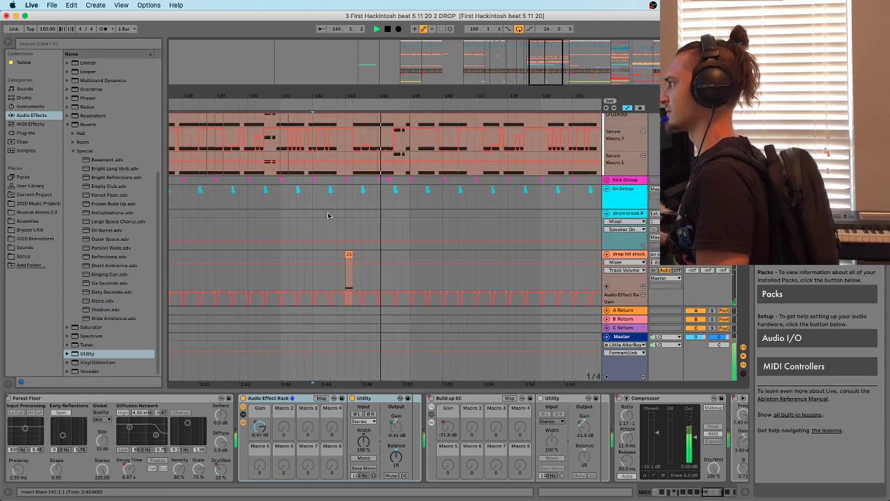
Stop playback and inspect the master volume in the drop hit stack track's Serum
scroll(328, 215, "down", 2)
left_click(533, 243)
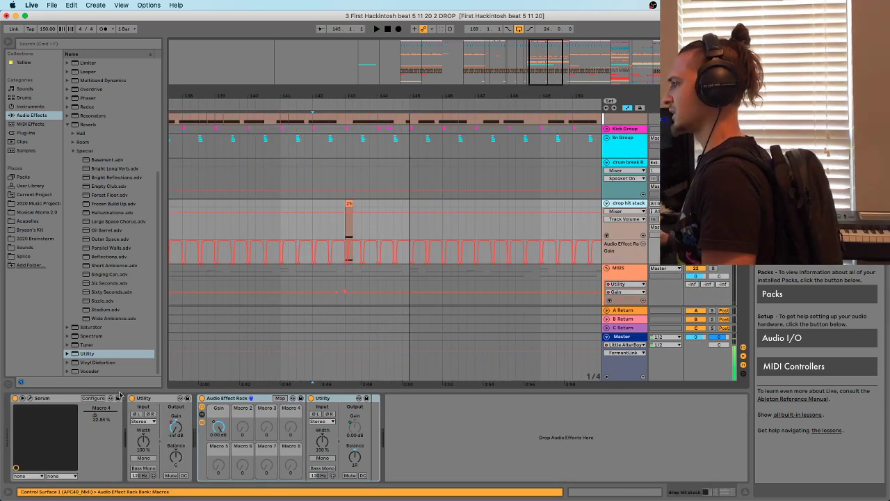
left_click(30, 398)
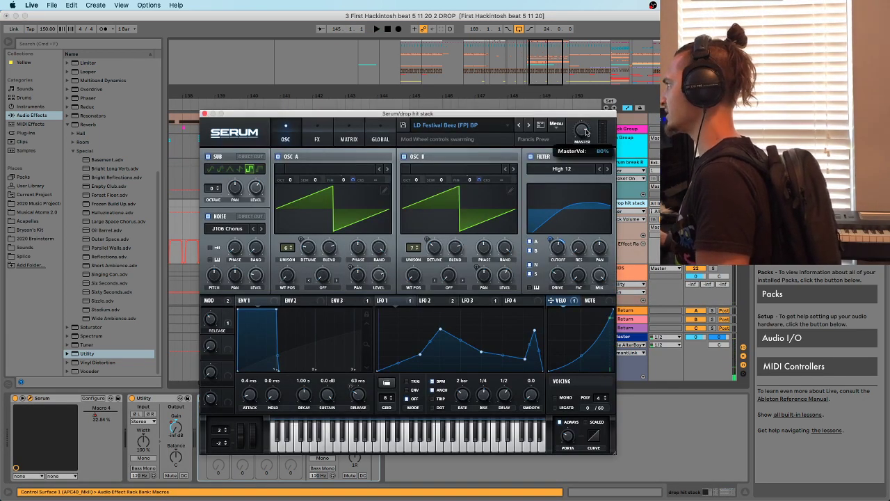
left_click(204, 114)
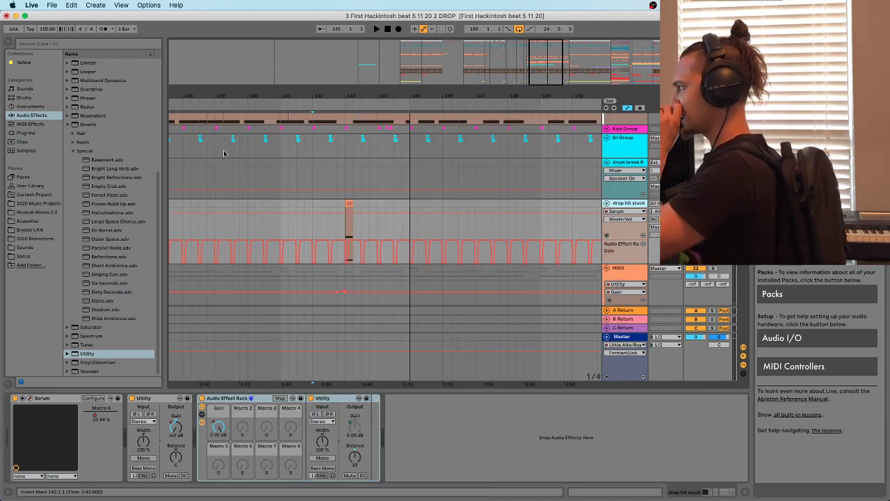
Examine the drop hit stack's MasterVol lane and the MIDS Utility Gain automation from bar 137
left_click_drag(323, 94, 324, 133)
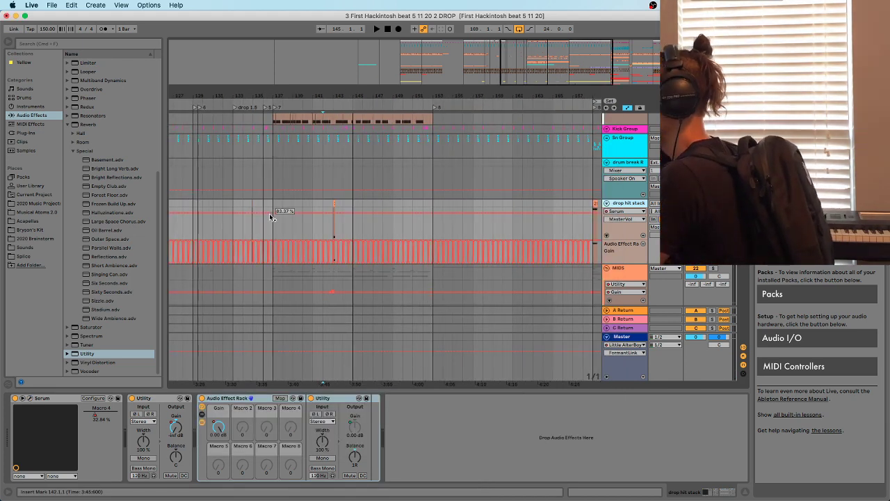
left_click(275, 218)
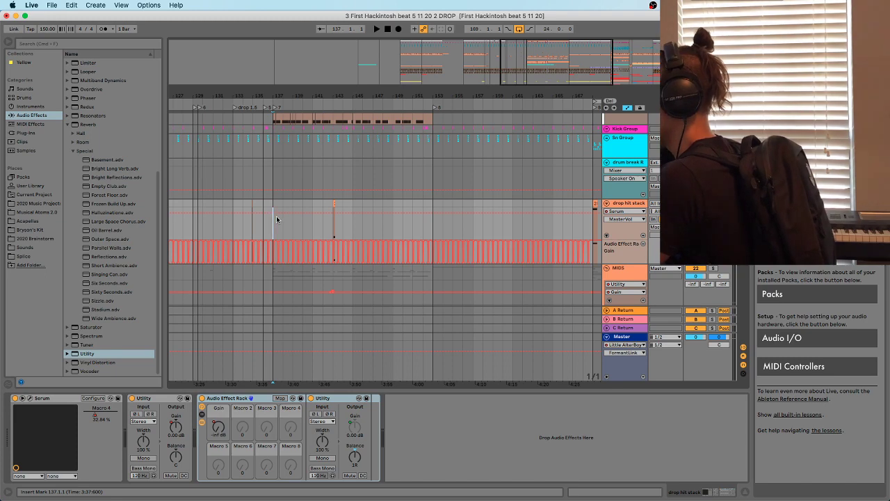
scroll(329, 211, "down", 3)
scroll(328, 213, "down", 1)
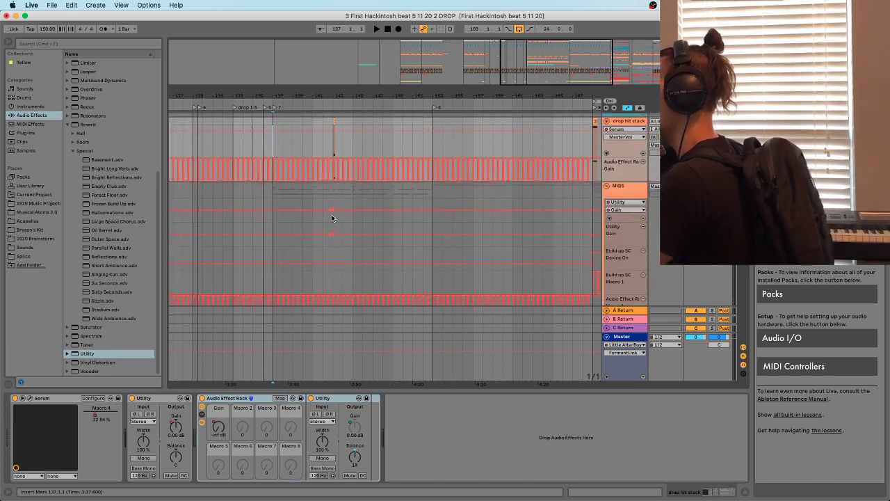
left_click(273, 222)
left_click_drag(274, 200, 278, 202)
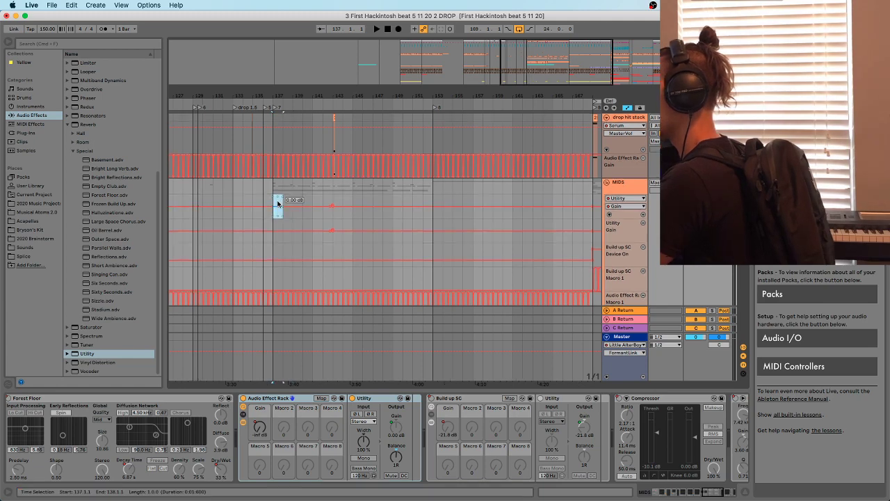
scroll(267, 201, "up", 4)
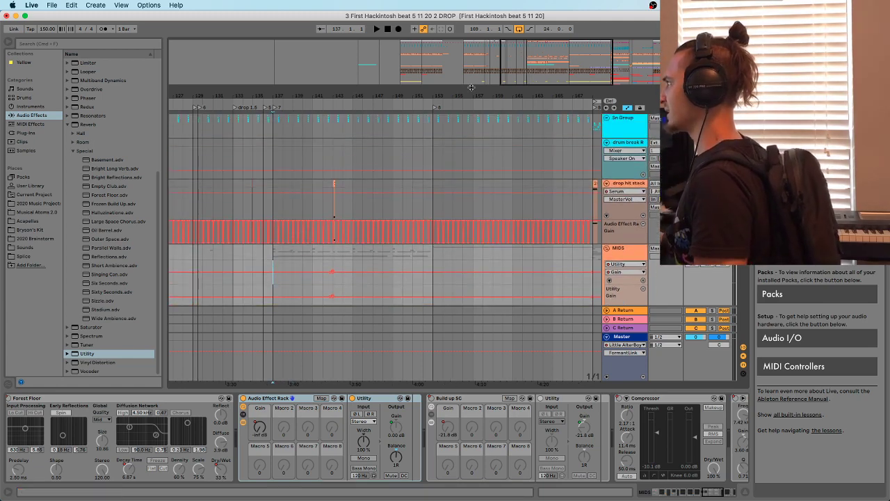
Try lowering the drop hit stack's Serum MasterVol automation line to 69.94%
scroll(472, 127, "down", 3)
left_click(512, 201)
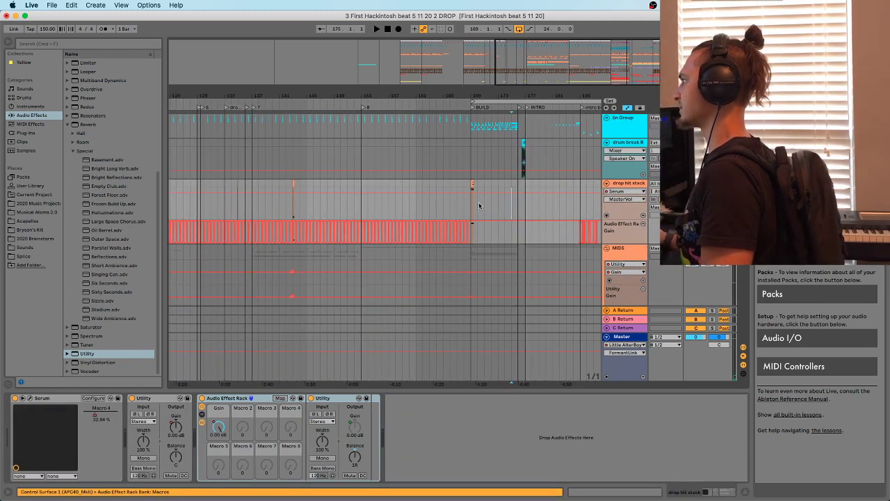
left_click_drag(523, 194, 525, 202)
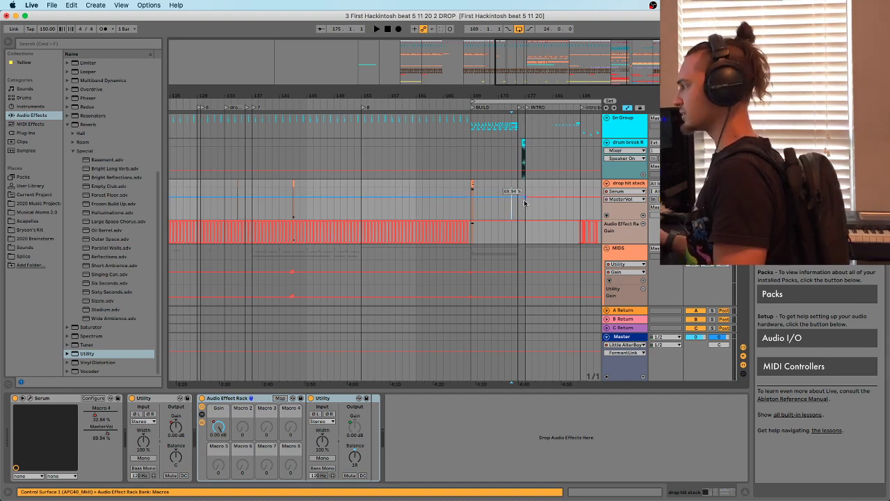
Audition the arrangement from bar 177 and the section 7 drop at bar 137, bringing the Sub and Getter Like tracks into view
key("space")
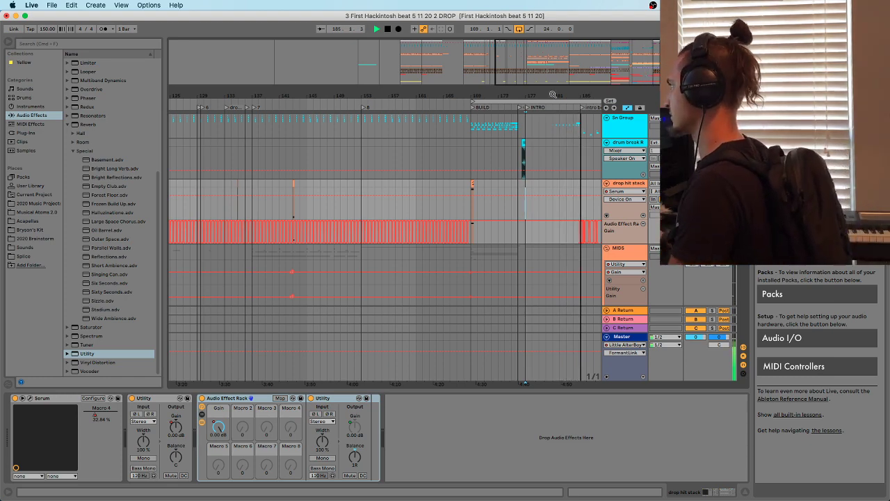
mouse_move(553, 94)
left_mouse_down()
mouse_move(431, 80)
mouse_move(461, 85)
left_mouse_up()
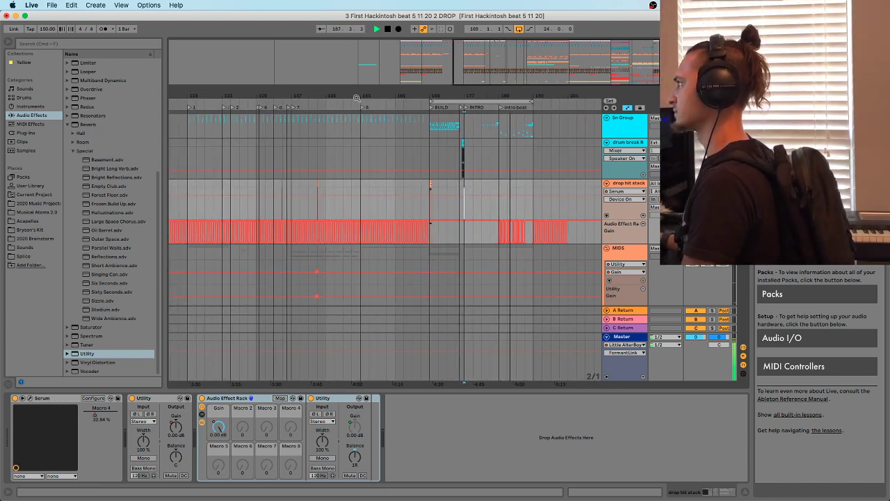
left_click_drag(366, 95, 373, 91)
scroll(514, 154, "up", 10)
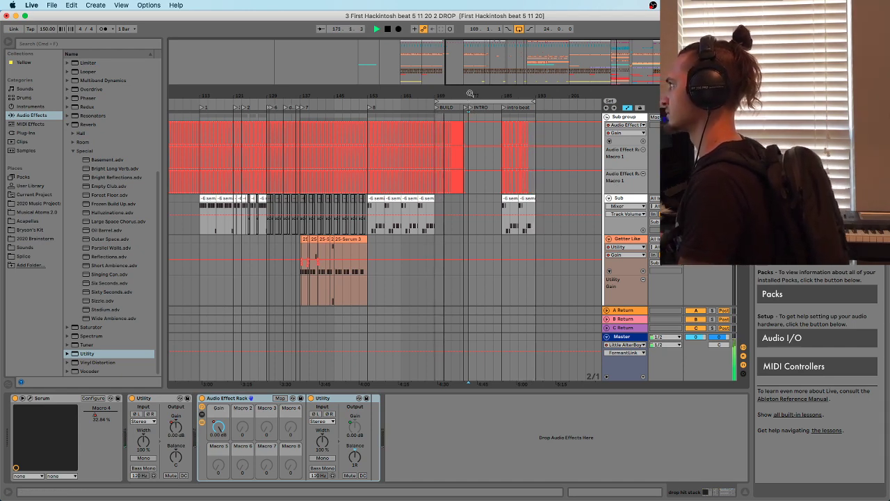
left_click_drag(469, 93, 239, 116)
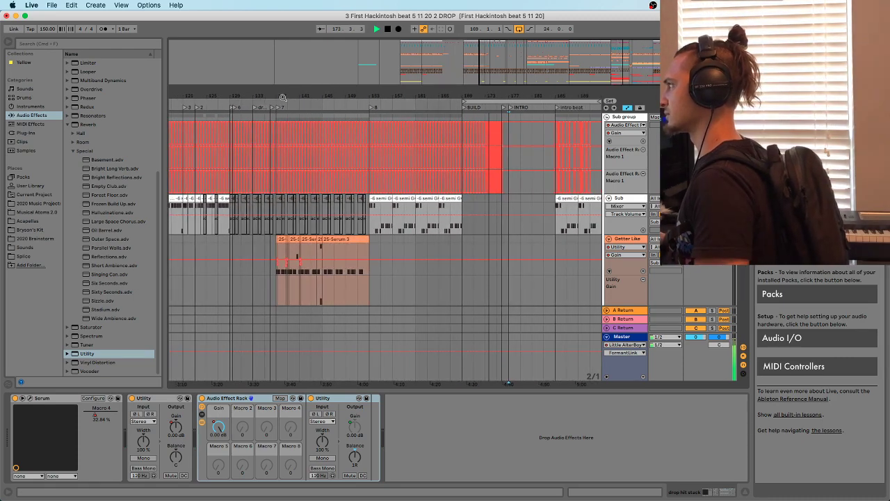
left_click_drag(283, 96, 251, 96)
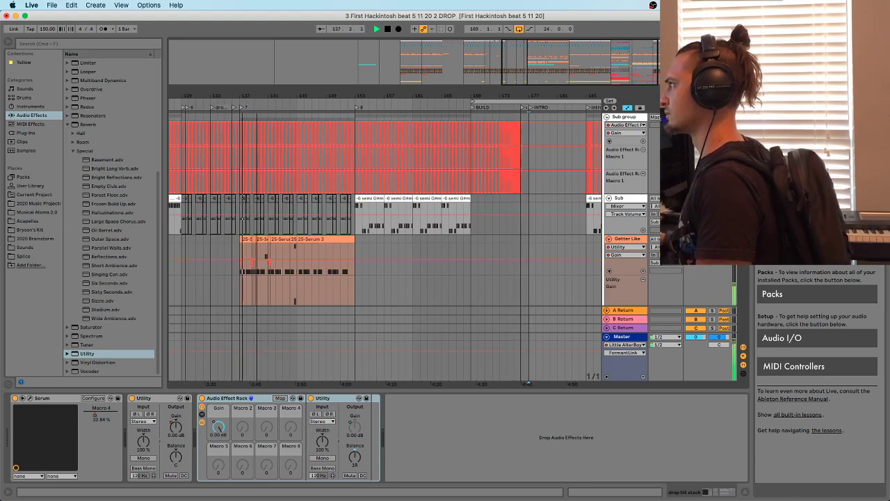
left_click_drag(257, 96, 257, 93)
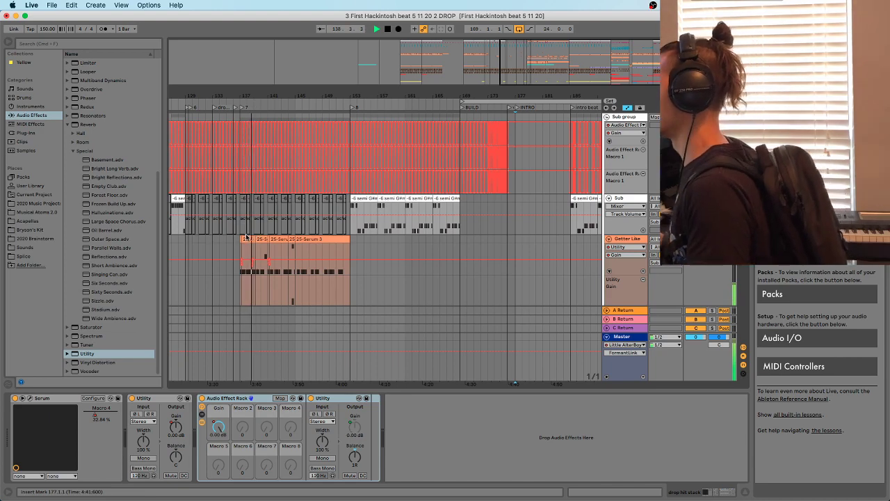
Audition the Getter Like bass clips with the start point at bar 137 and at bar 140
left_click(239, 251)
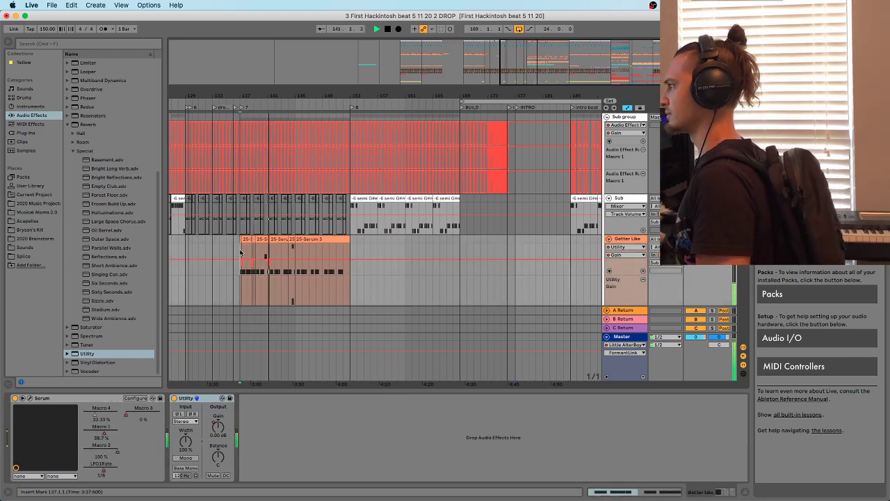
left_click(262, 252)
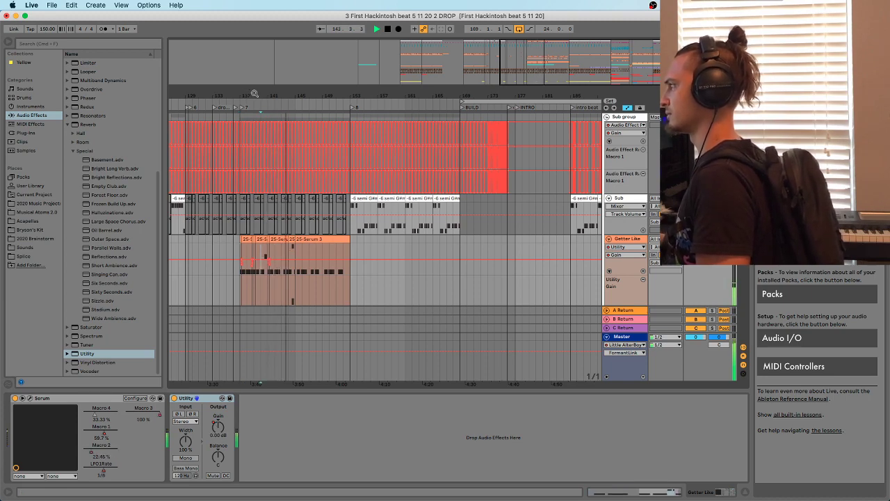
left_click_drag(256, 94, 240, 111)
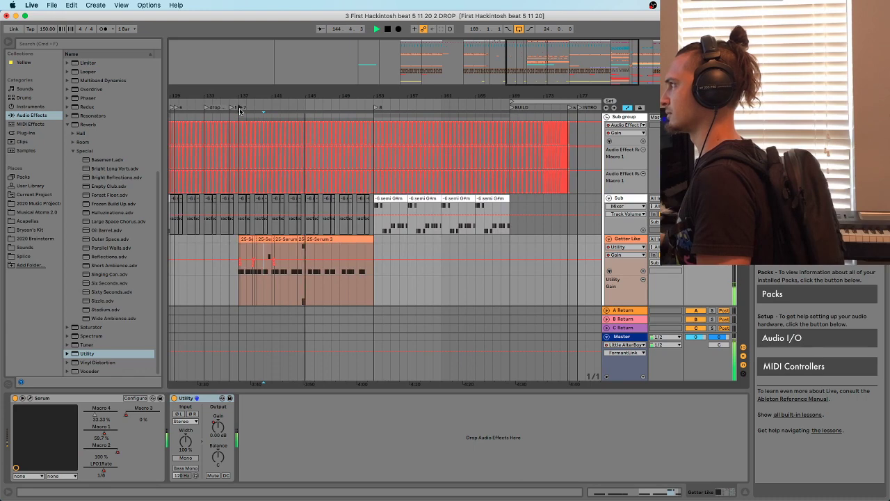
left_click_drag(259, 94, 279, 80)
scroll(291, 152, "up", 3)
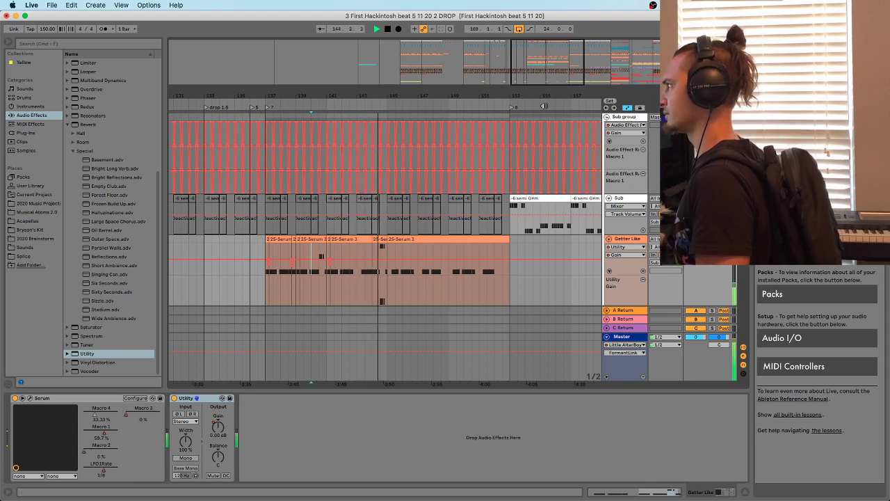
Play section 8 from bar 153 and look through all the tracks, down to the yesterday audio clips
scroll(543, 106, "down", 3)
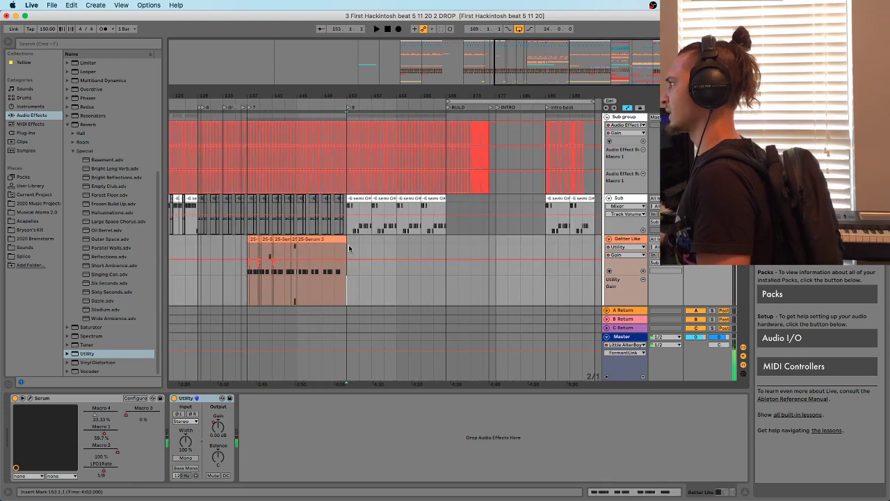
scroll(362, 265, "down", 10)
scroll(366, 236, "down", 15)
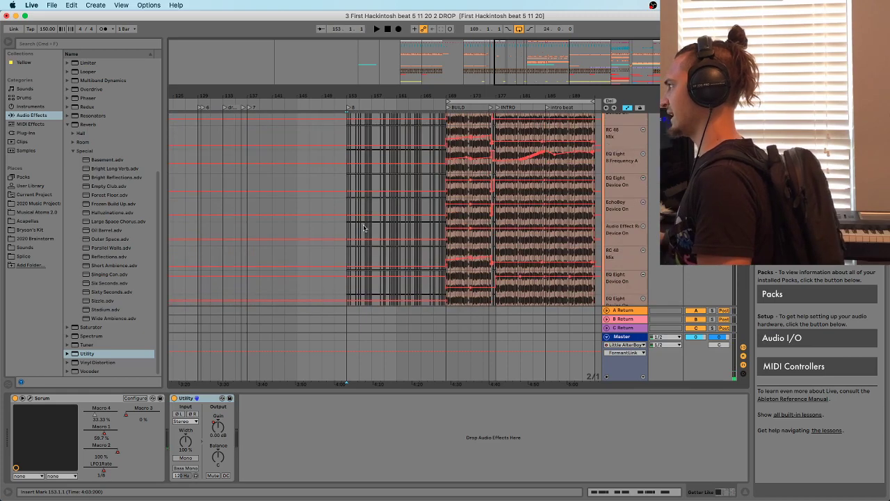
scroll(369, 242, "down", 10)
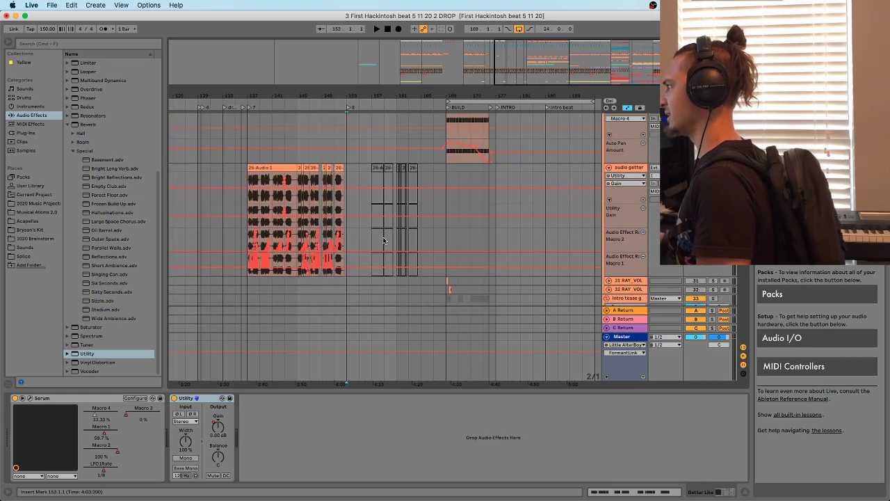
key("space")
scroll(361, 223, "up", 10)
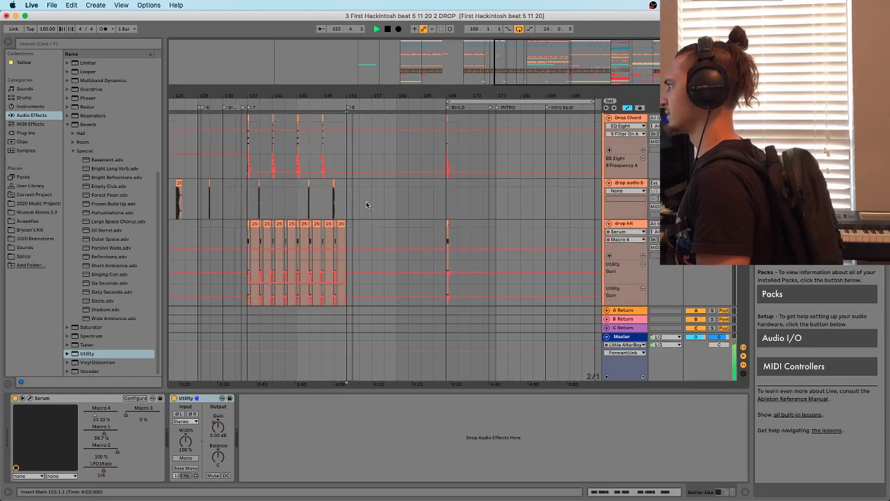
scroll(383, 240, "up", 10)
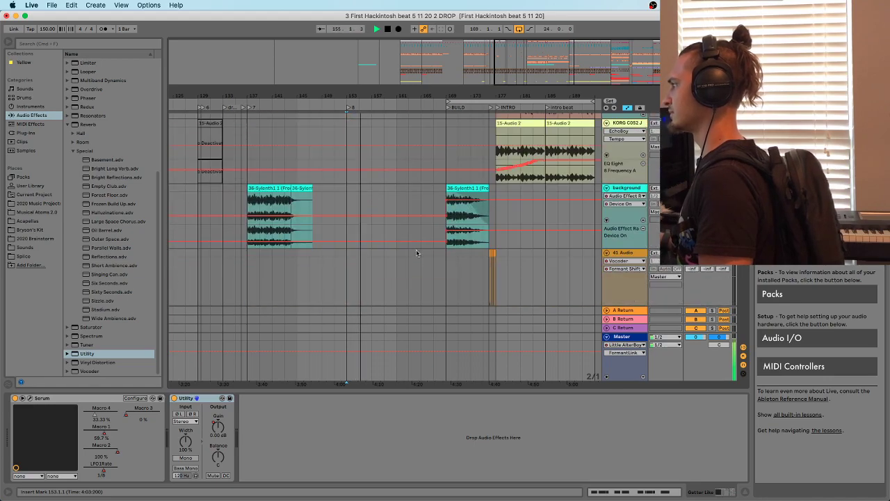
scroll(393, 234, "up", 10)
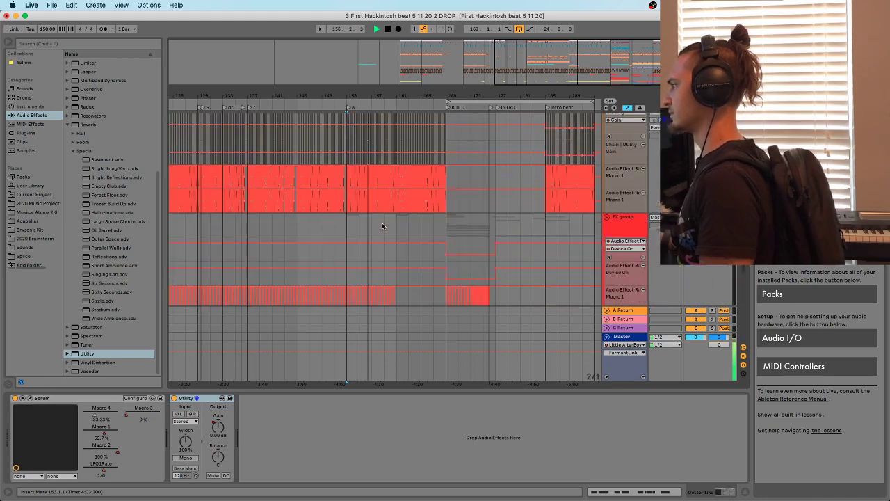
scroll(402, 233, "down", 5)
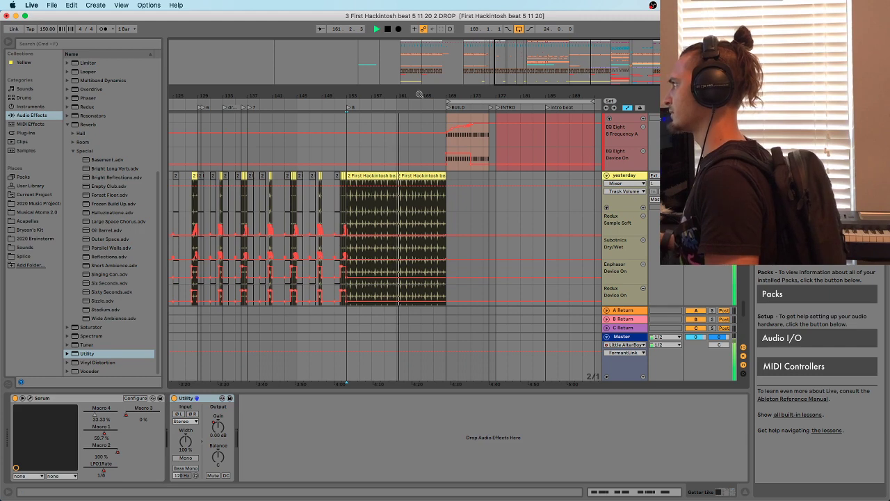
left_click_drag(420, 95, 446, 87)
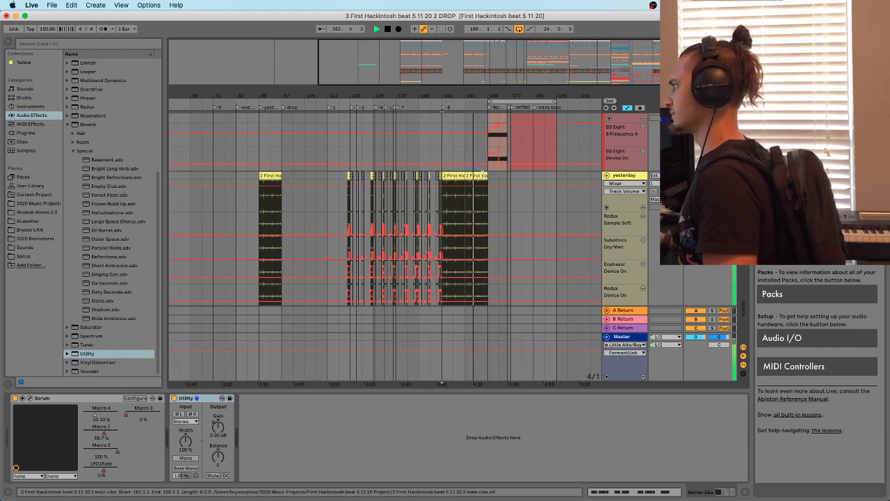
Play the arrangement from the INTRO marker at bar 177 and show the yesterday track's devices
left_click_drag(480, 96, 488, 111)
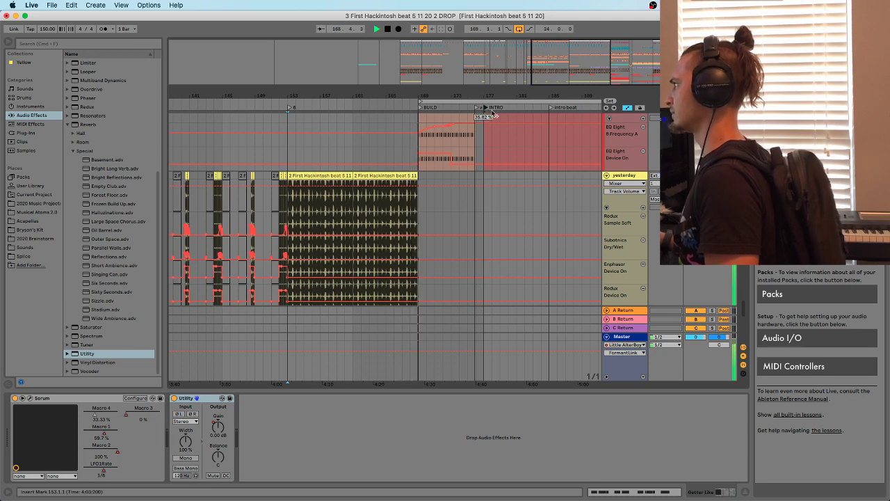
left_click(486, 108)
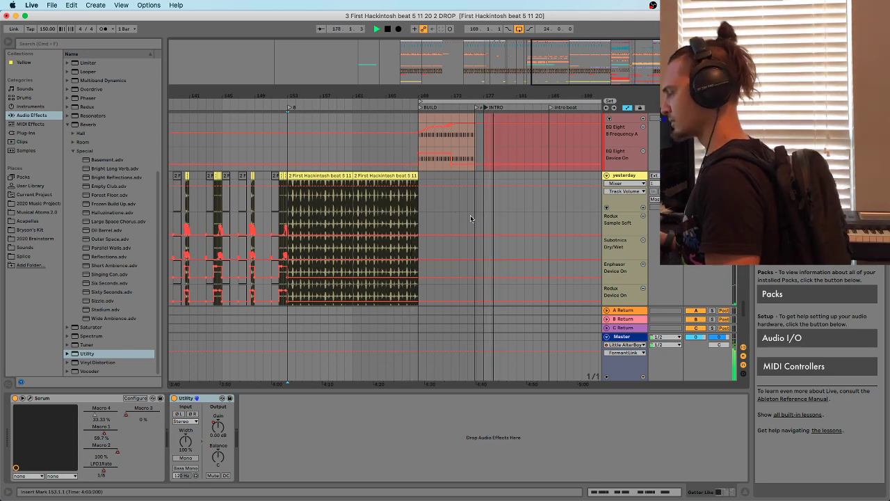
left_click(616, 179)
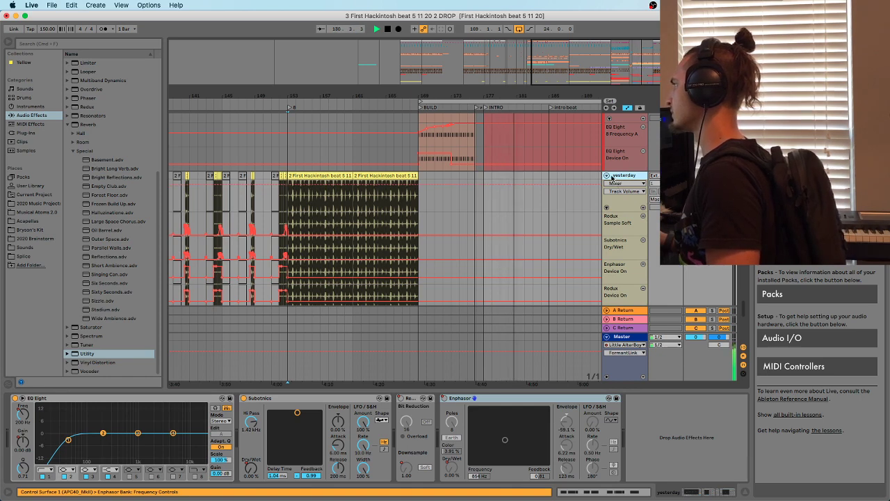
mouse_move(552, 97)
left_mouse_down()
mouse_move(513, 96)
mouse_move(545, 56)
left_mouse_up()
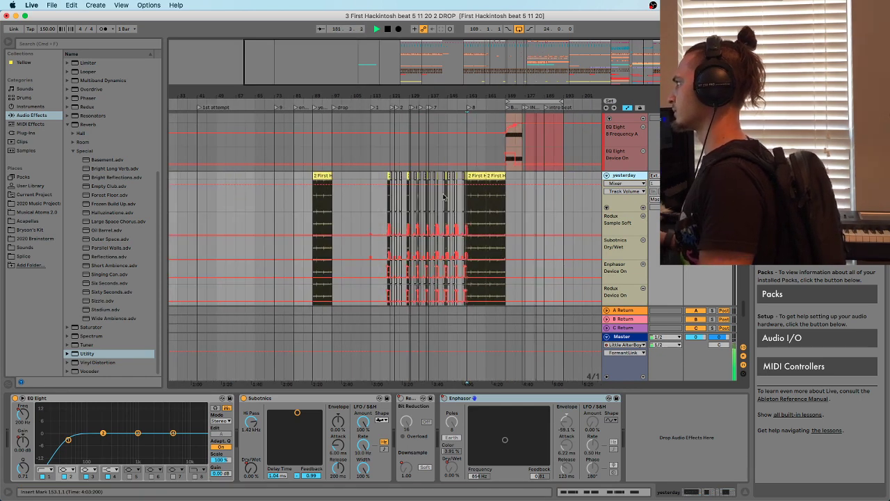
Audition the end of section 8 from bar 165 into the BUILD section
left_click(501, 201)
key("space")
key("space")
left_click_drag(527, 93, 461, 93)
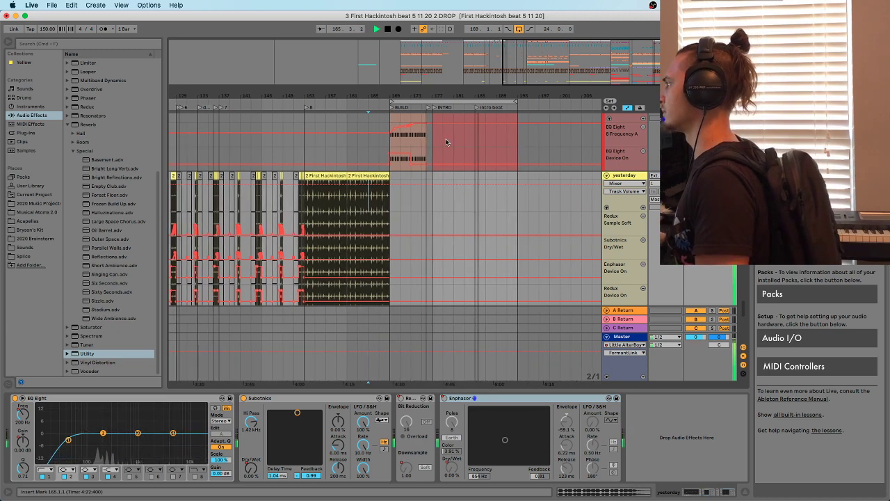
left_click(376, 164)
key("space")
key("space")
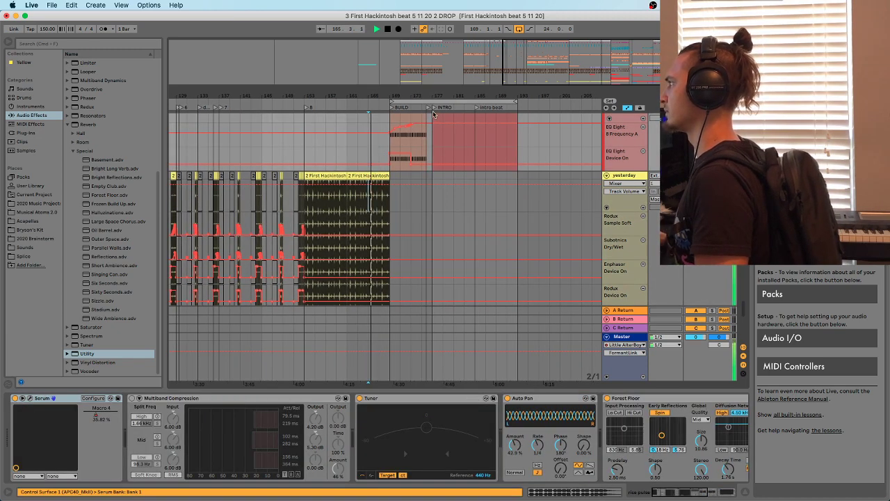
Replay the INTRO from bar 177 and place the start point at bar 153, where section 8 begins
mouse_move(419, 98)
left_mouse_down()
mouse_move(418, 117)
mouse_move(417, 83)
left_mouse_up()
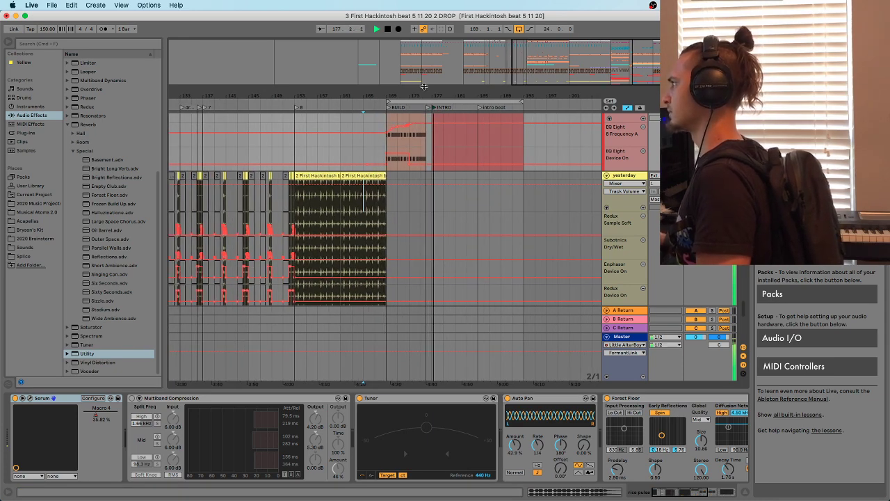
left_click_drag(425, 94, 458, 87)
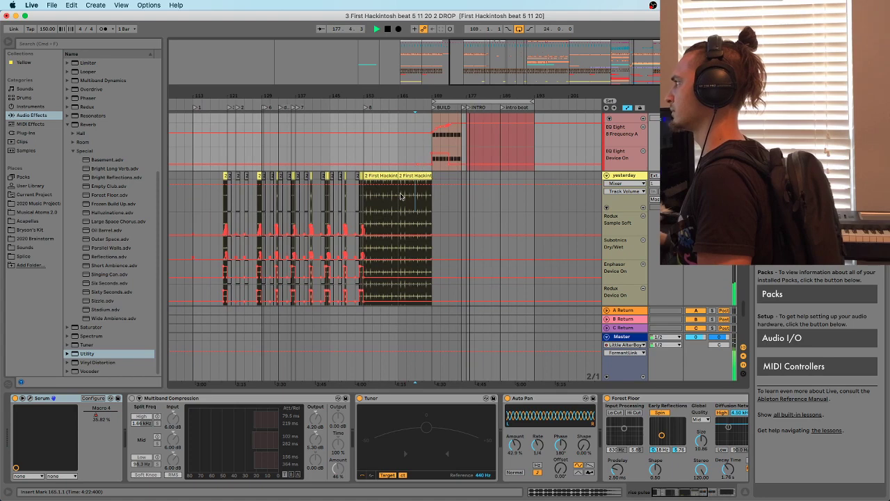
left_click(365, 158)
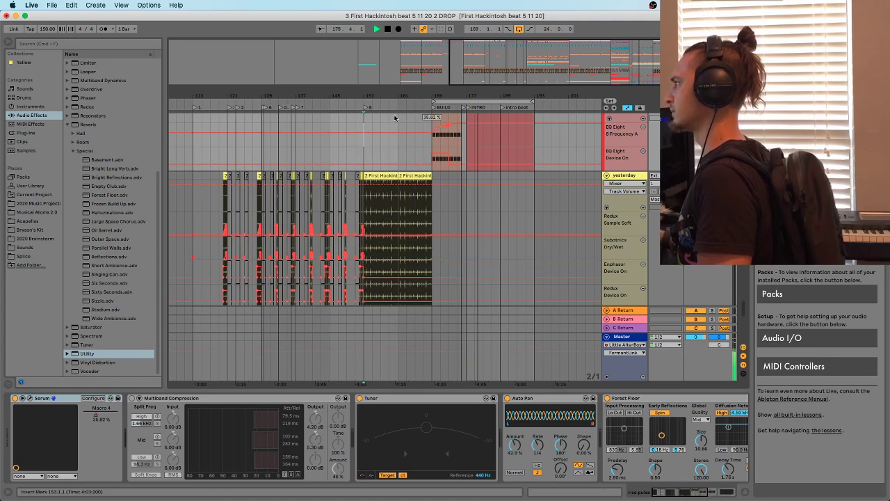
left_click_drag(381, 98, 387, 95)
Place the start point at bar 169 and audition the BUILD section from its marker
left_click(435, 146)
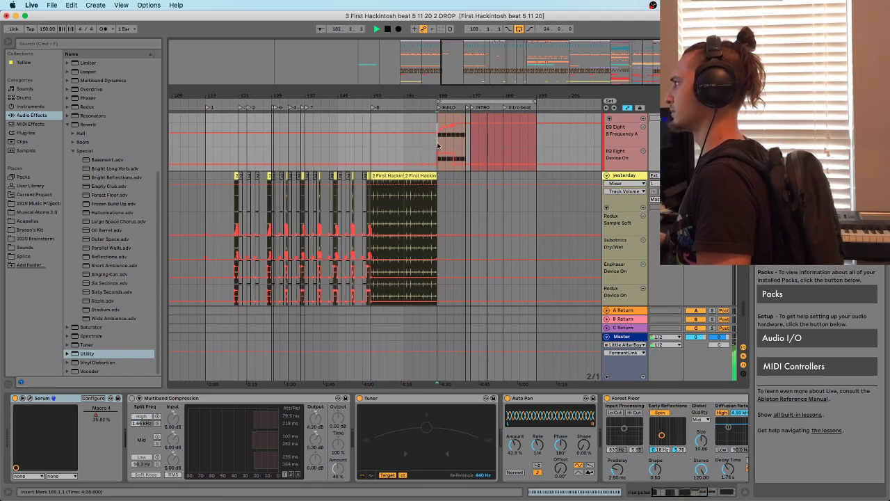
left_click_drag(484, 95, 407, 109)
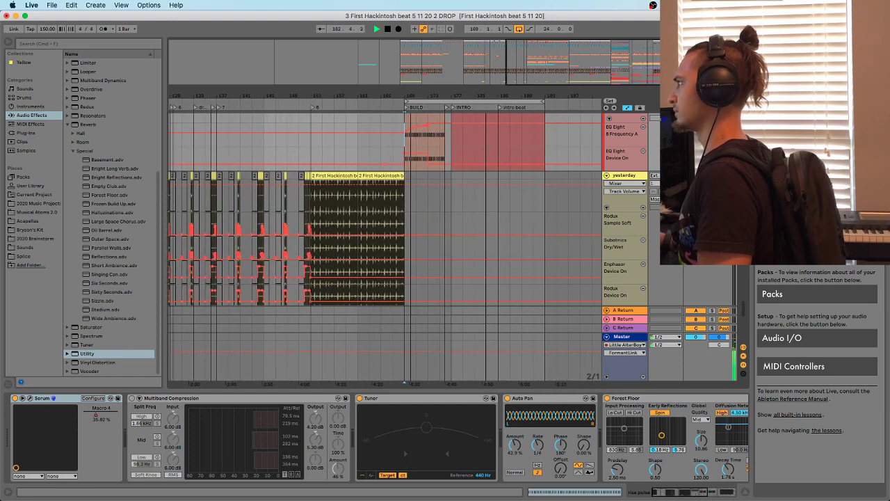
left_click(407, 109)
left_click_drag(430, 96, 421, 91)
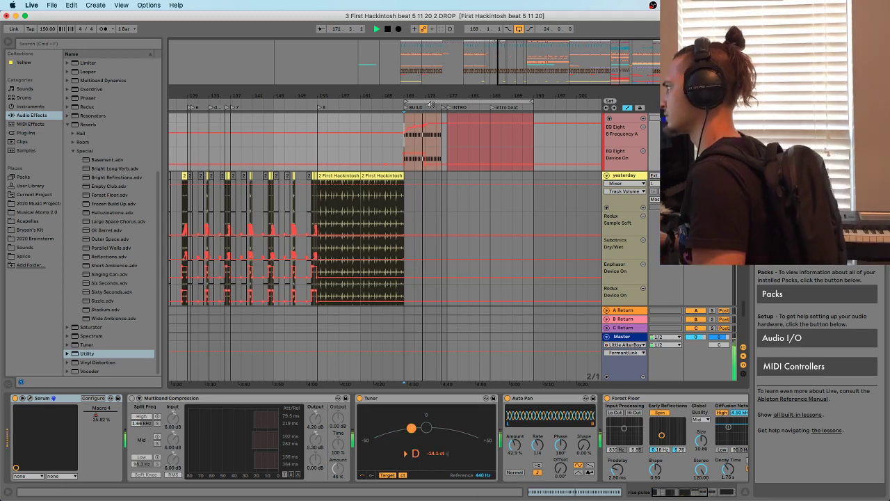
Bring the risersmooth and rise pulse tracks into view and play section 7 from bar 137
scroll(431, 186, "up", 3)
scroll(432, 187, "up", 5)
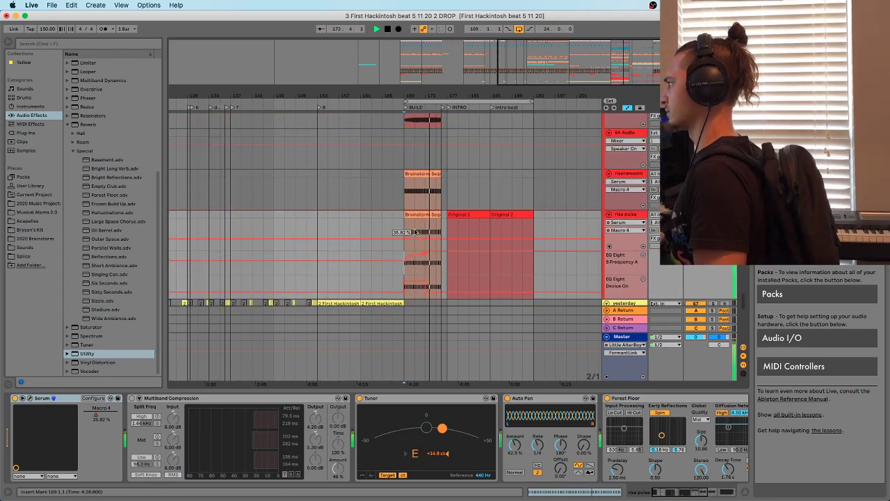
left_click_drag(397, 97, 366, 102)
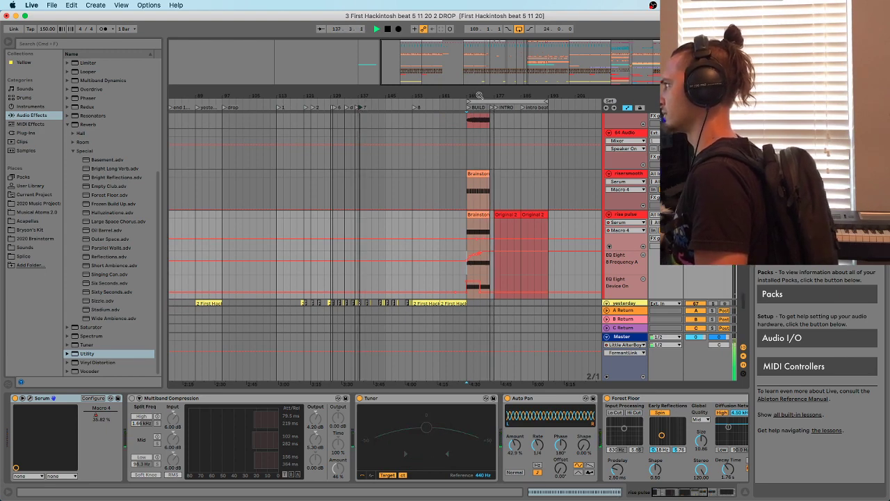
left_click_drag(482, 95, 463, 104)
Stop playback, find the chopped "we got the VICTORY" vocal on the 41 Audio track and select its first clip from 175.4.3 to 176.1.1
scroll(462, 206, "down", 5)
scroll(462, 207, "down", 5)
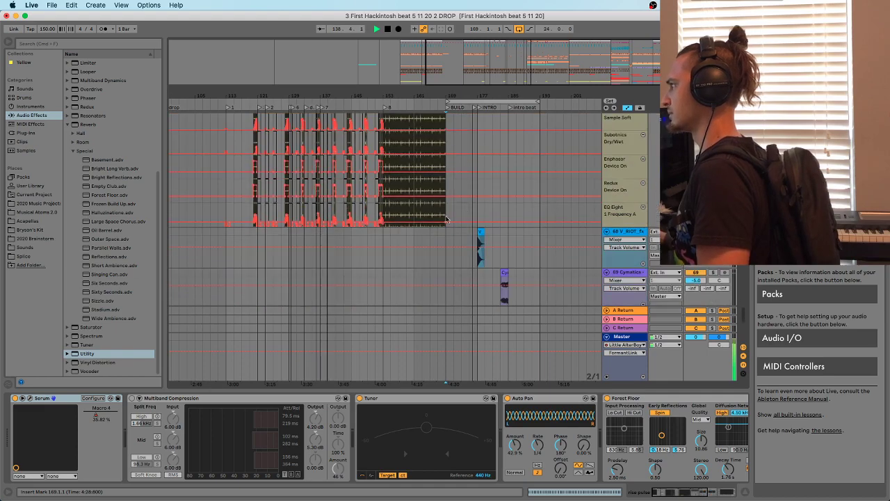
scroll(456, 236, "up", 5)
key("space")
left_click_drag(480, 93, 421, 242)
scroll(418, 224, "down", 5)
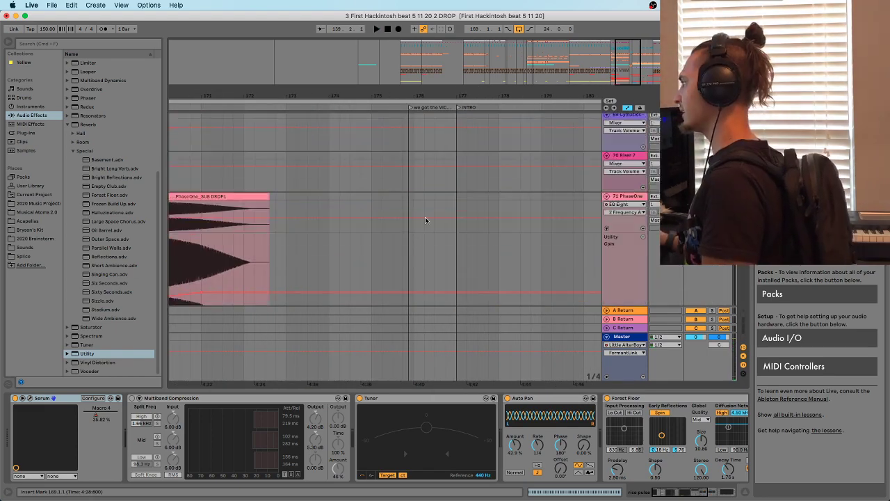
scroll(413, 205, "up", 15)
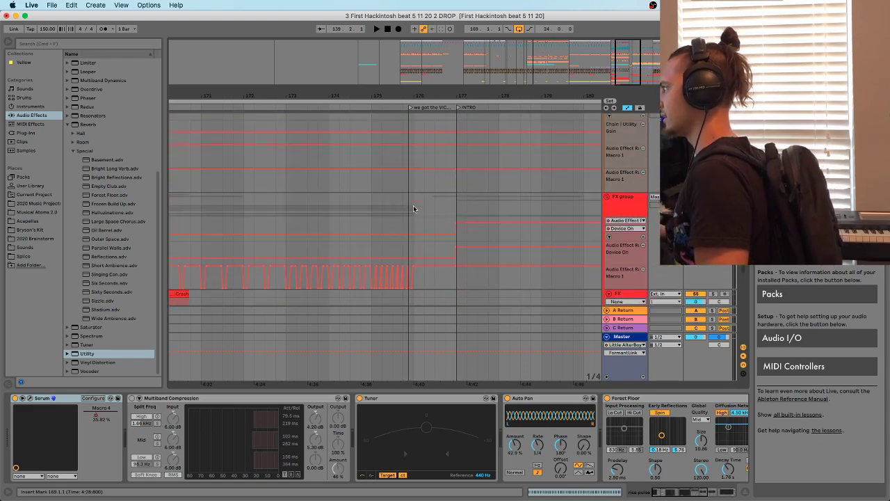
scroll(409, 215, "down", 3)
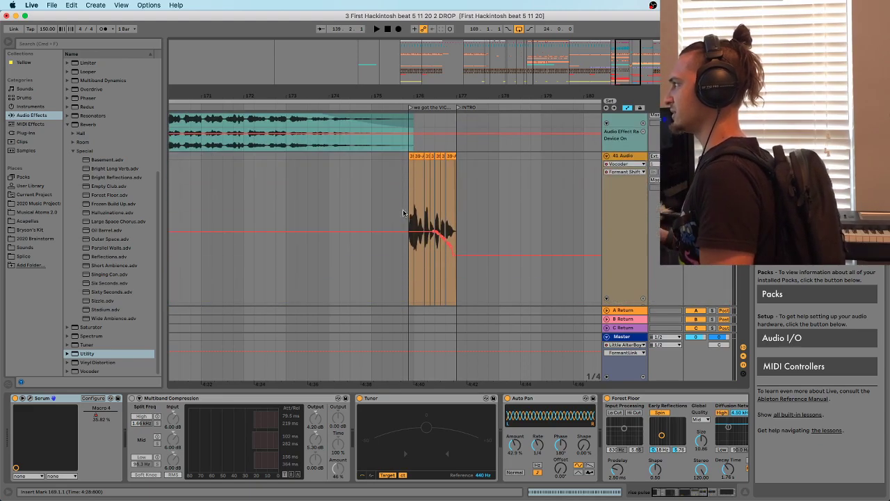
left_click(408, 185)
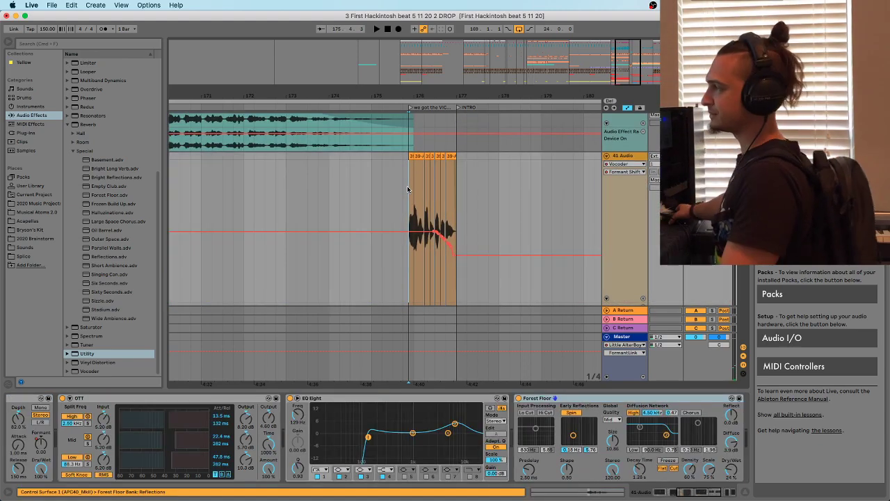
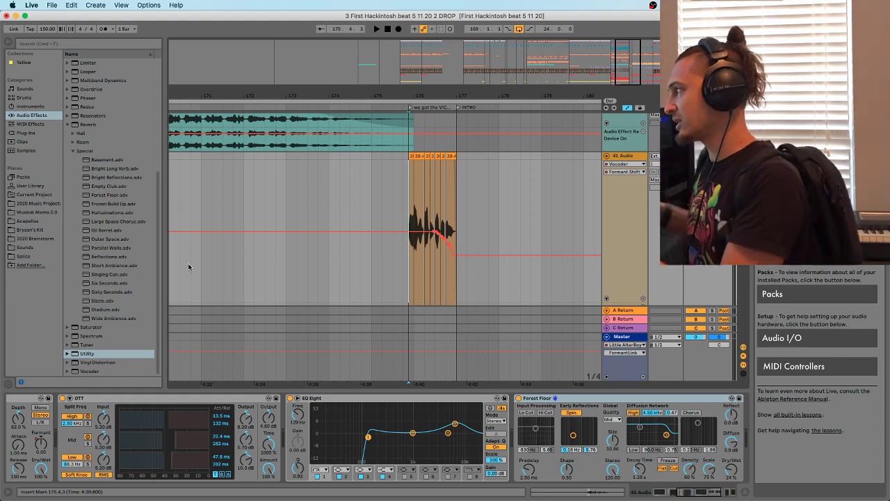
mouse_move(413, 94)
left_mouse_down()
mouse_move(397, 107)
mouse_move(288, 120)
mouse_move(277, 132)
left_mouse_up()
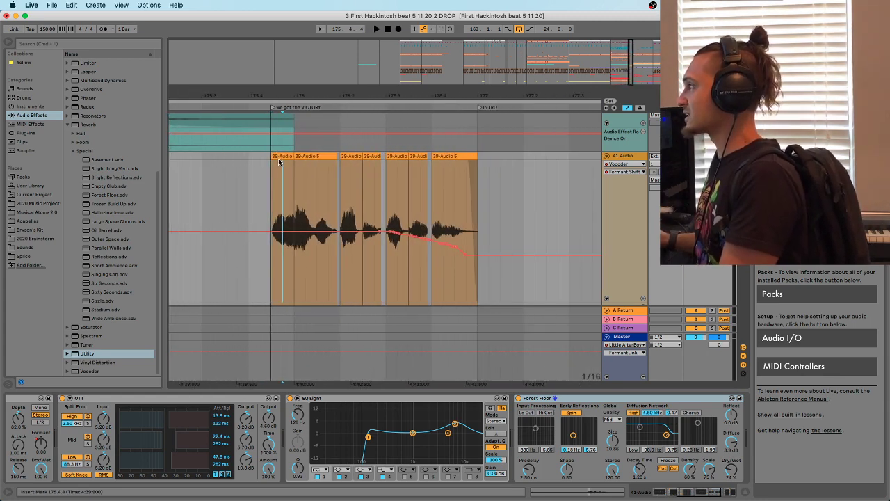
left_click_drag(276, 165, 294, 166)
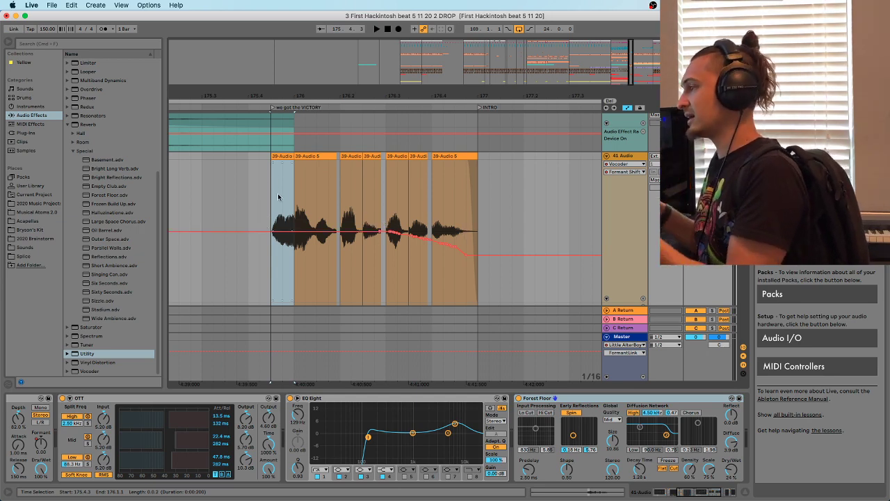
Fold every device in the 41 Audio vocal chain, from SerumFX back to the first EQ Eight, and remove the chain from the track
left_click_drag(702, 497, 727, 492)
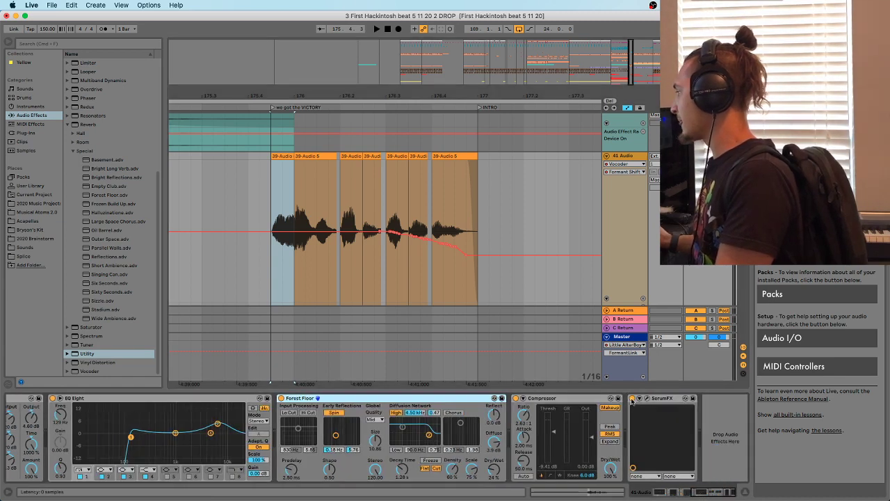
double_click(670, 399)
double_click(561, 400)
double_click(443, 399)
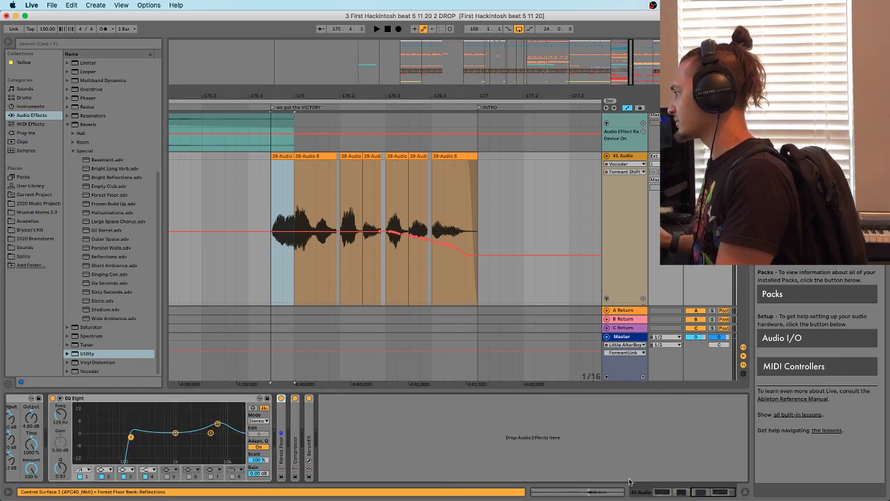
left_click_drag(629, 487, 680, 486)
double_click(722, 400)
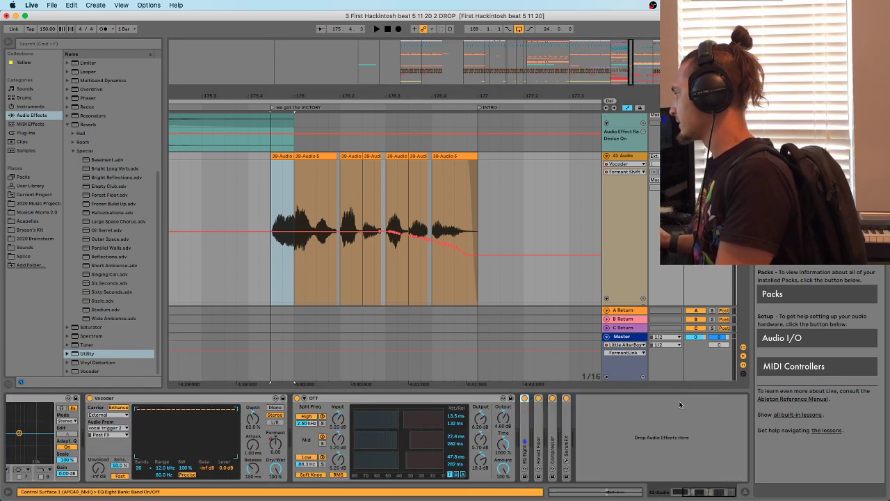
double_click(459, 400)
double_click(239, 400)
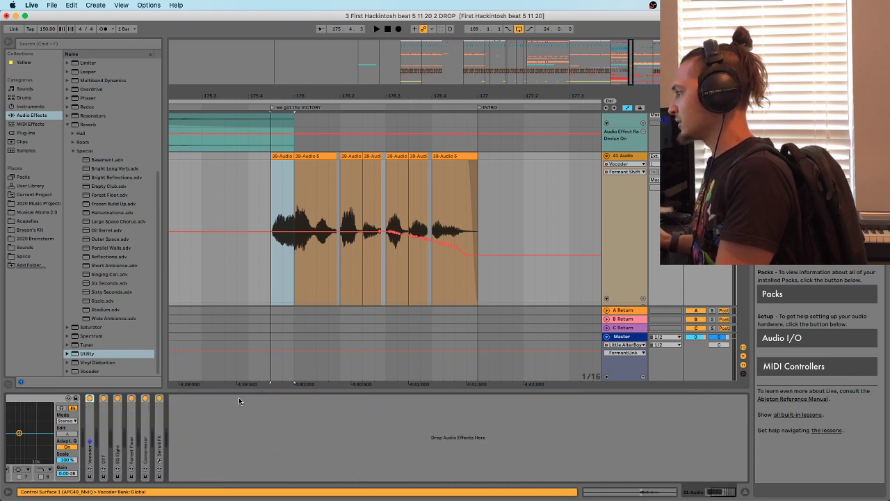
double_click(49, 400)
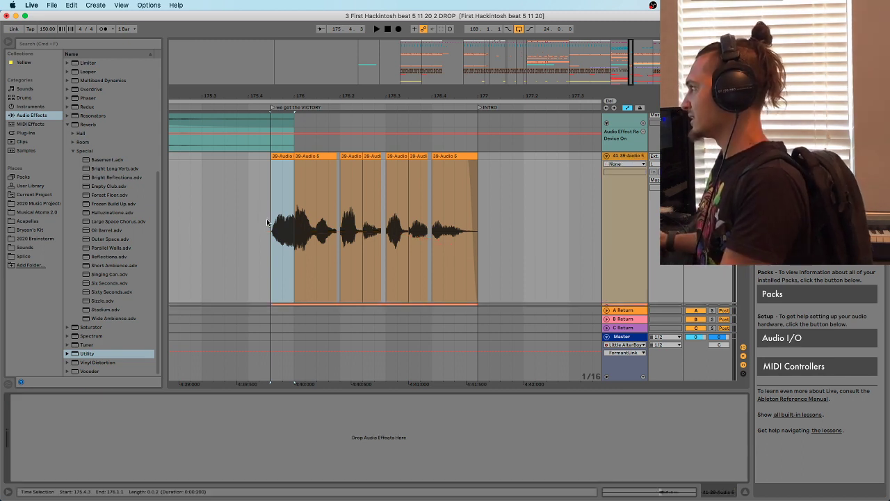
Audition the unprocessed vocal clips from 175.4.3
left_click(269, 219)
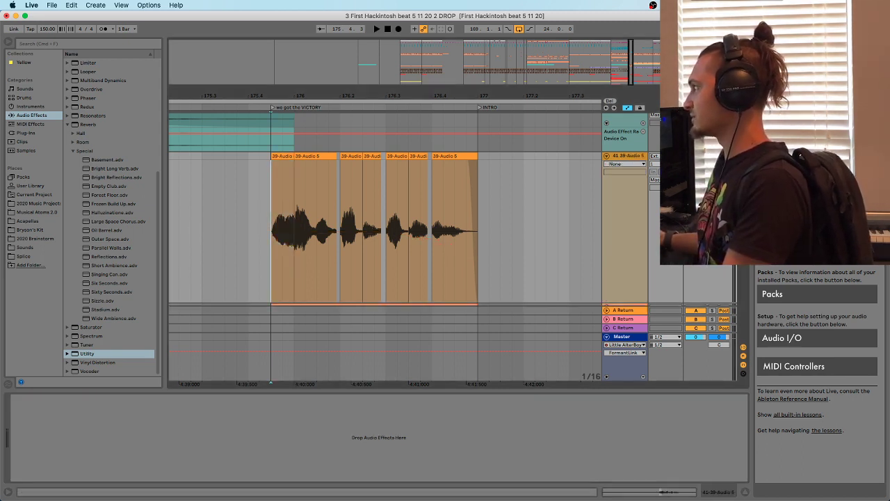
key("space")
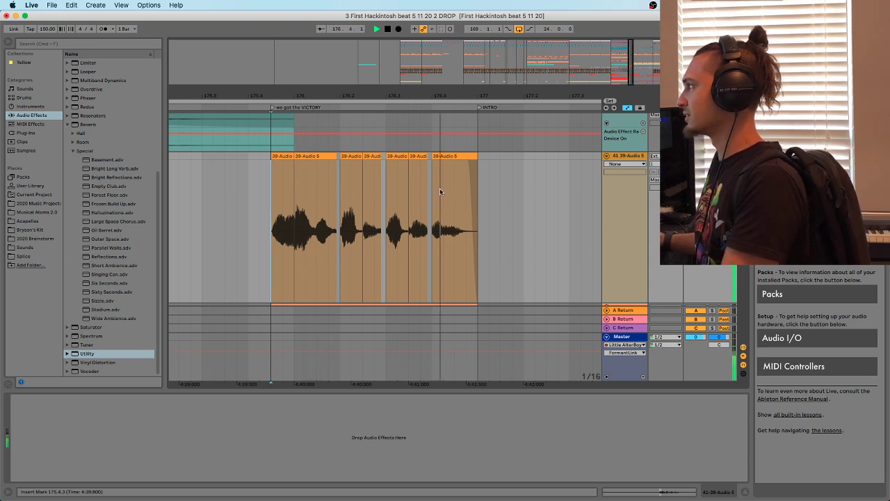
key("space")
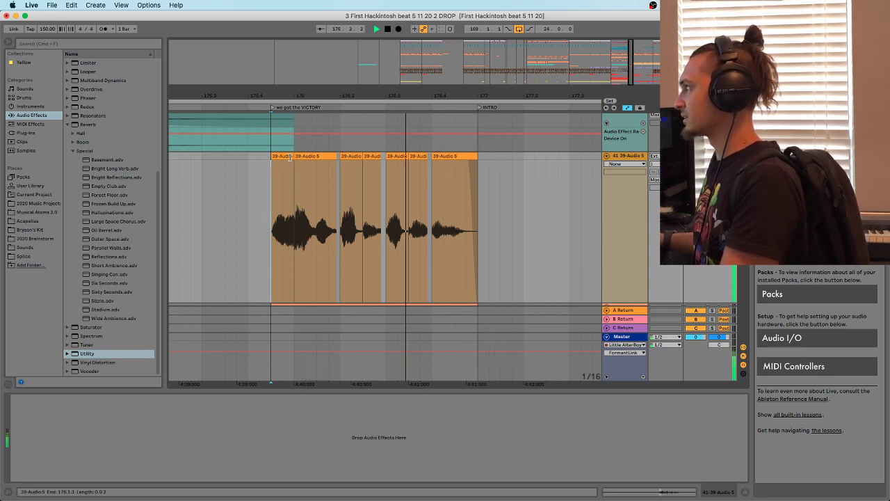
key("space")
Try extending the first vocal clip over the other chops to 177.3.1, play it, and undo the extension
left_click_drag(291, 158, 569, 187)
key("space")
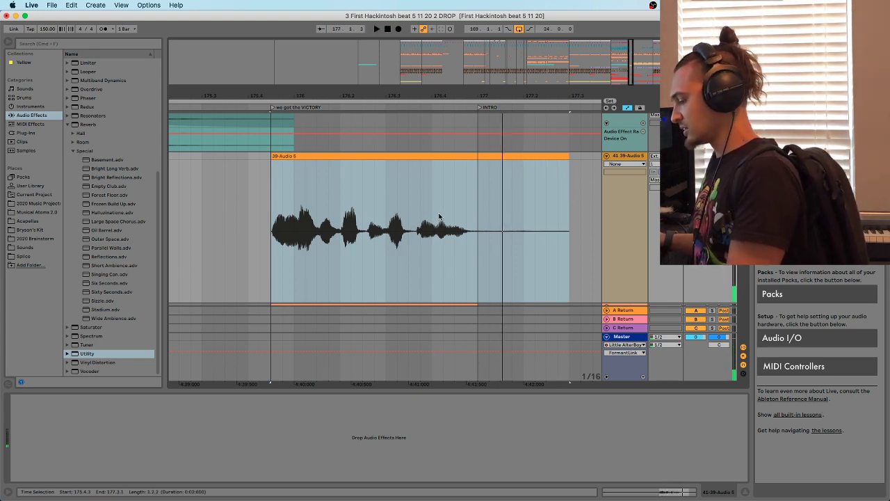
key("super+z")
left_click(268, 245)
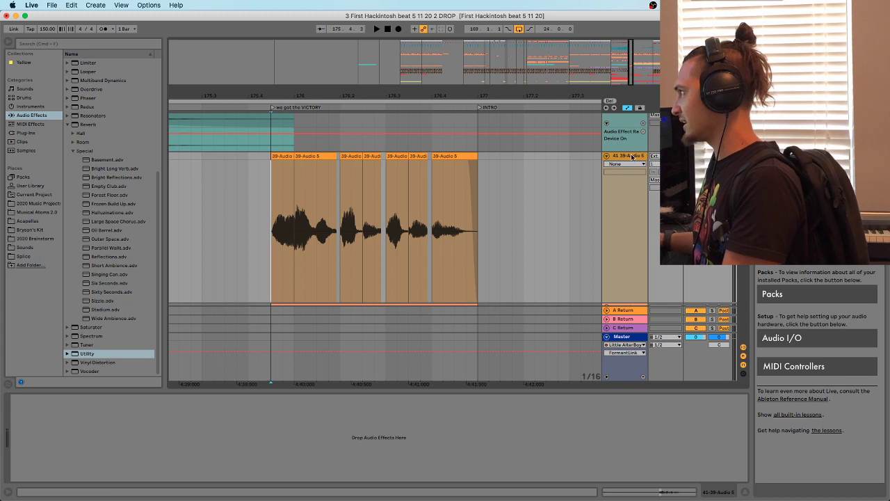
Restore the 41 Audio vocal's device chain and switch off every device from the Vocoder through SerumFX
left_click(442, 301)
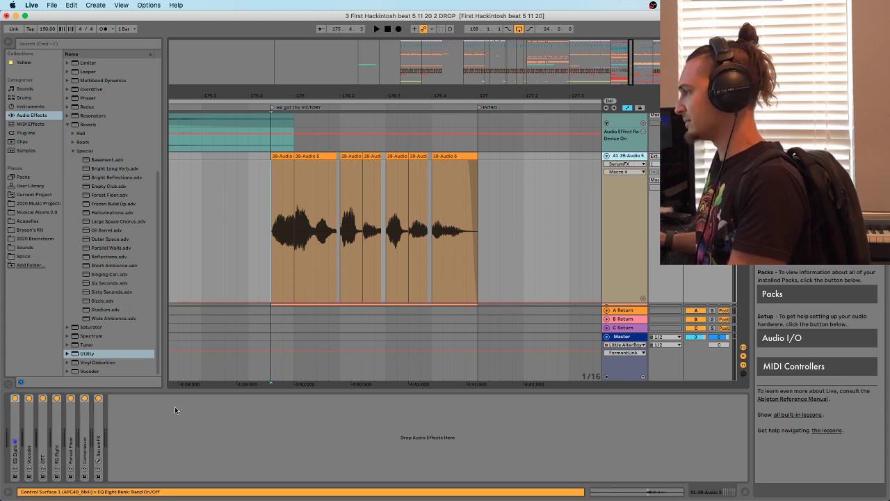
double_click(33, 408)
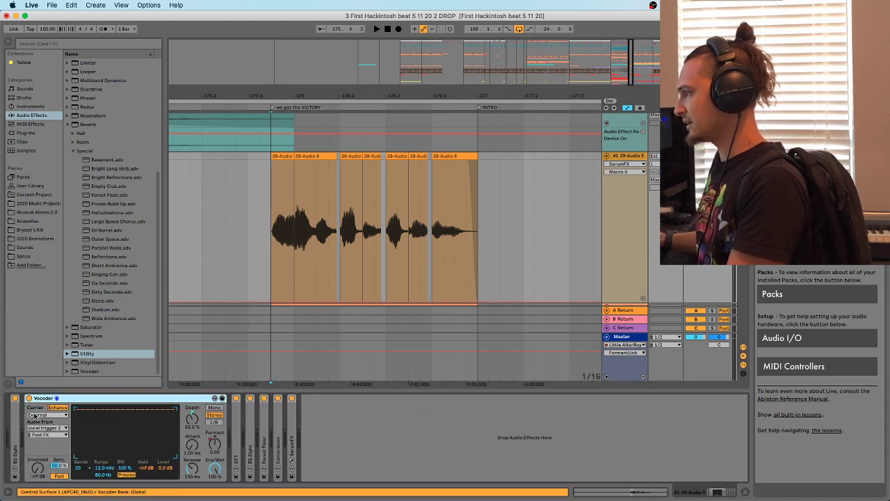
double_click(110, 402)
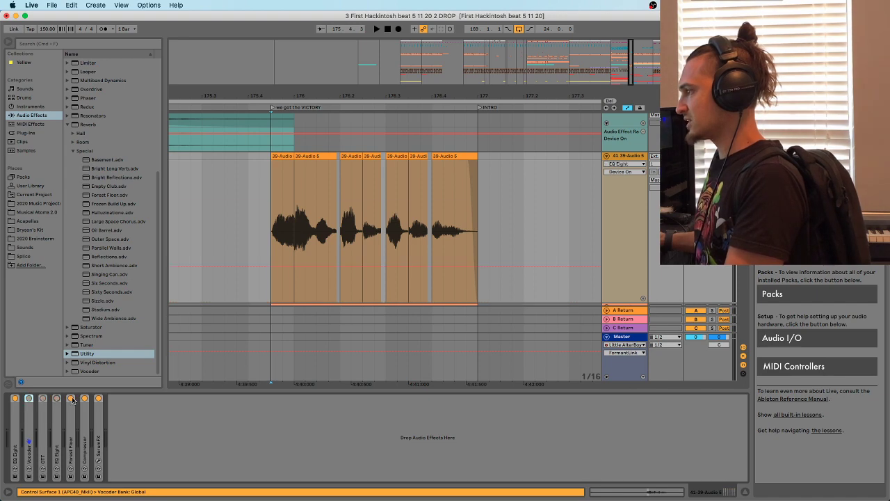
left_click(84, 398)
Set band 1 of the vocal's first EQ Eight to a low cut at about 95.8 Hz and audition it
double_click(17, 425)
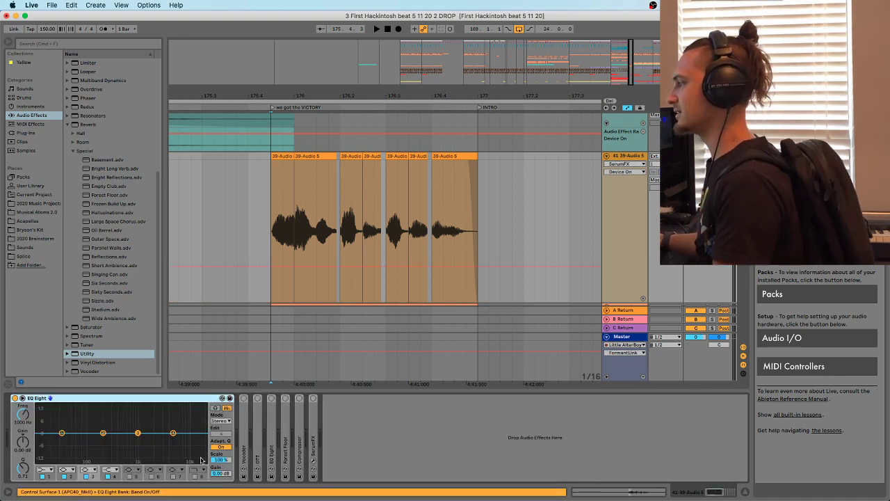
double_click(271, 440)
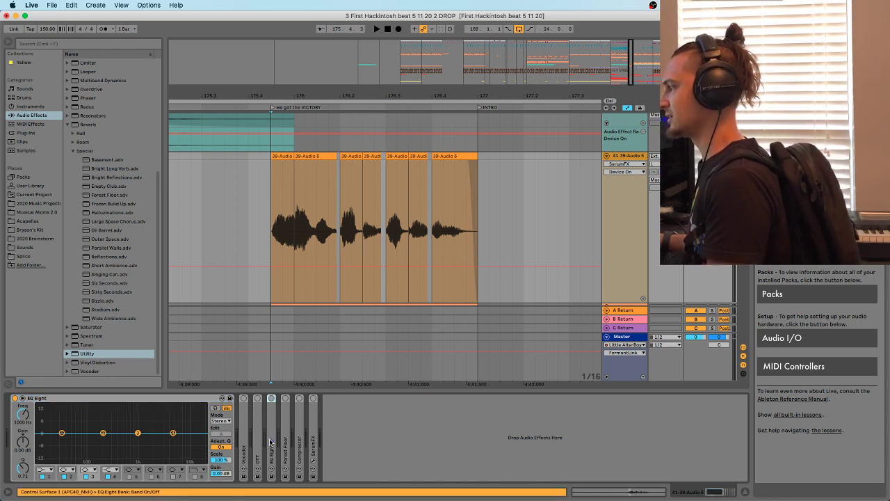
double_click(291, 399)
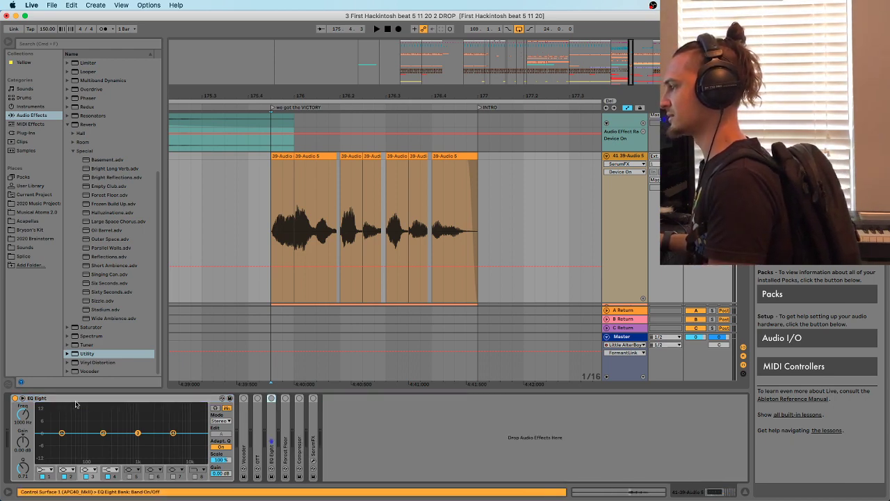
left_click(49, 470)
left_click(40, 417)
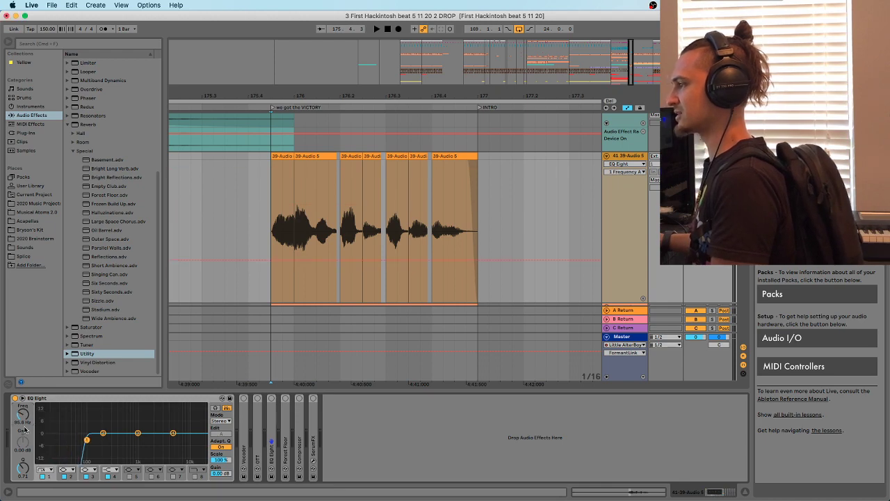
key("space")
Unfold the Vocoder on the 41 Audio track and switch it on
left_click(243, 420)
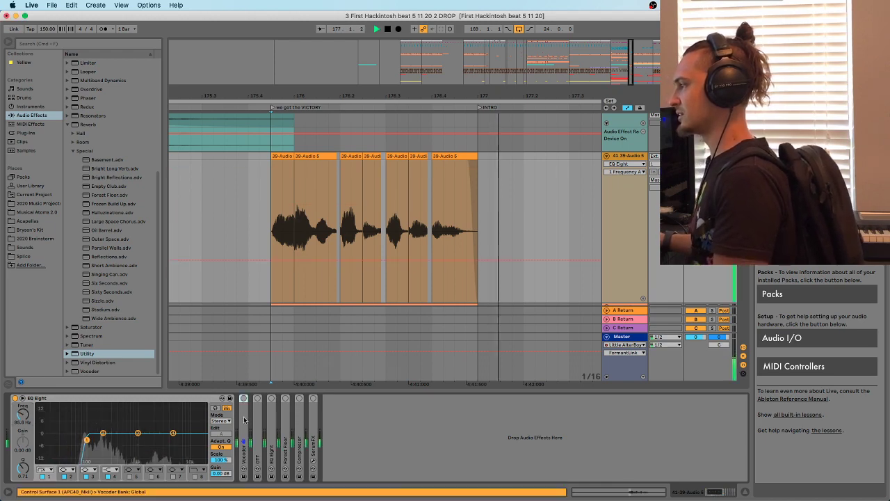
double_click(243, 420)
key("space")
left_click(243, 398)
Find the 25-Serum 4 clip on the vocal trigger track that feeds the Vocoder and play that section
scroll(344, 197, "down", 5)
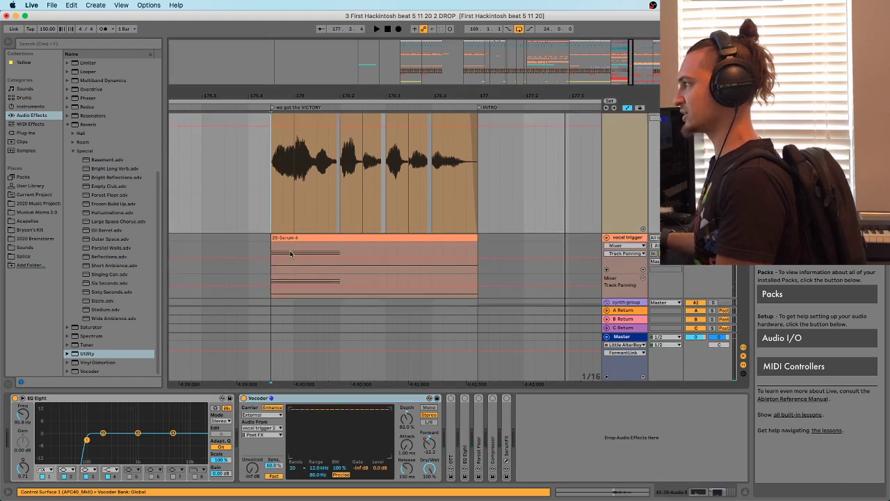
left_click(293, 238)
scroll(557, 224, "down", 1)
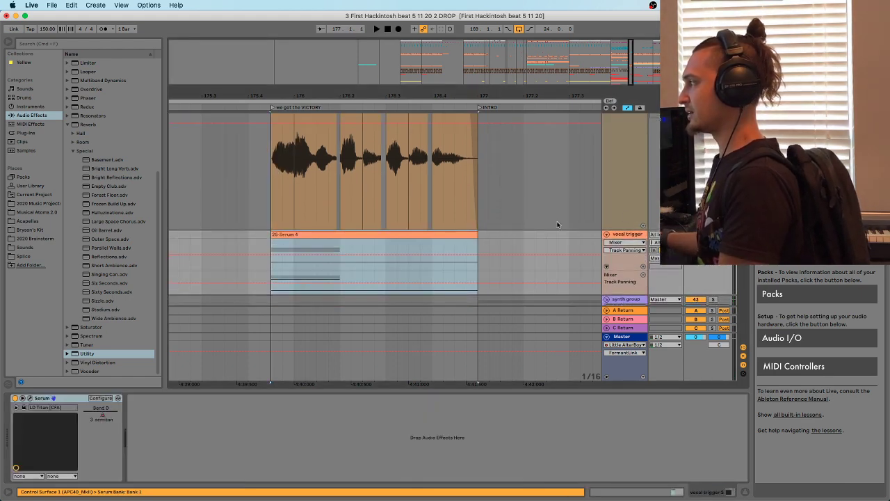
key("space")
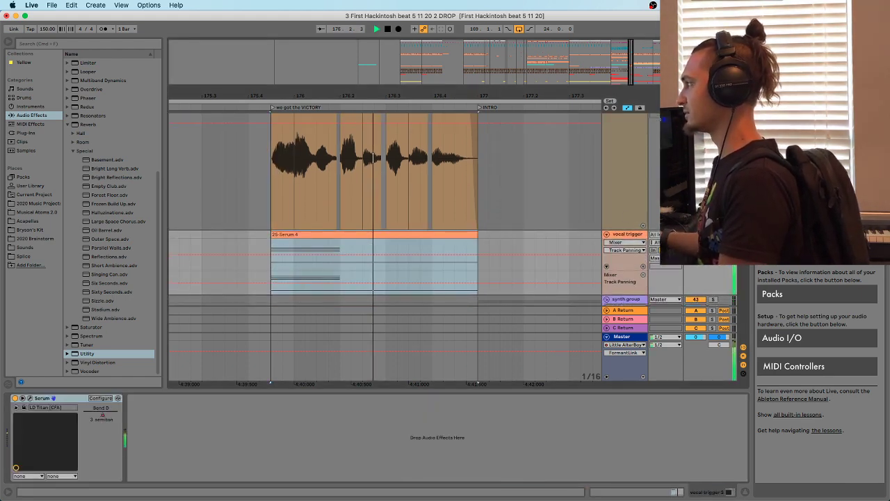
scroll(457, 241, "up", 3)
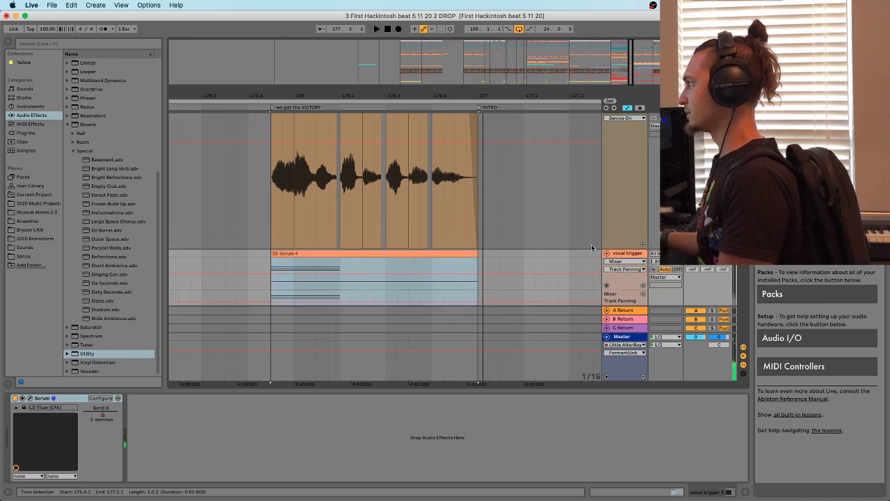
Return to the 41 Audio track's devices and audition the vocal through the Vocoder with its formant movement
left_click(641, 174)
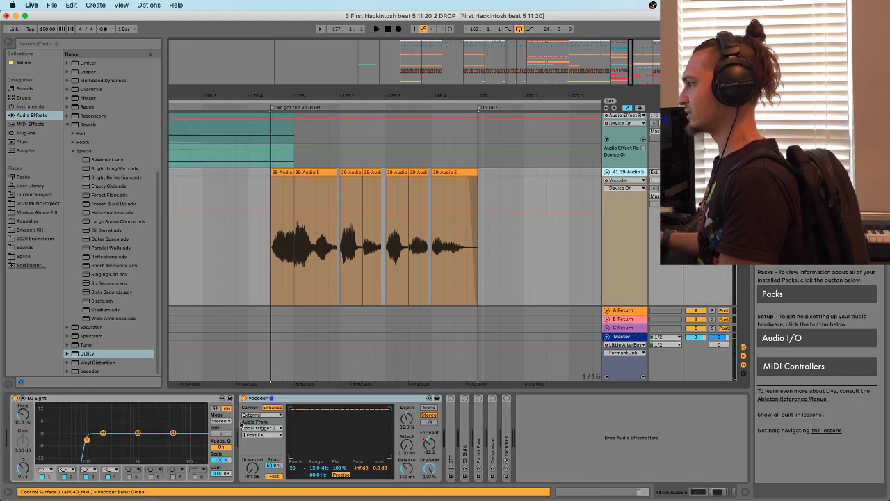
key("space")
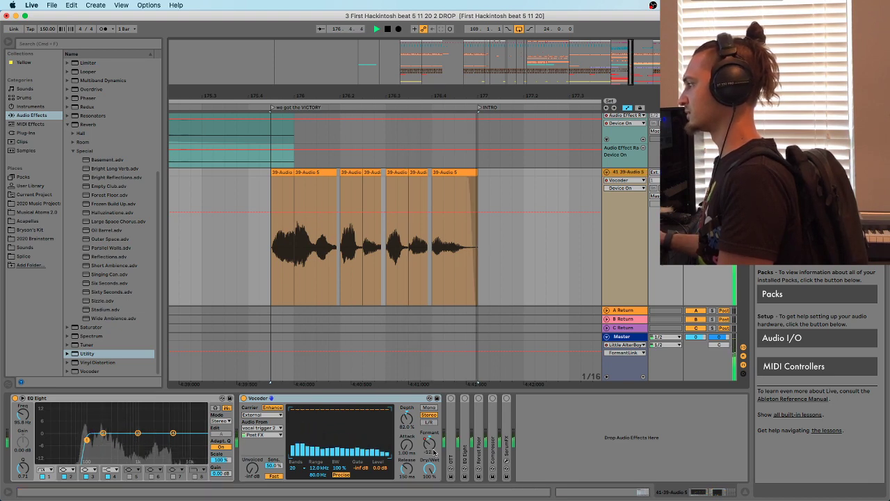
key("space")
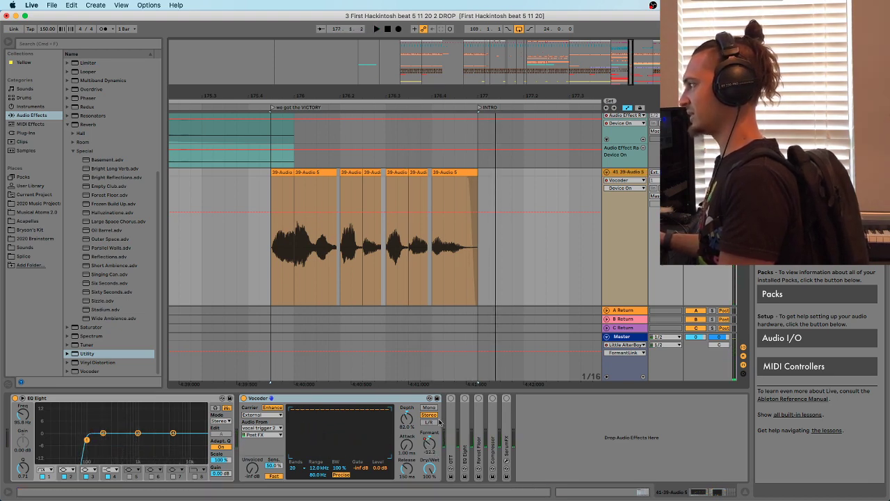
key("space")
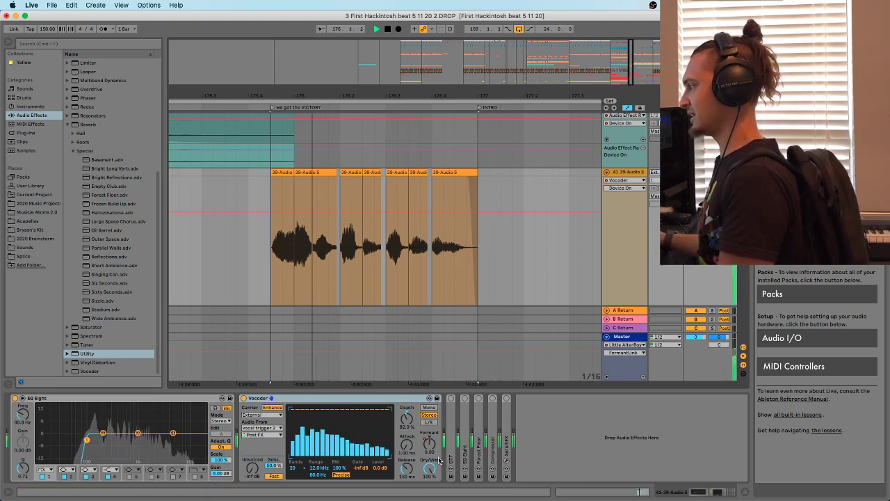
key("space")
Unfold and switch on OTT after the Vocoder, and audition the vocal through it
double_click(450, 419)
left_click(456, 398)
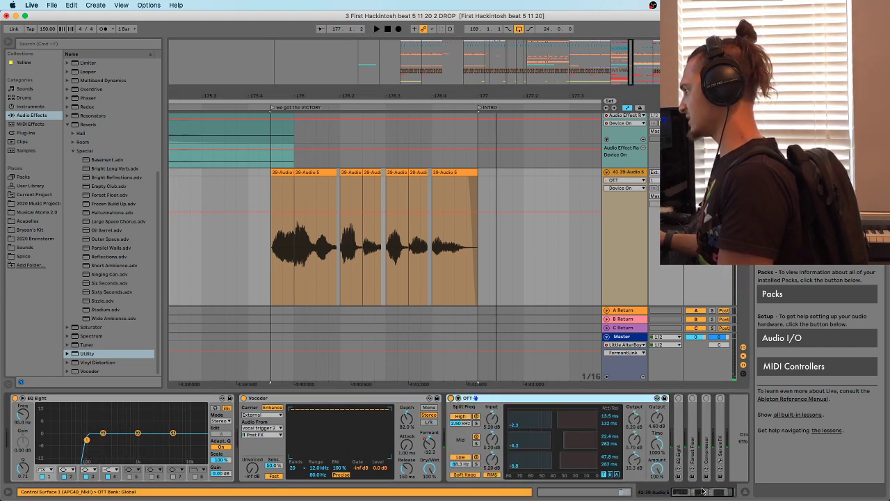
left_click(702, 491)
key("space")
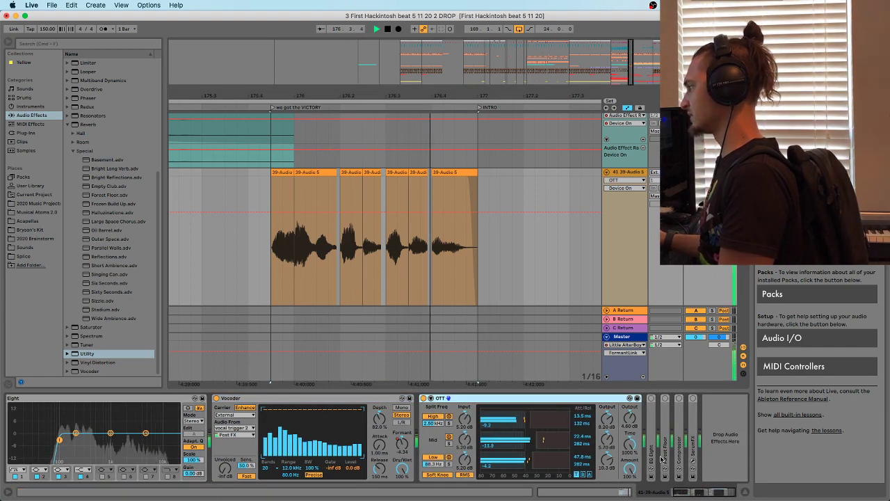
Unfold and switch on the second EQ Eight after OTT, and audition the filtered vocal
double_click(654, 452)
key("space")
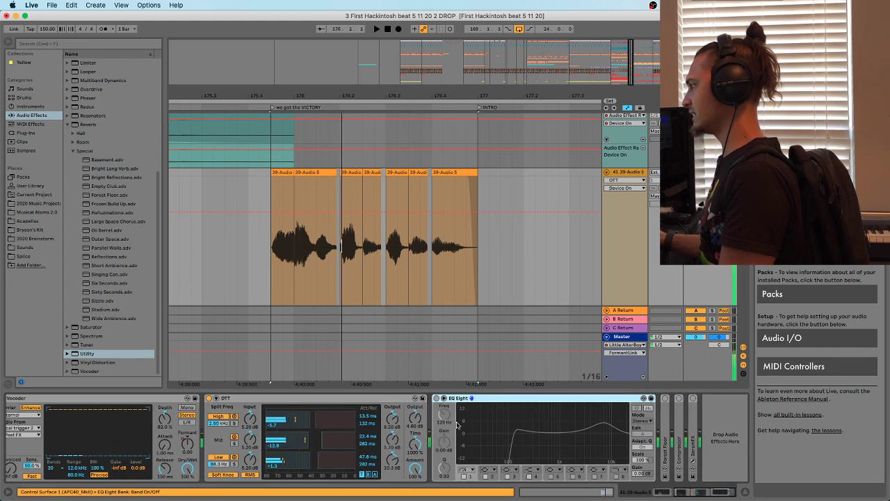
left_click(436, 398)
key("space")
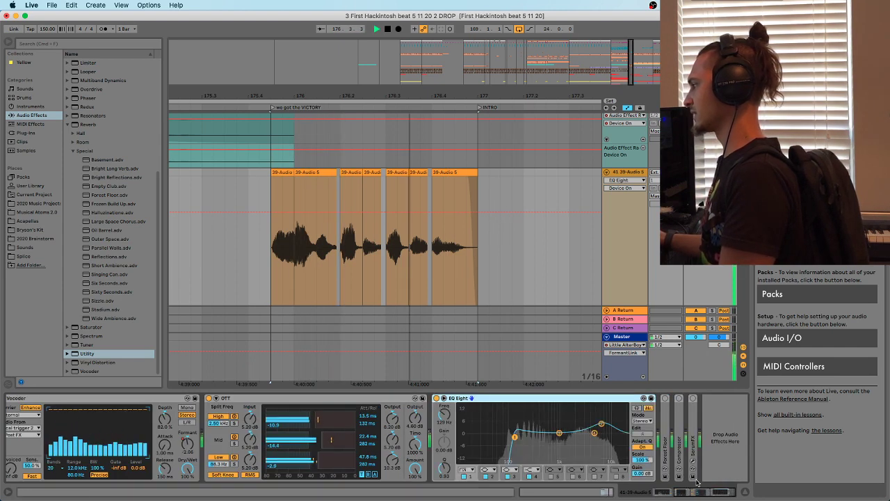
Unfold and switch on the Forest Floor reverb and the Compressor, auditioning the vocal with each
double_click(664, 418)
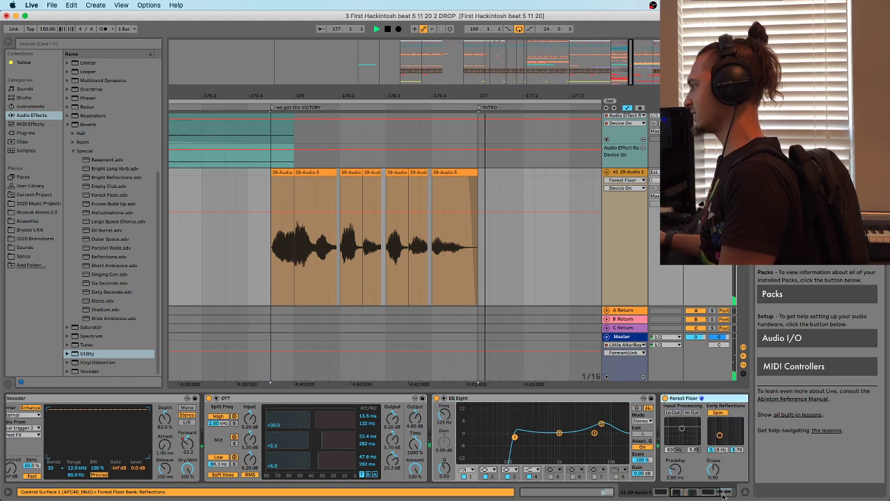
key("space")
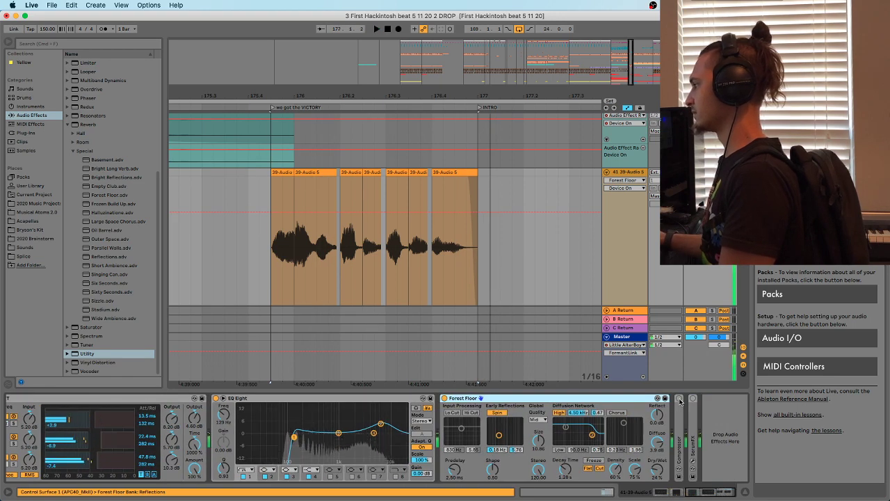
left_click(678, 430)
double_click(678, 429)
key("space")
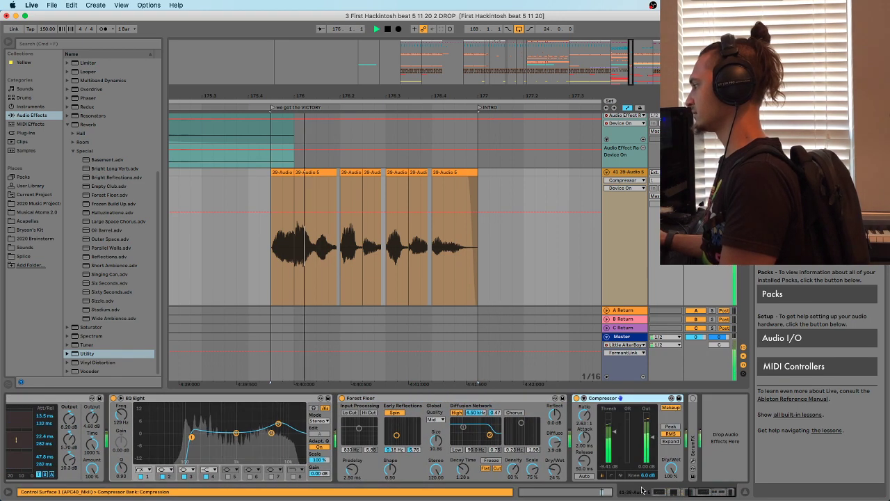
Unfold and switch on SerumFX at the end of the vocal chain, and play the vocal through it
left_click(693, 430)
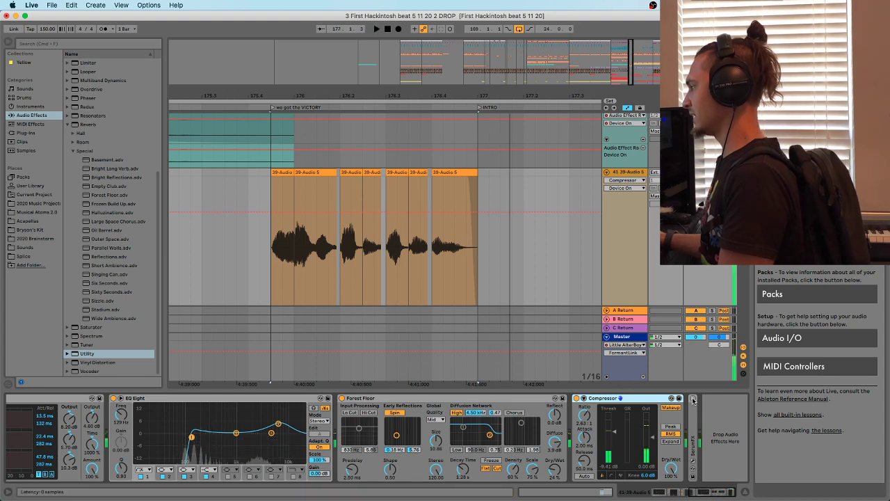
key("space")
double_click(693, 420)
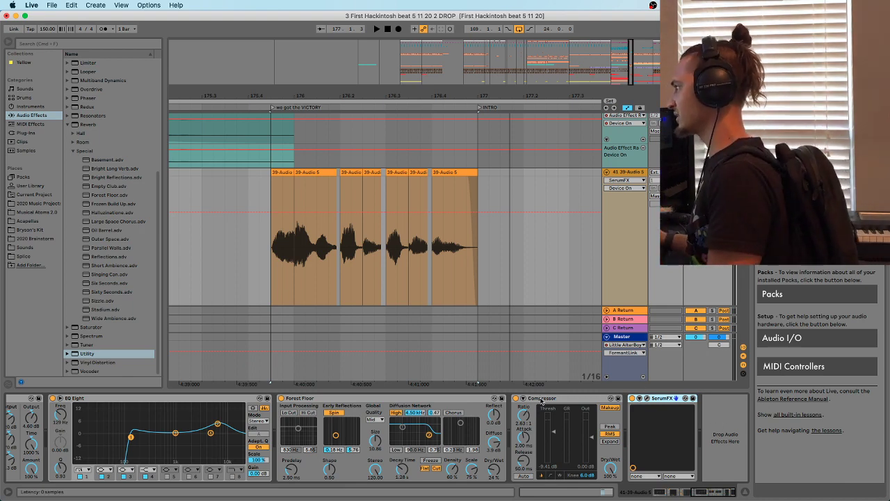
key("space")
Try a Chorus after SerumFX on the vocal and swap it to the Slow Pan preset
scroll(114, 141, "up", 8)
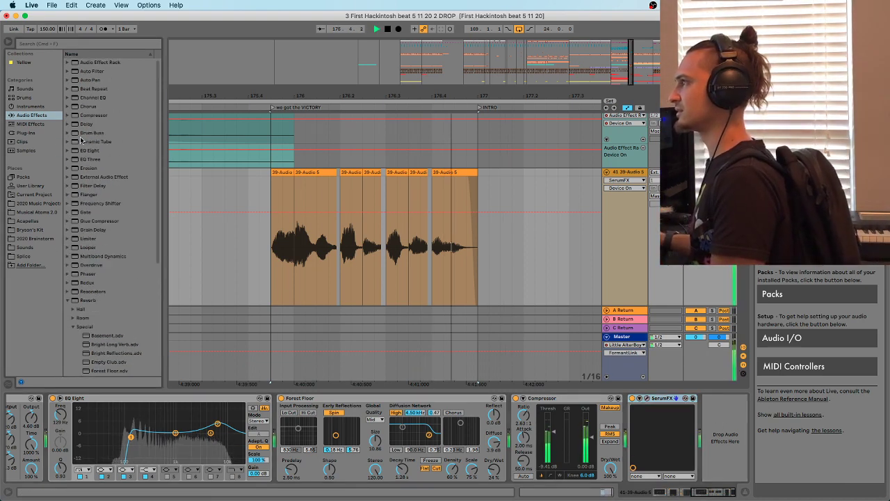
key("space")
left_click_drag(90, 106, 687, 418)
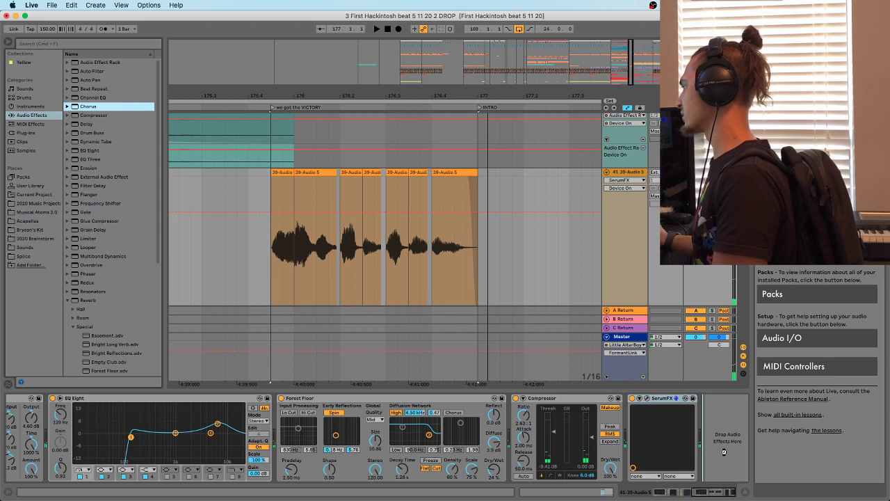
left_click_drag(723, 452, 724, 449)
left_click(732, 399)
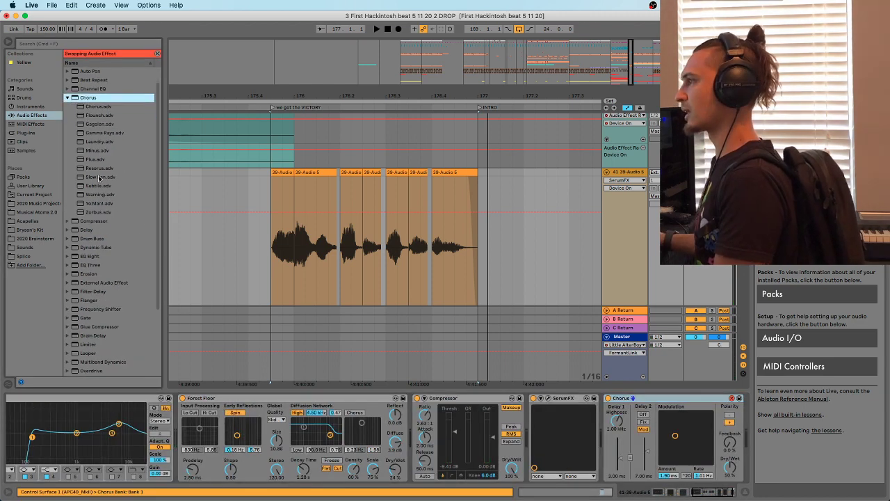
left_click(101, 178)
Compare the vocal with the Slow Pan chorus on and off, and remove the chorus from the chain
key("space")
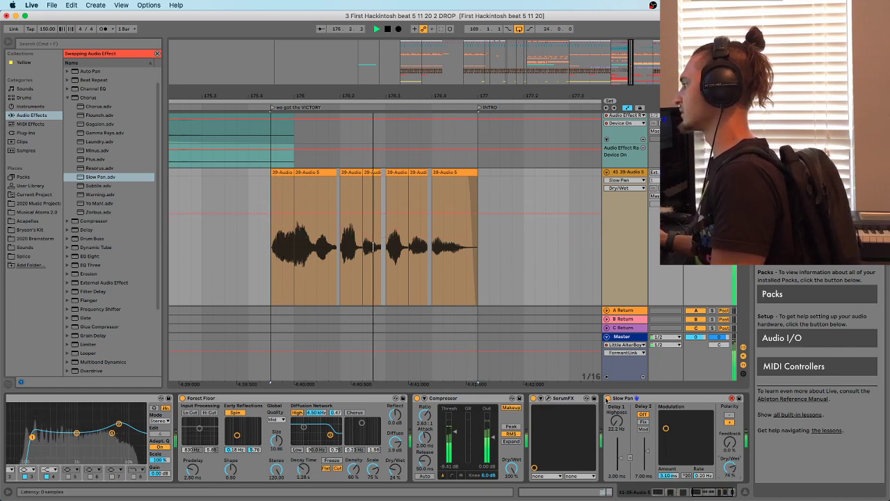
left_click(608, 399)
left_click(608, 398)
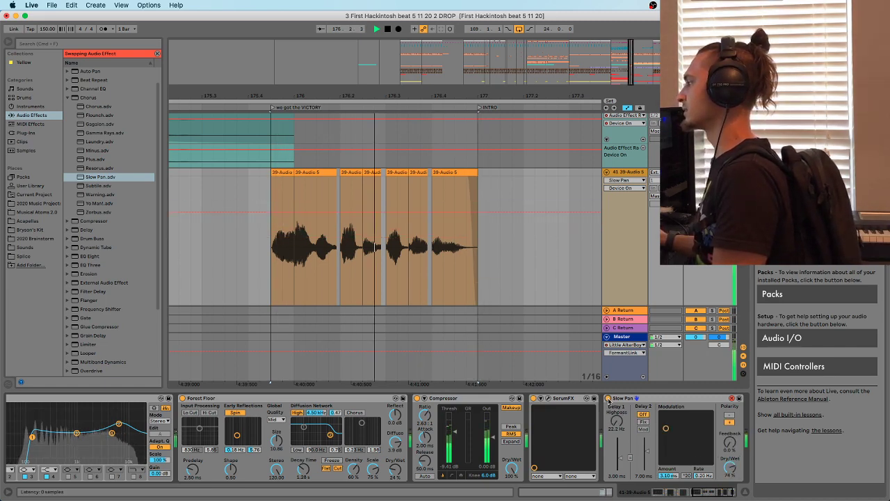
key("space")
left_click(632, 402)
key("Delete")
Audition the vocal from 175.4.3 with its full device chain from EQ Eight to SerumFX
key("space")
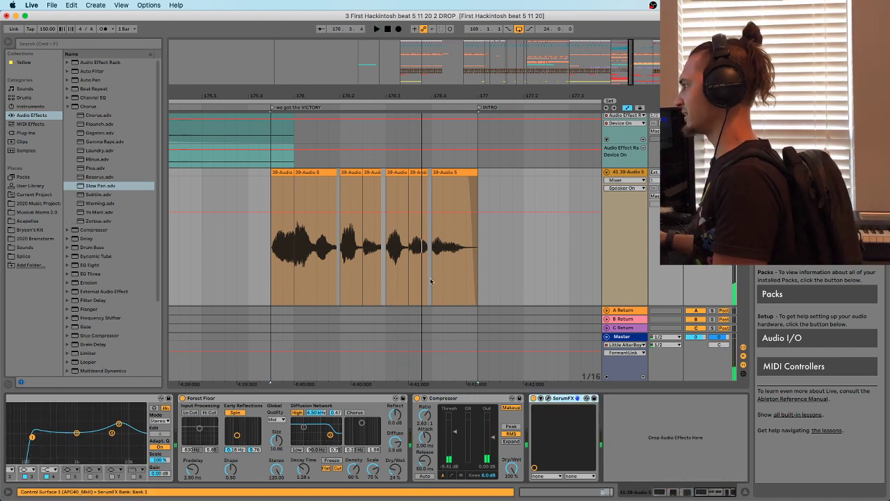
key("space")
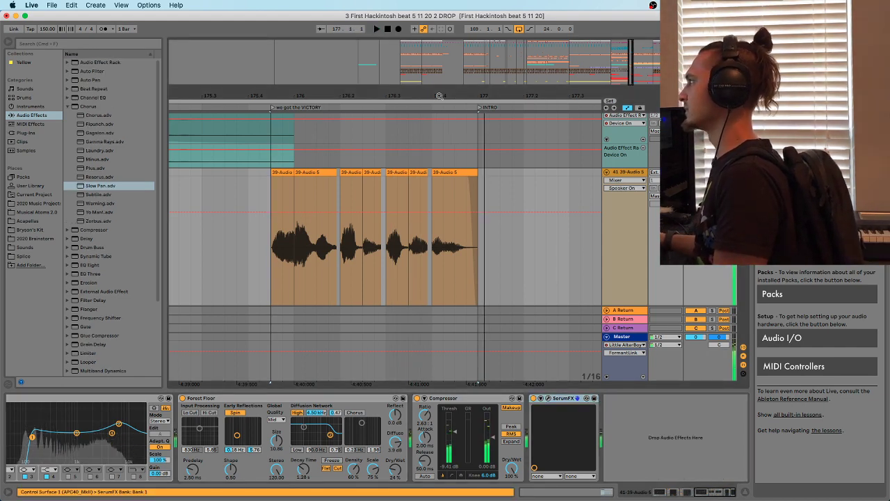
left_click_drag(440, 96, 441, 55)
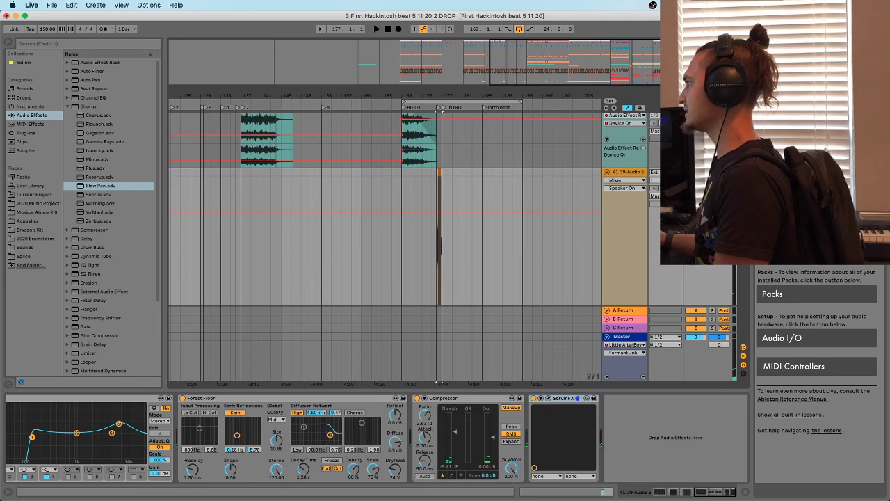
key("space")
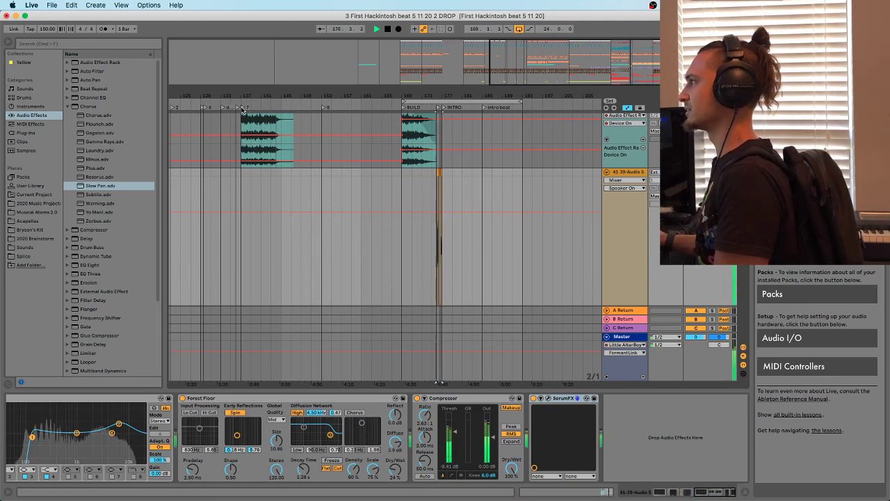
Play the arrangement from marker 7 at bar 137 and look through the stack and background tracks above the vocal
left_click_drag(439, 94, 477, 99)
key("space")
scroll(417, 198, "up", 15)
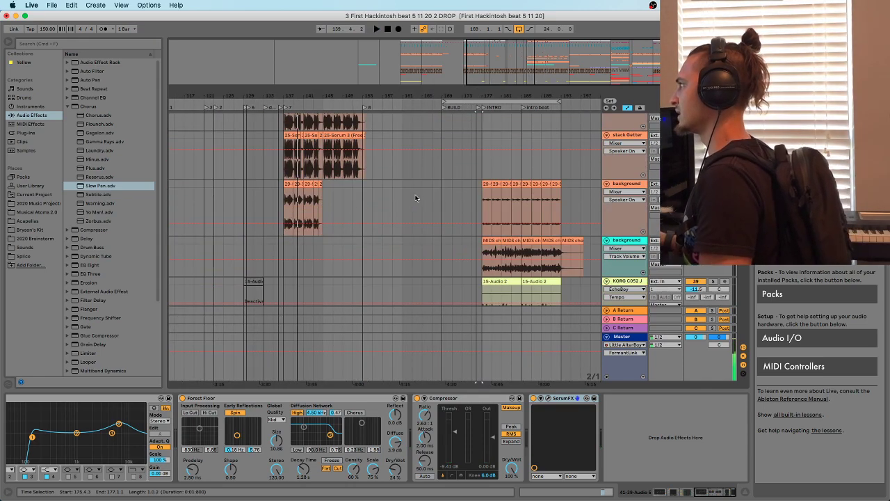
Examine the drop tracks' clips and automation around bars 137 to 153, including the audio getter and drop hit tracks
scroll(422, 198, "up", 15)
scroll(379, 186, "down", 17)
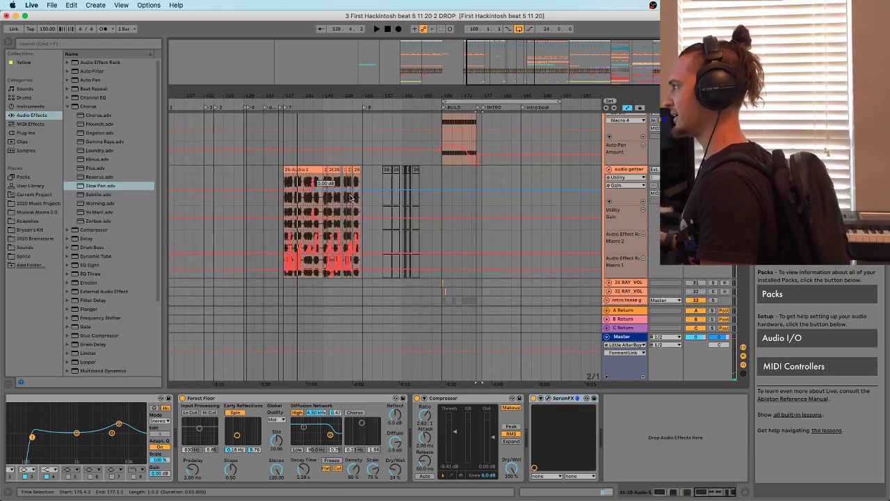
scroll(358, 203, "up", 10)
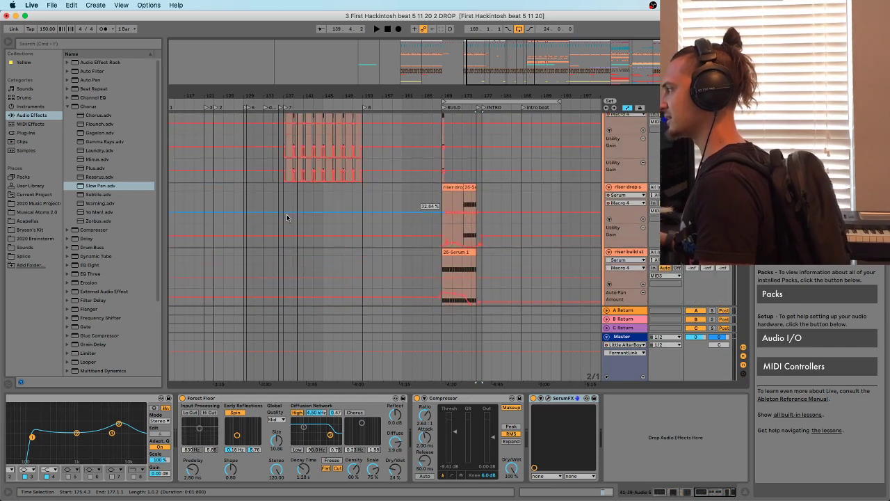
scroll(287, 218, "down", 5)
left_click_drag(286, 90, 286, 97)
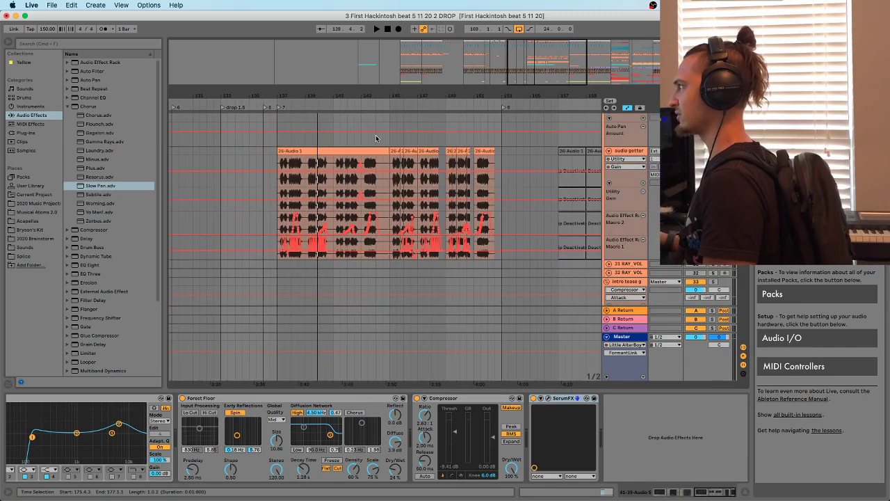
left_click_drag(390, 128, 495, 131)
scroll(276, 162, "up", 4)
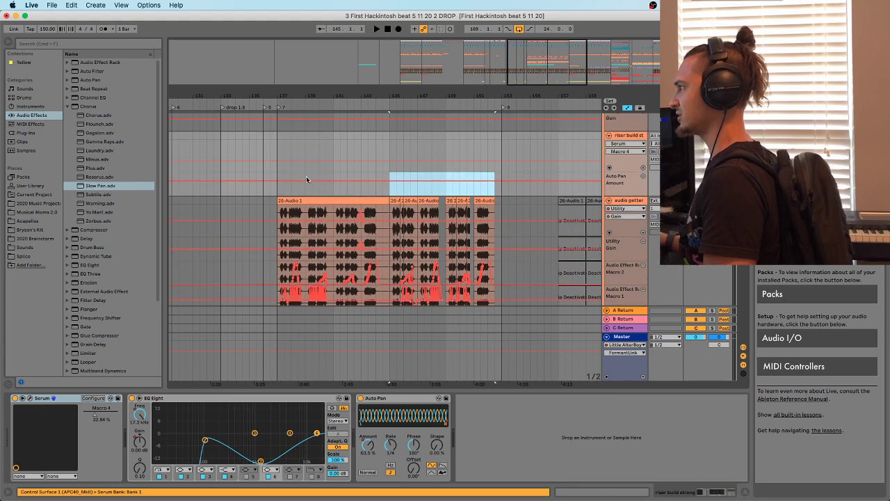
left_click(276, 180)
scroll(276, 183, "up", 9)
left_click(276, 169)
scroll(373, 167, "up", 4)
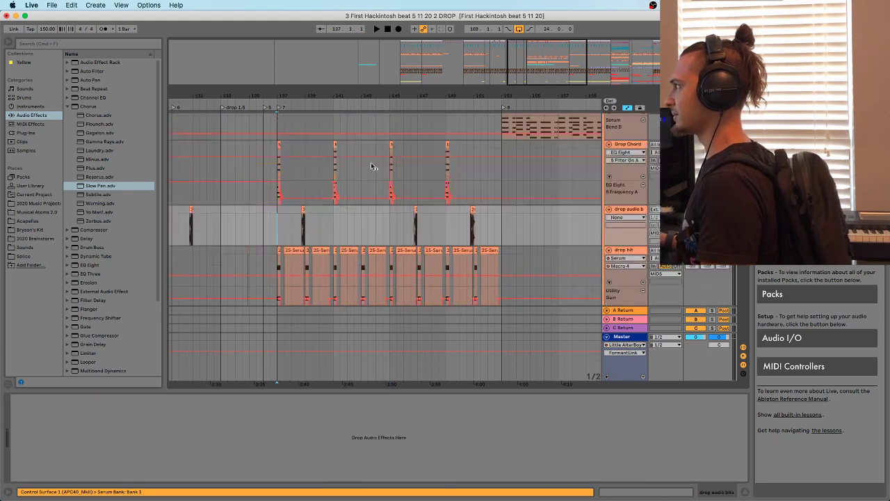
Audition the arrangement from bar 153, where the MIDS chords clips begin on the vocal trigger track
left_click_drag(446, 94, 386, 93)
left_click(411, 202)
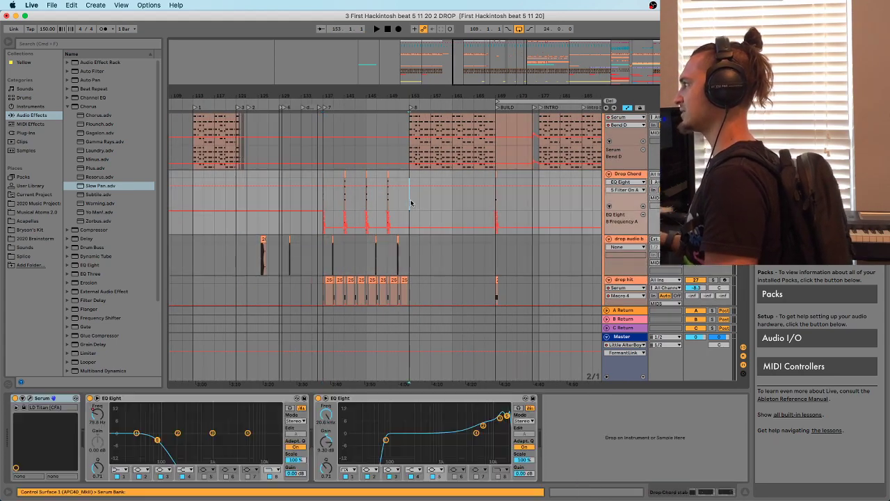
scroll(412, 202, "up", 5)
scroll(427, 204, "up", 6)
scroll(418, 197, "down", 10)
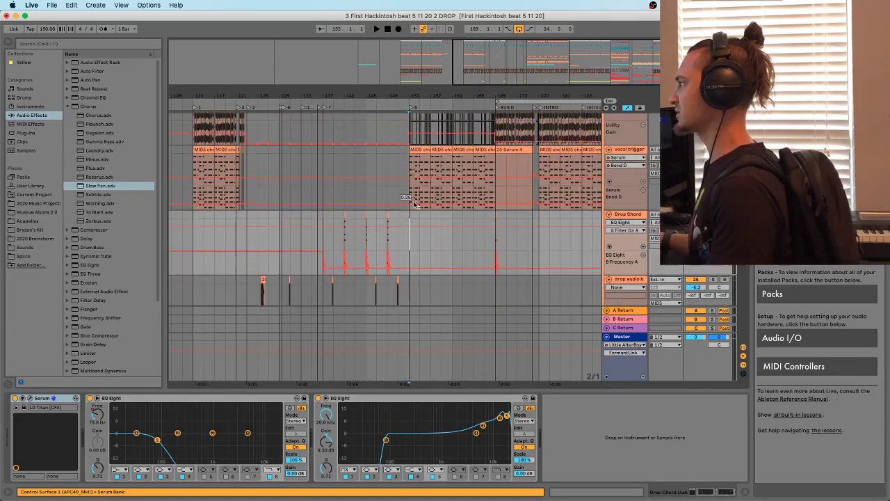
left_click(411, 172)
left_click_drag(424, 92, 440, 76)
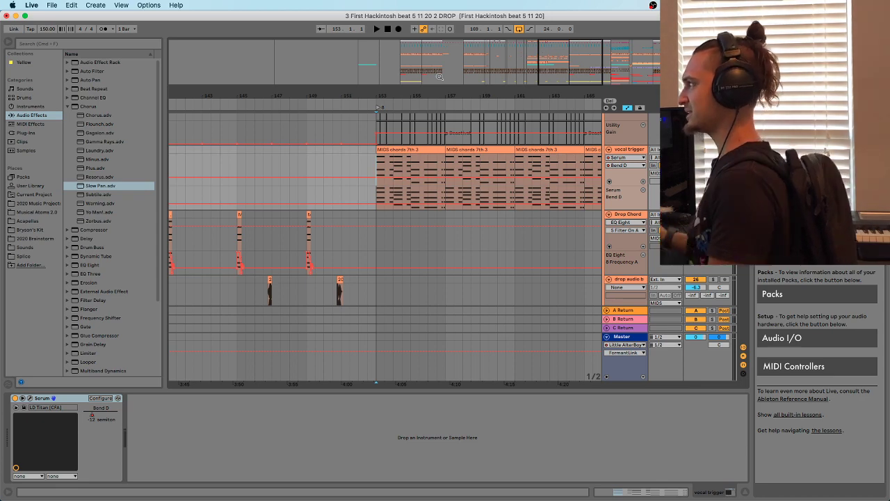
left_click_drag(409, 93, 379, 99)
key("space")
scroll(435, 178, "down", 4)
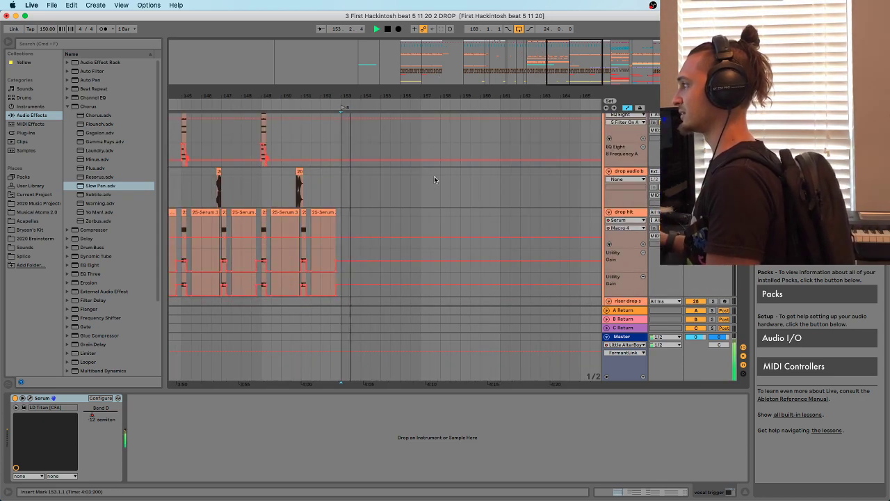
scroll(398, 201, "up", 4)
scroll(398, 174, "down", 1)
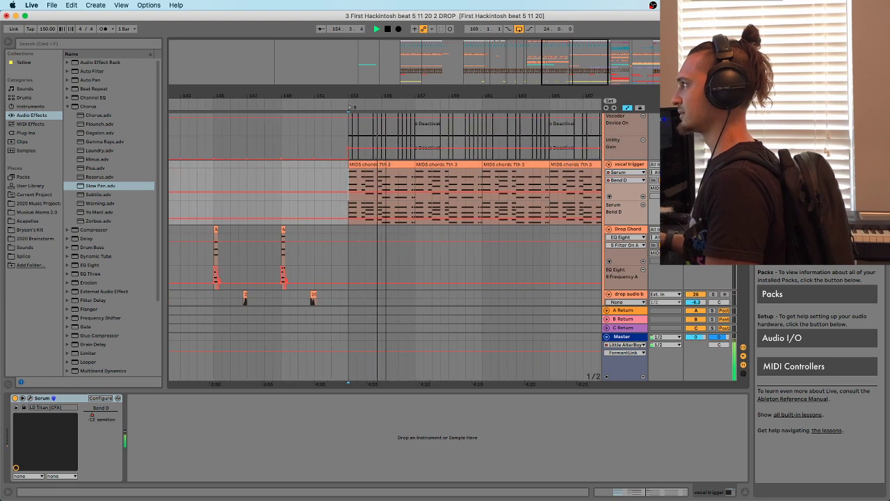
key("space")
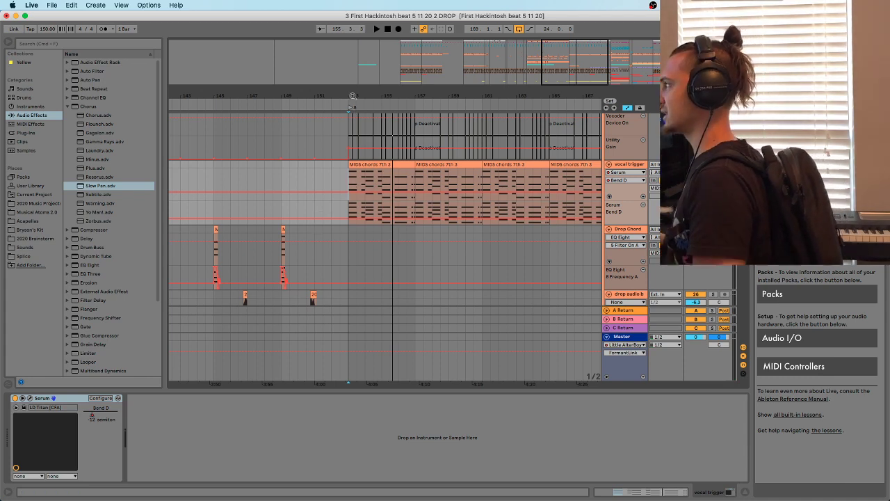
Examine the vocal tracks and the MIDS group automation at the start of the drop at bar 137
left_click_drag(354, 96, 353, 57)
left_click(255, 176)
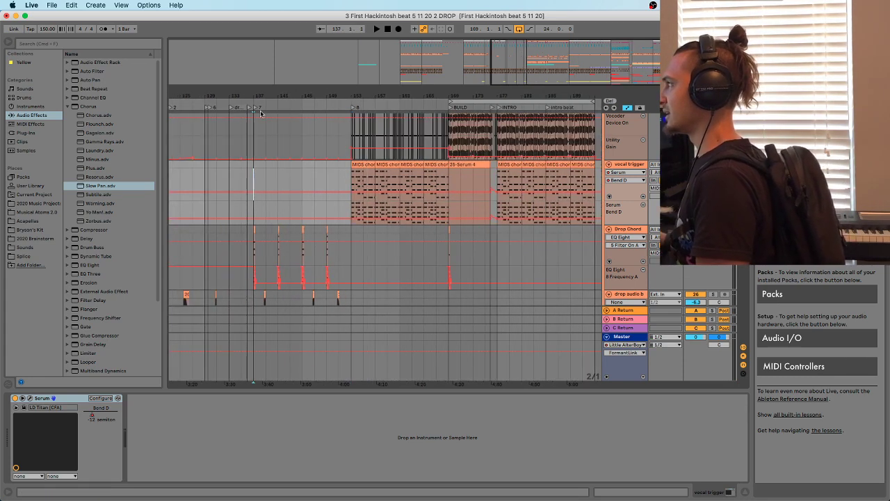
mouse_move(251, 98)
left_mouse_down()
mouse_move(322, 139)
mouse_move(312, 94)
left_mouse_up()
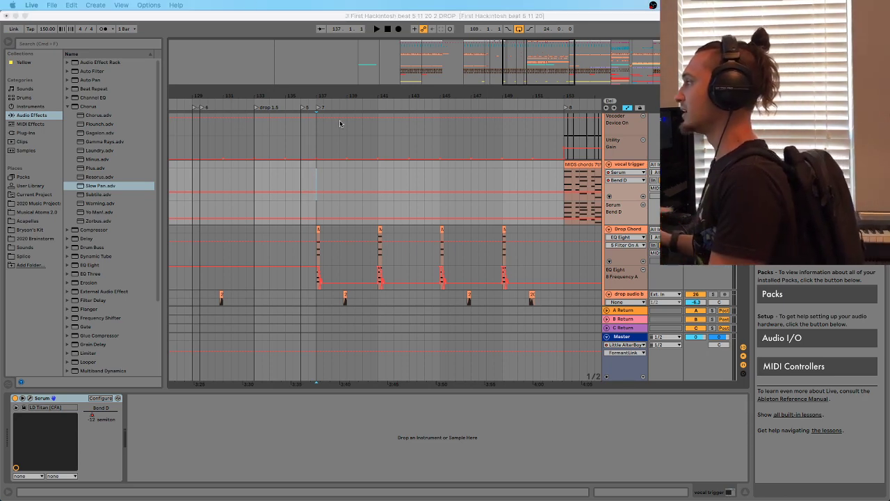
left_click(316, 165)
left_click(318, 137)
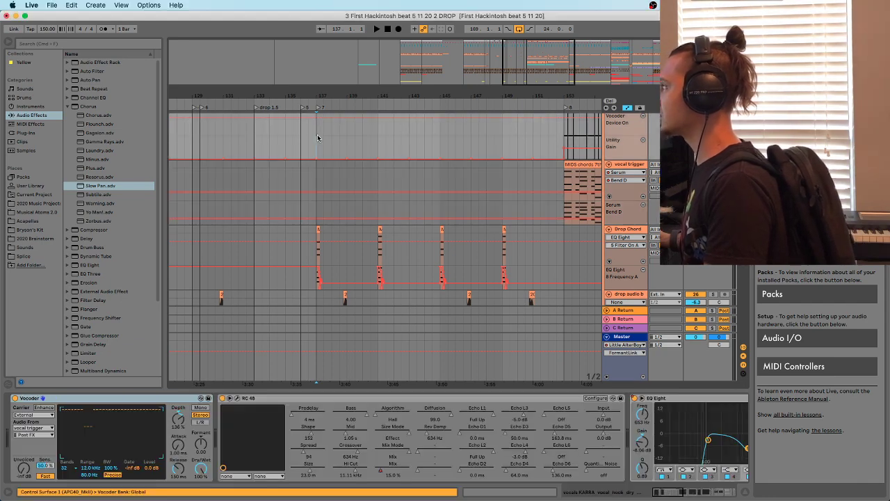
scroll(322, 155, "up", 3)
left_click_drag(317, 151, 328, 157)
scroll(321, 151, "up", 1)
scroll(317, 156, "up", 2)
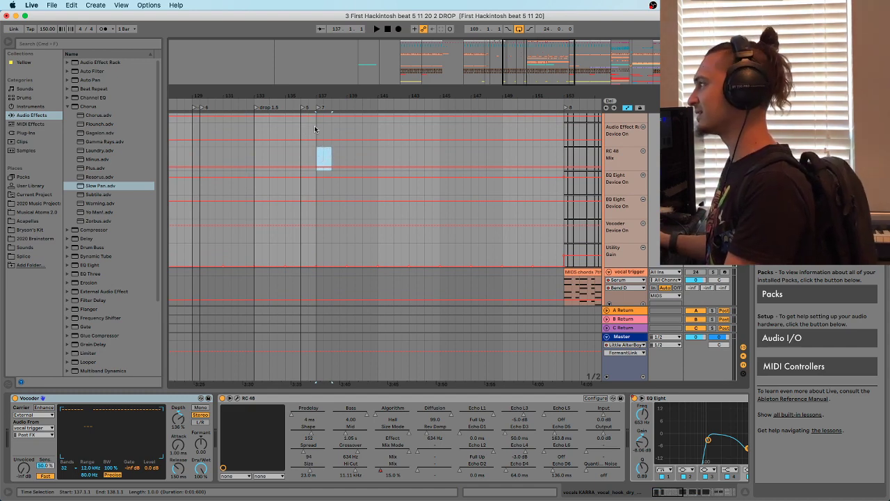
left_click(314, 128)
scroll(309, 195, "up", 3)
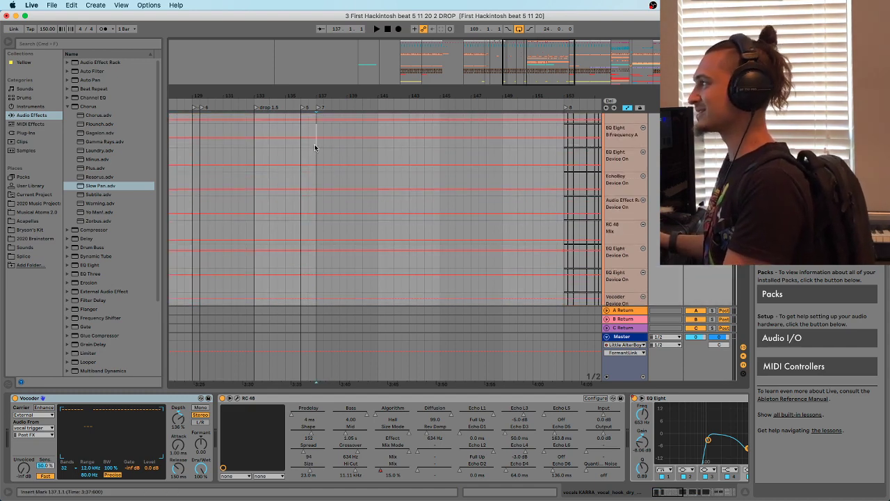
scroll(308, 174, "up", 5)
left_click(315, 176)
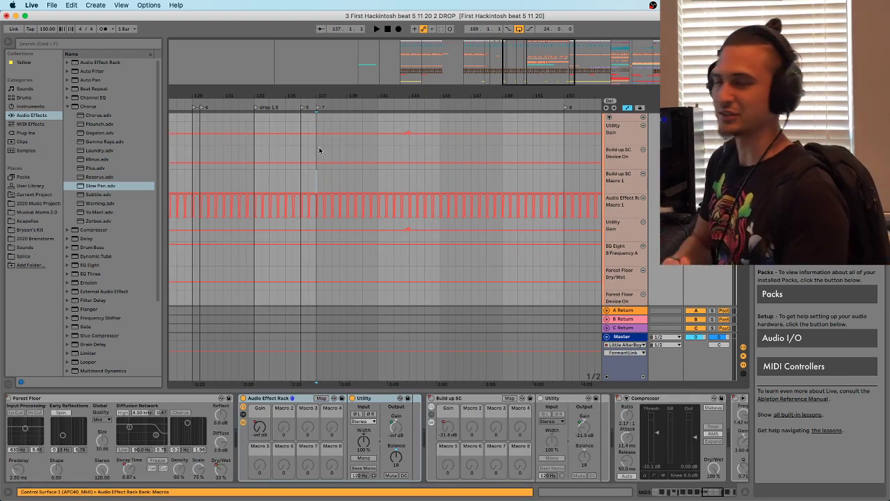
scroll(306, 195, "up", 2)
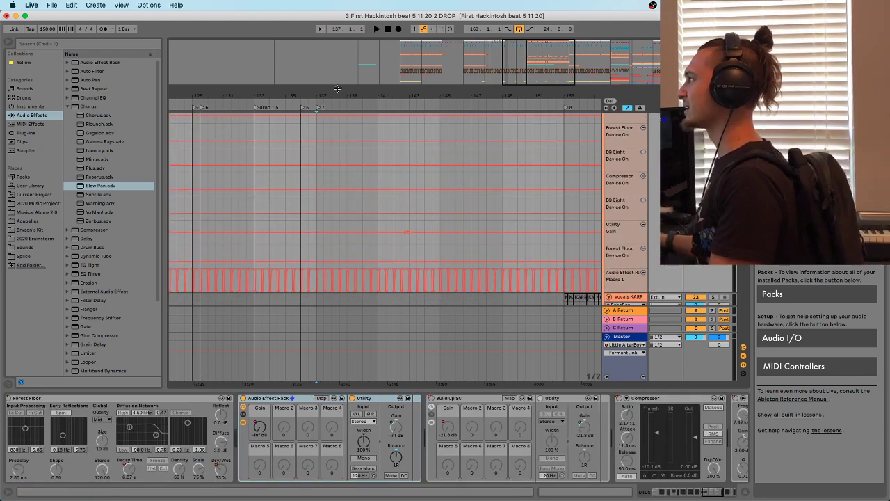
scroll(299, 222, "down", 3)
scroll(297, 228, "down", 5)
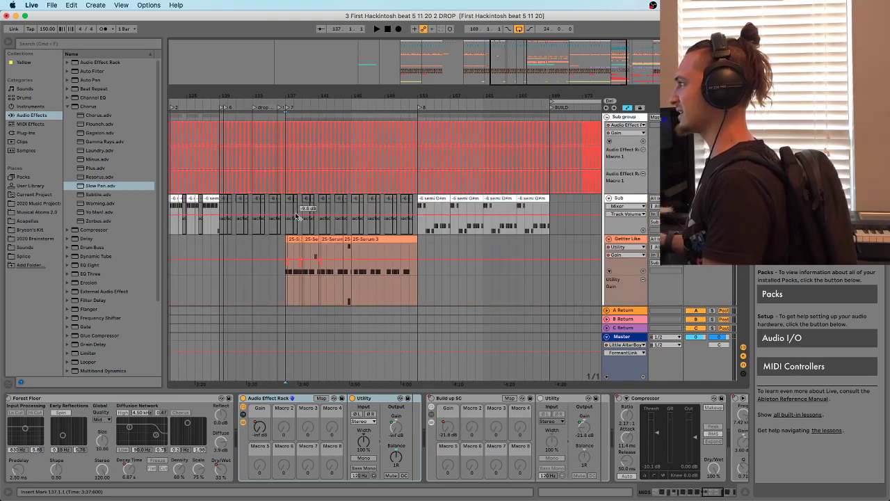
Set an 8-bar loop starting at bar 137 and play it
left_click(282, 248)
left_click_drag(281, 95, 576, 98)
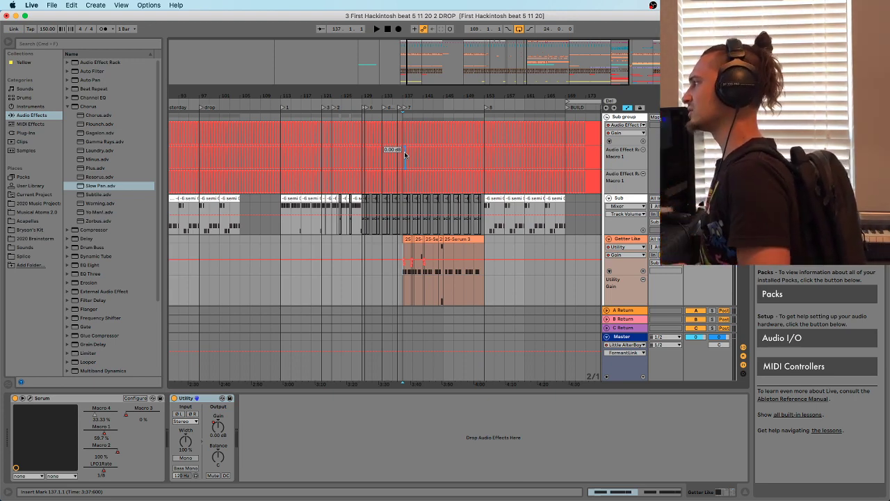
left_click_drag(401, 99, 336, 272)
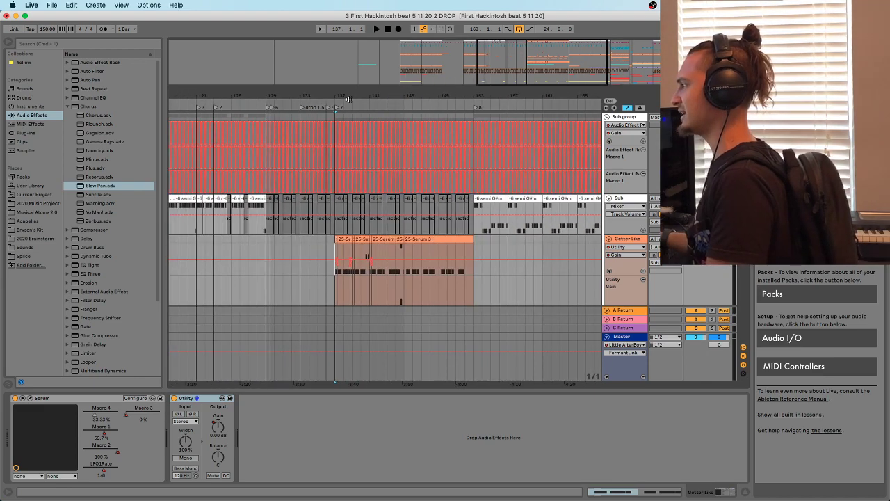
left_click_drag(350, 98, 457, 49)
left_click_drag(538, 96, 367, 130)
left_click(342, 117)
key("space")
left_click_drag(447, 102, 341, 94)
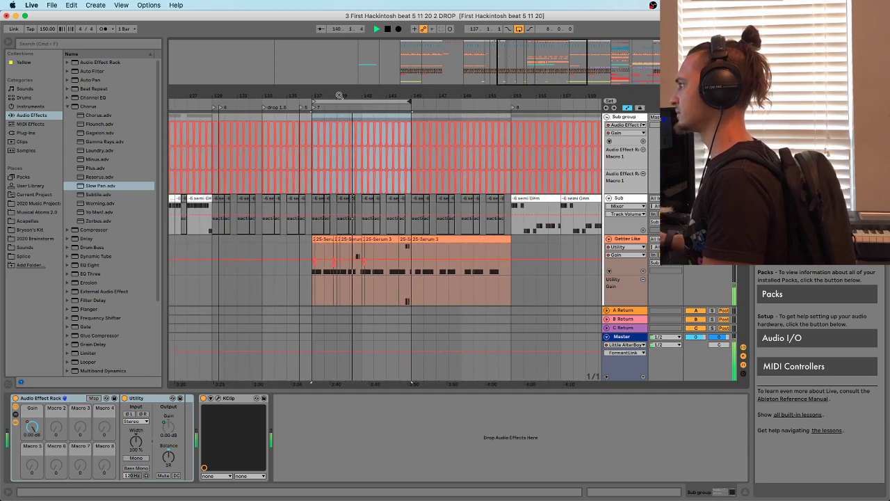
Stop playback and move the Getter Like track from below the Sub track to directly above the MIDS group, leaving it unfolded
scroll(421, 224, "down", 3)
scroll(421, 223, "up", 2)
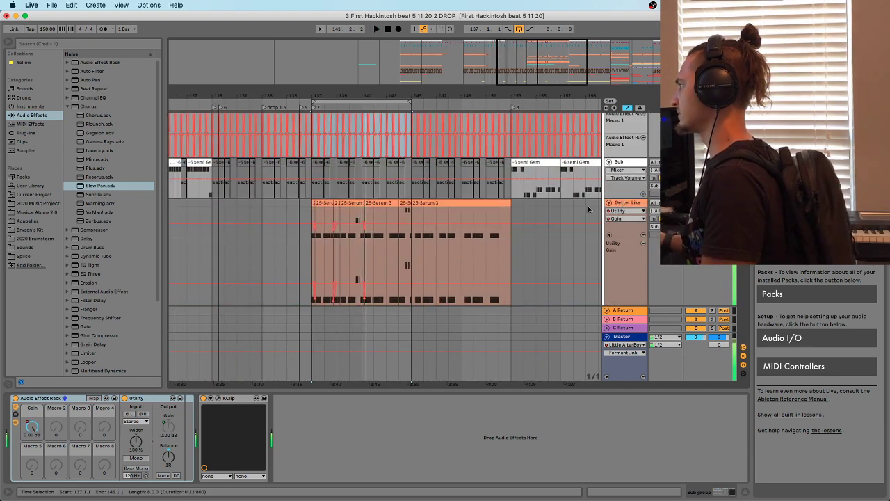
left_click(610, 202)
left_click(621, 203)
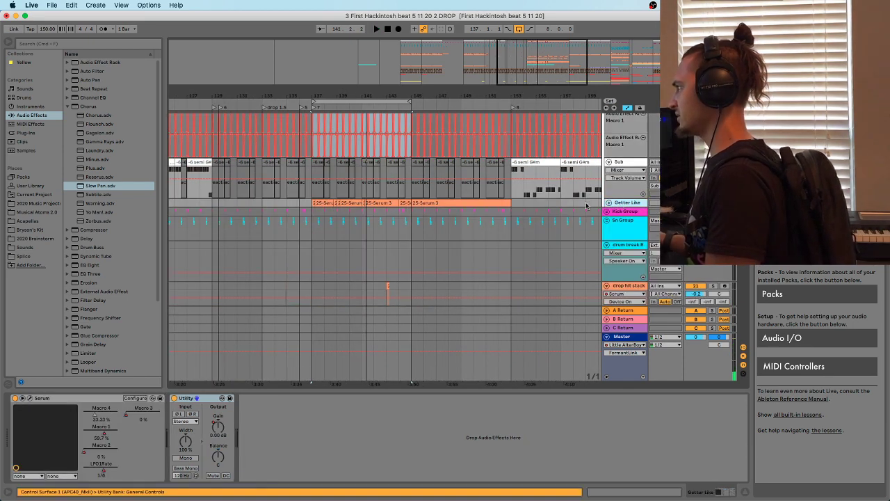
scroll(614, 202, "down", 6)
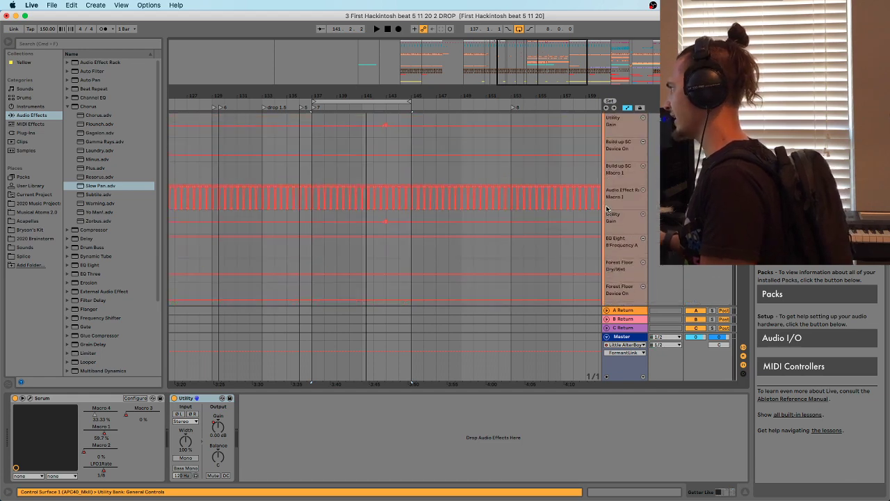
left_click(618, 195)
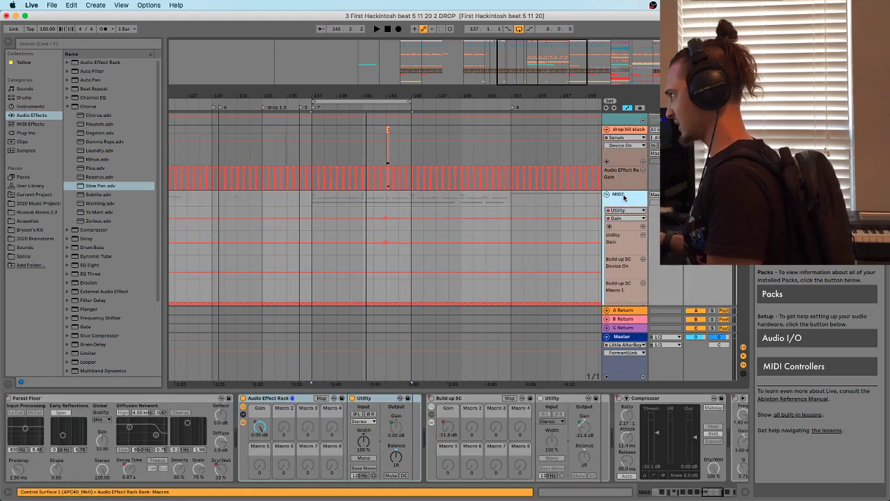
key("super+z")
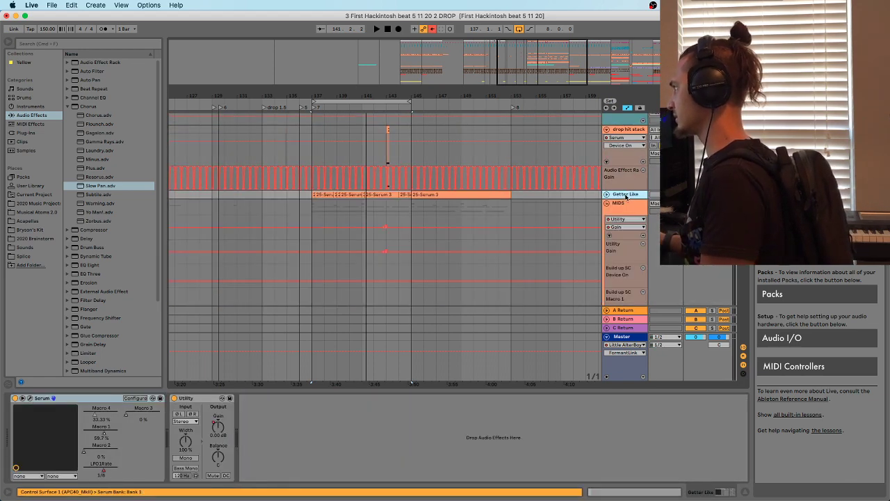
left_click(606, 194)
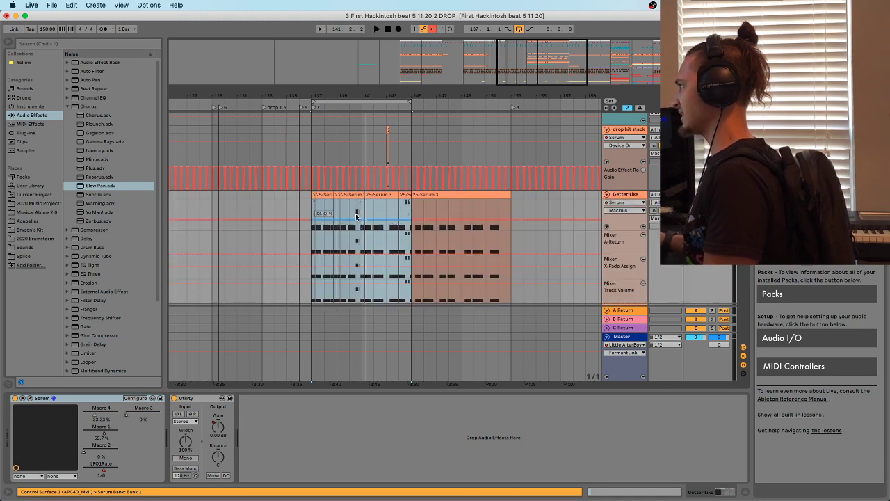
Audition the Getter Like track from bar 137 and open its Serum plug-in window
left_click(311, 208)
key("space")
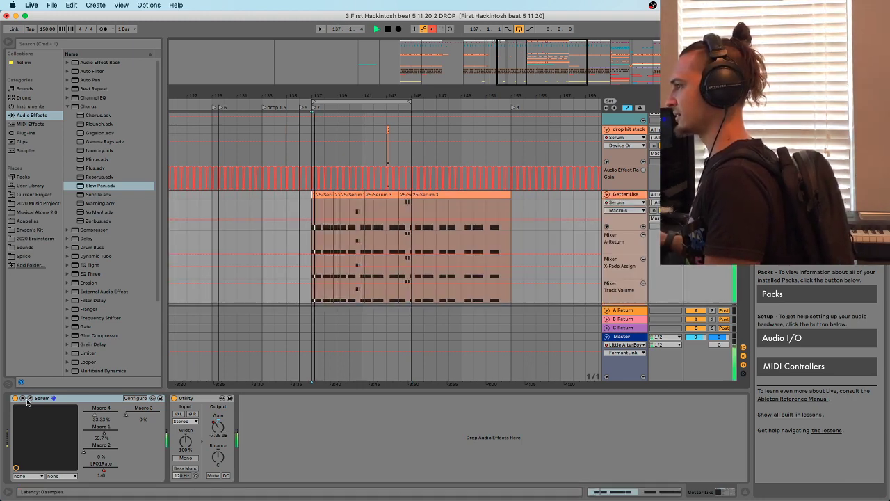
key("super+alt+p")
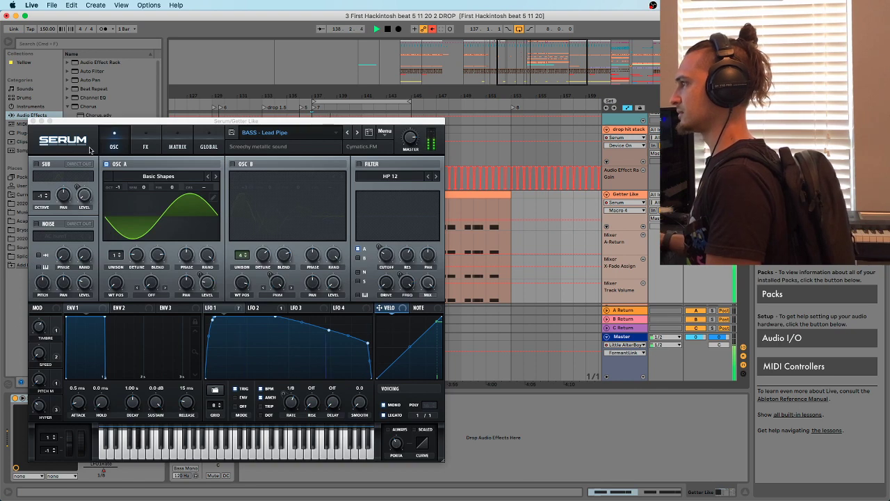
key("space")
Assign LFO 1 to the noise level in Serum, replace Osc A with the AC hum1 noise source, and play the result
left_click(224, 311)
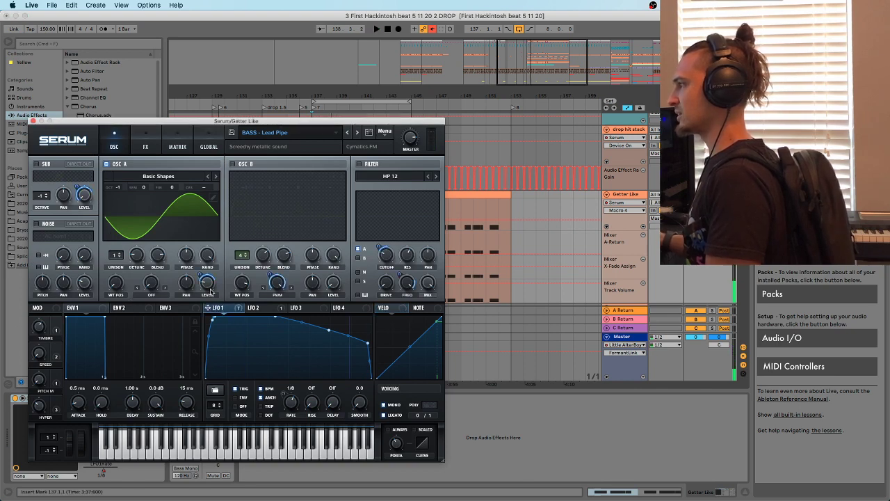
left_click_drag(207, 309, 82, 285)
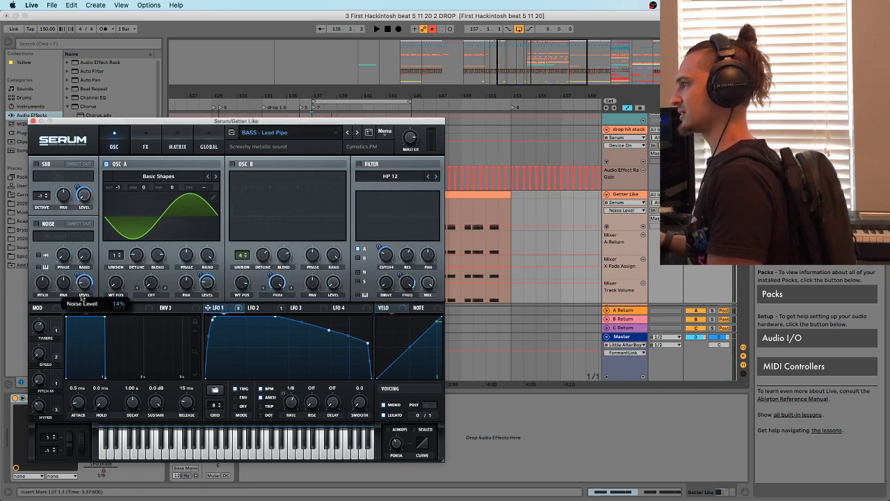
left_click(37, 224)
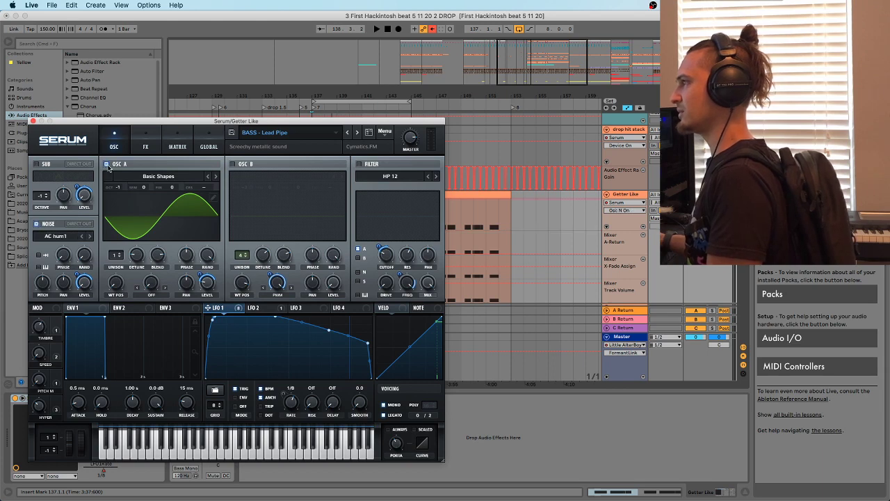
left_click(107, 165)
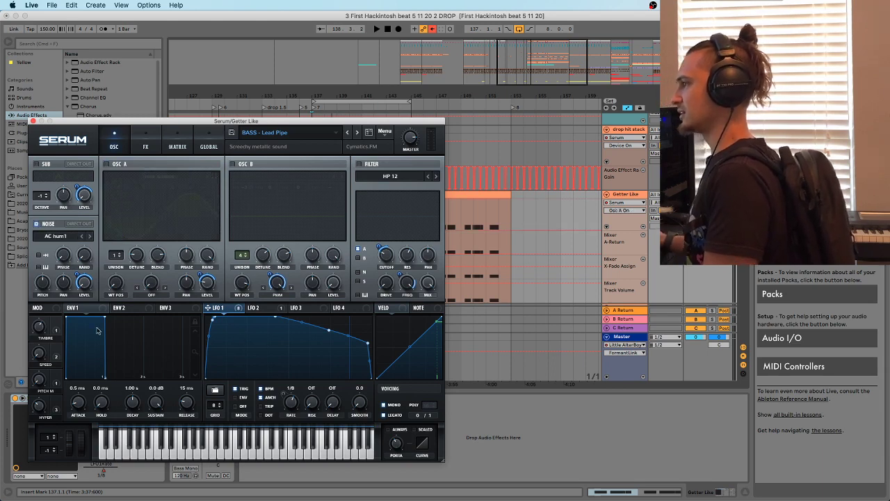
key("space")
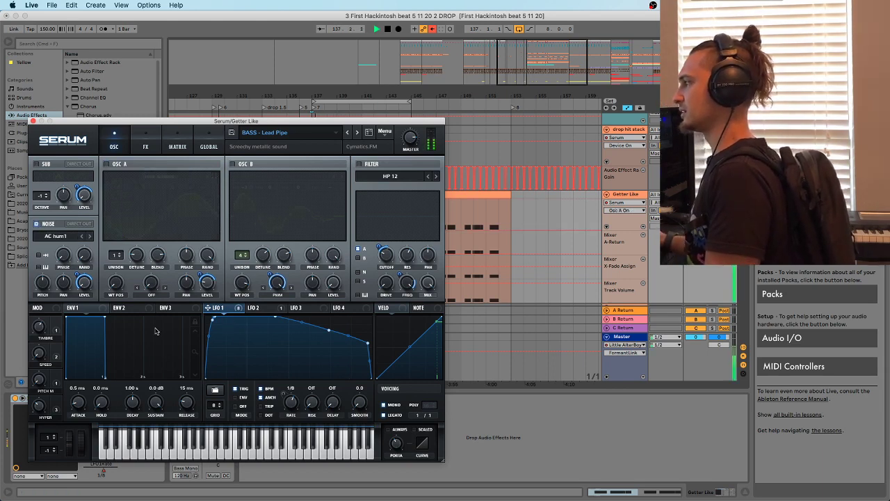
Load the Abscessed sample from the Cymatics Noise Osc Samples as Serum's noise source and replay the loop
key("space")
left_click(86, 236)
mouse_move(100, 272)
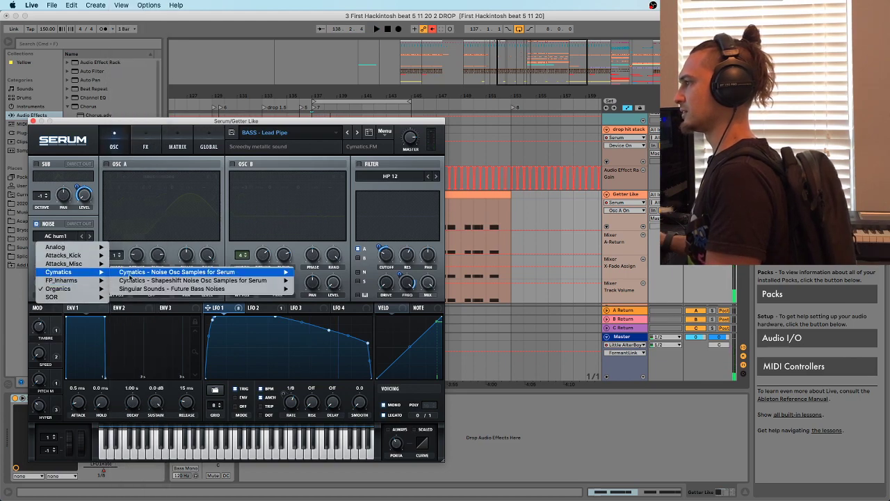
mouse_move(139, 273)
left_click(324, 83)
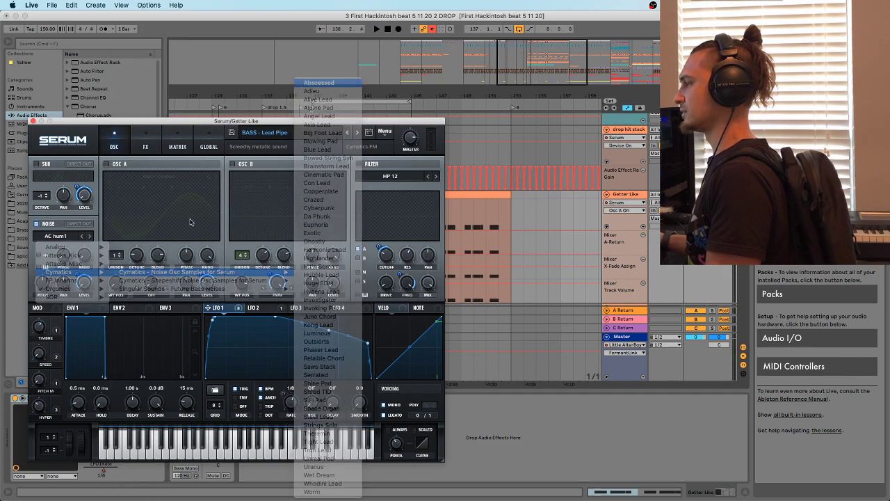
key("space")
Audition the Cymatics noise samples after Abscessed one by one, up to Copperplate
left_click(89, 237)
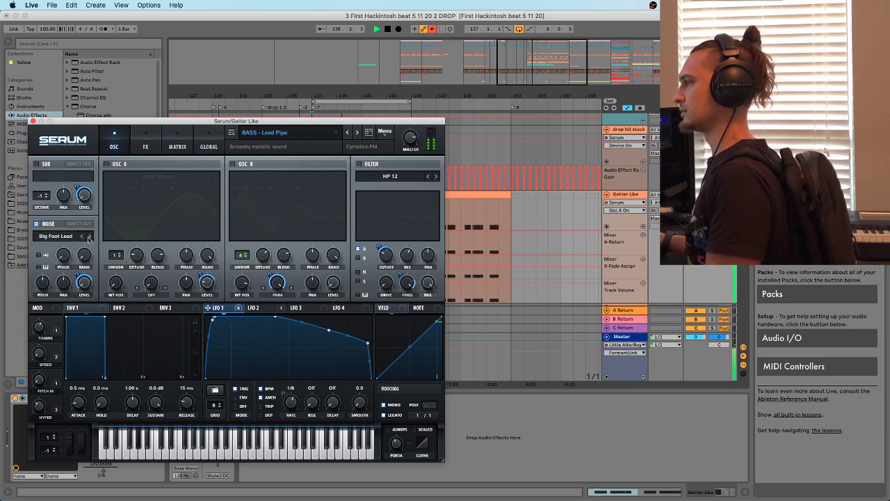
left_click(89, 237)
left_click(89, 237)
left_click(89, 237)
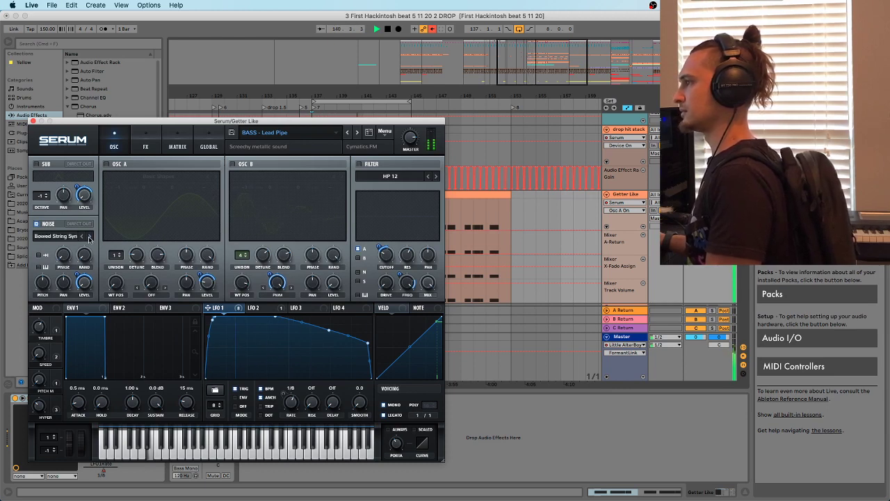
left_click(89, 237)
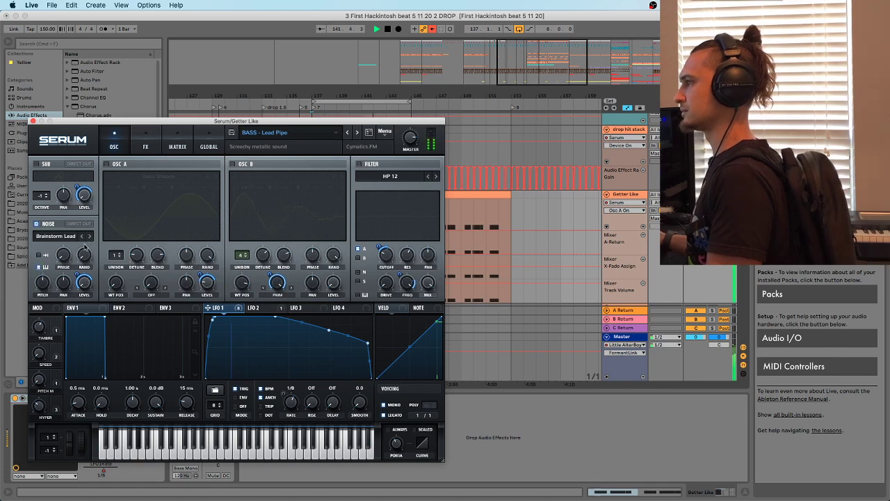
left_click(89, 237)
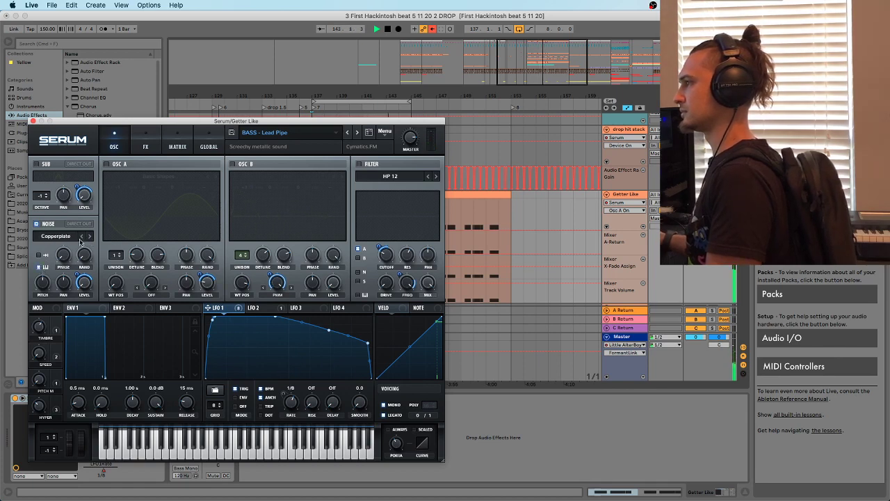
Replace the noise source with ARP pink from the Analog set and play the loop
left_click(80, 240)
mouse_move(67, 248)
left_click(136, 266)
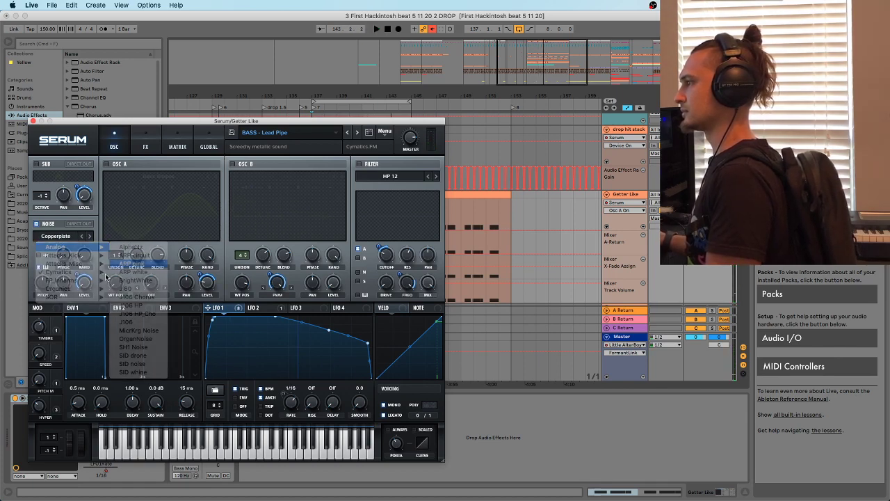
key("space")
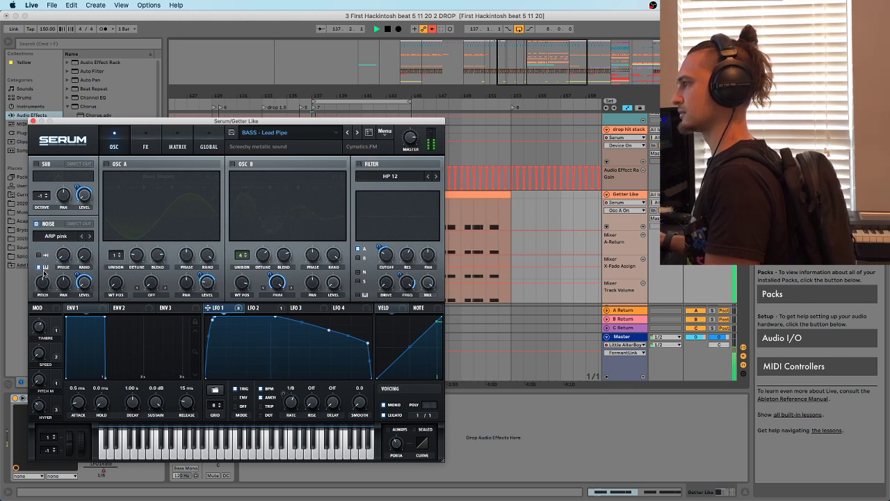
Switch the noise source to J 60, adjust its level, pitch and keyboard tracking, and close the Serum window
left_click(84, 284)
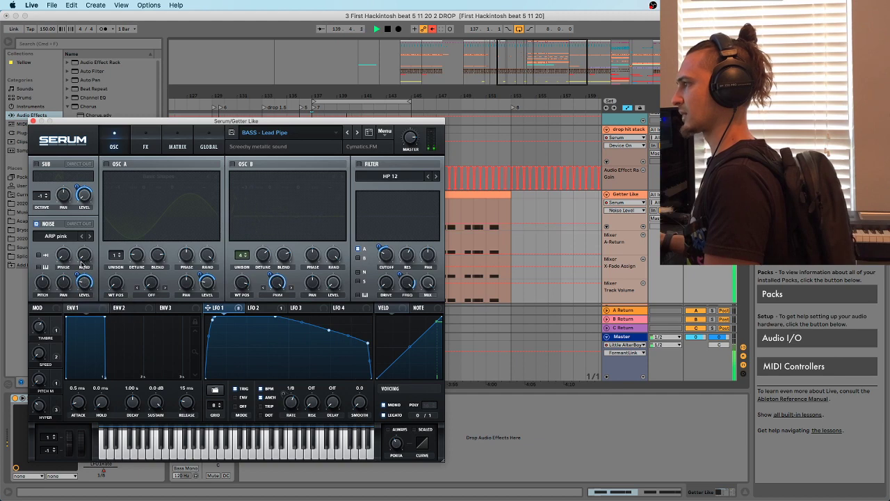
left_click(46, 285)
left_click_drag(52, 245, 54, 240)
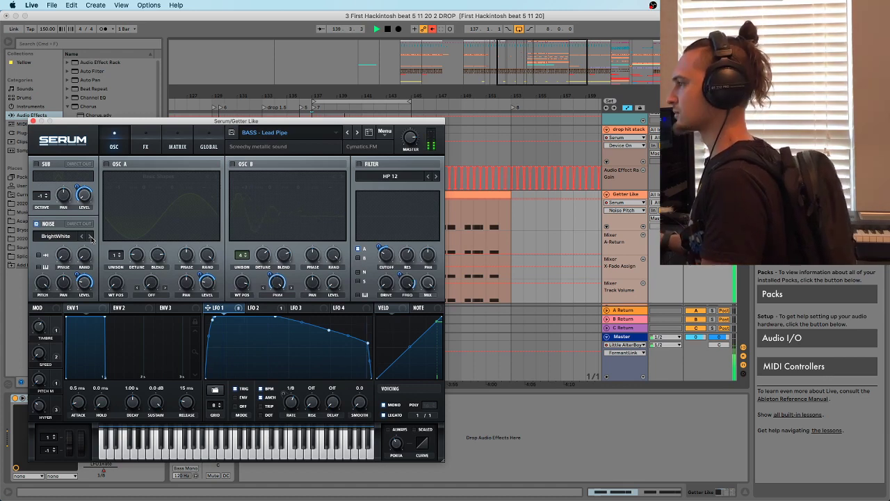
left_click(84, 283)
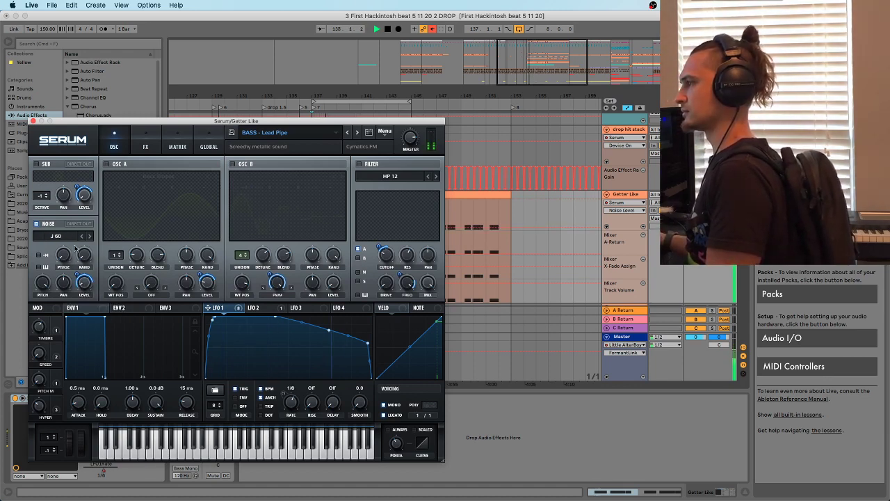
left_click(42, 282)
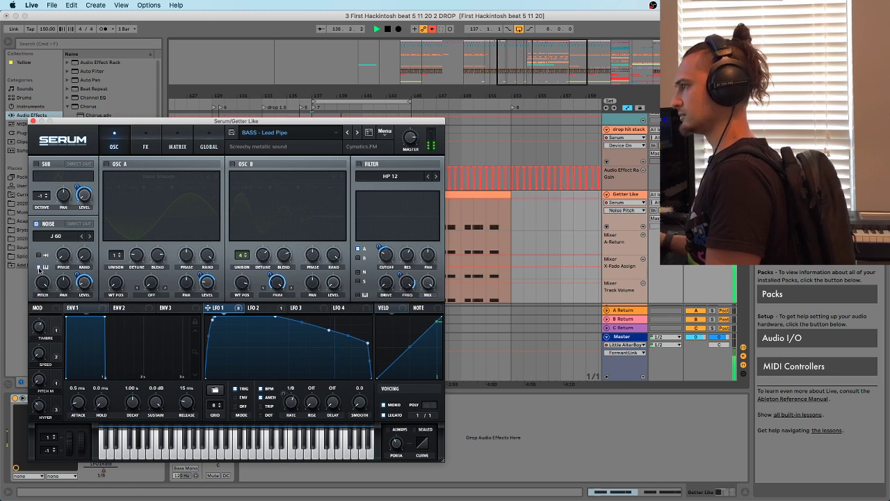
left_click(33, 120)
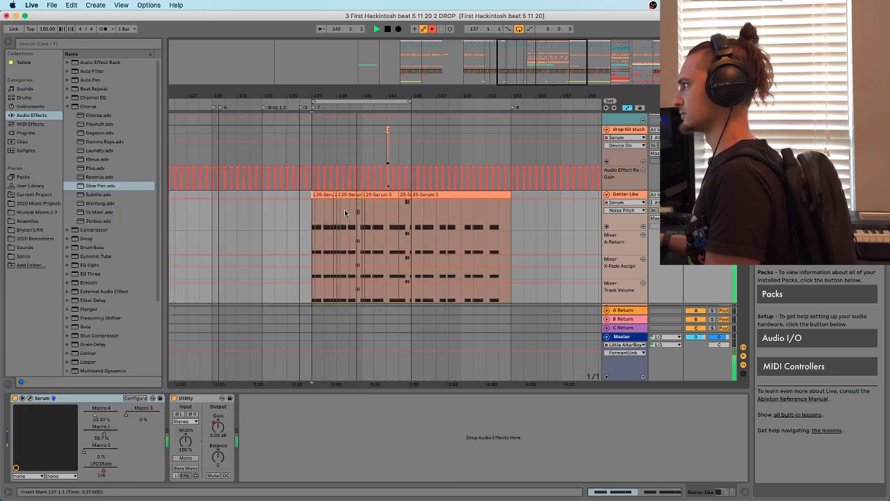
Consolidate the Getter Like clips from bar 137 to bar 145 into one clip and show its notes
left_click_drag(309, 195, 411, 196)
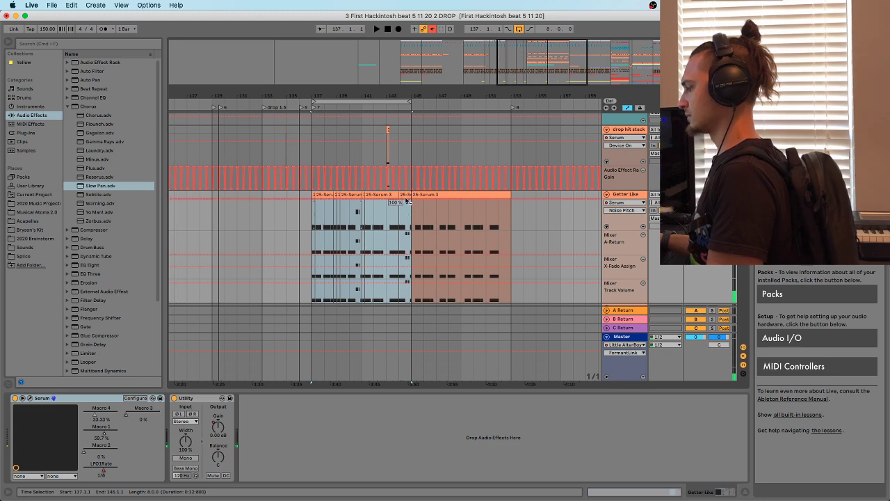
key("super+j")
key("shift+Tab")
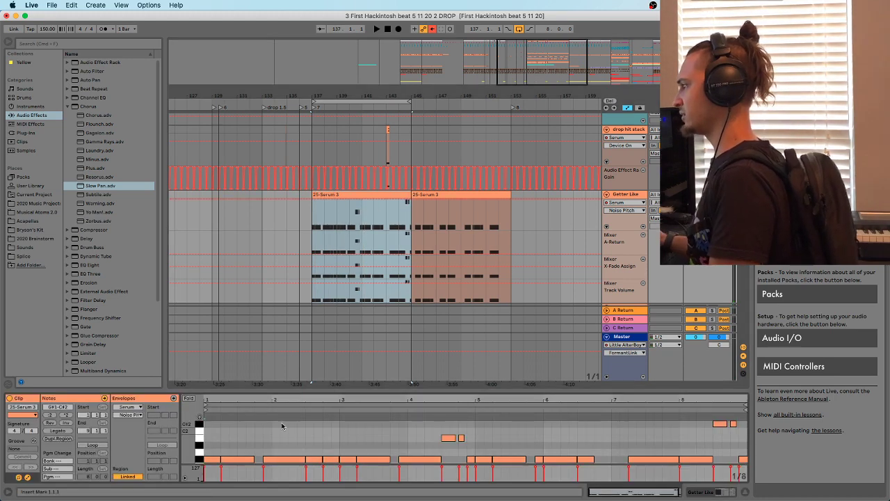
Transpose all notes of the consolidated clip up to the G#2–C#3 range, trying one octave higher during playback as well
left_click(281, 423)
key("super+a")
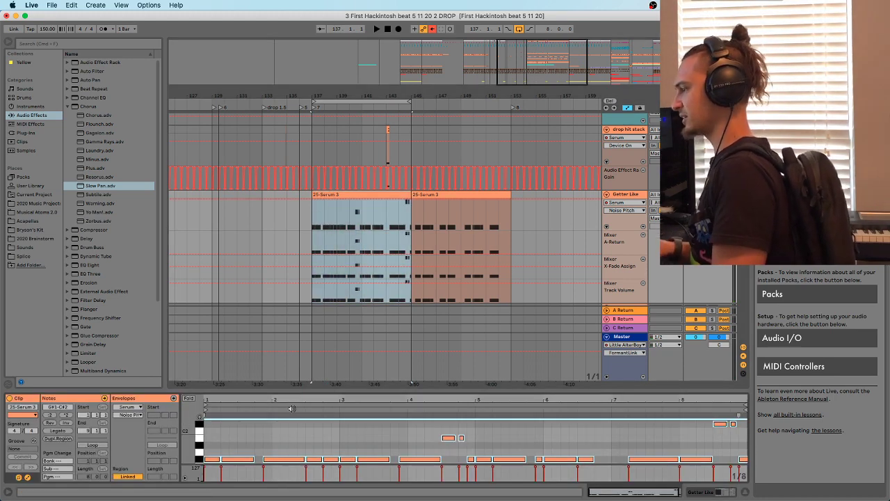
key("space")
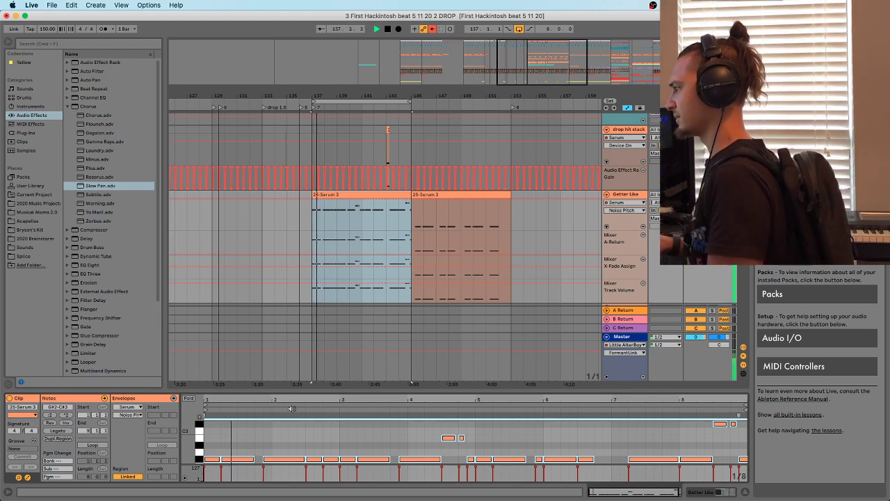
key("shift+Up")
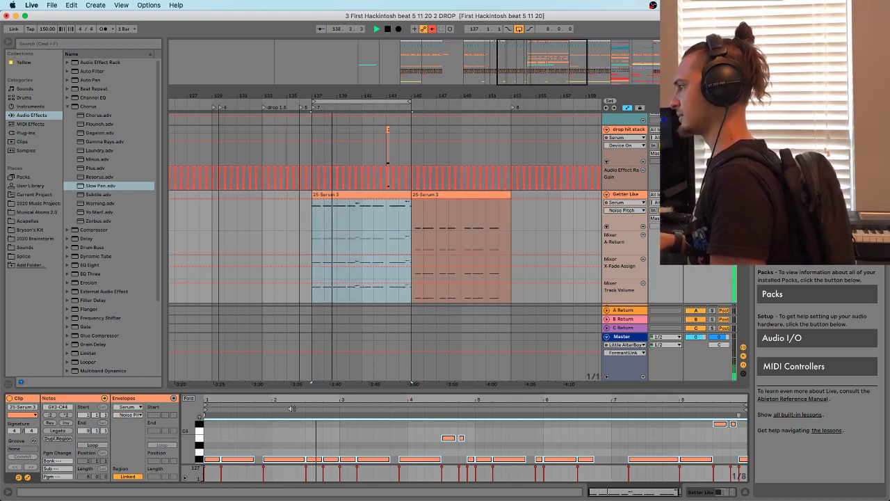
key("space")
key("space")
key("shift+Down")
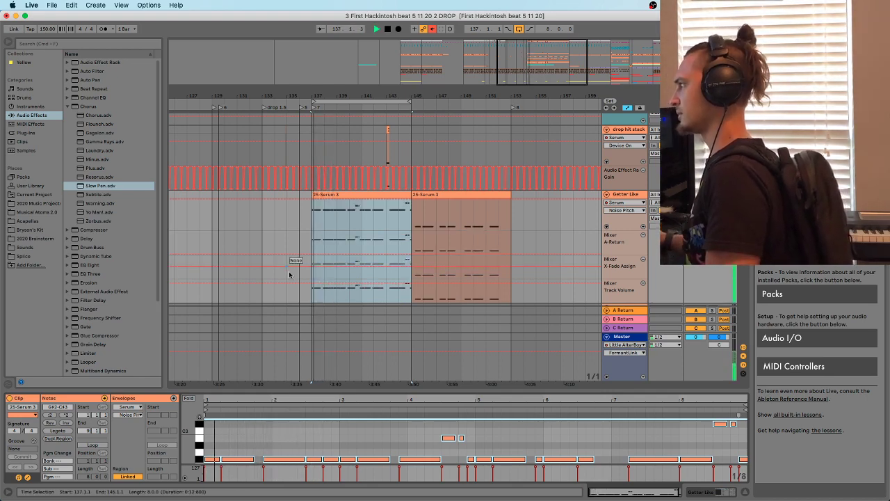
Reopen Serum on the Getter Like track, check its effects page, and return to the oscillator page
key("shift+Tab")
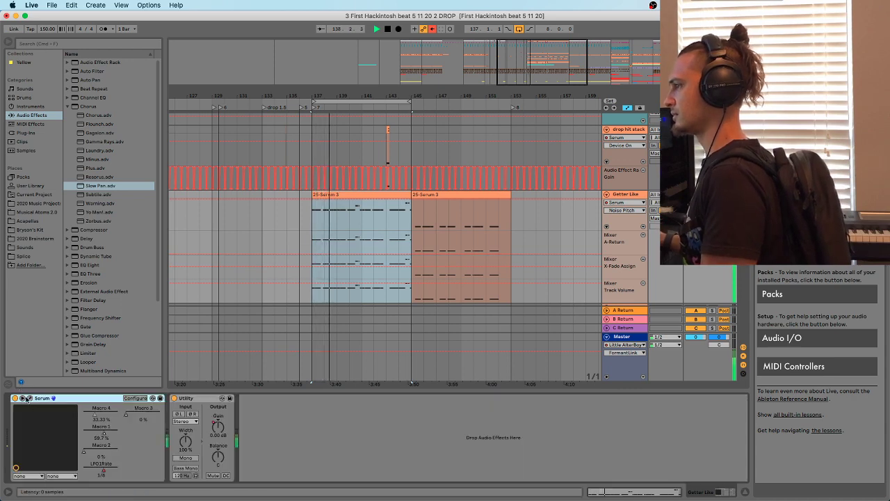
left_click(27, 399)
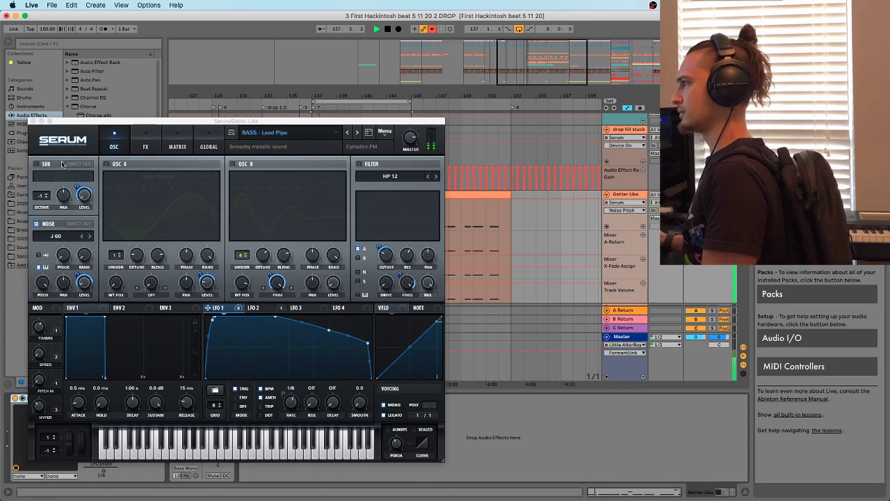
left_click(146, 143)
left_click(114, 142)
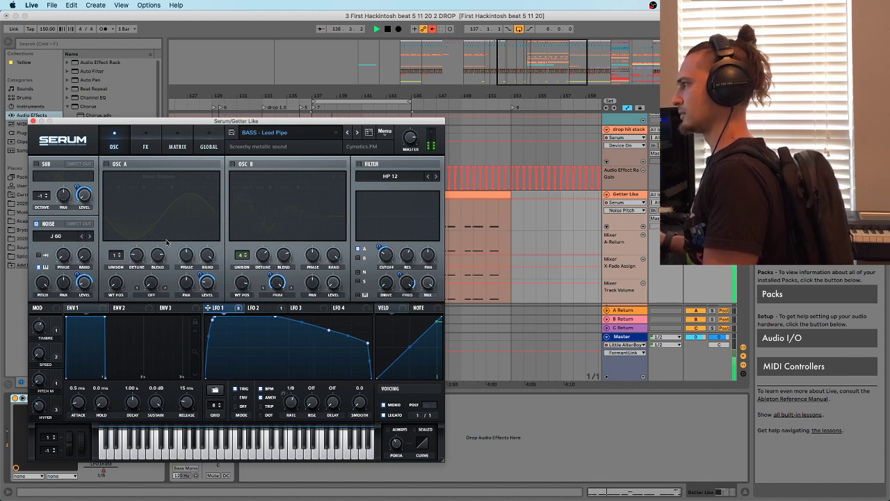
Enable the HP 12 filter, route the noise through it, and remove all modulators from the filter's cutoff and Fil Var controls
key("space")
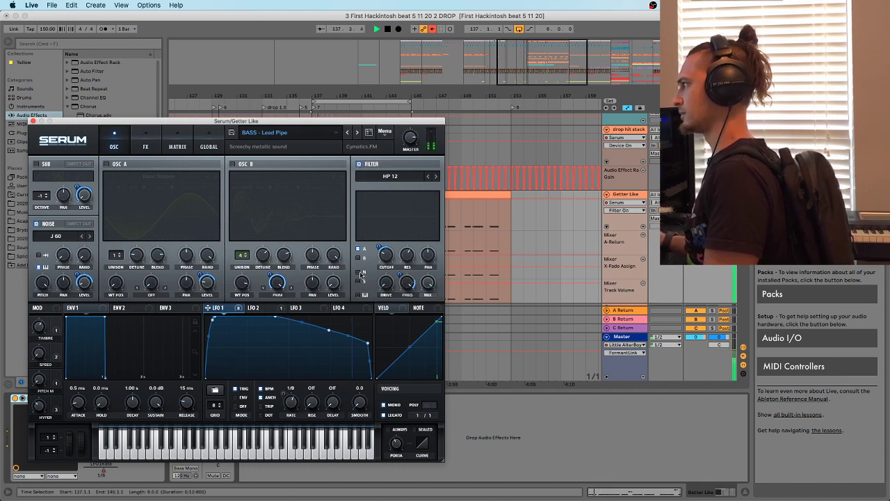
left_click(358, 272)
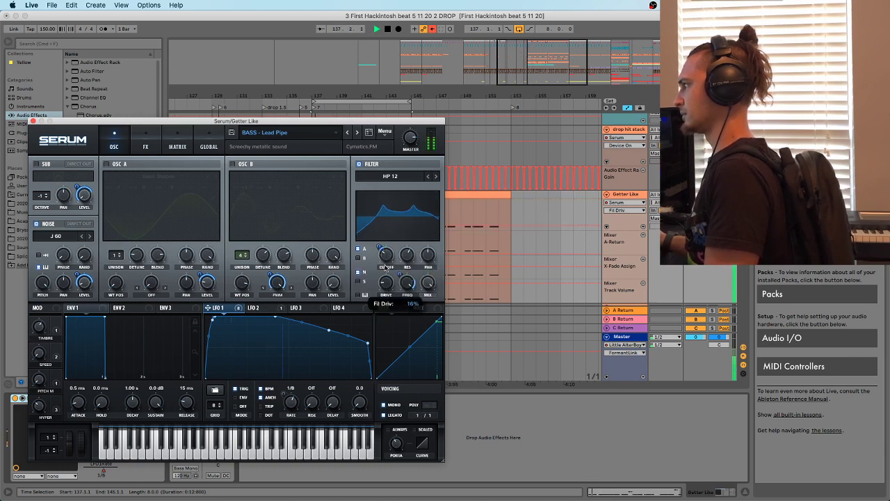
right_click(386, 257)
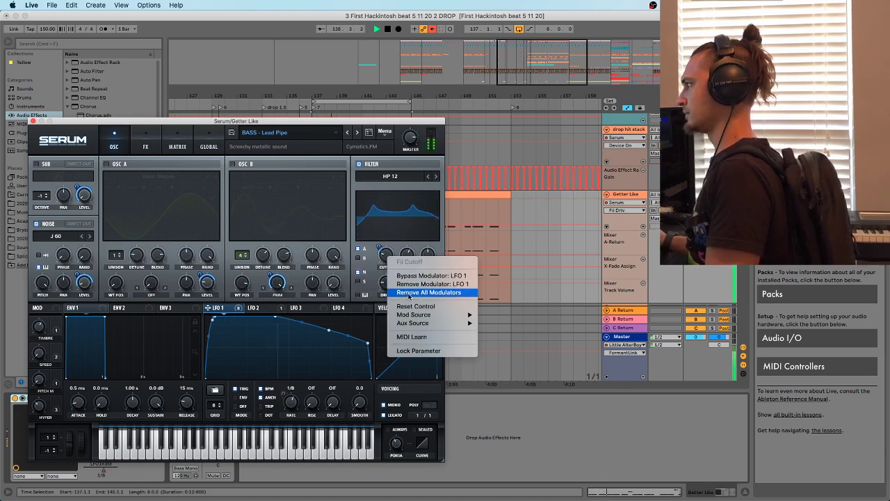
left_click(409, 293)
right_click(408, 282)
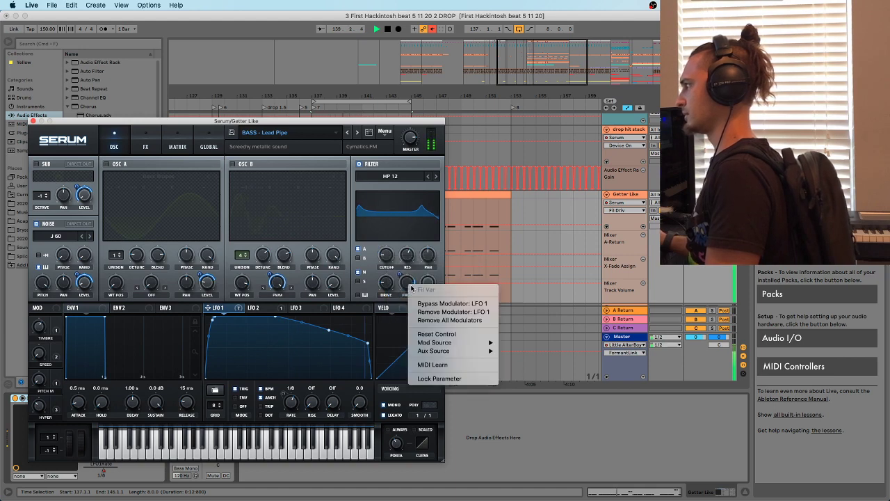
left_click(427, 320)
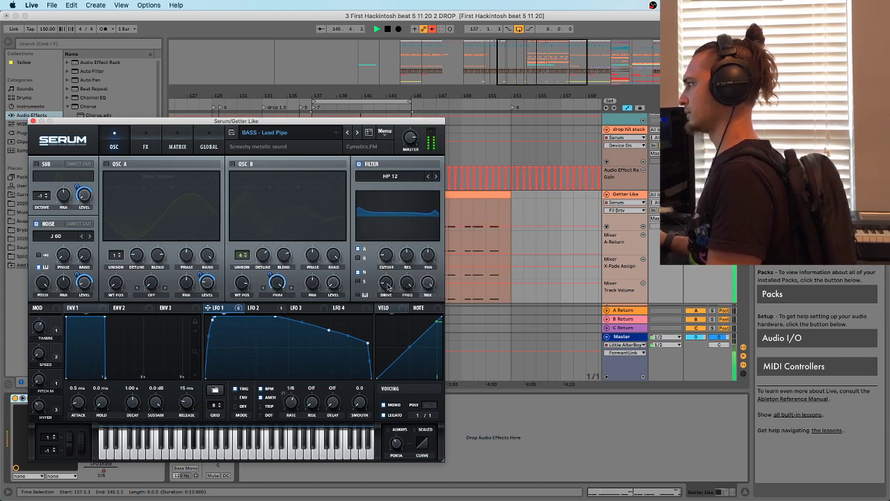
Adjust the filter mix and the noise level while replaying the loop from bar 137
key("space")
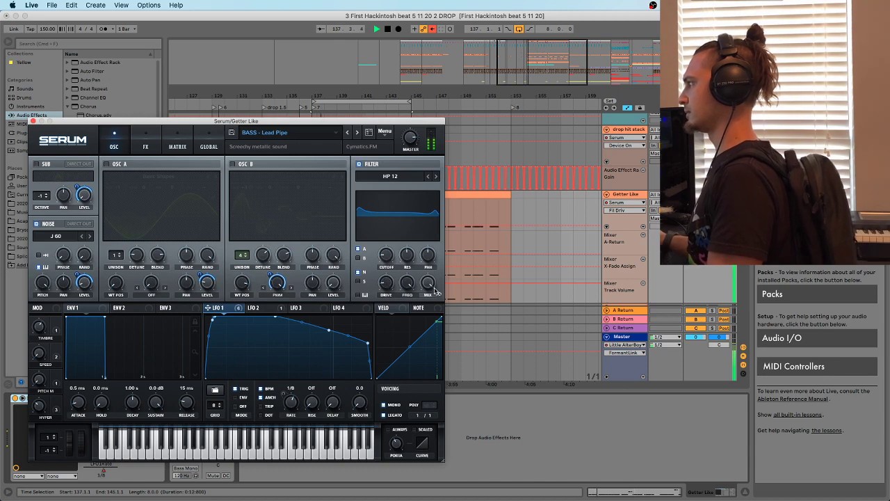
left_click_drag(436, 290, 420, 351)
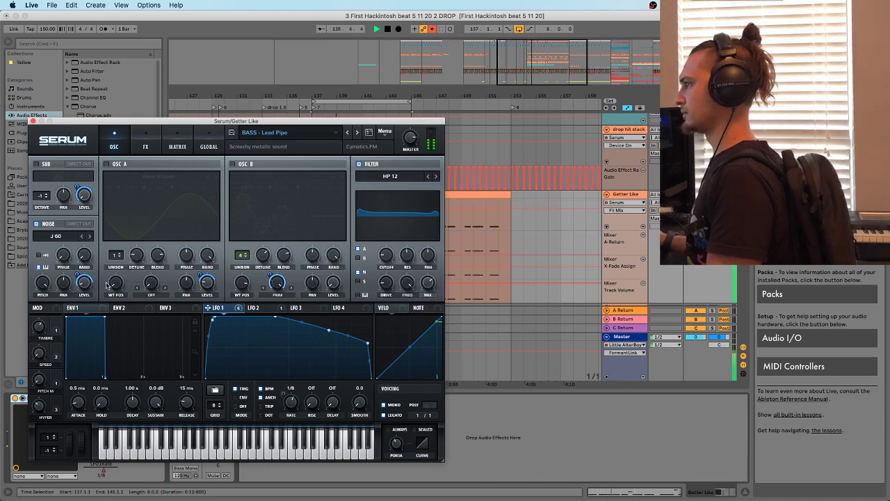
left_click(76, 274)
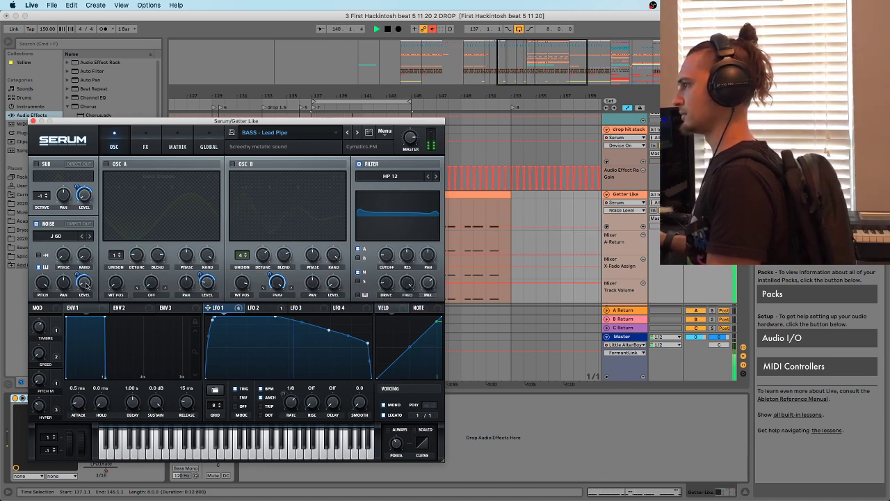
key("space")
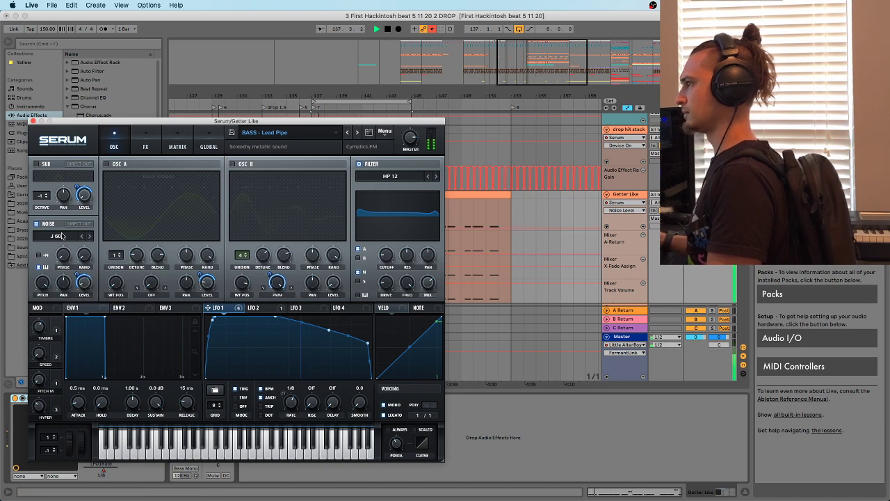
Try J106 Chorus as the noise source and replace it with ARP white from the Analog set
left_click(61, 237)
mouse_move(83, 247)
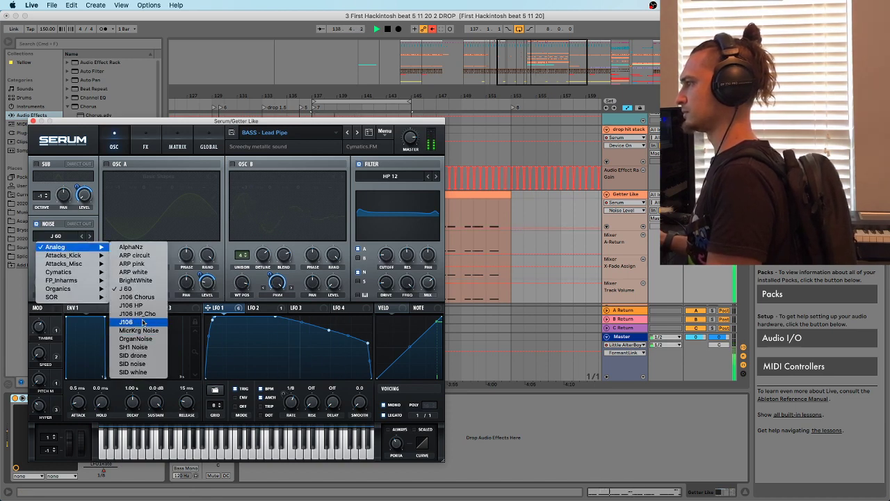
left_click(142, 297)
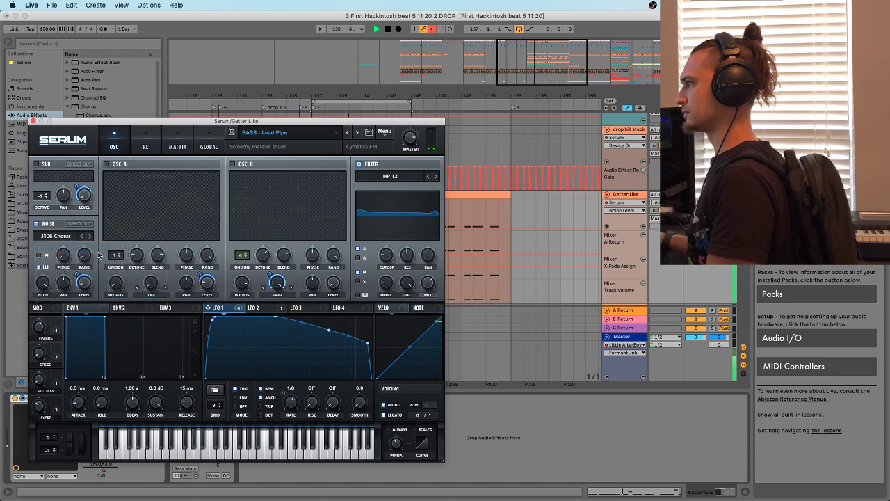
left_click(80, 239)
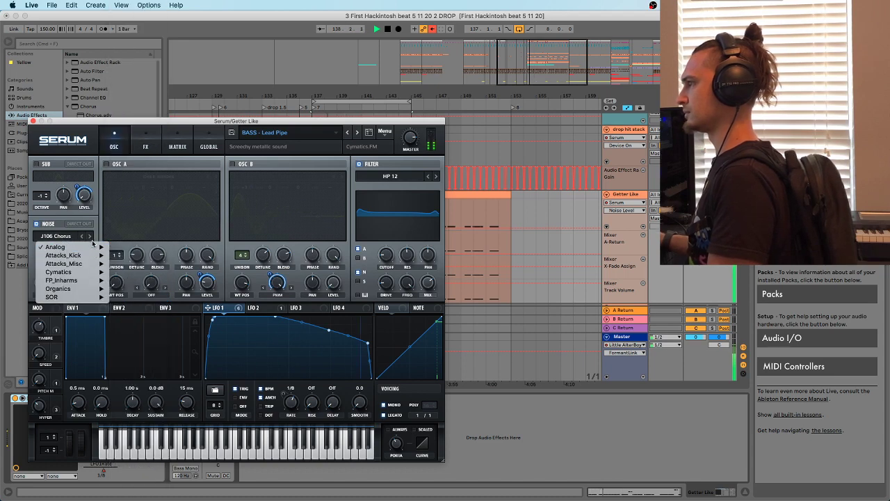
mouse_move(84, 247)
left_click(144, 272)
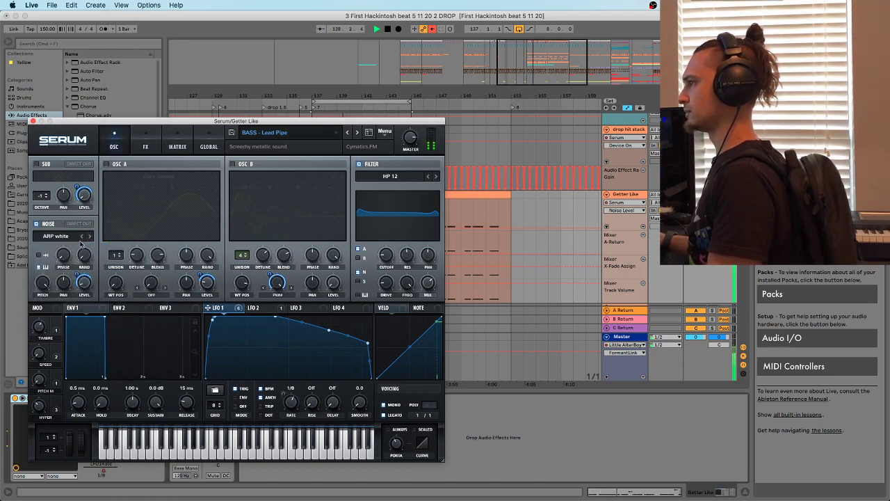
Close the Serum editor, add an EQ Eight after the Utility on the Getter Like track, and stop playback
left_click(31, 121)
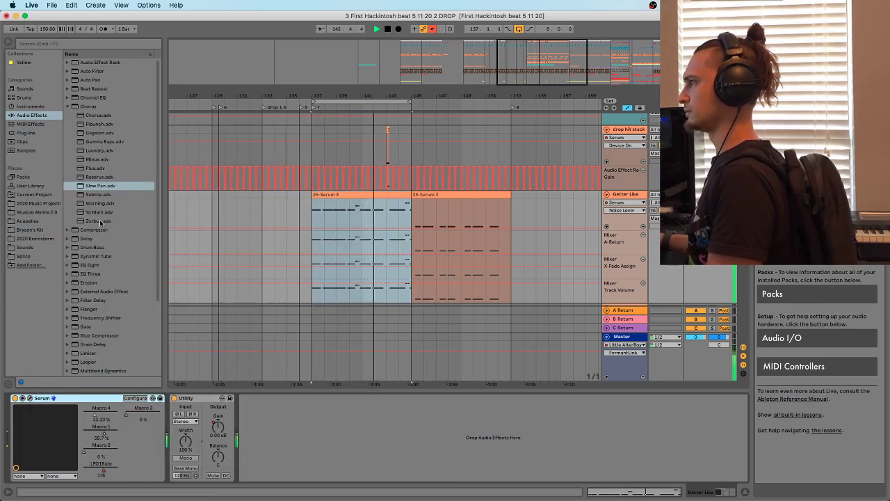
left_click_drag(89, 265, 291, 429)
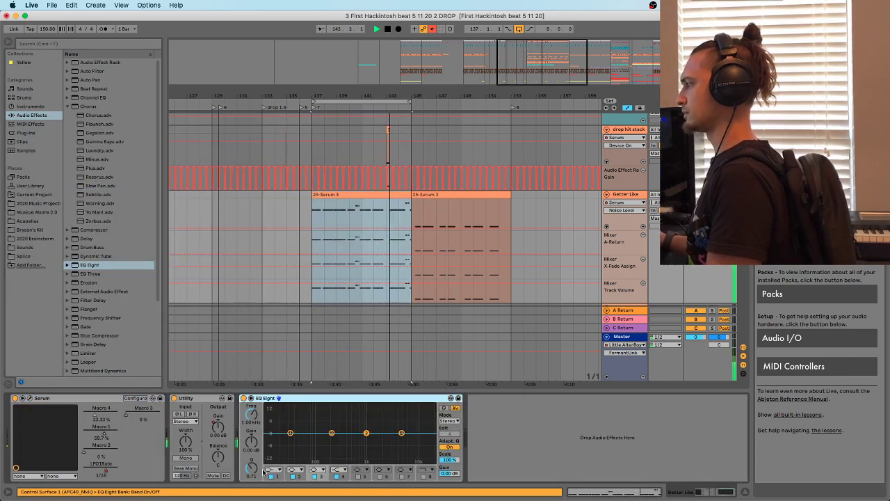
key("space")
Make the new EQ Eight's band 1 a low cut near 1 kHz and boost the top end about 1.86 dB at 18.2 kHz
left_click(270, 471)
left_click(269, 410)
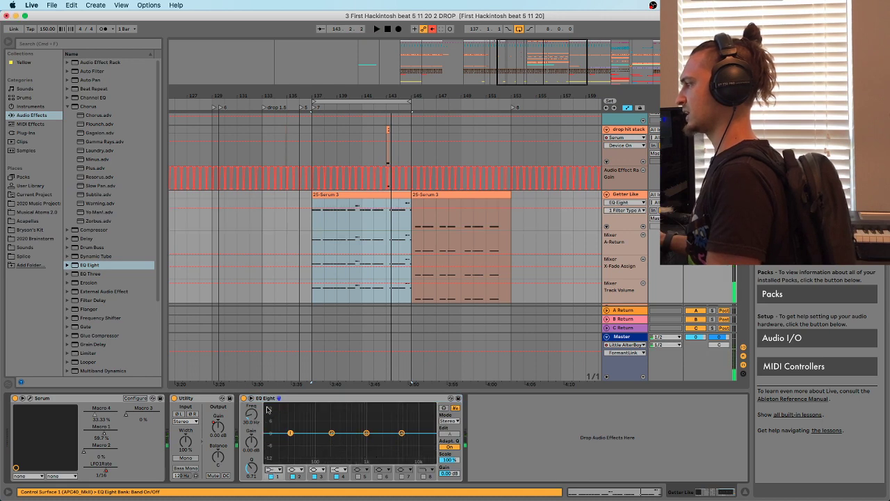
left_click(271, 471)
left_click(271, 416)
key("space")
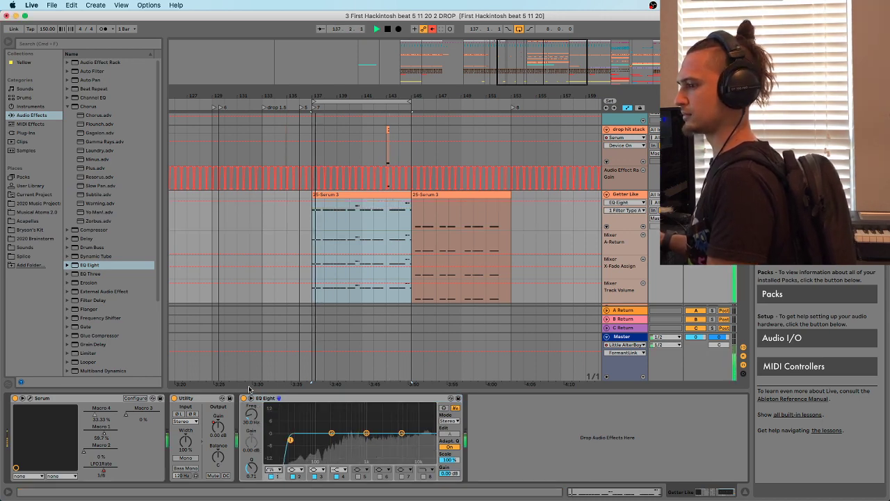
left_click_drag(290, 440, 429, 429)
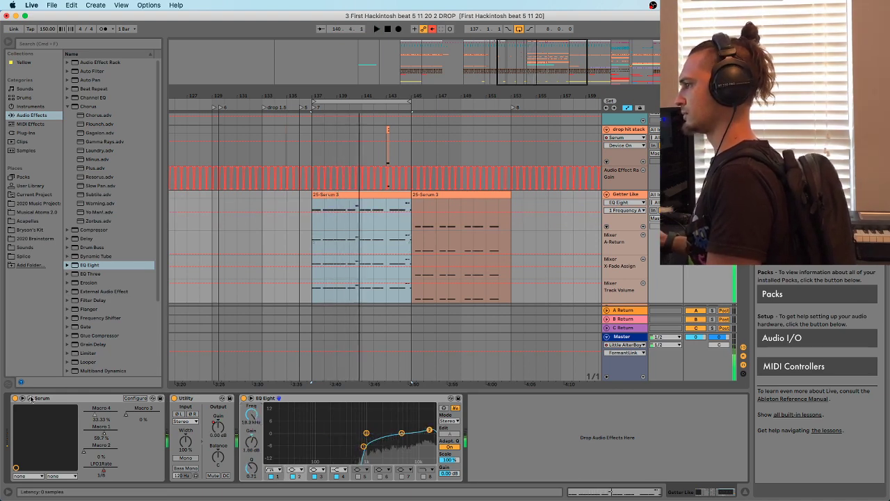
Reopen Serum, steepen the falling end of the LFO 1 curve, replay from bar 137, and close the editor
left_click(31, 397)
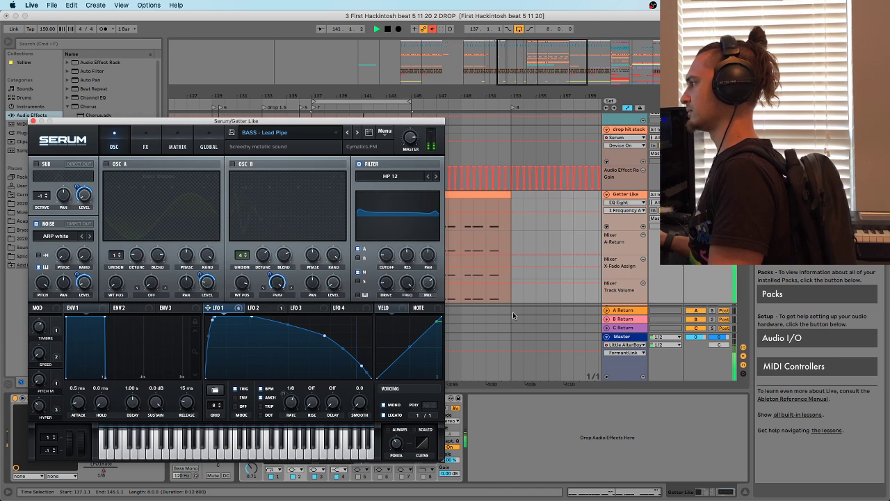
key("space")
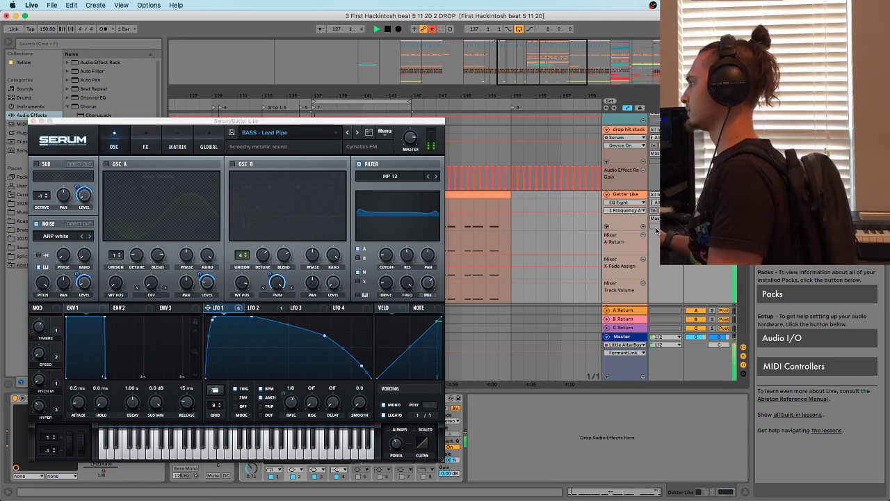
left_click(32, 122)
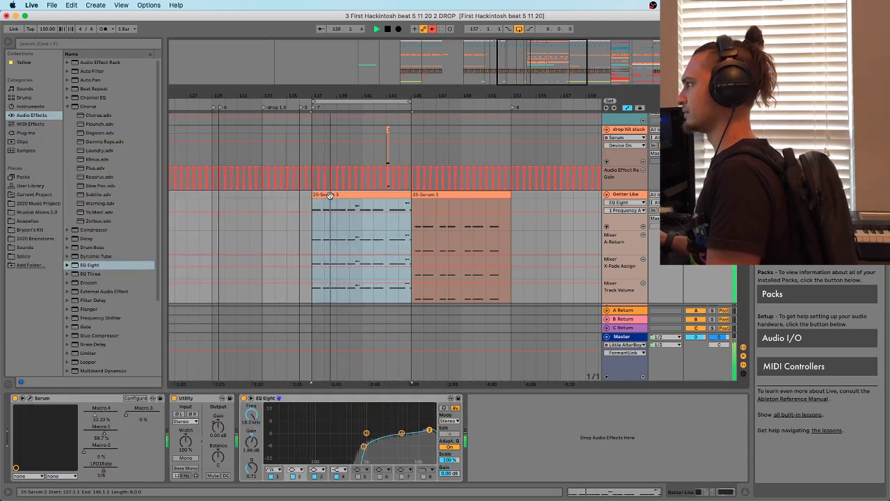
scroll(353, 206, "down", 1)
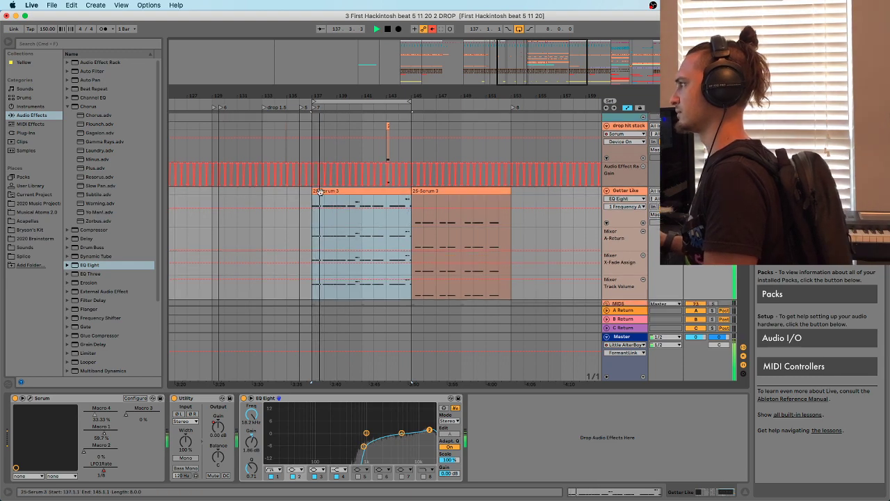
key("space")
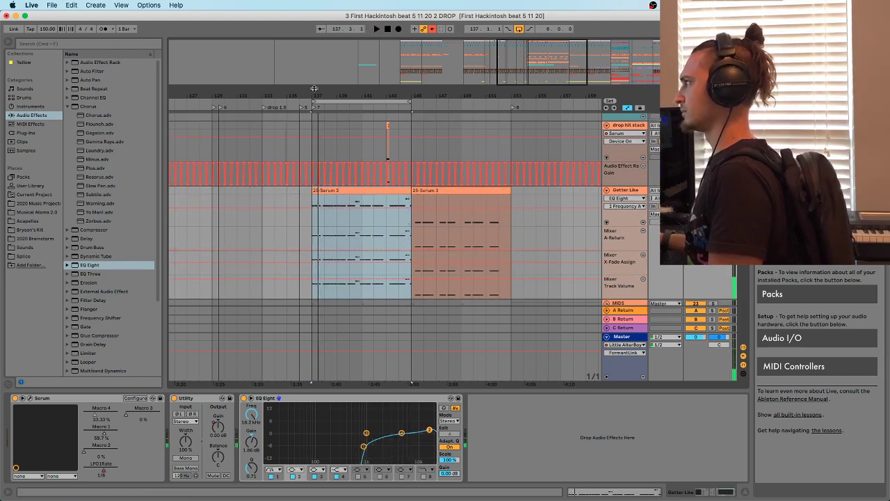
Show the automation of Serum's Macro 3, Macro 1, Macro 2 and LFO1Rate in separate lanes on the Getter Like track
left_click_drag(315, 88, 314, 119)
key("space")
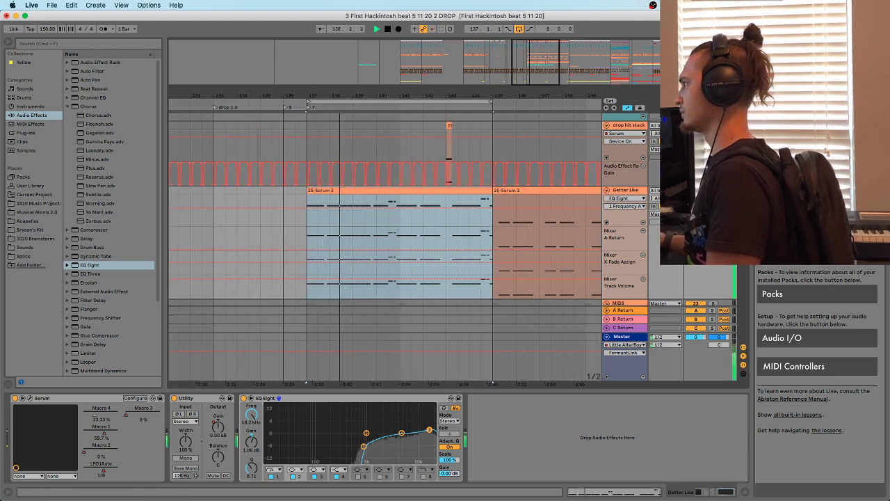
key("space")
key("space")
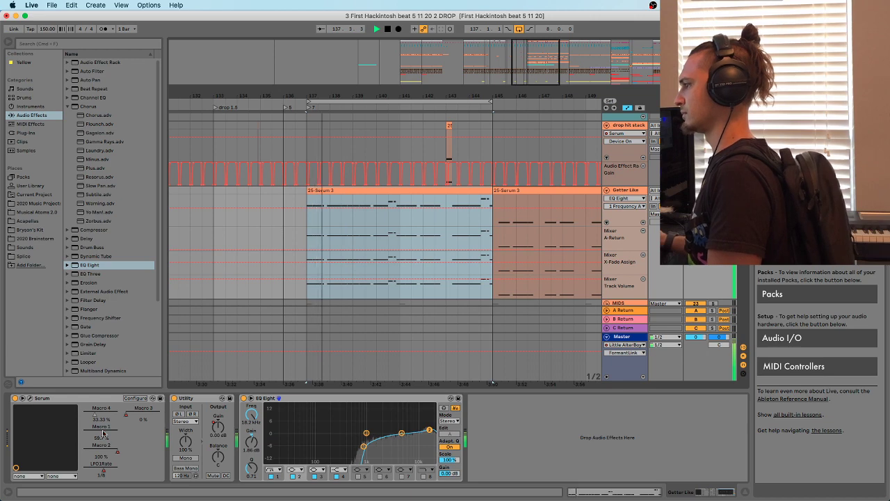
right_click(126, 415)
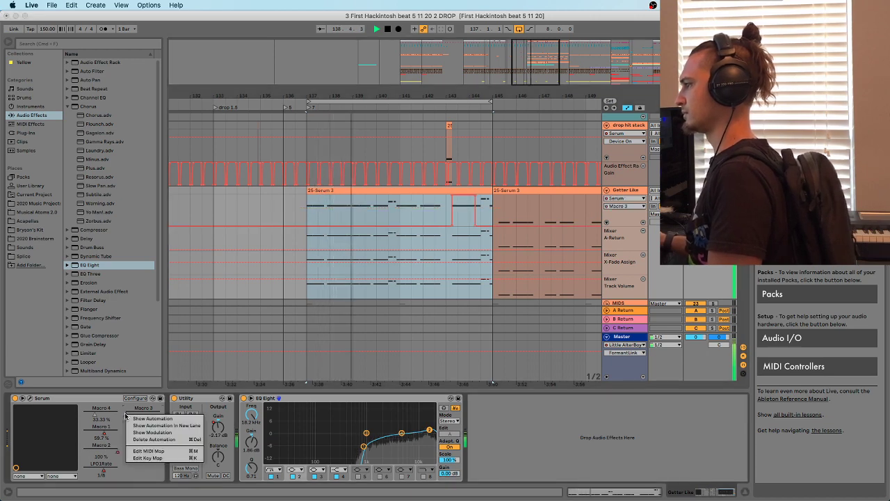
left_click(167, 425)
right_click(103, 436)
left_click(143, 445)
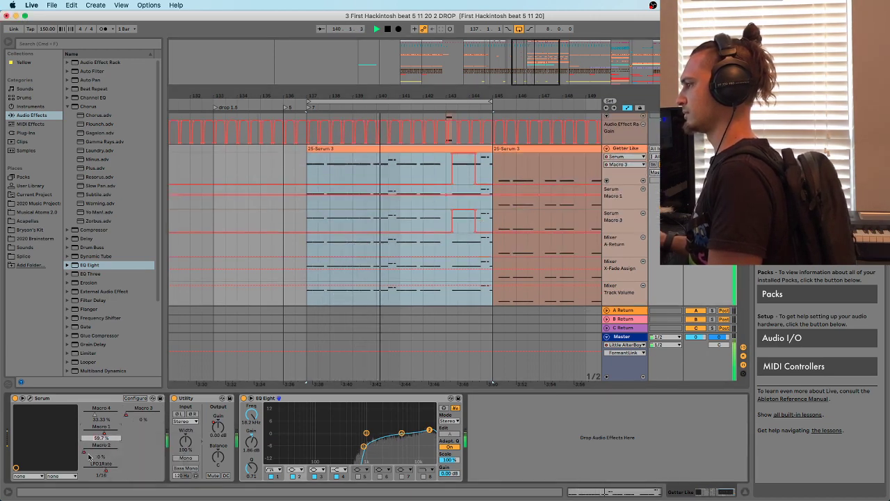
right_click(85, 452)
left_click(122, 411)
right_click(112, 473)
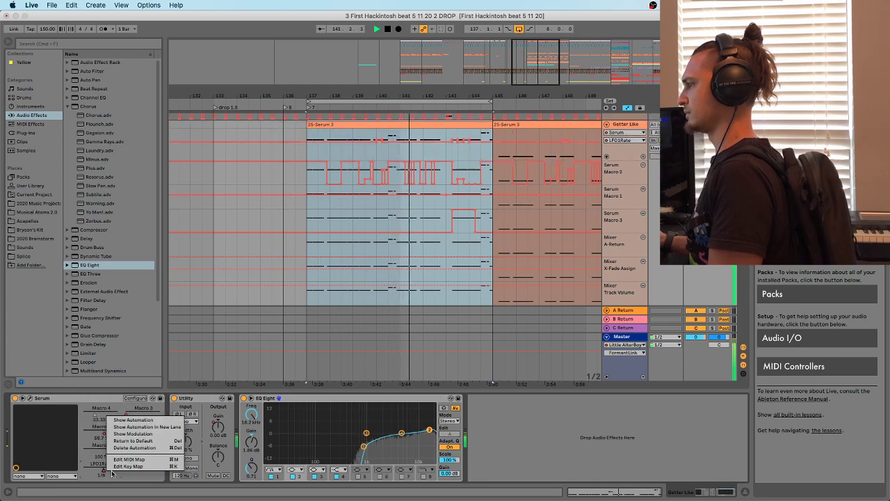
left_click(147, 426)
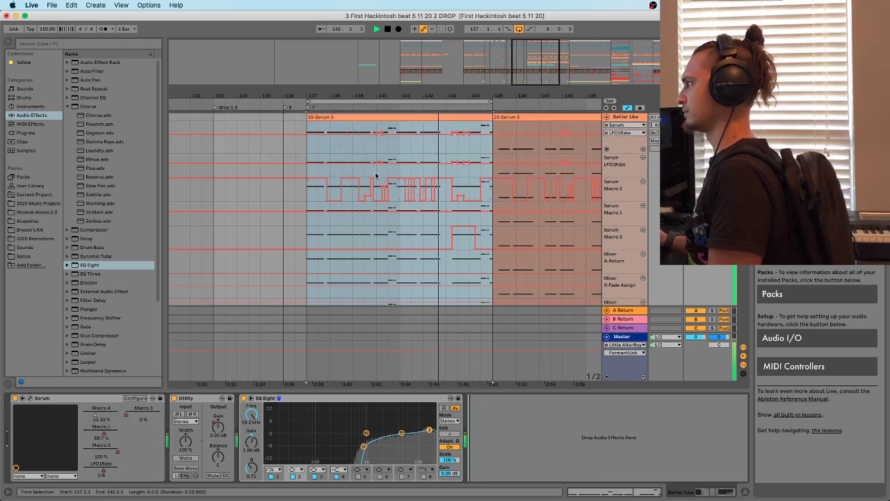
Cut the last beat of bar 138 out of the Getter Like clip and consolidate the part from 137.1 to 138.4
scroll(322, 186, "up", 3)
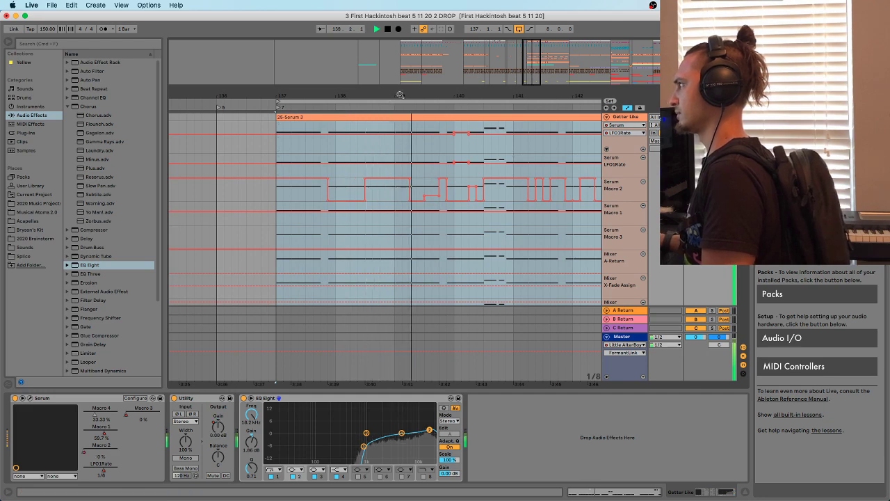
left_click_drag(400, 94, 394, 125)
left_click(379, 125)
key("super+e")
left_click(314, 120)
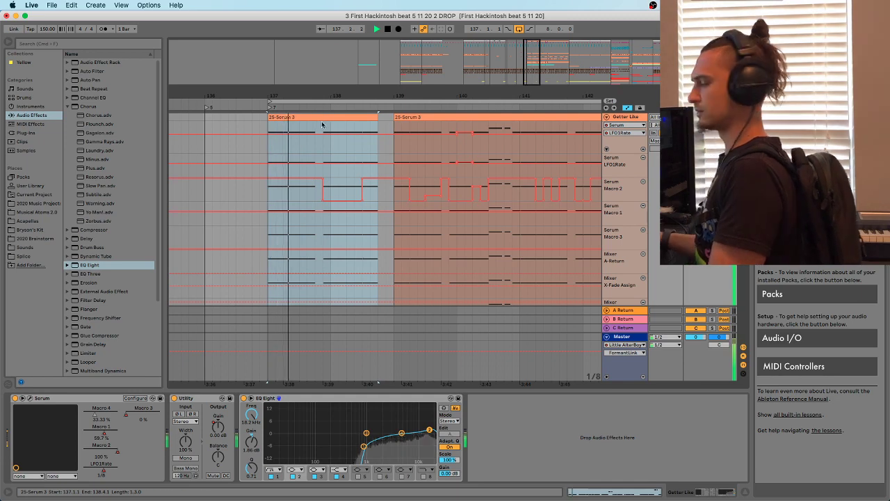
key("super+j")
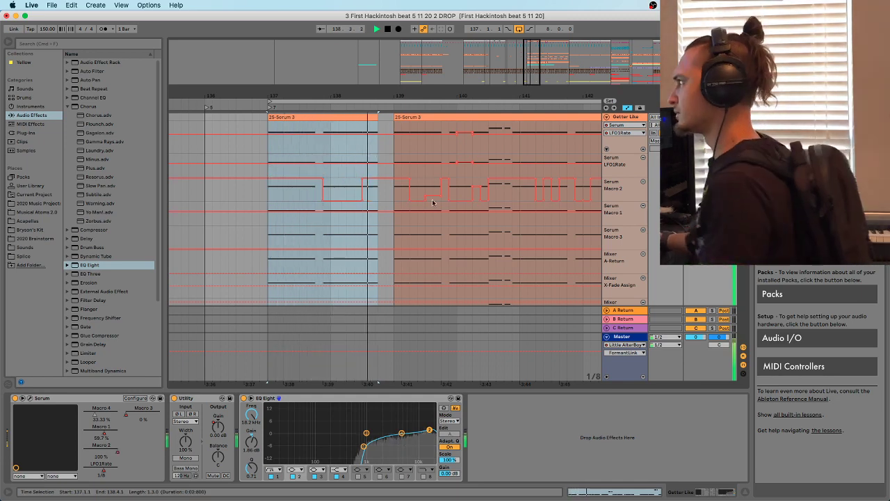
Replay the Getter Like part from bar 137 to check the gap at the end of bar 138
left_click_drag(417, 91, 395, 83)
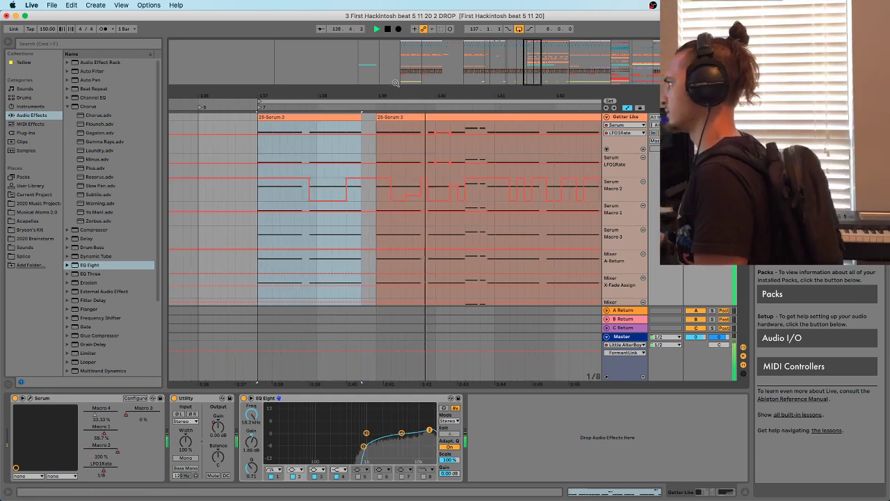
left_click(260, 129)
key("space")
key("space")
left_click_drag(417, 95, 414, 75)
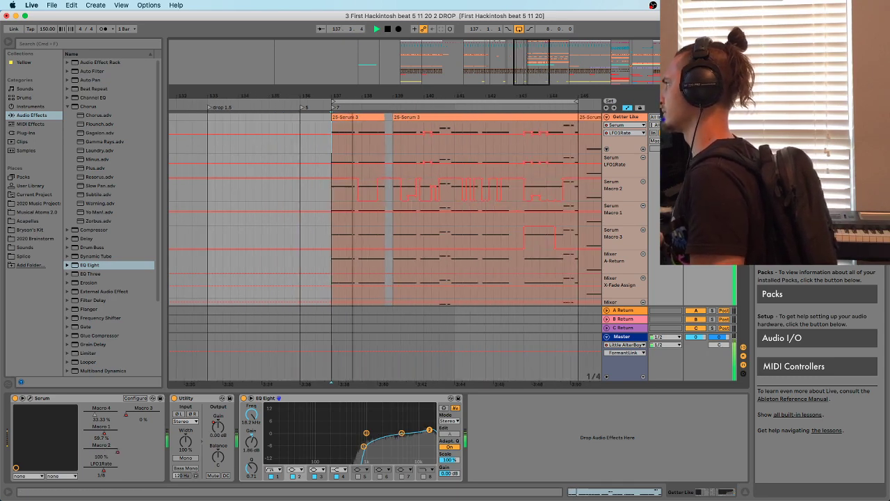
key("space")
Copy the first EQ Eight from the Drop Chord track to the end of the Getter Like device chain
scroll(499, 247, "up", 3)
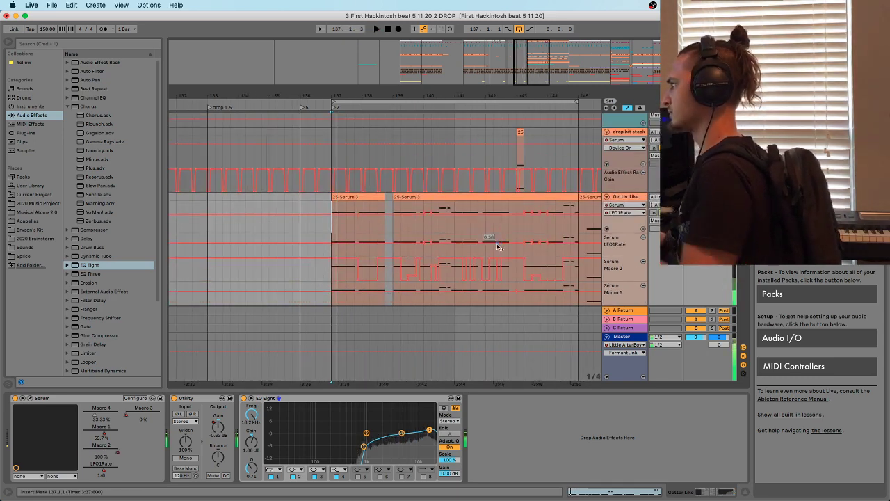
scroll(498, 247, "up", 3)
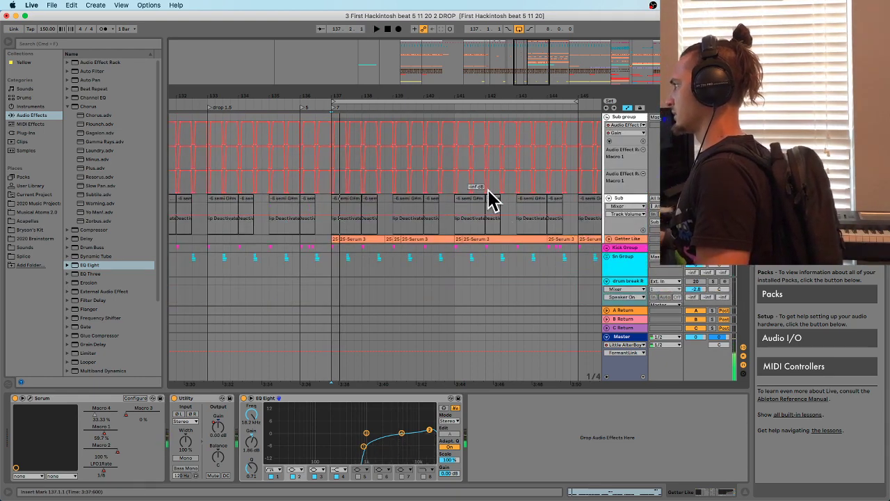
scroll(489, 200, "up", 5)
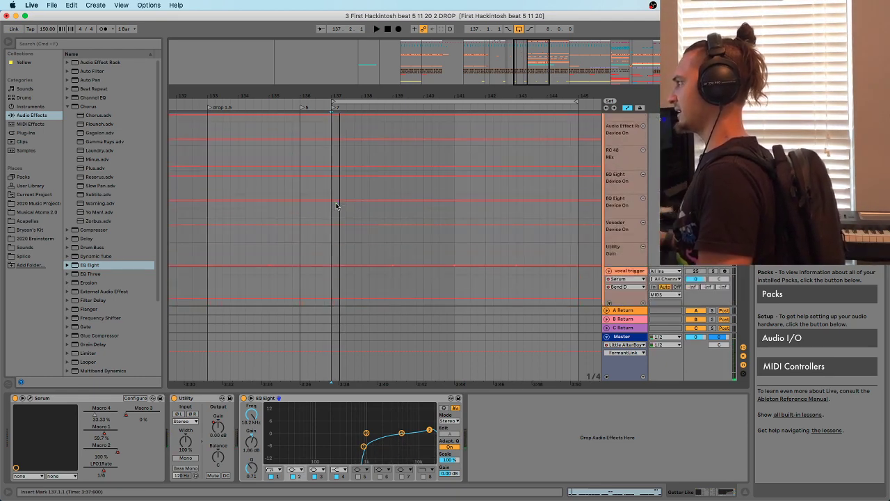
scroll(336, 206, "down", 4)
left_click(336, 206)
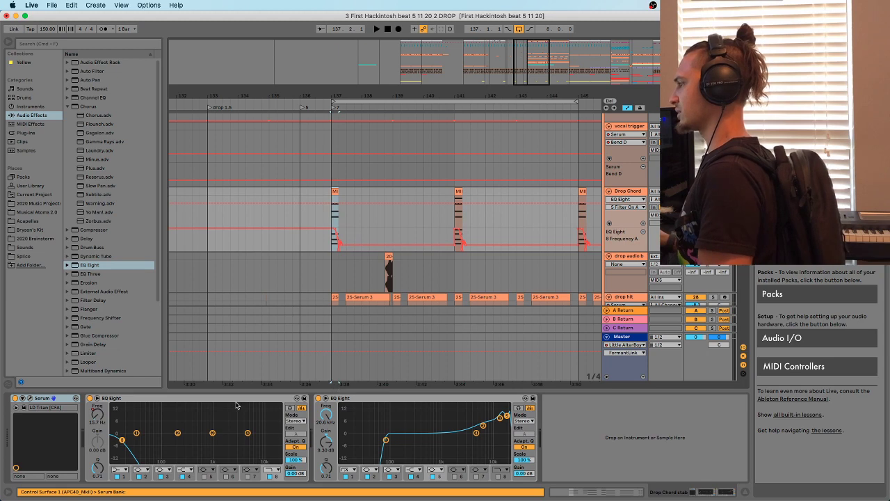
left_click(234, 399)
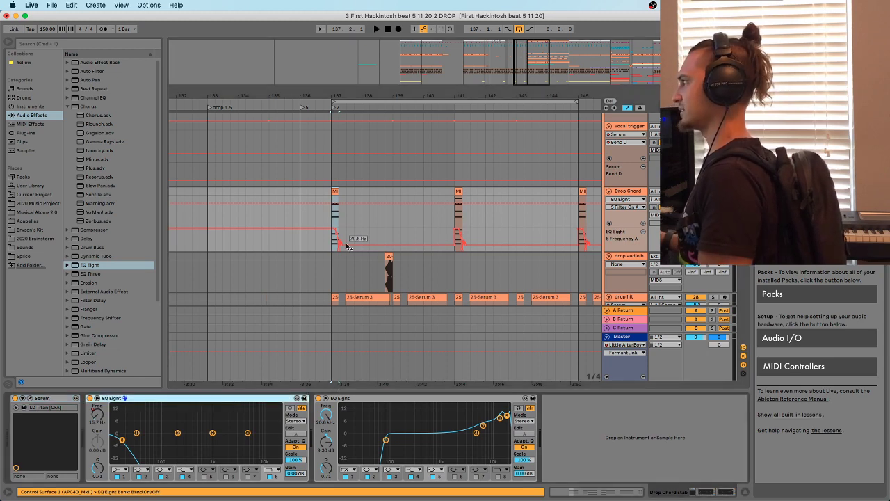
scroll(332, 235, "up", 10)
left_click(338, 177)
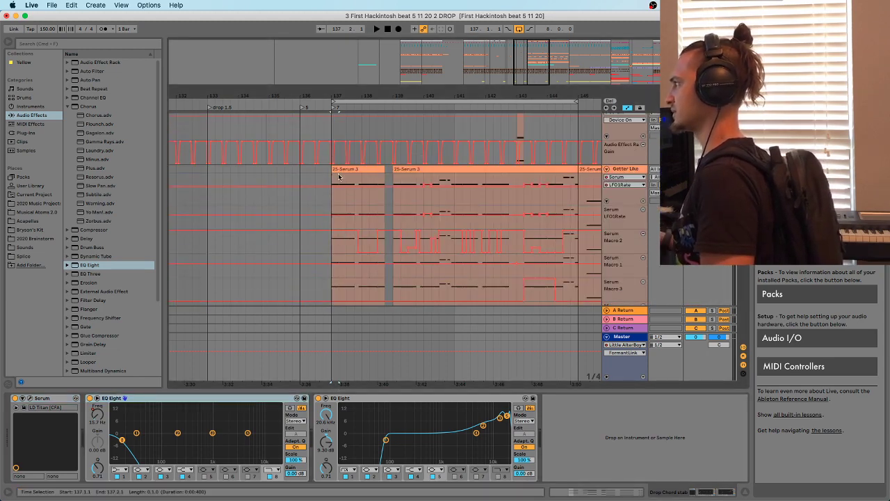
left_click(508, 436)
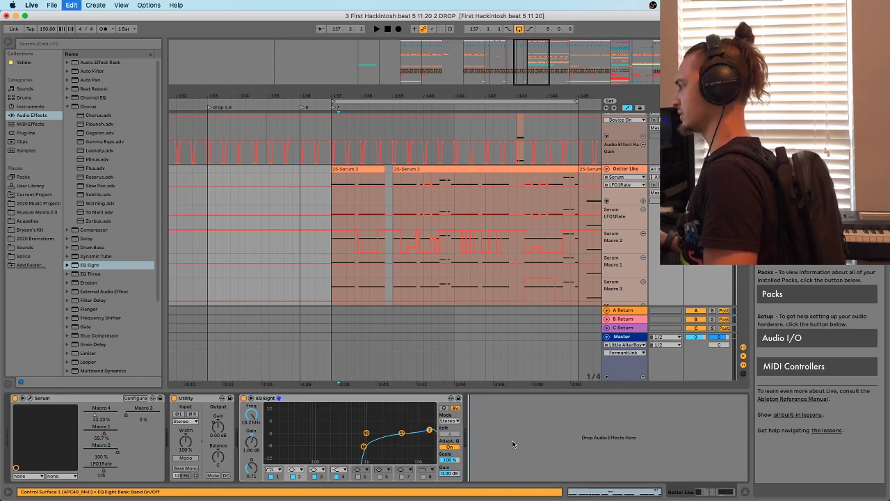
left_click_drag(513, 443, 513, 444)
Show the pasted EQ Eight's band 8 frequency automation in a new lane and listen to it from bar 137
right_click(481, 412)
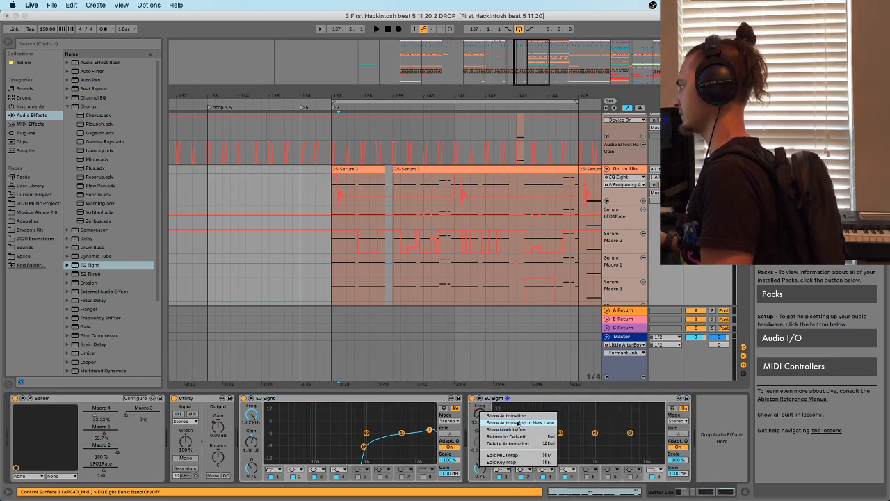
left_click(518, 423)
left_click(332, 187)
key("space")
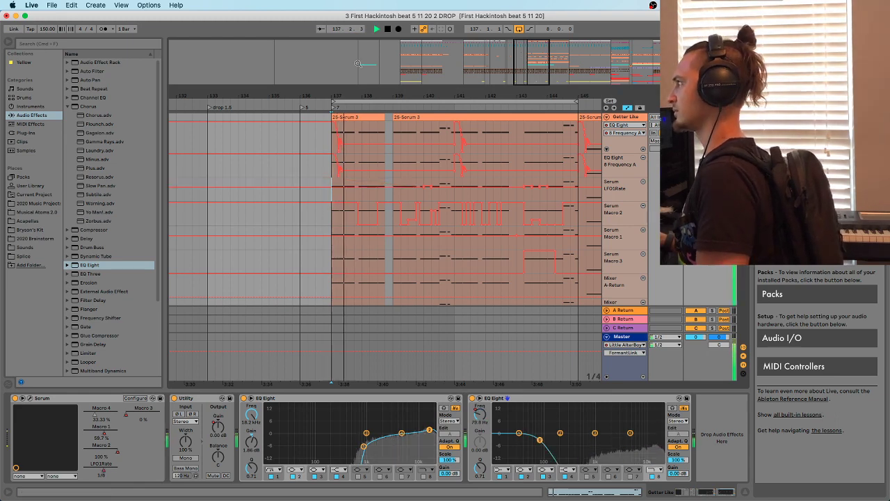
key("space")
key("plus")
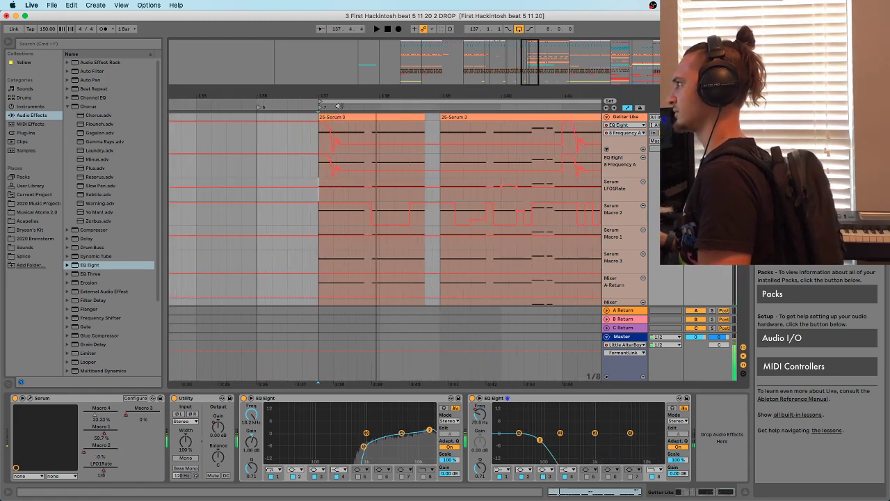
Automate the second EQ Eight's Device On so it is active only on bar 137's first beat, and replay the first clip
left_click(473, 398)
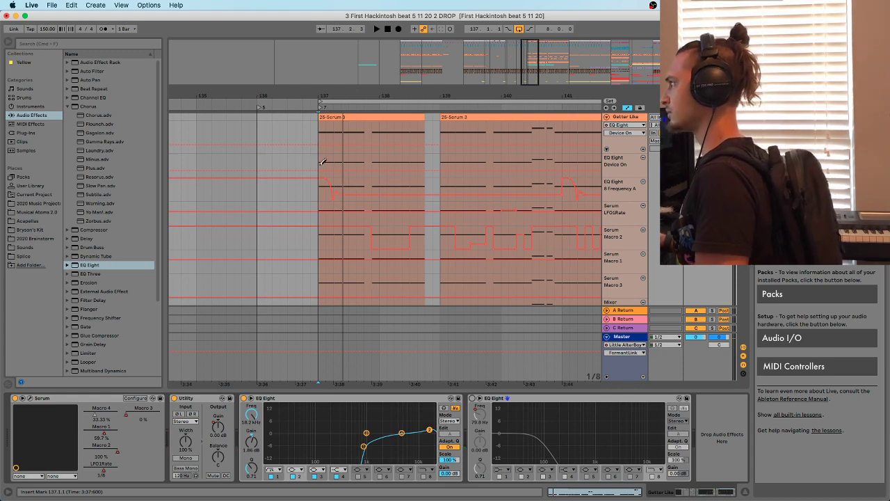
key("space")
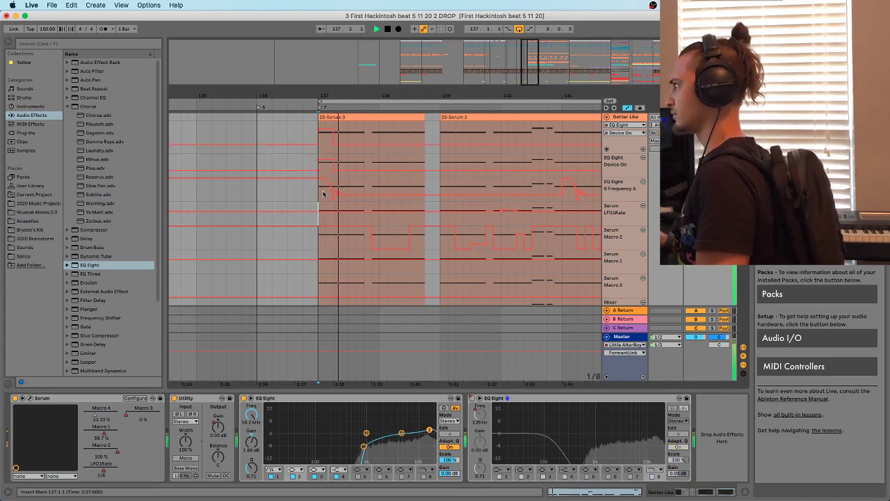
left_click_drag(379, 90, 379, 82)
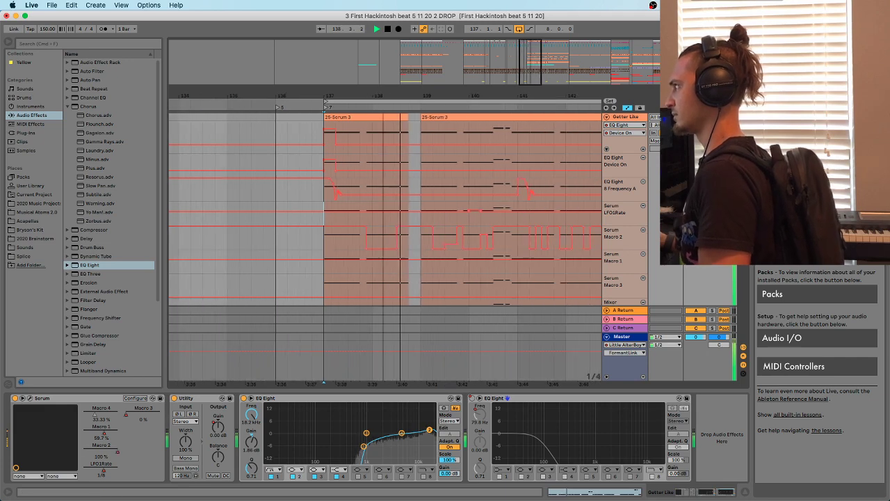
left_click(358, 117)
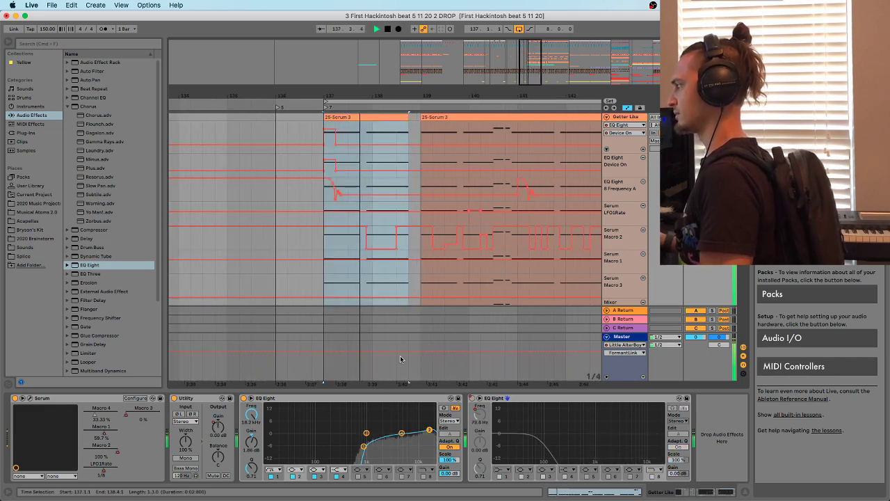
Reshape Serum's LFO 1 curve to fall off earlier while listening from bar 137, and adjust the Getter Like track volume
left_click(30, 398)
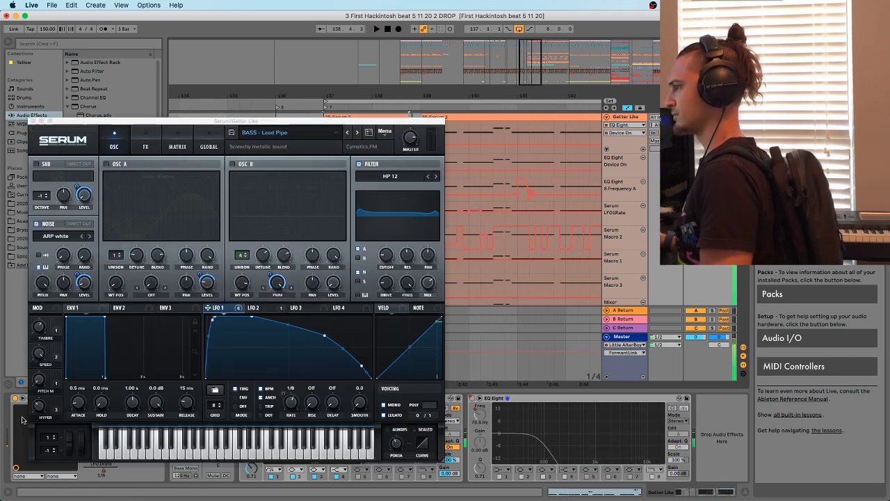
left_click(322, 337)
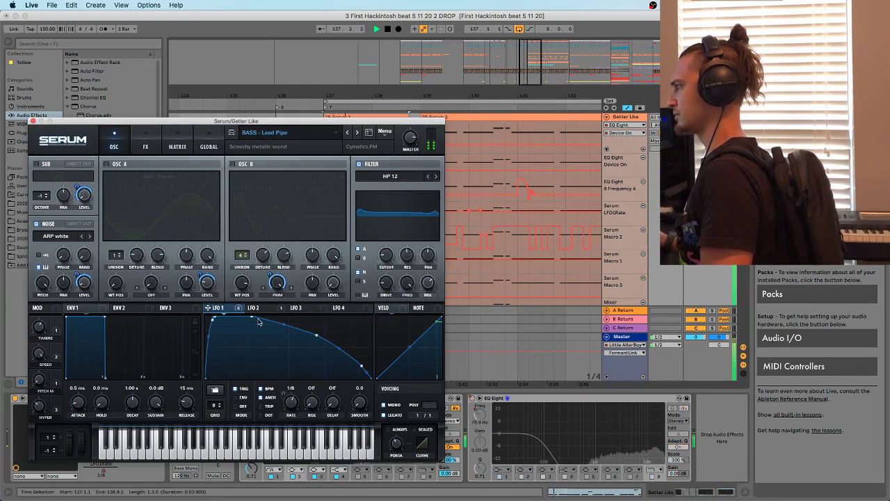
key("space")
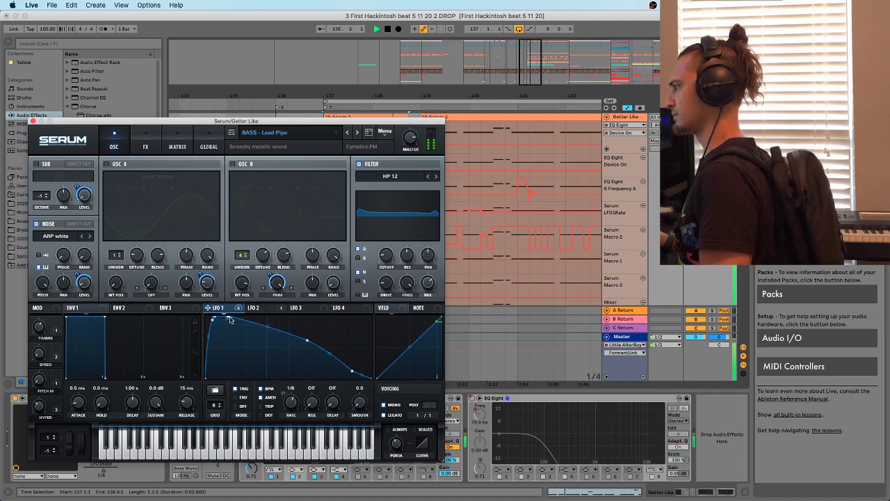
key("space")
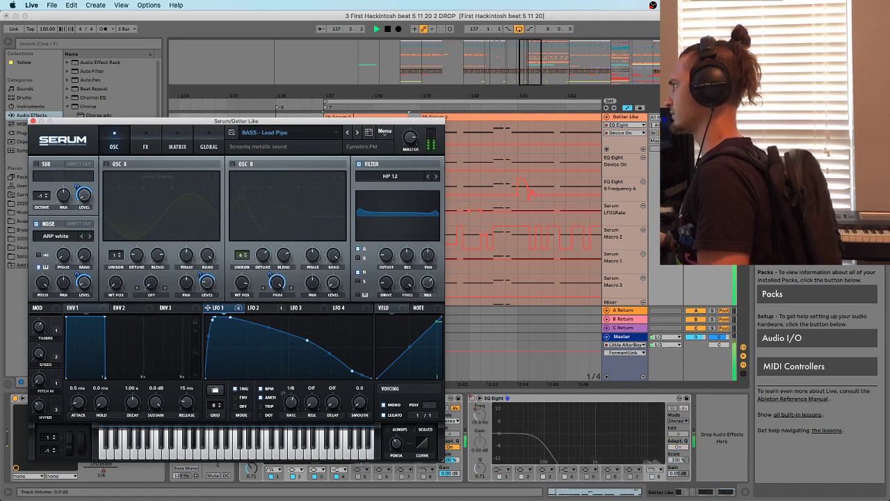
left_click(696, 125)
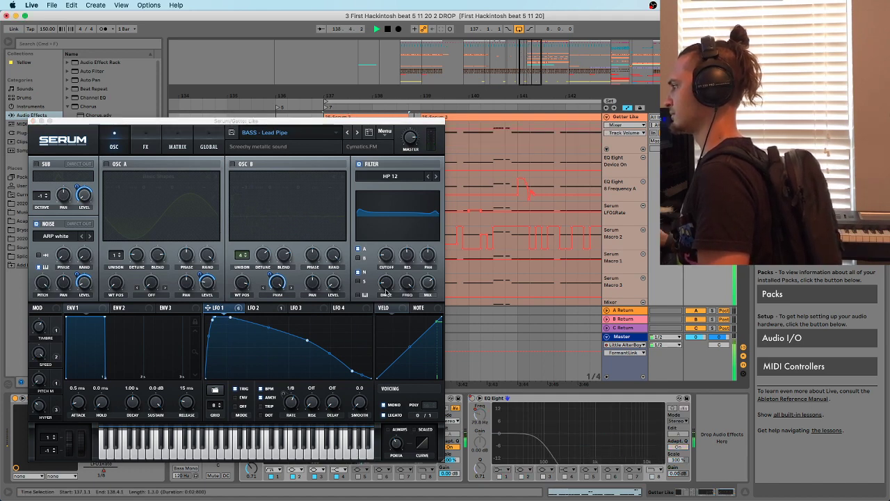
left_click(25, 121)
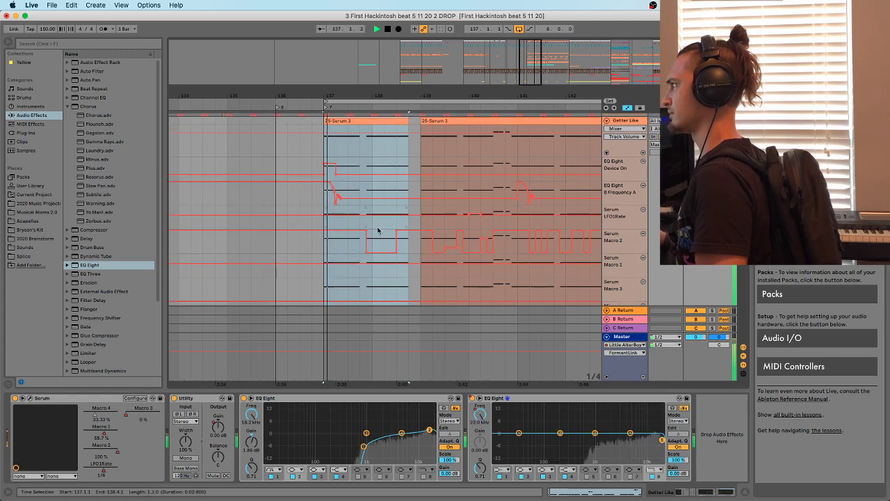
Copy the second EQ Eight's Device On and band 8 frequency automation from bar 137 to the second clip's start, and replay from bar 137
left_click_drag(323, 161, 348, 203)
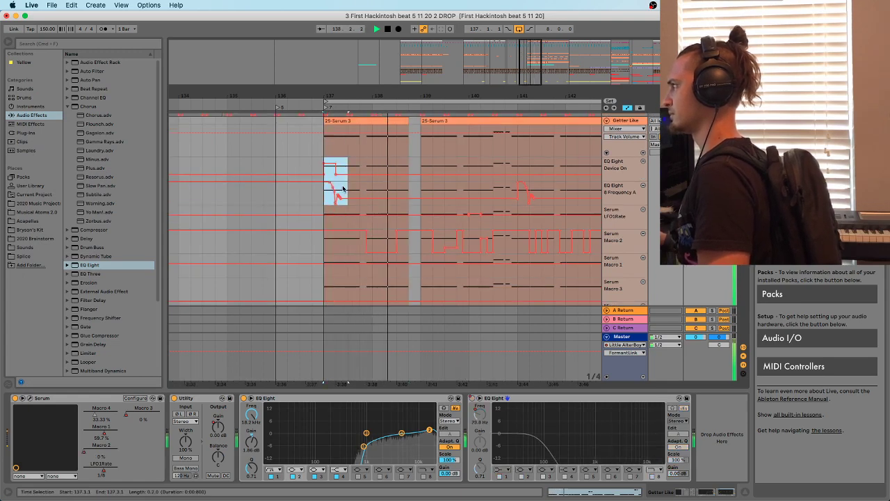
left_click(421, 174)
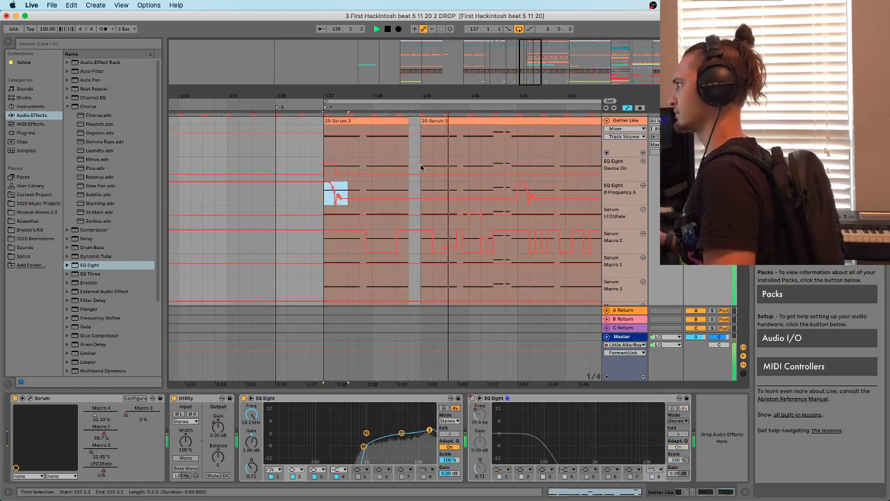
key("super+v")
key("space")
key("space")
left_click(325, 152)
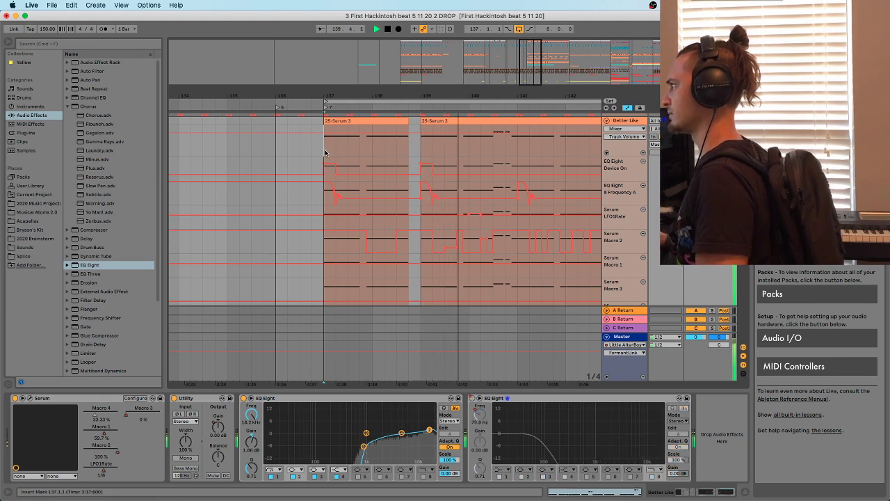
key("space")
key("space")
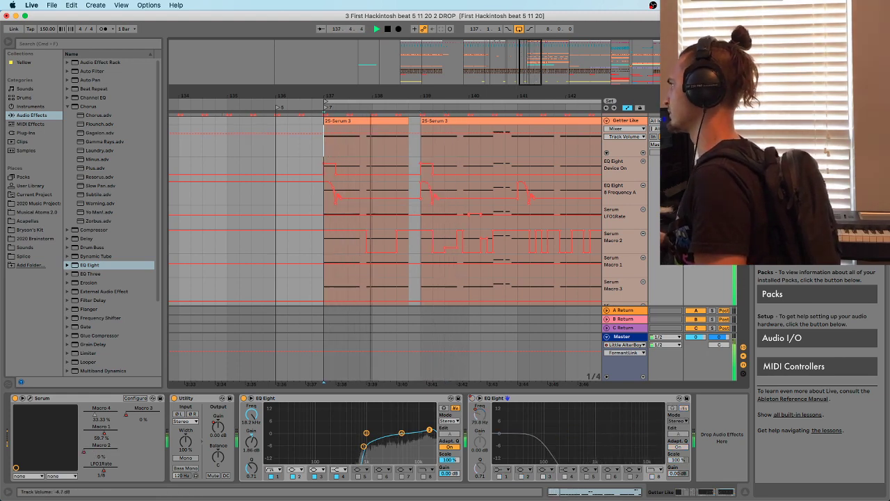
Try a tempo-synced Auto Pan with a 1/4 rate at the end of the Getter Like chain, and remove it
left_click_drag(503, 113, 448, 95)
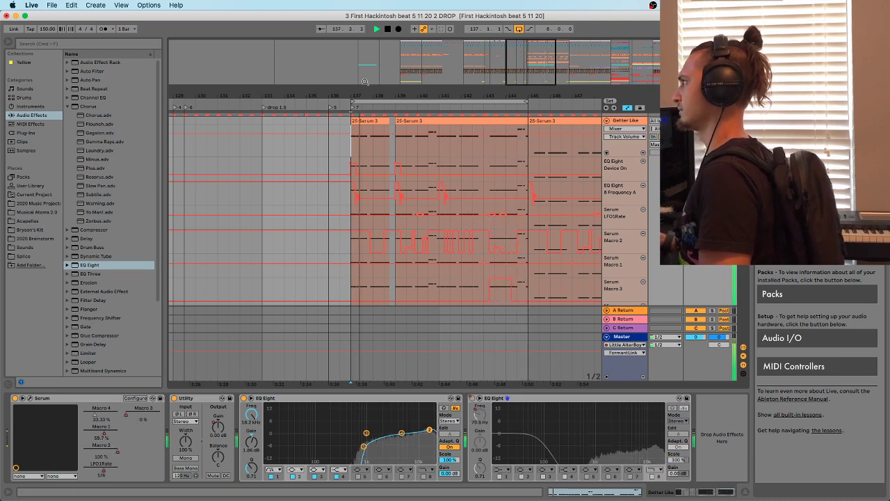
left_click_drag(364, 96, 366, 85)
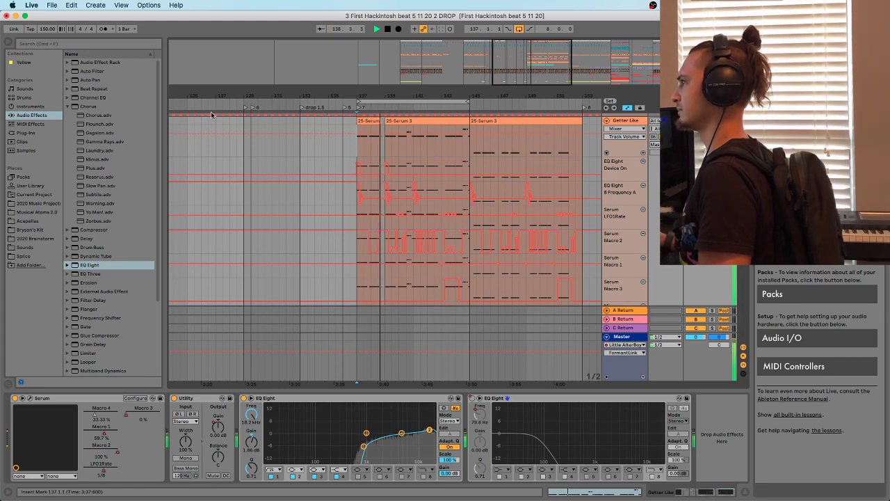
left_click(89, 81)
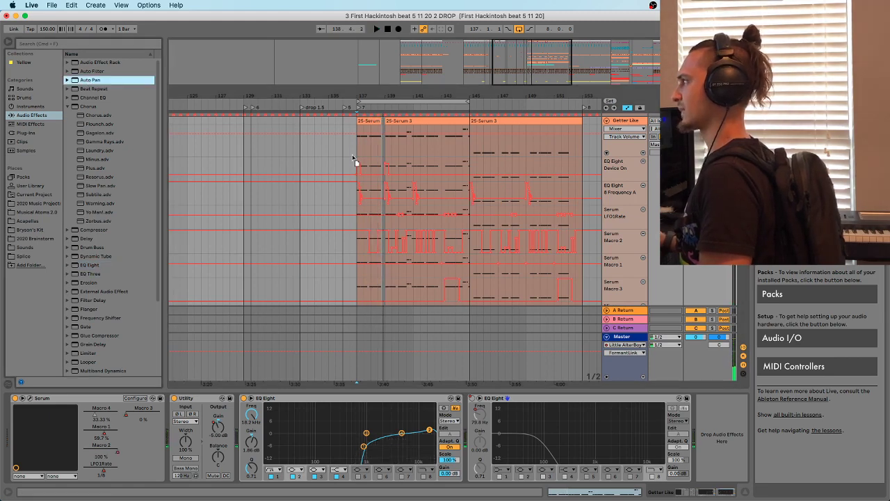
key("Return")
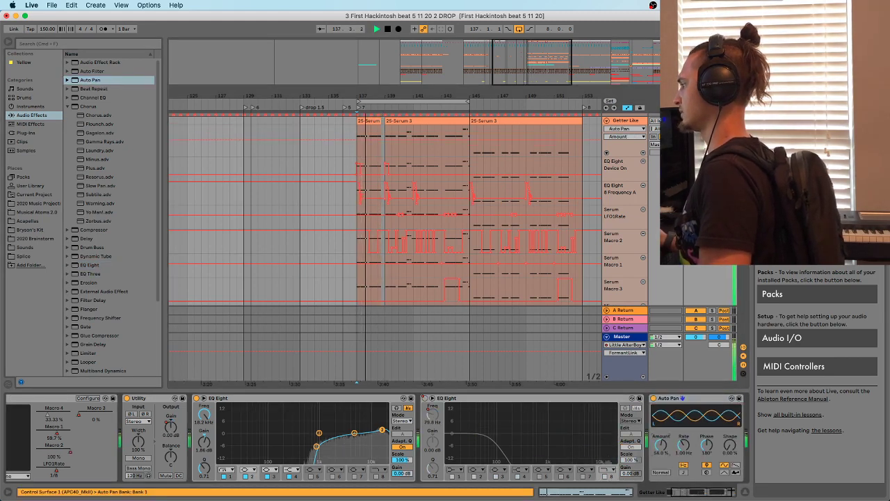
left_click(683, 473)
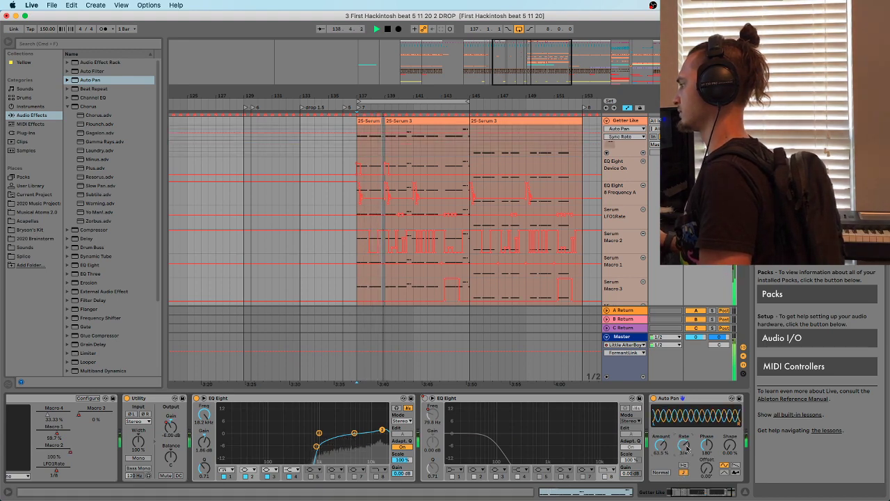
left_click_drag(687, 447, 687, 426)
left_click(657, 449)
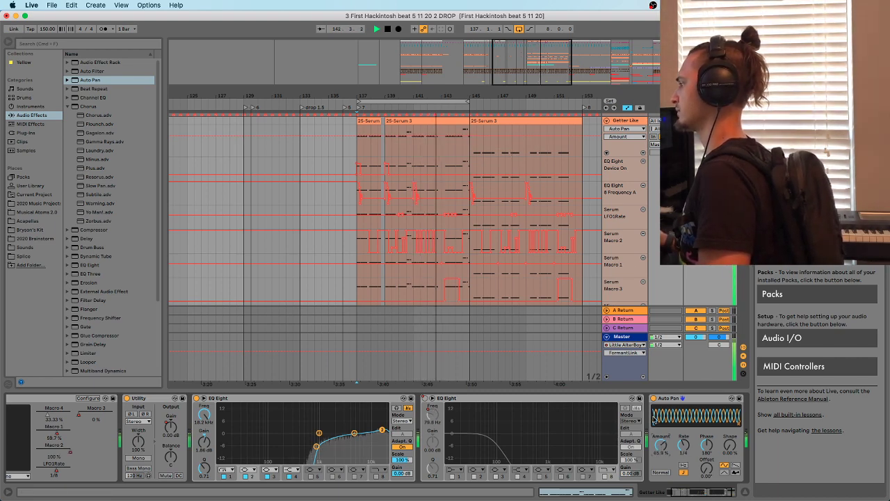
left_click(667, 398)
key("Delete")
key("space")
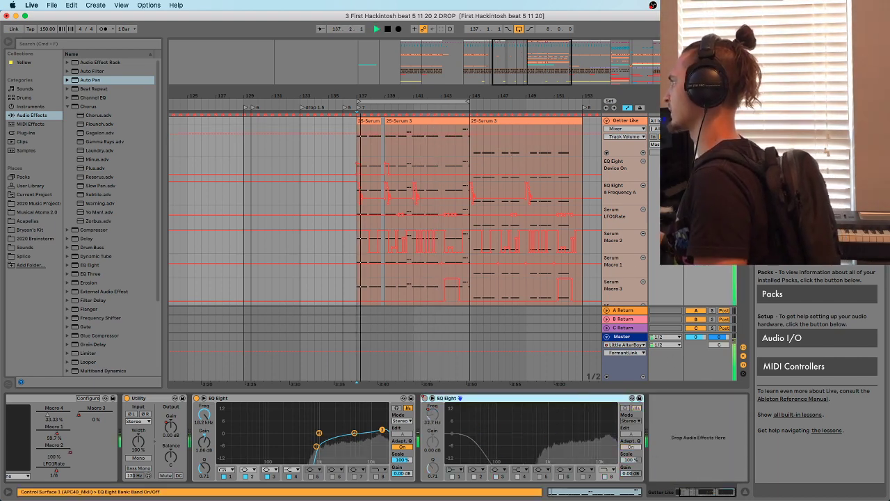
Copy the Audio Effect Rack from the drop hit stack track to the end of the Getter Like device chain
scroll(550, 191, "up", 5)
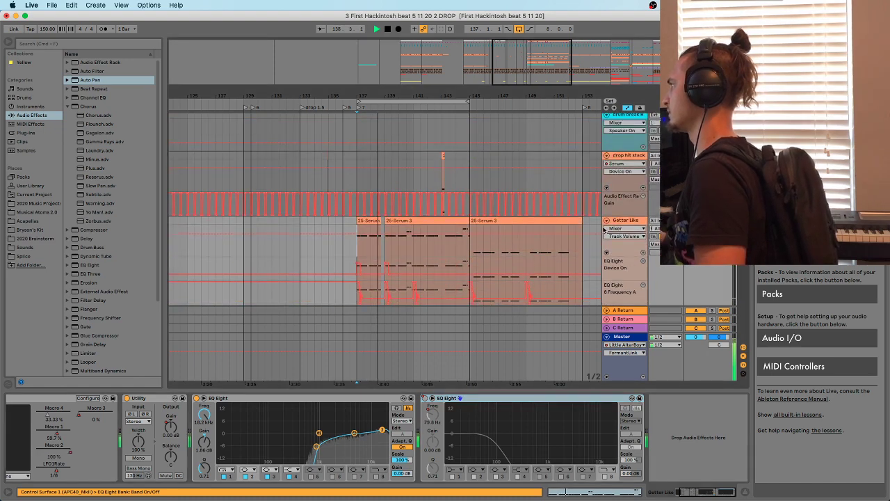
key("space")
scroll(551, 190, "down", 3)
scroll(627, 180, "up", 2)
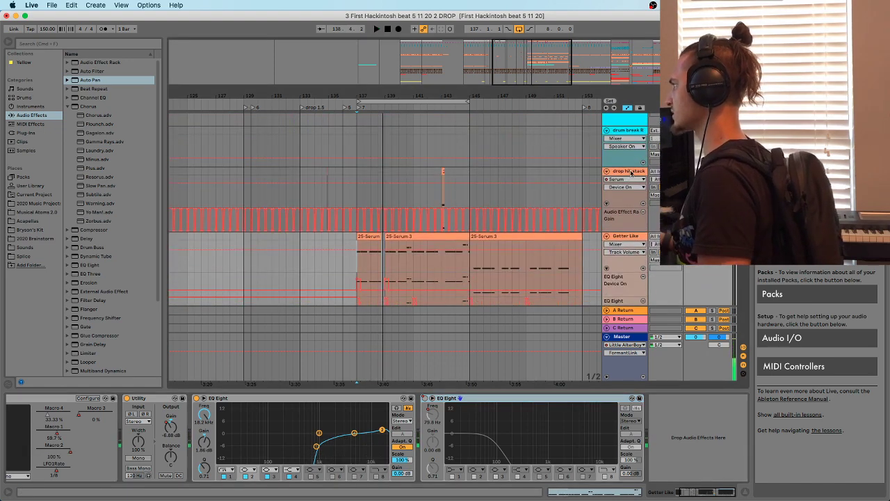
scroll(631, 172, "down", 2)
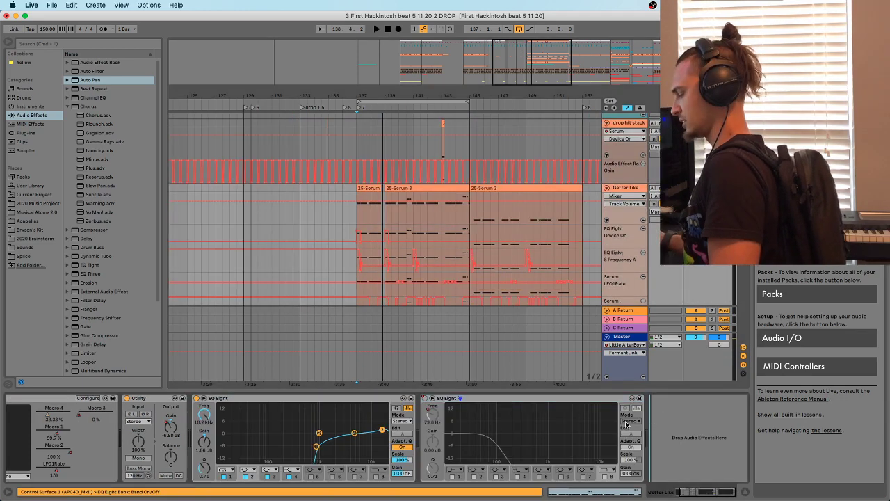
key("super+v")
Set the minimum of the pasted rack's Gain macro mapping to -24.1 dB and listen to the result
left_click(646, 399)
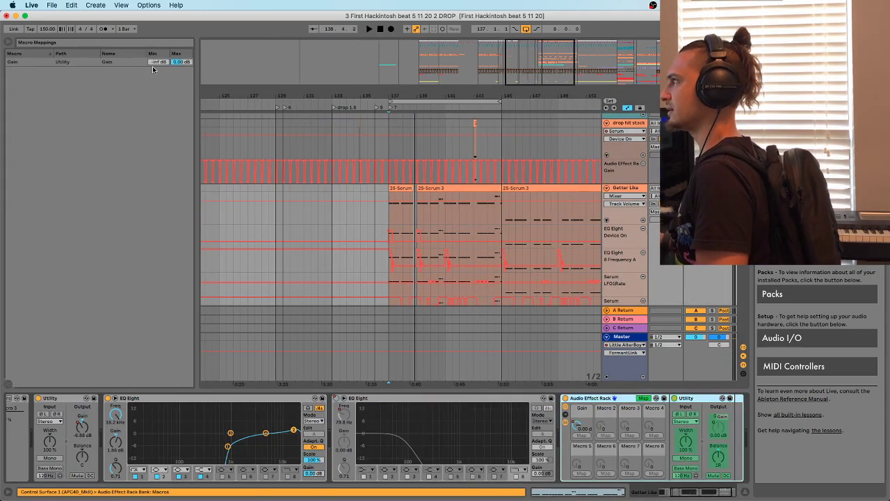
left_click_drag(158, 62, 158, 42)
key("space")
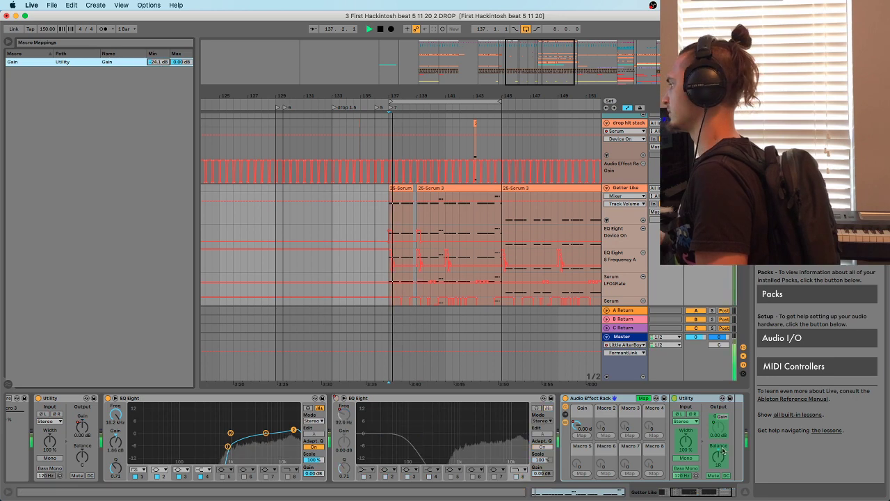
left_click(643, 399)
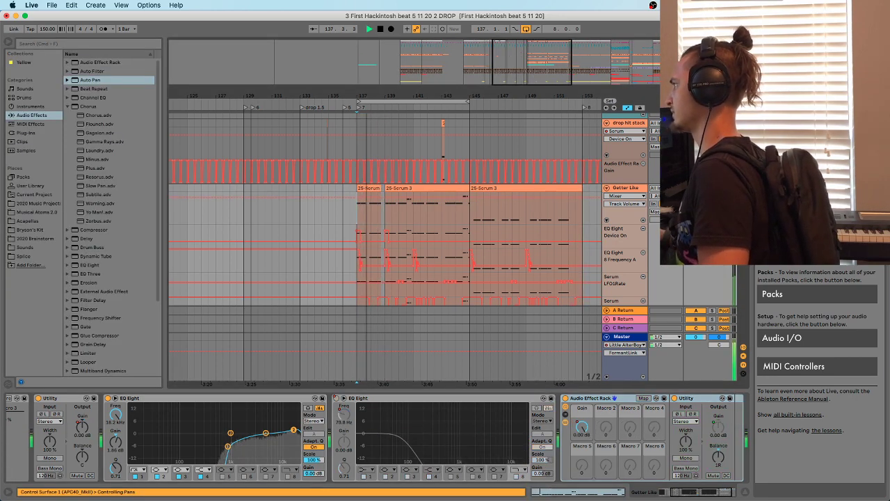
Adjust the noise oscillator's level in the Getter Like track's Serum while the part plays, and stop playback
left_click_drag(693, 494, 676, 493)
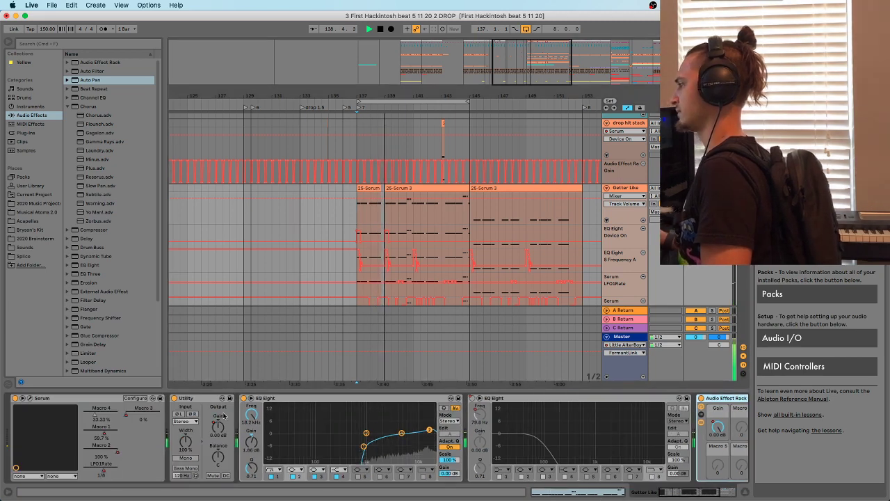
left_click(30, 398)
left_click(84, 286)
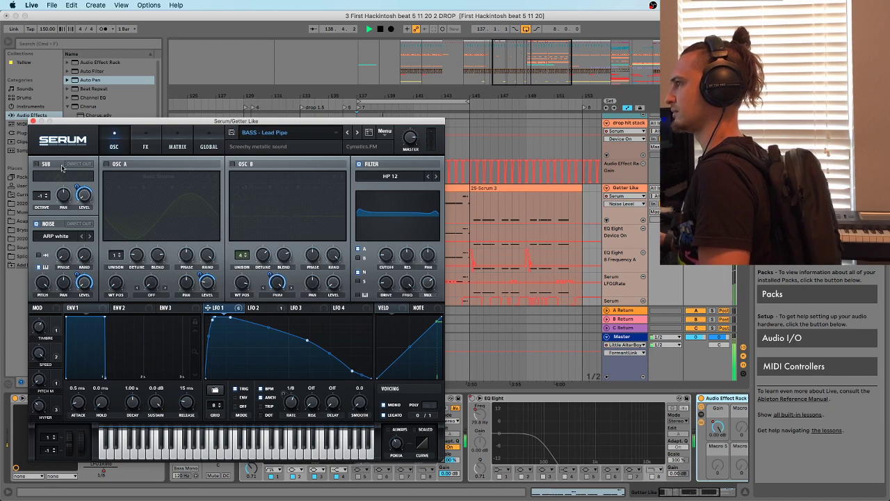
left_click(32, 121)
key("space")
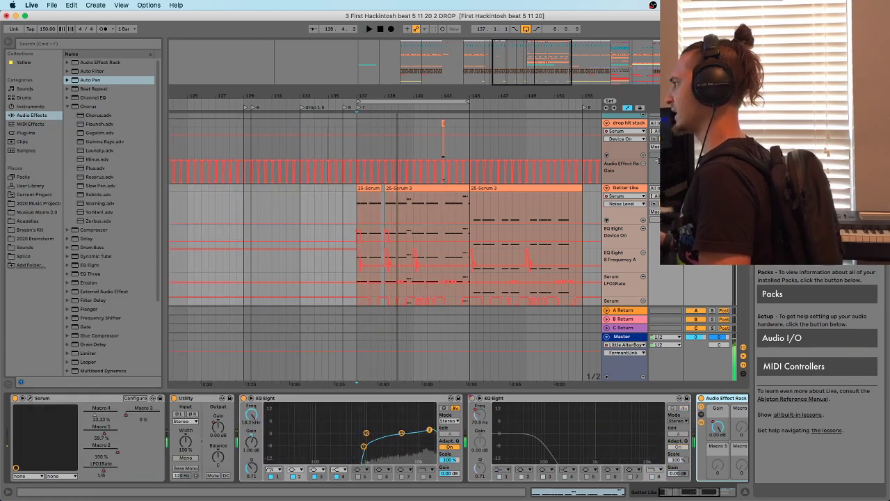
Adjust the balance of the Utility inside the Audio Effect Rack and play the part from bar 137
left_click_drag(679, 491, 694, 490)
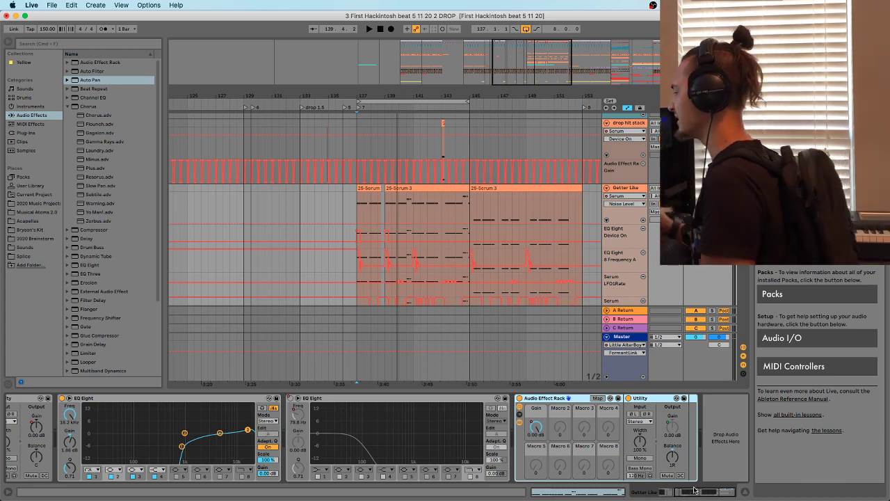
left_click(672, 456)
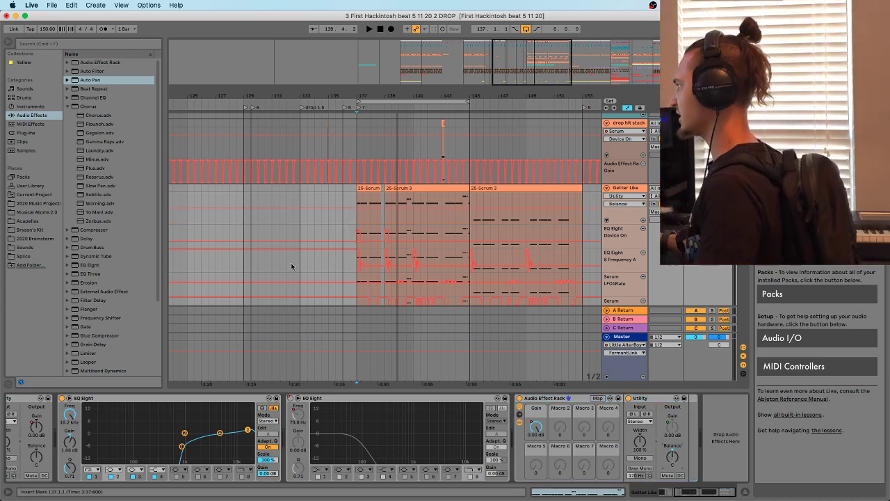
key("space")
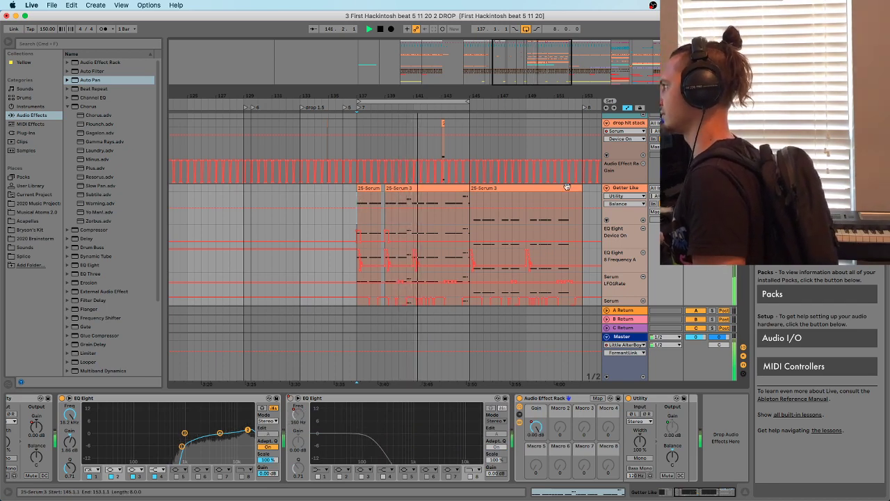
Rename the Getter Like track as "white noise"
key("super+r")
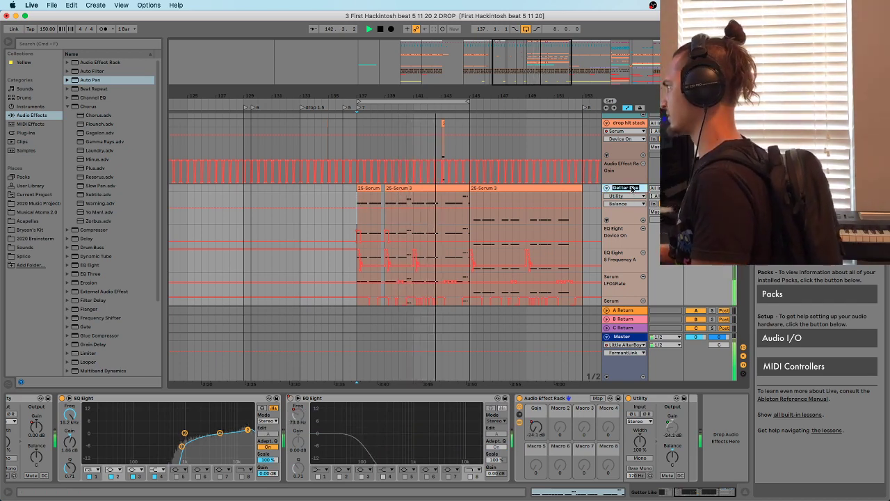
type("white noise")
key("Return")
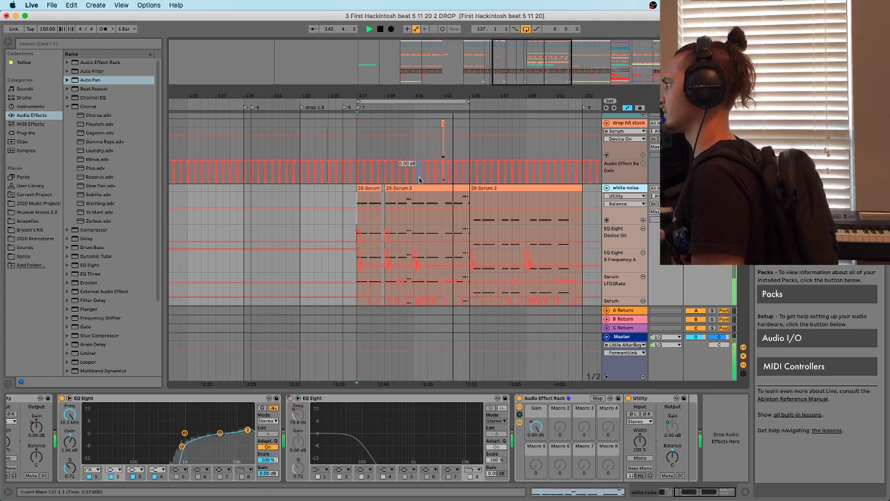
Replay the white noise part from bar 137 and examine its clips and automation
key("space")
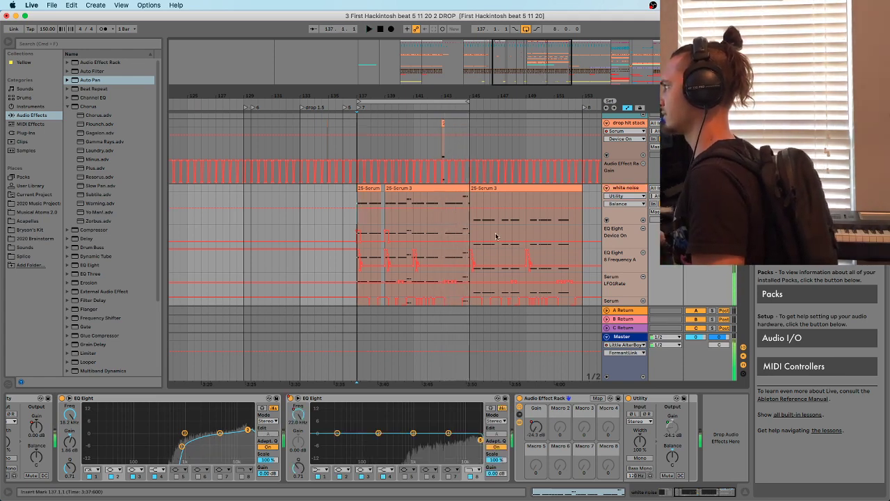
key("space")
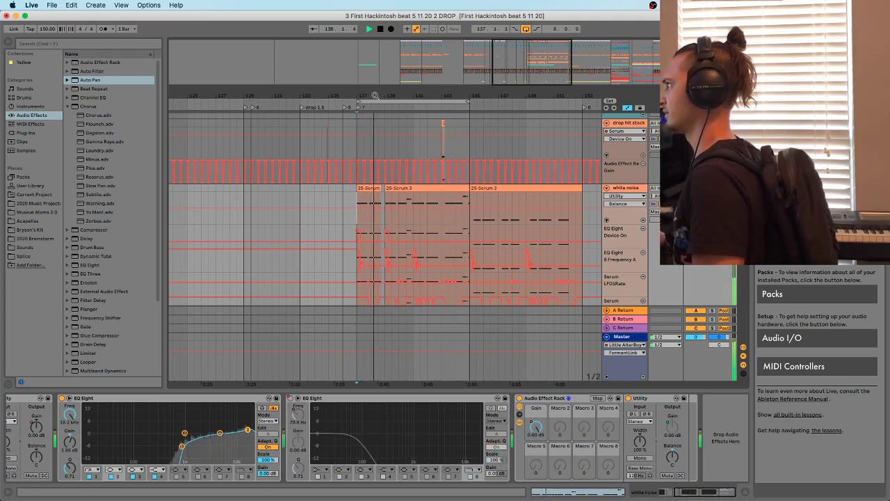
left_click_drag(375, 95, 376, 102)
left_click(356, 199)
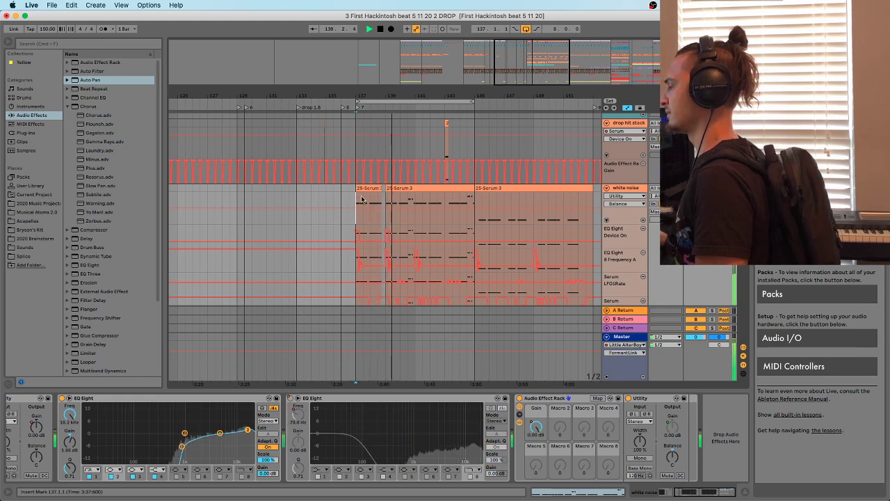
scroll(364, 202, "down", 1)
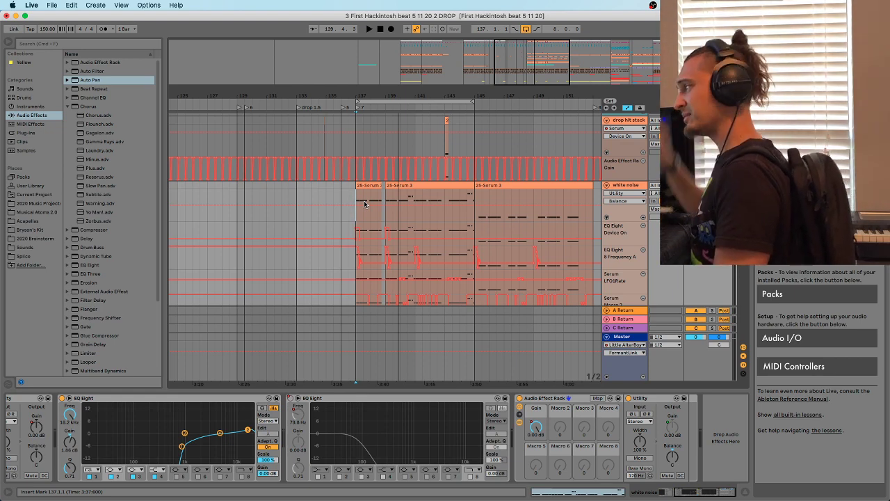
Replay the white noise part from bar 137 and examine the section around bar 140
key("space")
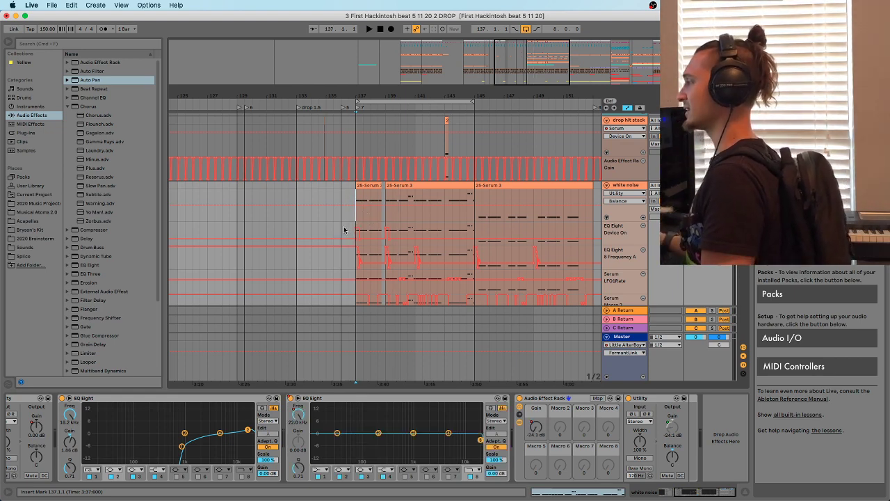
left_click_drag(356, 200, 381, 383)
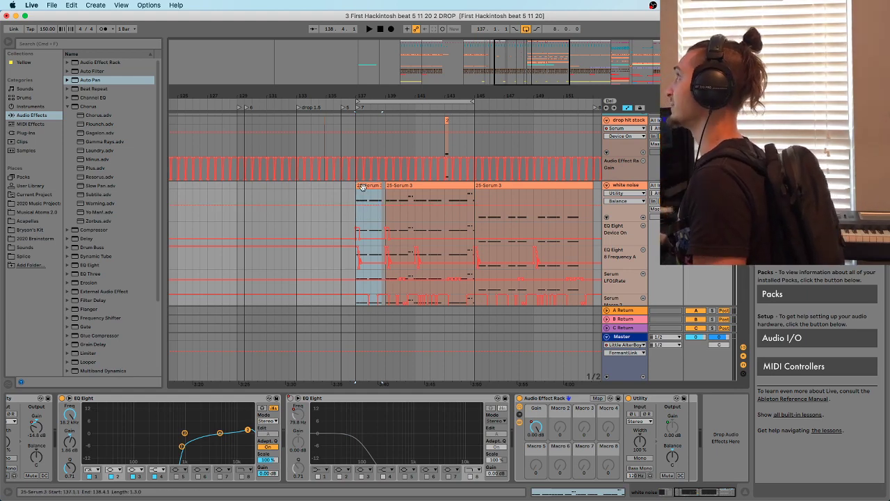
key("space")
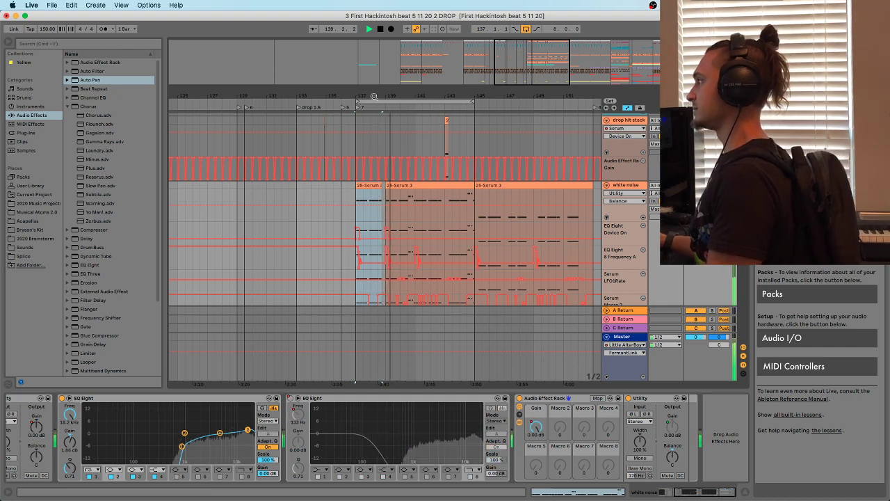
left_click(406, 199)
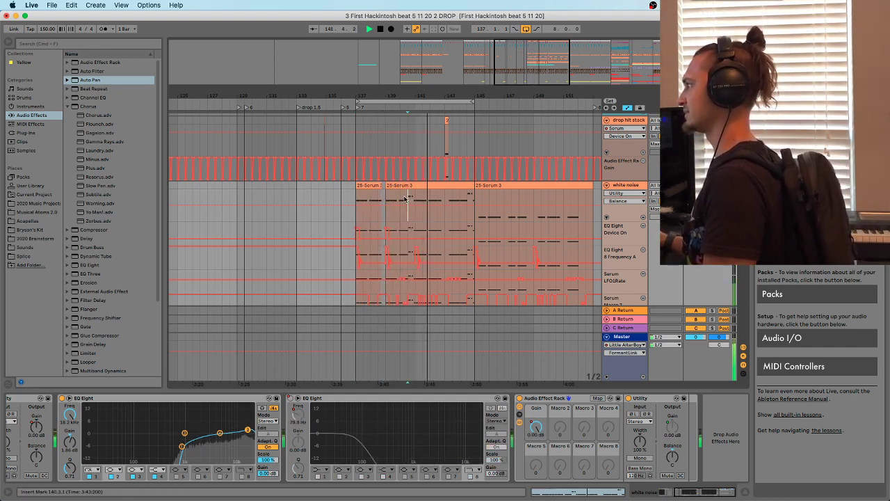
key("plus")
key("plus")
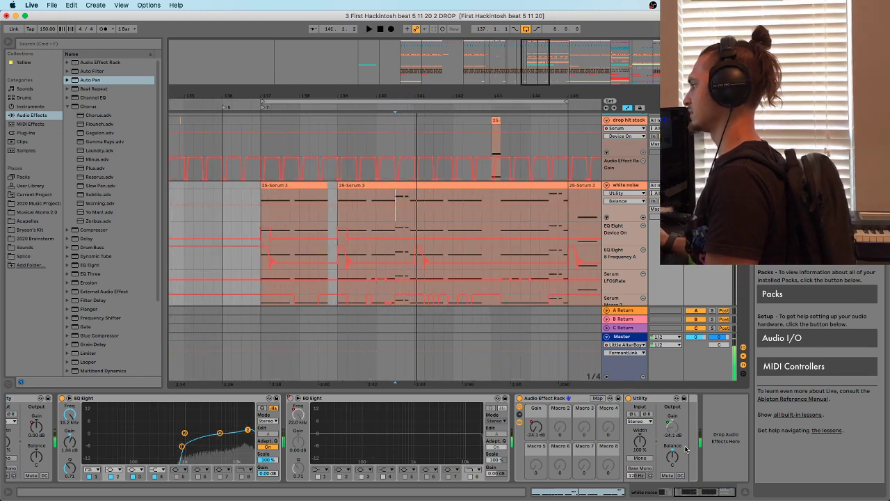
Show the Audio Effect Rack's Gain automation in a new lane on the white noise track
left_click(567, 399)
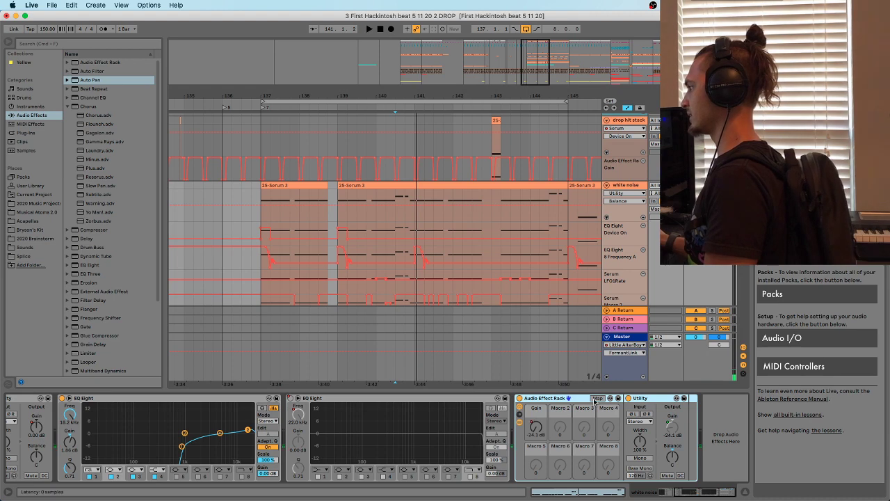
scroll(522, 286, "down", 3)
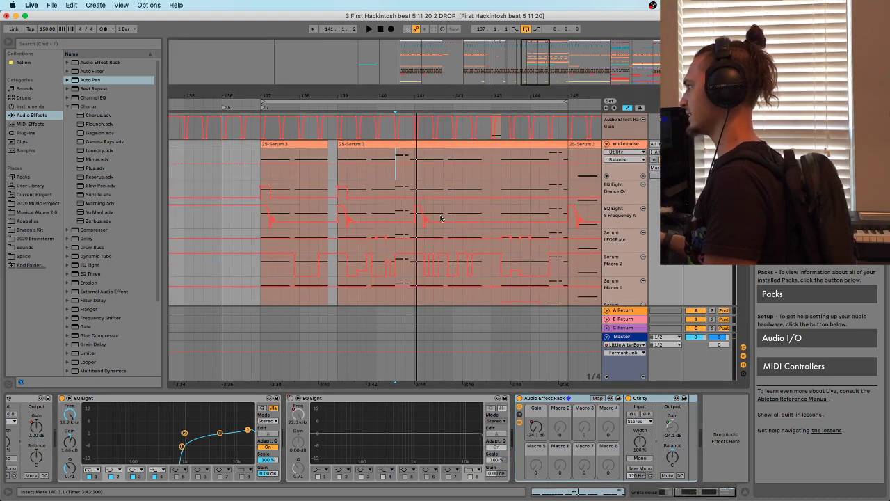
scroll(370, 191, "up", 2)
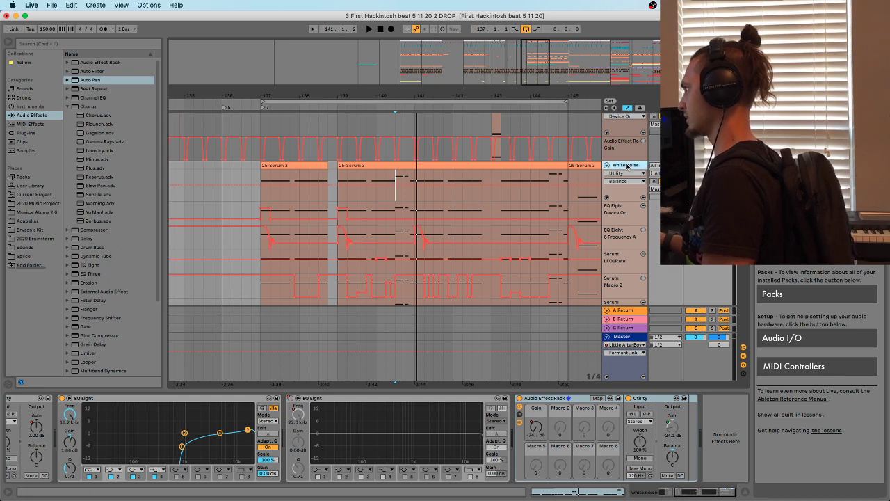
right_click(534, 428)
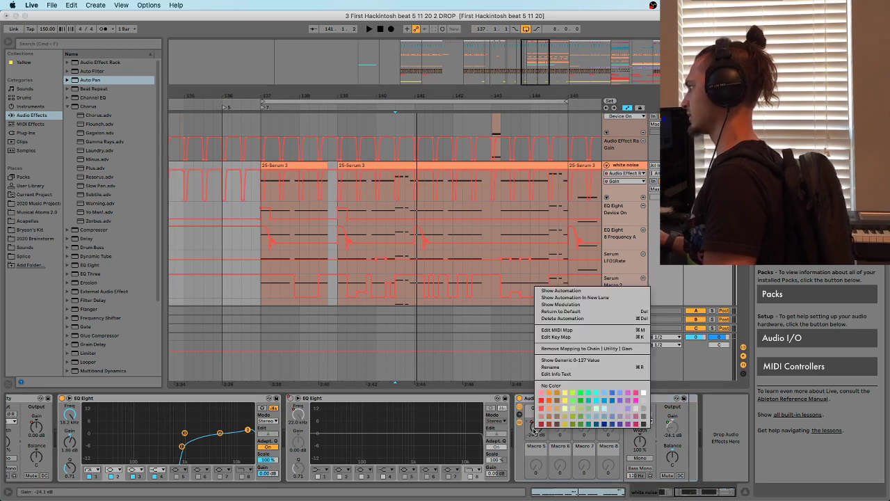
left_click(592, 297)
Lower the white noise rack's Gain automation around 140.4 to -3.80 dB and play the section
key("plus")
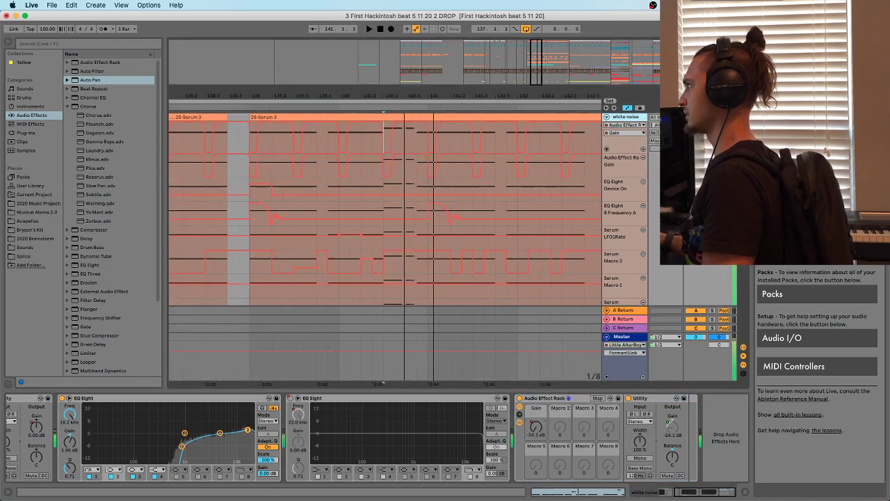
key("plus")
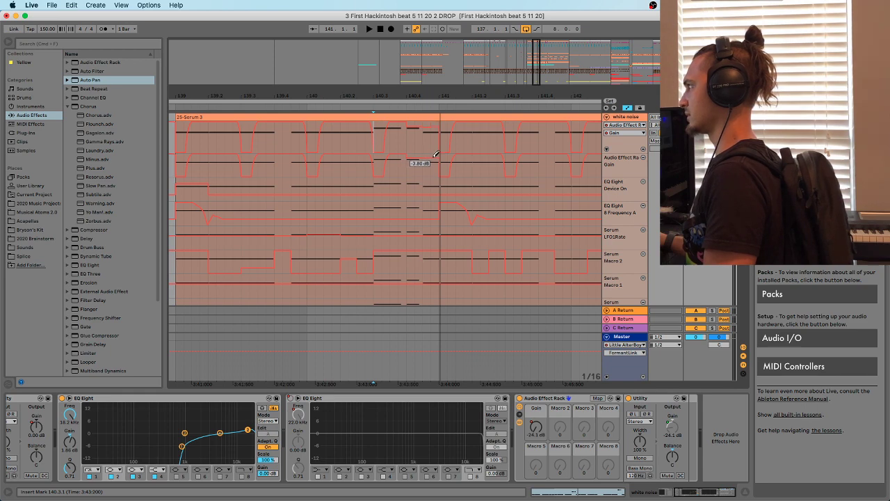
key("space")
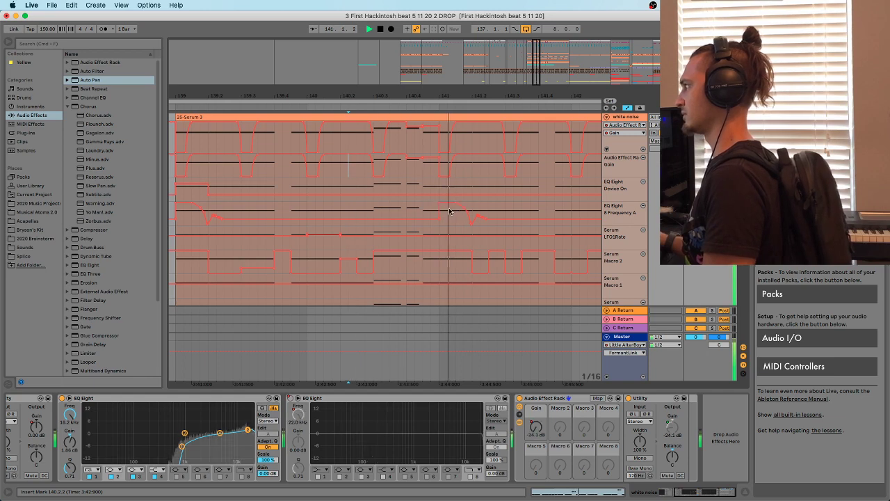
Copy the EQ Eight Device On and 8 Frequency A automation from 139.1–139.2 to 140.4 and listen to the section
left_click_drag(424, 96, 424, 82)
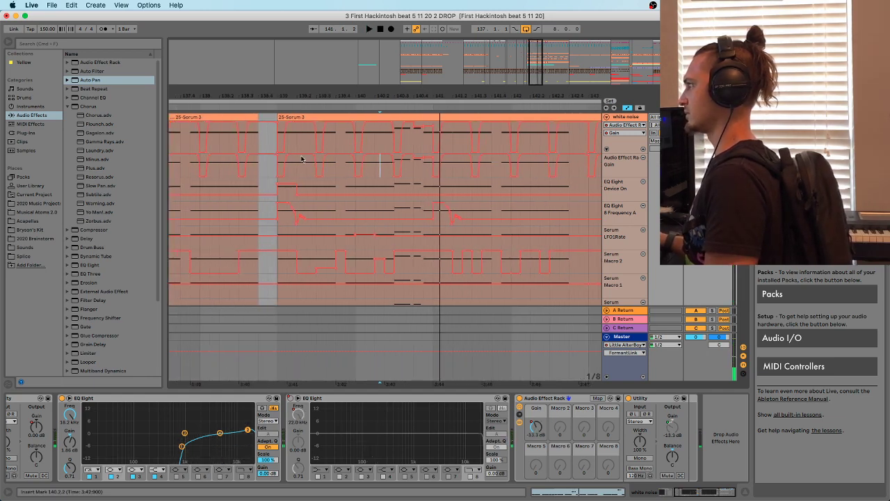
left_click_drag(298, 182, 283, 196)
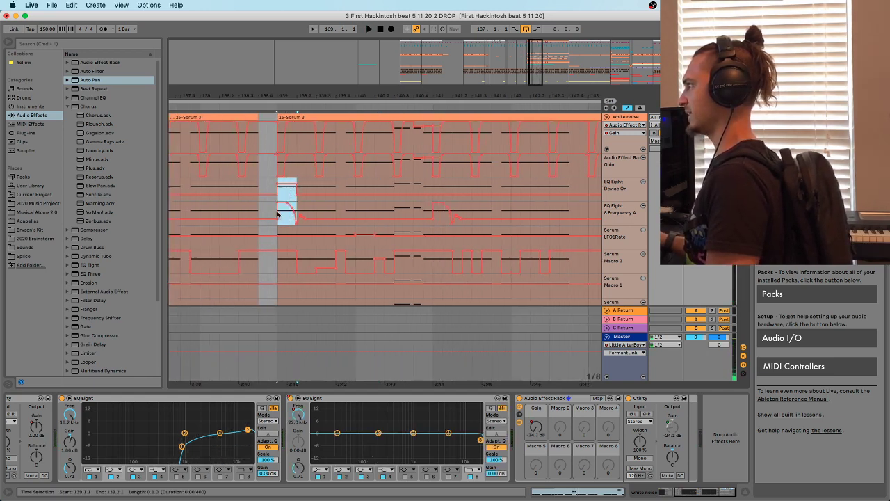
left_click(418, 185)
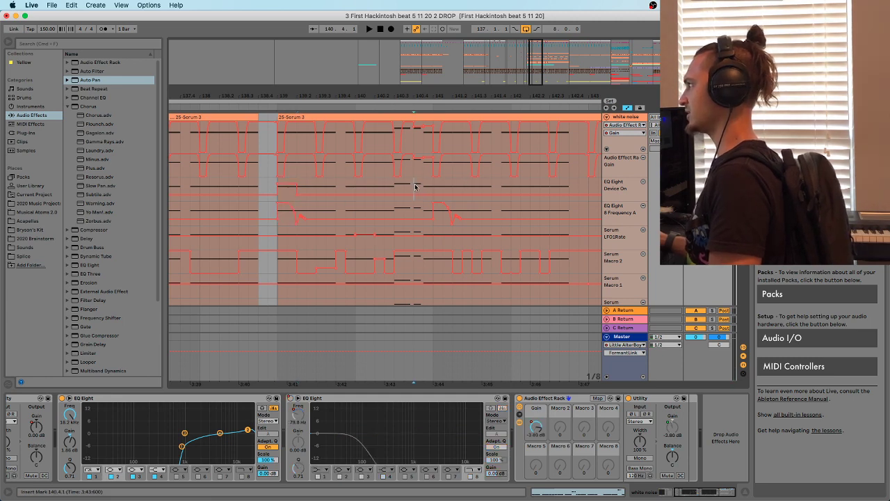
key("super+v")
left_click(392, 185)
key("space")
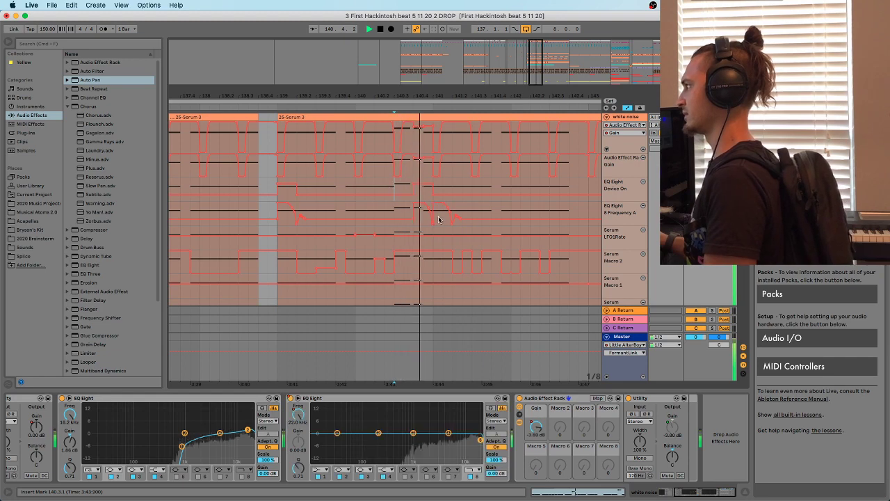
scroll(436, 189, "up", 2)
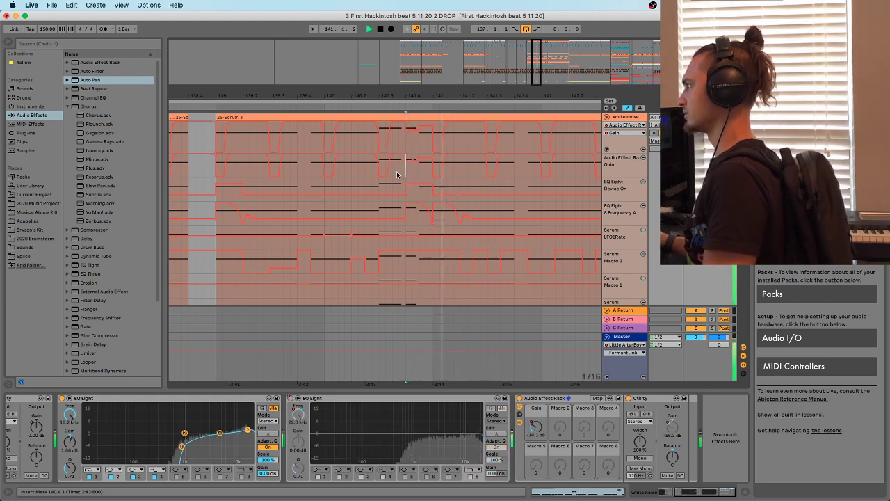
left_click(358, 169)
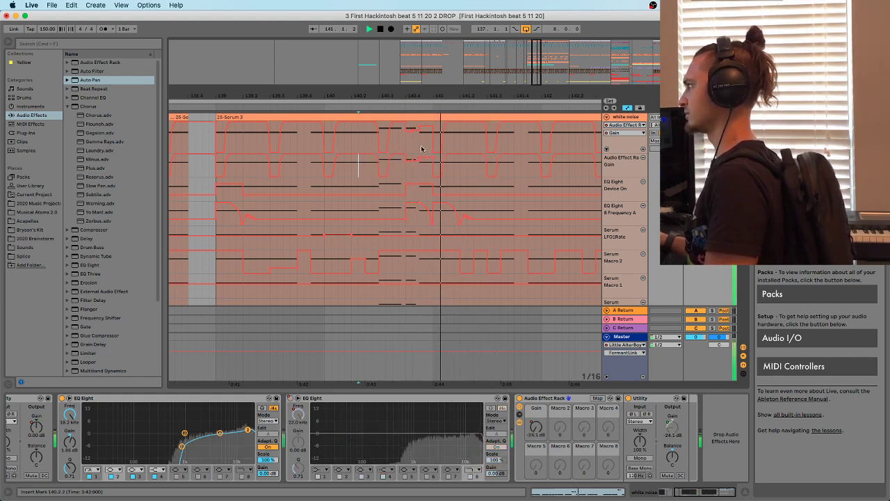
key("space")
key("space")
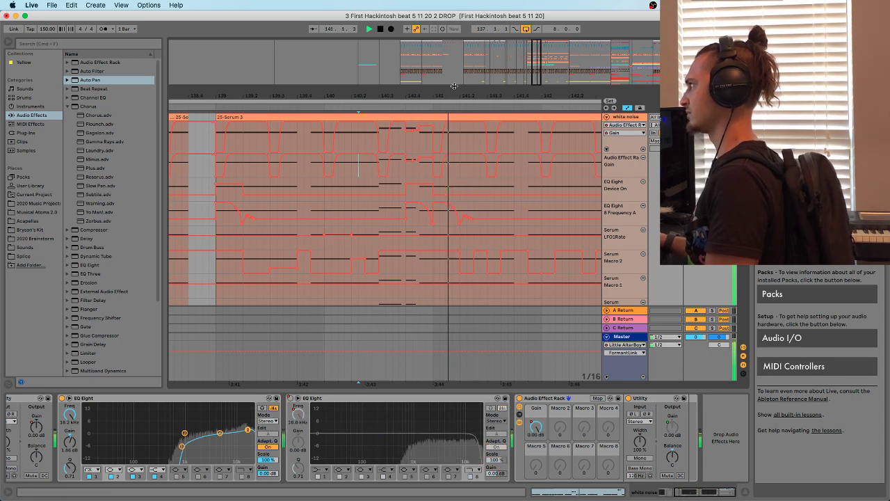
Duplicate the EQ Eight Device On automation from 140.4–141.1 into the following beat and play it
key("minus")
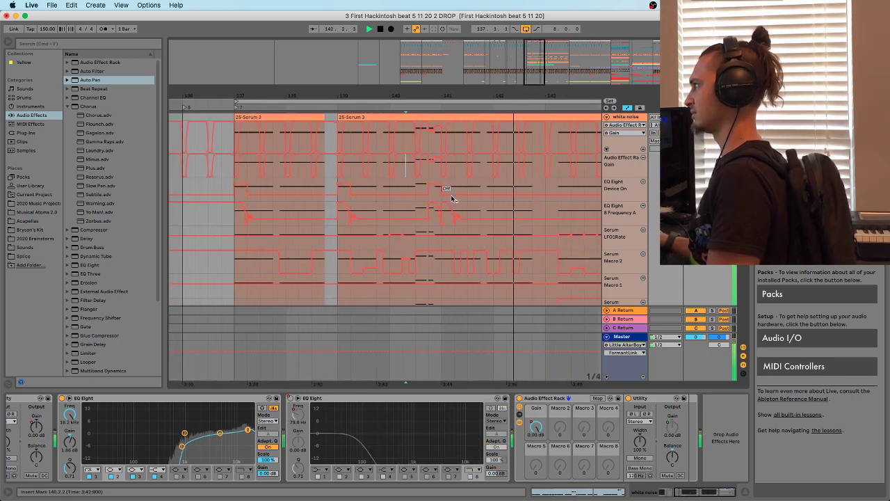
left_click_drag(427, 181, 438, 182)
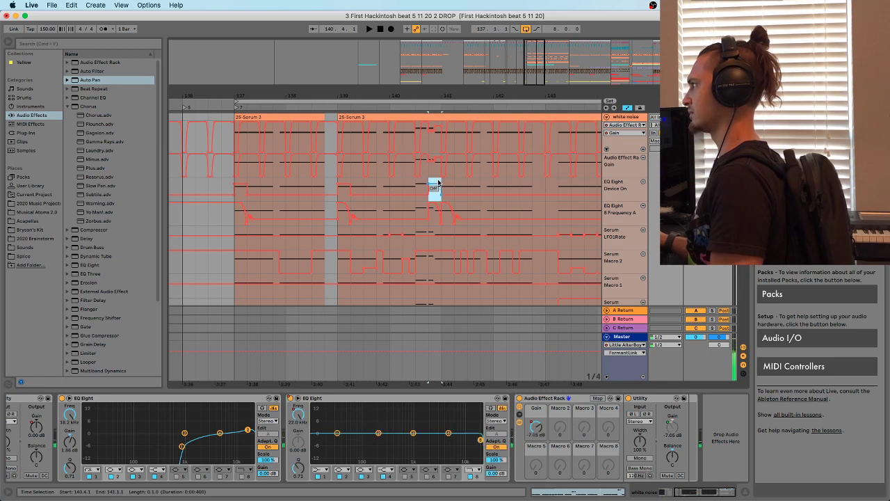
key("Right")
key("space")
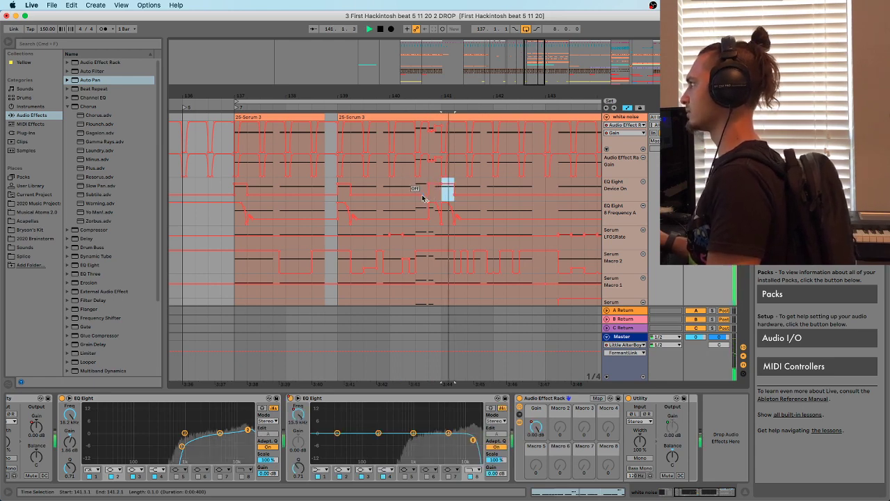
Replay the drop from bar 137 to check the white noise layer with its new automation
left_click(226, 201)
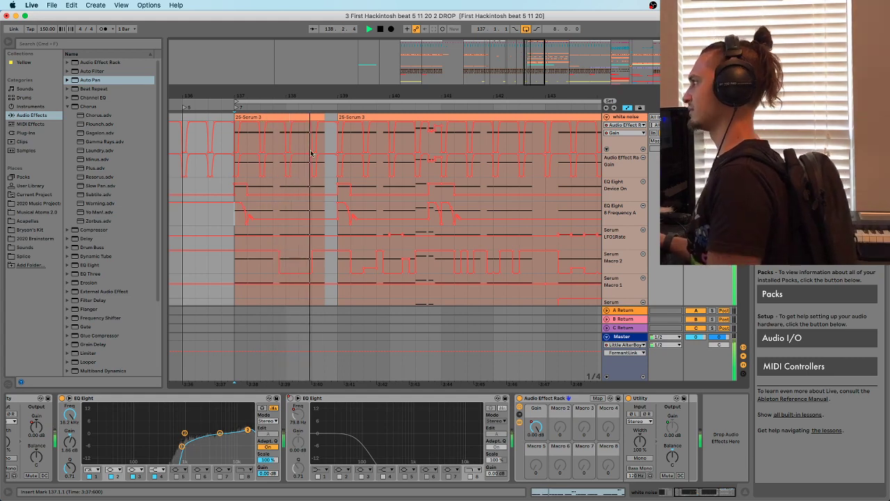
scroll(425, 126, "down", 1)
scroll(425, 125, "up", 5)
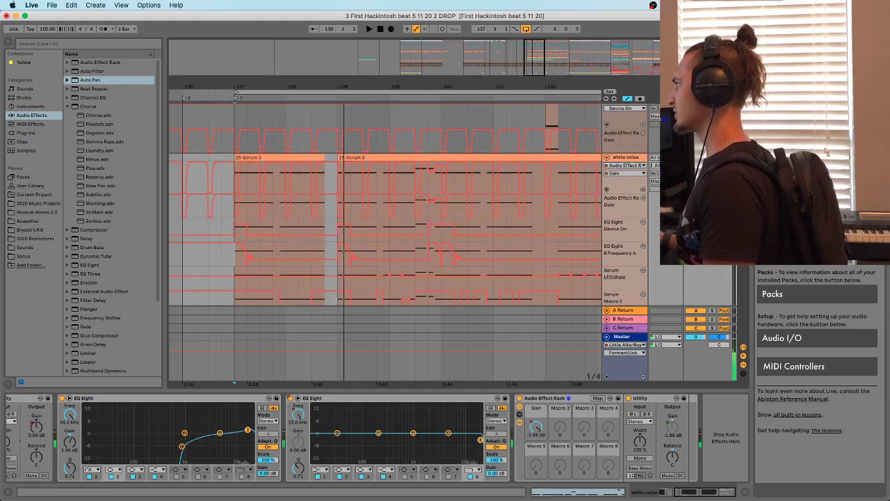
left_click(306, 157)
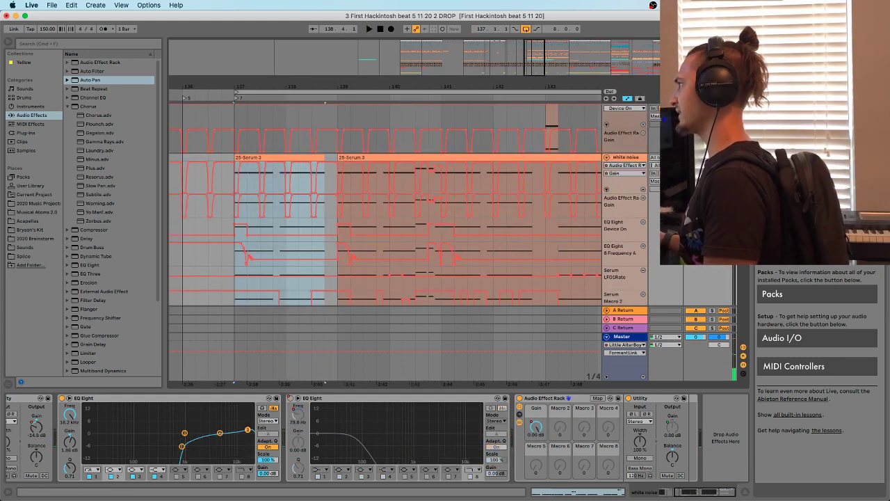
key("space")
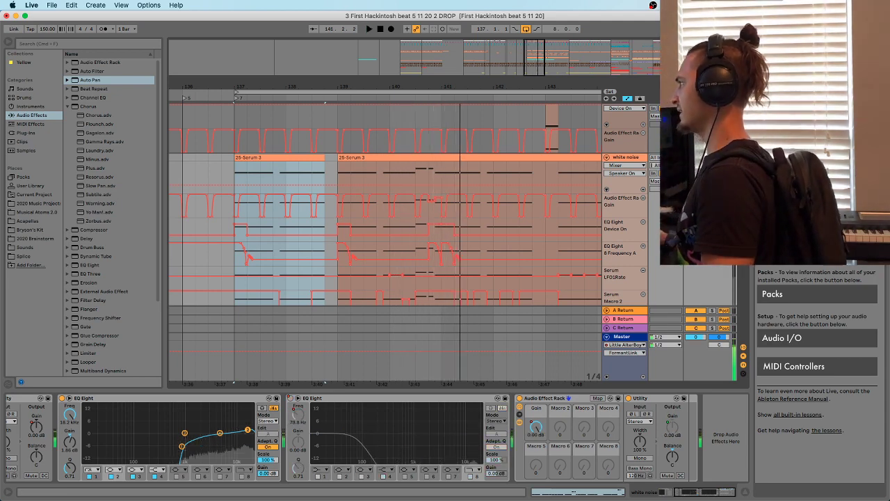
left_click(234, 185)
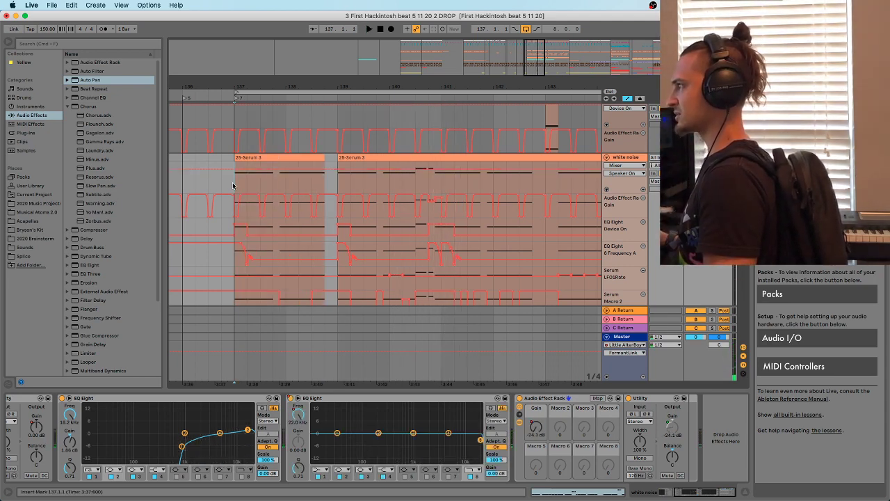
key("space")
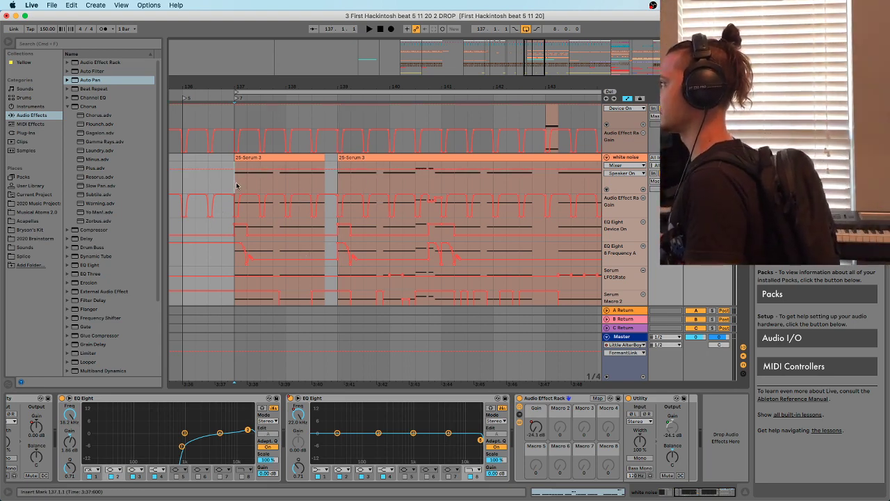
key("space")
Load the Getter Like set from the presets in 2020 Music Projects as a new track above the audio getter track
scroll(299, 195, "down", 10)
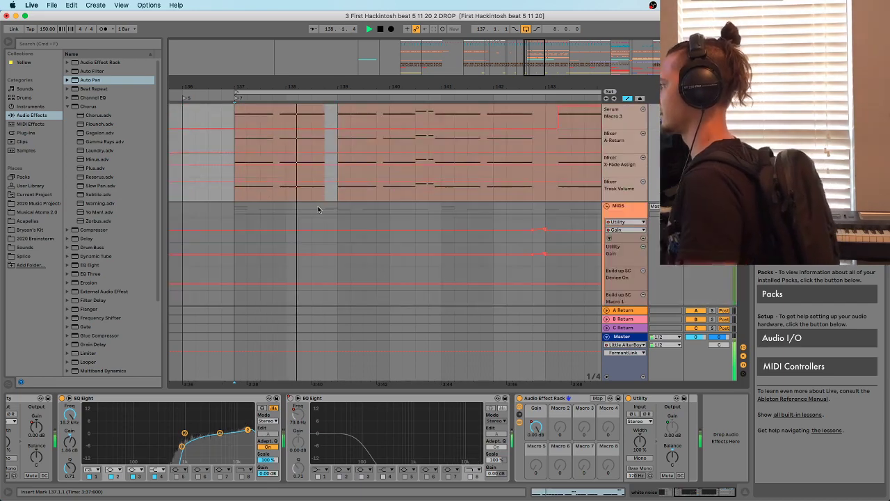
scroll(324, 219, "down", 10)
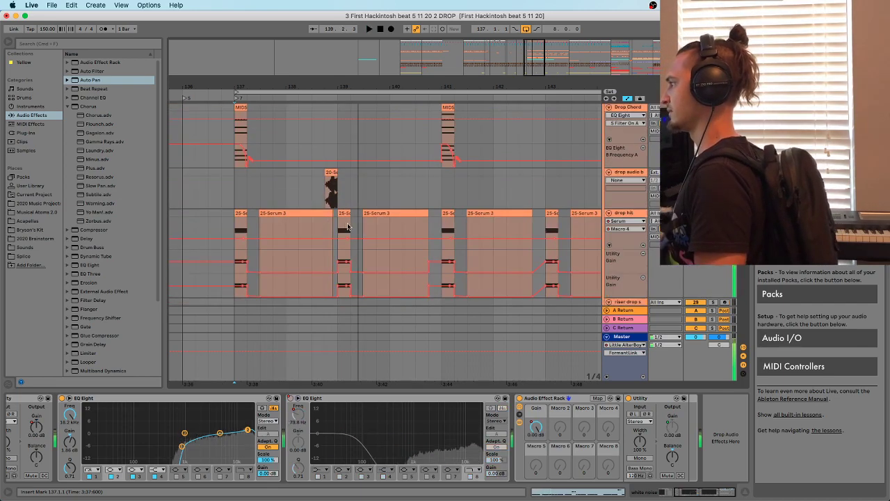
scroll(458, 220, "down", 10)
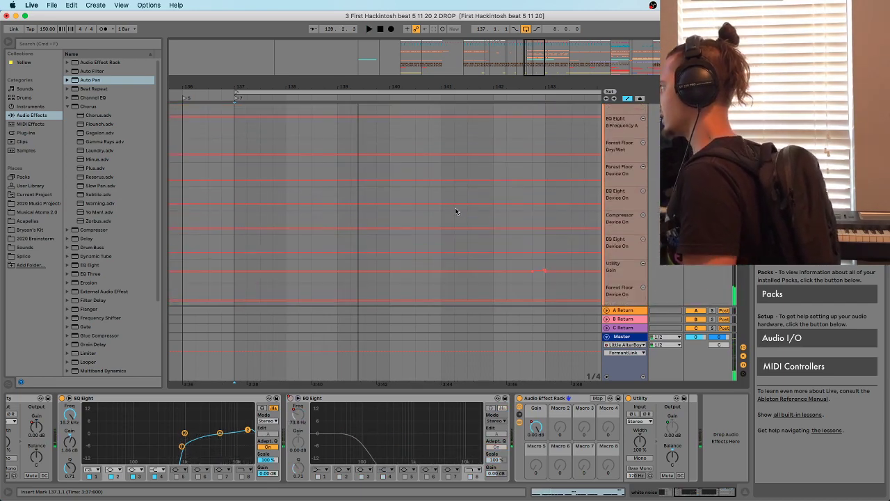
scroll(497, 222, "up", 10)
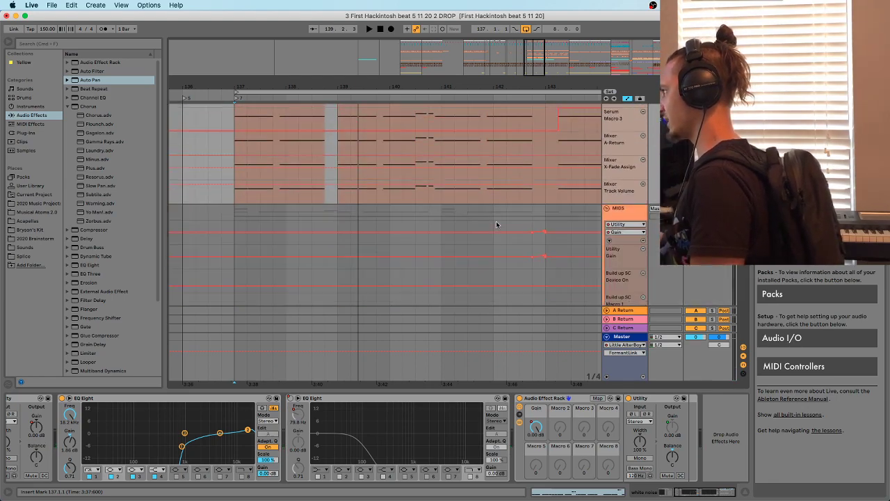
scroll(514, 224, "down", 10)
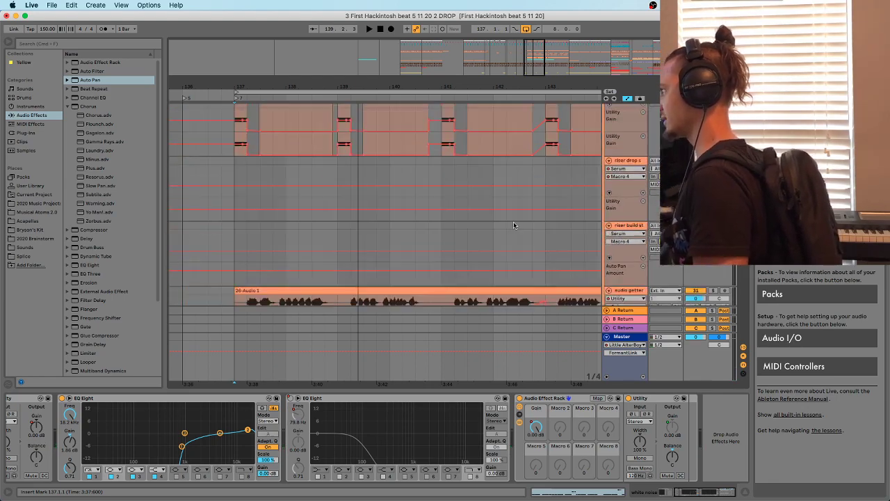
left_click(623, 216)
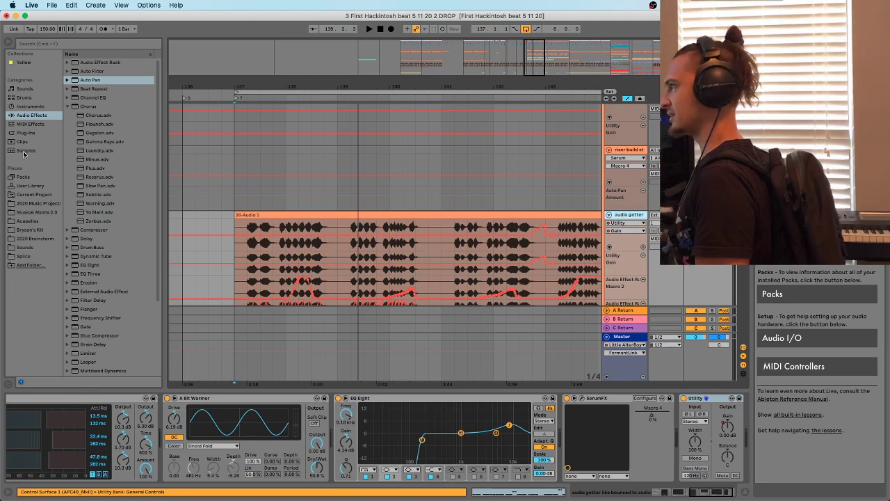
left_click(38, 204)
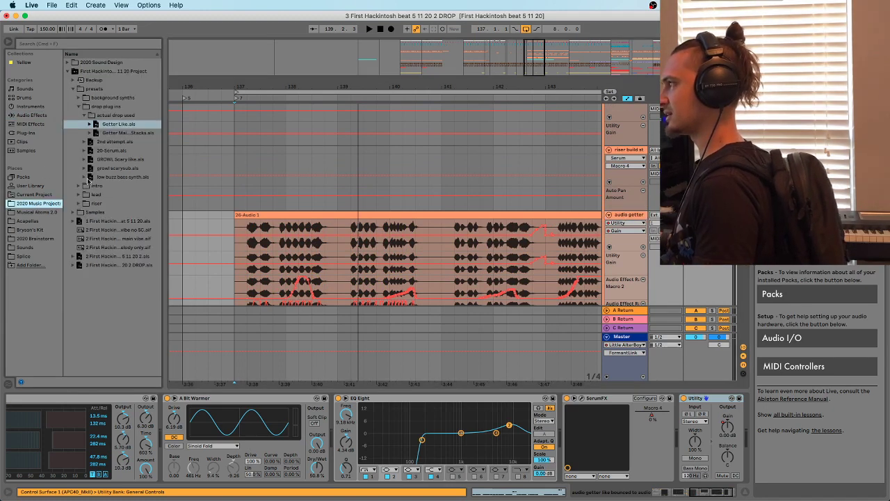
left_click(123, 126)
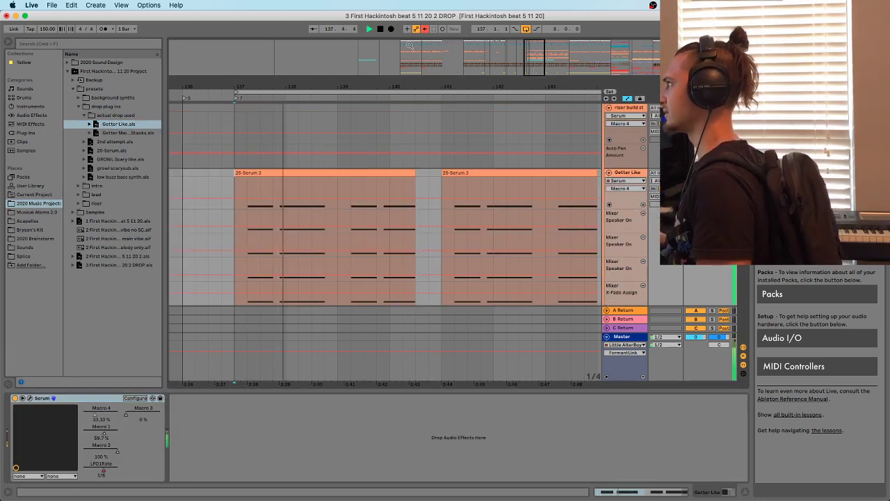
Re-enable the overridden automation and play the drop from bar 137 with the Getter Like track
left_click(425, 30)
left_click_drag(322, 99, 324, 71)
key("space")
key("space")
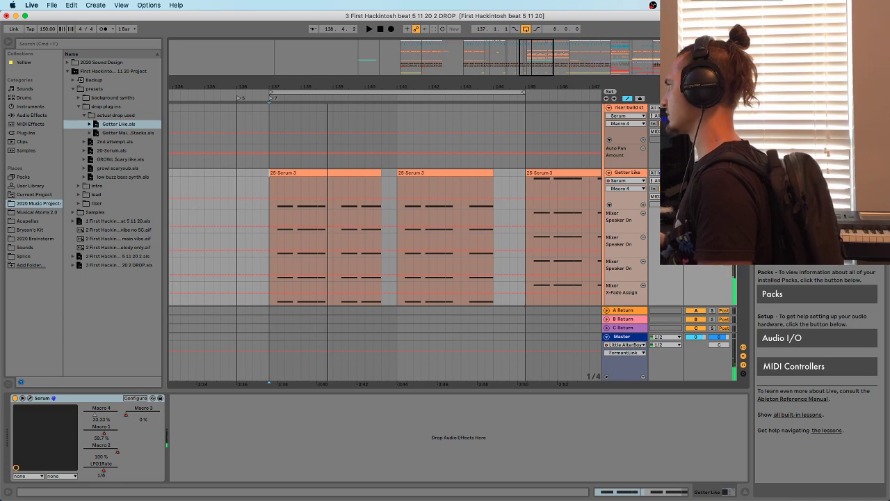
key("space")
key("space")
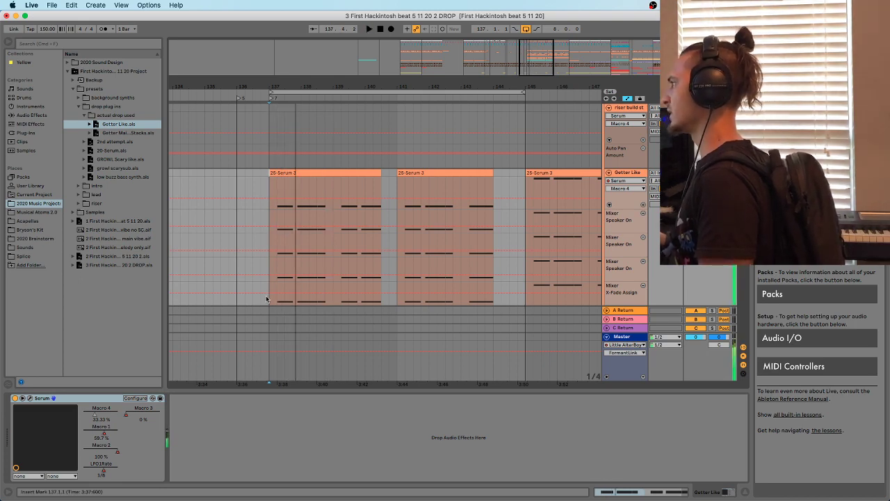
Inspect the Getter Like track's Serum patch and its oscillator A wavetable categories
left_click(30, 398)
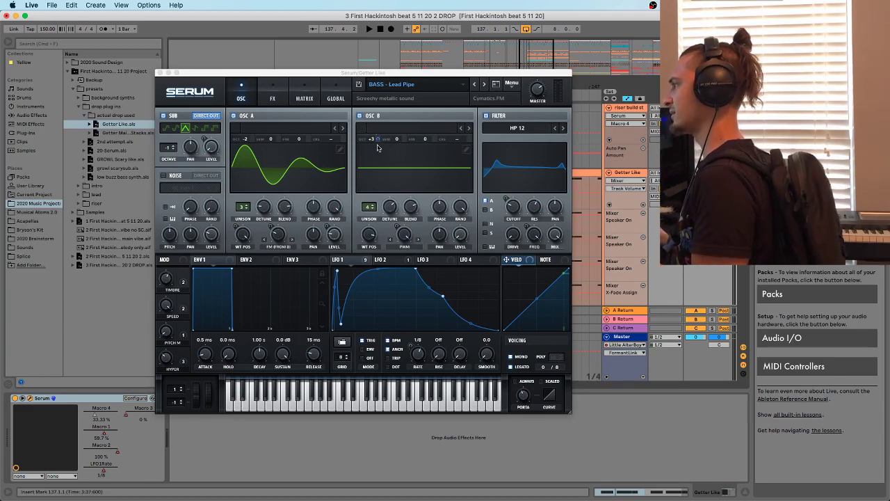
left_click(266, 127)
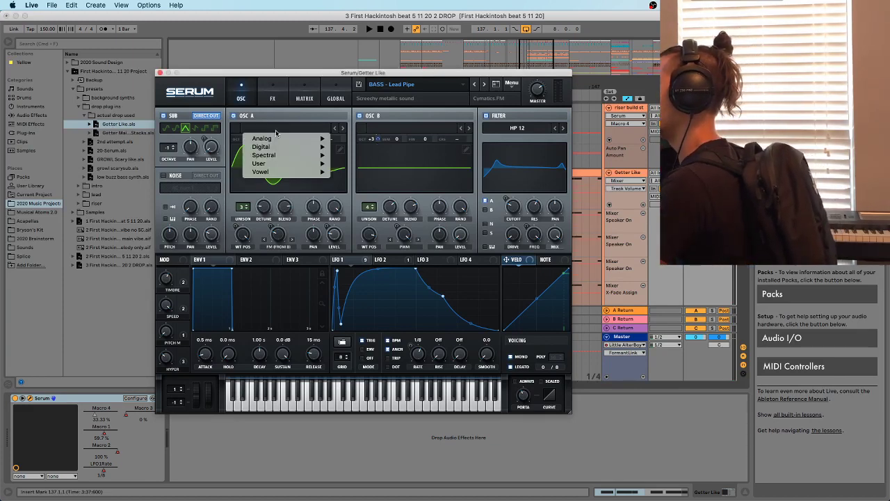
left_click(160, 73)
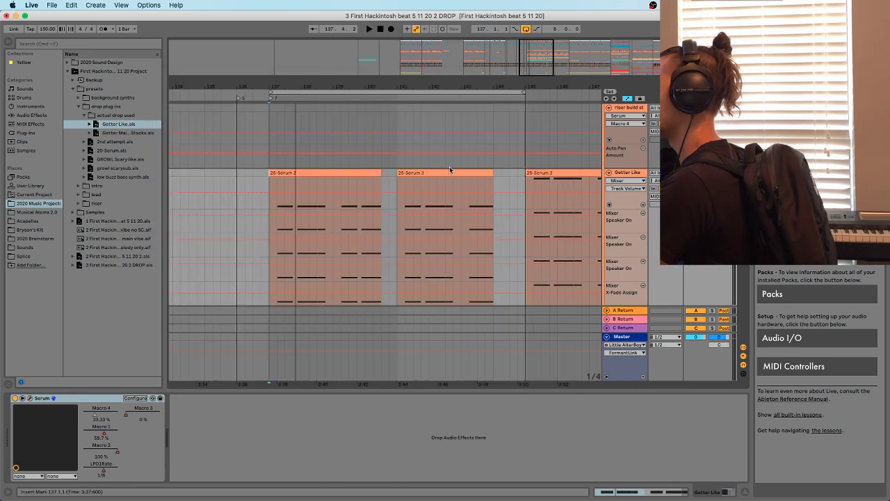
Play the drop from bar 137 while reviewing the audio getter, stack Getter and background tracks
scroll(451, 173, "down", 10)
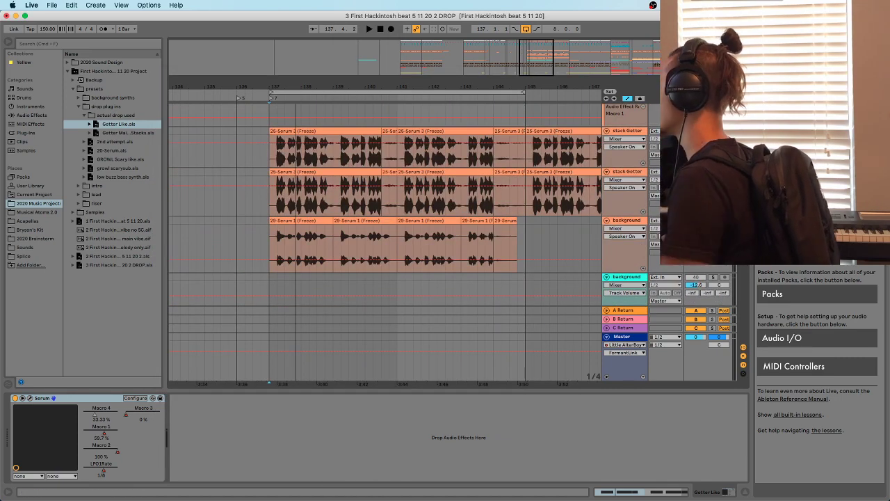
scroll(464, 231, "up", 10)
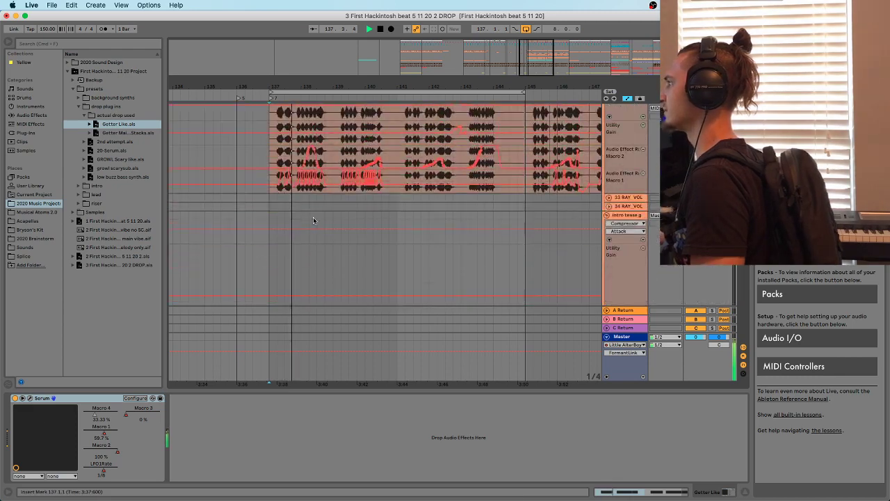
scroll(374, 238, "down", 10)
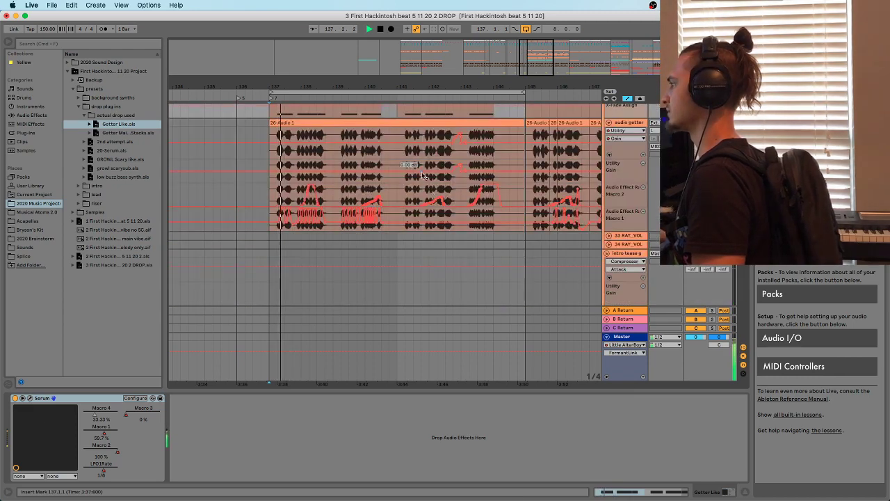
scroll(374, 238, "up", 5)
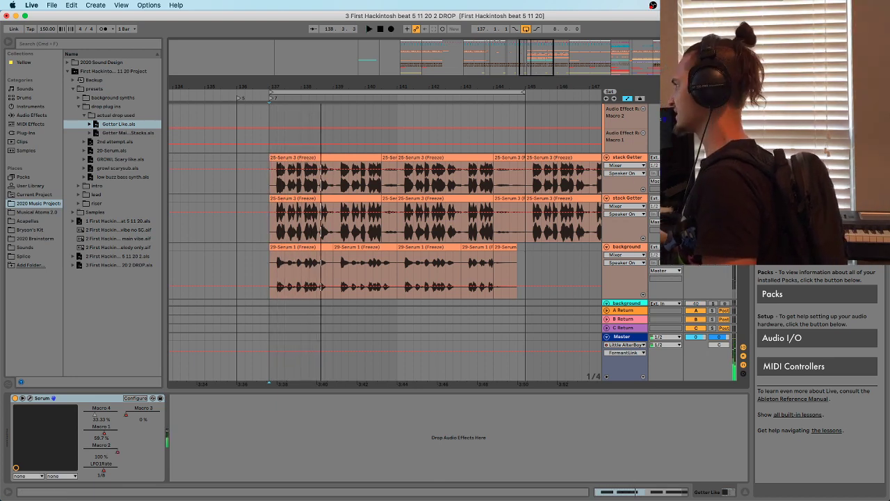
key("space")
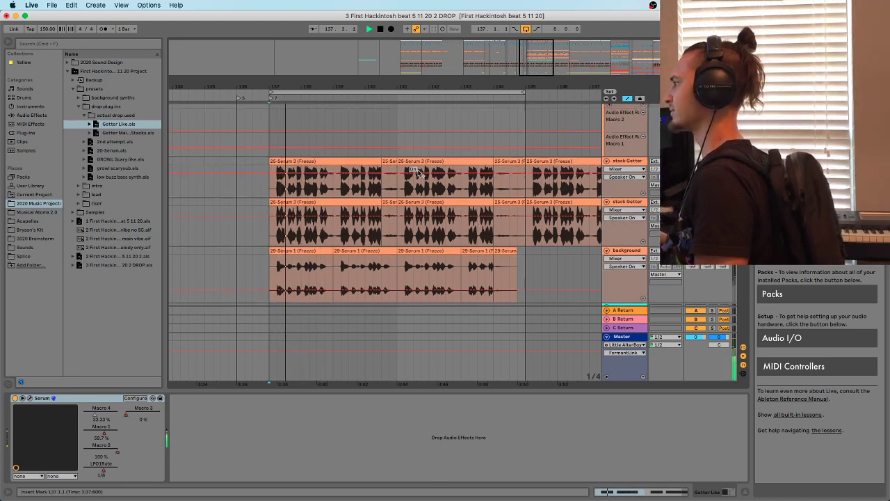
Raise the track volume of the two stack Getter tracks and play the drop
left_click(627, 161)
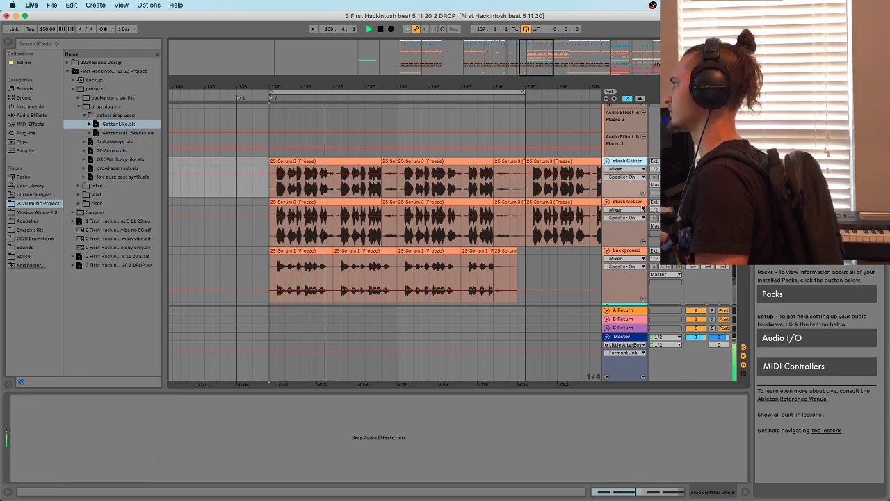
key("space")
left_click(631, 202)
mouse_move(696, 210)
left_mouse_down()
mouse_move(696, 178)
mouse_move(696, 193)
left_mouse_up()
key("space")
key("space")
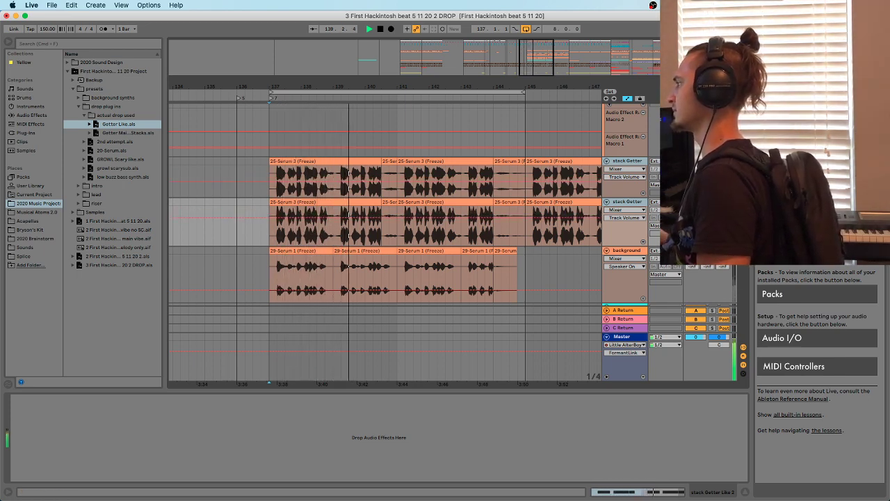
Select the first stack Getter track and replay the drop from bar 137 to judge its level
left_click(636, 161)
key("space")
key("space")
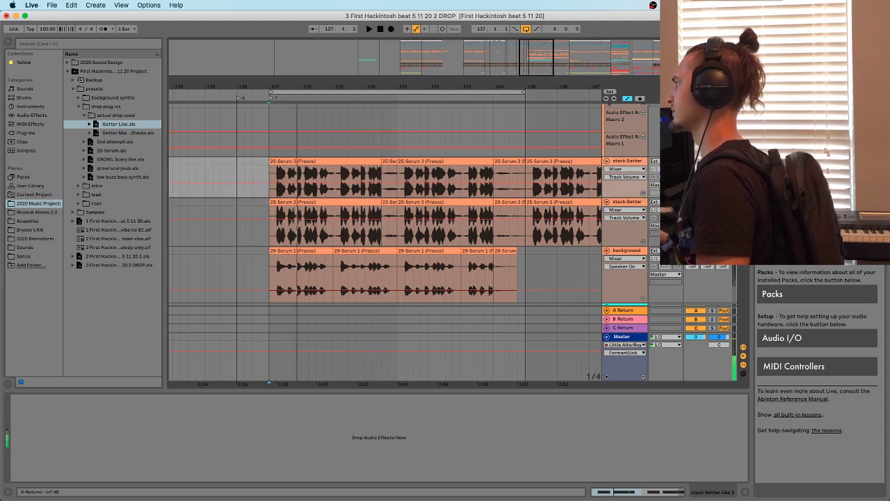
key("space")
key("space")
Compare the two stack Getter tracks by muting the second and then the first while replaying the drop
left_click(695, 202)
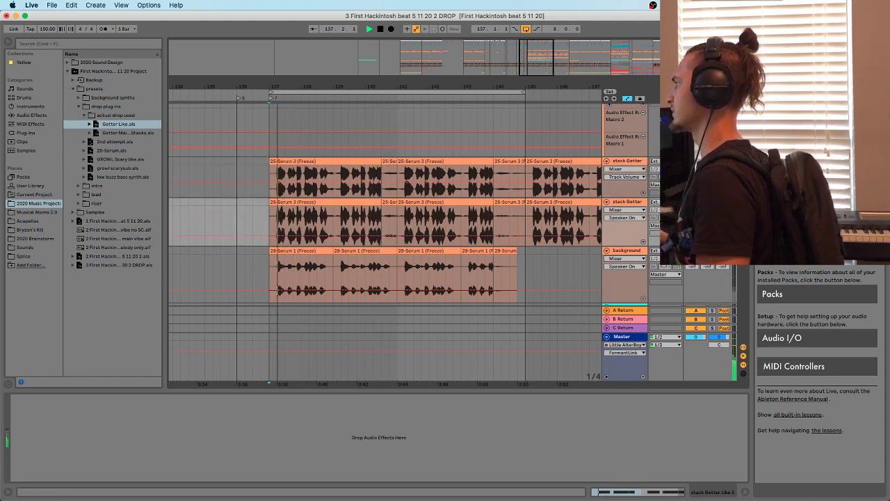
key("space")
key("space")
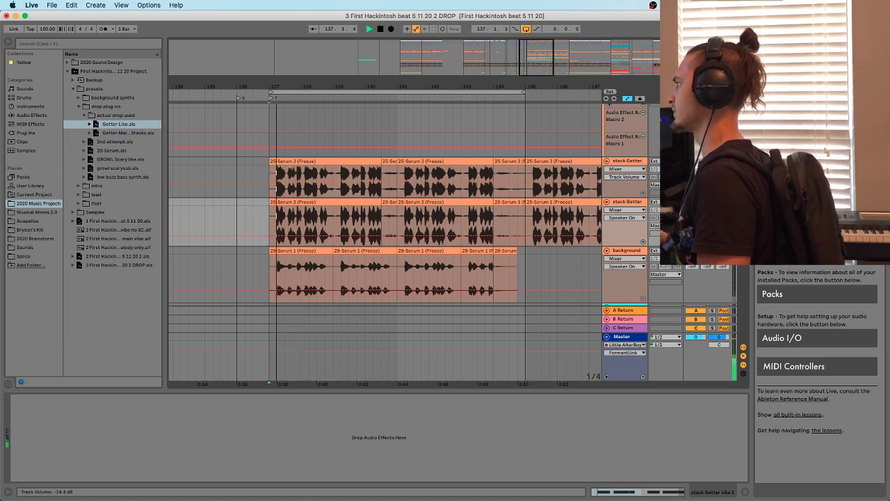
key("space")
key("space")
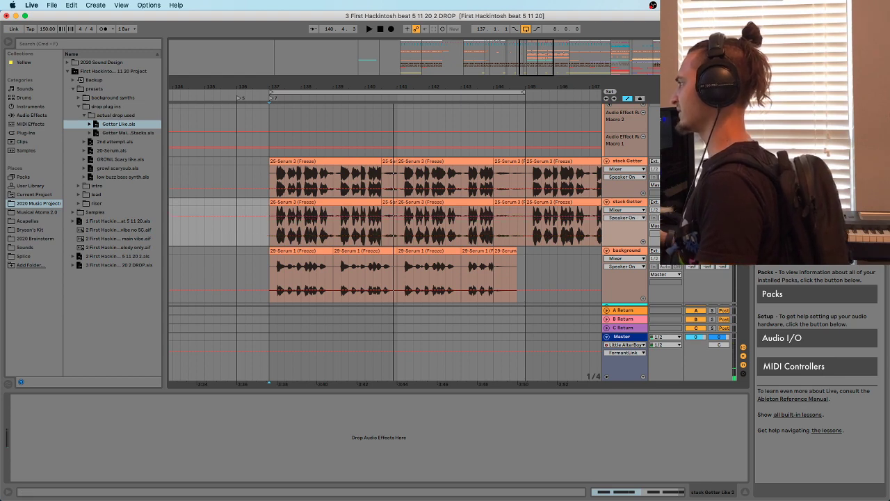
Lower the second stack Getter track's volume slightly while repeatedly replaying the drop from bar 137
key("space")
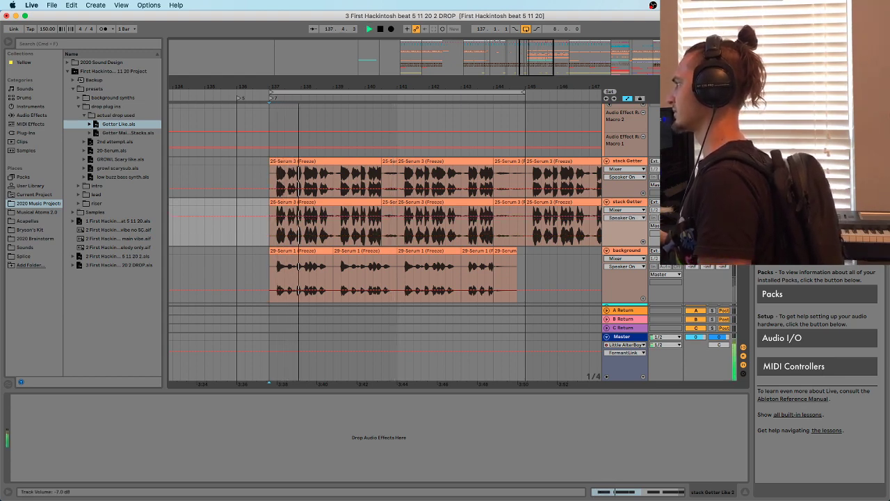
key("space")
key("space")
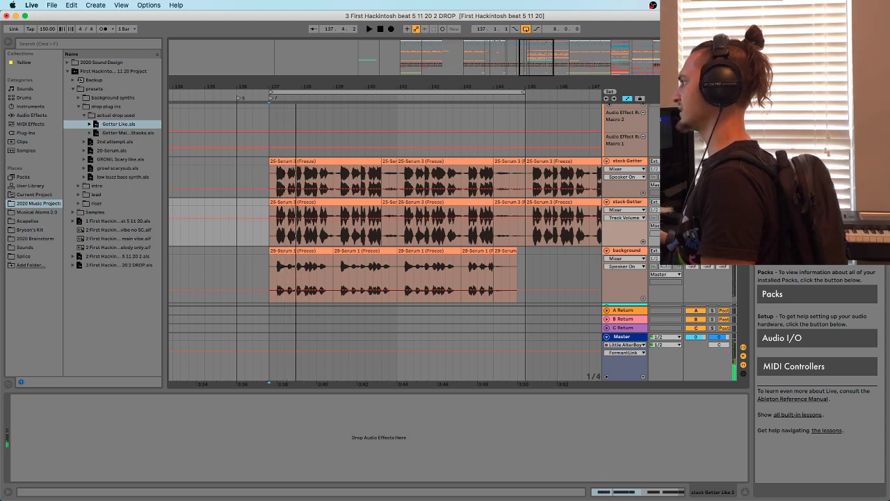
key("space")
key("space")
key("space")
key("space")
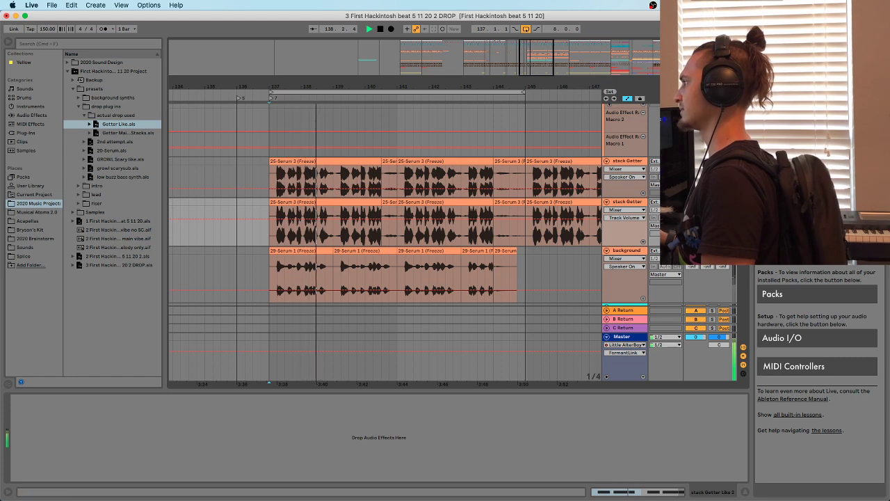
key("space")
key("space")
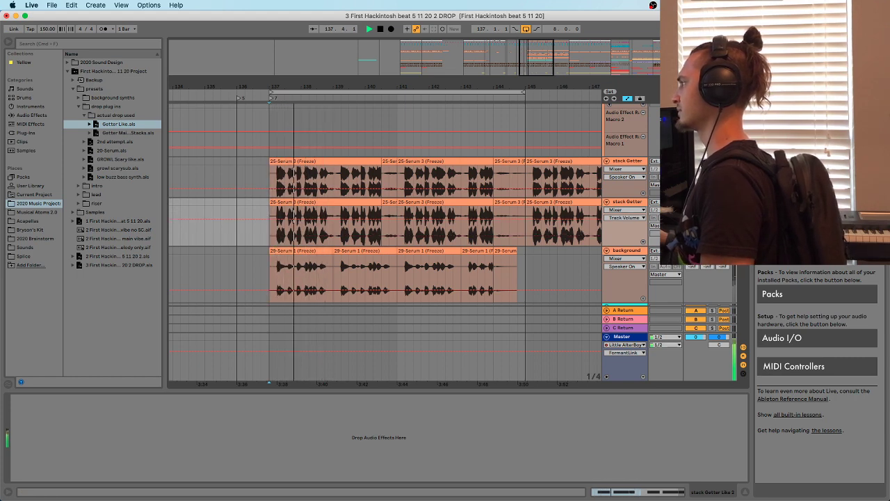
key("space")
key("space")
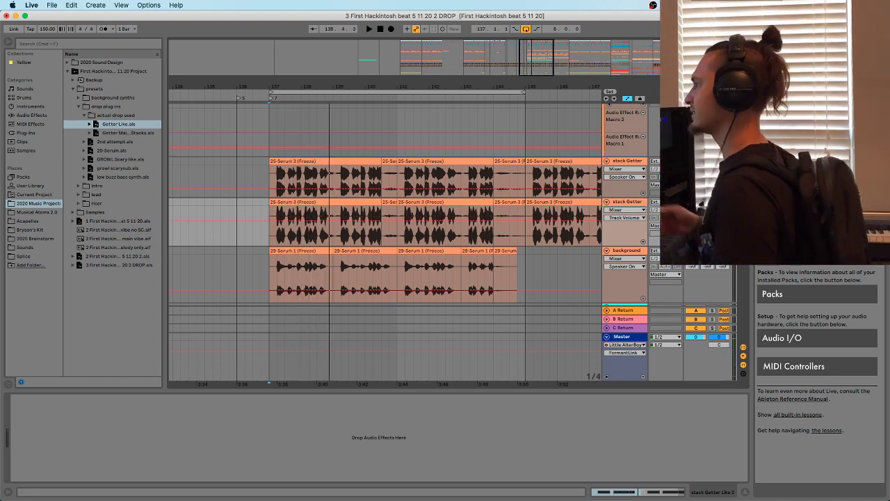
Hide the automation lanes and open the second stack Getter track's frozen 25-Serum 3 clip at bar 137
key("space")
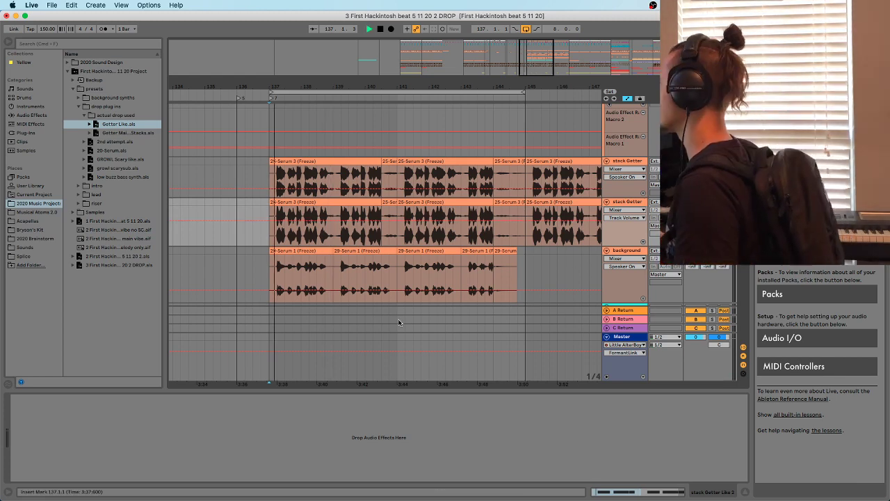
key("a")
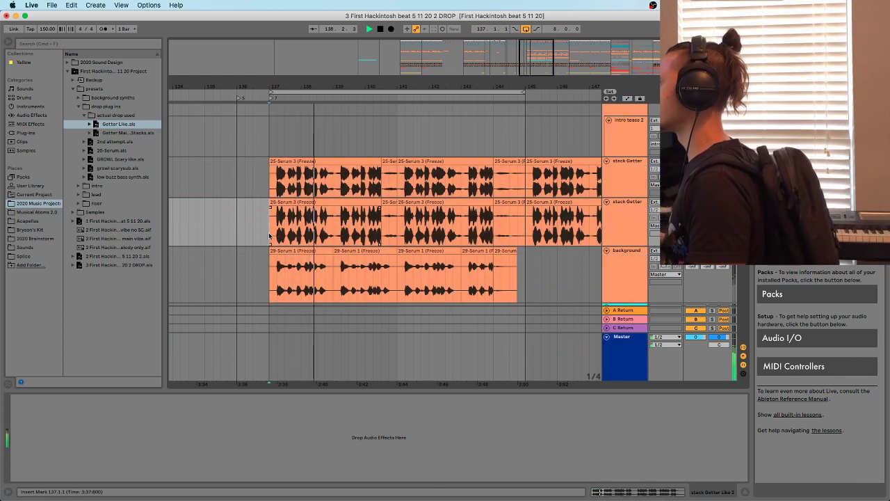
scroll(295, 233, "up", 5)
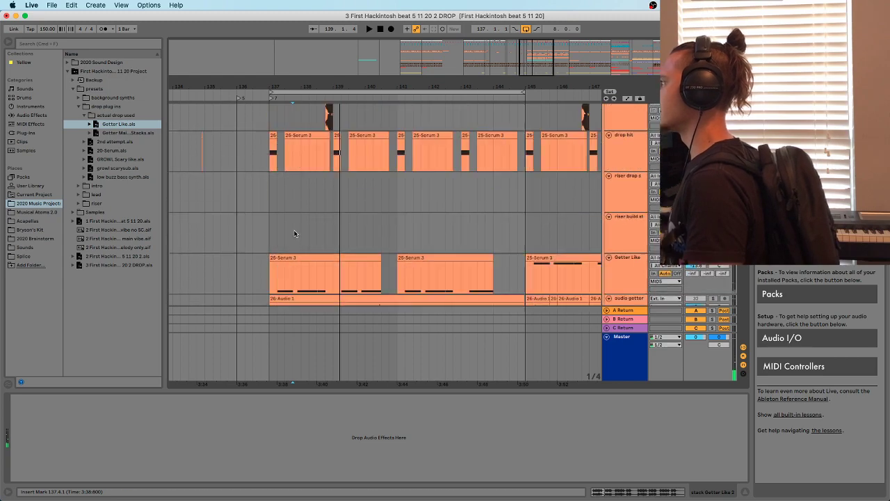
scroll(307, 242, "down", 4)
double_click(296, 247)
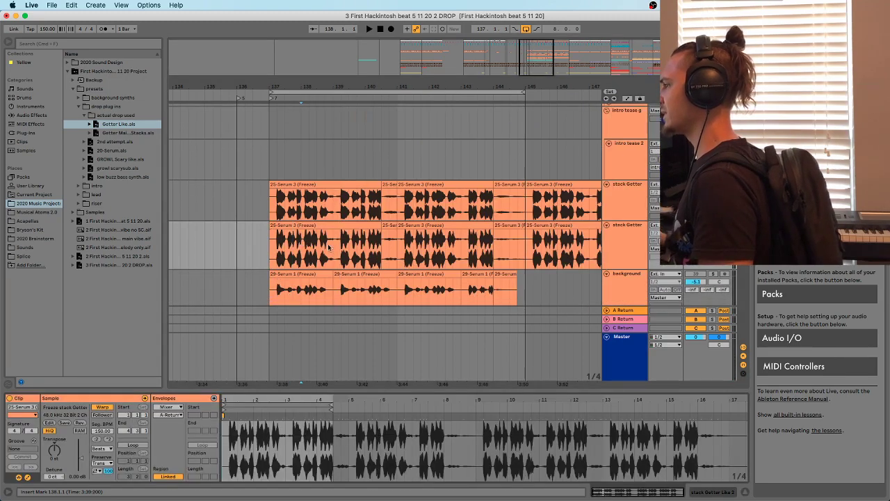
Select the audio getter track with its 26-Audio 1 clip at bar 137
scroll(317, 263, "down", 6)
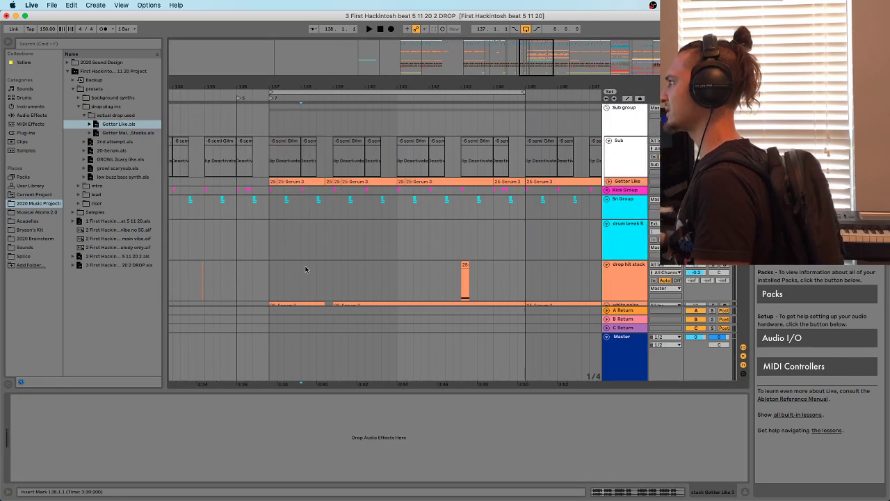
scroll(303, 264, "down", 6)
left_click(314, 238)
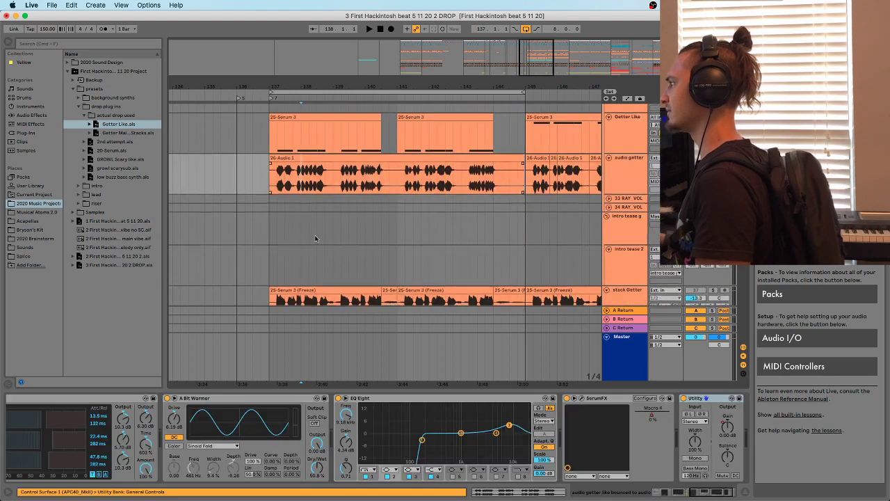
Copy the Audio Effect Rack containing the Vocoder from the audio getter track's device chain
scroll(315, 239, "down", 3)
left_click(316, 245)
scroll(318, 231, "up", 3)
left_click(319, 183)
key("shift+Tab")
key("shift+Tab")
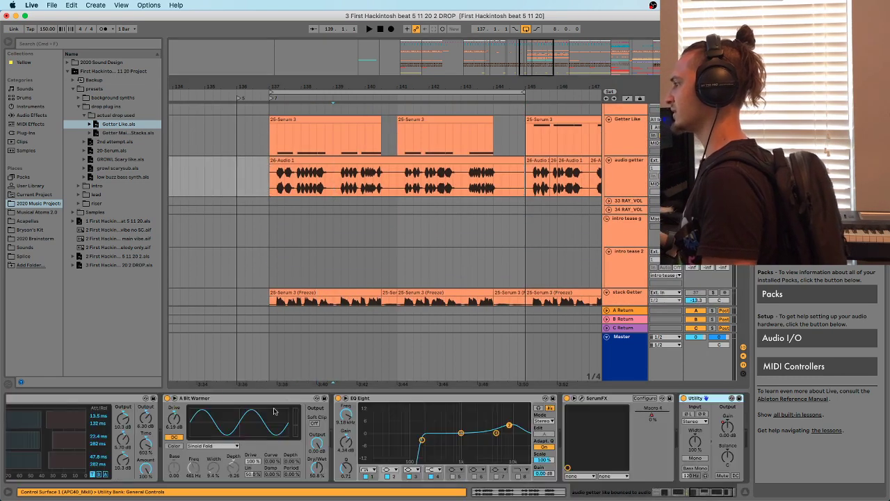
left_click_drag(721, 493, 672, 493)
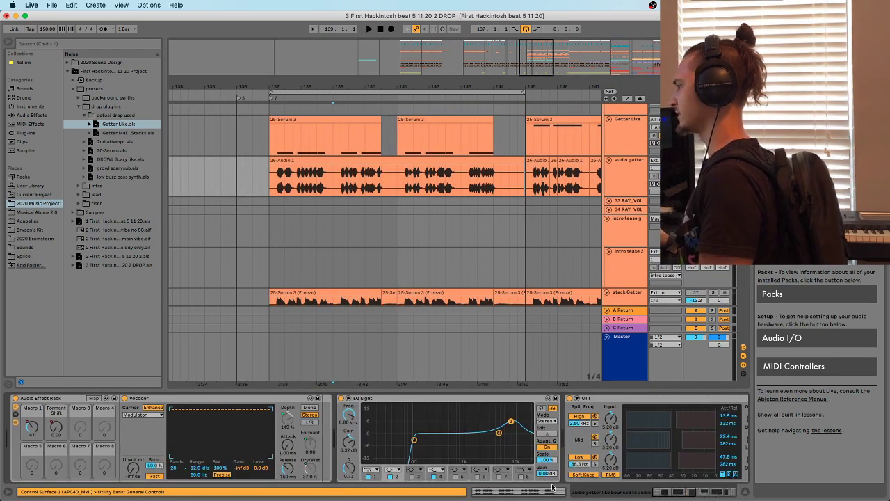
left_click(42, 399)
key("super+c")
Try the copied Audio Effect Rack on the second stack Getter track while playing the drop from bar 137
scroll(256, 282, "down", 10)
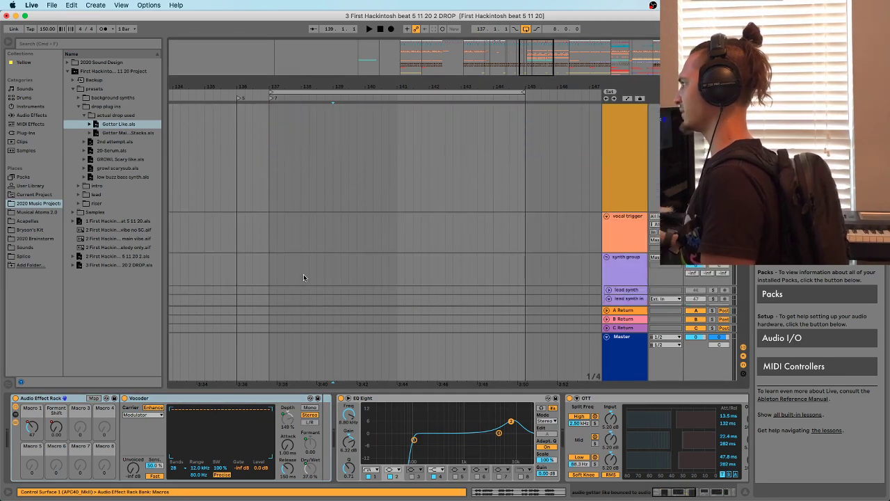
scroll(295, 279, "up", 8)
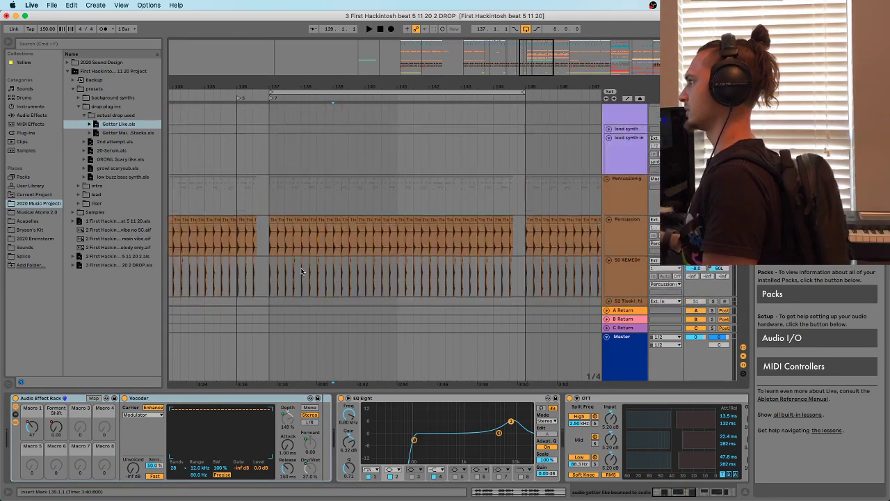
scroll(290, 218, "up", 3)
left_click(401, 233)
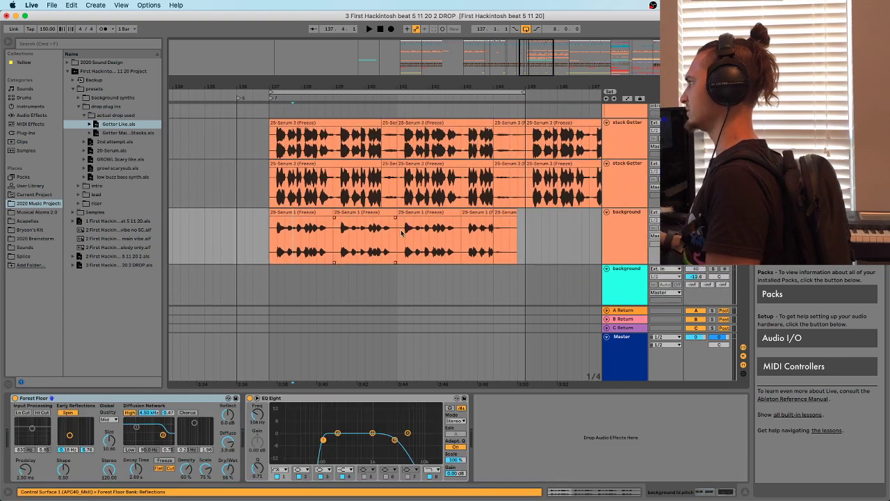
left_click(615, 196)
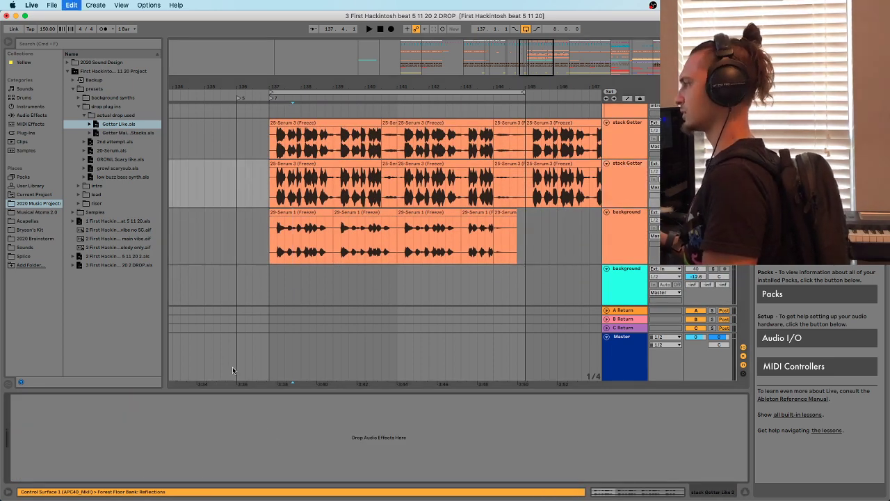
key("space")
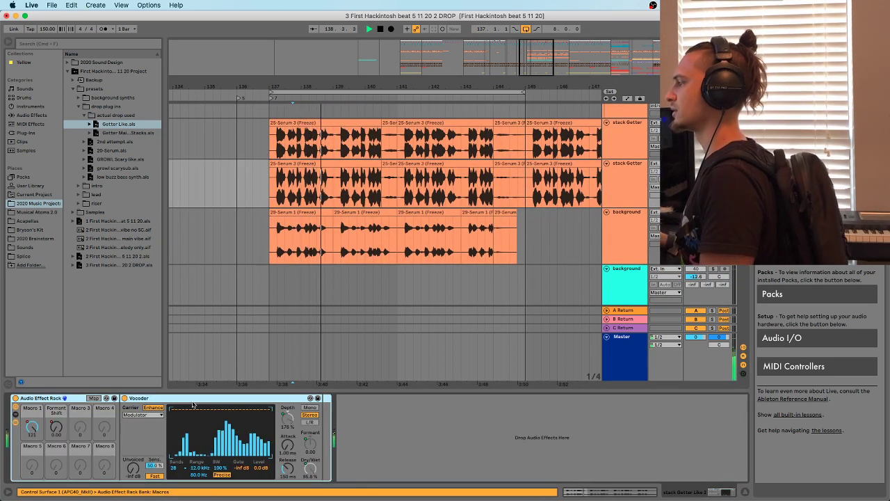
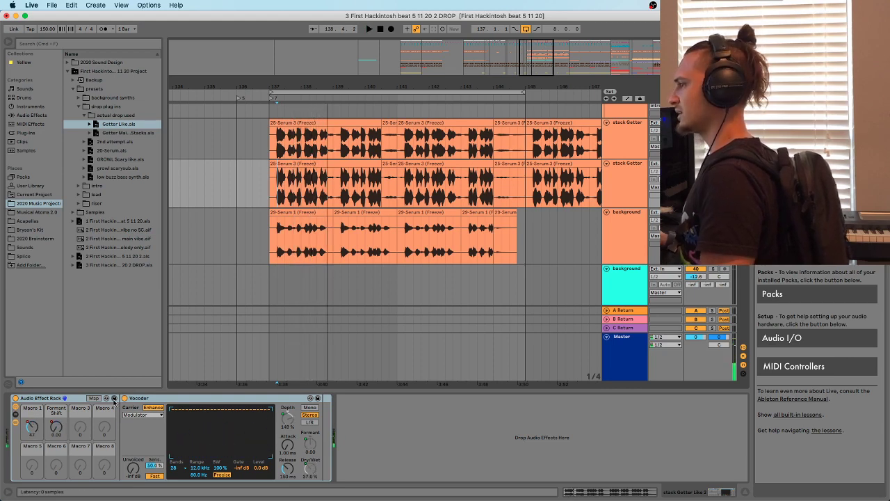
left_click(436, 159)
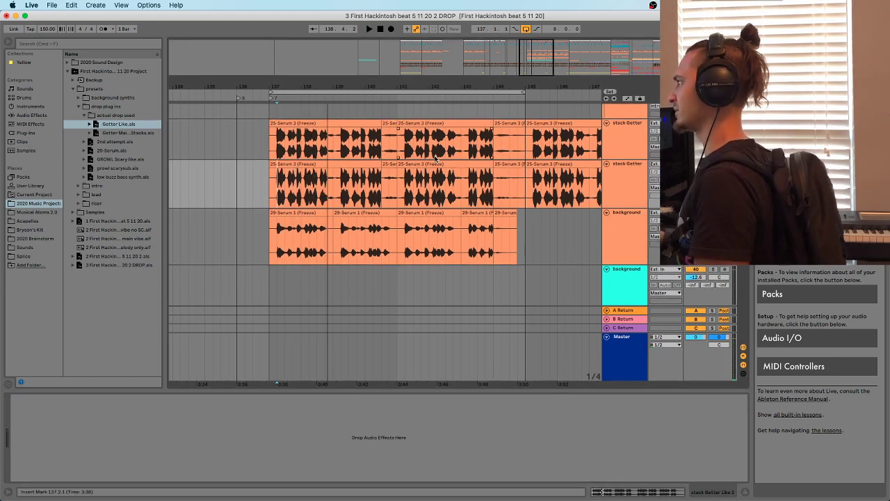
Open the Serum synth on the Getter Like track and play the drop from bar 137
scroll(539, 208, "up", 5)
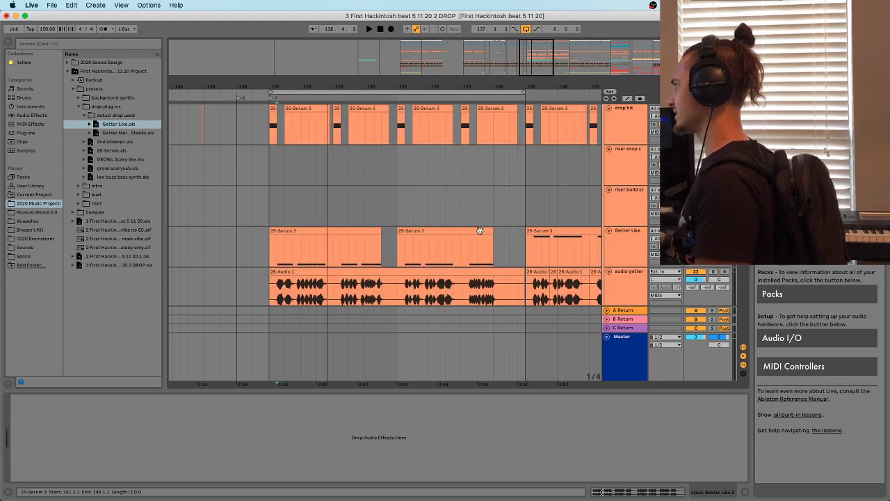
scroll(429, 233, "up", 6)
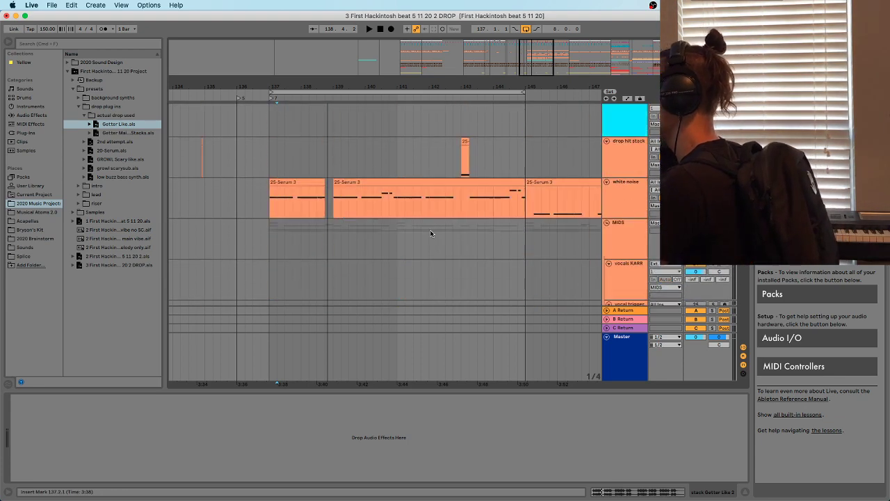
scroll(449, 224, "down", 5)
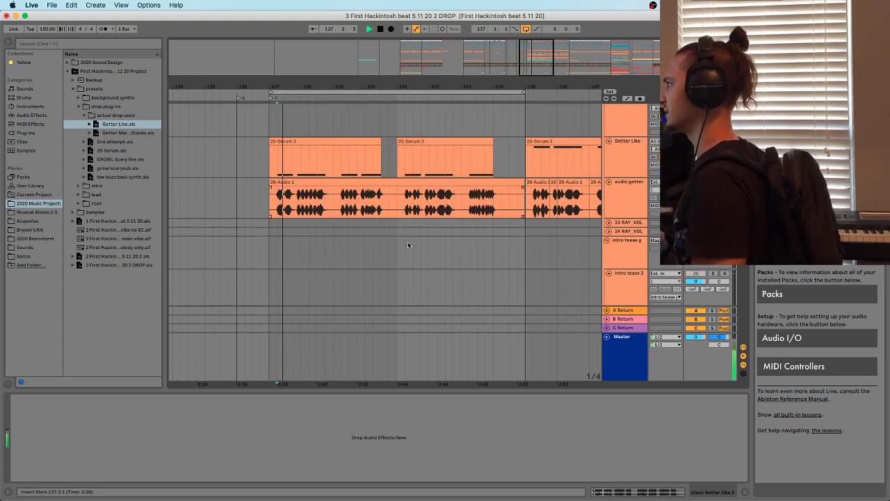
left_click(322, 174)
scroll(322, 222, "up", 2)
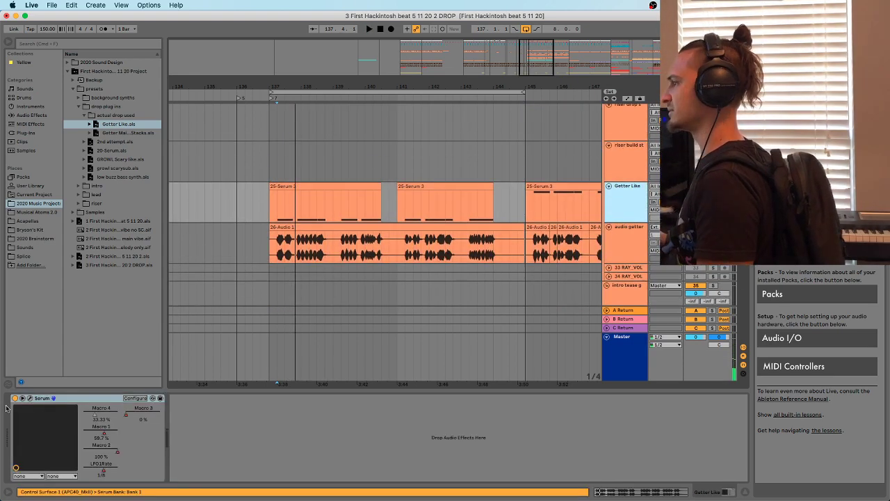
left_click(29, 398)
key("space")
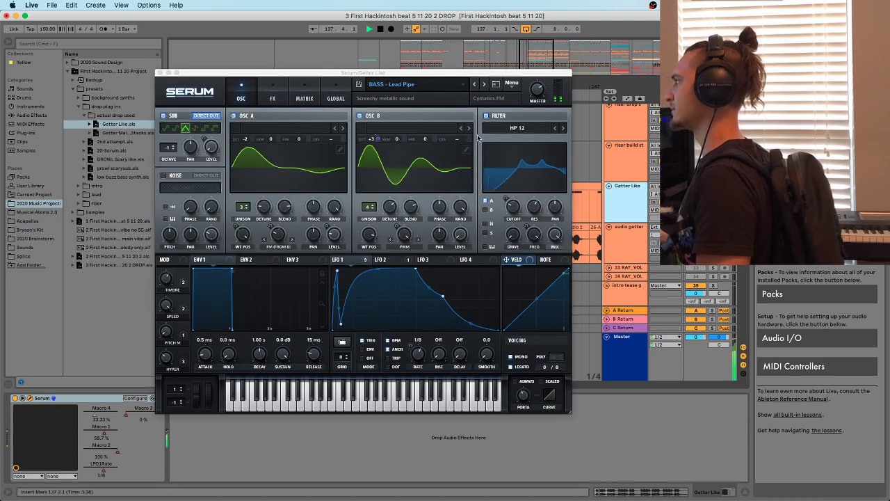
Compare the Getter Like sound with Serum's oscillator B switched off and on while replaying the drop
left_click(485, 249)
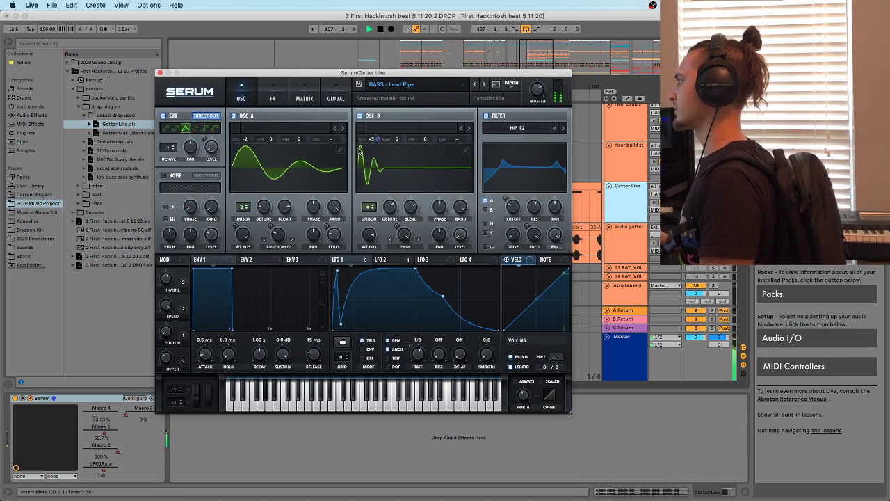
left_click(359, 116)
left_click(359, 116)
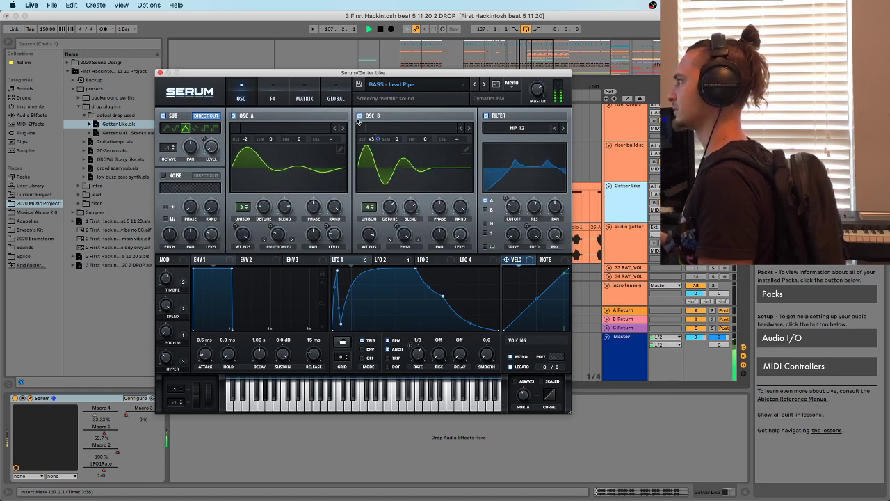
left_click(359, 116)
key("space")
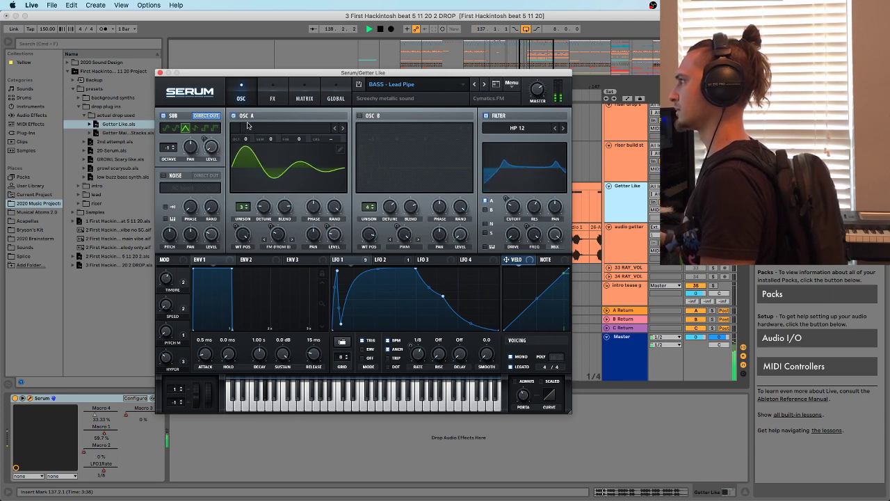
left_click(359, 116)
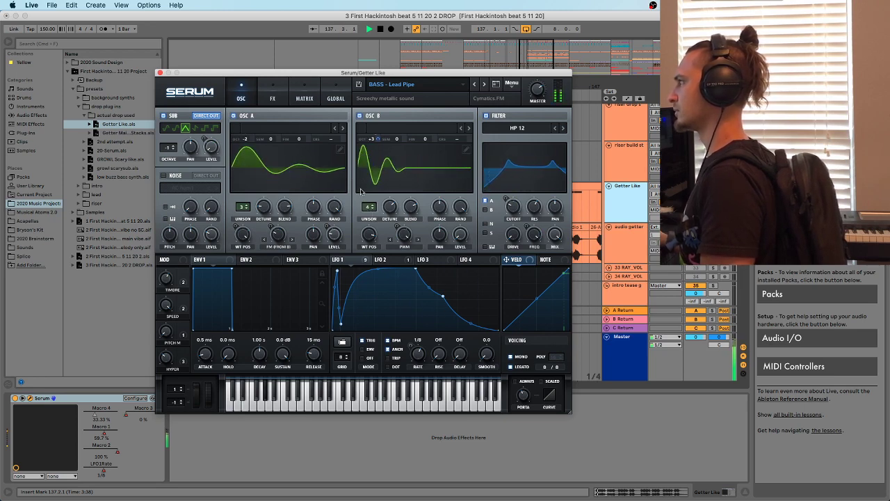
left_click(359, 116)
key("space")
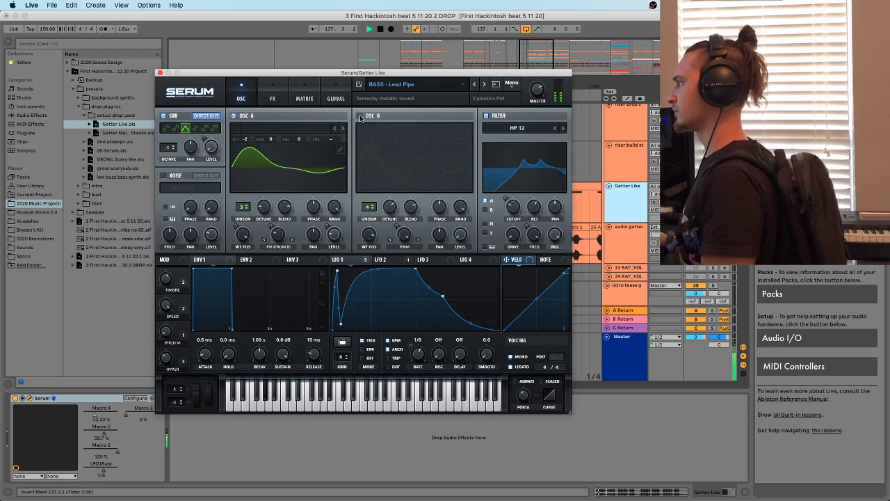
left_click(359, 116)
Audition Analog wavetables on oscillator B, stepping from BS2 - Filthy through BS2 - Subby Saw to BSOD_Square
left_click(273, 94)
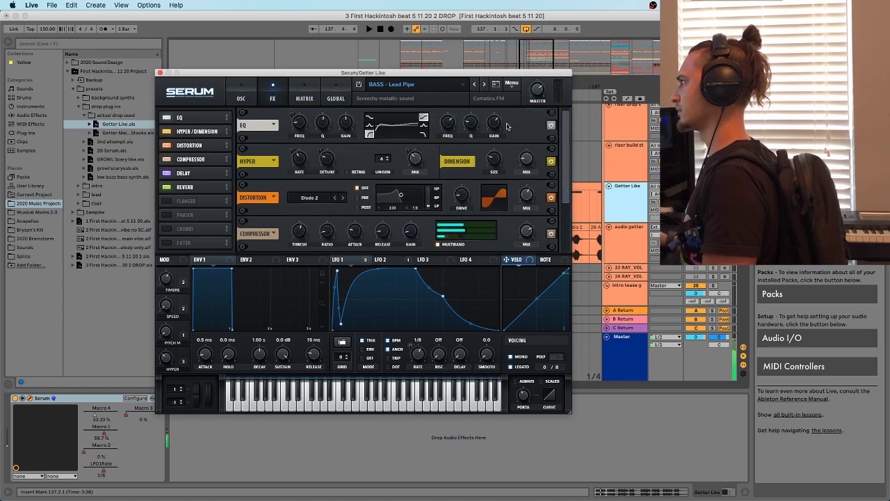
left_click(242, 97)
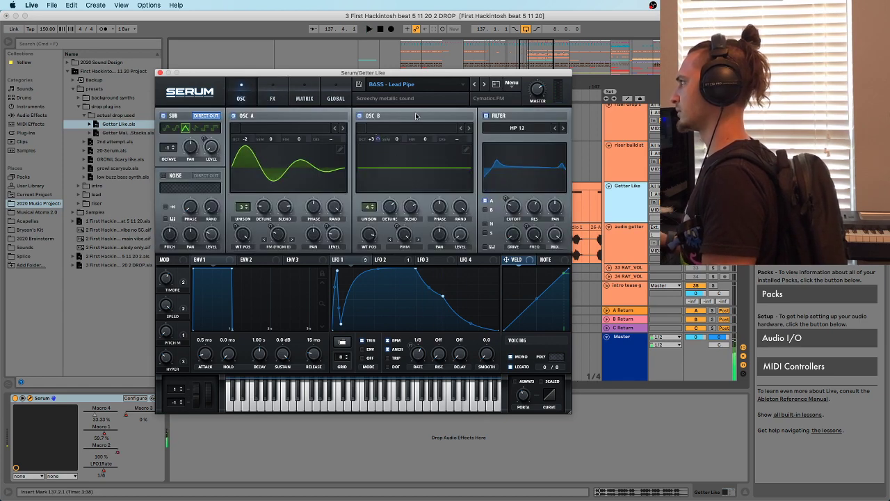
left_click(405, 128)
mouse_move(398, 142)
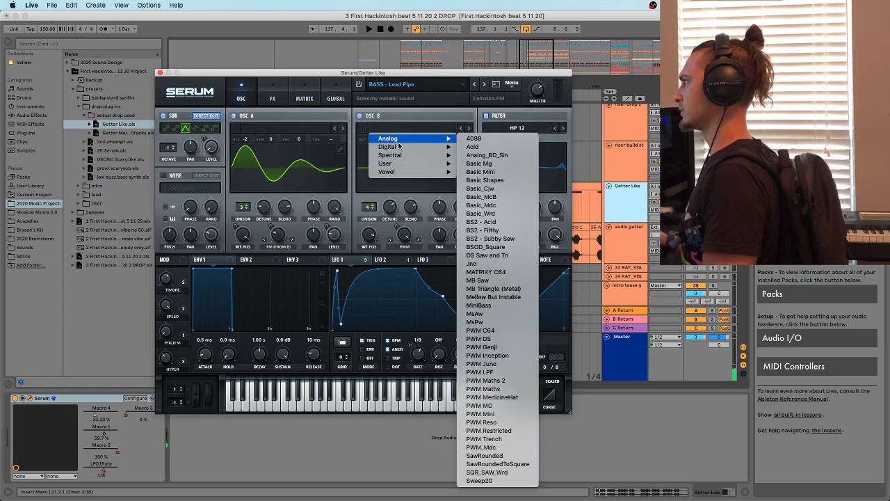
left_click(485, 180)
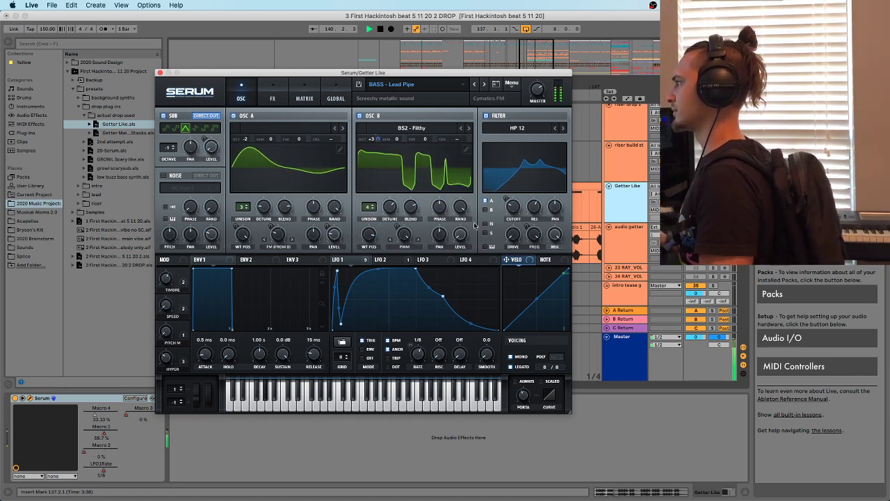
left_click(469, 128)
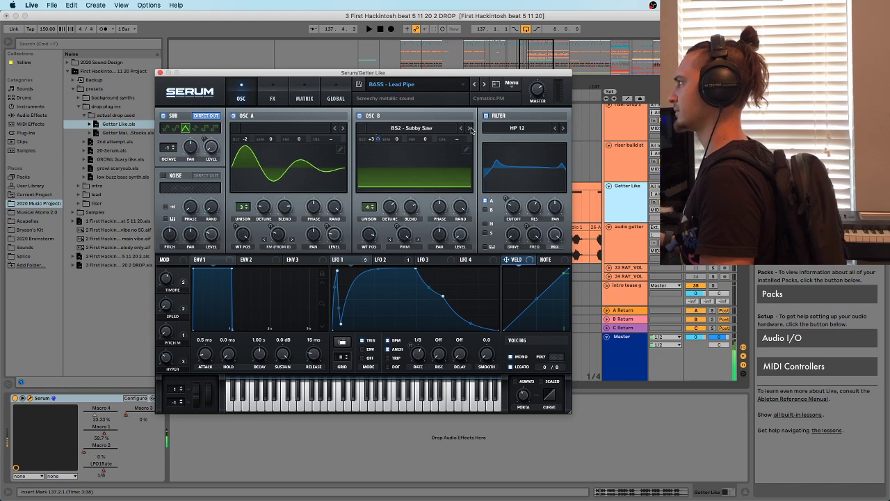
key("space")
key("space")
left_click(469, 130)
key("space")
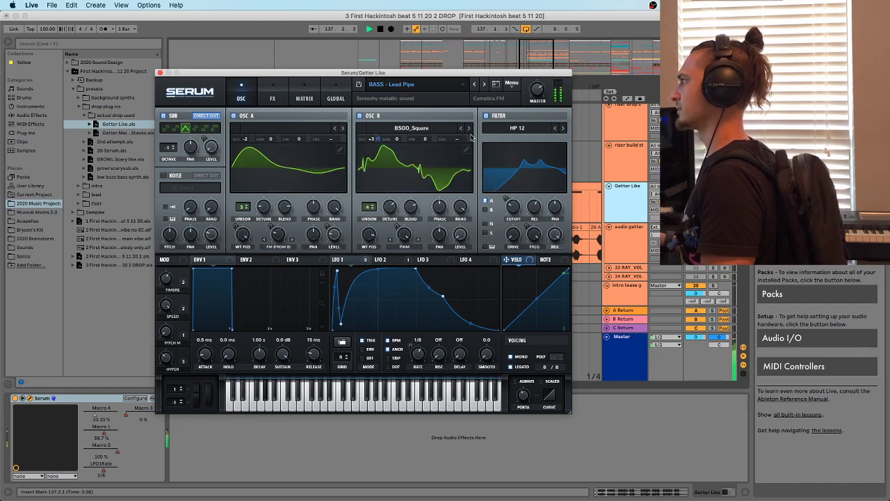
Bypass Hyper/Dimension in Serum's effects and review the remaining effects down to Reverb while the drop plays
left_click(273, 92)
scroll(554, 125, "down", 3)
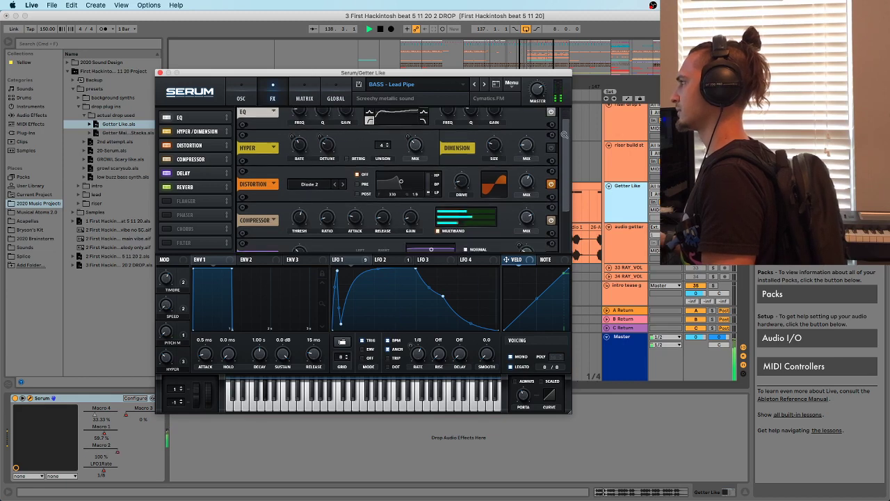
scroll(569, 232, "down", 2)
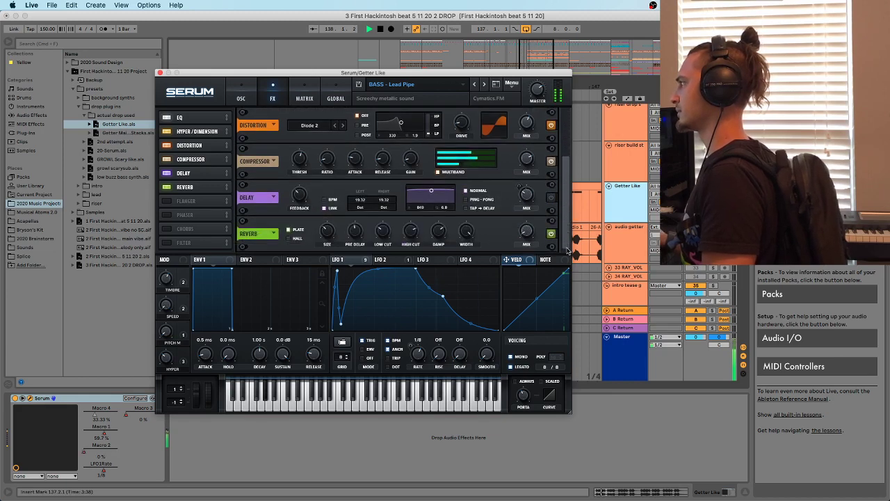
scroll(546, 226, "up", 2)
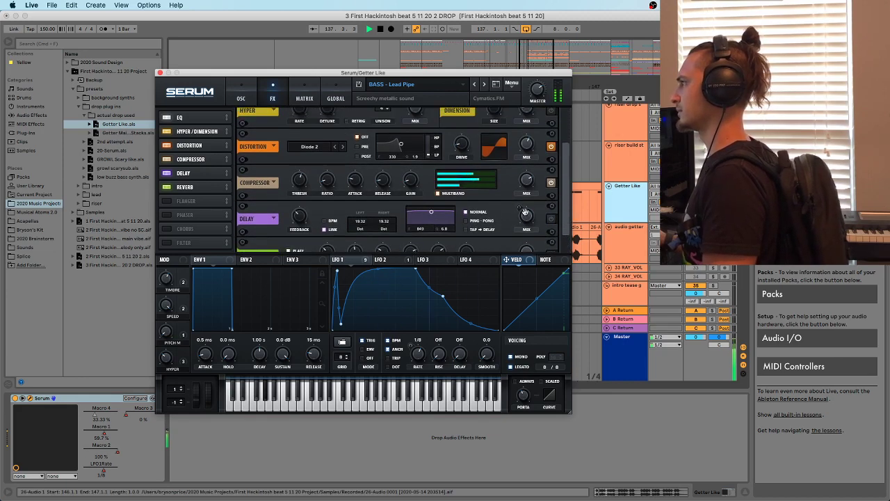
scroll(566, 193, "up", 2)
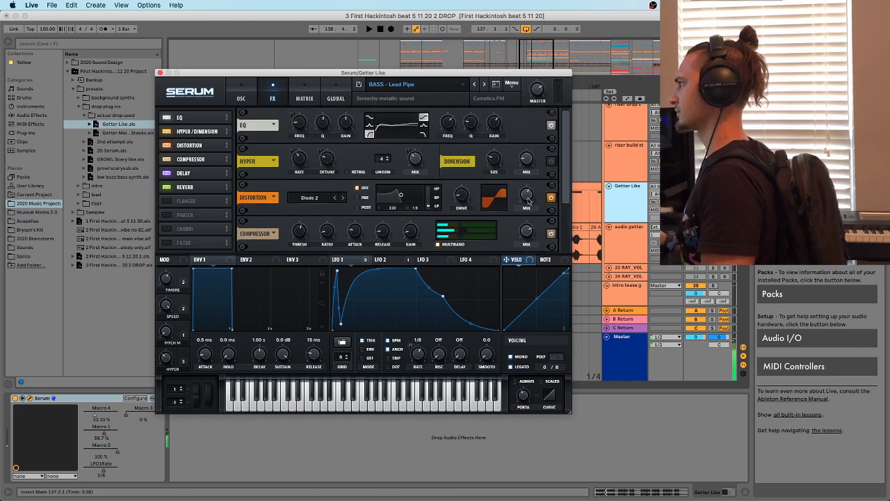
Change Serum's distortion mode from Diode 2 to X-Shaper and raise the distortion filter's frequency
left_click(319, 198)
left_click(326, 294)
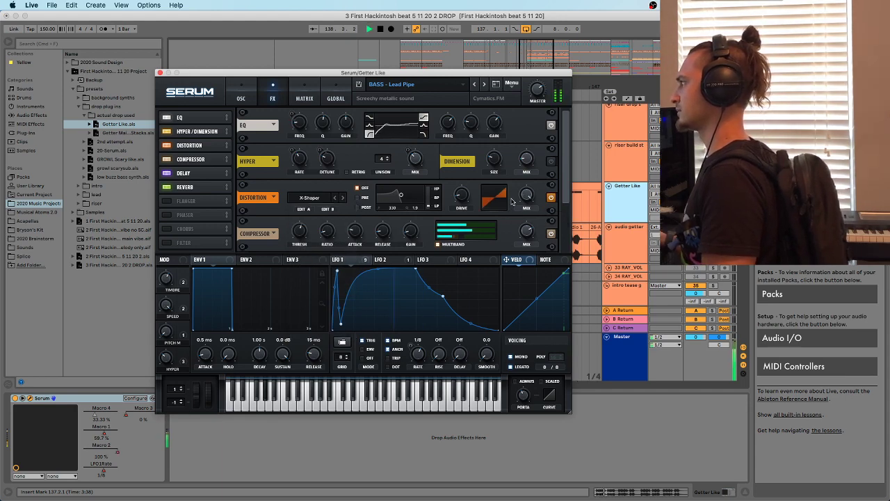
left_click_drag(397, 196, 420, 196)
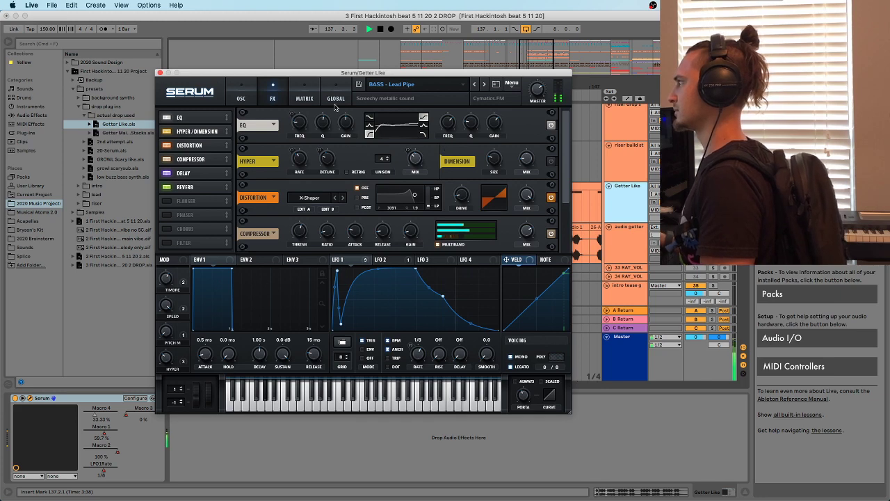
Reshape the falling slope of LFO 1 and switch oscillator B to the Jno wavetable while auditioning the drop
left_click(241, 96)
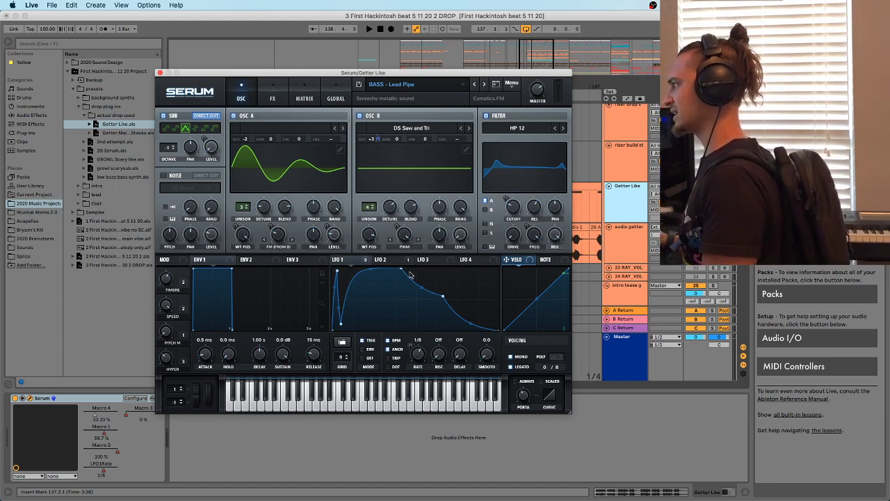
key("space")
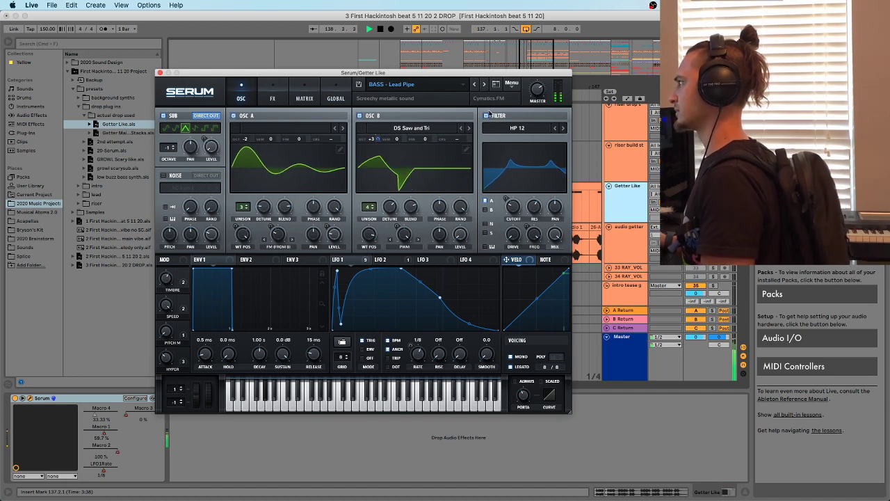
left_click(486, 116)
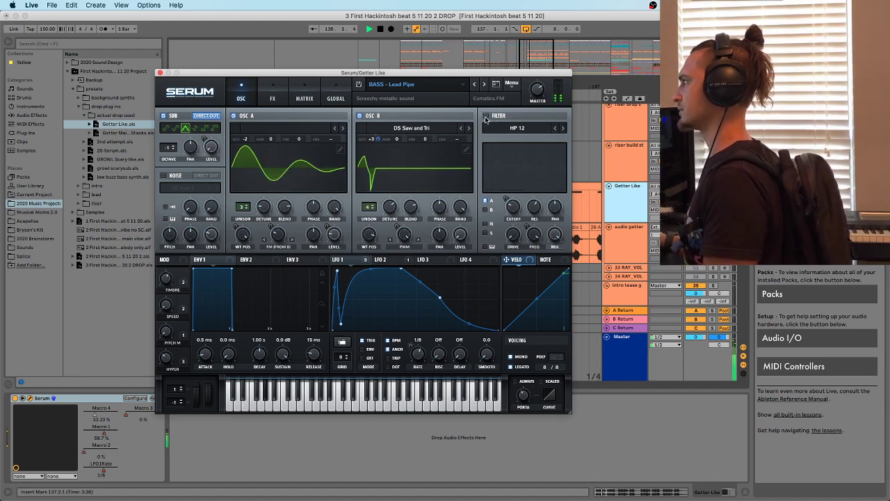
left_click(485, 116)
mouse_move(247, 140)
left_mouse_down()
mouse_move(254, 122)
mouse_move(252, 141)
left_mouse_up()
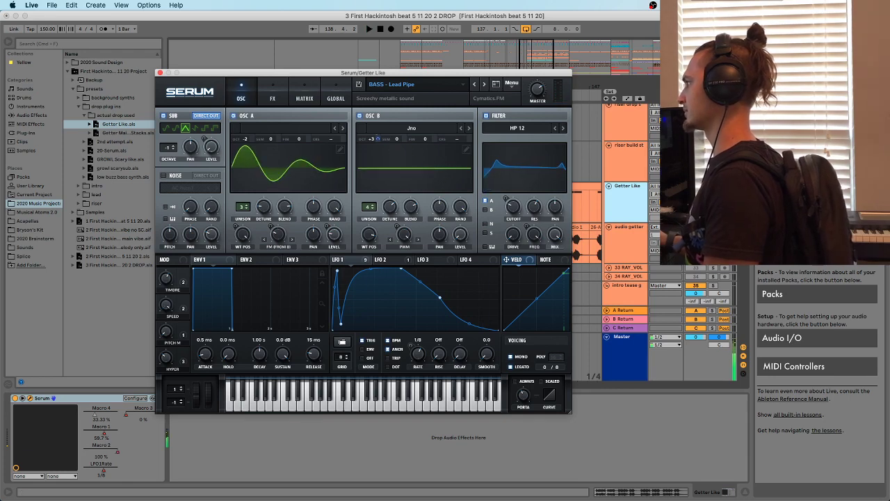
Audition the drop with the reworked Getter Like sound and close the Serum window
left_click(53, 399)
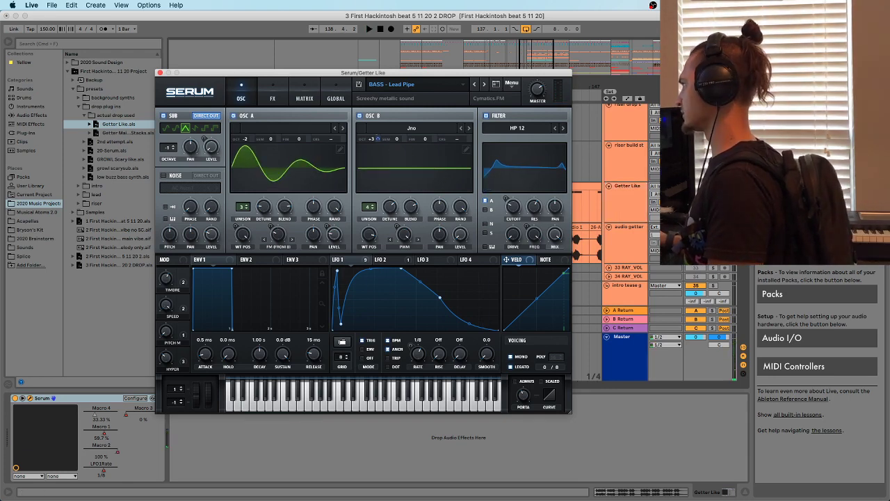
left_click(712, 187)
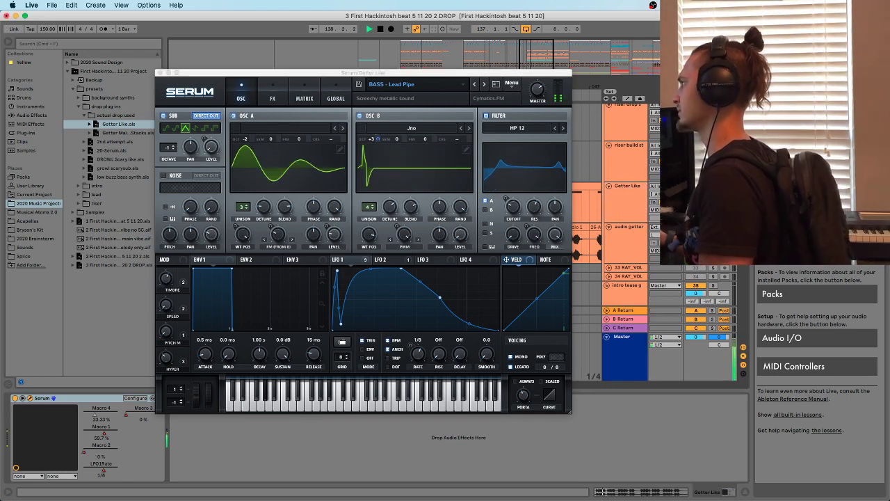
key("space")
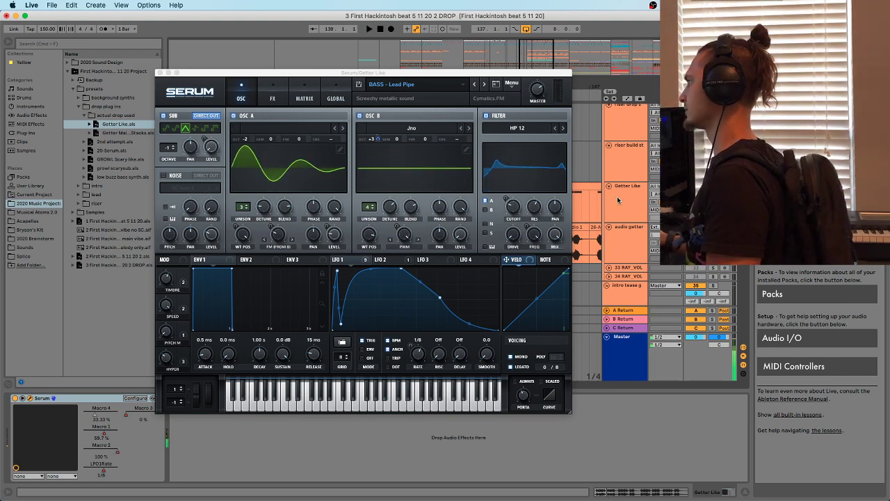
left_click(159, 73)
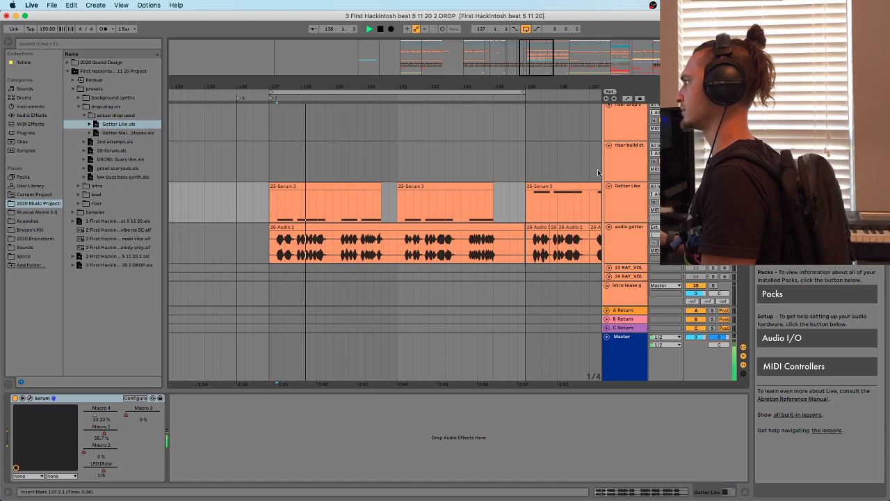
Move the Getter Like track below the RAY_VOL tracks and into the intro tease group
left_click(640, 188)
scroll(629, 167, "down", 3)
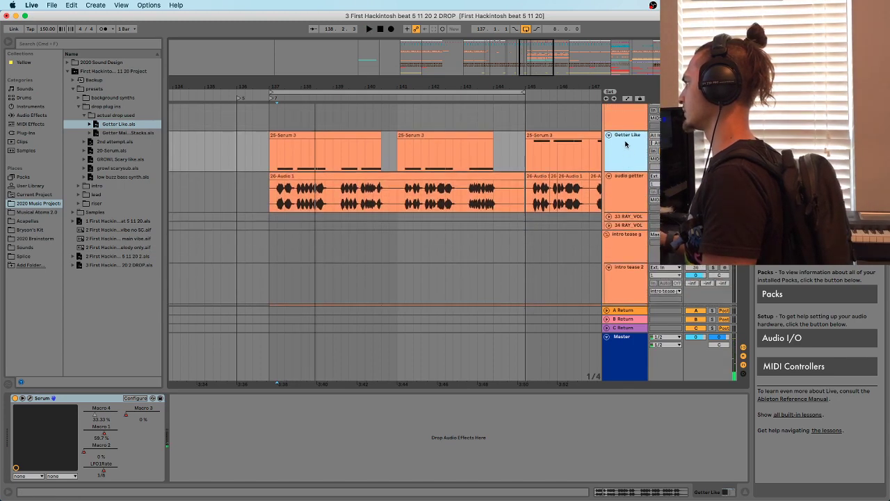
left_click_drag(625, 144, 625, 239)
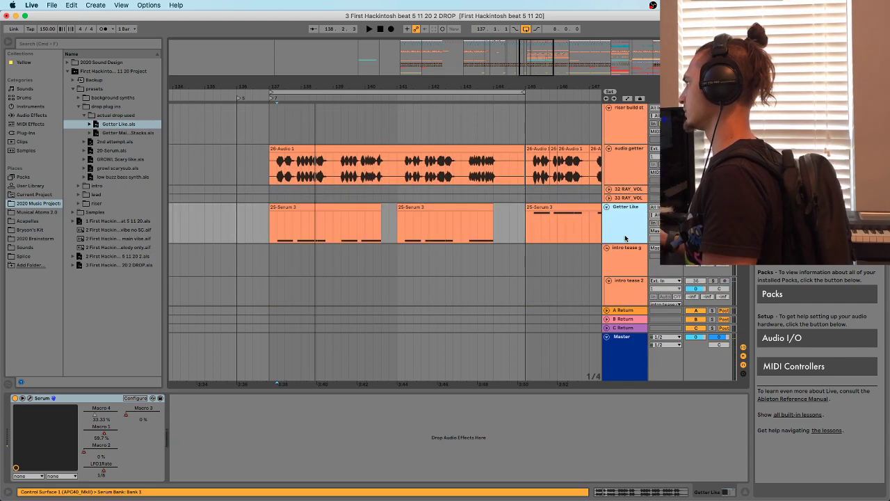
scroll(616, 234, "down", 5)
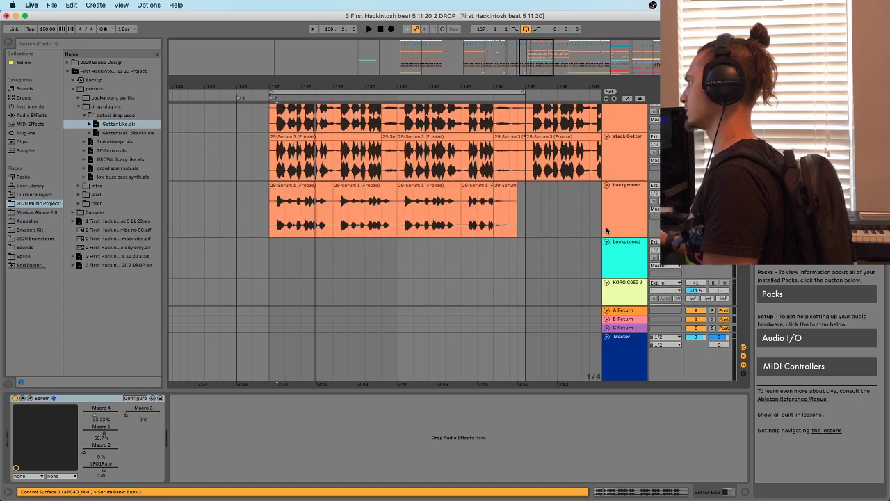
scroll(607, 229, "up", 5)
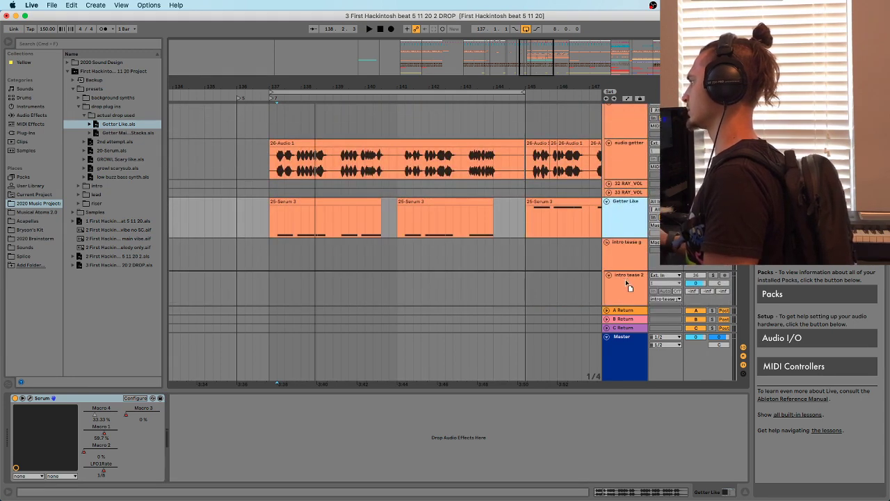
left_click_drag(614, 269, 615, 267)
Audition the drop while viewing the intro tease group's EDM process chain and the Getter Like track's devices
left_click(624, 220)
key("shift+Tab")
key("shift+Tab")
key("space")
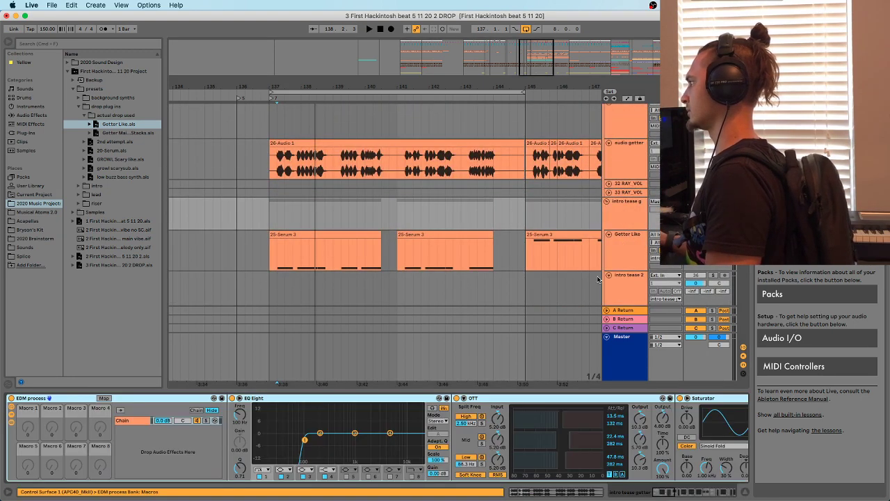
scroll(590, 254, "up", 1)
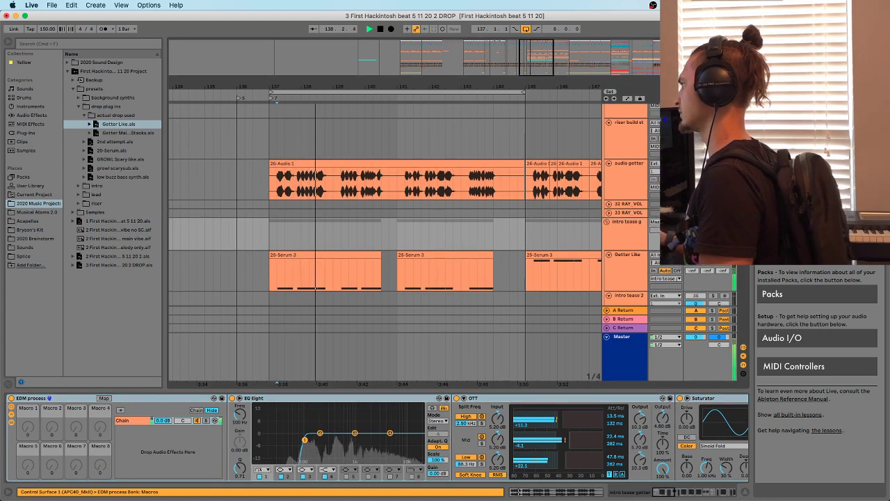
key("space")
key("space")
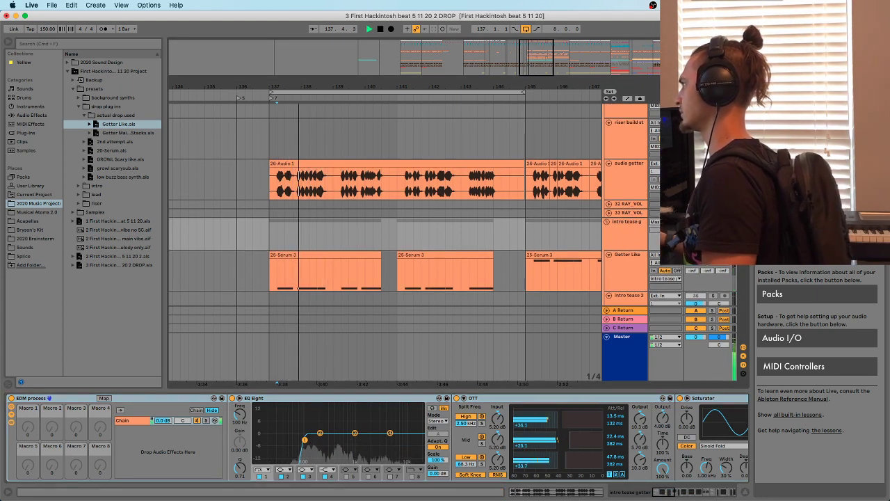
left_click(628, 266)
key("space")
key("space")
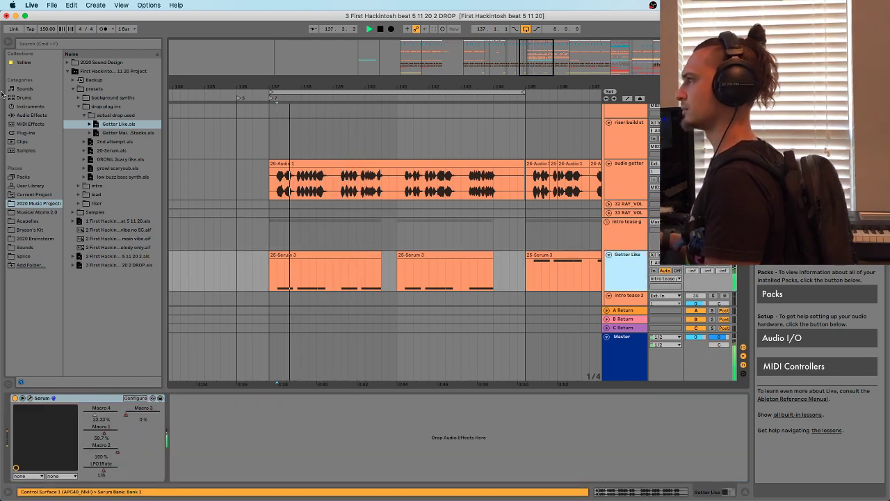
Add an EQ Eight after Serum on the Getter Like track and play the drop
key("space")
left_click(28, 115)
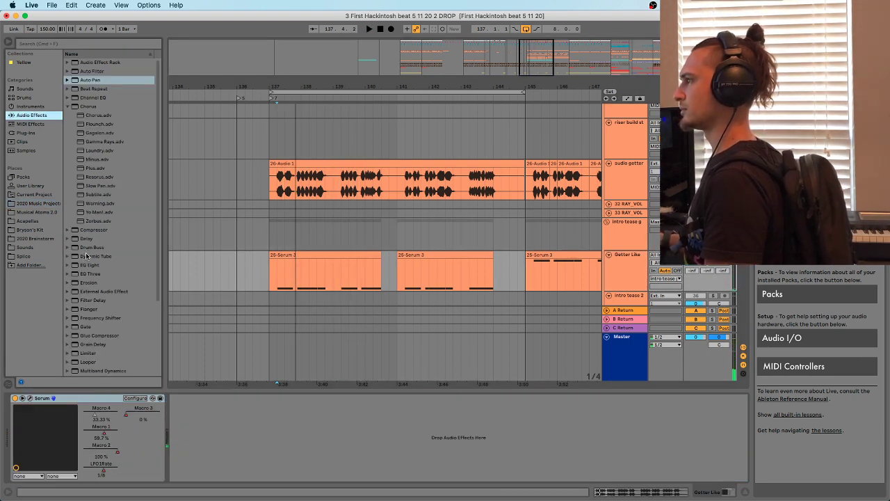
left_click_drag(89, 265, 147, 313)
key("space")
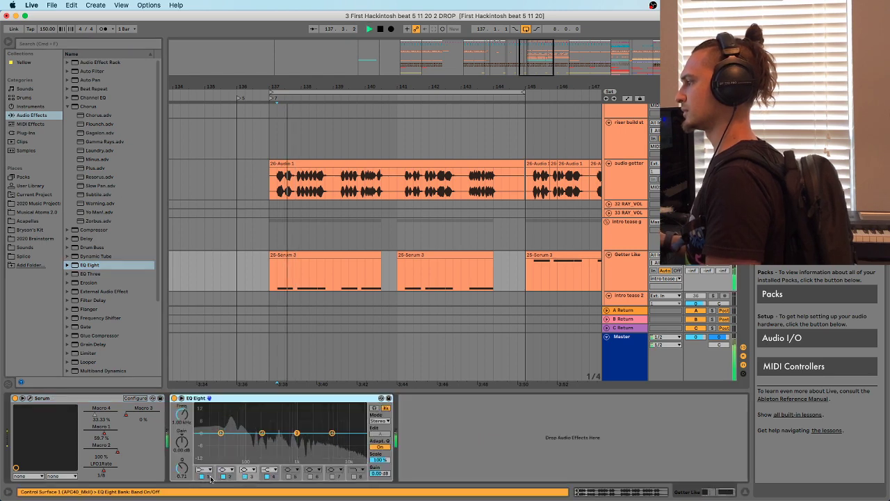
Change EQ Eight's first band to a low cut and raise its frequency to about 138 Hz while auditioning
key("space")
left_click(205, 470)
left_click(203, 415)
key("space")
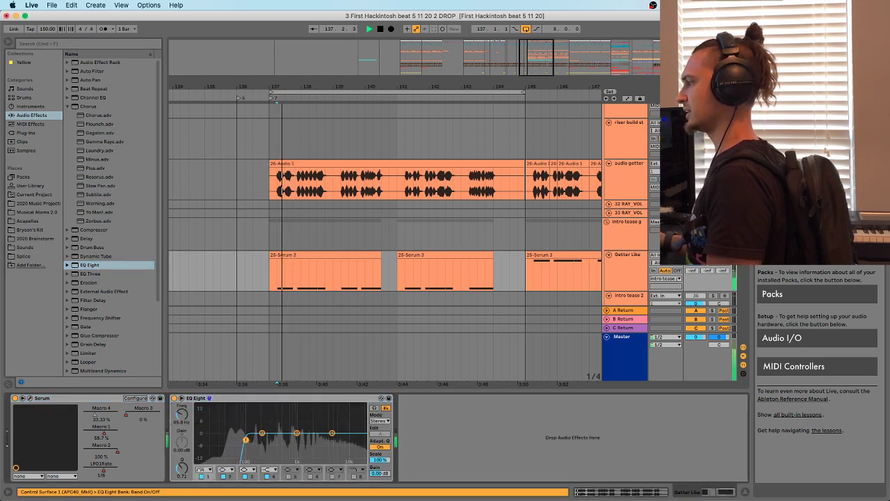
left_click_drag(220, 433, 256, 439)
key("space")
key("space")
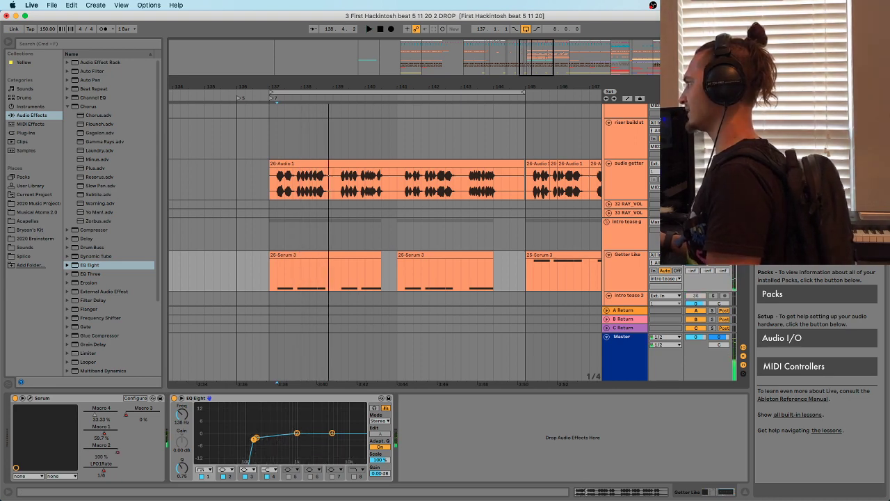
Select the Getter Like clip at bar 137 and check its Serum oscillator settings
left_click(630, 264)
left_click(282, 256)
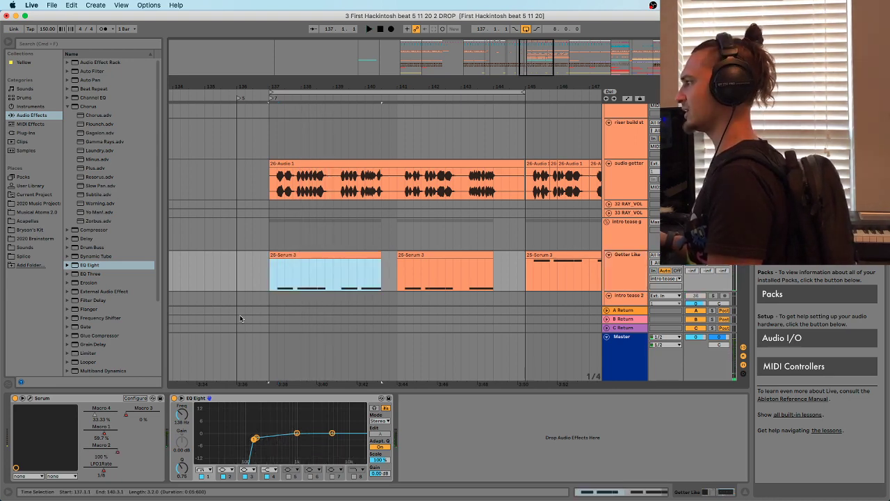
left_click(29, 398)
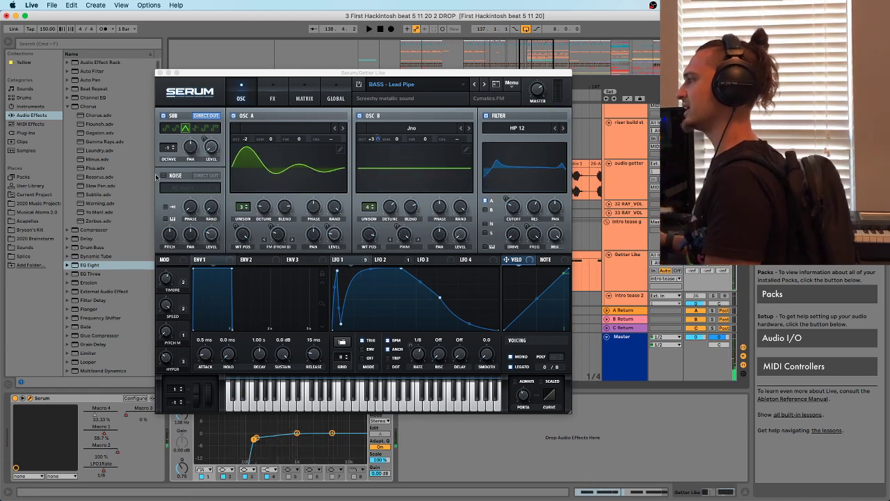
left_click(159, 73)
Raise EQ Eight's low cut to about 1.11 kHz and dip the second and third bands slightly while the drop plays
left_click_drag(256, 444, 294, 437)
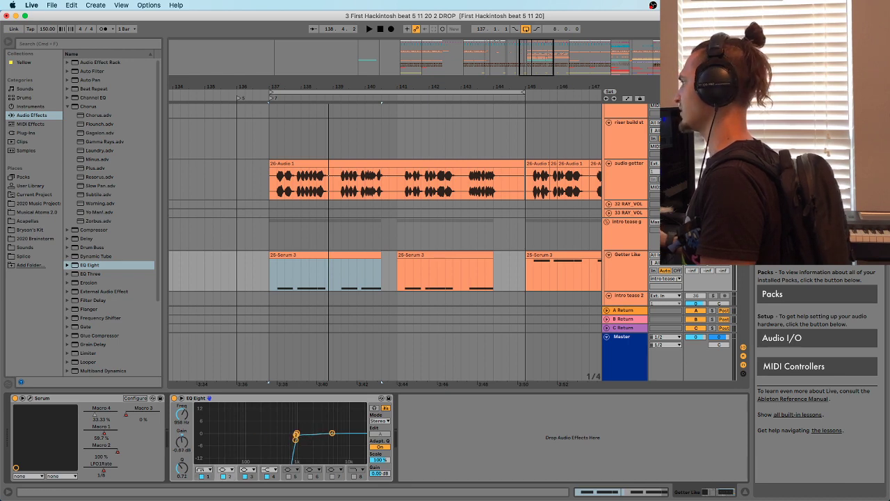
key("space")
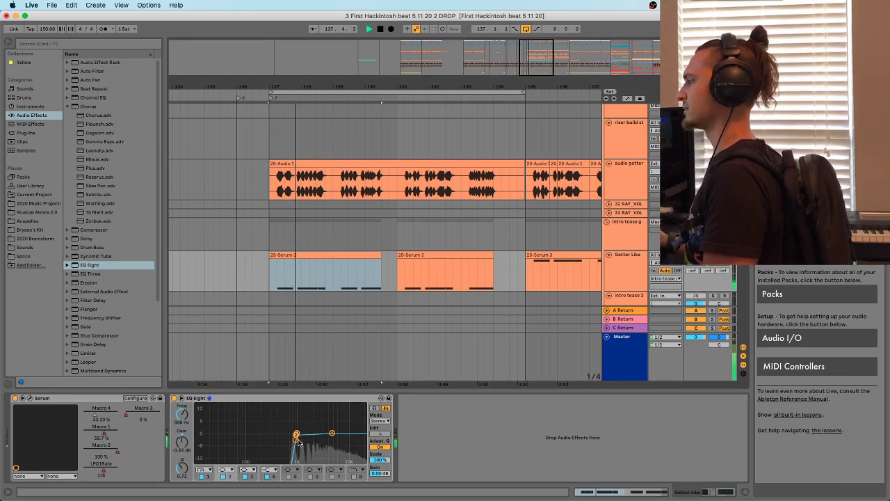
left_click_drag(298, 443, 290, 440)
key("space")
key("space")
key("space")
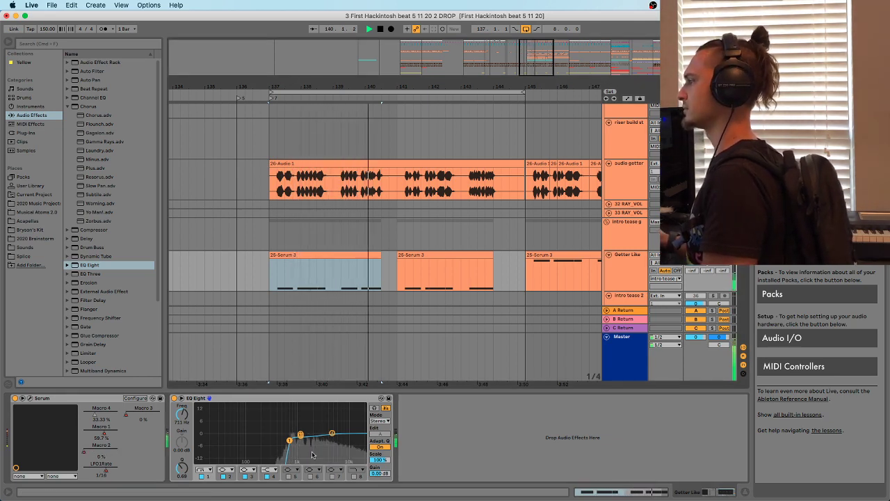
left_click_drag(289, 440, 299, 441)
key("space")
key("space")
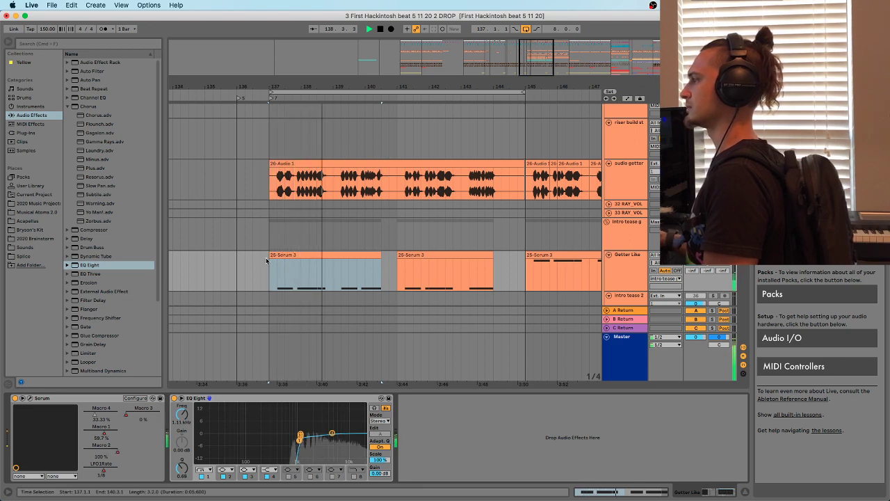
Duplicate the Getter Like track with its clips and devices
left_click(625, 263)
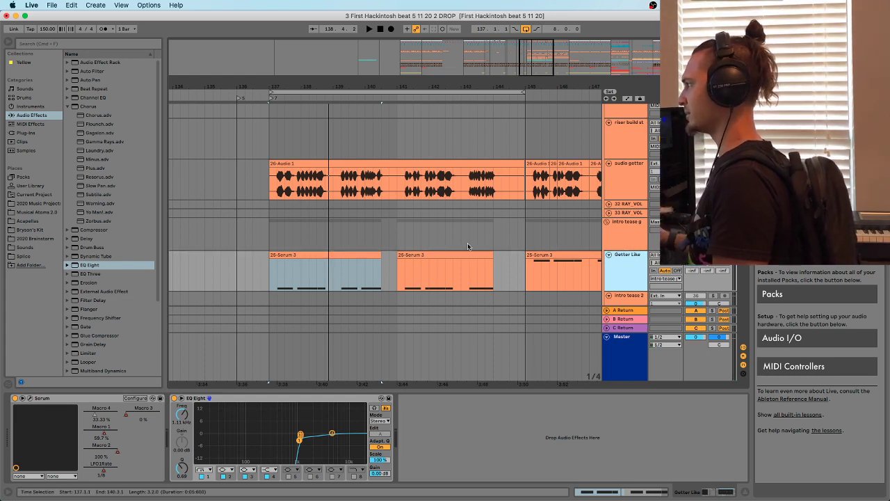
left_click_drag(632, 267, 630, 256)
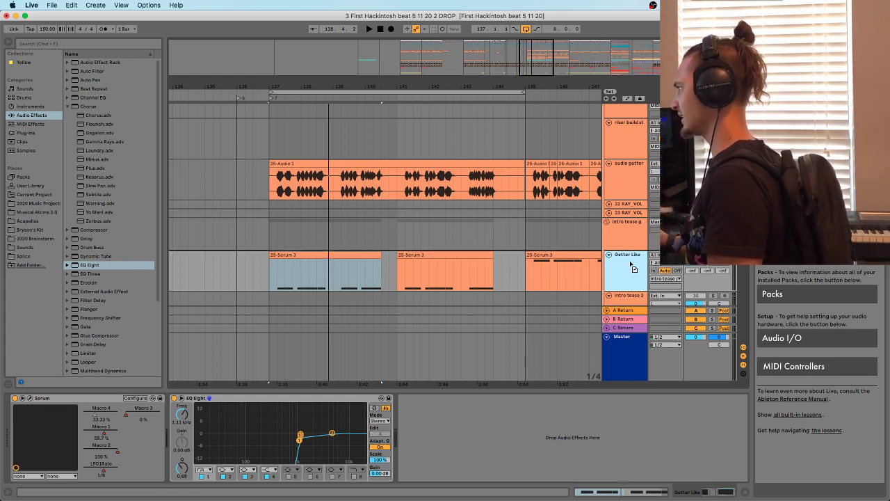
key("super+d")
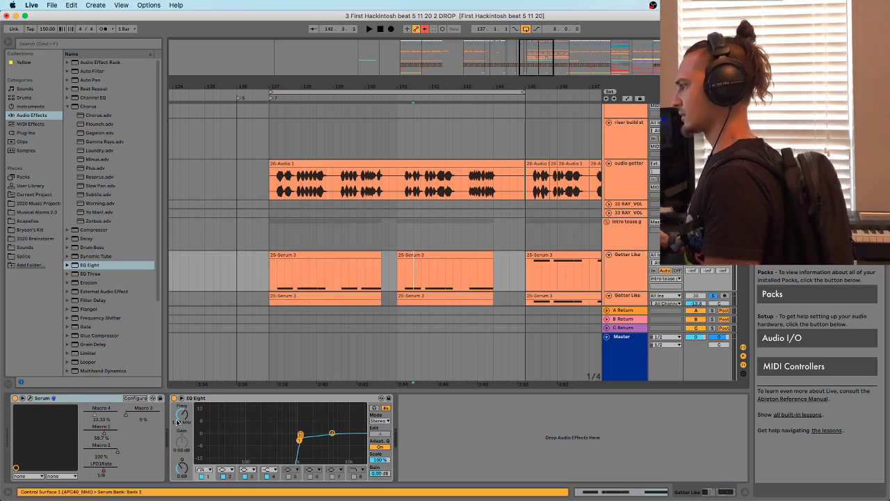
Lower EQ Eight's low cut to about 95.8 Hz on the upper Getter Like track, disable bands 2 and 3, and audition
left_click_drag(177, 422, 178, 438)
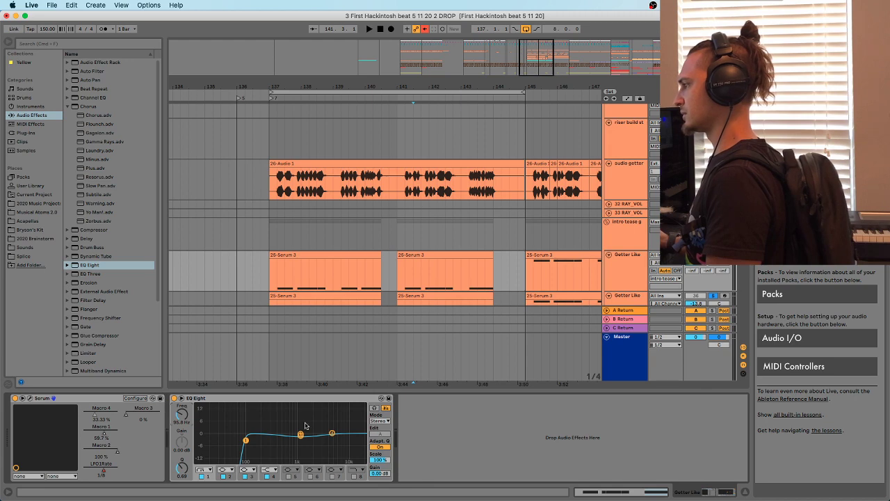
left_click(226, 477)
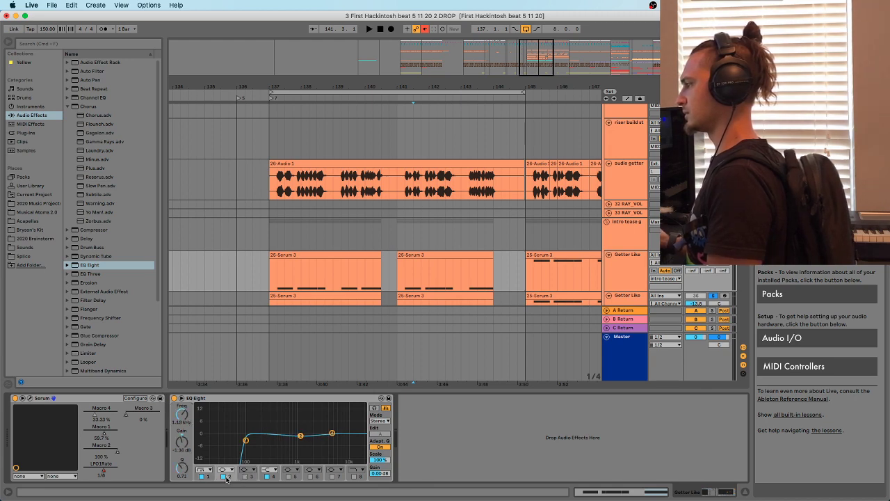
key("space")
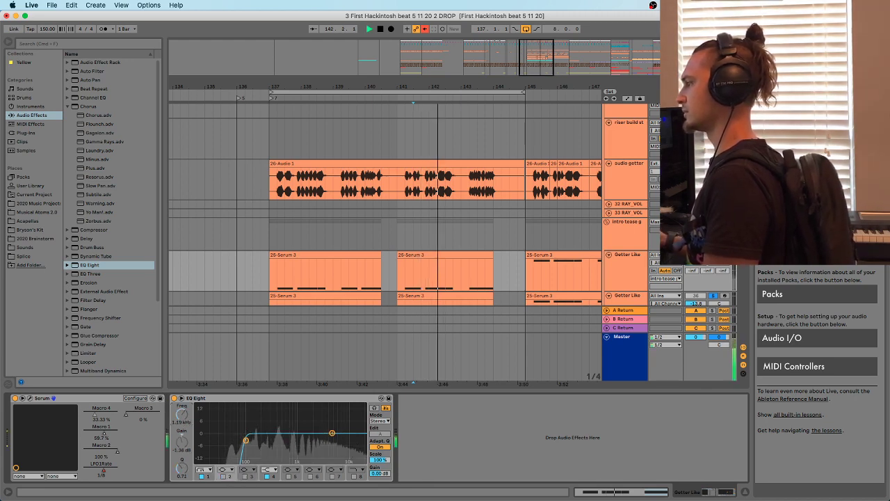
key("space")
key("space")
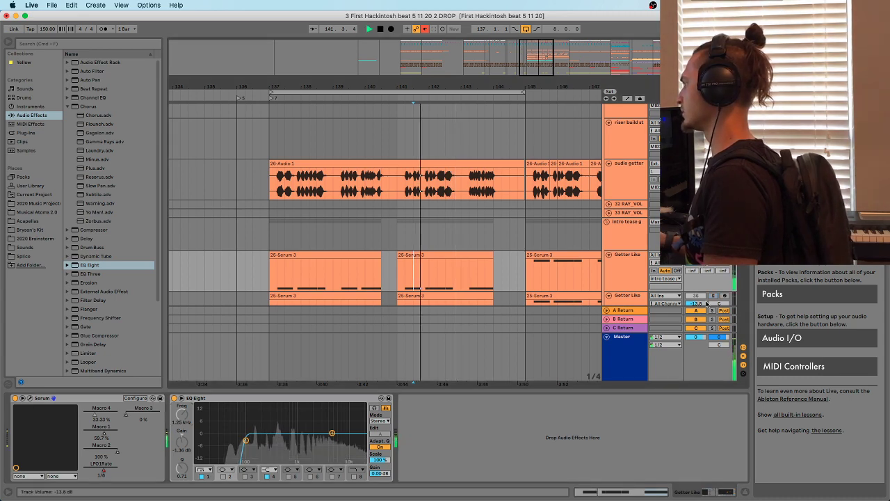
Solo the lower Getter Like track, then select the upper track's first clip and play from bar 137
left_click(713, 296)
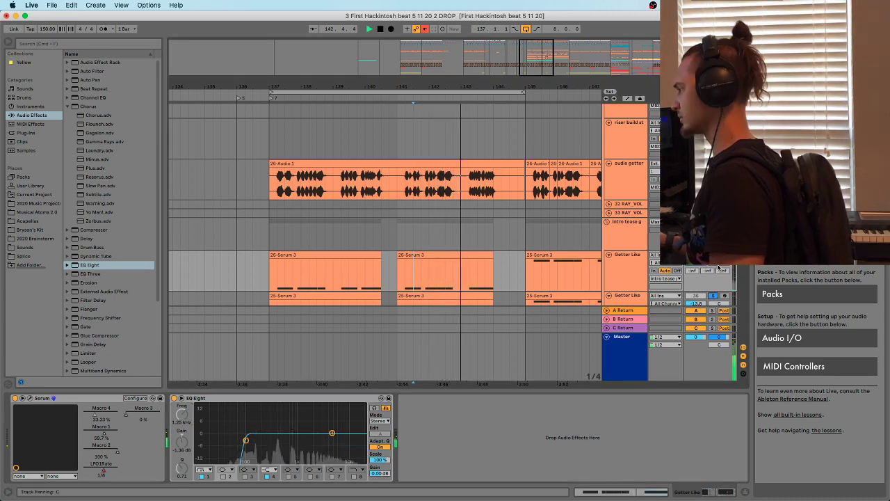
key("space")
key("space")
left_click(334, 255)
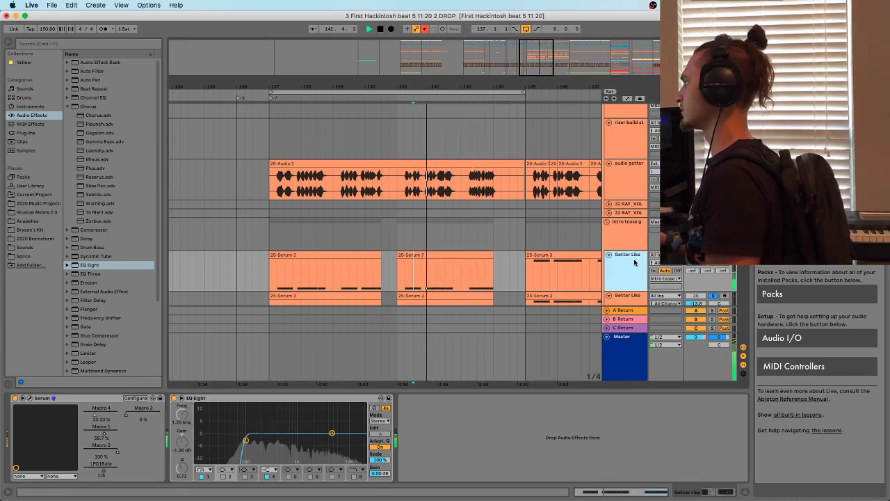
left_click(334, 255)
key("space")
key("space")
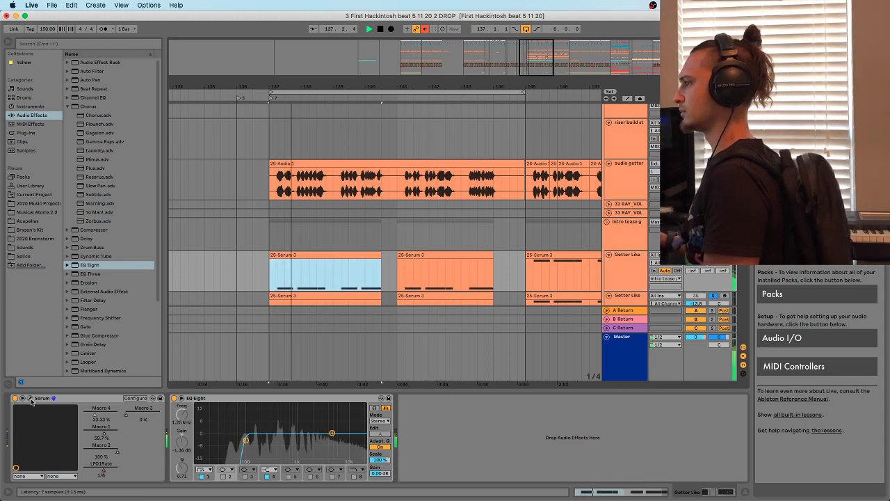
Open Serum on the upper Getter Like track and turn off oscillator B and the sub oscillator
left_click(53, 398)
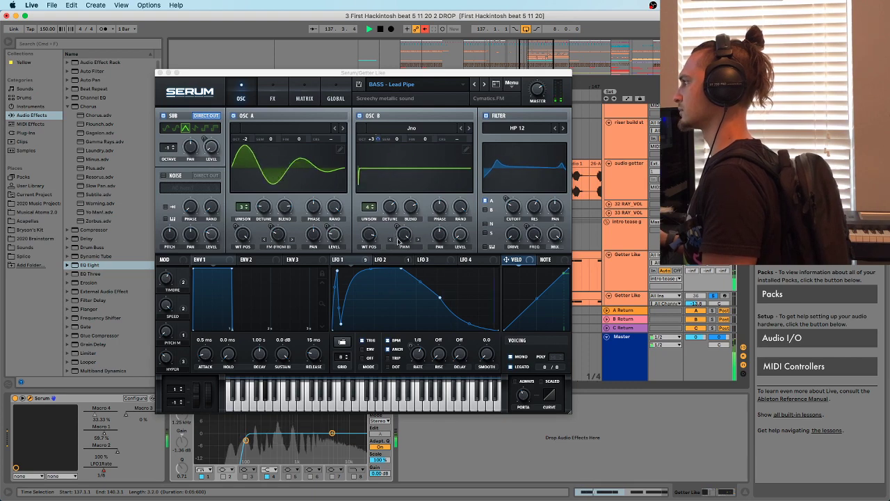
left_click(359, 115)
mouse_move(245, 141)
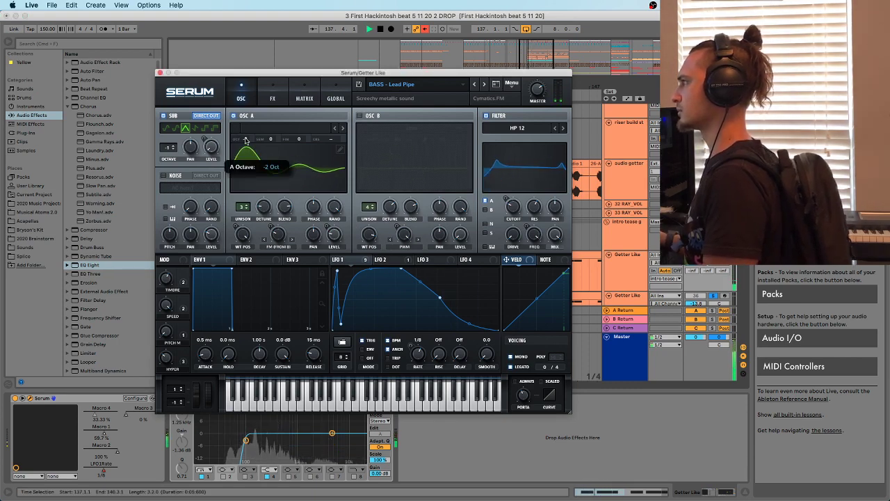
left_click(164, 117)
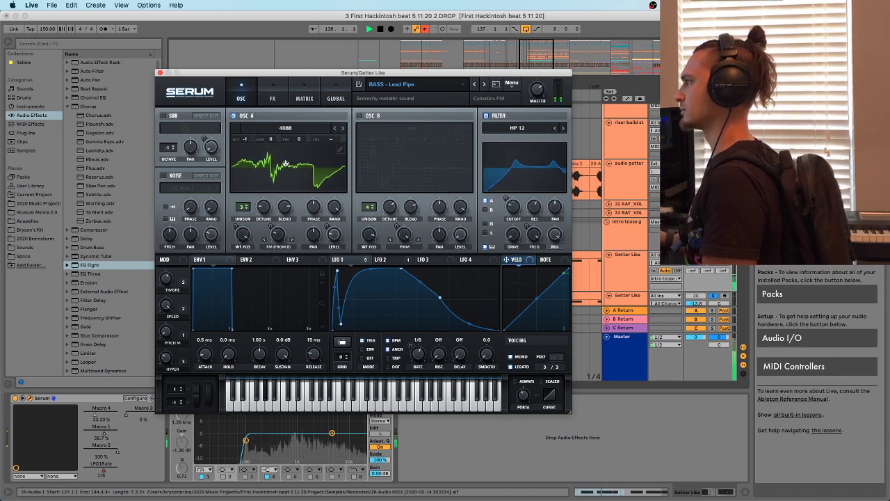
Re-enable the overridden automation and replace Serum's oscillator A wavetable with Basic Mg
mouse_move(296, 149)
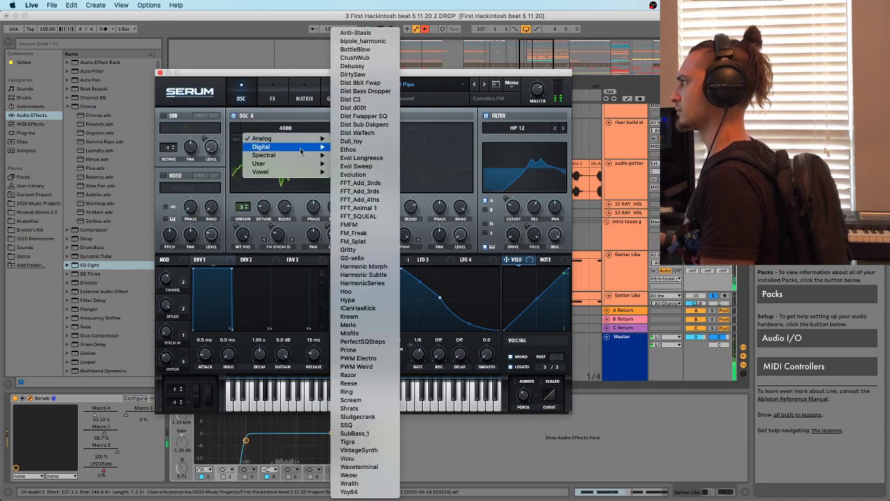
left_click(425, 30)
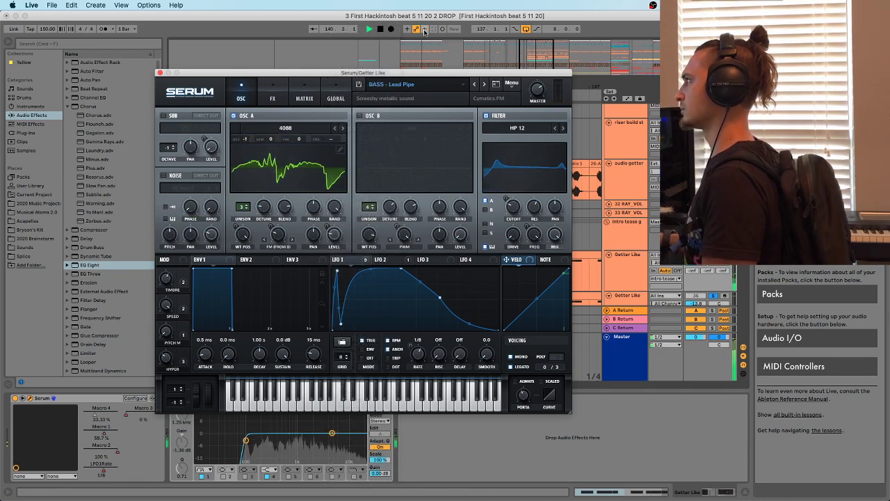
left_click(425, 30)
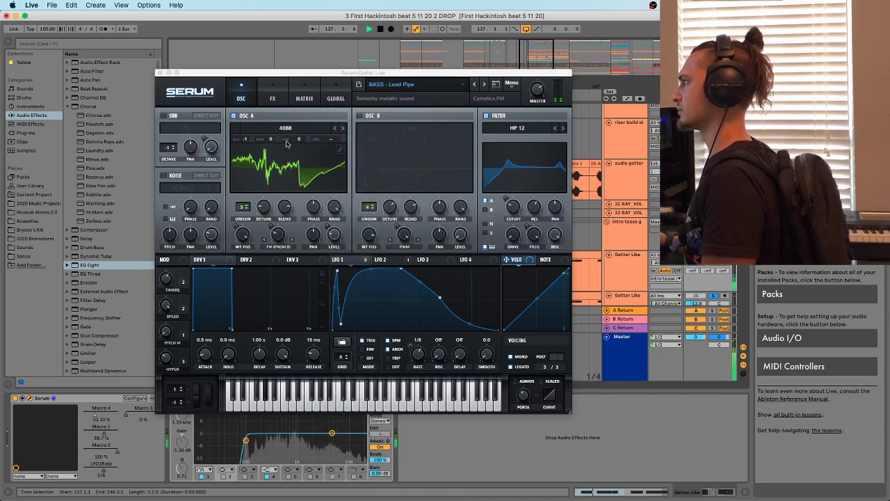
left_click(348, 212)
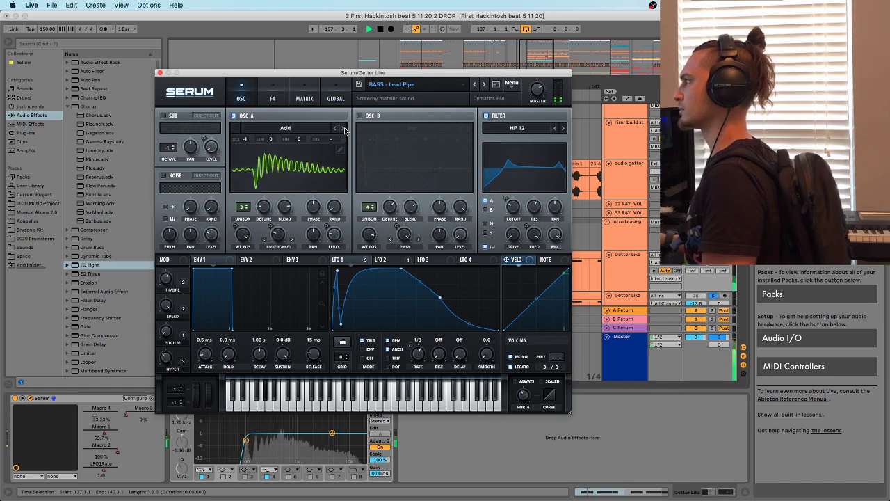
left_click(343, 129)
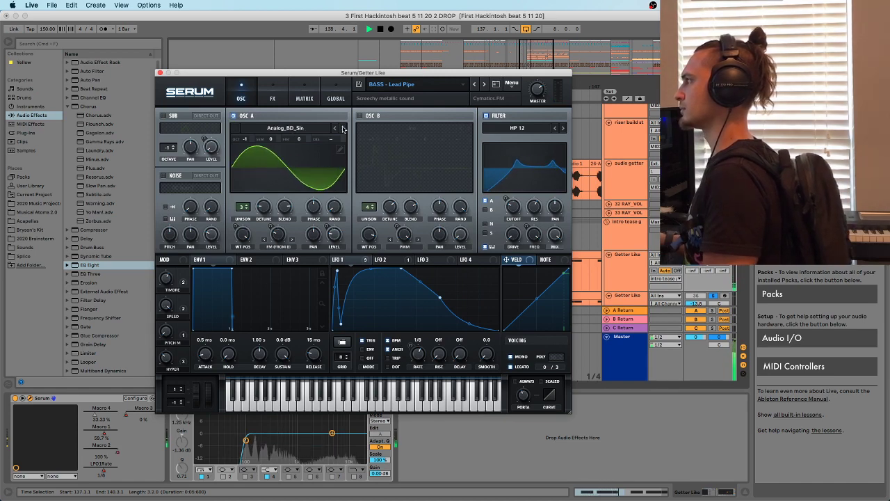
left_click(341, 129)
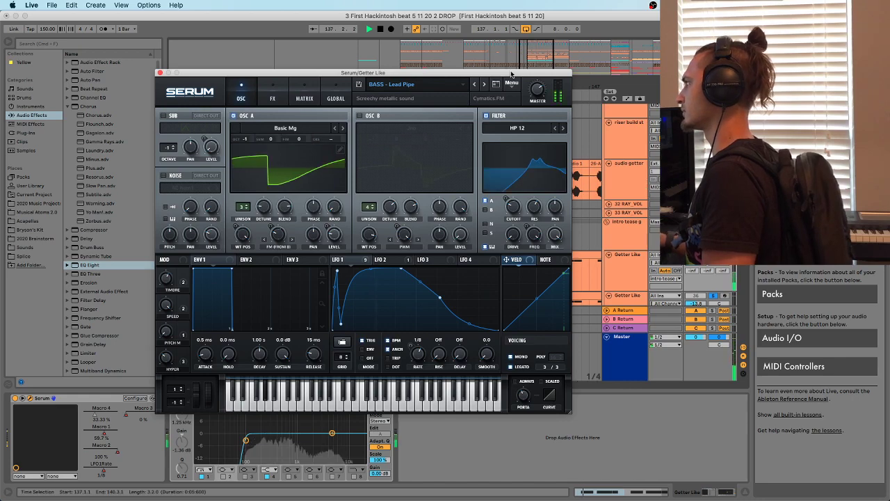
Move Serum aside and close it, and turn on band 6 of EQ Eight on the upper Getter Like track
left_click_drag(512, 73, 360, 114)
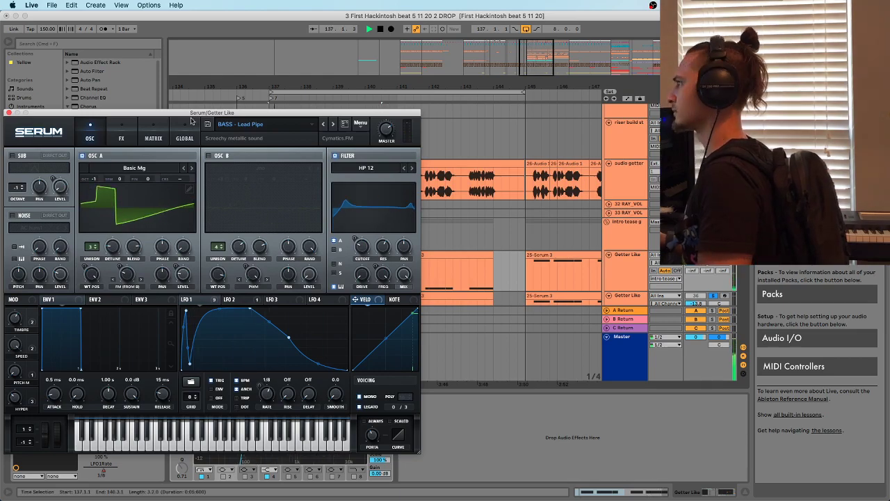
left_click_drag(193, 114, 237, 114)
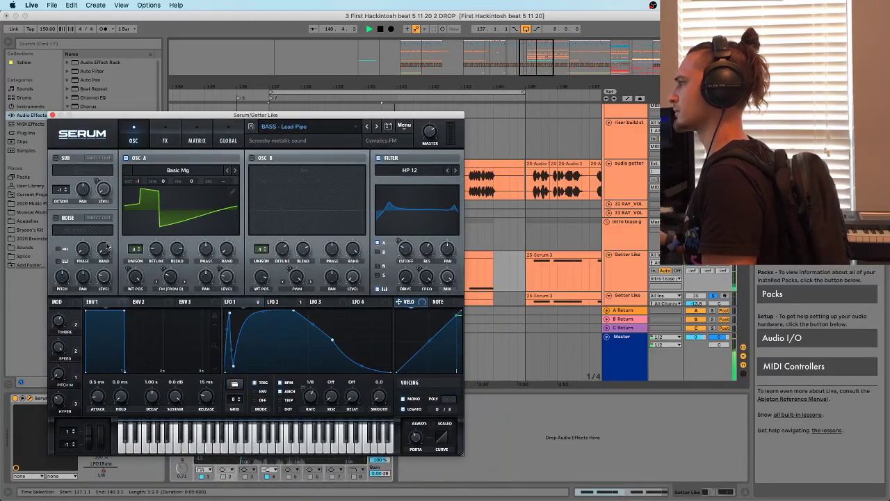
left_click(53, 114)
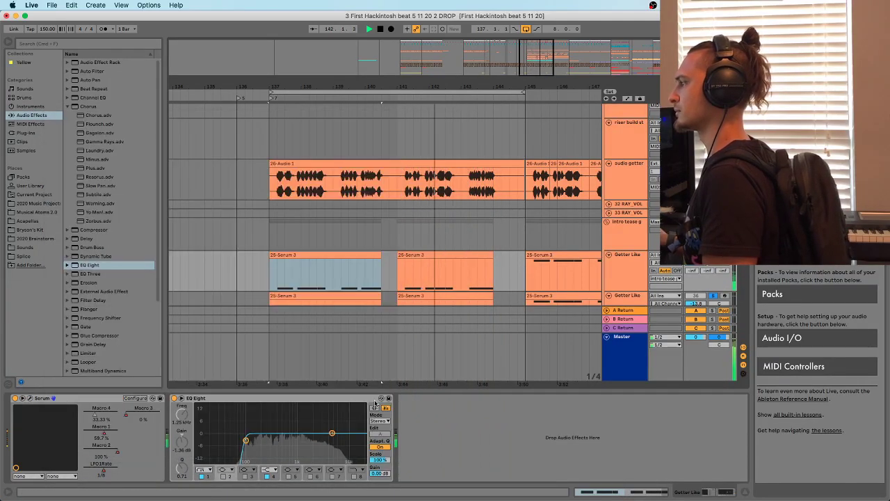
left_click(641, 261)
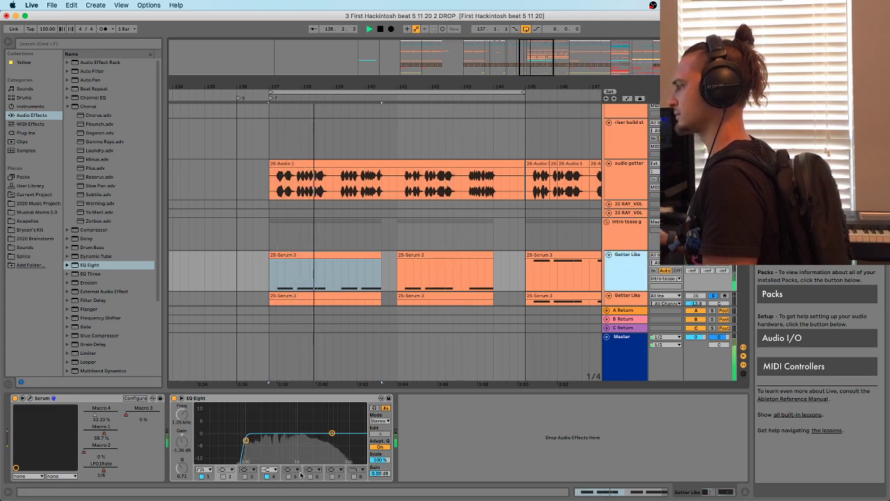
left_click(308, 475)
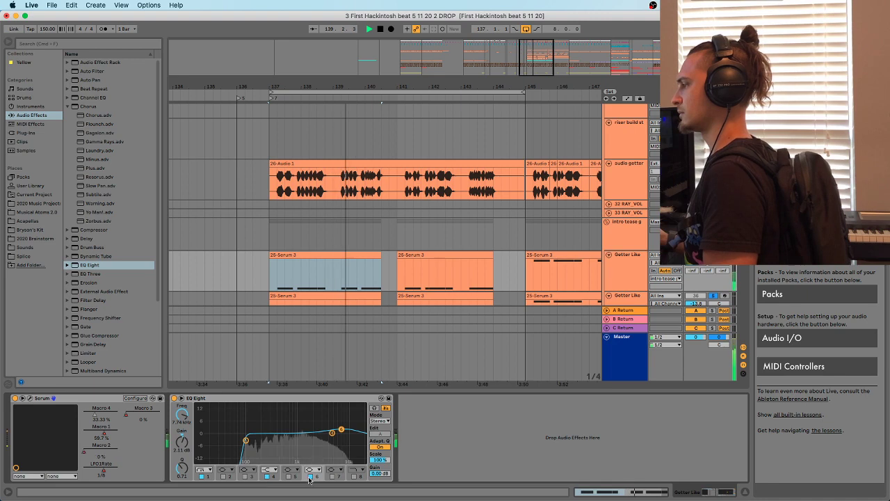
Lower both Getter Like tracks' volumes together, bringing the lower track to -12.7 dB, and audition the balance from bar 137
left_click(644, 298)
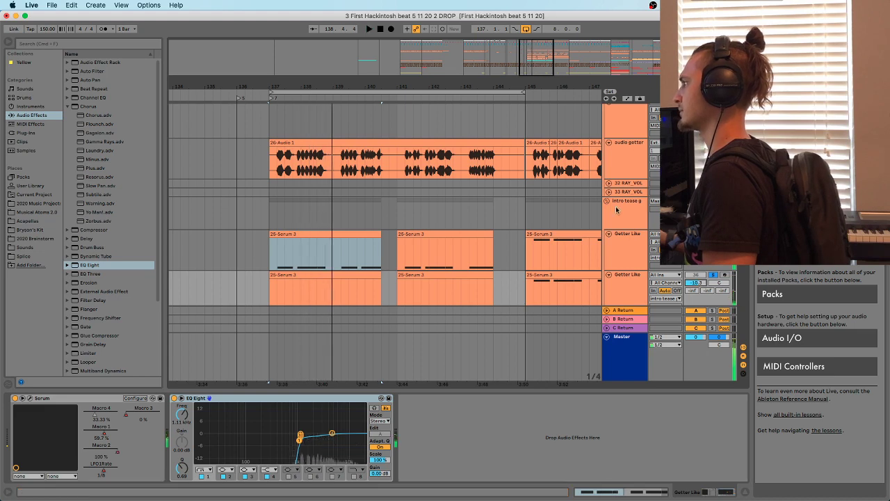
left_click(632, 239, "shift")
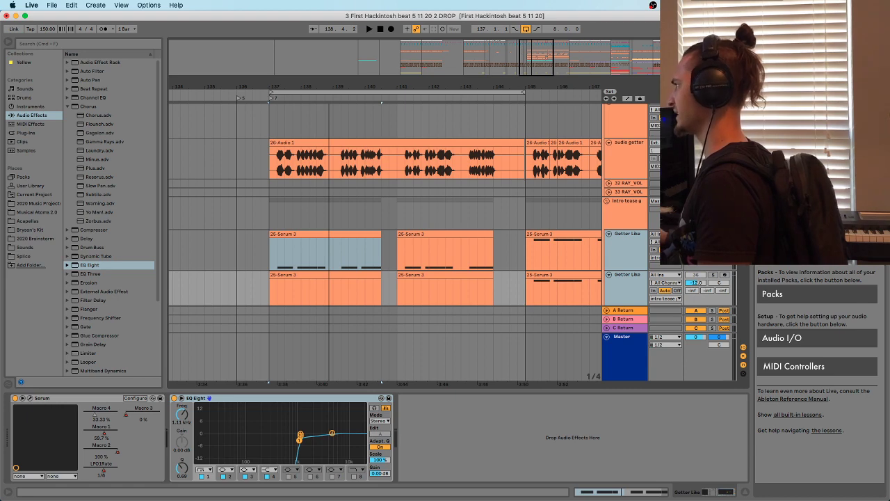
key("space")
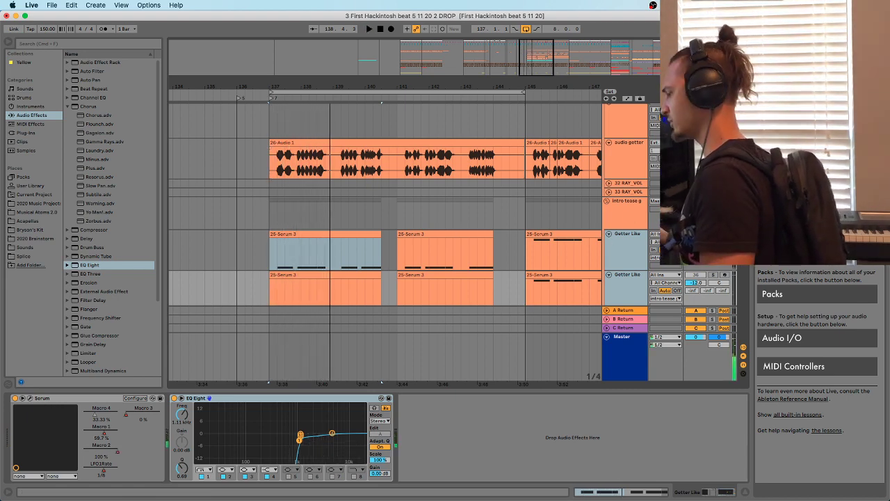
key("space")
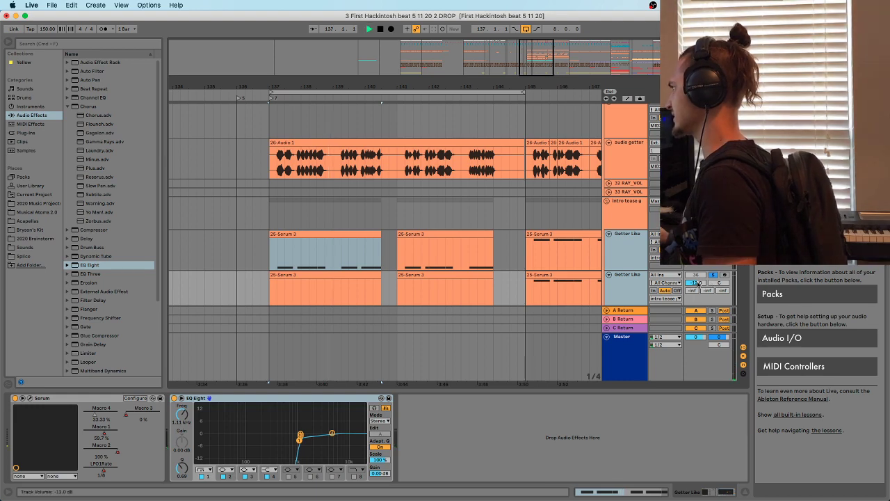
left_click(623, 242)
left_click(625, 278, "shift")
left_click_drag(695, 282, 696, 287)
key("space")
left_click(624, 245)
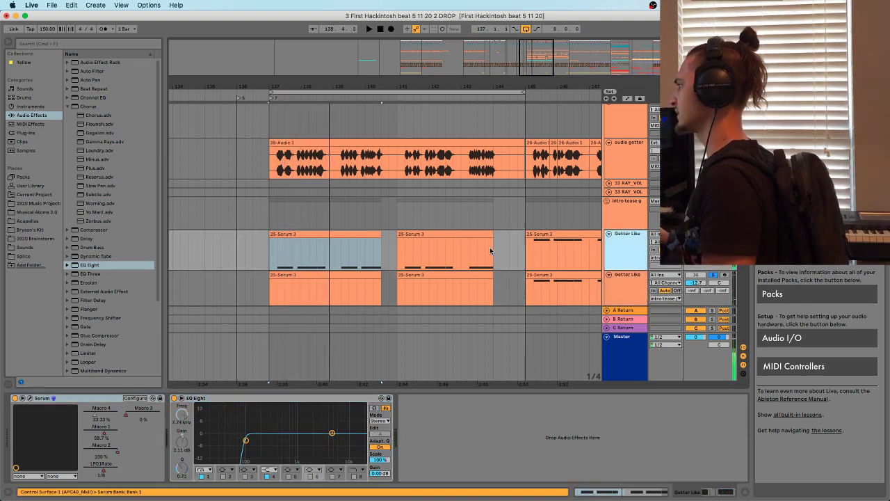
Add Auto Pan after EQ Eight on the lower Getter Like track and sync its rate to 1/4
left_click(375, 233)
scroll(349, 259, "down", 2)
left_click(618, 198)
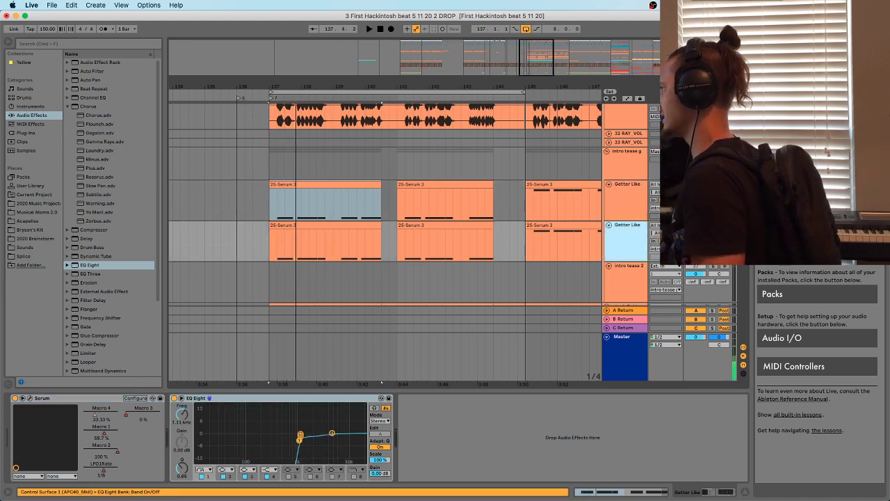
key("space")
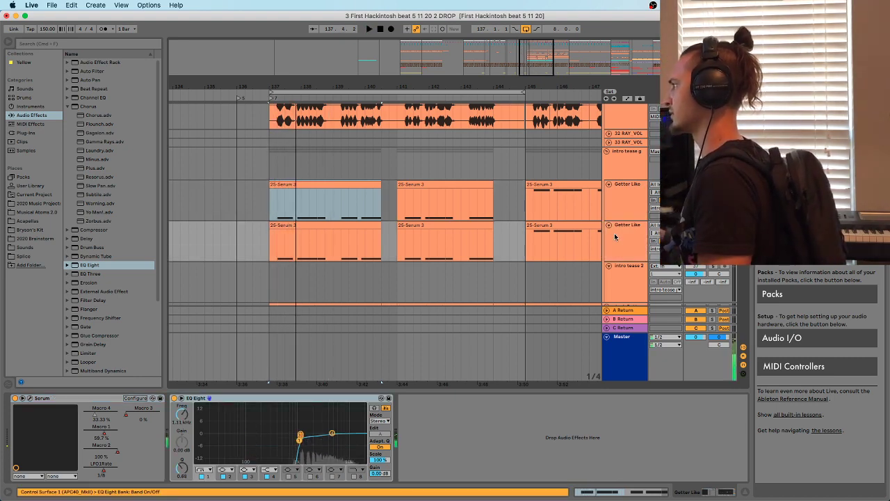
left_click(615, 238)
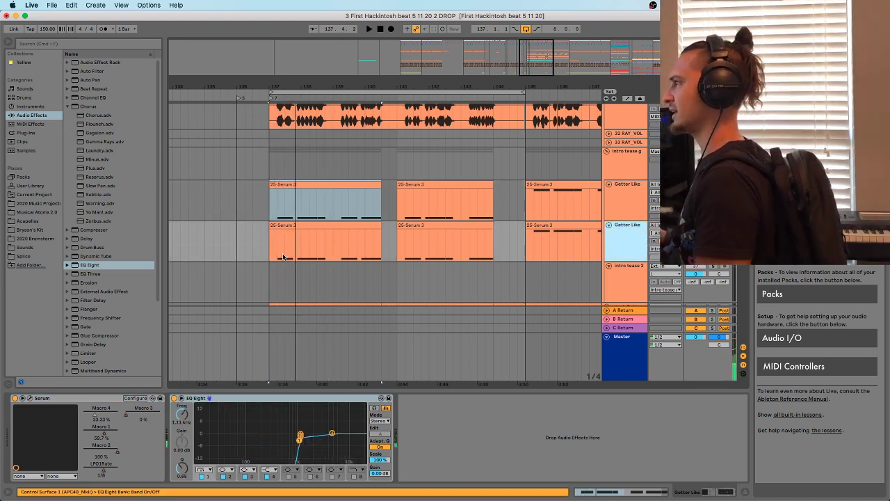
left_click(84, 81)
left_click_drag(443, 449, 443, 448)
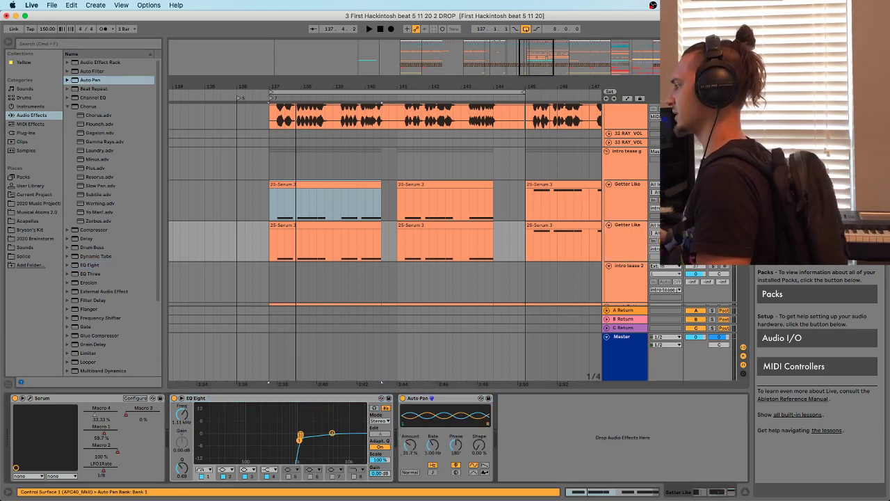
key("space")
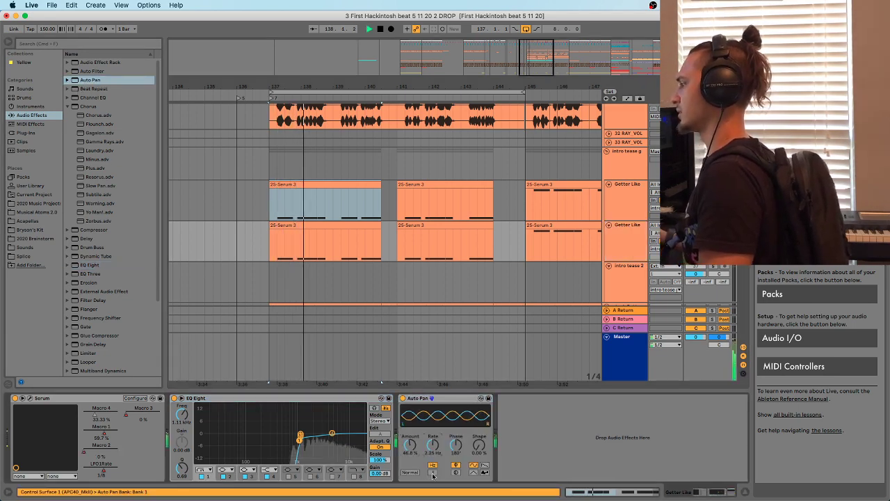
left_click(433, 474)
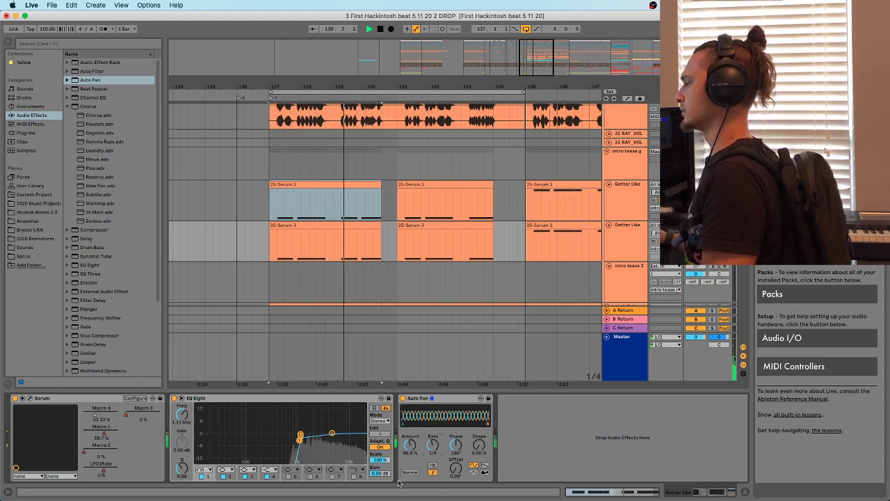
Set Auto Pan's amount to 78.6% on the lower Getter Like track while auditioning the loop from bar 137
left_click_drag(416, 450, 411, 444)
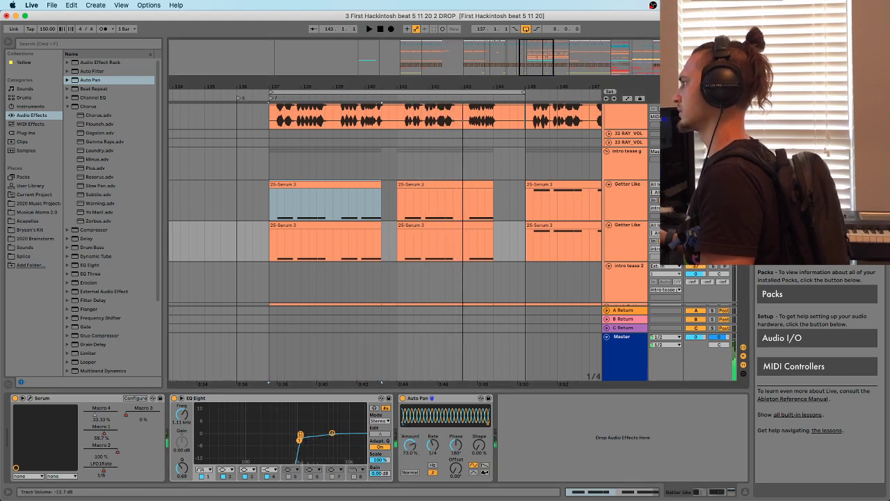
key("space")
key("space")
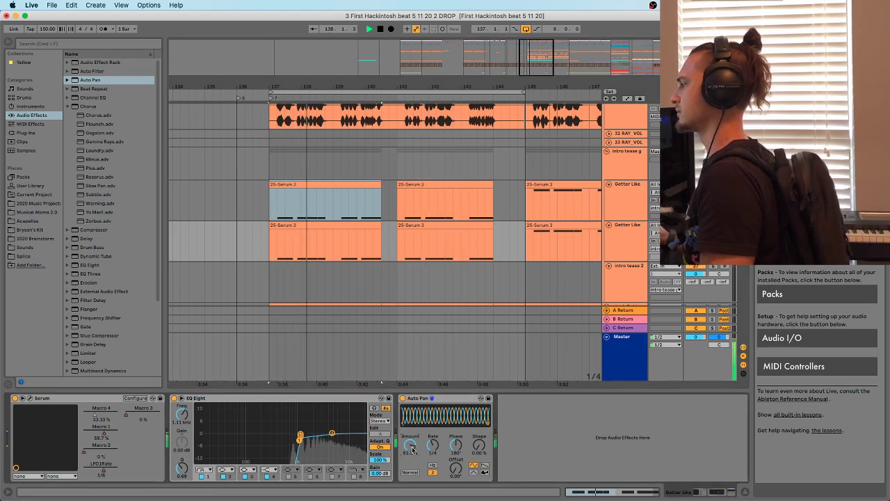
left_click_drag(413, 444, 410, 454)
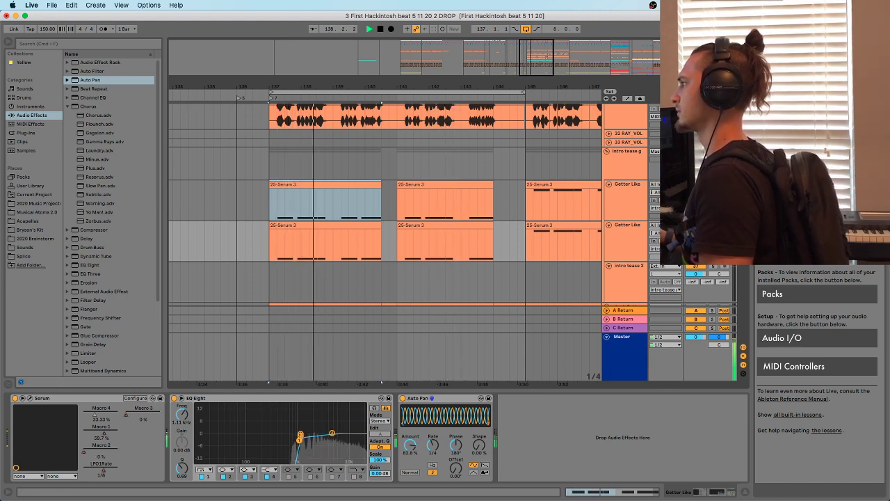
left_click(413, 447)
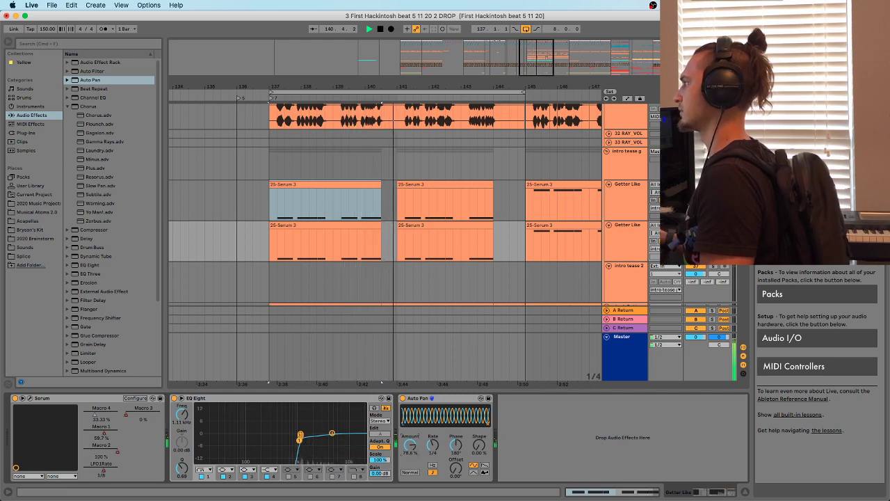
key("space")
key("space")
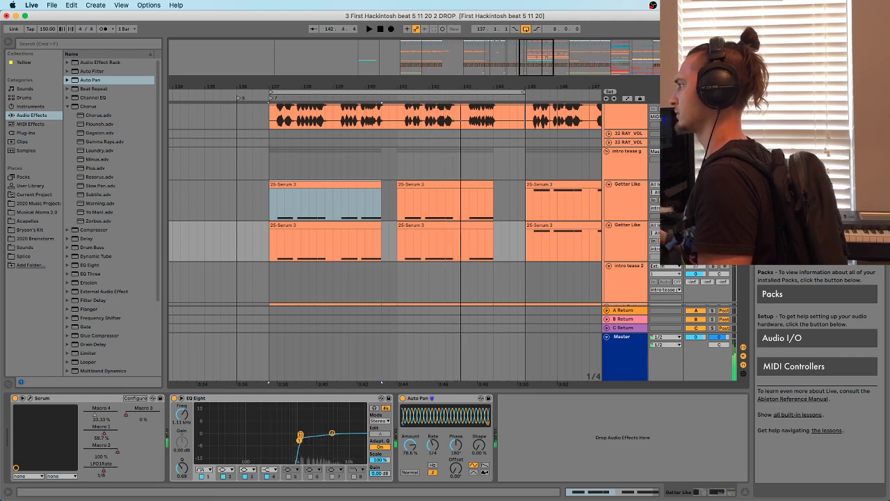
key("space")
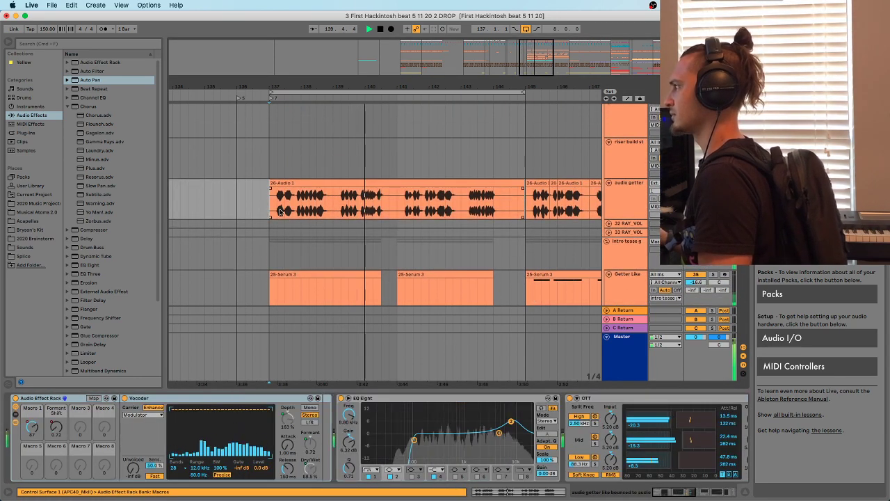
Play the drop from bar 137 and examine the surrounding arrangement and the tracks above audio getter, up to white noise
left_click_drag(383, 86, 365, 62)
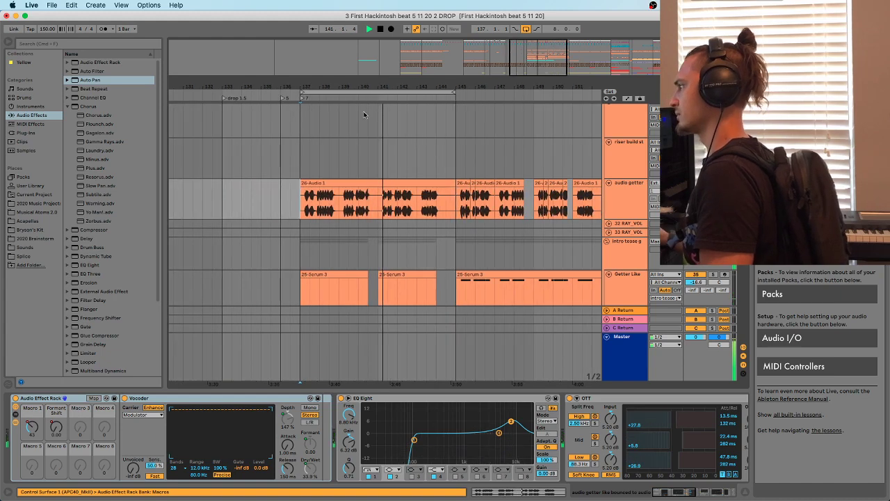
left_click_drag(456, 87, 452, 35)
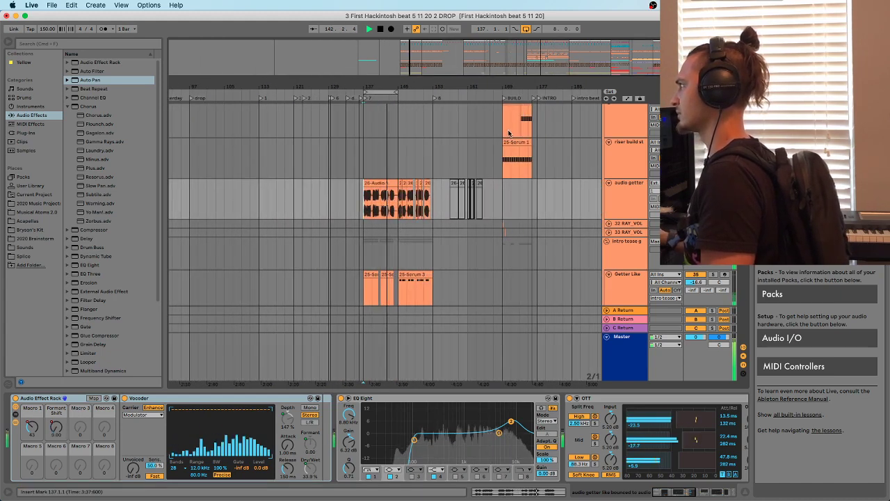
left_click_drag(505, 75, 505, 70)
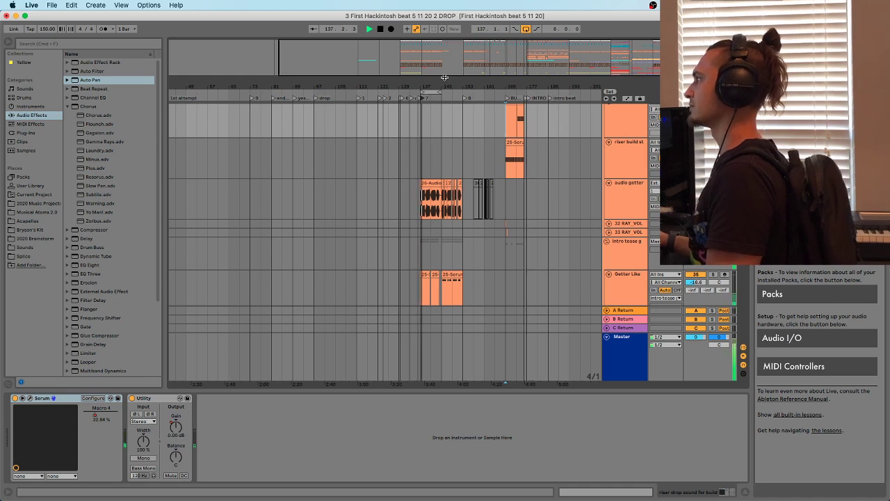
left_click_drag(439, 83, 444, 226)
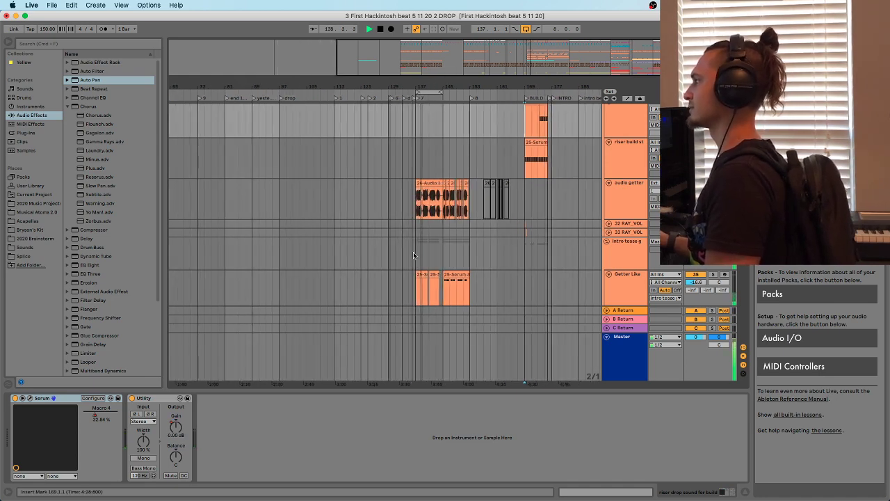
left_click(414, 255)
left_click(417, 228)
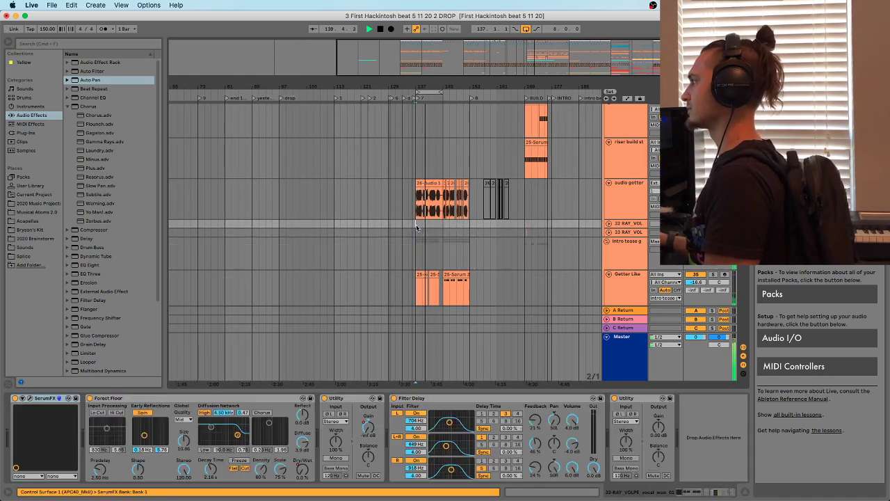
scroll(449, 275, "up", 10)
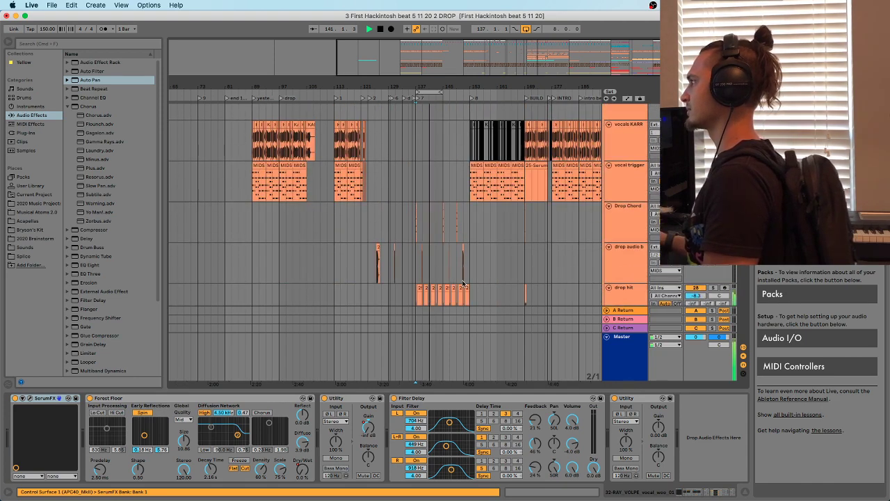
scroll(463, 285, "up", 4)
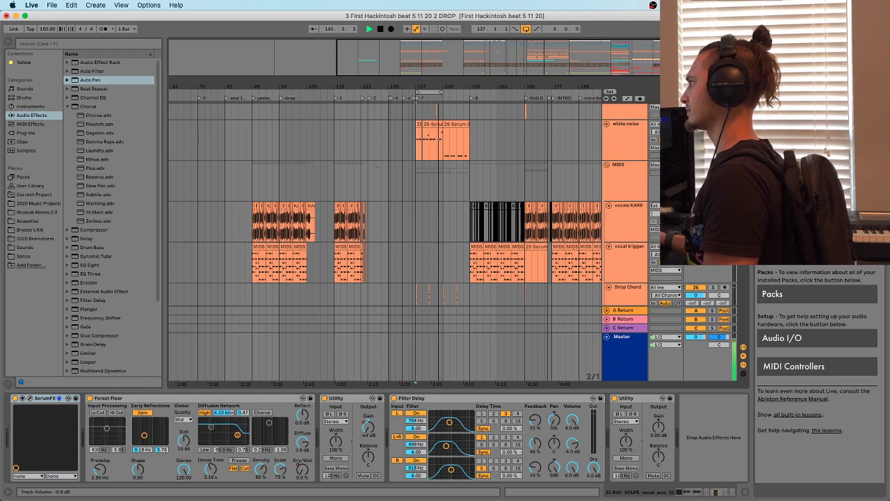
Copy the half-bar white noise section just before bar 141 over the section from 144.3.1 to 145.1.1
left_click_drag(432, 90, 421, 115)
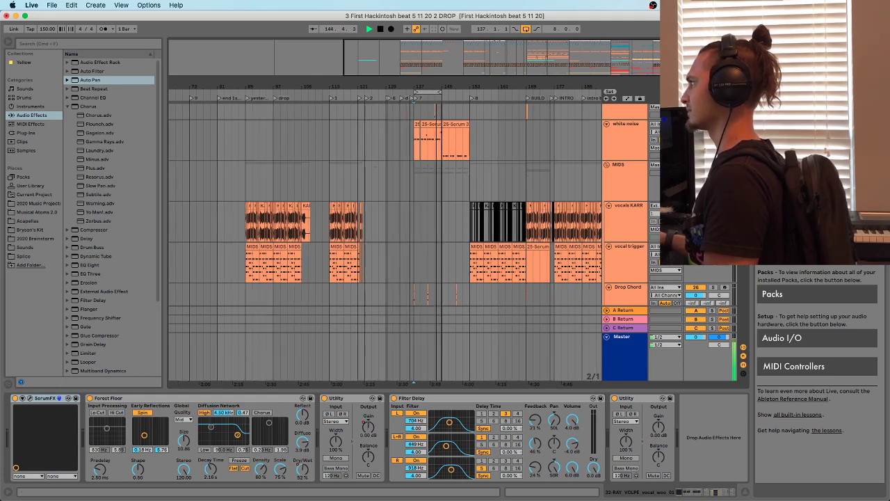
left_click(412, 150)
scroll(445, 136, "up", 5)
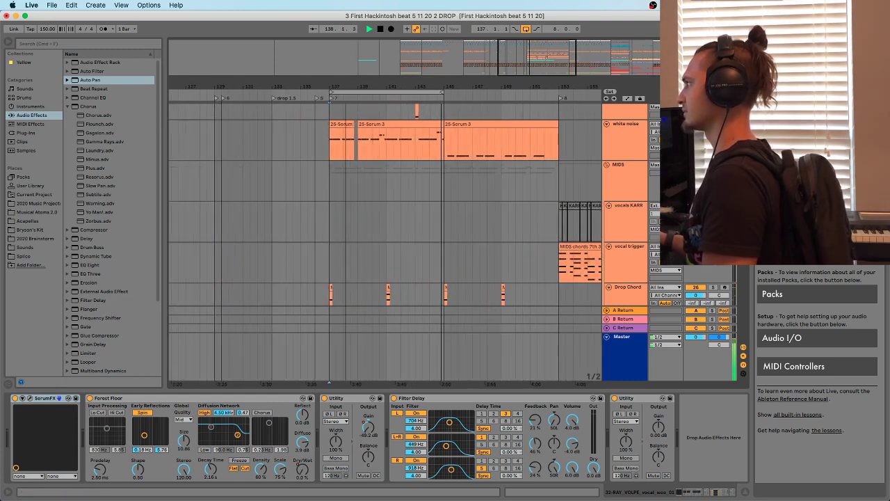
left_click(377, 151)
left_click_drag(377, 151, 385, 146)
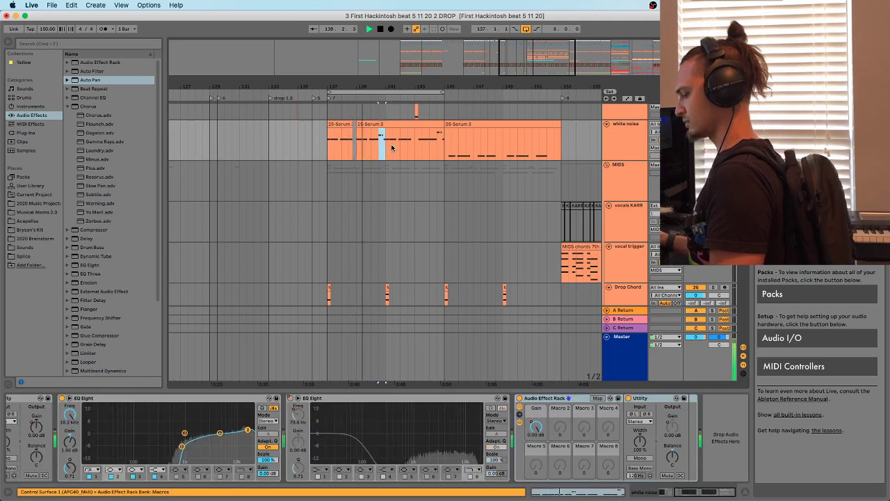
left_click(451, 149)
left_click_drag(443, 148, 437, 147)
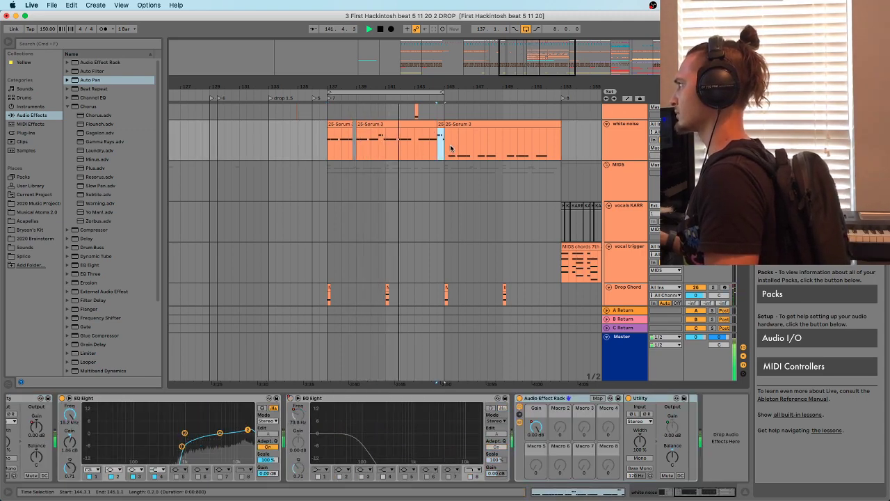
Clear the white noise clip between 144.1.1 and 144.3.1 and audition the resulting gap in the loop
left_click_drag(433, 82, 422, 131)
left_click(440, 125)
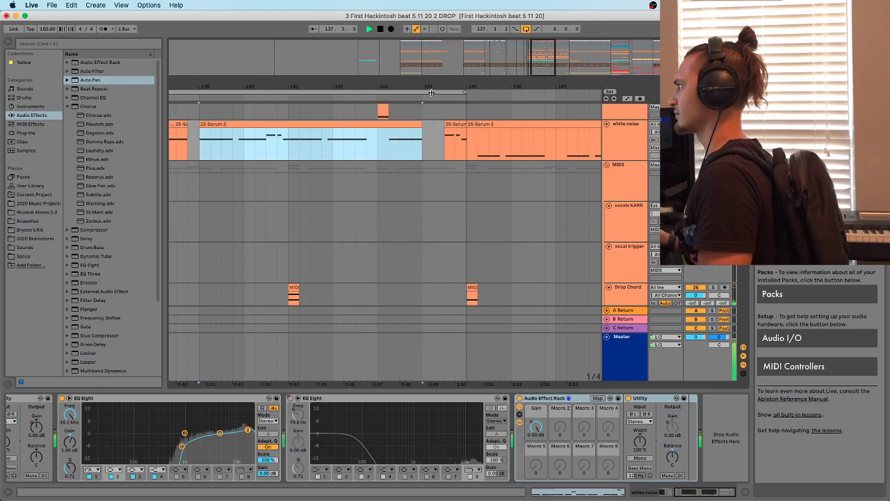
left_click_drag(429, 89, 429, 78)
left_click(428, 154)
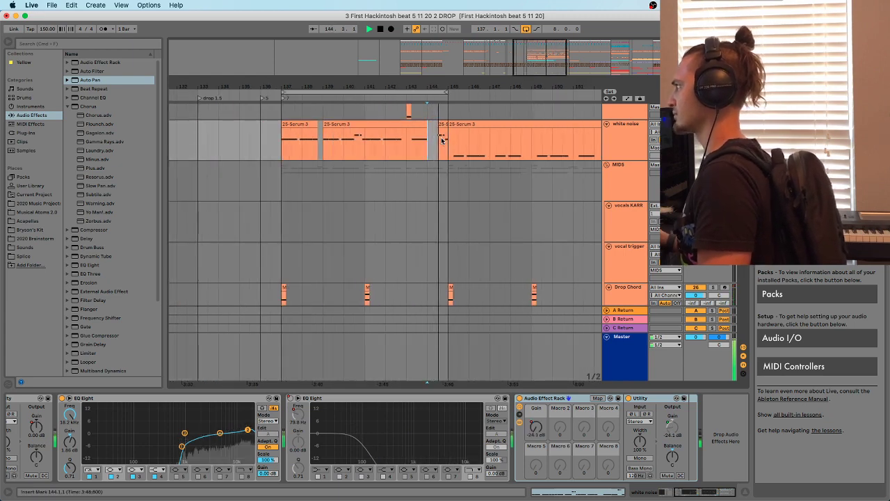
key("minus")
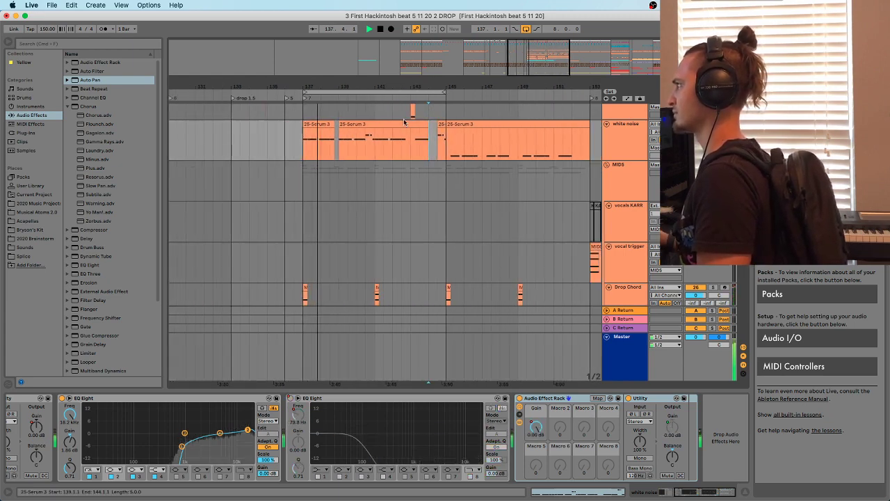
key("space")
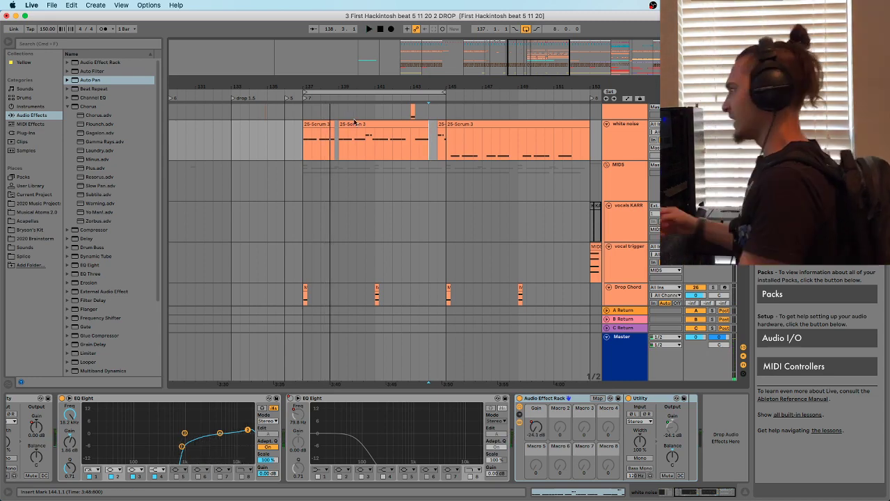
Examine the tracks from white noise down to drop hit, between bar 137 and the INTRO section
left_click(301, 178)
scroll(320, 174, "down", 4)
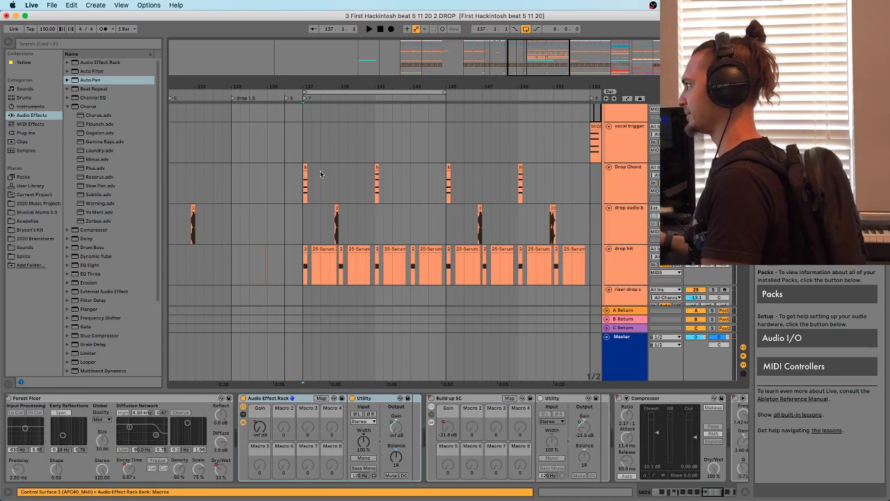
scroll(350, 175, "up", 4)
left_click_drag(353, 85, 306, 91)
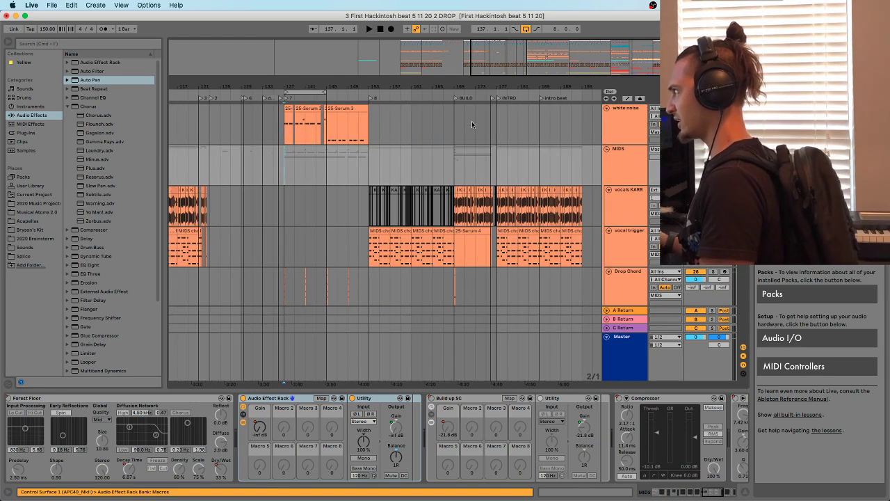
scroll(432, 160, "down", 2)
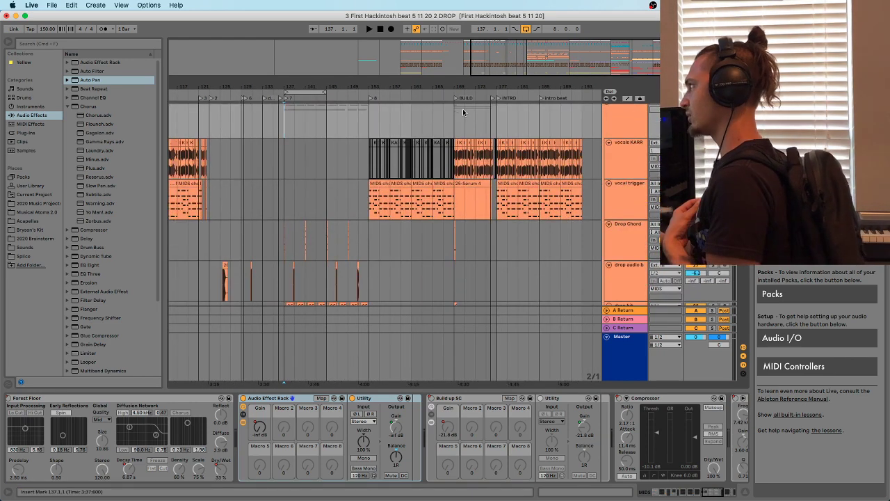
scroll(446, 122, "down", 1)
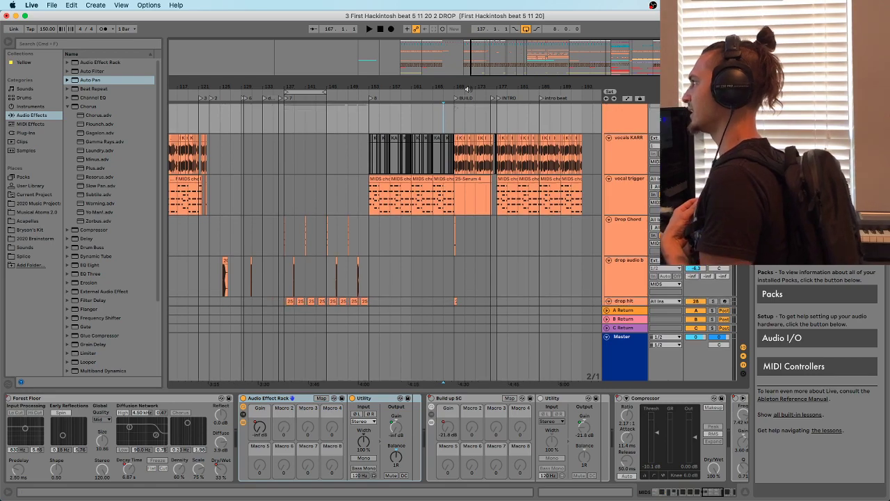
Play the end of the BUILD section from bar 175, followed by the drop from bar 137
left_click_drag(472, 81, 510, 119)
left_click(440, 124)
left_click(439, 126)
left_click_drag(483, 82, 504, 55)
key("space")
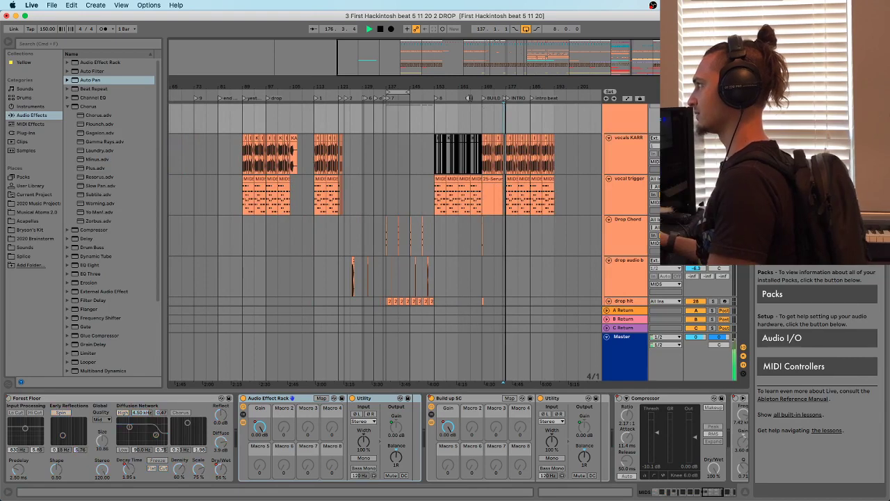
left_click_drag(512, 86, 512, 100)
left_click(486, 121)
key("space")
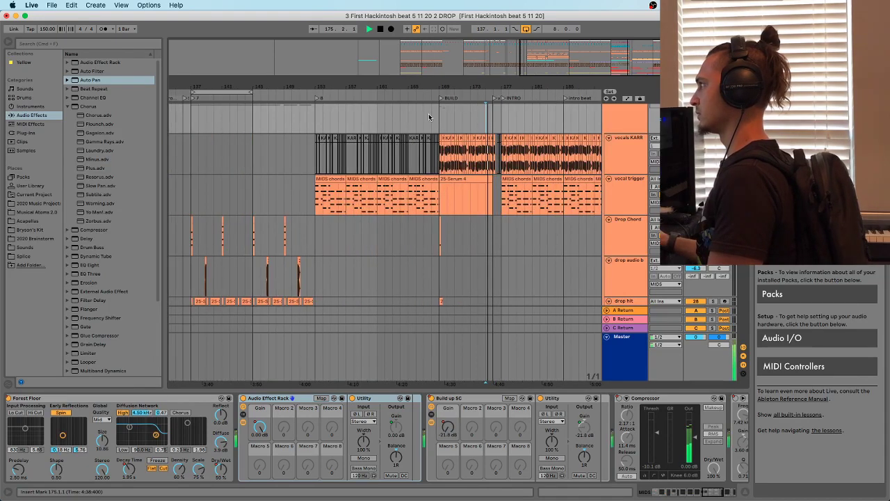
left_click(193, 100)
key("space")
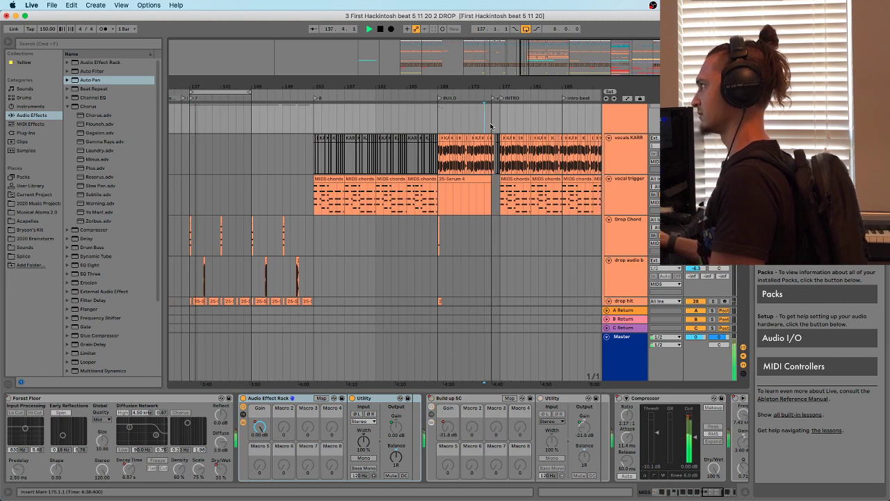
Examine the "we got the VICTORY" vocal phrase, its Vocoder chain and its Serum vocal trigger, and play it from 175.4.3
scroll(477, 163, "down", 10)
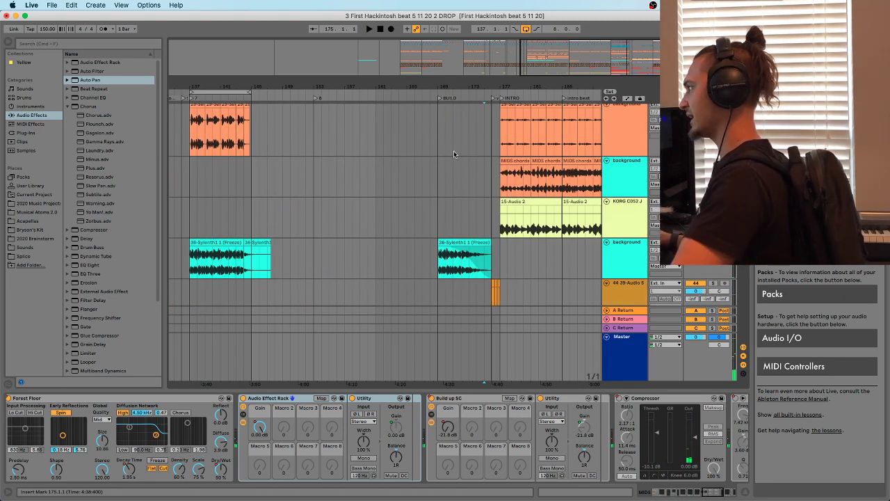
scroll(452, 167, "down", 5)
left_click_drag(498, 75, 499, 85)
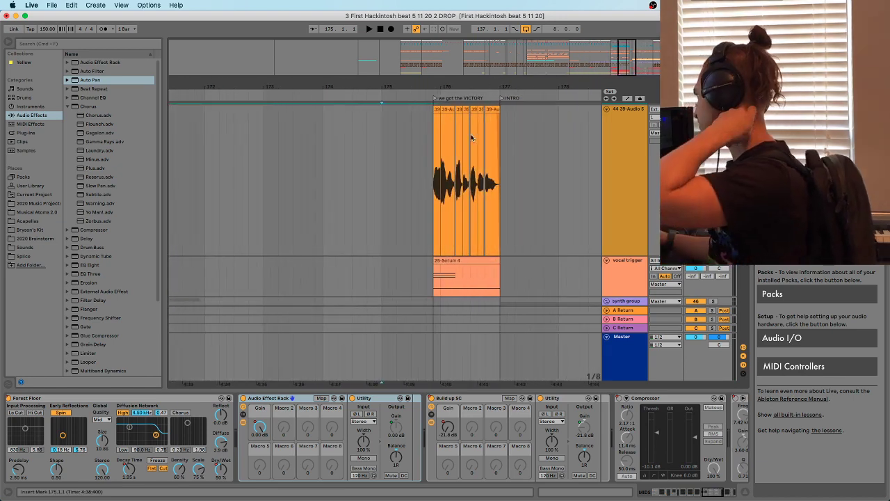
left_click(397, 306)
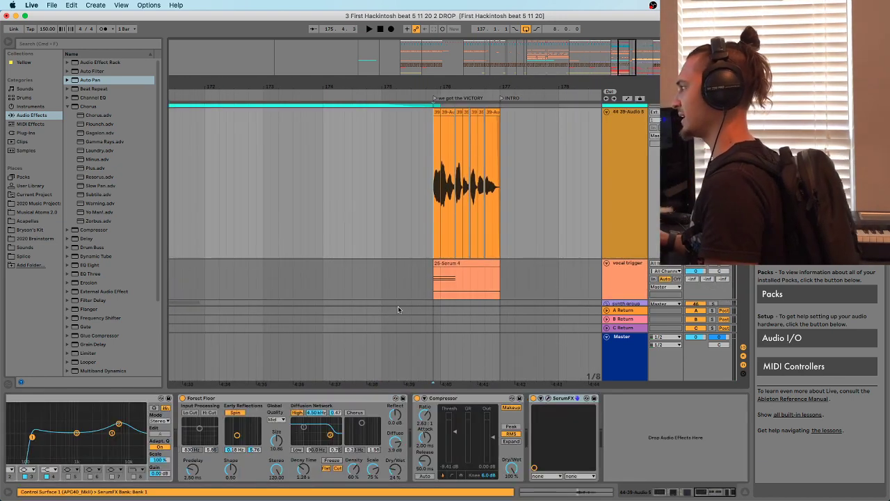
left_click_drag(710, 493, 654, 459)
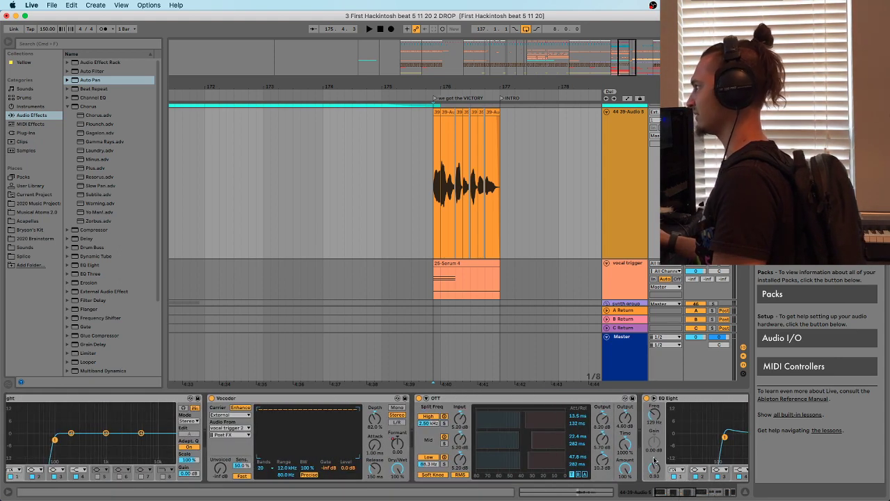
left_click(440, 262)
scroll(477, 248, "up", 3)
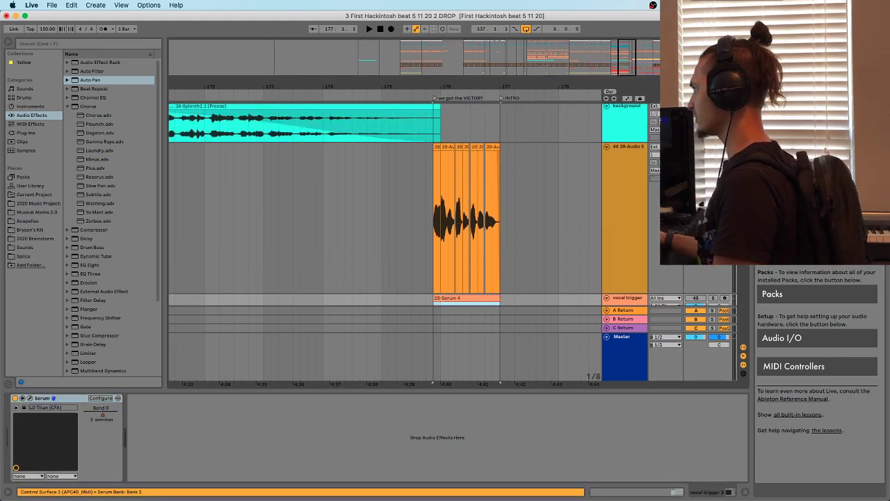
key("space")
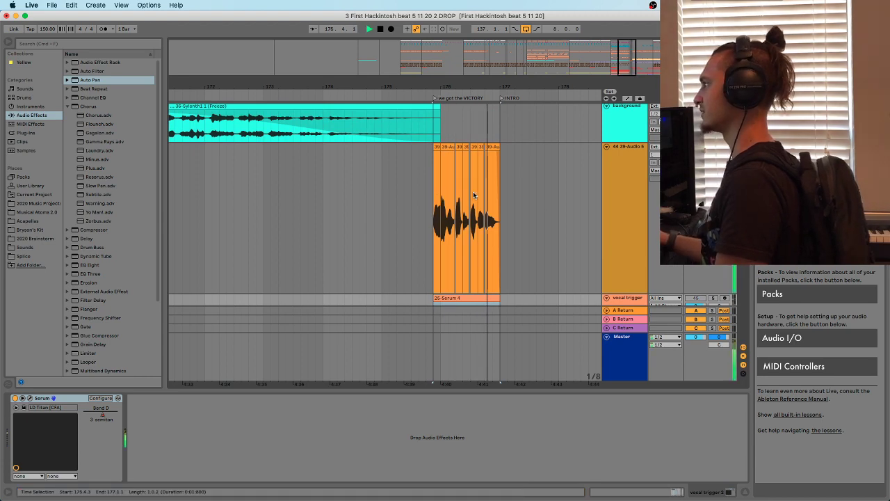
Play the vocal phrase on track 44 39-Audio 5 from 175.4.3 while examining its Vocoder and OTT settings
scroll(494, 176, "down", 2)
left_click(251, 298)
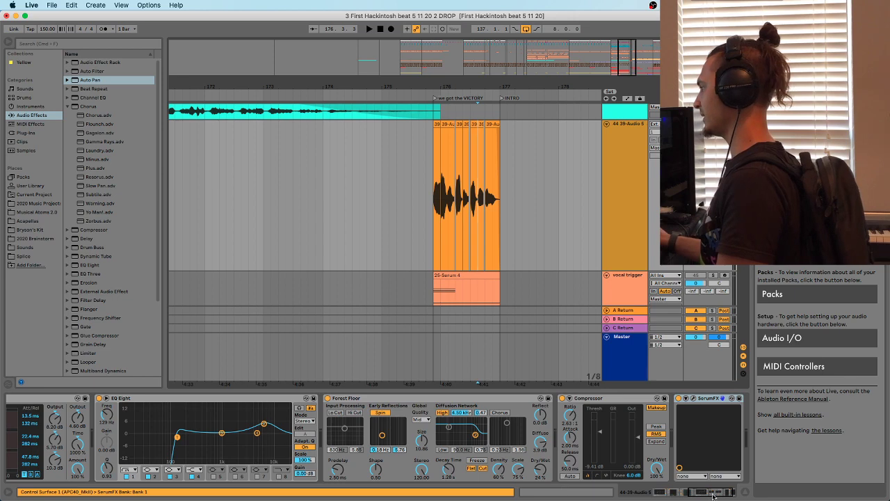
left_click_drag(713, 496, 666, 496)
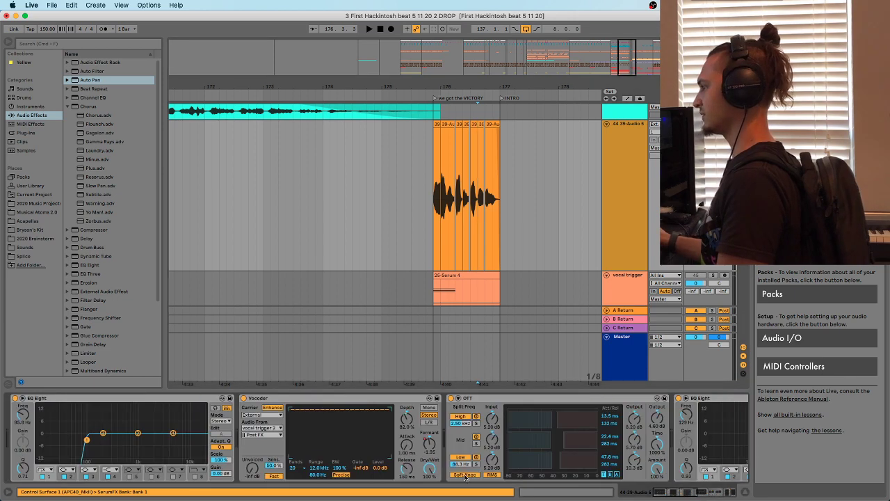
left_click(432, 240)
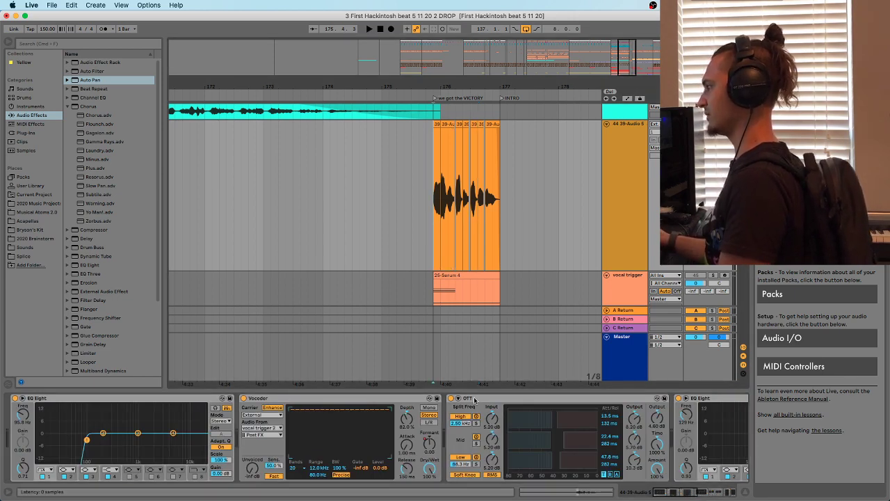
key("space")
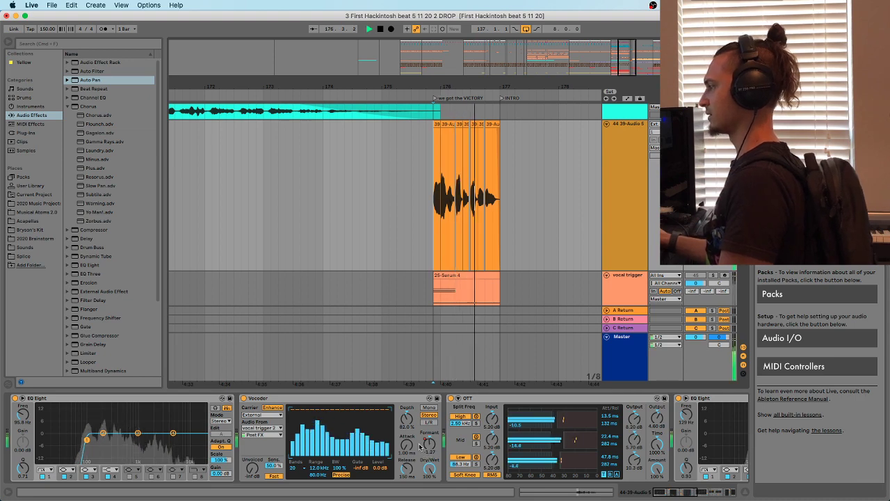
key("space")
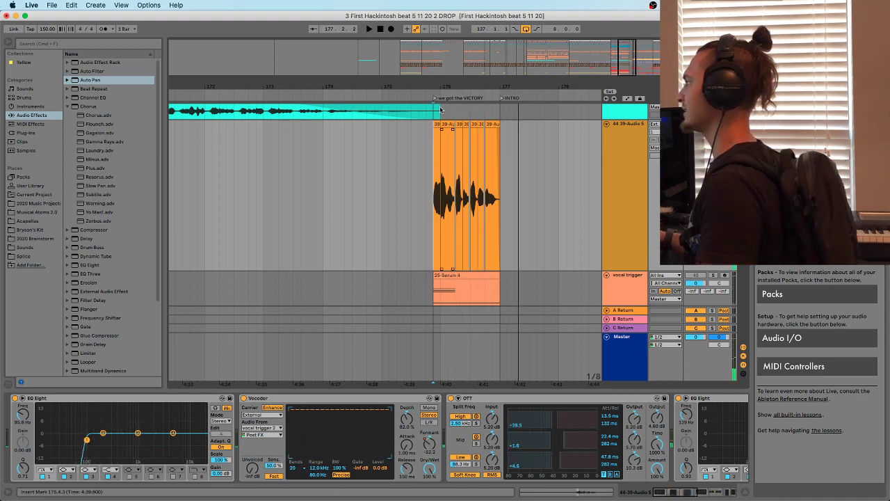
Examine the drop's tracks around bar 137, from the stack Getter and Getter Like layers up to white noise
scroll(421, 209, "down", 3)
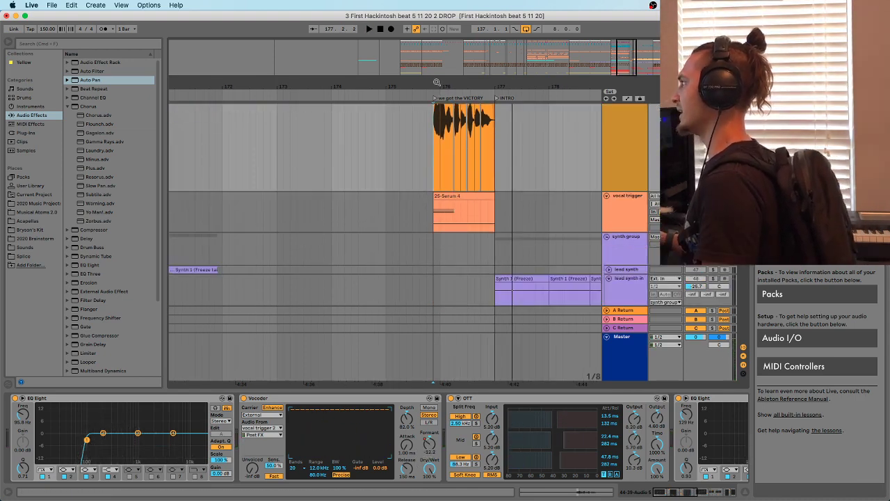
mouse_move(437, 82)
left_mouse_down()
mouse_move(333, 64)
mouse_move(412, 64)
left_mouse_up()
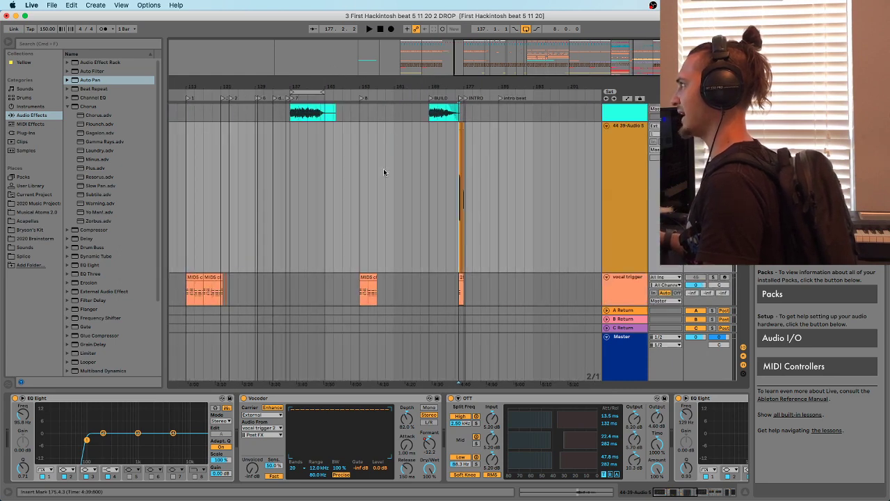
scroll(362, 195, "up", 8)
left_click(291, 293)
scroll(291, 294, "up", 3)
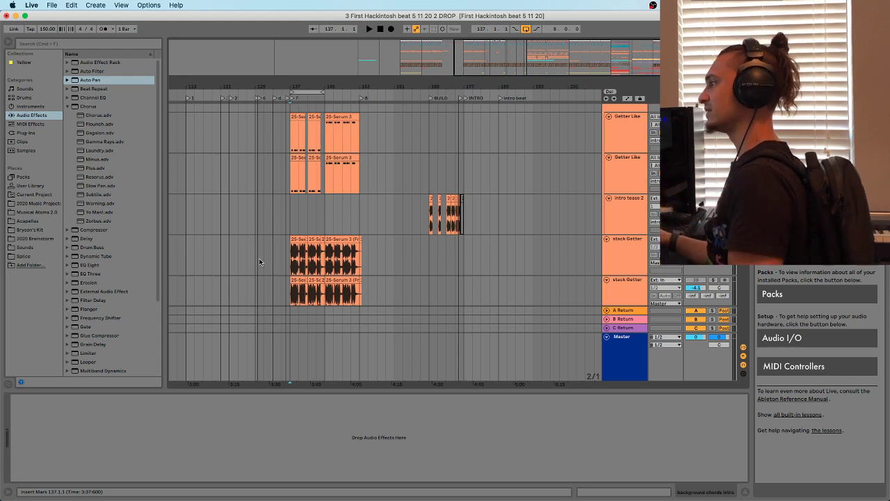
scroll(265, 260, "up", 2)
left_click(287, 201)
scroll(297, 230, "up", 8)
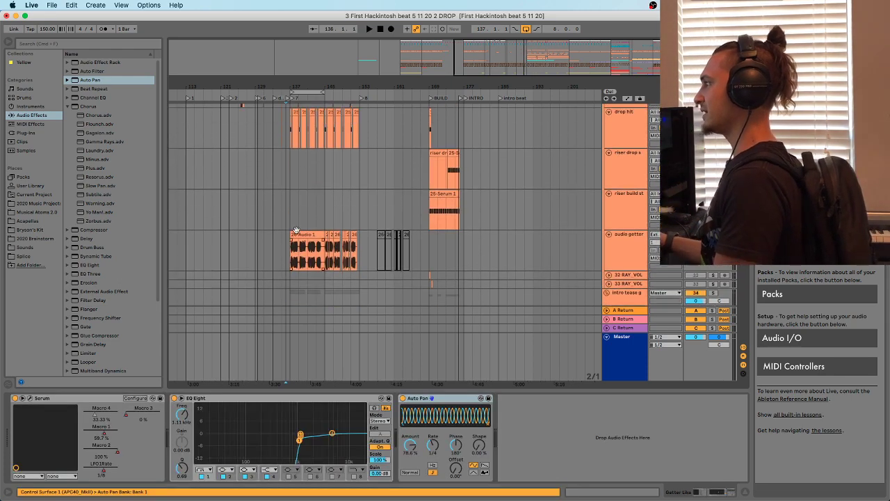
scroll(296, 230, "up", 10)
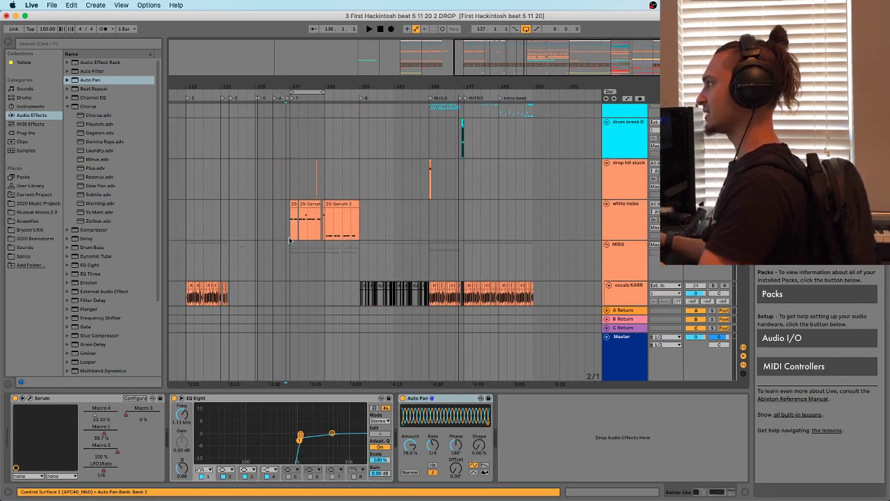
left_click(289, 240)
Examine the lower tracks down to the percussion group and place the insert point at bar 137 on 44 39-Audio 5
scroll(319, 232, "down", 10)
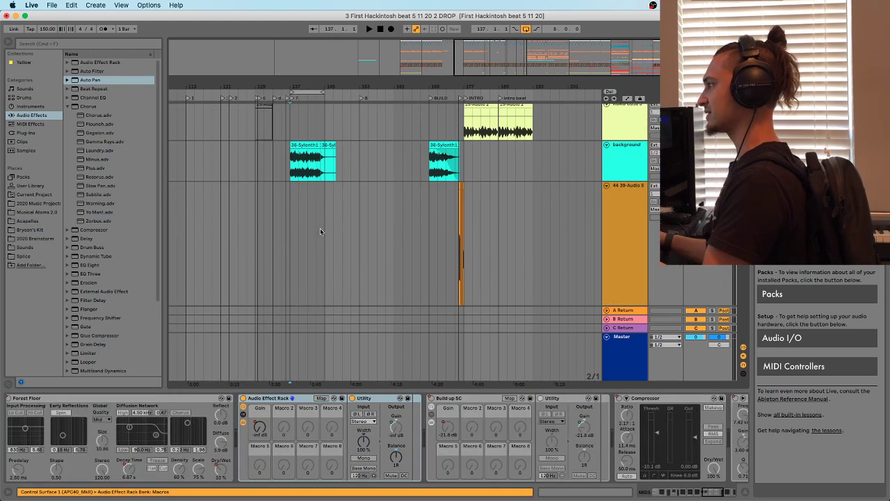
scroll(320, 231, "down", 15)
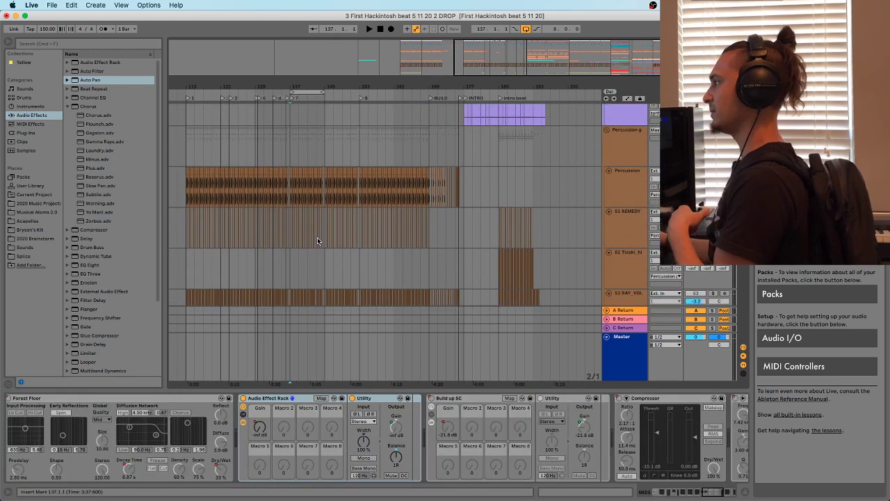
scroll(317, 241, "down", 10)
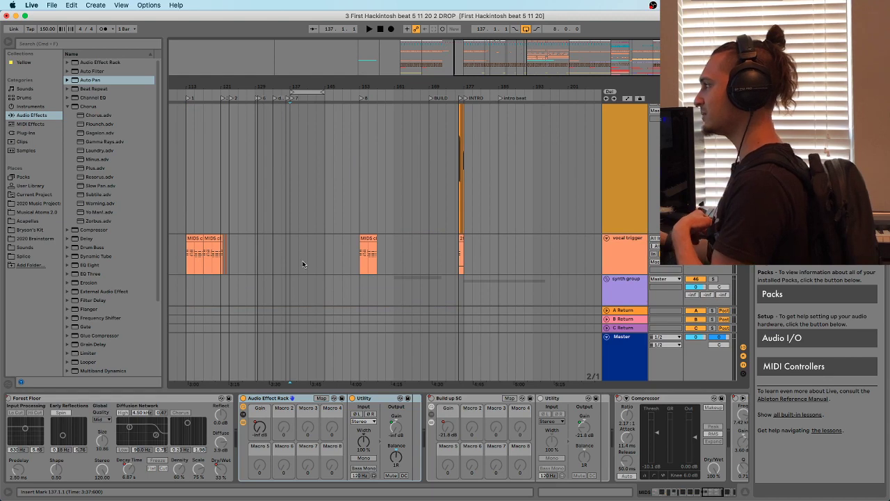
left_click(290, 222)
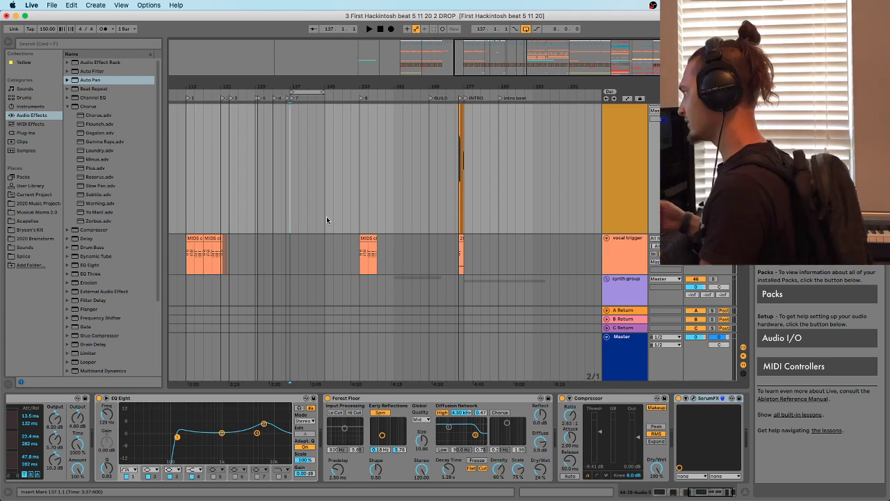
scroll(326, 220, "up", 5)
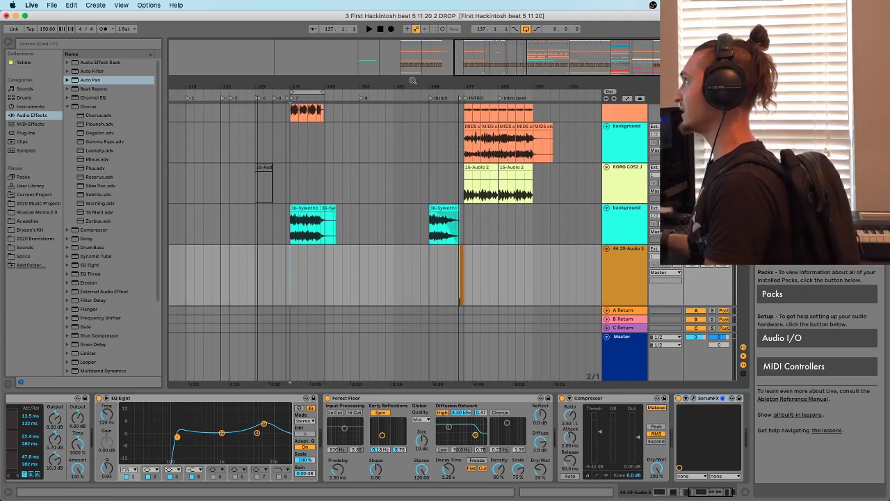